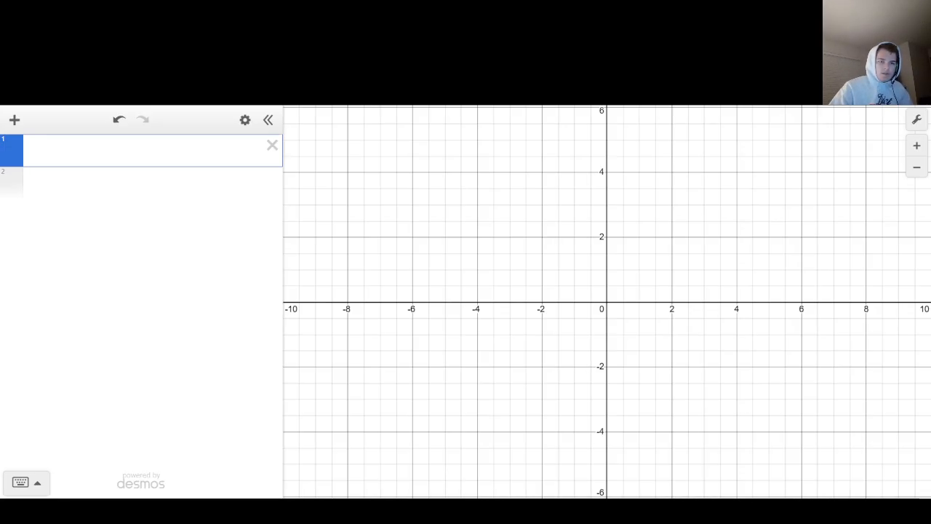
# Graph a semicircle of radius 0.5 about the origin with the expression √(.5² − x²).
pyautogui.write('sqrt')
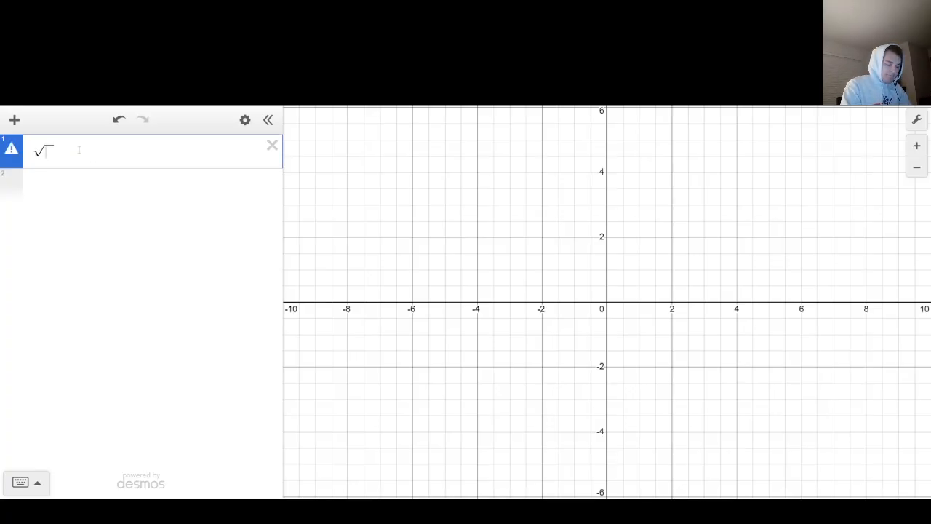
pyautogui.write('.5')
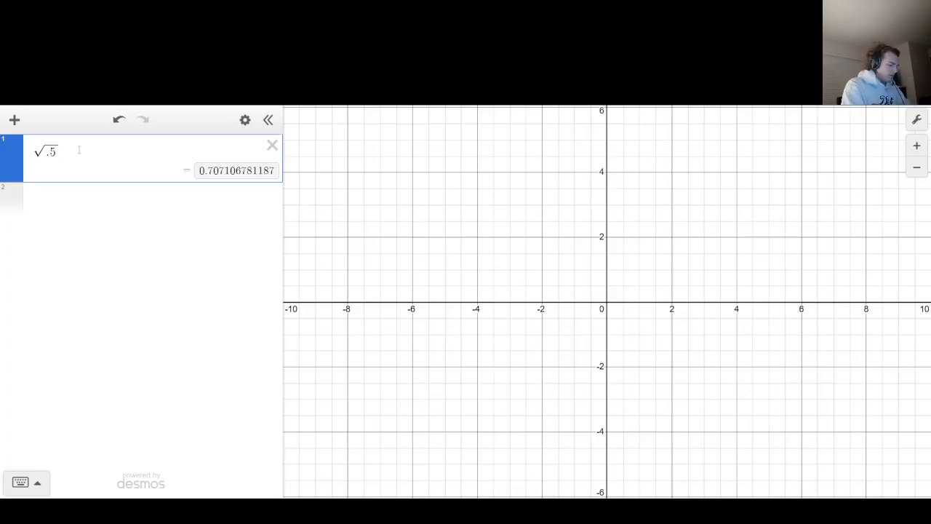
pyautogui.write('^2')
pyautogui.press('Right')
pyautogui.write('-x')
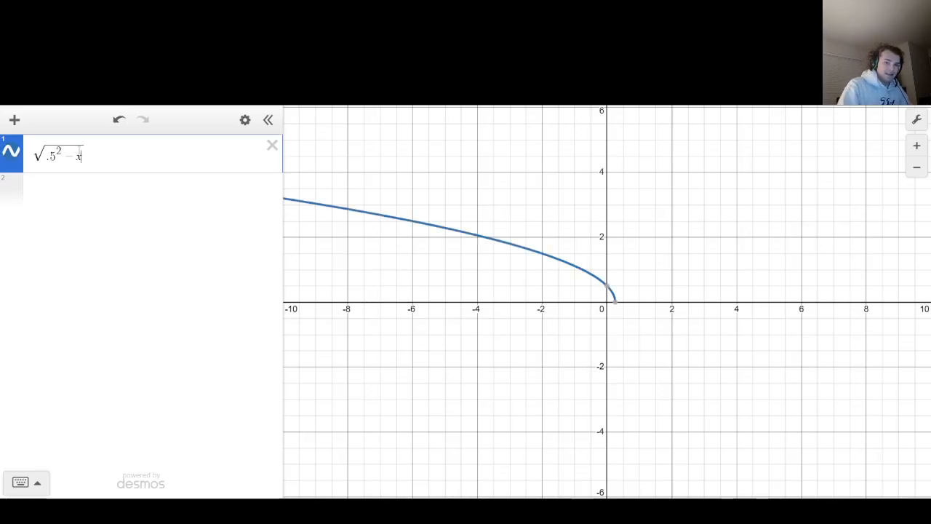
pyautogui.press('BackSpace')
pyautogui.press('BackSpace')
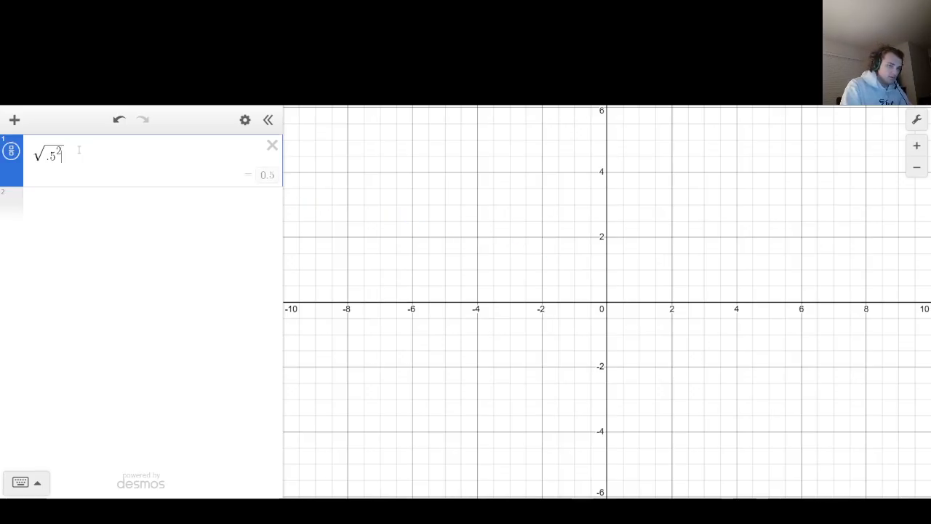
pyautogui.write('-x^2')
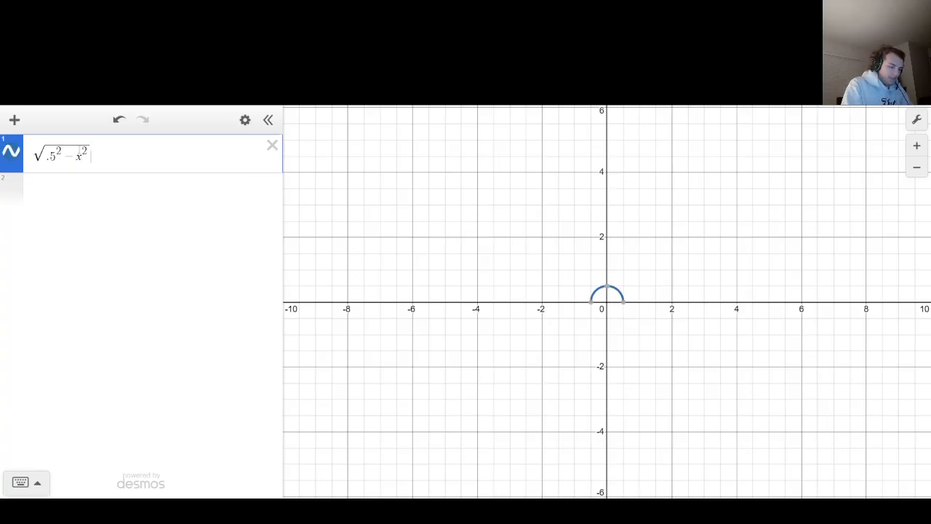
# Shift the semicircle 2 units toward negative x by changing x² to (x + 2)² under the root.
pyautogui.press('Left')
pyautogui.press('Left')
pyautogui.write('(')
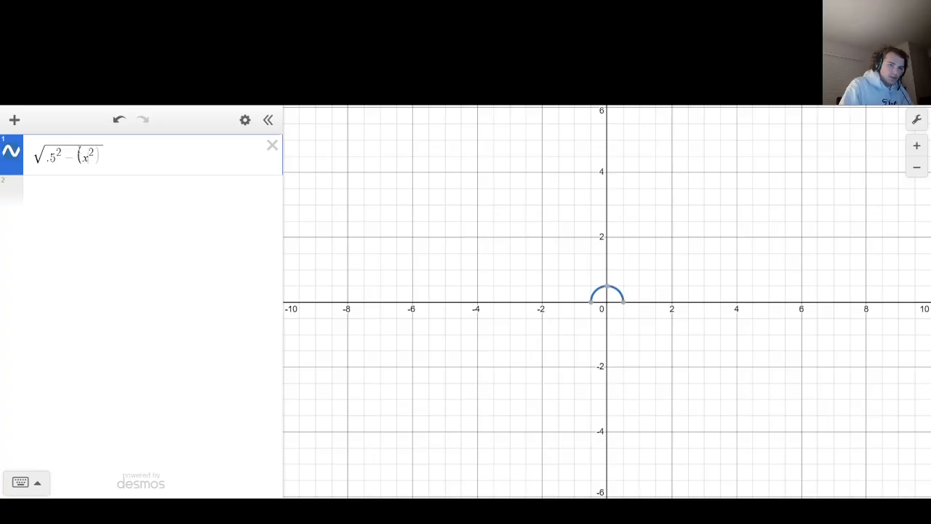
pyautogui.press('Right')
pyautogui.write(')')
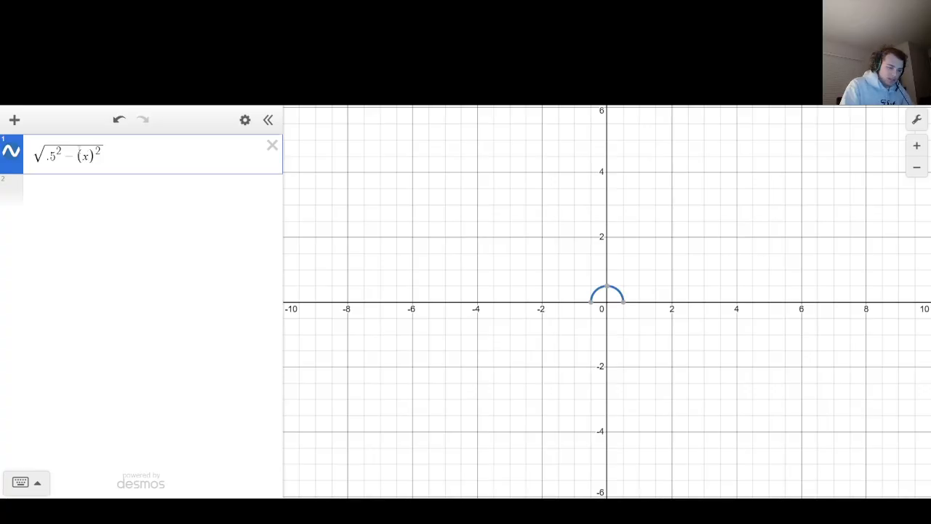
pyautogui.press('Left')
pyautogui.write('-1')
pyautogui.press('BackSpace')
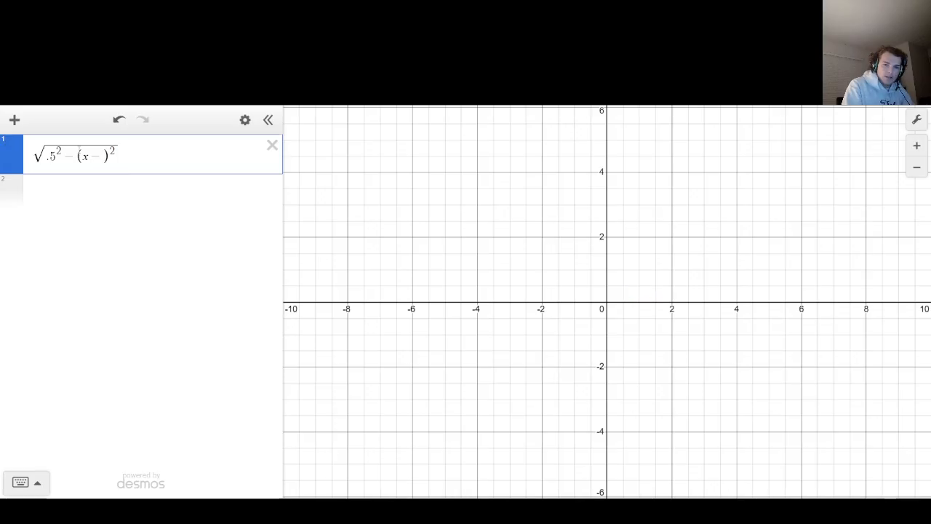
pyautogui.write('2')
pyautogui.press('BackSpace')
pyautogui.press('BackSpace')
pyautogui.write('+2')
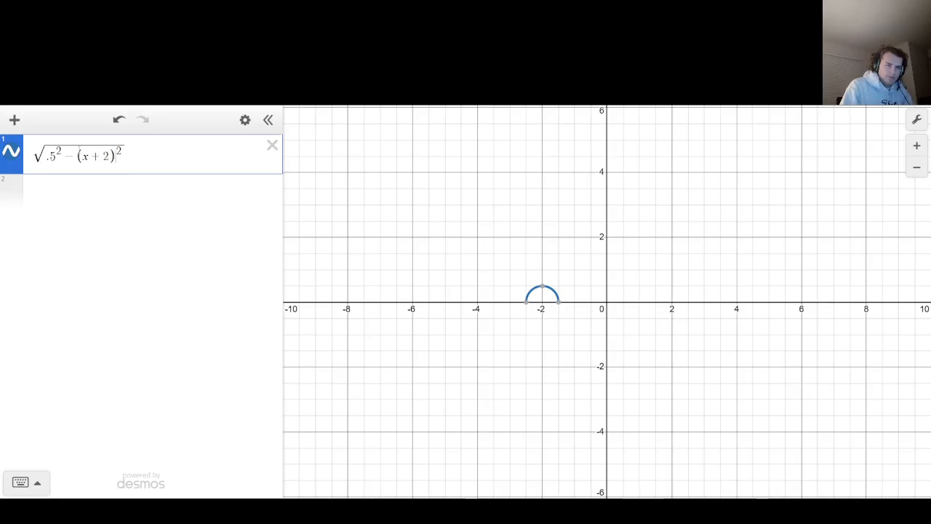
# Raise the semicircle by adding 2 after the root, and complete the circle by multiplying the root by [−1,1].
pyautogui.write('+2')
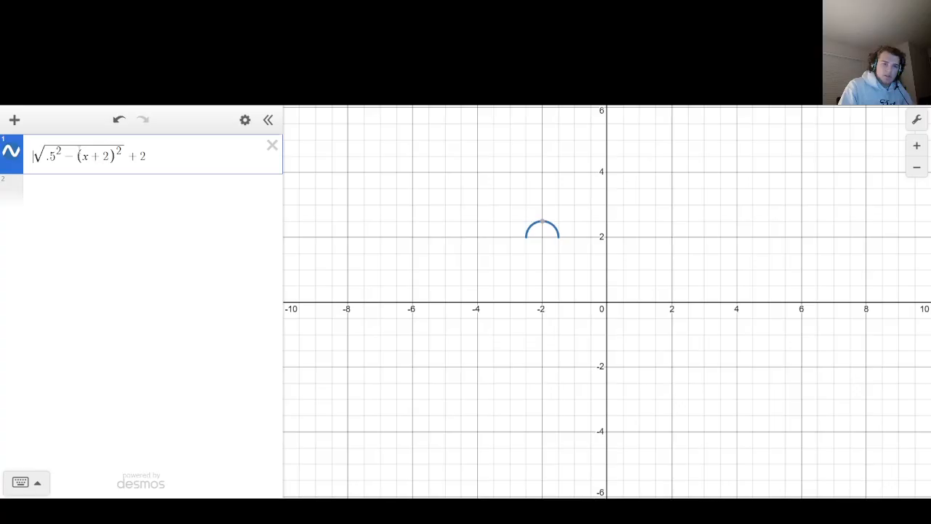
pyautogui.press('Home')
pyautogui.write('[-1,1]')
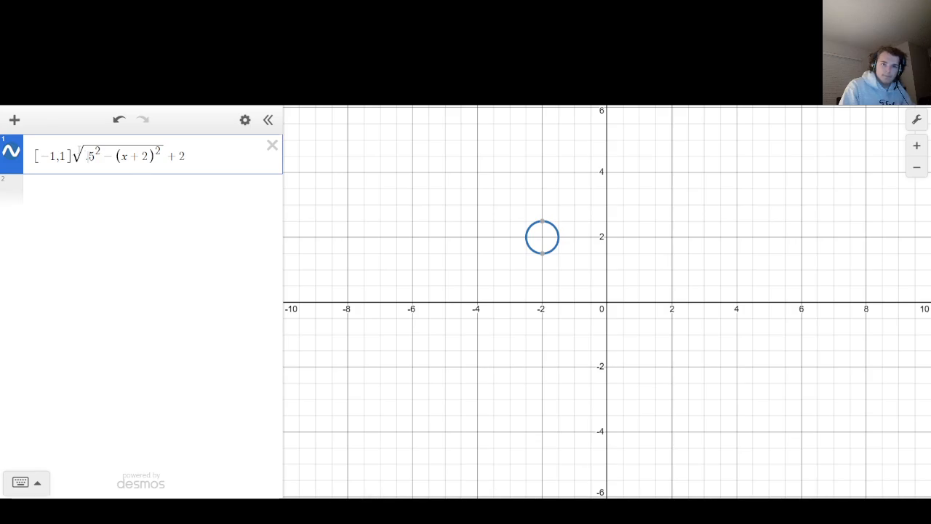
pyautogui.press('Return')
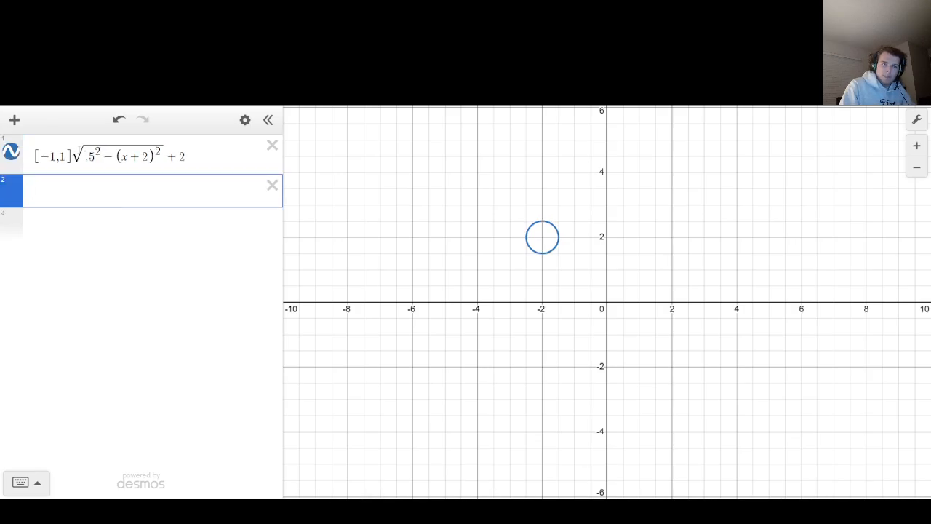
# Copy the circle expression into the second and third expression lines.
pyautogui.moveTo(206, 148); pyautogui.dragTo(28, 154)
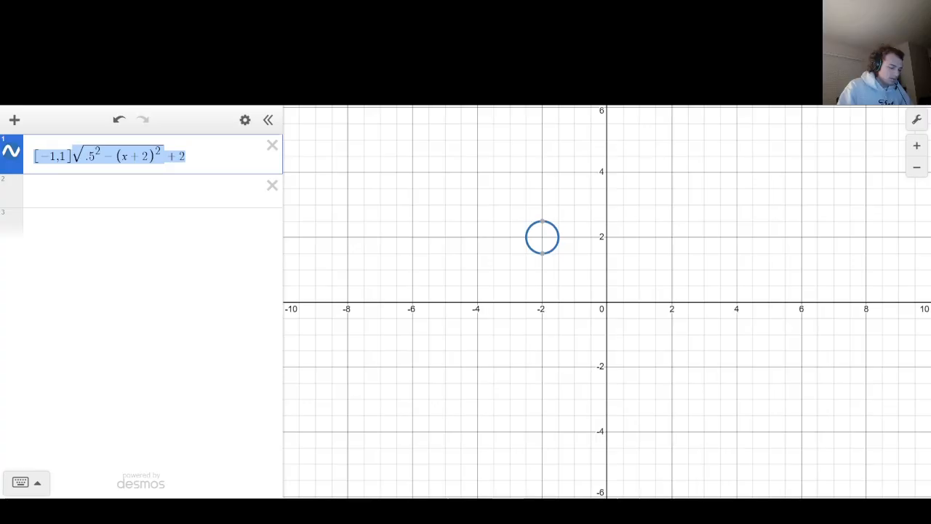
pyautogui.press('Down')
pyautogui.hotkey('ctrl', 'v')
pyautogui.press('Return')
pyautogui.hotkey('ctrl', 'v')
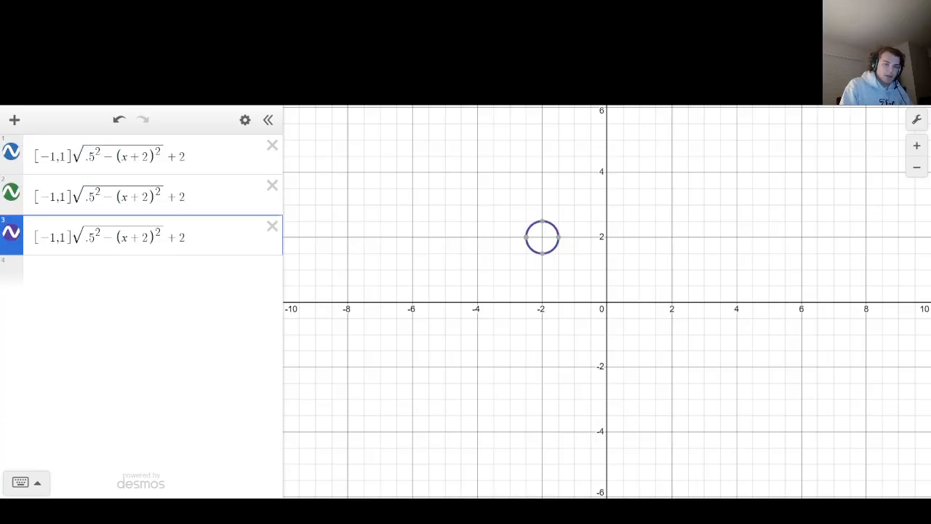
# Center the second circle on x = 0 by reducing its (x + 2)² term to (x)².
pyautogui.press('Up')
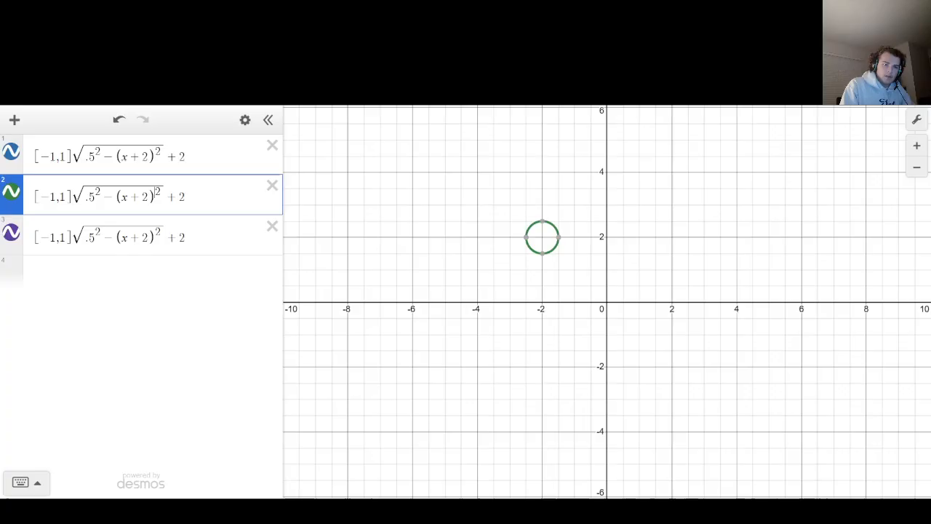
pyautogui.press('Left')
pyautogui.press('Left')
pyautogui.press('Left')
pyautogui.press('Left')
pyautogui.press('BackSpace')
pyautogui.press('BackSpace')
pyautogui.press('Down')
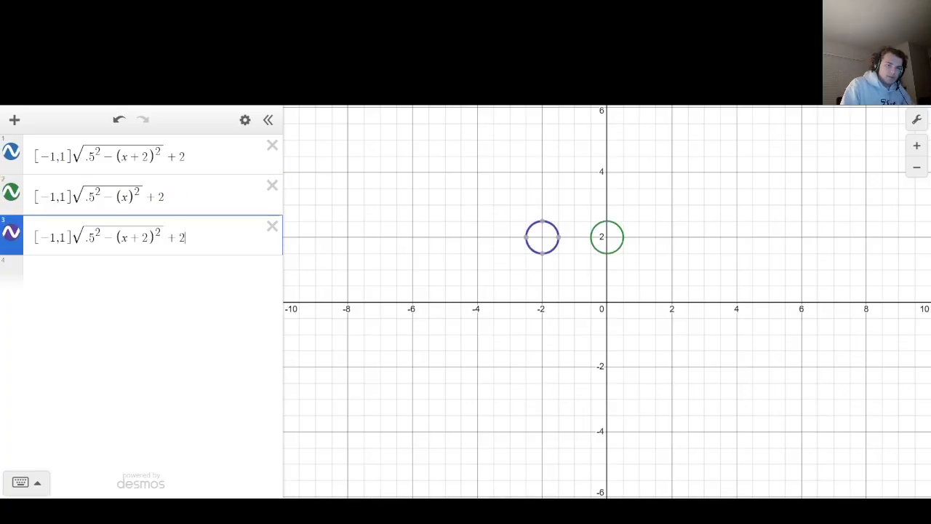
# Center the third circle on x = 2 by changing its squared term to (x − 2)².
pyautogui.press('Left')
pyautogui.press('Left')
pyautogui.press('Left')
pyautogui.press('Left')
pyautogui.press('Left')
pyautogui.press('Left')
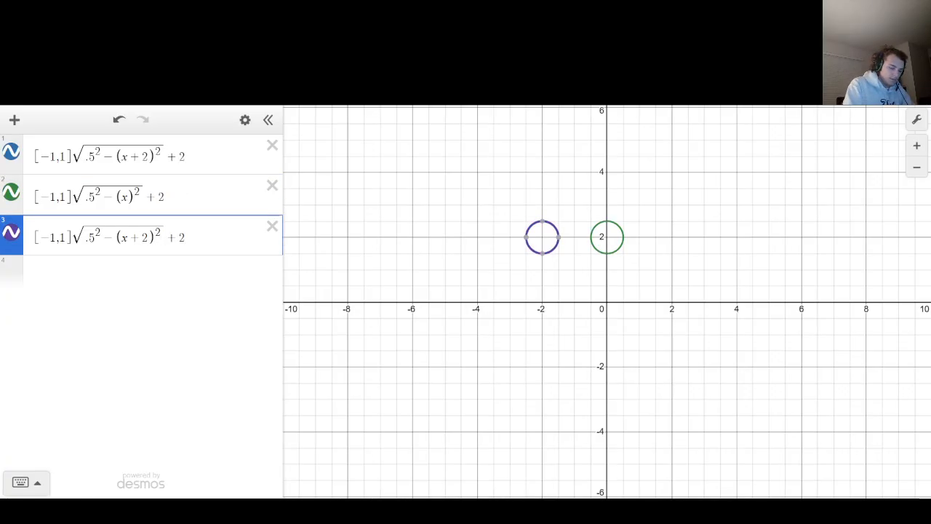
pyautogui.press('BackSpace')
pyautogui.write('-')
pyautogui.press('Return')
# Plot the circle centers as three separate points at (−2,2), (0,2) and (2,2).
pyautogui.write('(')
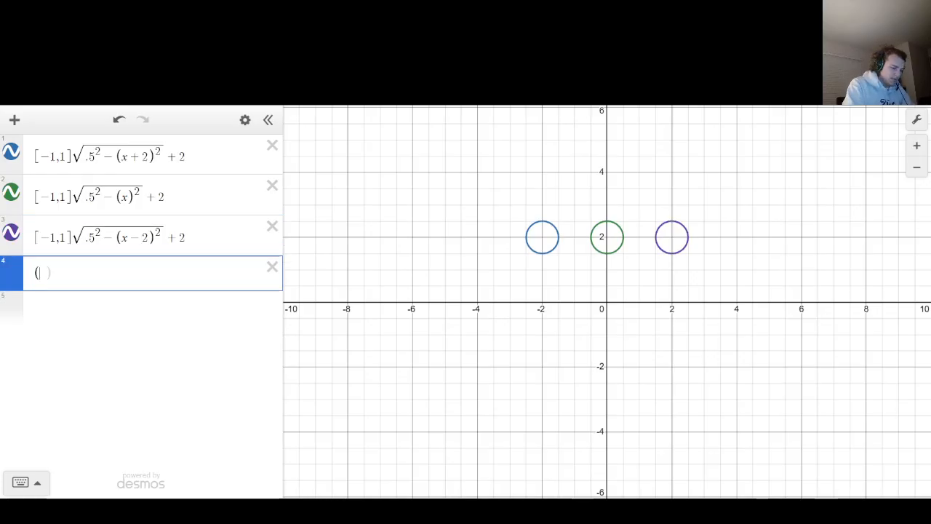
pyautogui.write('-2,2')
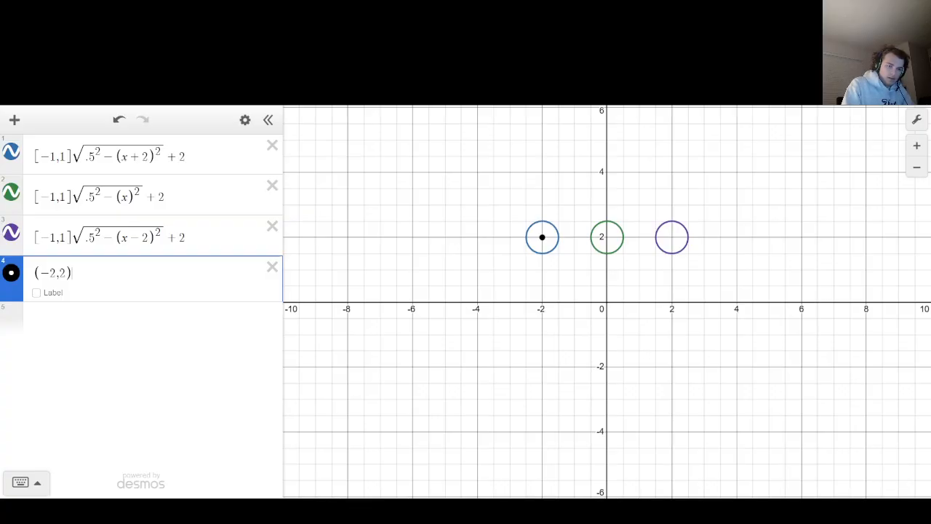
pyautogui.press('Return')
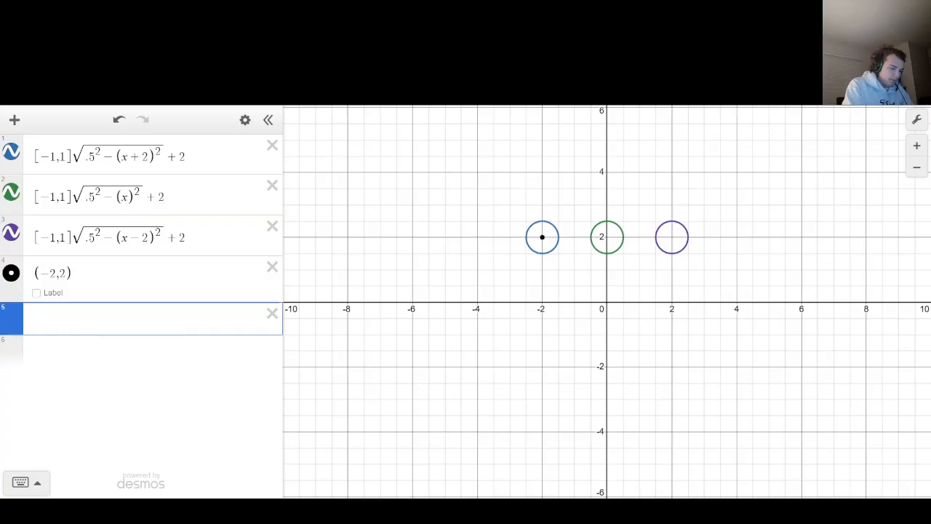
pyautogui.write('(0,2')
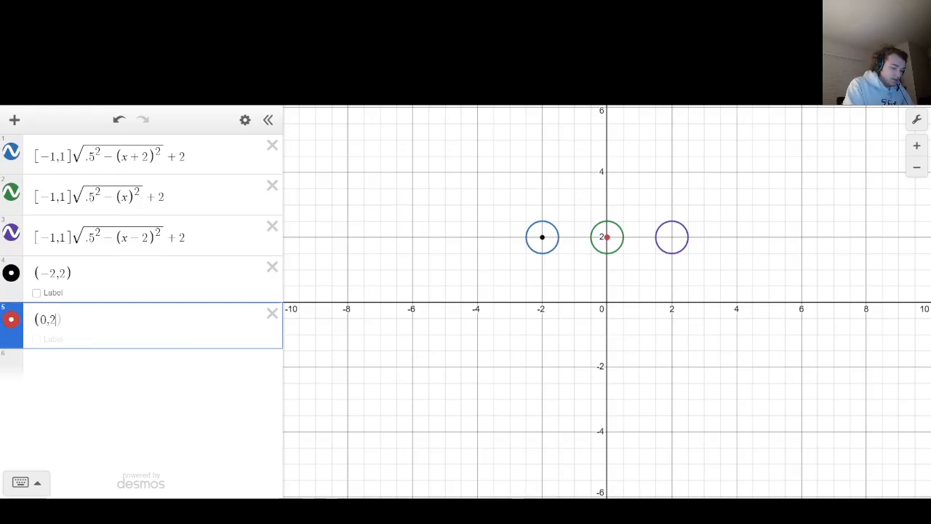
pyautogui.press('Return')
pyautogui.write('(')
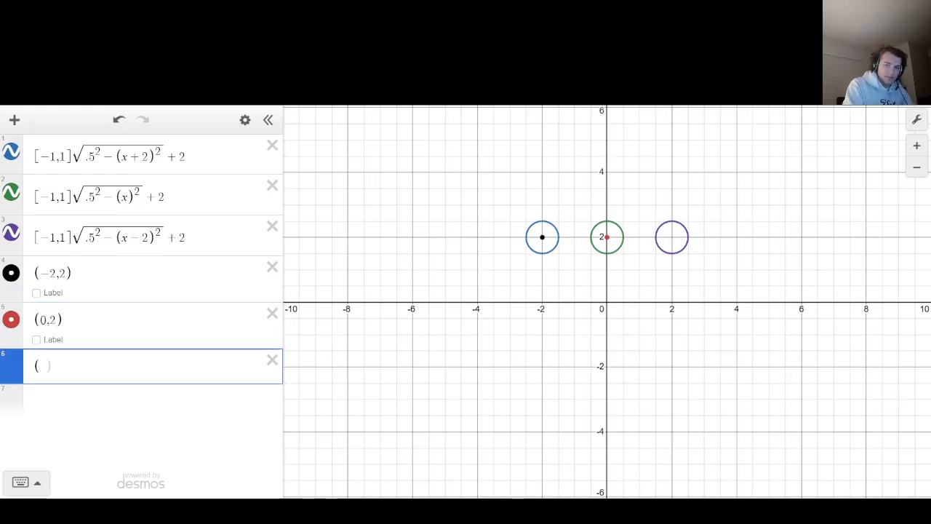
pyautogui.write('2,2')
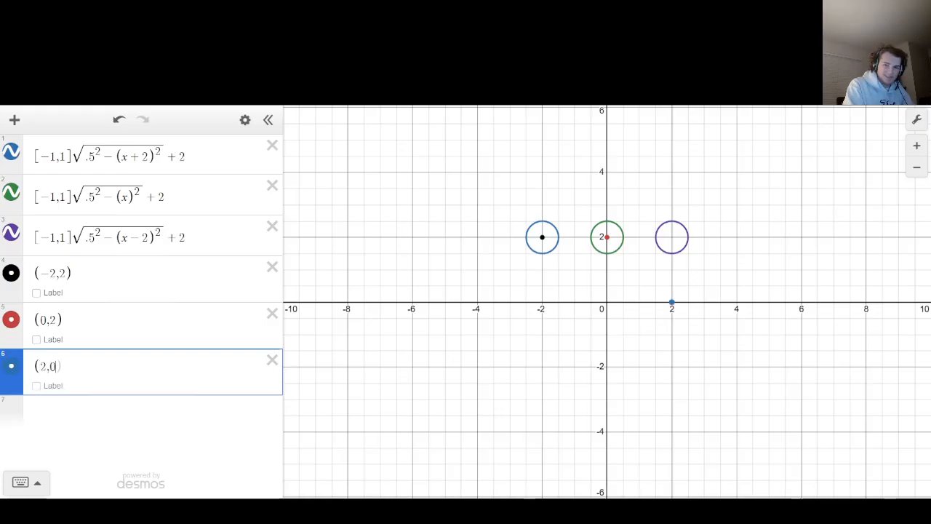
pyautogui.press('BackSpace')
pyautogui.write('2')
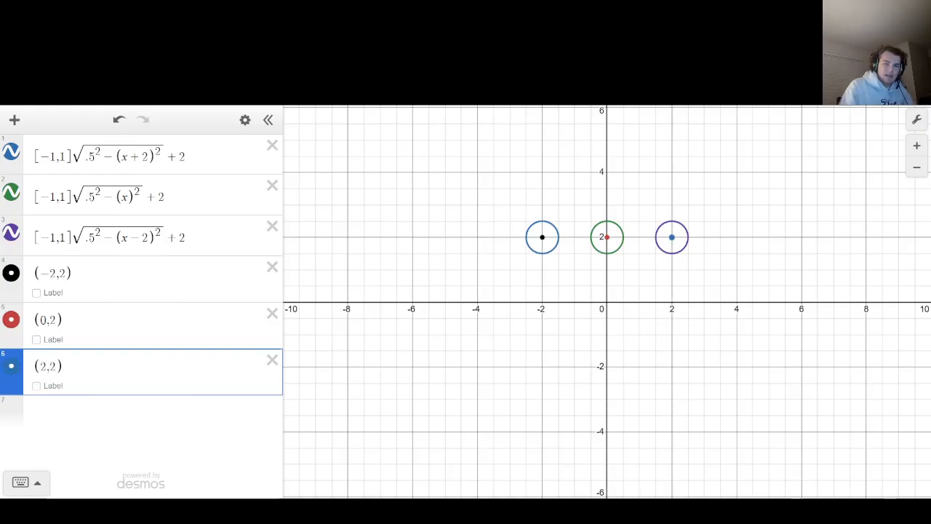
# Color the circle centered at x = −2 red and the circle centered at x = 2 blue.
pyautogui.click(10, 152)
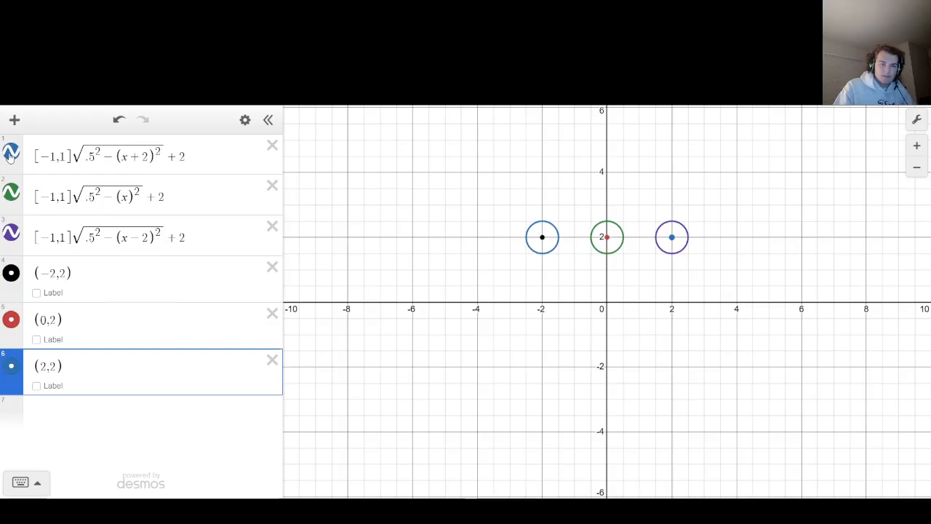
pyautogui.click(38, 222)
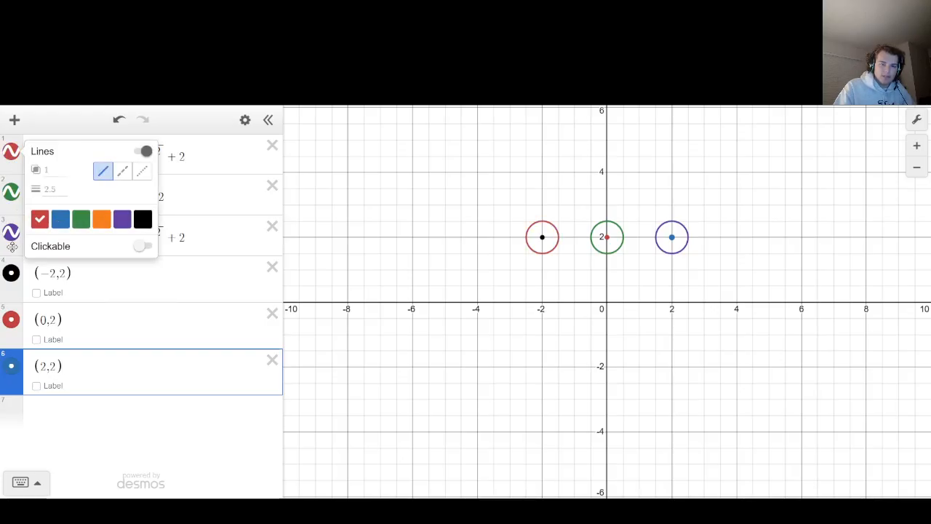
pyautogui.click(12, 242)
pyautogui.click(12, 242)
pyautogui.click(60, 300)
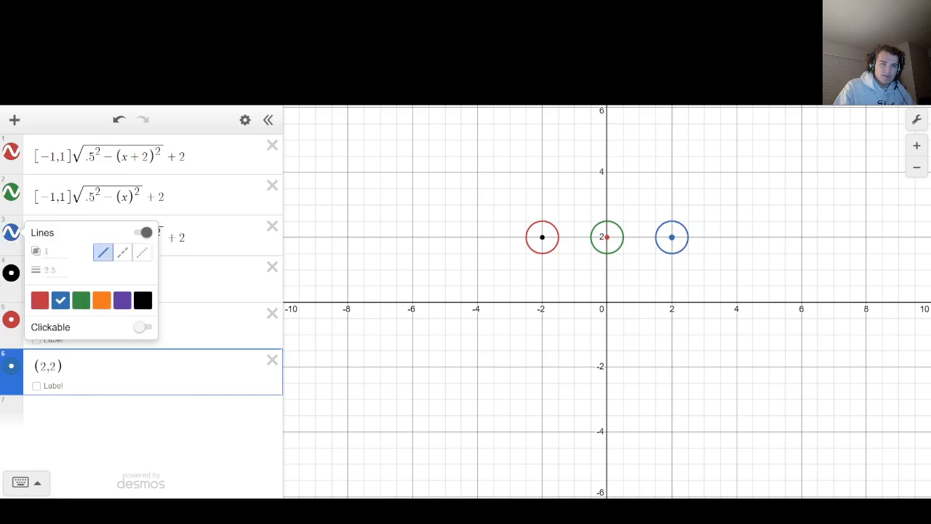
# Match the center points to their circles by coloring (−2,2) red and (0,2) green.
pyautogui.click(12, 273)
pyautogui.click(39, 353)
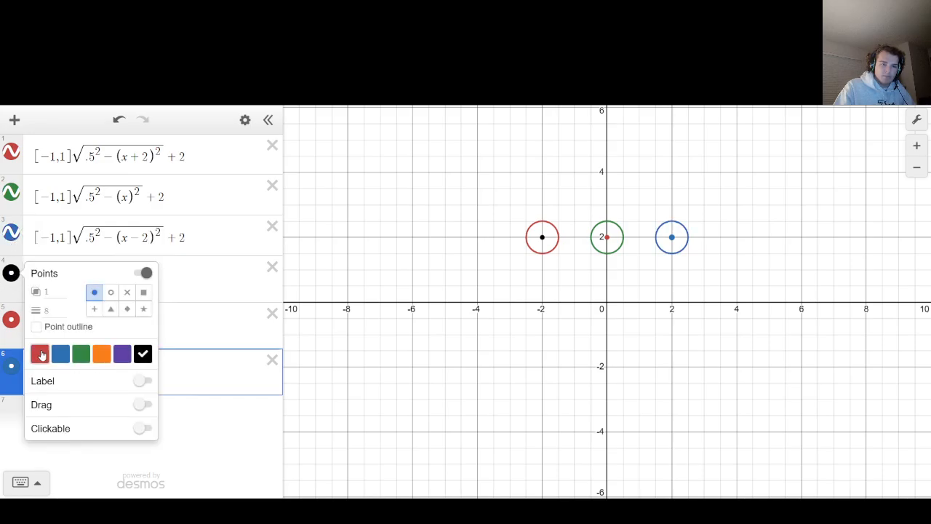
pyautogui.click(10, 319)
pyautogui.click(11, 321)
pyautogui.click(81, 381)
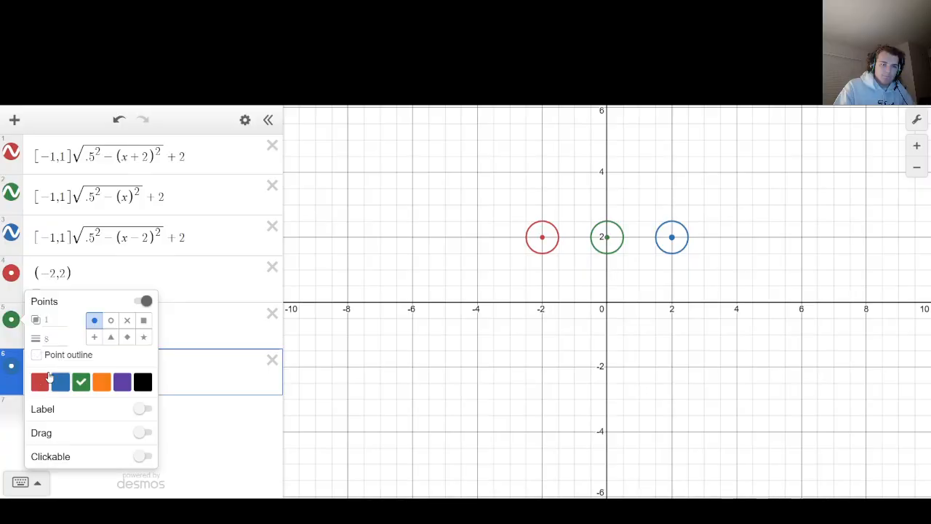
pyautogui.click(12, 365)
pyautogui.click(12, 365)
pyautogui.click(13, 365)
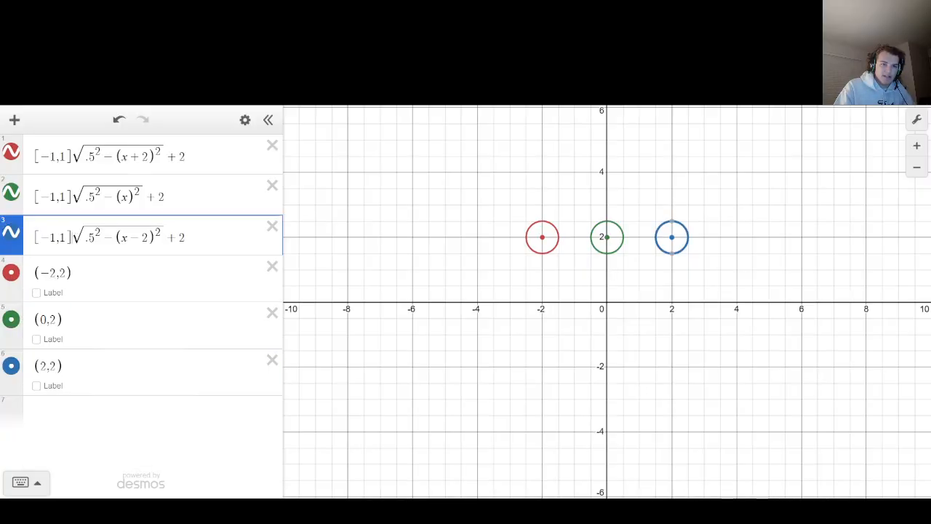
# Turn on labels for the three points and set them to 1, 2 and 3 in order.
pyautogui.click(36, 292)
pyautogui.click(36, 338)
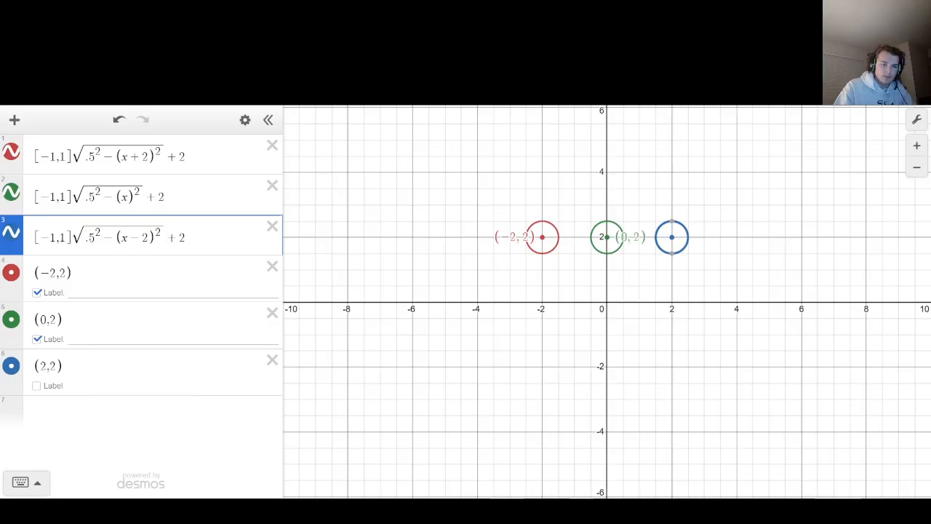
pyautogui.click(36, 386)
pyautogui.click(73, 293)
pyautogui.write('1')
pyautogui.click(73, 339)
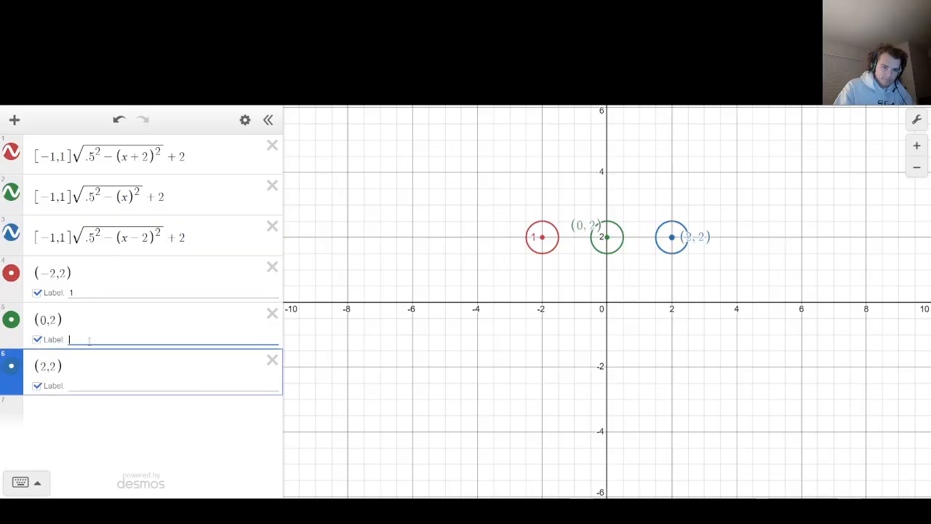
pyautogui.write('2')
pyautogui.click(73, 385)
pyautogui.write('3')
# Hide the dots of all three center points, keeping only their labels.
pyautogui.click(11, 365)
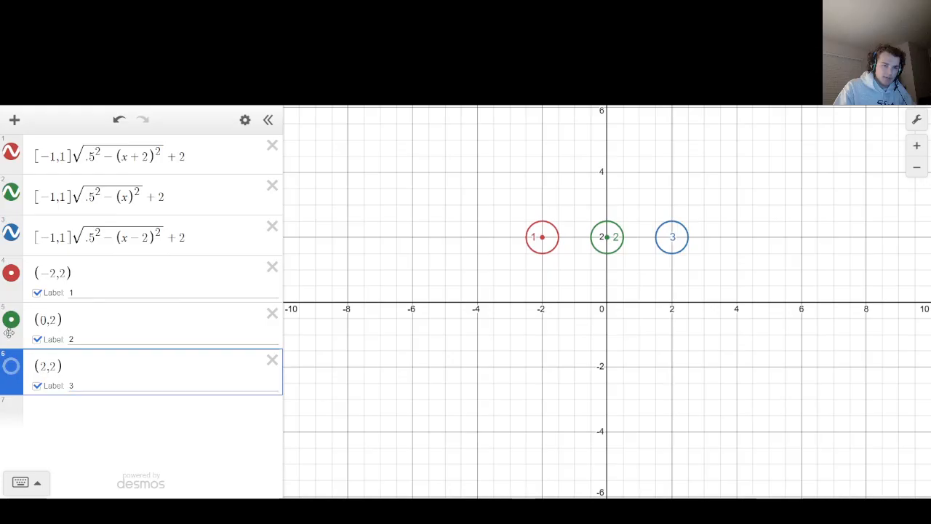
pyautogui.click(11, 319)
pyautogui.click(11, 273)
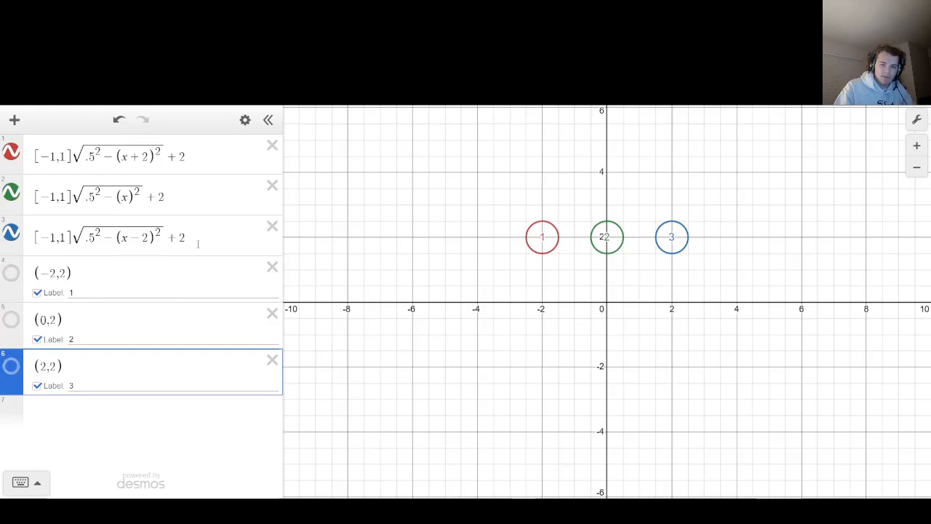
# Set the label text size to 2 for all three center points, (−2,2), (0,2) and (2,2).
pyautogui.click(16, 272)
pyautogui.click(59, 334)
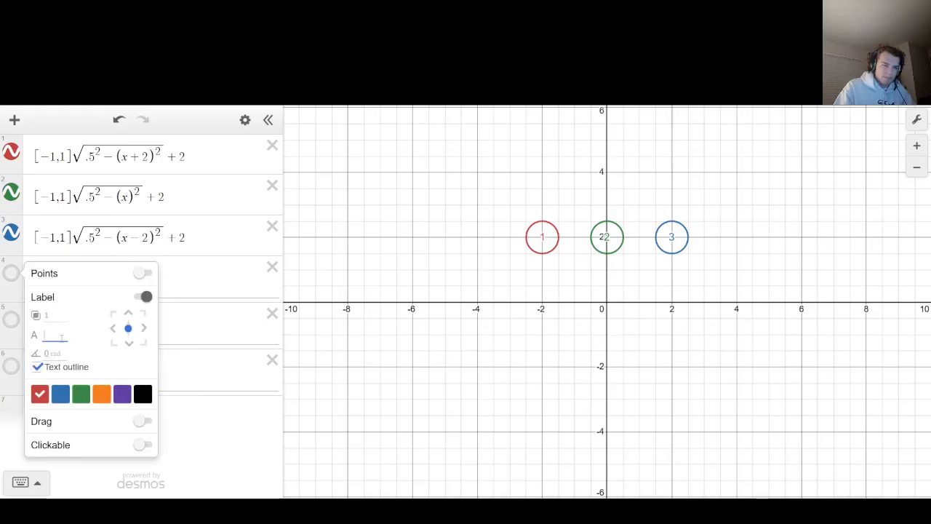
pyautogui.press('BackSpace')
pyautogui.write('2')
pyautogui.click(12, 319)
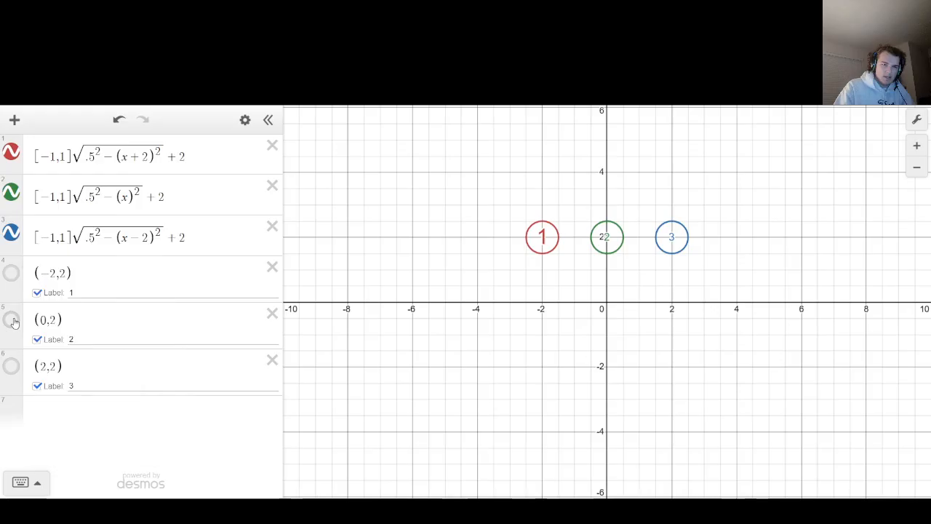
pyautogui.click(56, 345)
pyautogui.write('2')
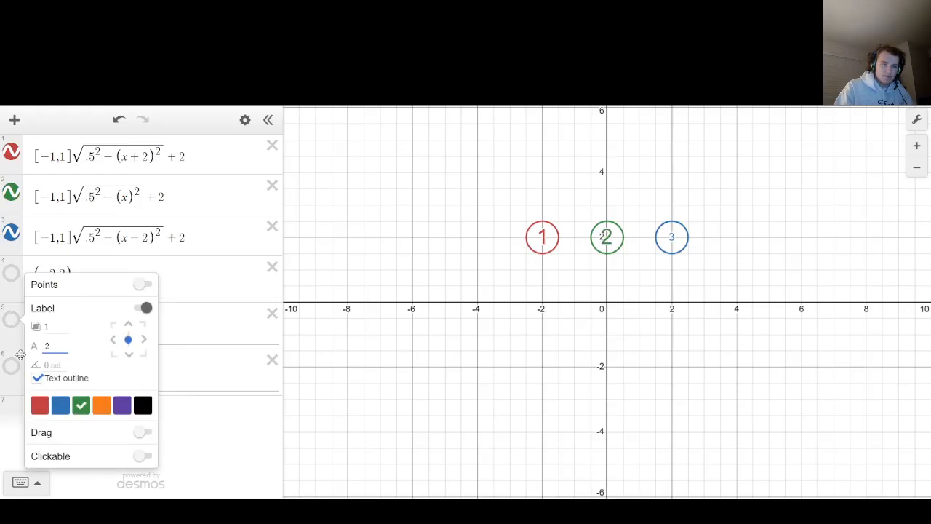
pyautogui.click(19, 371)
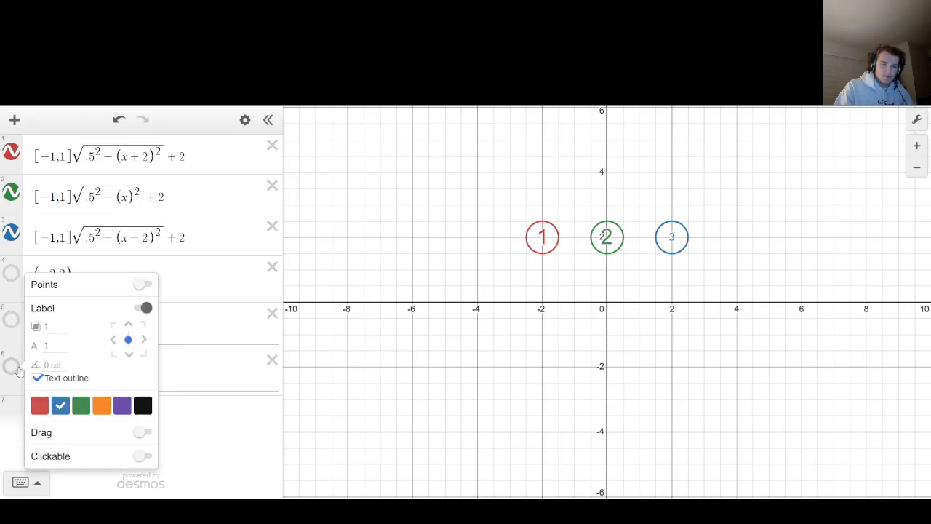
pyautogui.click(56, 346)
pyautogui.write('2')
pyautogui.click(211, 217)
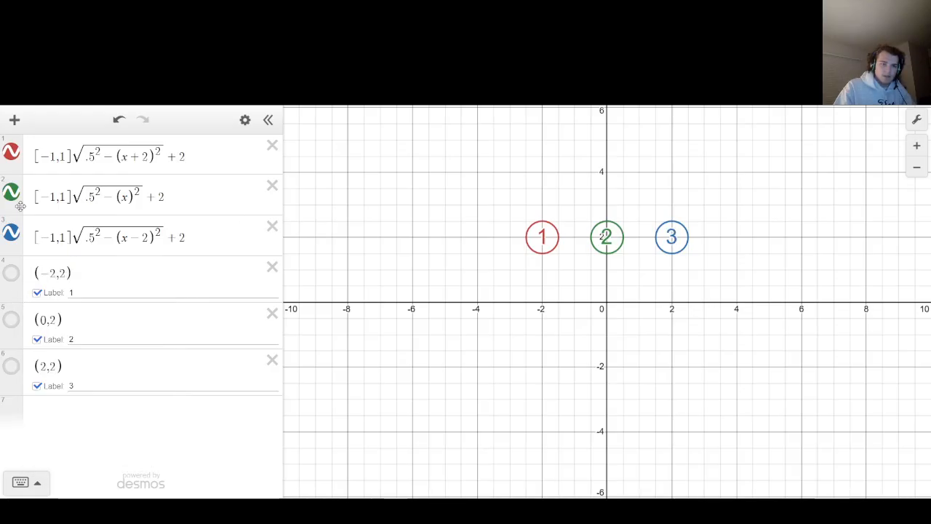
# Make the red, green and blue circles clickable.
pyautogui.click(11, 153)
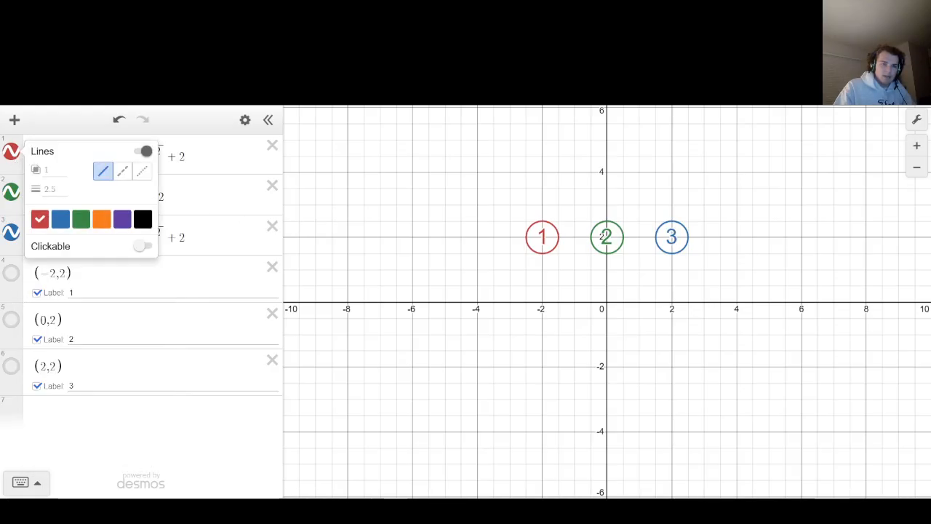
pyautogui.click(143, 245)
pyautogui.click(12, 201)
pyautogui.click(10, 200)
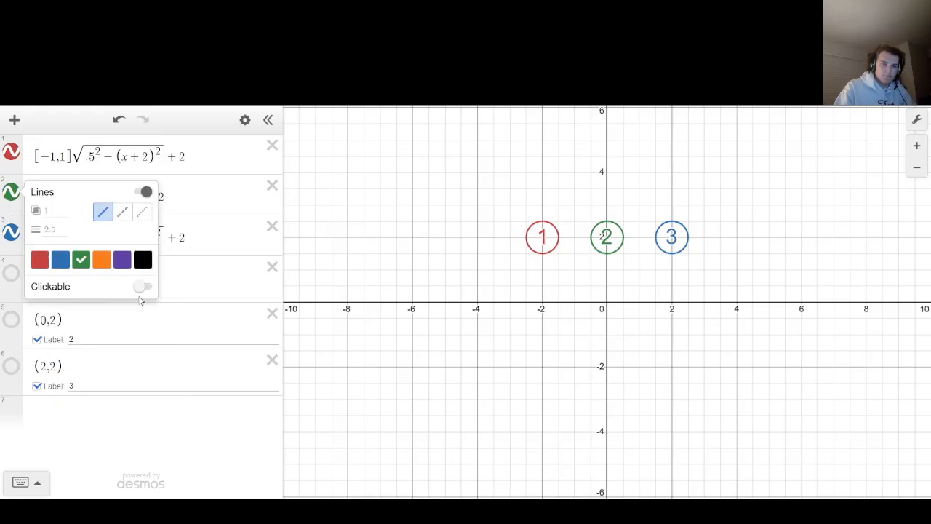
pyautogui.click(143, 285)
pyautogui.click(9, 240)
pyautogui.click(11, 234)
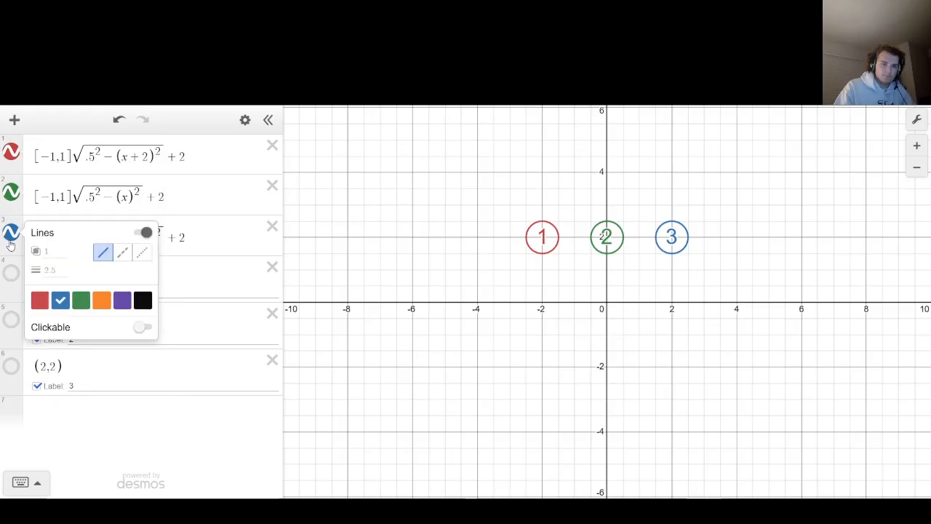
pyautogui.click(143, 327)
# Define an empty list L=[ ] and move it to the first row of the expression list.
pyautogui.click(177, 419)
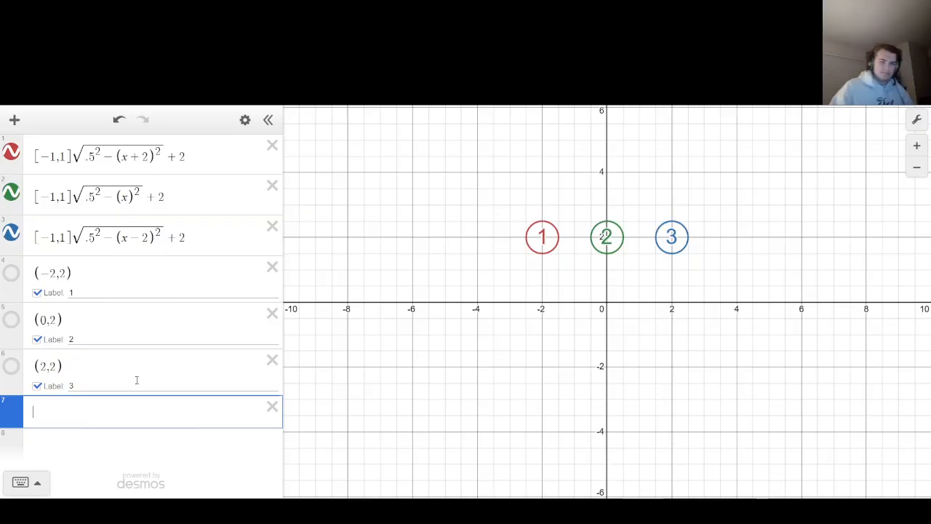
pyautogui.write('L=[')
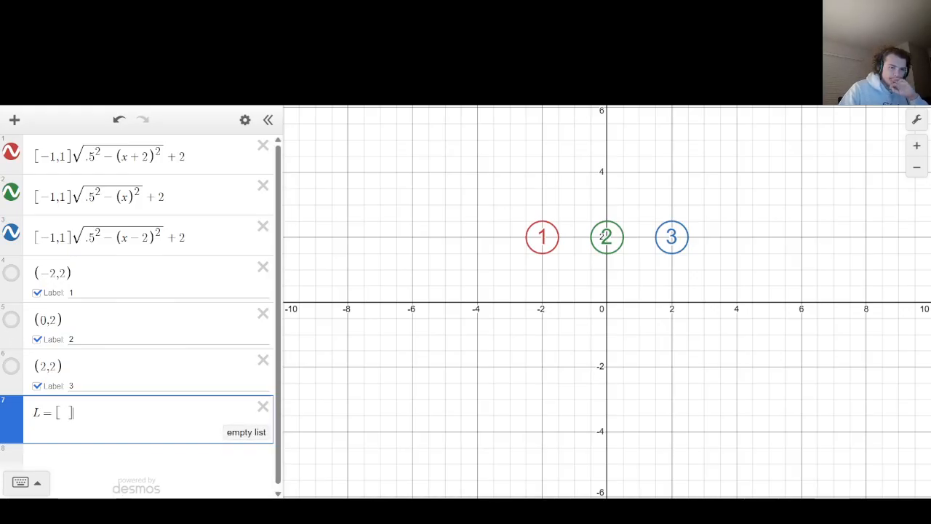
pyautogui.moveTo(21, 405); pyautogui.dragTo(20, 149)
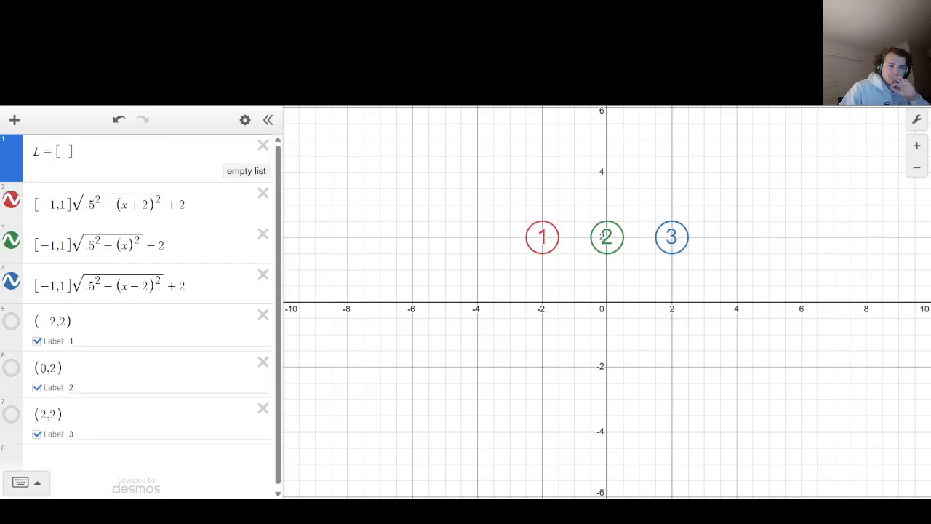
# Set the red circle's on-click action to L→join(1,L).
pyautogui.click(11, 199)
pyautogui.click(106, 314)
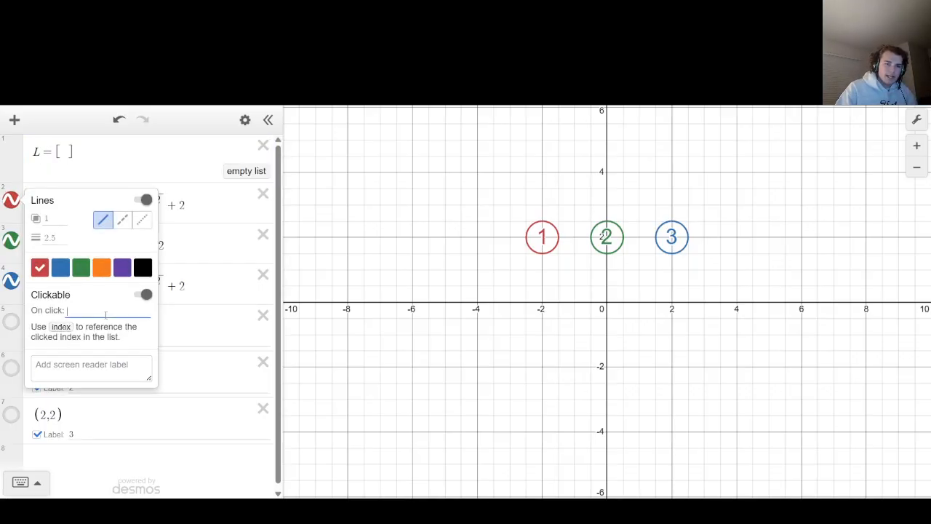
pyautogui.write('join(')
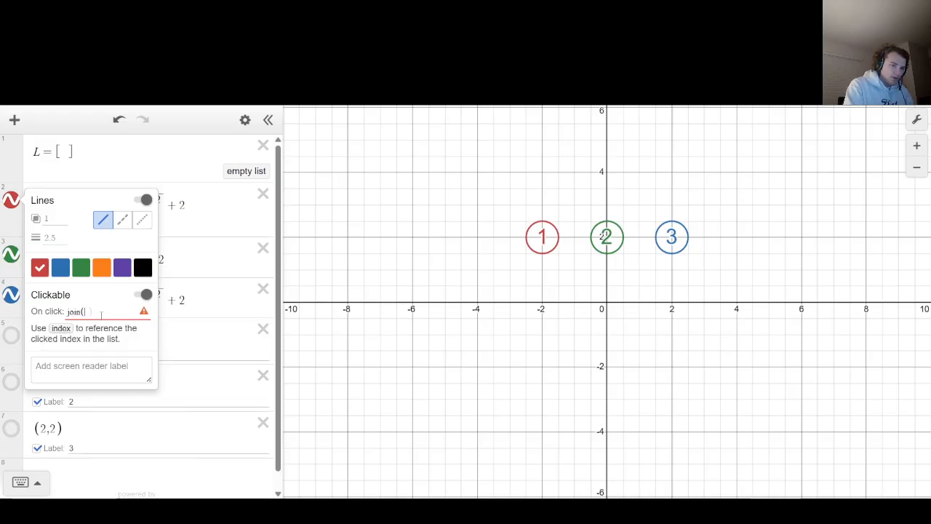
pyautogui.write('1,L')
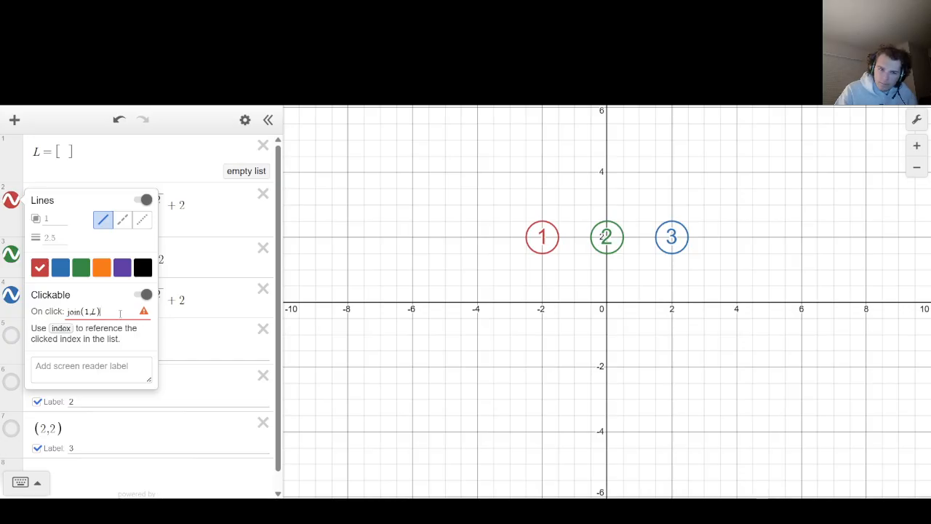
pyautogui.click(69, 312)
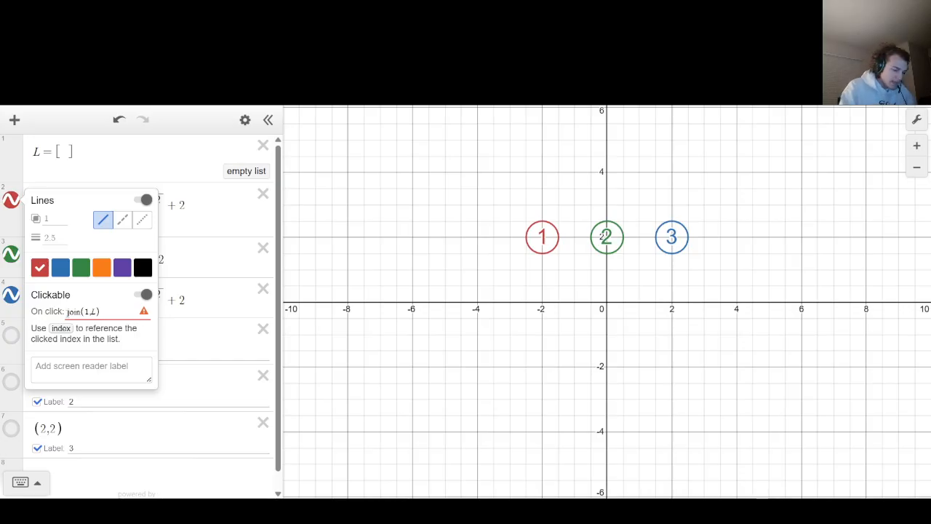
pyautogui.write('L->')
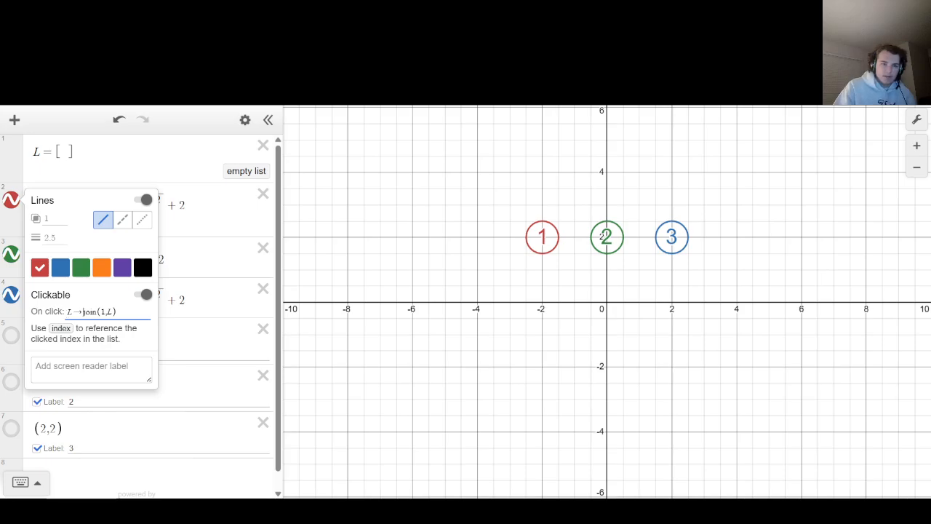
pyautogui.click(169, 260)
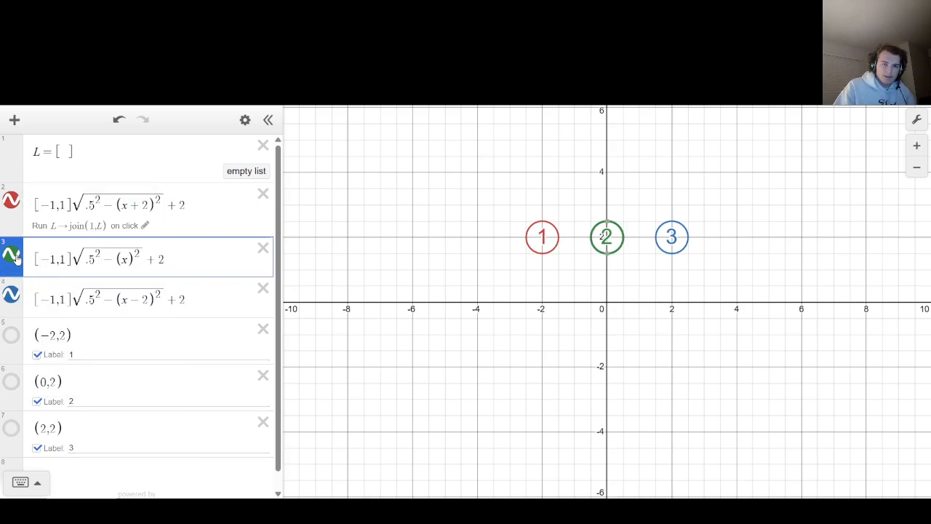
# Set the green circle's on-click action to L→join(2,L).
pyautogui.click(10, 254)
pyautogui.click(74, 365)
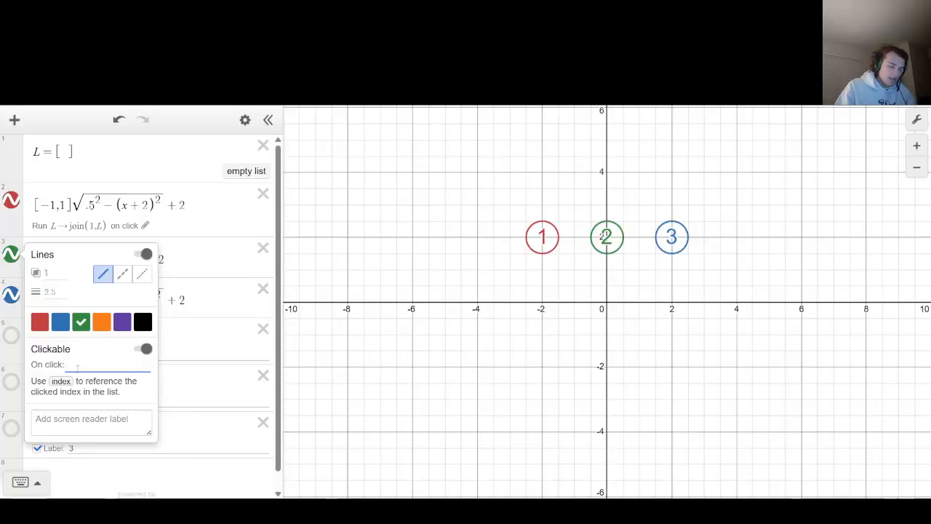
pyautogui.write('join')
pyautogui.press('BackSpace')
pyautogui.press('BackSpace')
pyautogui.press('BackSpace')
pyautogui.press('BackSpace')
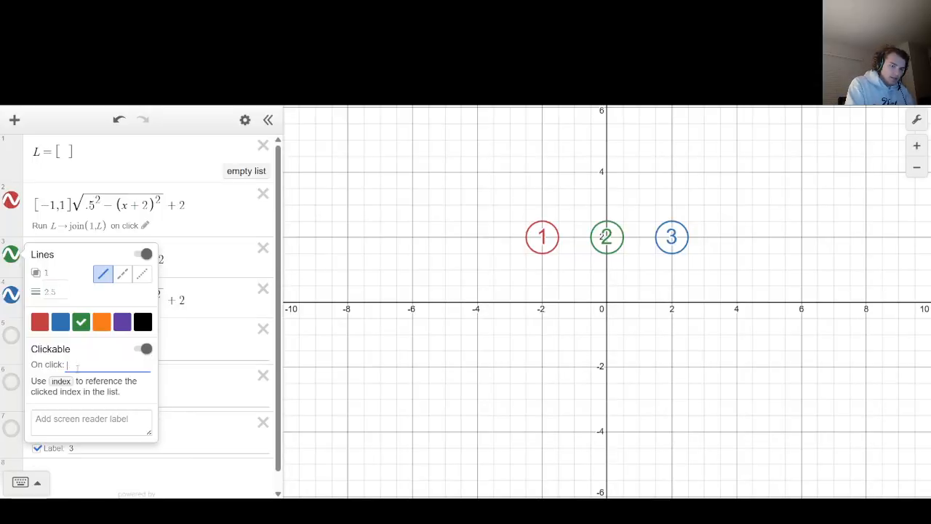
pyautogui.write('L->join(')
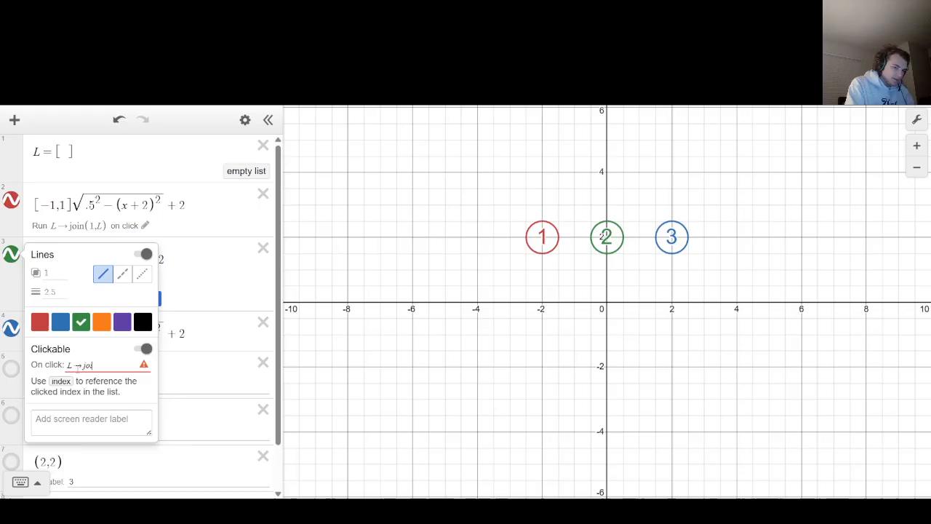
pyautogui.write('2,L)')
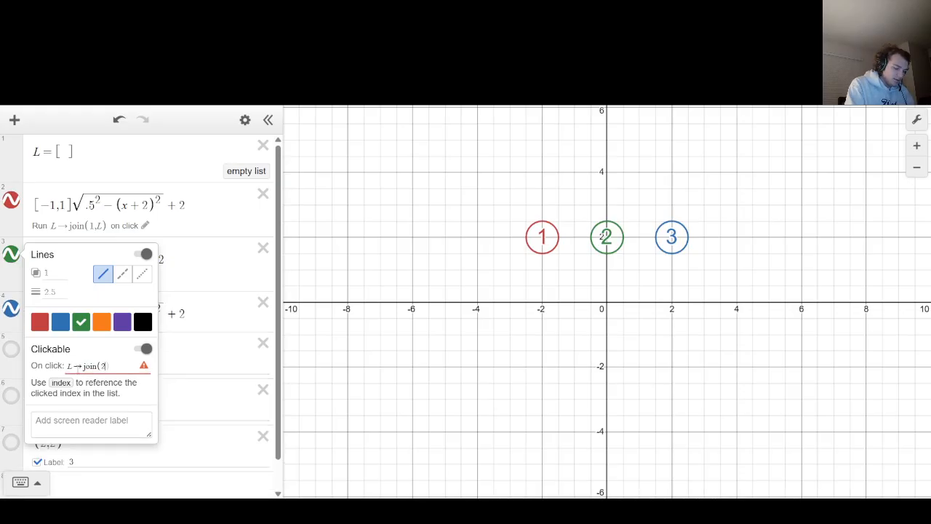
pyautogui.click(197, 292)
# Set the blue circle's on-click action to L→join(3,L).
pyautogui.click(7, 309)
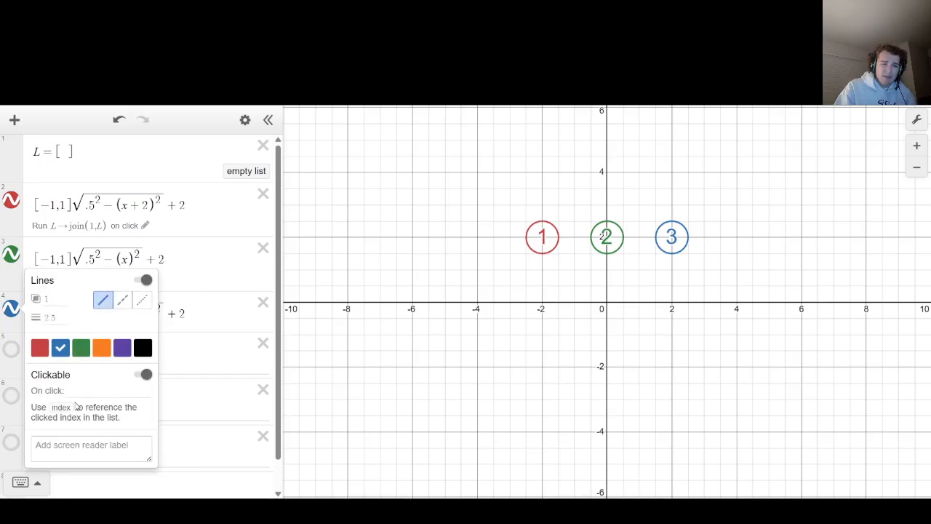
pyautogui.click(91, 393)
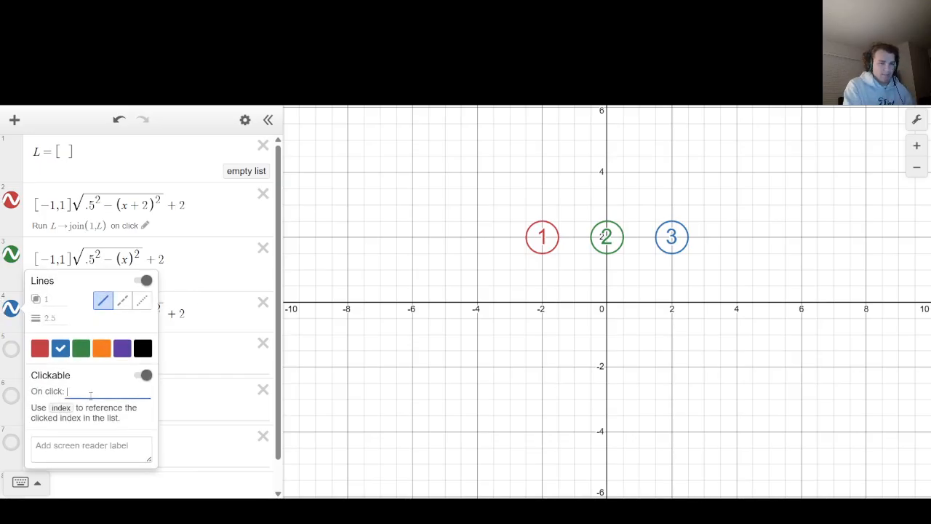
pyautogui.write('L->join(')
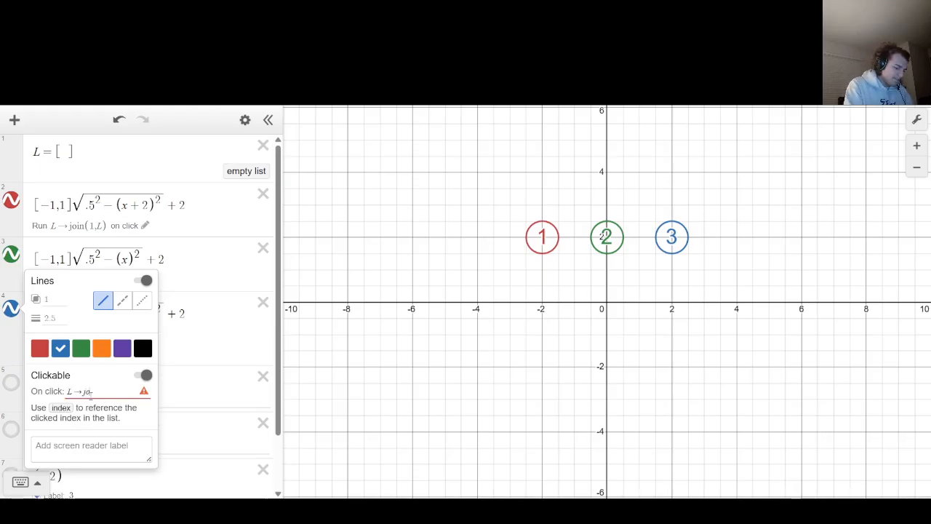
pyautogui.write('3,L')
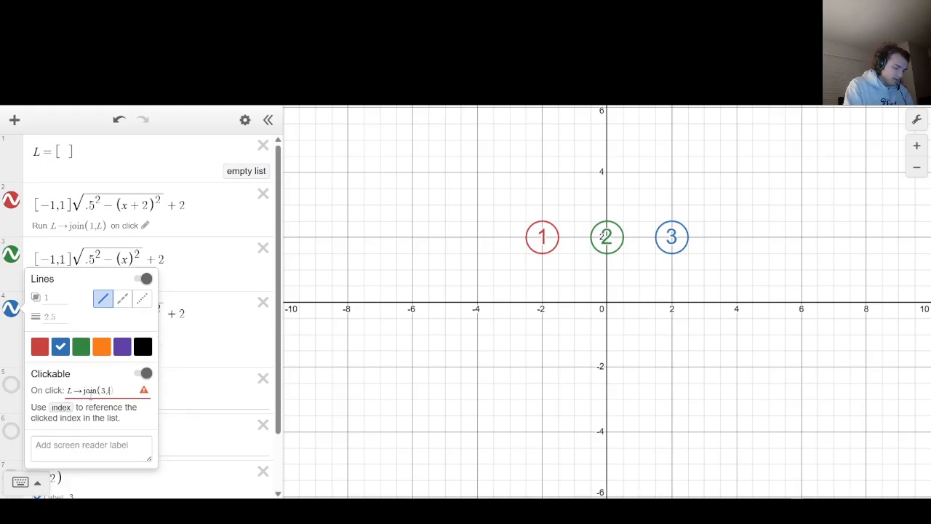
pyautogui.write(')')
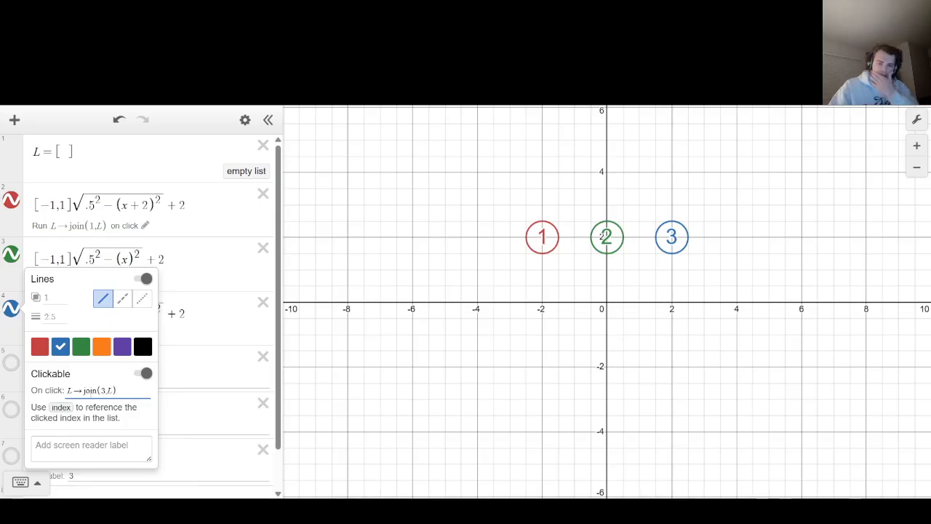
pyautogui.click(338, 312)
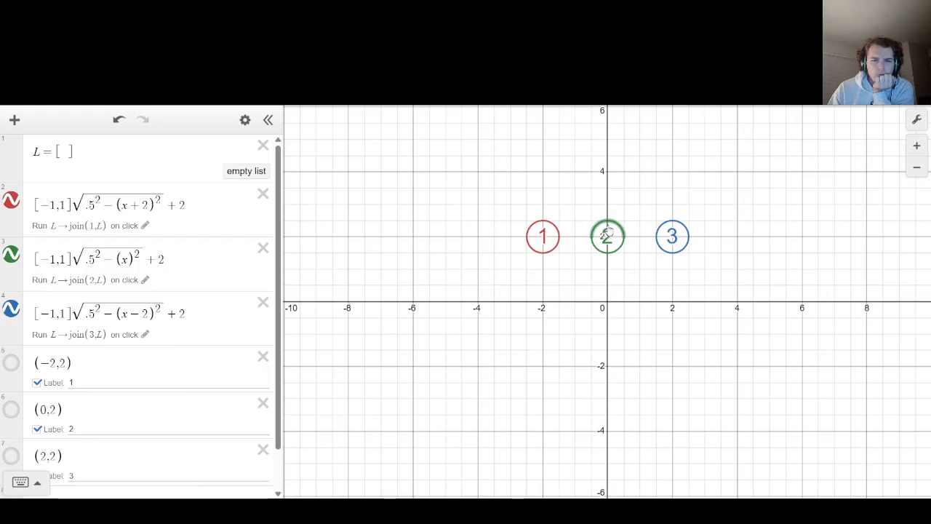
# Turn the red circle's expression into an inequality by adding y> in front of it.
pyautogui.click(198, 202)
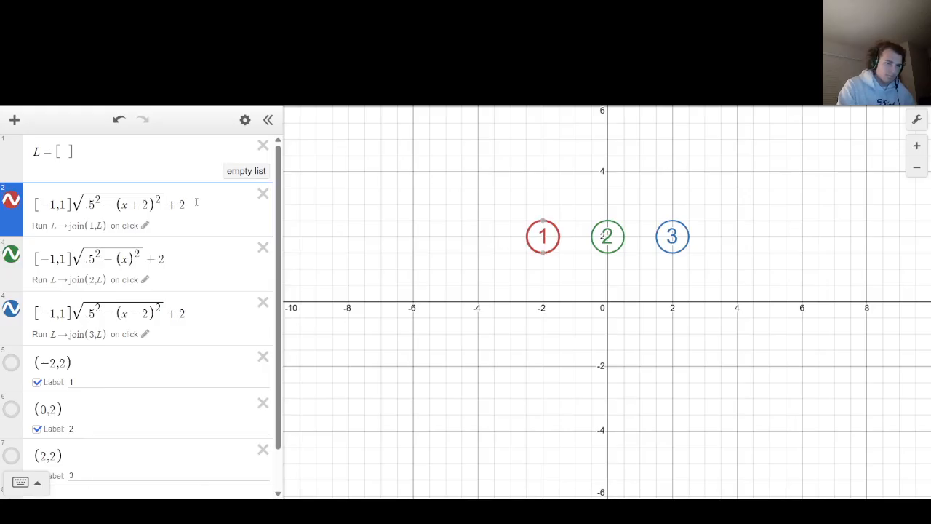
pyautogui.press('Left')
pyautogui.press('Left')
pyautogui.press('Left')
pyautogui.press('Left')
pyautogui.press('Left')
pyautogui.press('Left')
pyautogui.press('Left')
pyautogui.press('Left')
pyautogui.press('Left')
pyautogui.press('Left')
pyautogui.press('Left')
pyautogui.press('Left')
pyautogui.press('Left')
pyautogui.press('Left')
pyautogui.press('Left')
pyautogui.press('Left')
pyautogui.press('Left')
pyautogui.press('Left')
pyautogui.press('Left')
pyautogui.press('Left')
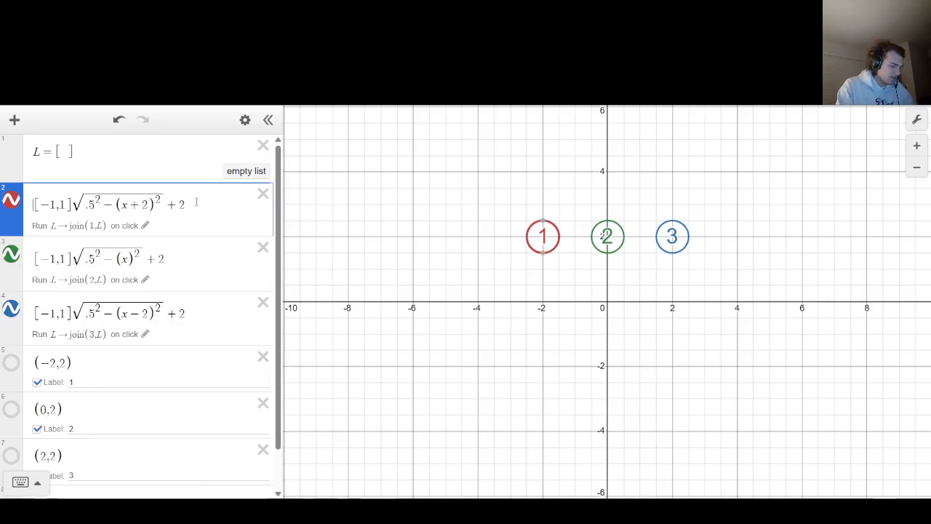
pyautogui.write('y>')
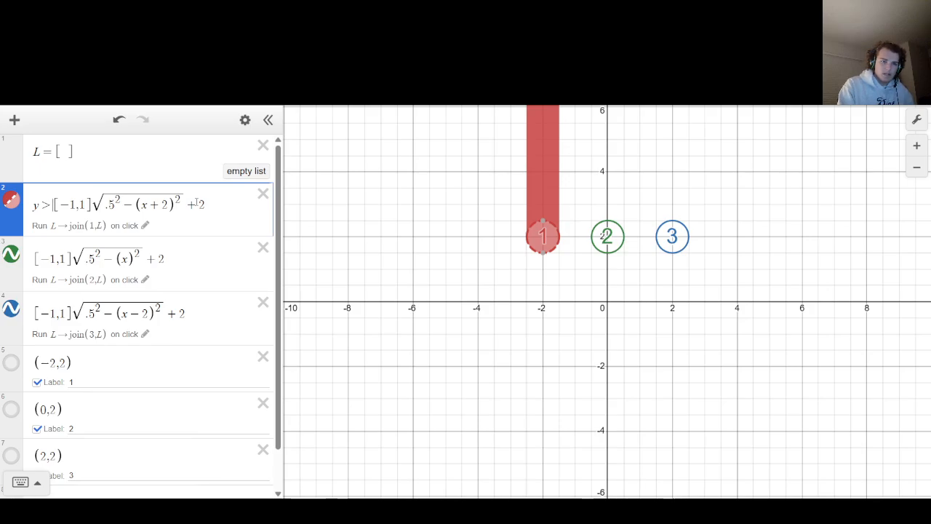
# Append the restriction {y<√(.5²−(x+2)²)} to the red circle's inequality, reusing a copy of its square root.
pyautogui.press('Right')
pyautogui.press('End')
pyautogui.write('{y<')
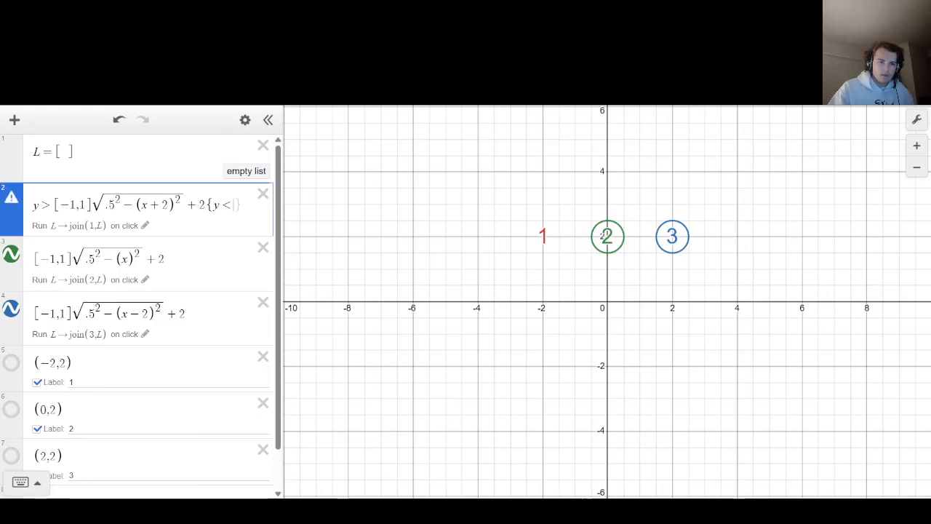
pyautogui.moveTo(93, 205); pyautogui.dragTo(130, 206)
pyautogui.hotkey('ctrl', 'c')
pyautogui.press('Right')
pyautogui.press('Right')
pyautogui.press('Right')
pyautogui.press('Right')
pyautogui.press('Right')
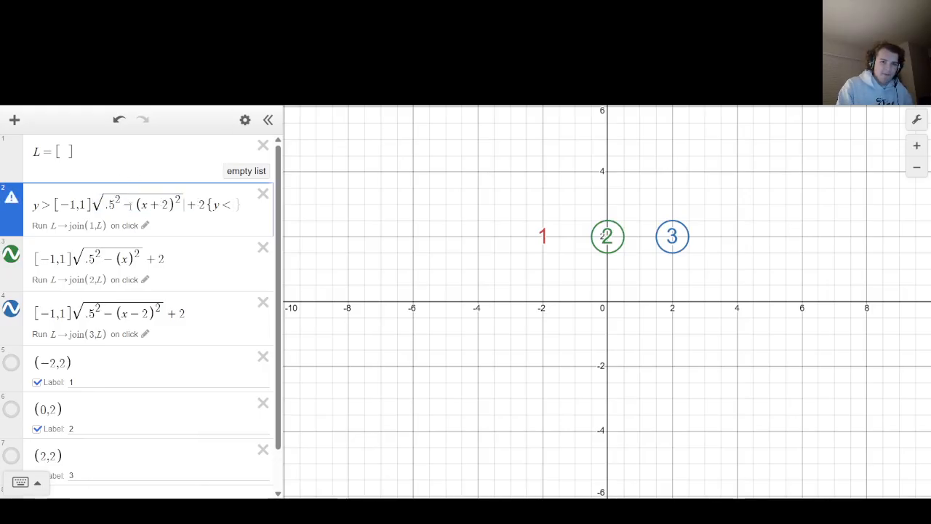
pyautogui.hotkey('ctrl', 'v')
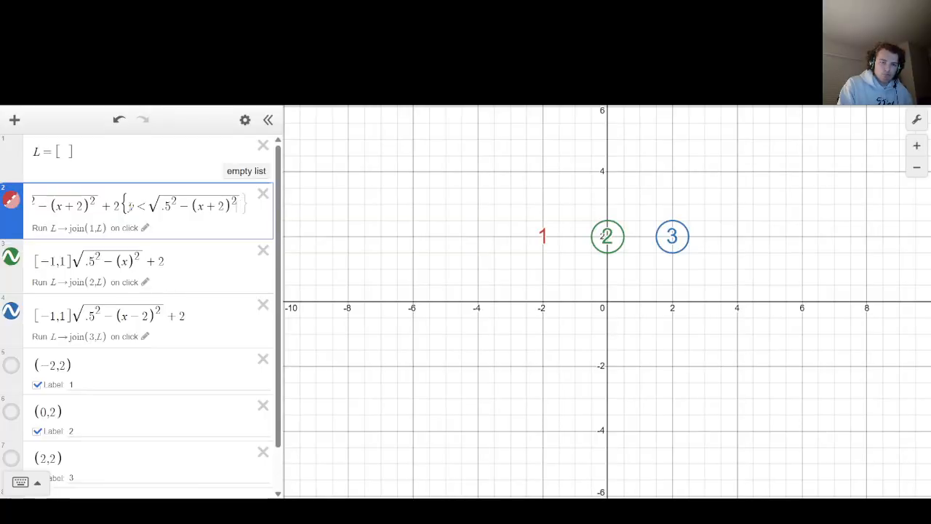
pyautogui.press('Left')
pyautogui.press('Left')
pyautogui.press('Left')
pyautogui.press('Left')
pyautogui.press('Left')
pyautogui.press('BackSpace')
pyautogui.write('>')
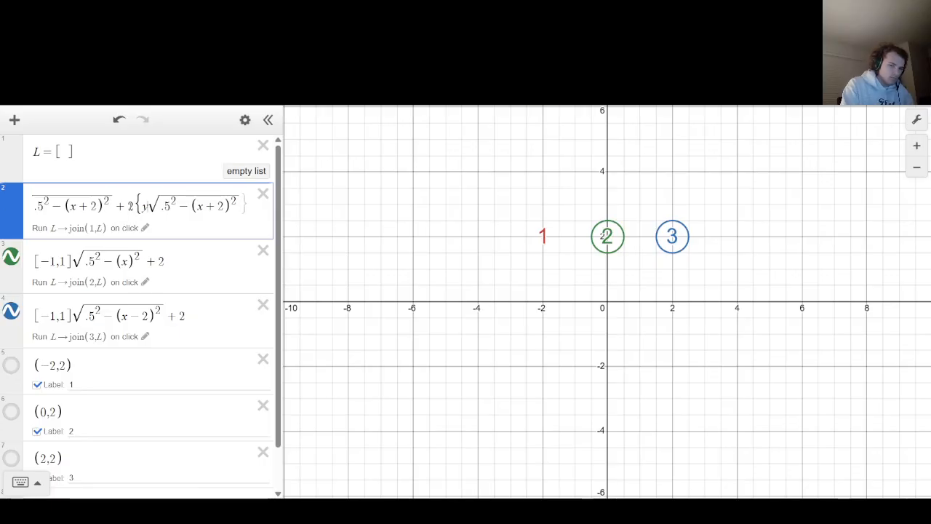
pyautogui.press('BackSpace')
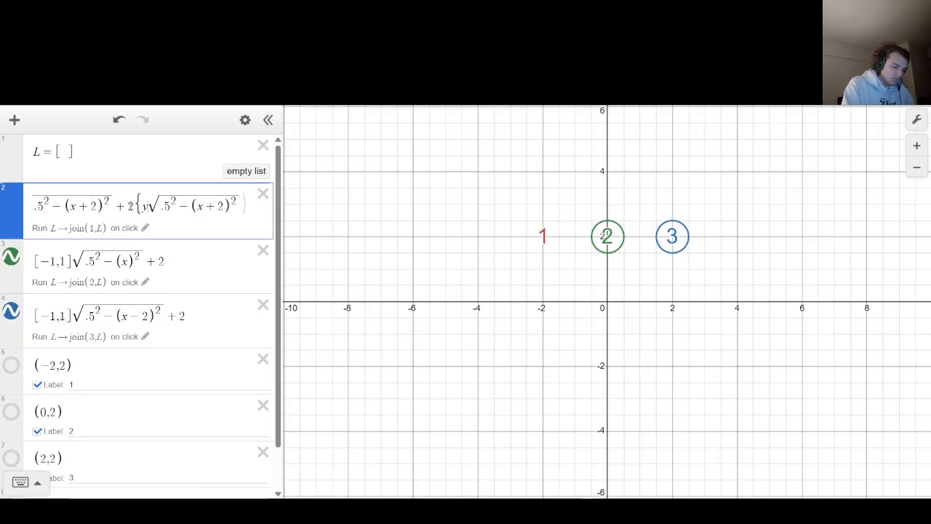
pyautogui.write('<')
# Remove the [−1,1] multiplier in front of the square root in the red circle's inequality.
pyautogui.press('Left')
pyautogui.press('Left')
pyautogui.press('Left')
pyautogui.press('Left')
pyautogui.press('Left')
pyautogui.press('Left')
pyautogui.press('Left')
pyautogui.press('Left')
pyautogui.press('Left')
pyautogui.press('Left')
pyautogui.press('Left')
pyautogui.press('Left')
pyautogui.press('Left')
pyautogui.press('Left')
pyautogui.press('Left')
pyautogui.press('Left')
pyautogui.press('Left')
pyautogui.press('Left')
pyautogui.press('Left')
pyautogui.press('Left')
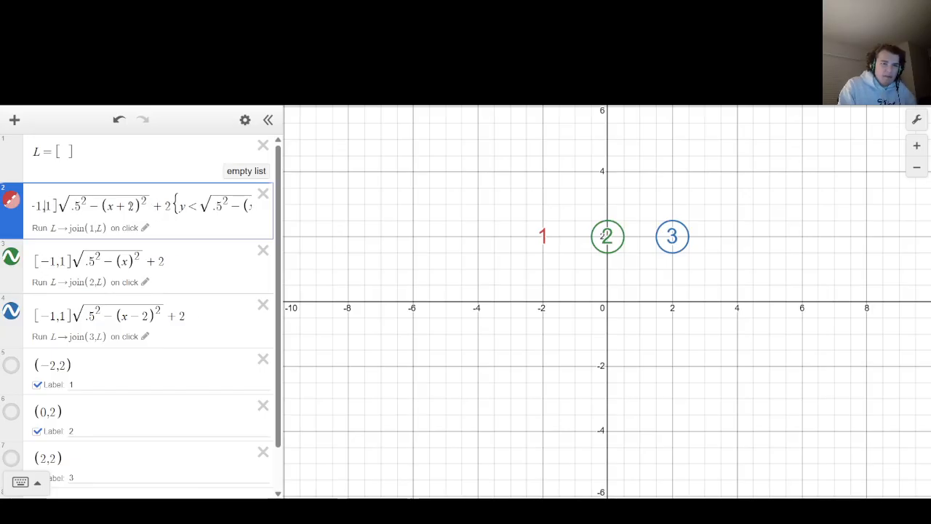
pyautogui.press('Delete')
pyautogui.press('Delete')
pyautogui.press('BackSpace')
pyautogui.press('BackSpace')
pyautogui.press('BackSpace')
pyautogui.press('BackSpace')
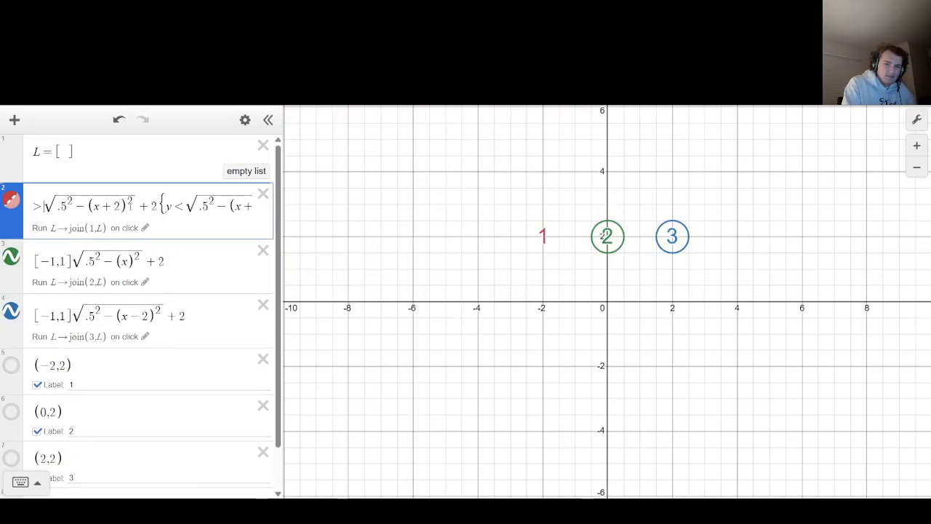
# Add a minus sign before the square root inside the red circle's restriction.
pyautogui.press('Left')
pyautogui.press('Left')
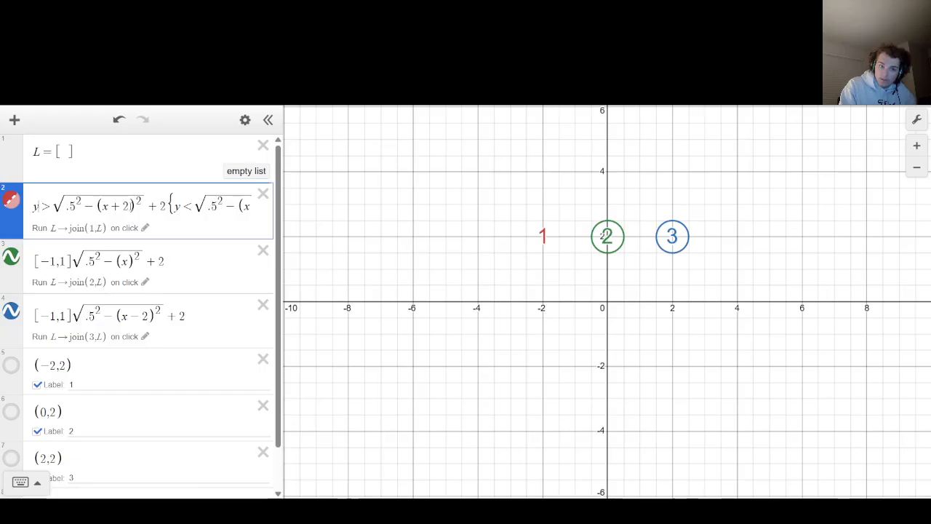
pyautogui.press('Right')
pyautogui.write('-')
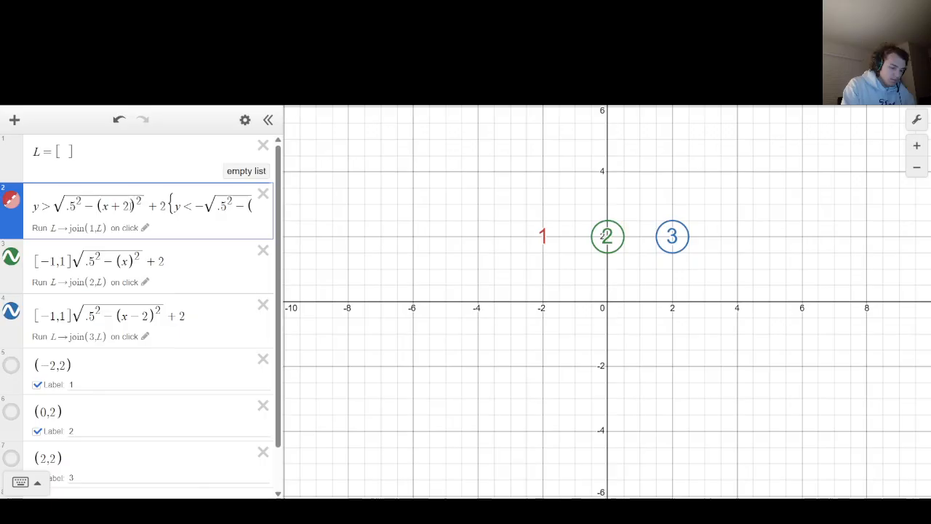
pyautogui.press('BackSpace')
pyautogui.write('>')
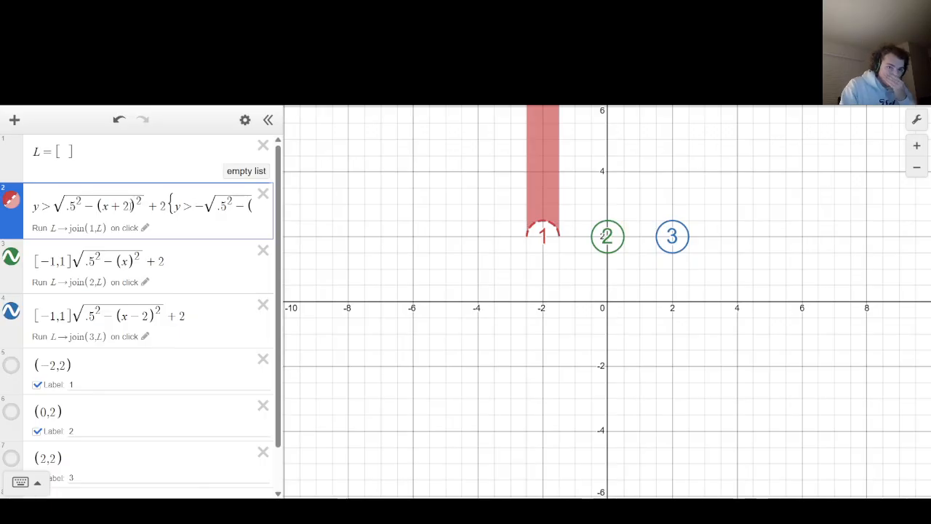
pyautogui.press('BackSpace')
pyautogui.write('<')
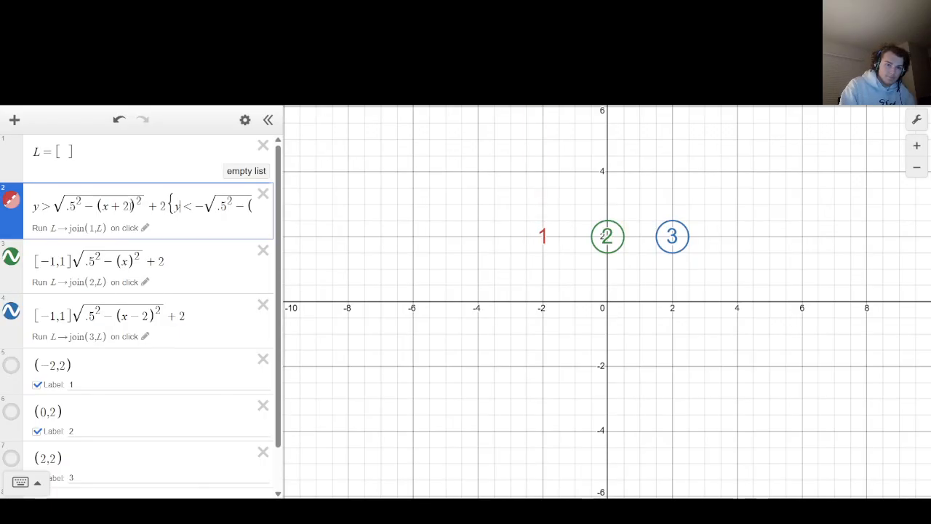
# Change the leading comparison of the red circle's inequality to y<.
pyautogui.press('Left')
pyautogui.press('Left')
pyautogui.press('Left')
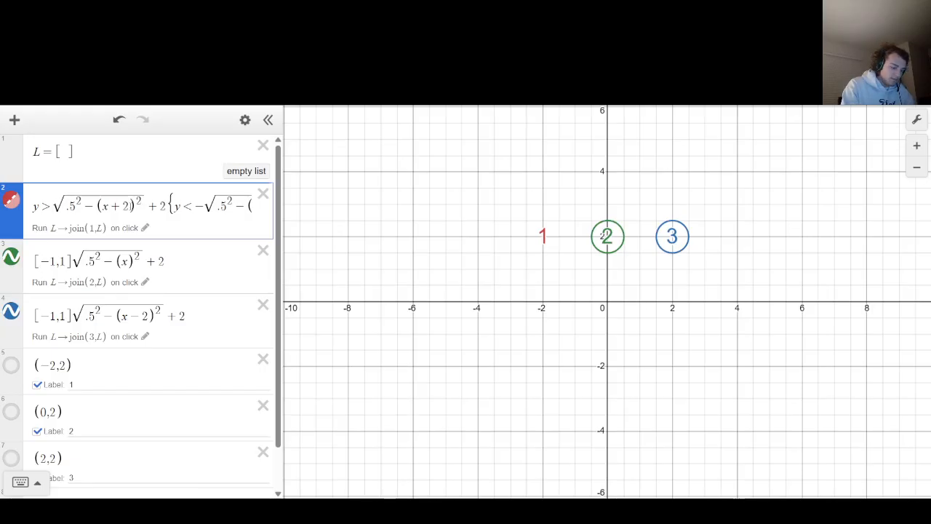
pyautogui.press('BackSpace')
pyautogui.write('<')
pyautogui.press('Right')
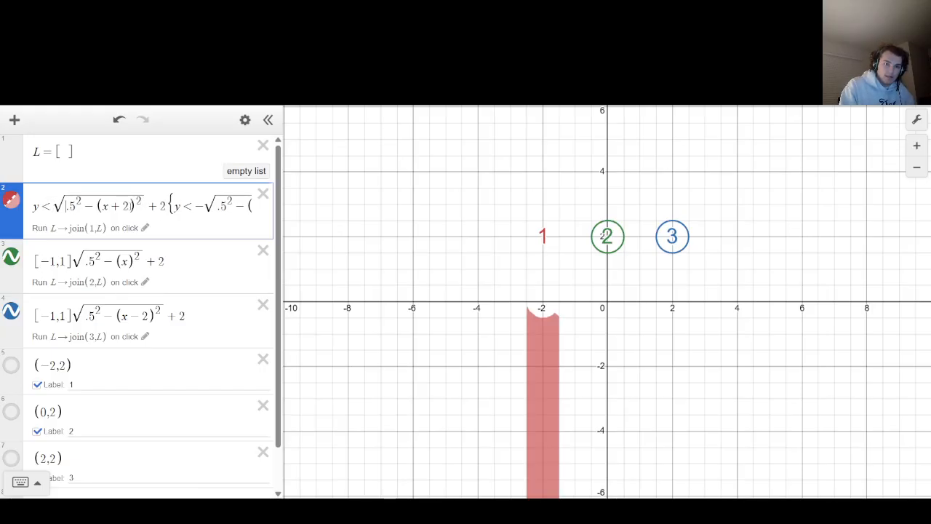
# Add +2 after the square root inside the red circle's restriction.
pyautogui.press('Right')
pyautogui.press('Right')
pyautogui.press('Right')
pyautogui.press('Right')
pyautogui.press('Right')
pyautogui.press('Right')
pyautogui.press('Right')
pyautogui.press('Right')
pyautogui.press('Right')
pyautogui.press('Right')
pyautogui.press('Right')
pyautogui.press('Right')
pyautogui.press('Right')
pyautogui.press('Right')
pyautogui.press('Right')
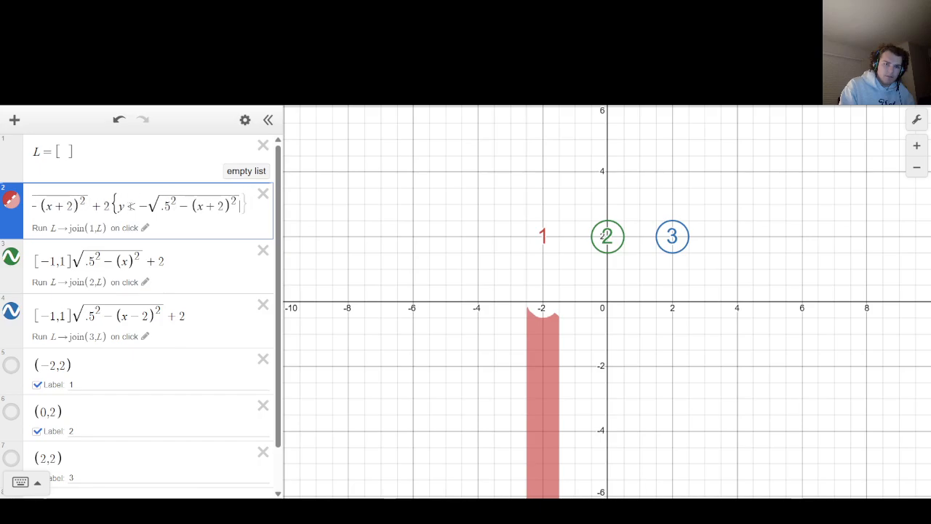
pyautogui.write('+2')
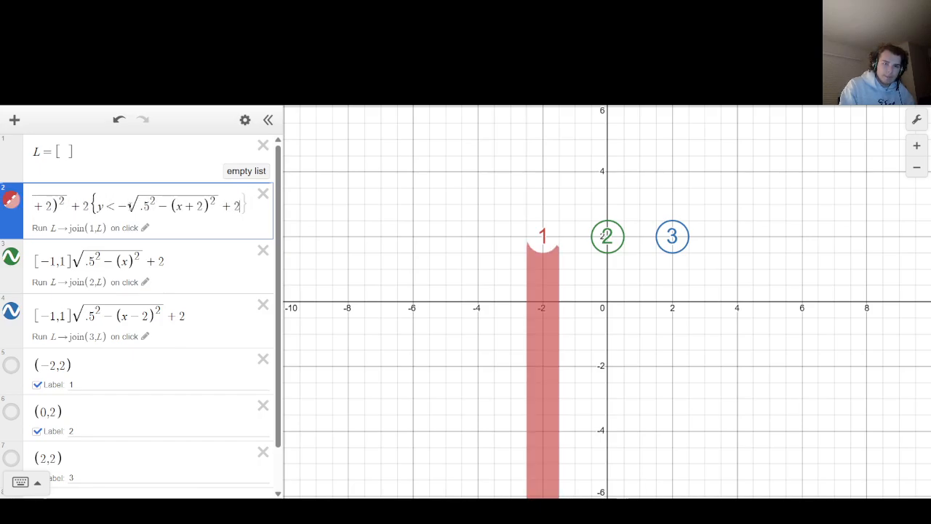
# Change the comparison inside the red circle's restriction to y>.
pyautogui.press('Left')
pyautogui.press('Left')
pyautogui.press('Left')
pyautogui.press('Left')
pyautogui.press('Left')
pyautogui.press('Left')
pyautogui.press('Left')
pyautogui.press('Left')
pyautogui.press('Left')
pyautogui.press('Left')
pyautogui.press('Left')
pyautogui.press('Left')
pyautogui.press('Left')
pyautogui.press('Left')
pyautogui.press('Left')
pyautogui.press('Left')
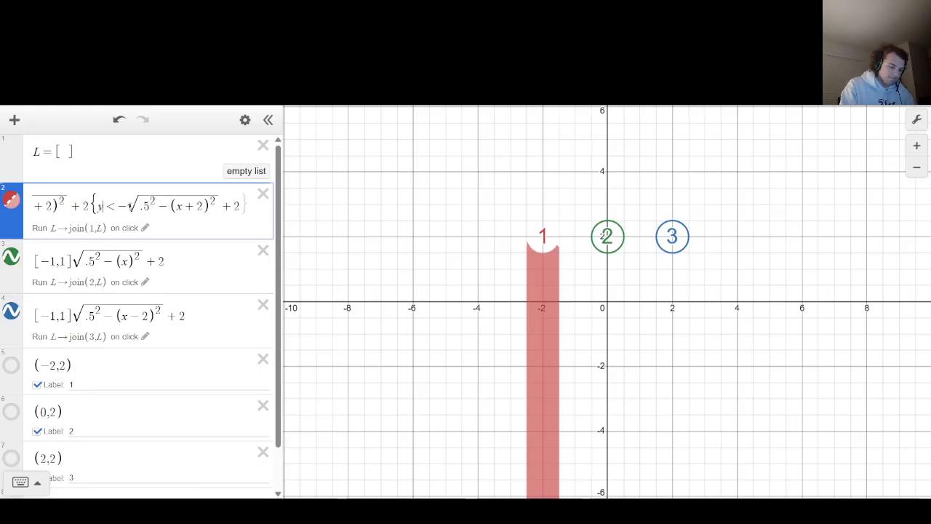
pyautogui.press('BackSpace')
pyautogui.write('>')
pyautogui.press('Delete')
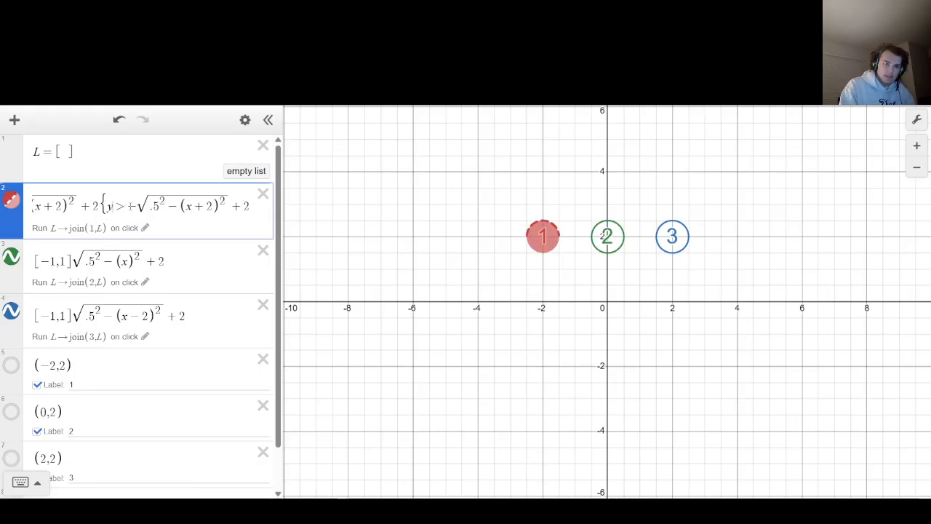
pyautogui.press('Left')
pyautogui.press('Left')
pyautogui.press('Left')
pyautogui.press('Left')
pyautogui.press('Left')
pyautogui.press('Left')
pyautogui.press('Left')
pyautogui.press('Left')
pyautogui.press('Left')
pyautogui.press('Left')
pyautogui.press('Left')
pyautogui.press('Left')
pyautogui.press('Left')
pyautogui.press('Left')
pyautogui.press('Left')
pyautogui.press('Left')
pyautogui.press('Left')
pyautogui.press('Left')
pyautogui.press('Left')
pyautogui.press('Left')
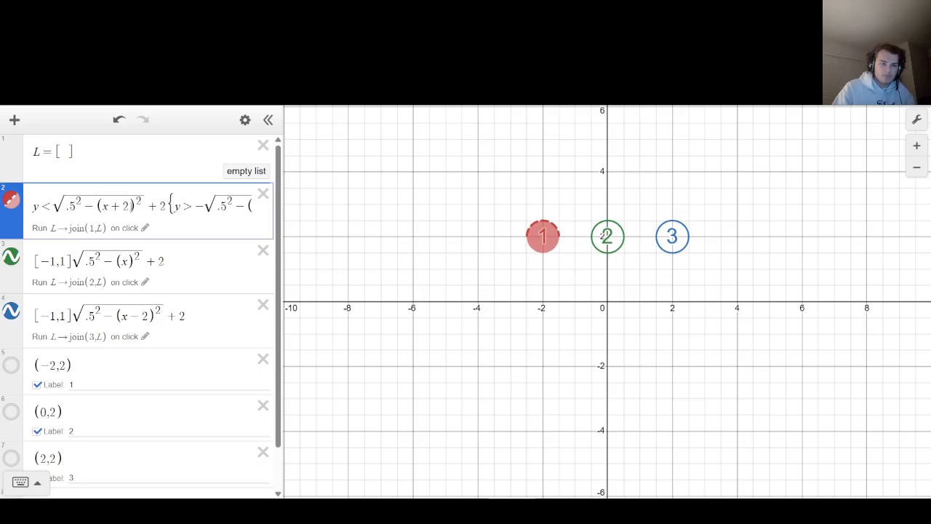
# Replace [−1,1] with y< in the green circle's expression and append the restriction {y>−√(.5²−(x)²)+2}, reusing a copy of its right side.
pyautogui.moveTo(71, 260); pyautogui.dragTo(37, 260)
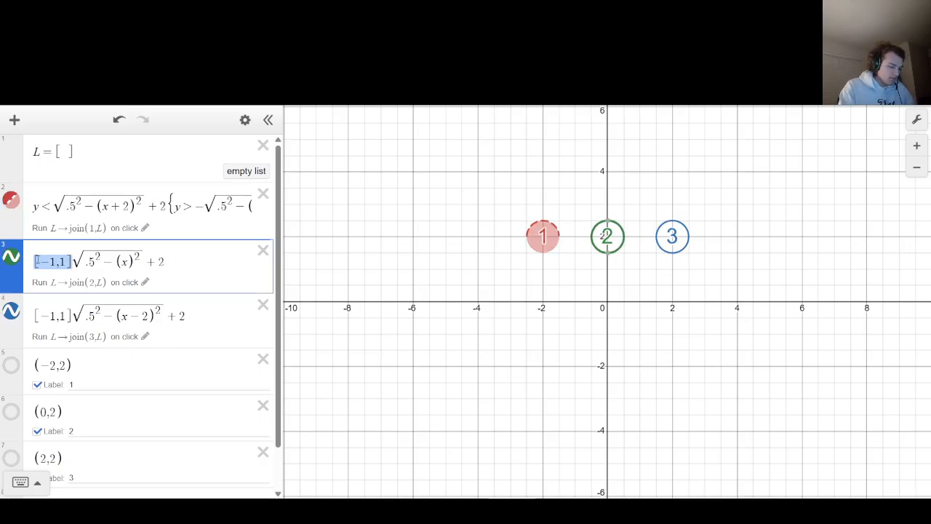
pyautogui.write('y<')
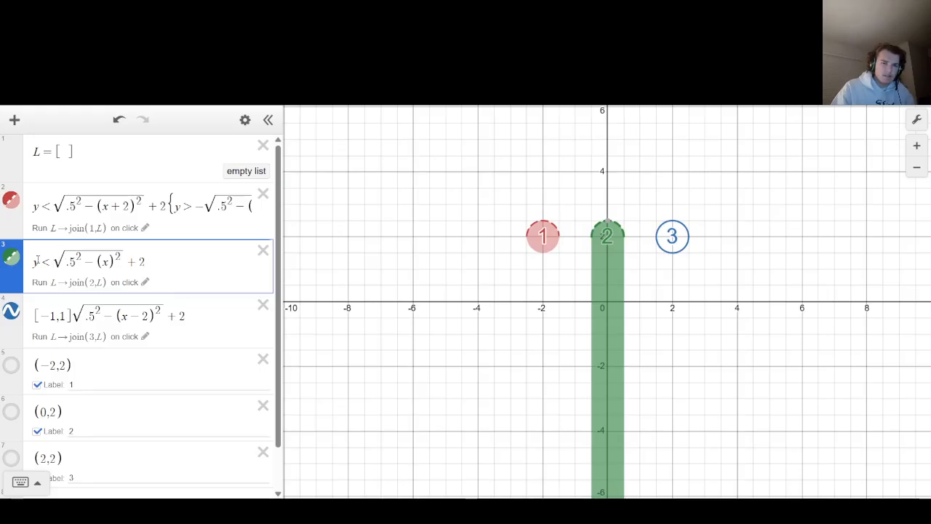
pyautogui.moveTo(65, 260); pyautogui.dragTo(186, 260)
pyautogui.hotkey('ctrl', 'c')
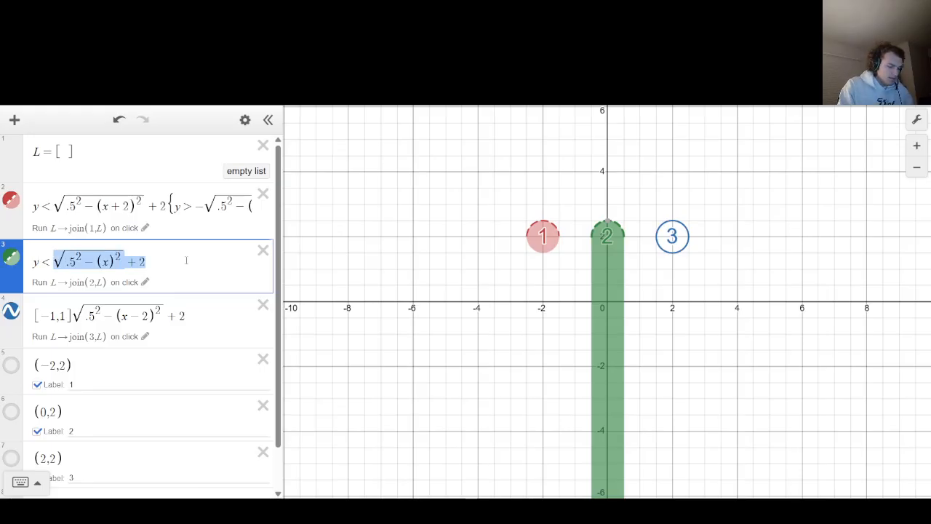
pyautogui.click(186, 260)
pyautogui.write('{')
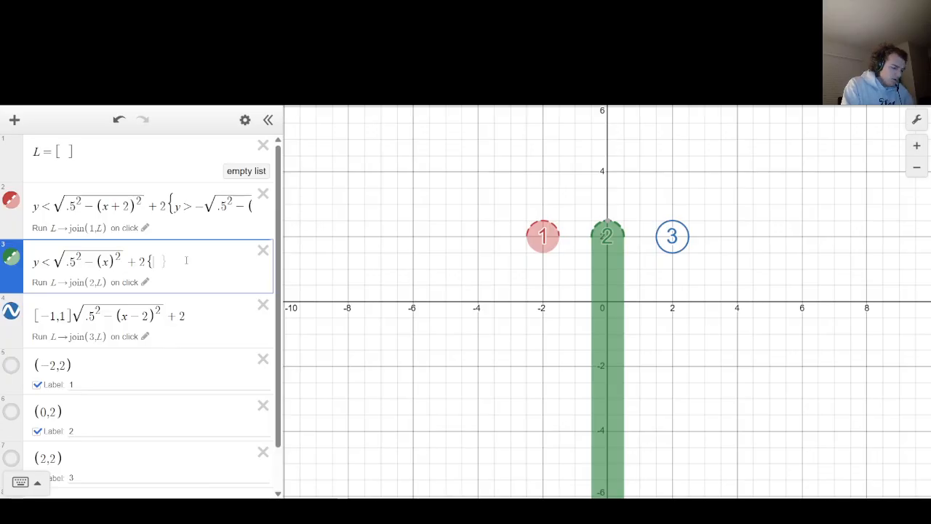
pyautogui.write('y>-')
pyautogui.hotkey('ctrl', 'v')
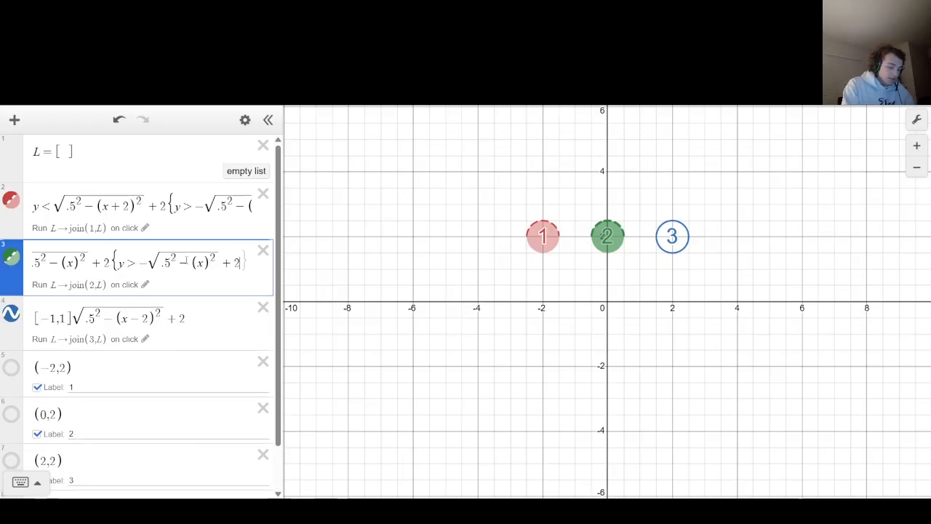
pyautogui.press('Right')
# Replace the [−1,1] multiplier with y< in the blue circle's expression.
pyautogui.press('Down')
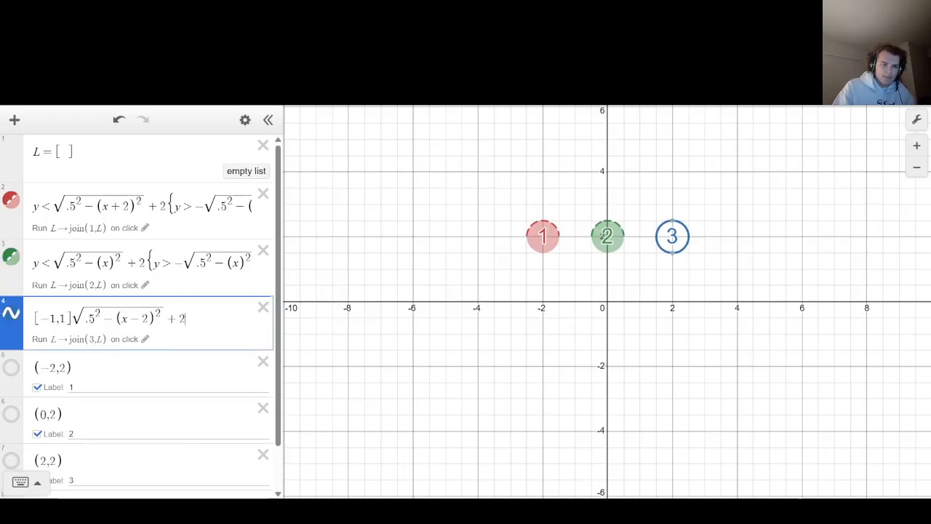
pyautogui.press('Home')
pyautogui.hotkey('shift', 'Right')
pyautogui.press('BackSpace')
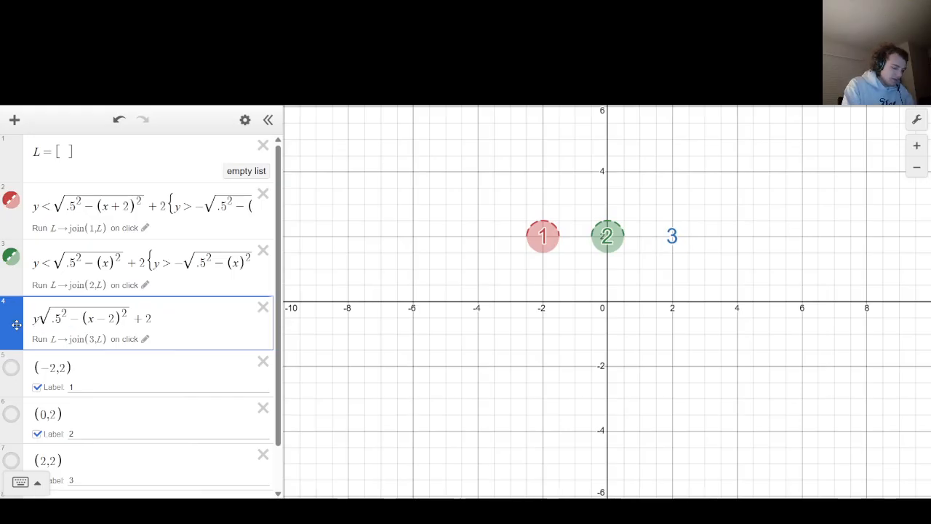
pyautogui.write('y<')
# Append the restriction {y>√(.5²−(x−2)²)+2} to the blue circle's inequality, reusing a copy of its right side.
pyautogui.moveTo(53, 317); pyautogui.dragTo(200, 316)
pyautogui.press('Right')
pyautogui.write('{y ')
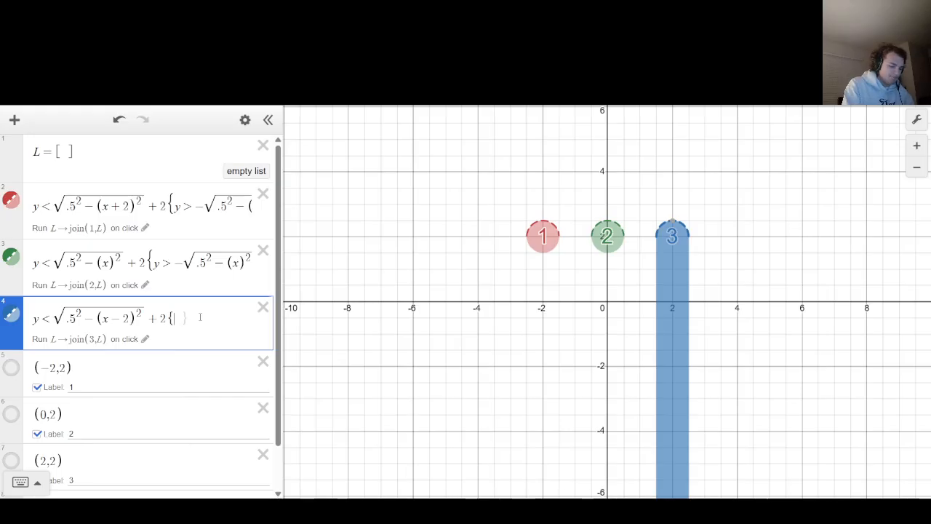
pyautogui.write('>')
pyautogui.write('√(.5²−(x−2)²)+2')
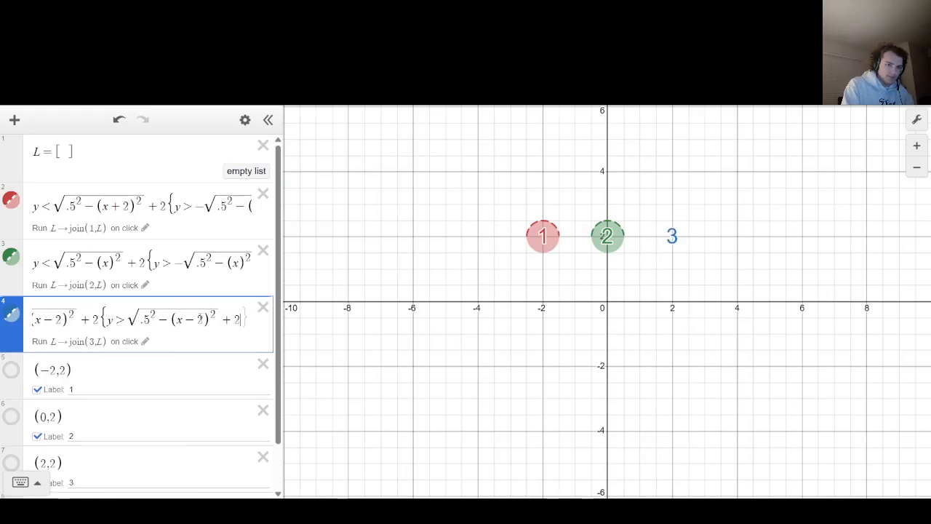
pyautogui.write('}')
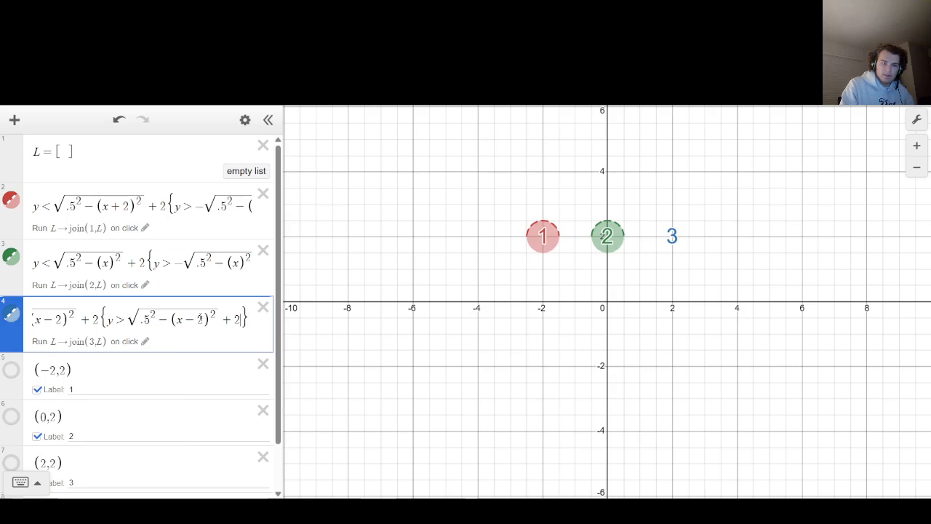
# Add a minus sign before the square root inside the blue circle's restriction.
pyautogui.click(199, 319)
pyautogui.press('Left')
pyautogui.press('Left')
pyautogui.press('Left')
pyautogui.write('-')
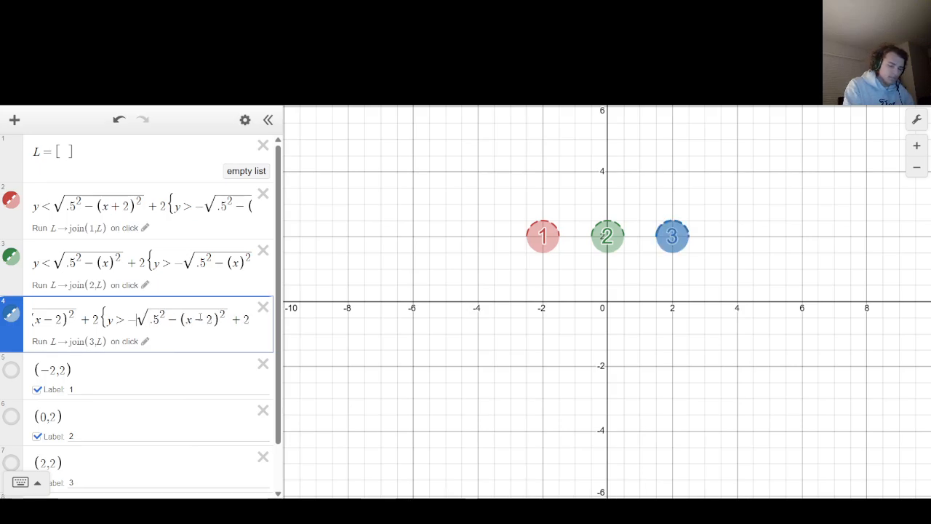
pyautogui.press('Down')
pyautogui.press('Down')
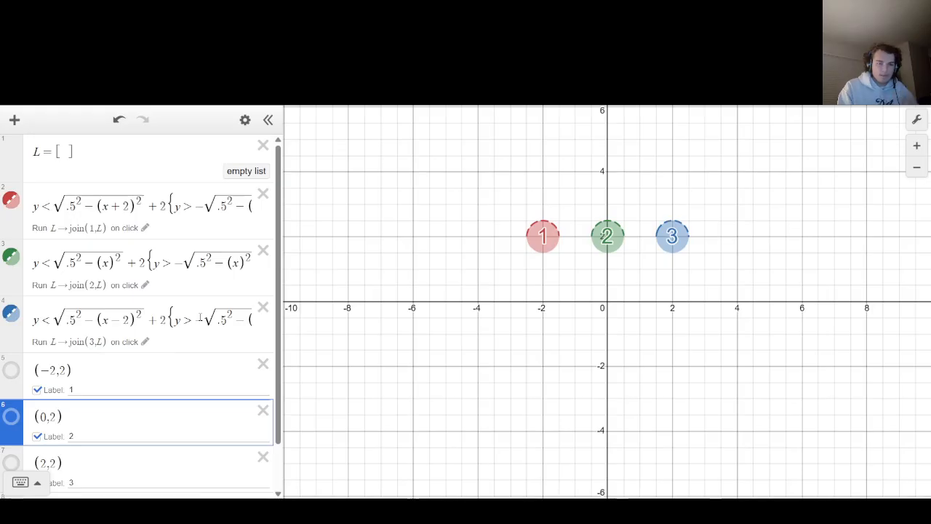
# Turn off the red circle's outline and set its fill opacity to 1.
pyautogui.click(11, 199)
pyautogui.click(144, 200)
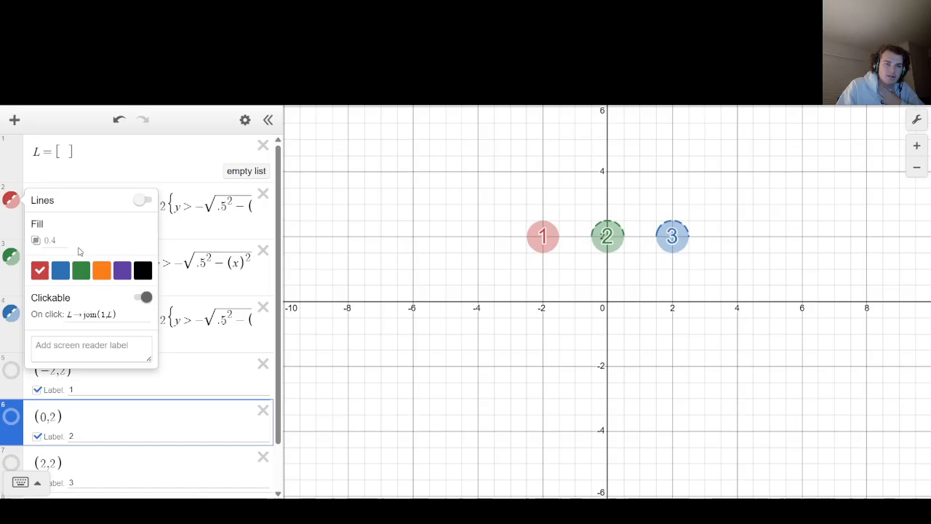
pyautogui.click(57, 240)
pyautogui.write('5')
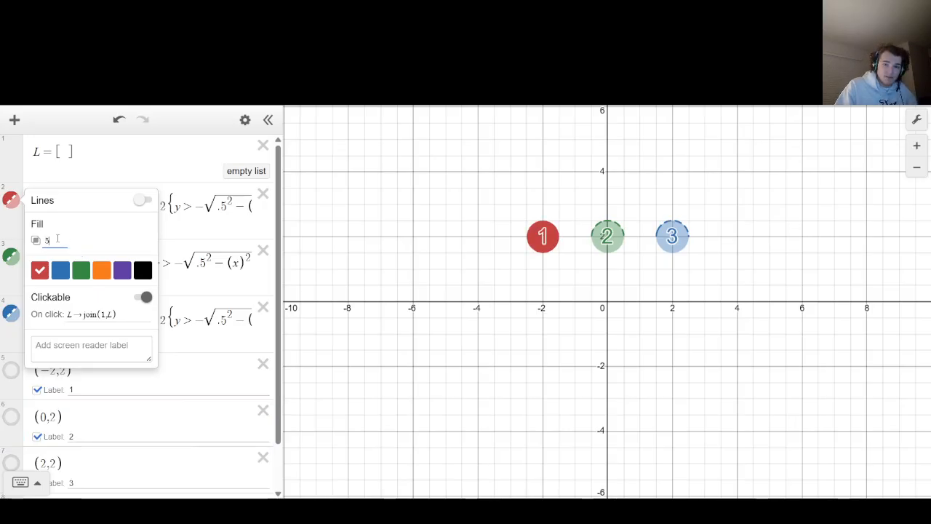
pyautogui.press('BackSpace')
pyautogui.write('1')
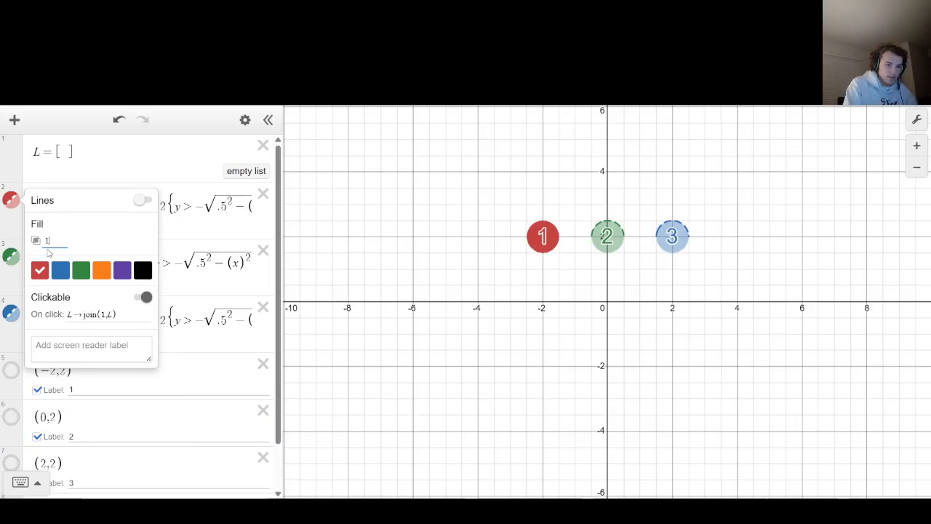
# Turn off the green circle's outline and set its fill opacity to 1.
pyautogui.click(12, 258)
pyautogui.click(11, 258)
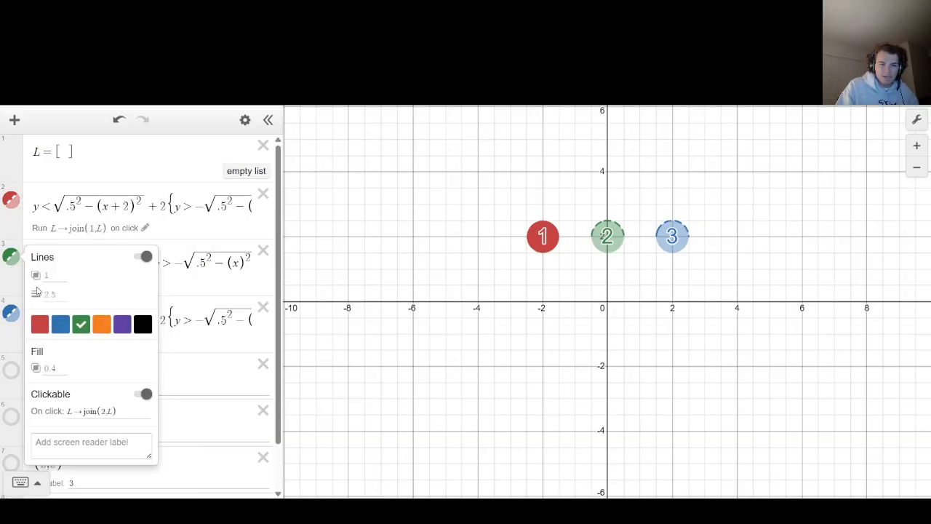
pyautogui.click(147, 260)
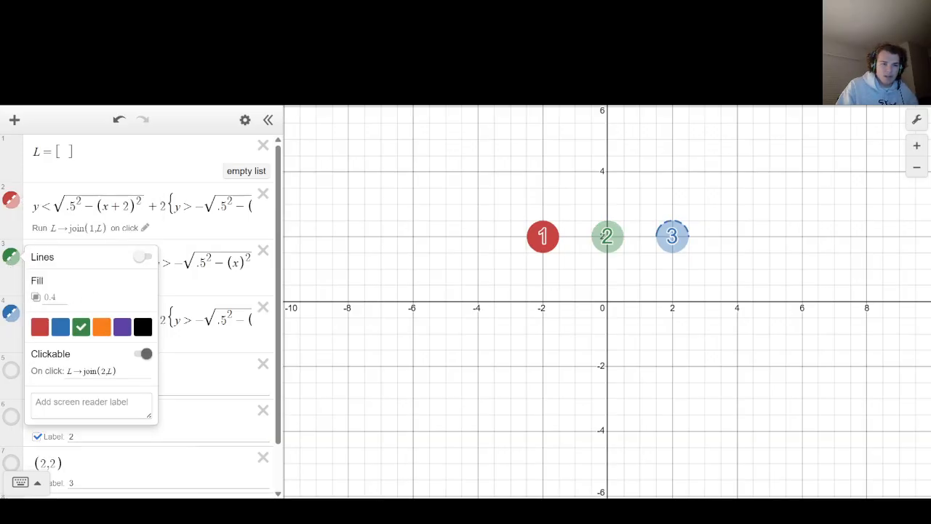
pyautogui.click(54, 298)
pyautogui.write('1')
# Set the blue circle's fill opacity to 1 and turn off its outline.
pyautogui.click(13, 315)
pyautogui.click(13, 314)
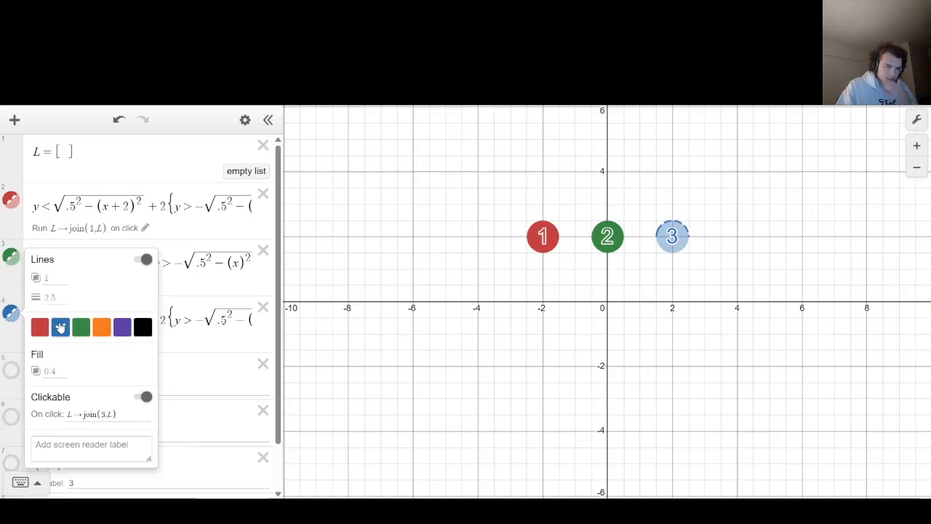
pyautogui.click(61, 369)
pyautogui.write('1')
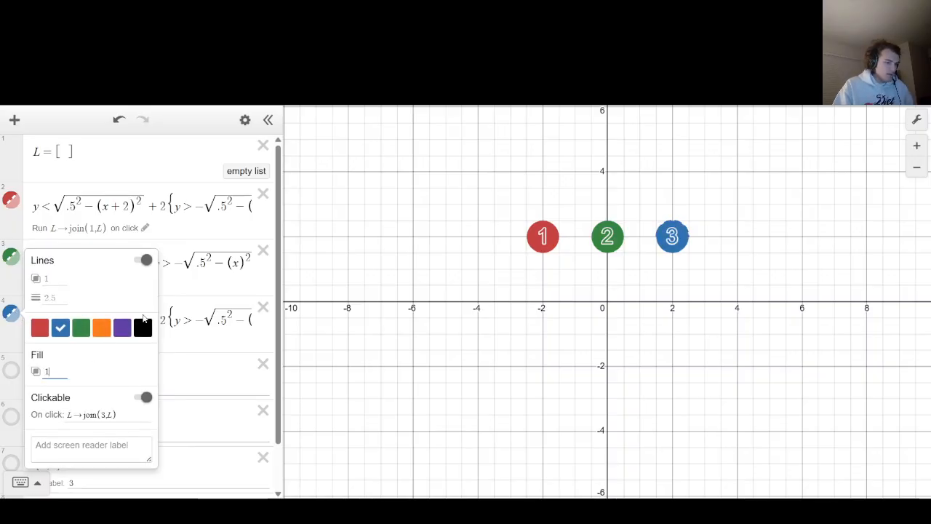
pyautogui.click(145, 260)
pyautogui.click(411, 292)
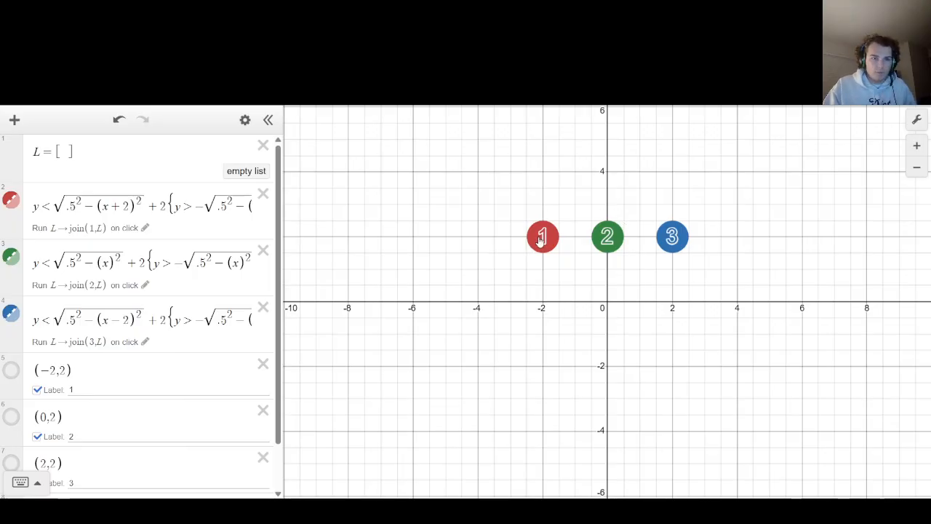
# Test the numbered circles by triggering red, green and blue in turn to add 1, 2 and 3 to list L.
pyautogui.click(541, 237)
pyautogui.click(608, 237)
pyautogui.click(674, 237)
# Duplicate the blue circle's inequality, including its restriction, into a new expression below the point (2,2).
pyautogui.scroll(-1, 145, 393)
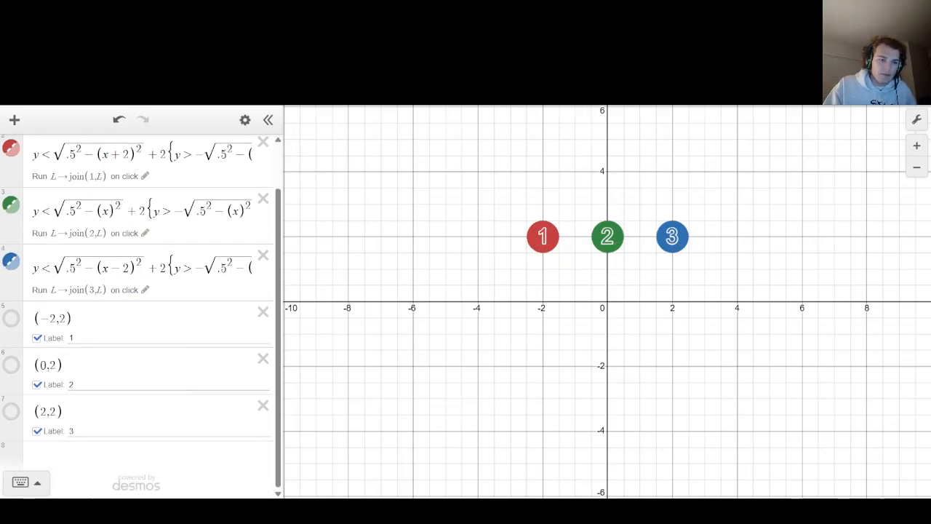
pyautogui.moveTo(35, 268); pyautogui.dragTo(384, 266)
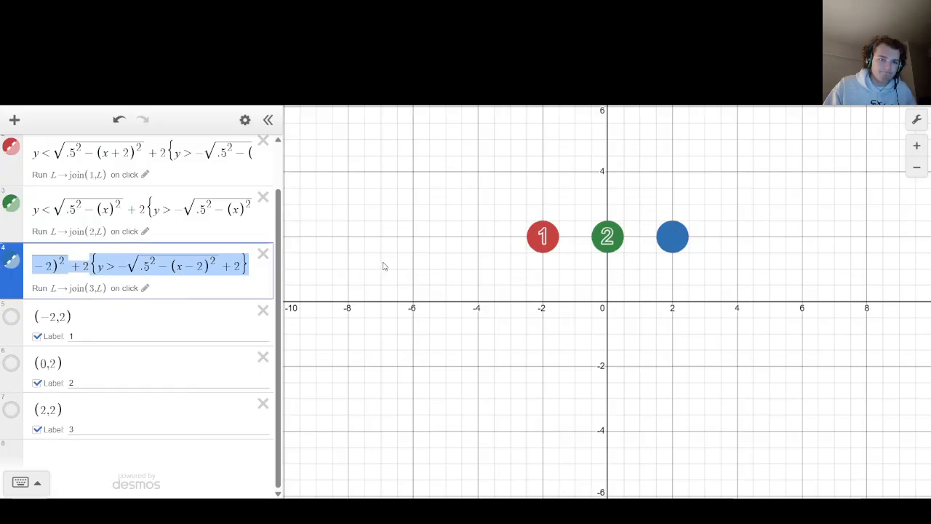
pyautogui.press('Up')
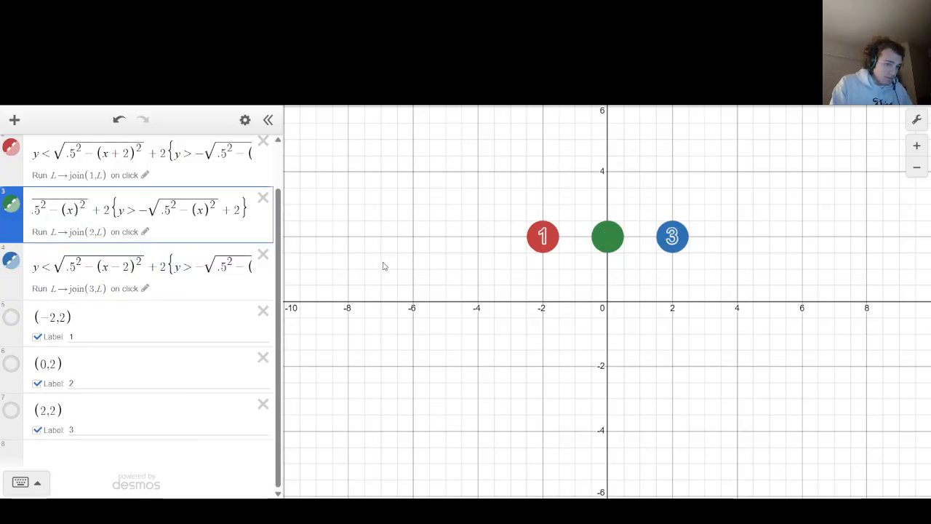
pyautogui.press('Down')
pyautogui.press('Down')
pyautogui.press('Down')
pyautogui.press('Down')
pyautogui.press('Down')
pyautogui.write('y<sqrt(.5^2-(x-2)^2)+2{y>-sqrt(.5^2-(x-2)^2)+2}')
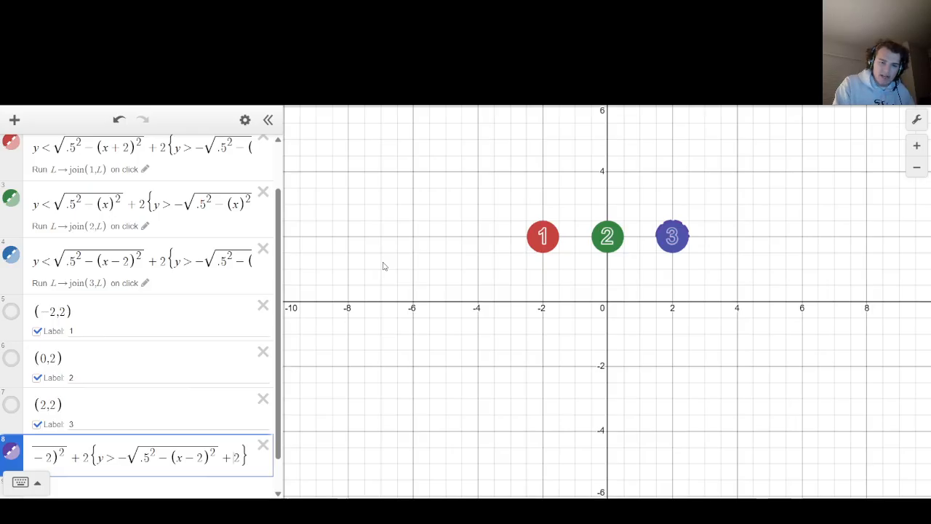
# Change (x-2) to (x-4) in both square roots of the duplicated inequality to centre the purple circle at x = 4.
pyautogui.press('BackSpace')
pyautogui.write('4')
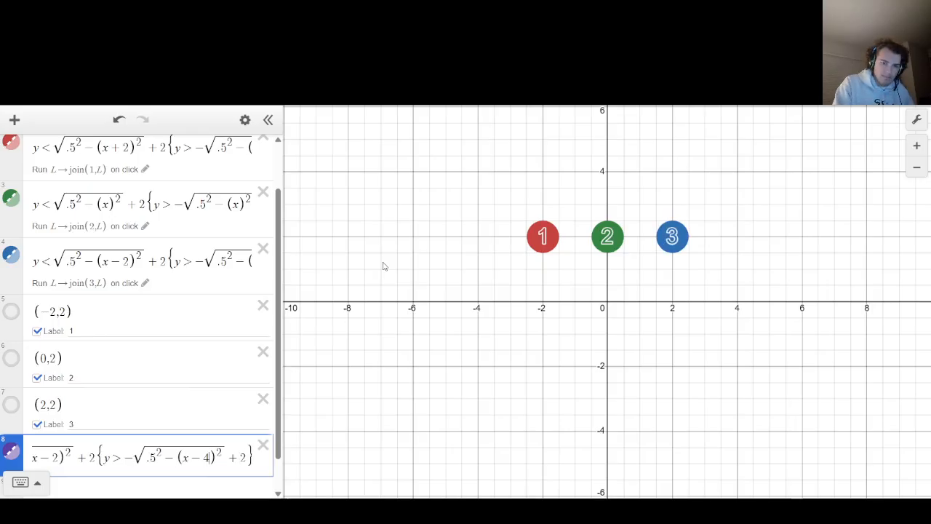
pyautogui.press('Left')
pyautogui.press('Left')
pyautogui.press('Left')
pyautogui.press('Left')
pyautogui.press('Left')
pyautogui.press('Left')
pyautogui.press('Left')
pyautogui.press('Left')
pyautogui.press('Left')
pyautogui.press('Left')
pyautogui.press('Left')
pyautogui.press('Left')
pyautogui.press('Left')
pyautogui.press('Left')
pyautogui.press('Left')
pyautogui.press('Left')
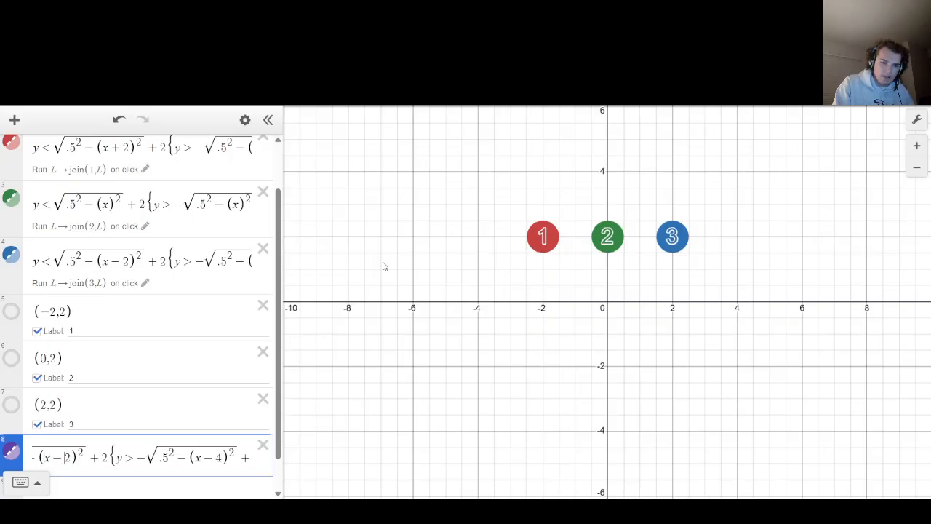
pyautogui.press('BackSpace')
pyautogui.write('4')
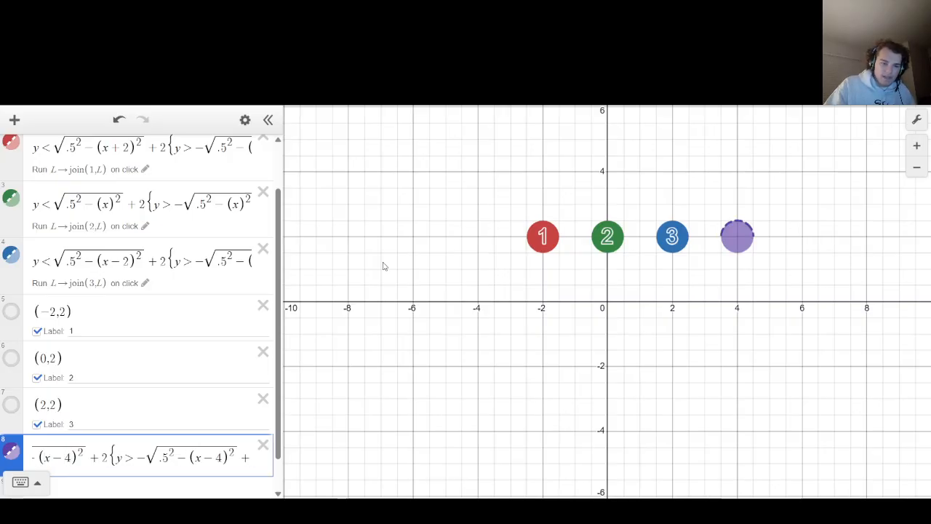
# Set the purple circle's fill opacity to 1 and turn off its outline.
pyautogui.scroll(-1, 262, 306)
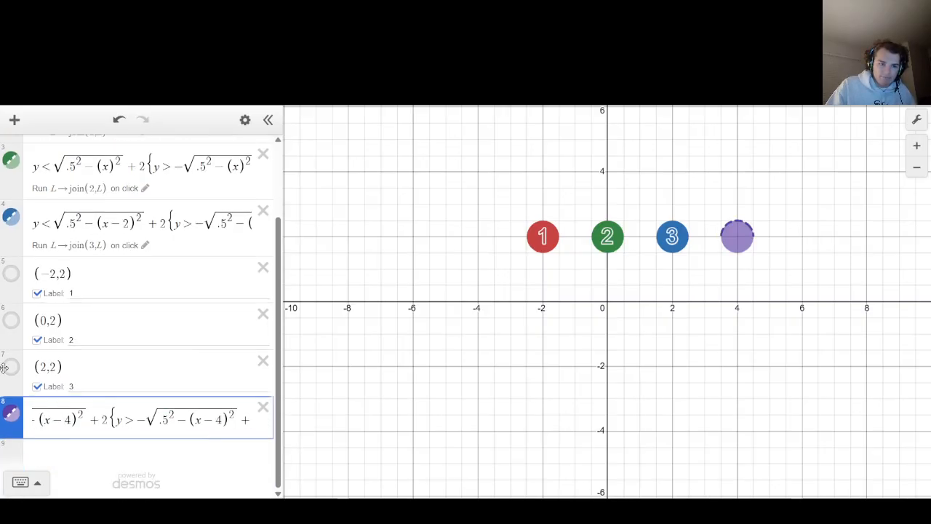
pyautogui.click(9, 416)
pyautogui.click(54, 430)
pyautogui.write('1')
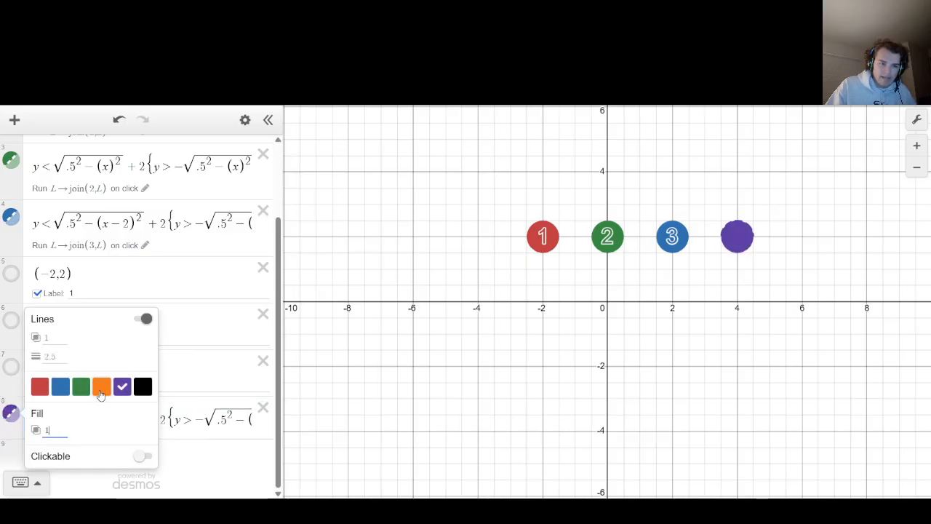
pyautogui.click(144, 319)
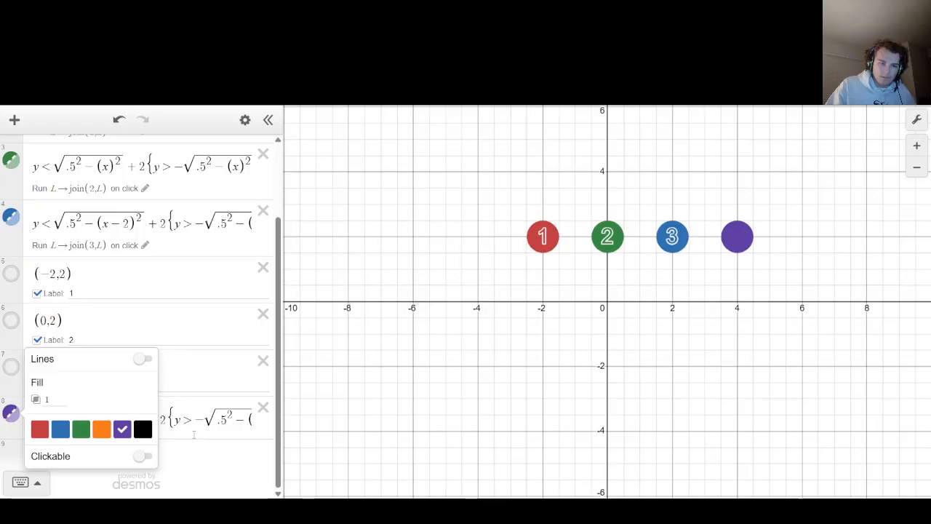
pyautogui.click(193, 434)
pyautogui.press('Return')
# Make the purple circle clickable with the action L→[ ] so that it empties list L.
pyautogui.click(10, 410)
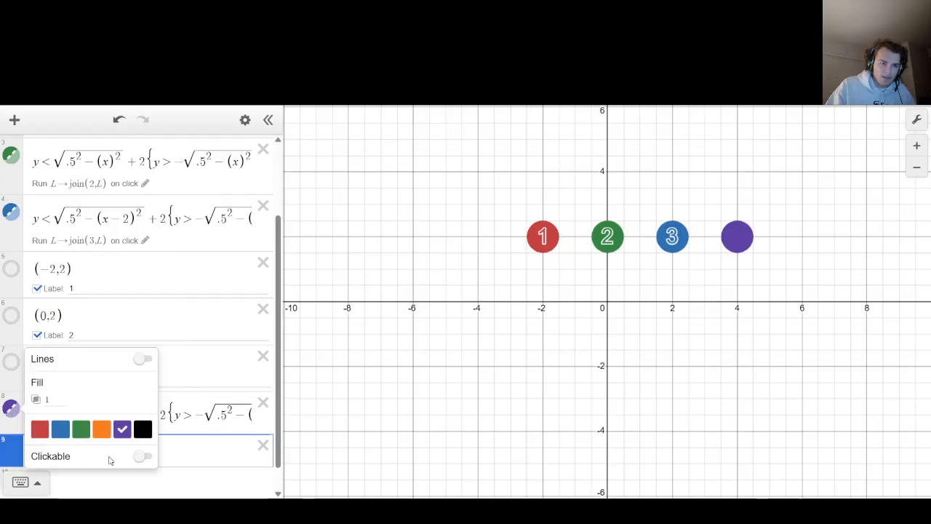
pyautogui.click(138, 459)
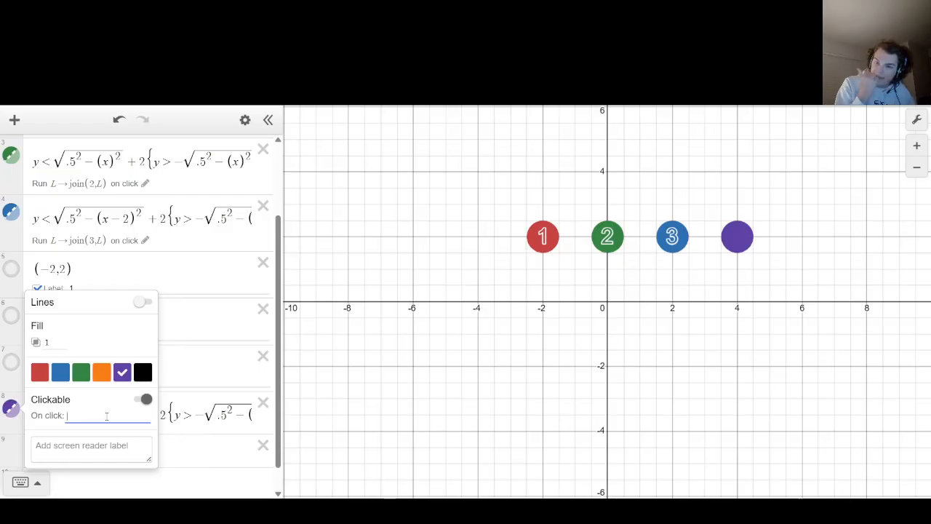
pyautogui.write('L->')
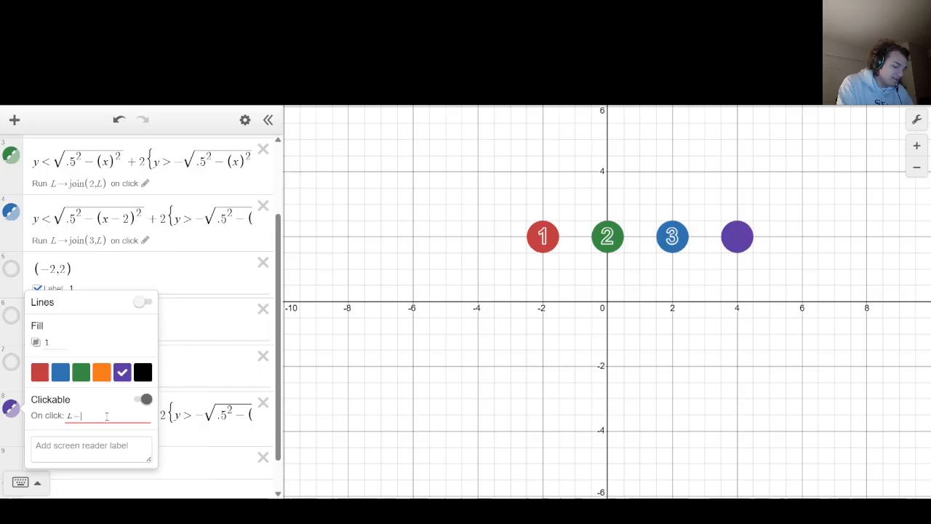
pyautogui.write('[')
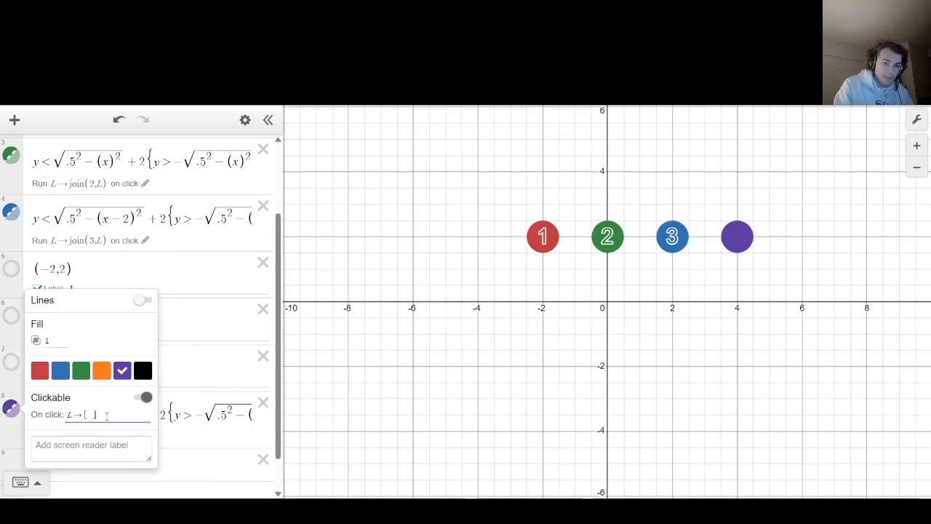
pyautogui.click(340, 396)
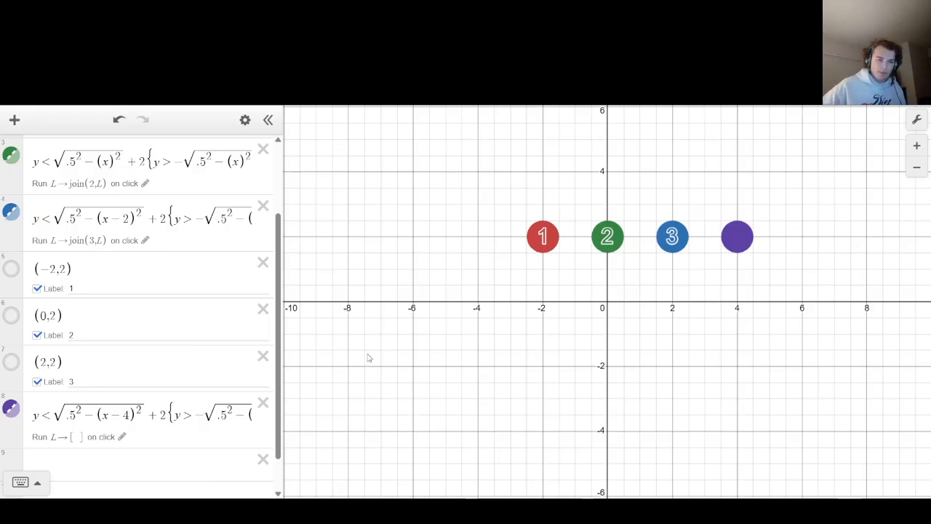
# Test the purple reset circle by emptying L, adding 1, 2 and 3 with the numbered circles, emptying it, and repeating the cycle.
pyautogui.scroll(2, 199, 312)
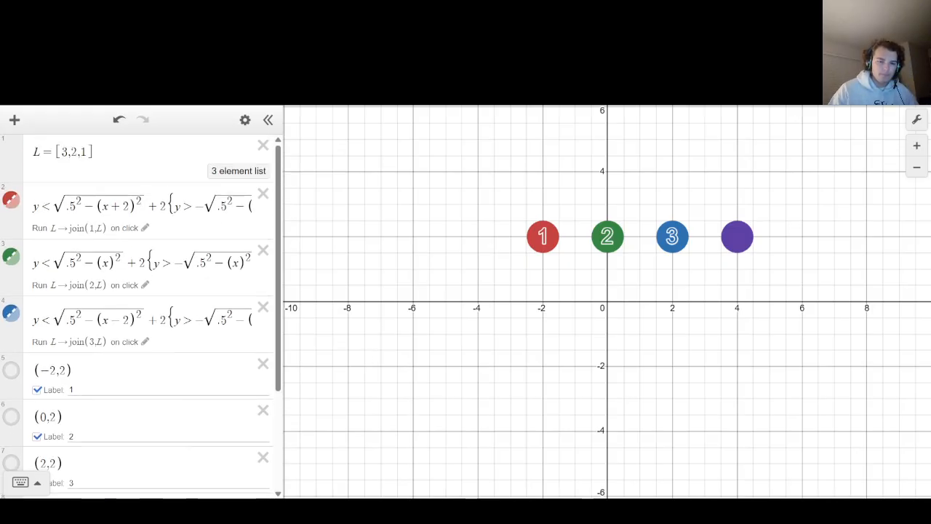
pyautogui.click(728, 244)
pyautogui.click(551, 246)
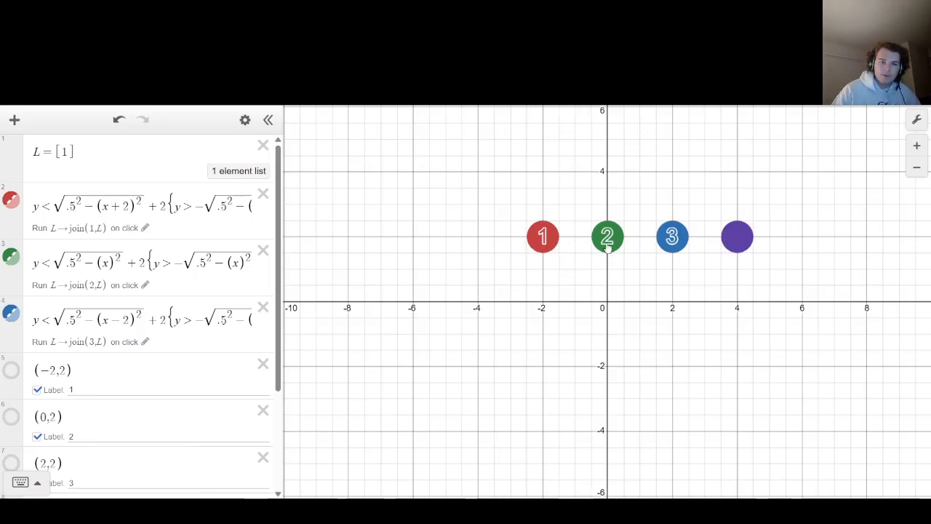
pyautogui.click(608, 248)
pyautogui.click(672, 242)
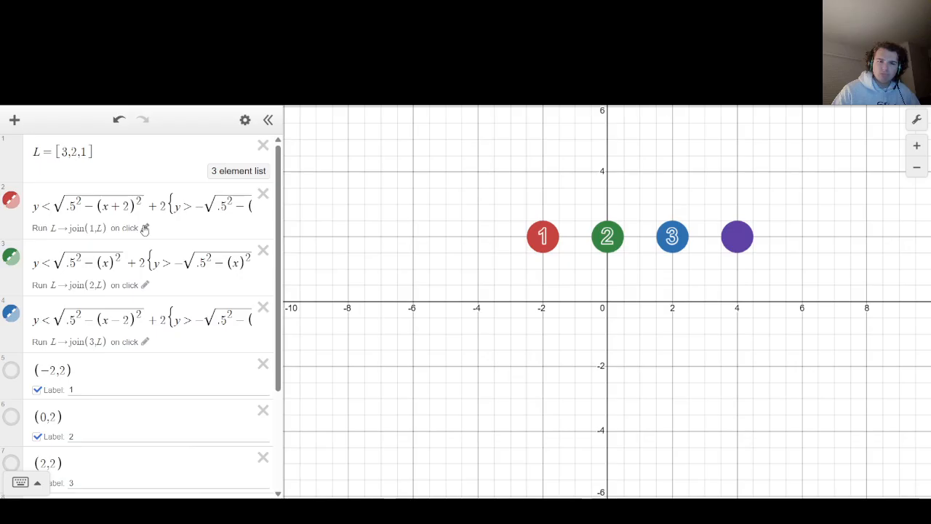
pyautogui.click(738, 246)
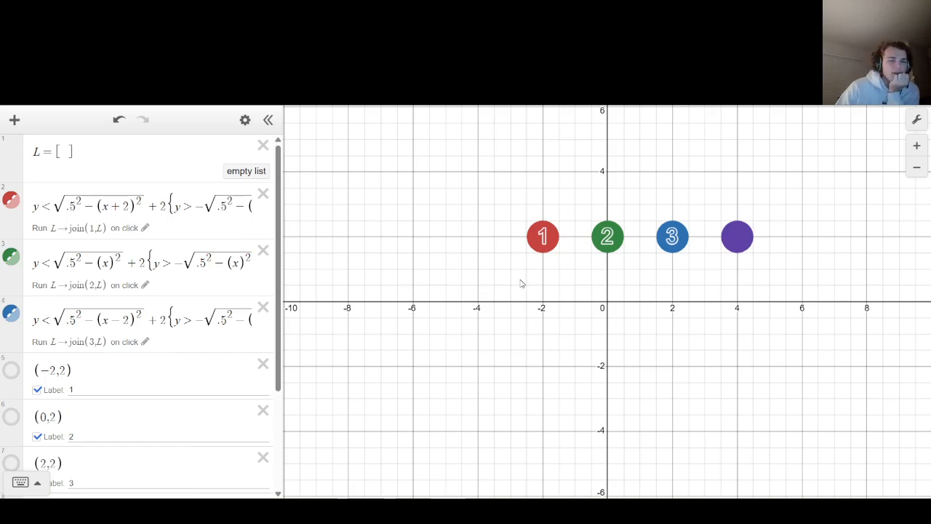
pyautogui.click(542, 247)
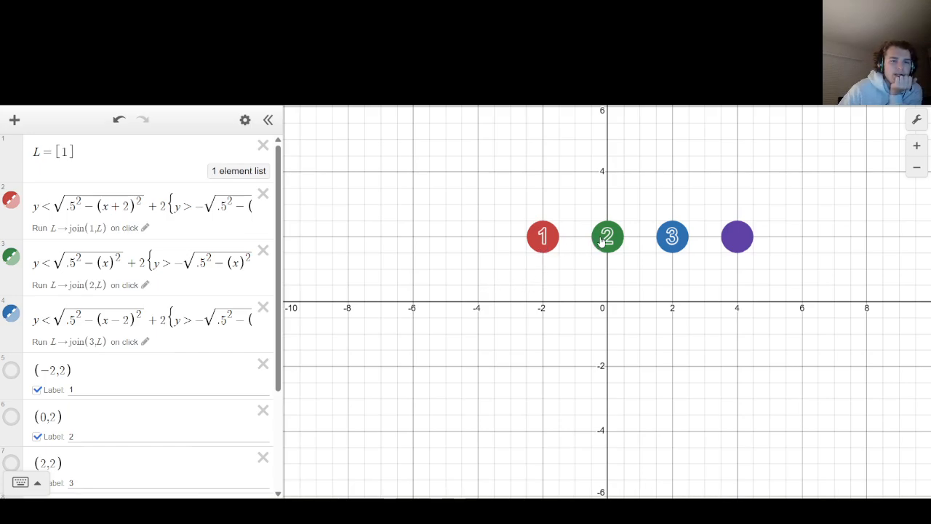
pyautogui.click(602, 241)
pyautogui.click(669, 247)
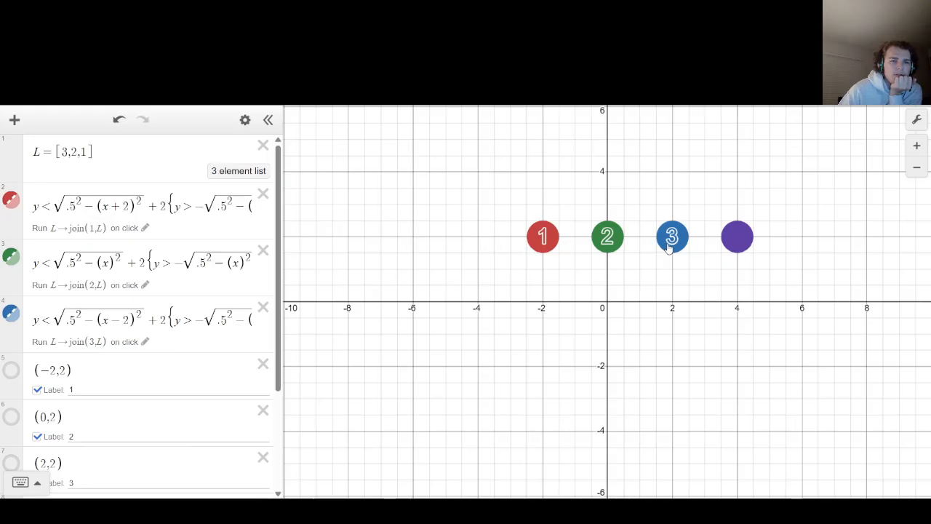
pyautogui.click(738, 238)
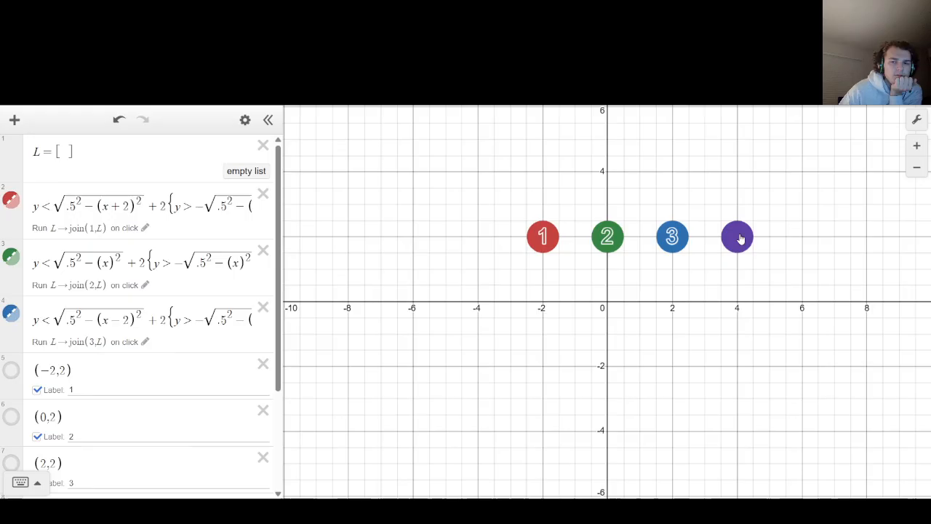
# Test the circles in the order 1, 2, 3, 2, 1 and reset L, then add 1 and 2 and reset it again.
pyautogui.click(551, 238)
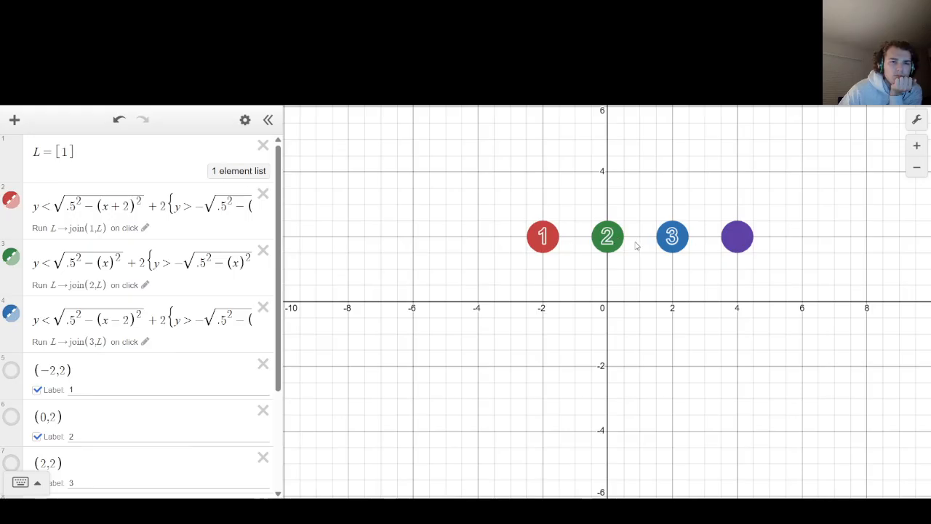
pyautogui.click(618, 244)
pyautogui.click(662, 247)
pyautogui.click(613, 251)
pyautogui.click(551, 245)
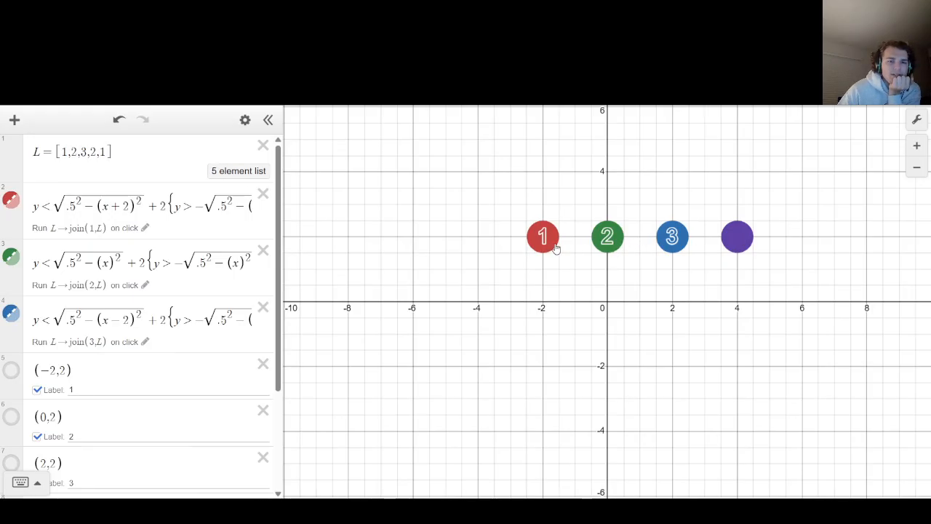
pyautogui.click(728, 244)
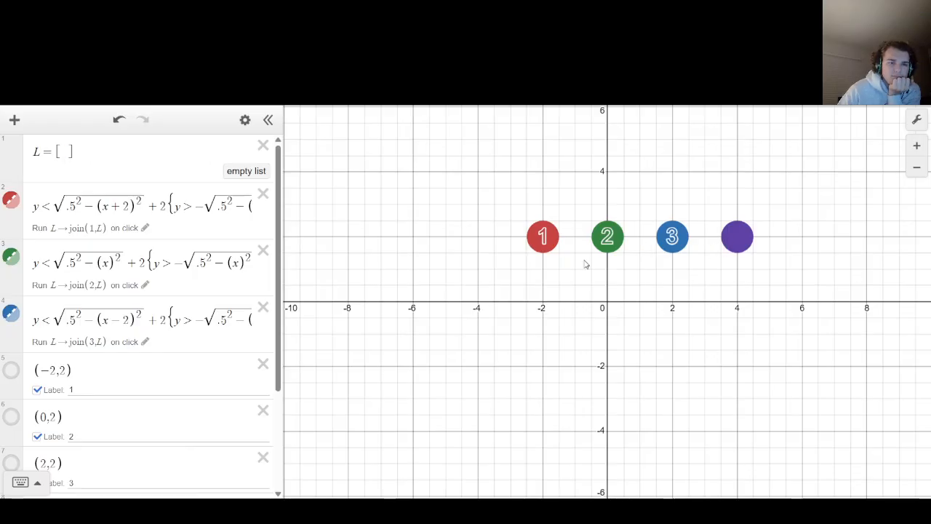
pyautogui.click(546, 247)
pyautogui.click(617, 244)
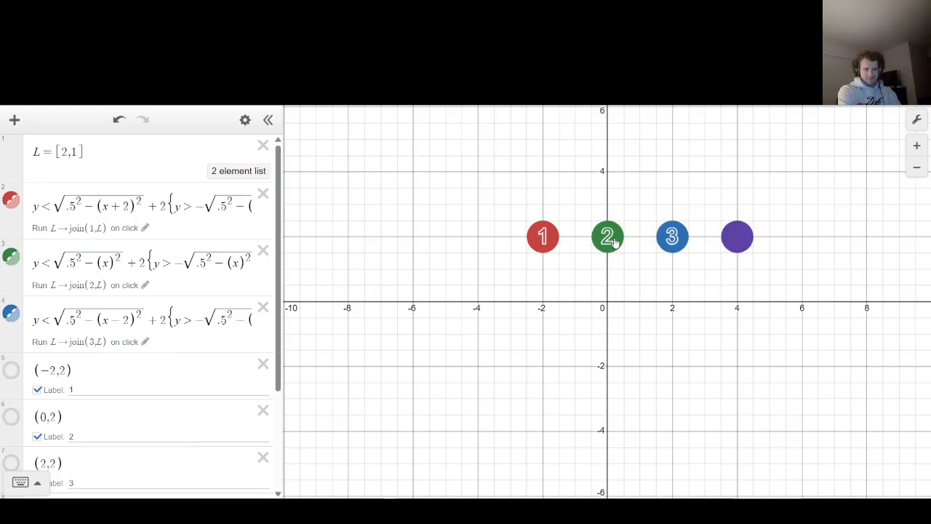
pyautogui.scroll(1, 613, 243)
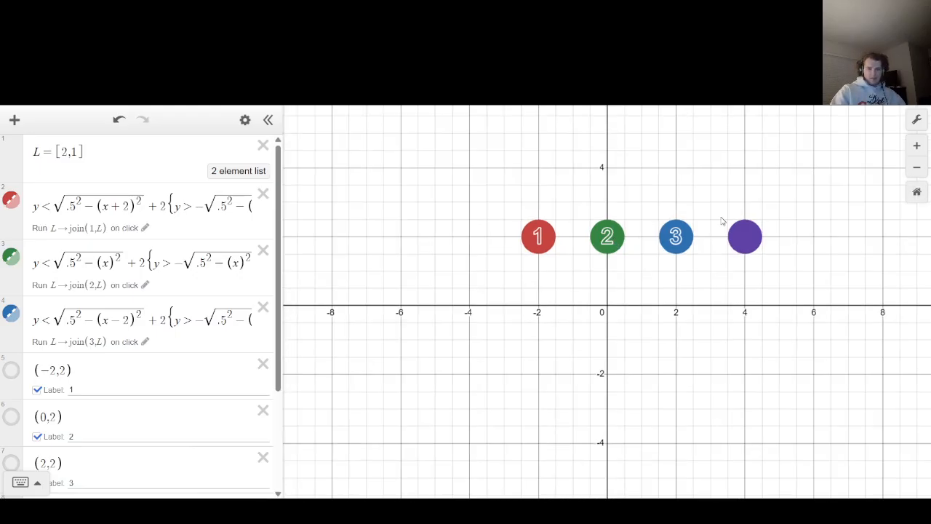
pyautogui.click(744, 237)
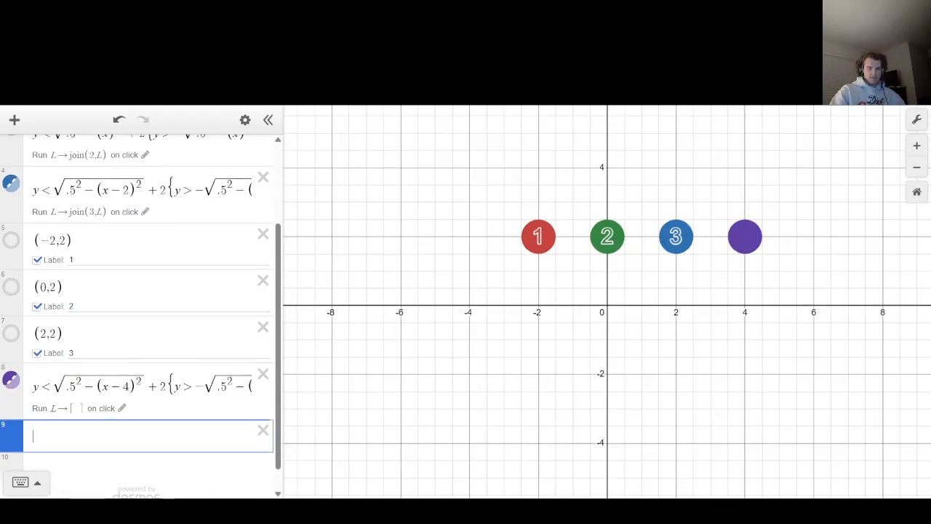
# Copy the purple circle's inequality into the empty expression below it.
pyautogui.scroll(3, 89, 370)
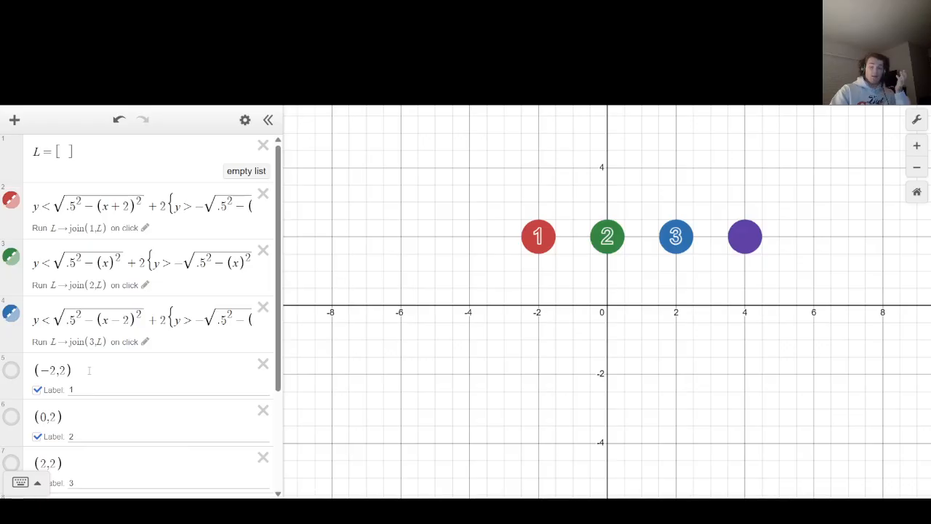
pyautogui.scroll(-3, 85, 381)
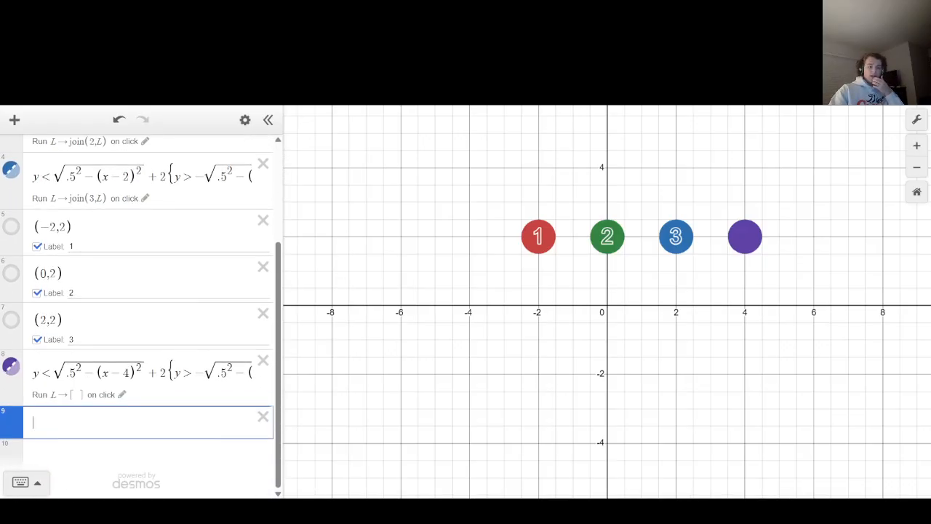
pyautogui.moveTo(32, 374); pyautogui.dragTo(610, 418)
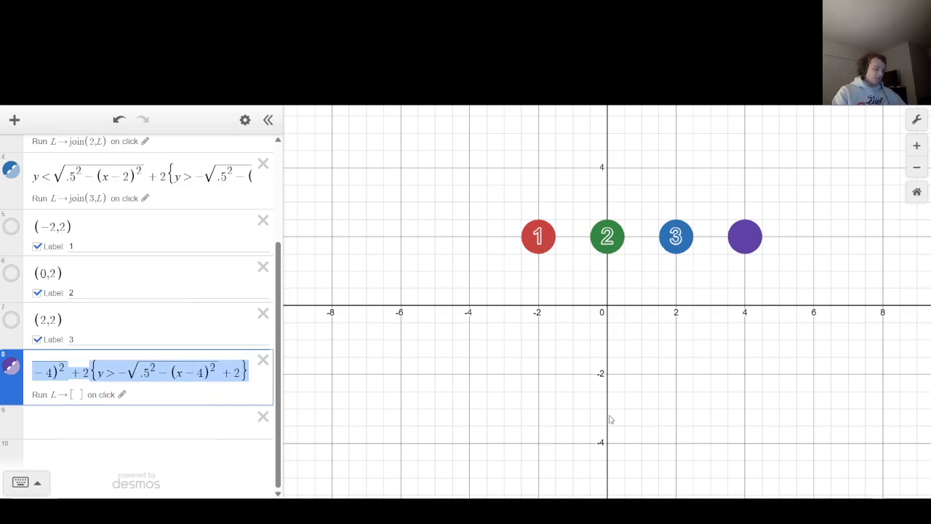
pyautogui.hotkey('ctrl', 'c')
pyautogui.press('Down')
pyautogui.hotkey('ctrl', 'v')
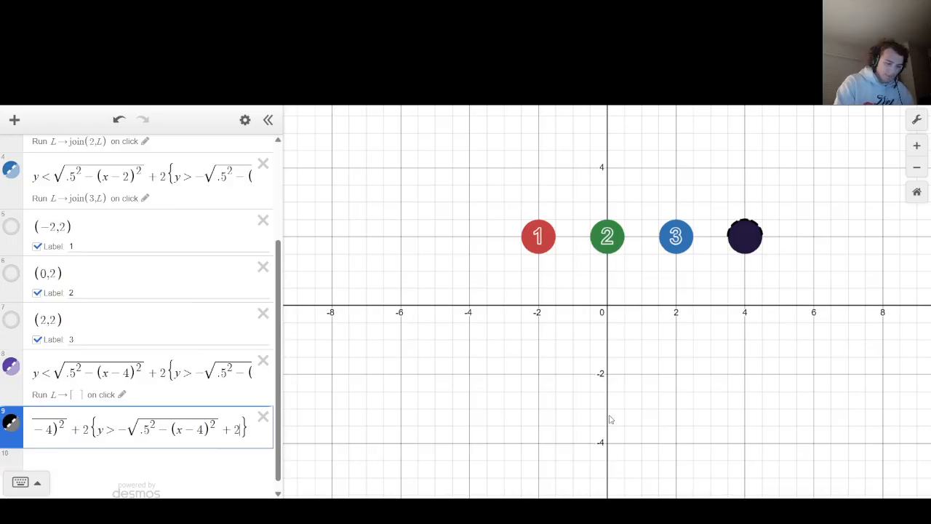
# Remove both +2 terms from the copied inequality to place the black circle on the x-axis at x = 4.
pyautogui.press('BackSpace')
pyautogui.press('BackSpace')
pyautogui.press('Left')
pyautogui.press('Left')
pyautogui.press('Left')
pyautogui.press('Left')
pyautogui.press('Left')
pyautogui.press('Left')
pyautogui.press('Left')
pyautogui.press('Left')
pyautogui.press('Left')
pyautogui.press('Left')
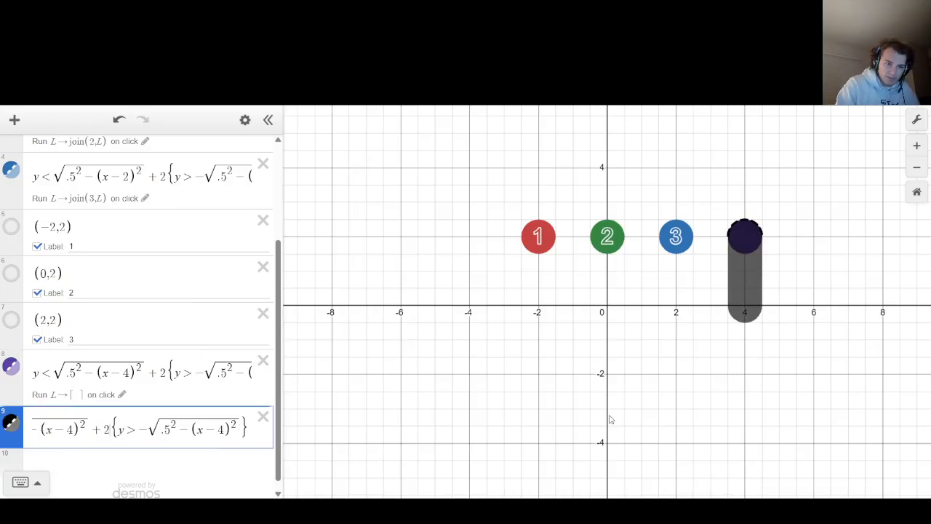
pyautogui.press('BackSpace')
pyautogui.press('BackSpace')
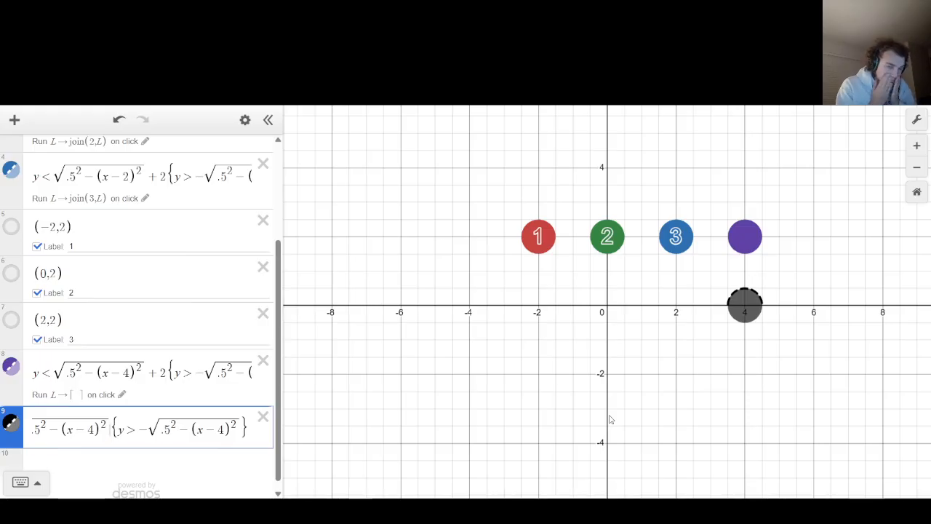
# Make the black circle clickable and give it a fill opacity of 1 with its boundary lines hidden.
pyautogui.click(11, 421)
pyautogui.click(140, 459)
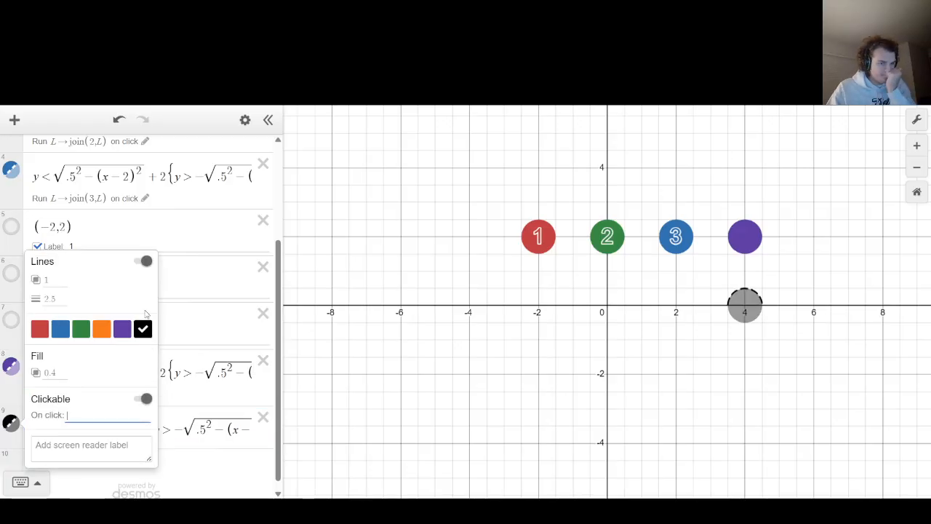
pyautogui.click(143, 260)
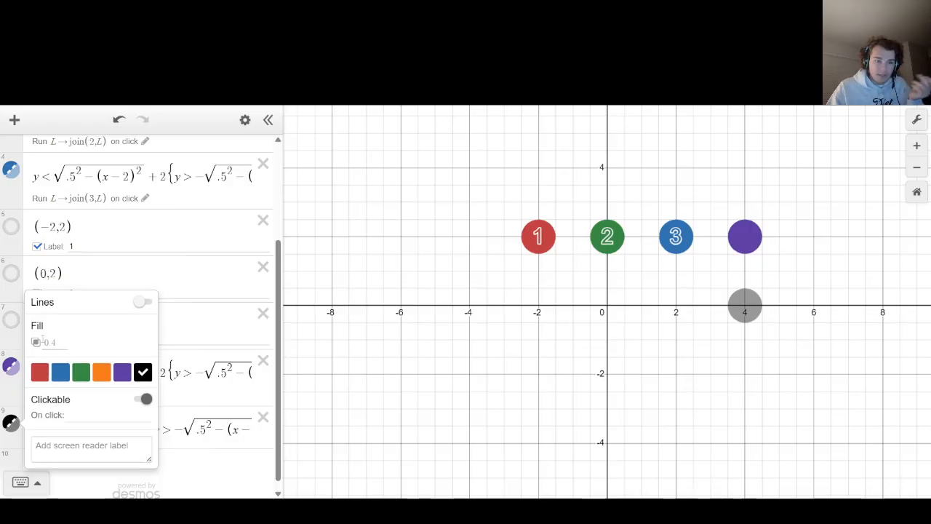
pyautogui.click(52, 342)
pyautogui.write('1')
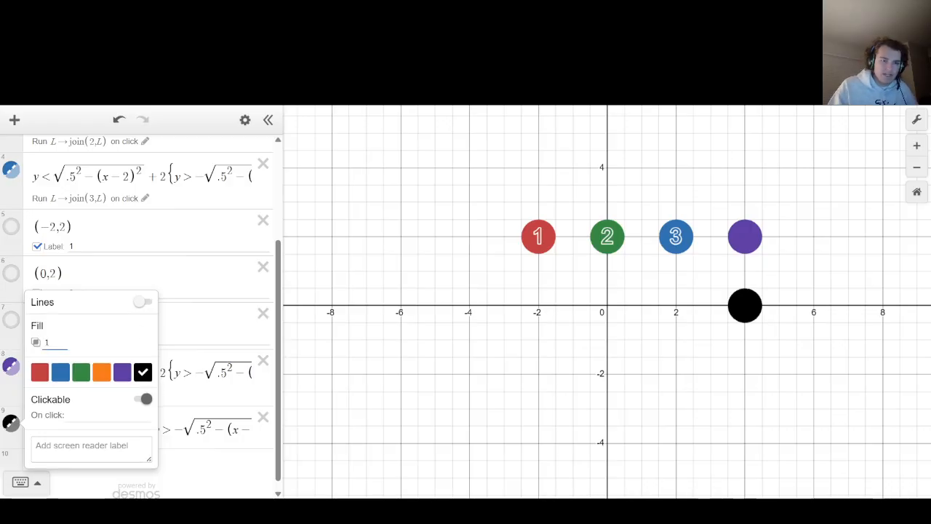
pyautogui.click(184, 429)
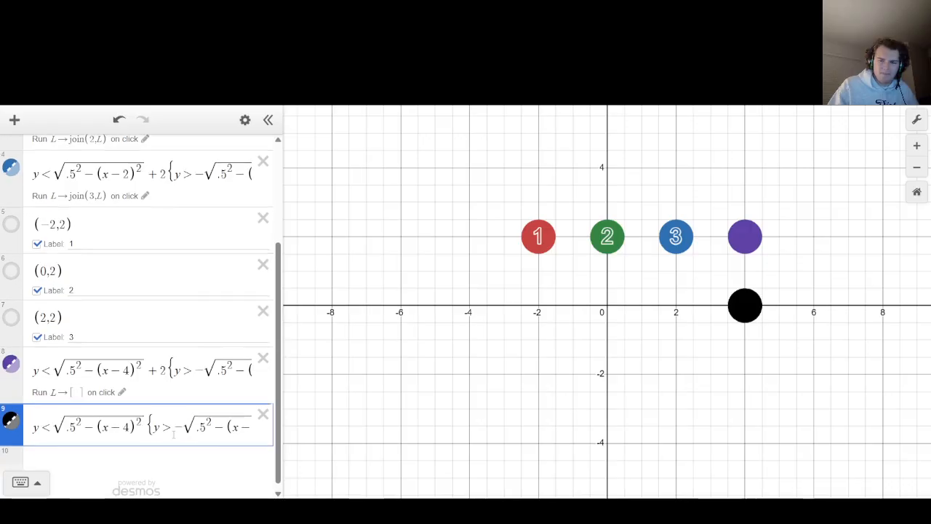
# Add the point (4,0) at the black circle's center, in a new expression directly below the point (2,2).
pyautogui.click(149, 452)
pyautogui.moveTo(69, 305); pyautogui.dragTo(33, 305)
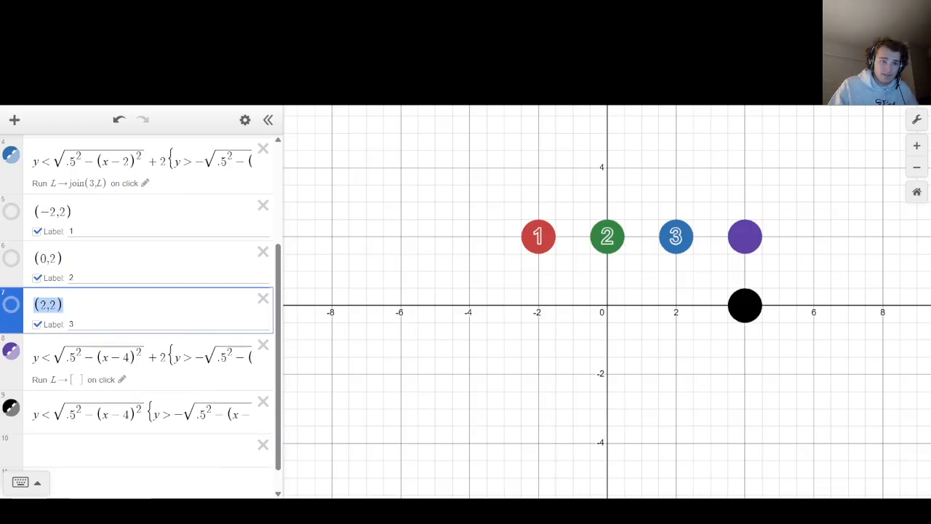
pyautogui.press('Return')
pyautogui.write('(2,2')
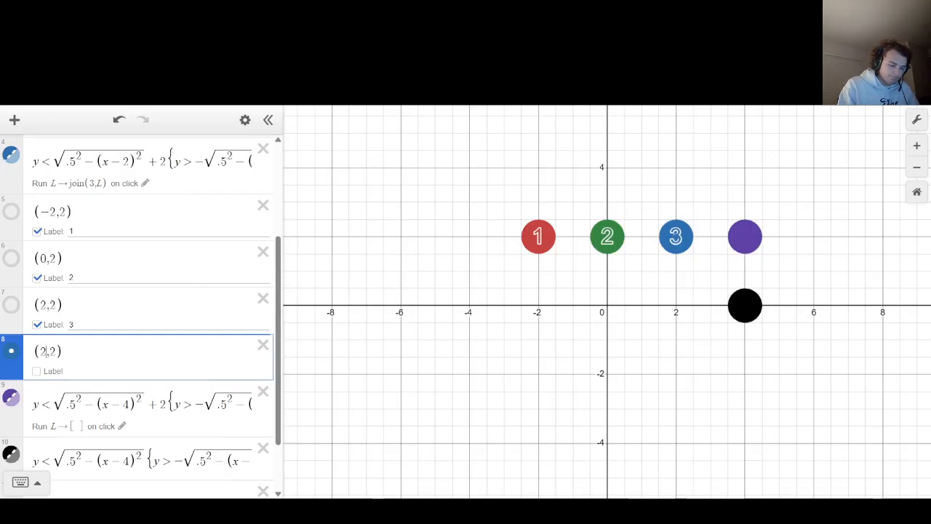
pyautogui.press('BackSpace')
pyautogui.write('4')
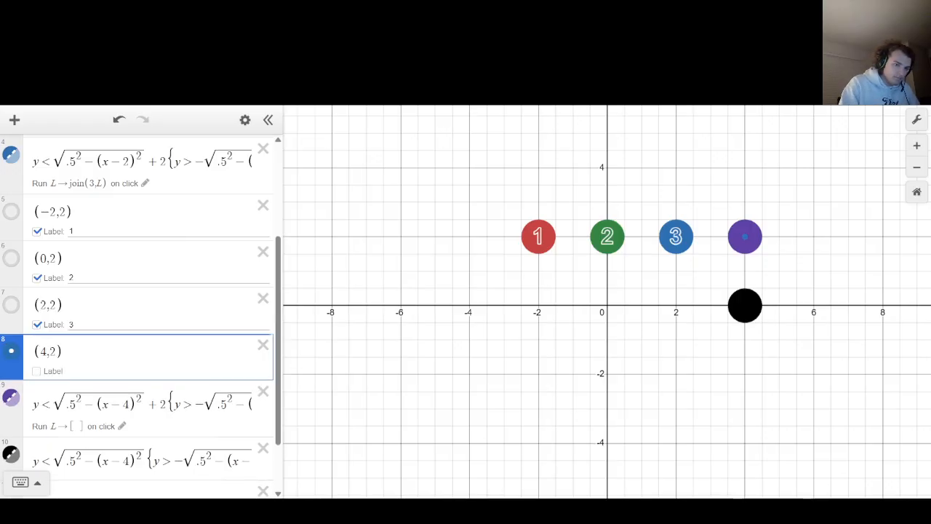
pyautogui.press('BackSpace')
pyautogui.write('0')
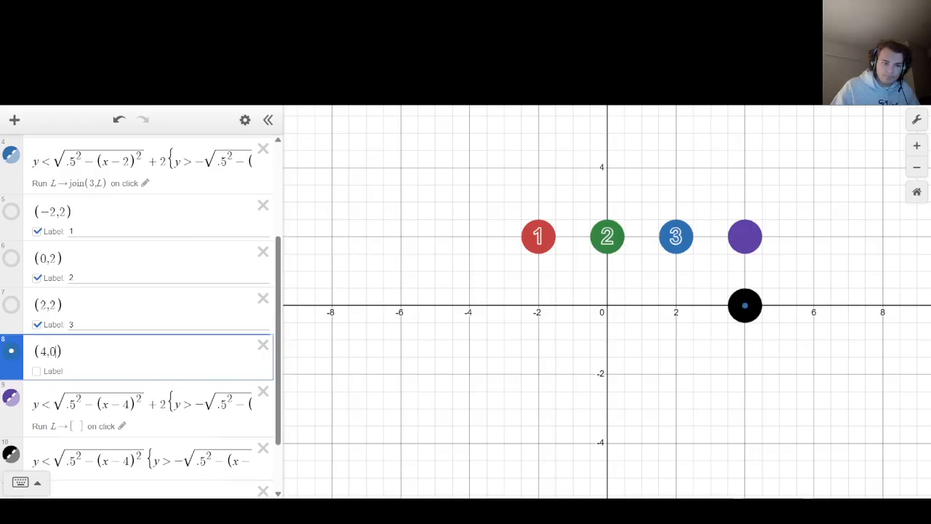
# Turn on the label of the point (4,0) and set its text to "+".
pyautogui.click(11, 350)
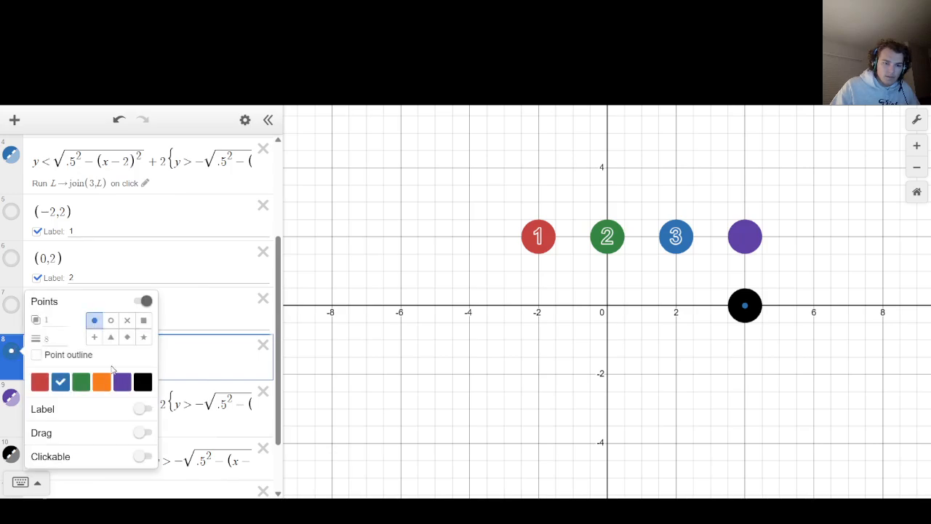
pyautogui.click(178, 372)
pyautogui.click(37, 371)
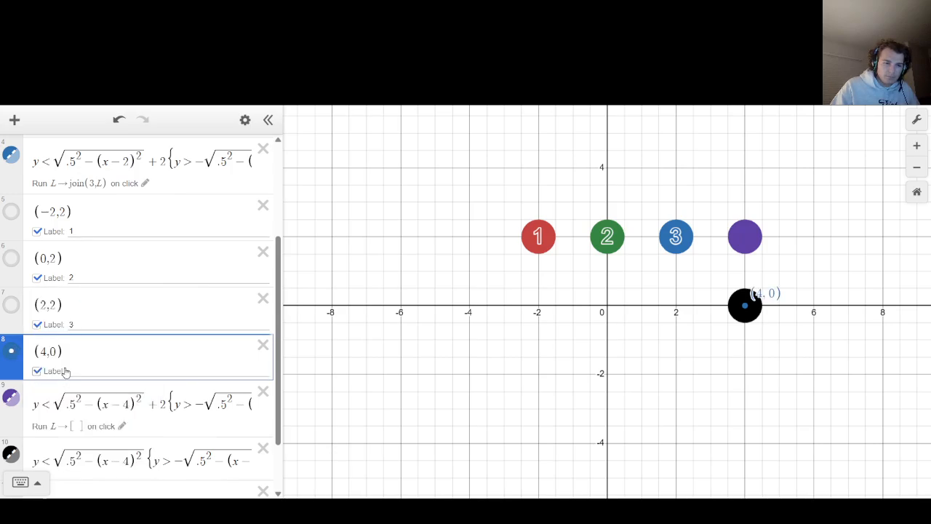
pyautogui.click(70, 371)
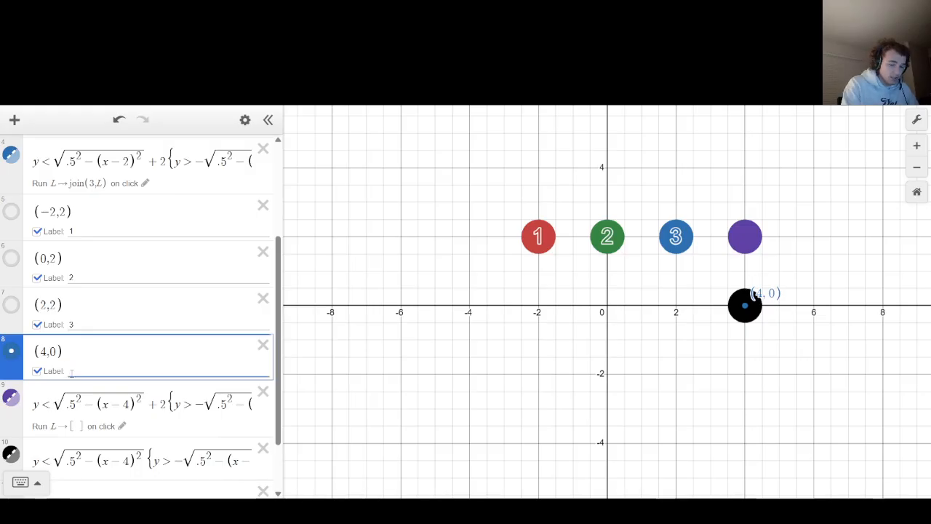
pyautogui.write('+')
pyautogui.scroll(2, 72, 373)
pyautogui.scroll(-2, 58, 456)
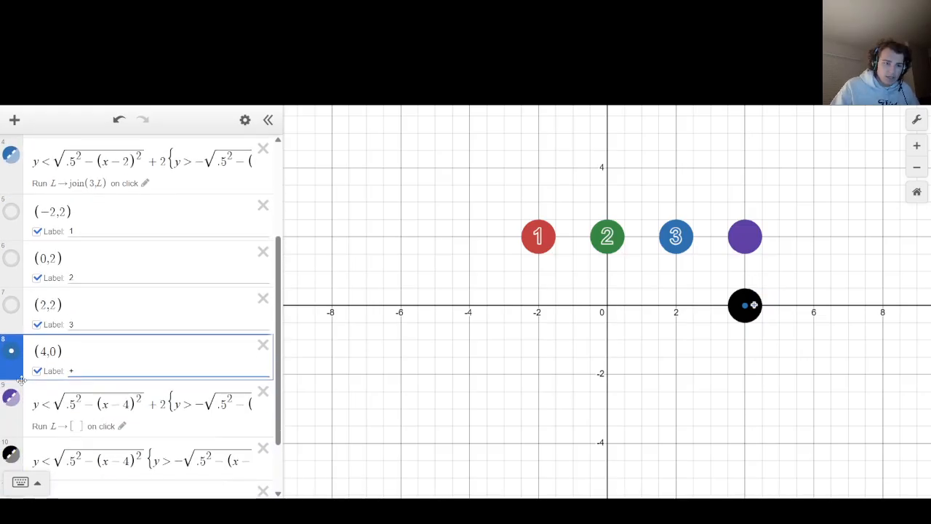
# Color the "+" label's point black, set the label size to 2 and hide the point marker.
pyautogui.click(12, 355)
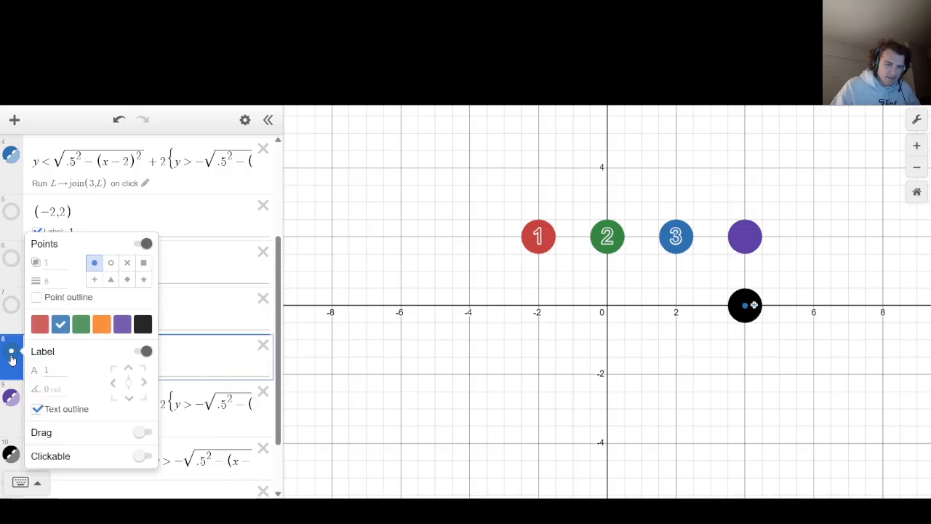
pyautogui.click(143, 326)
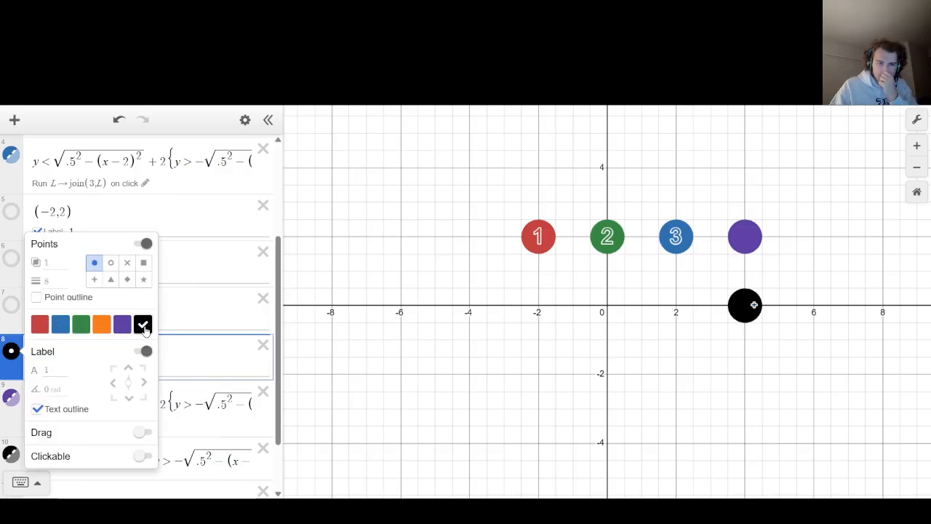
pyautogui.click(65, 365)
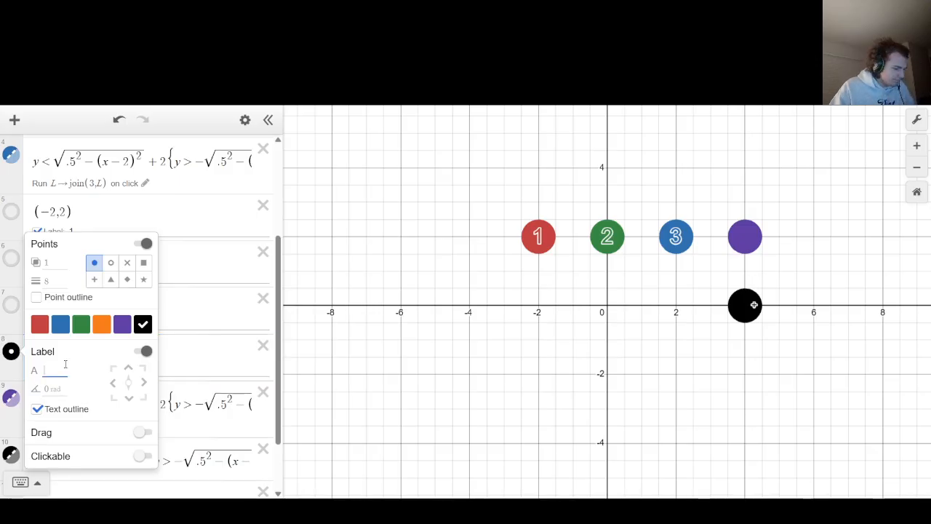
pyautogui.write('2')
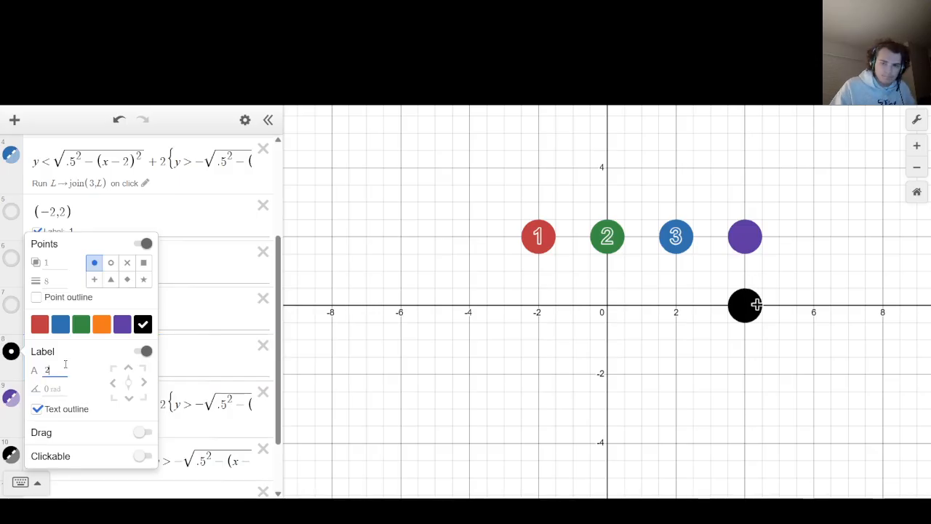
pyautogui.click(145, 243)
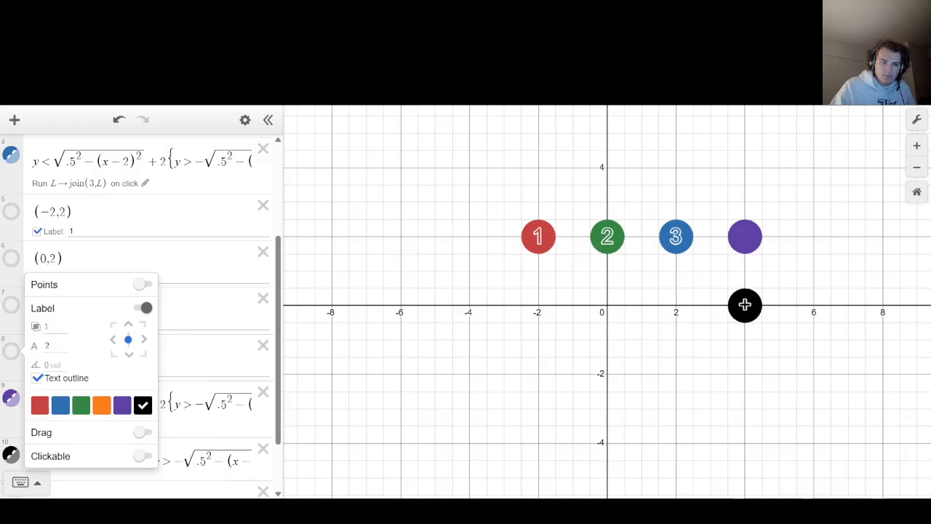
pyautogui.click(11, 258)
pyautogui.click(11, 258)
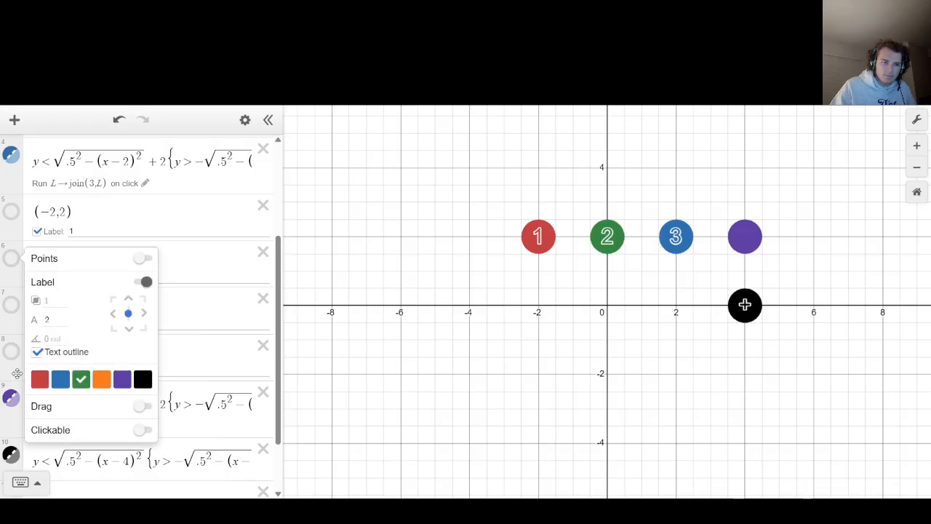
pyautogui.click(509, 391)
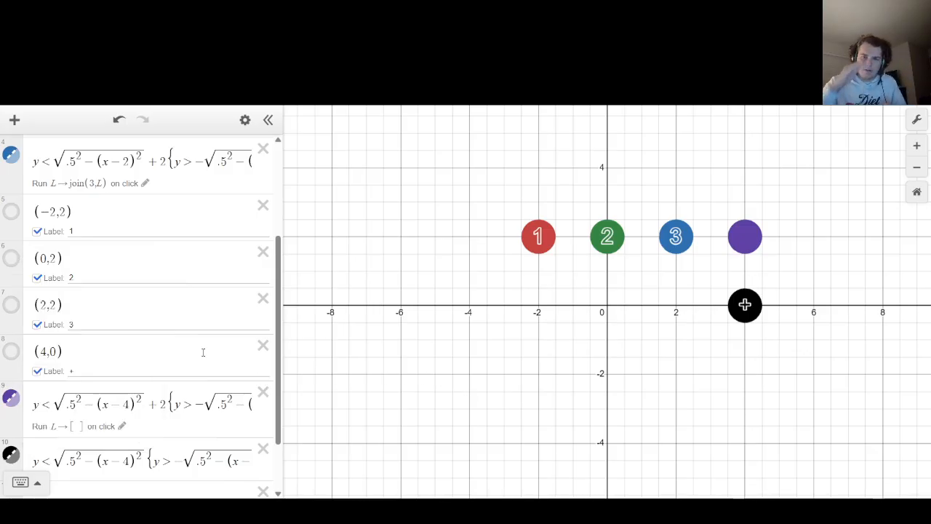
pyautogui.scroll(-1, 146, 372)
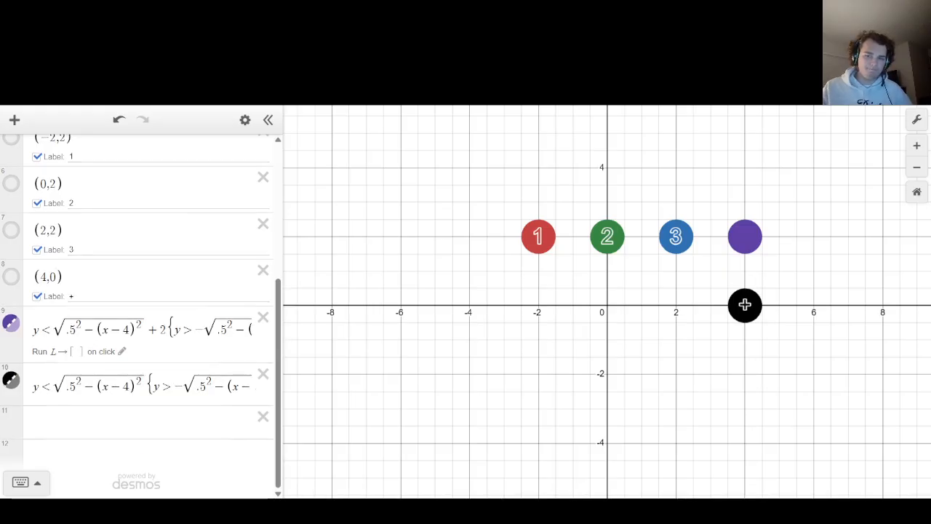
pyautogui.click(12, 387)
pyautogui.click(90, 418)
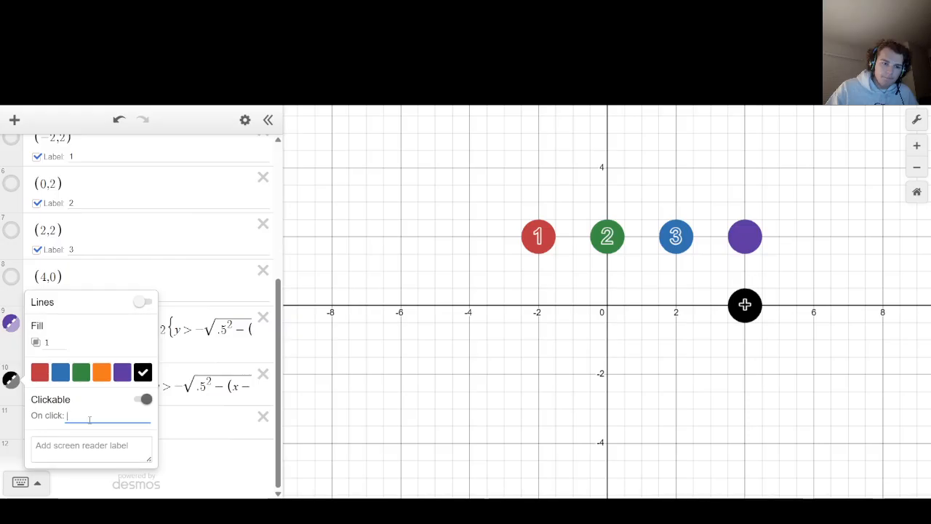
# Define an empty list R = [ ] in the blank expression and move it to the top of the expression list.
pyautogui.click(175, 423)
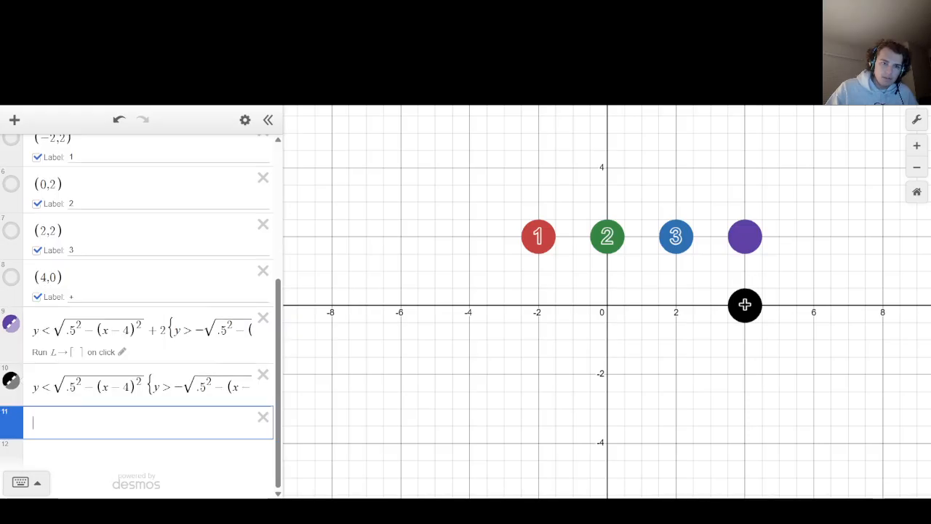
pyautogui.scroll(4, 158, 409)
pyautogui.scroll(-4, 147, 408)
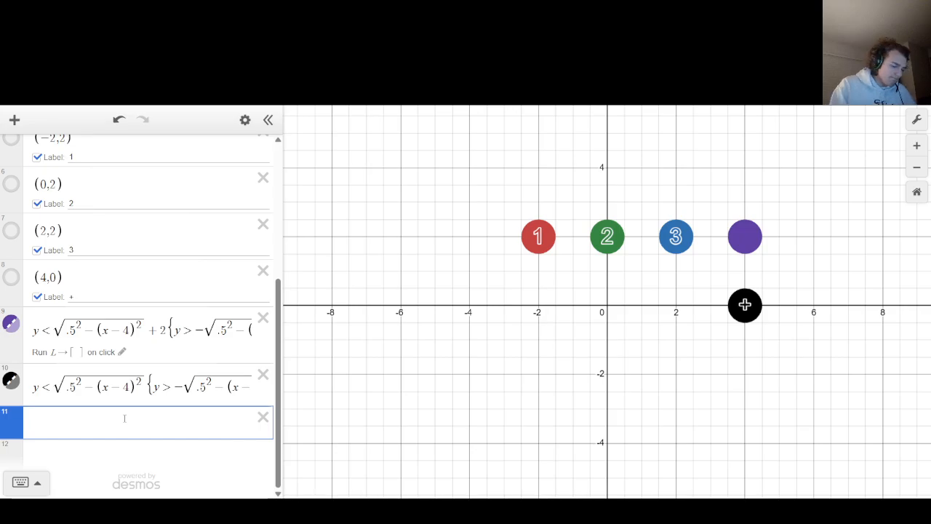
pyautogui.write('R = ')
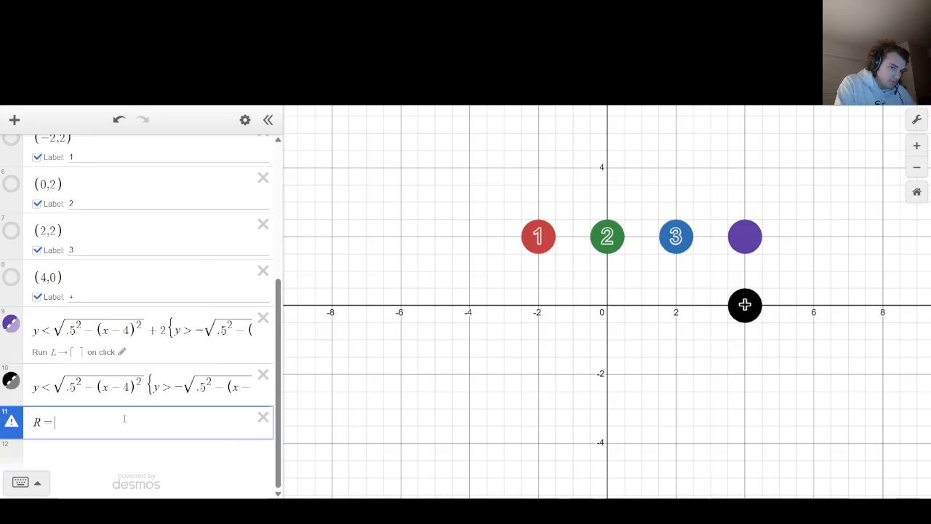
pyautogui.write('][')
pyautogui.press('BackSpace')
pyautogui.press('BackSpace')
pyautogui.write('[')
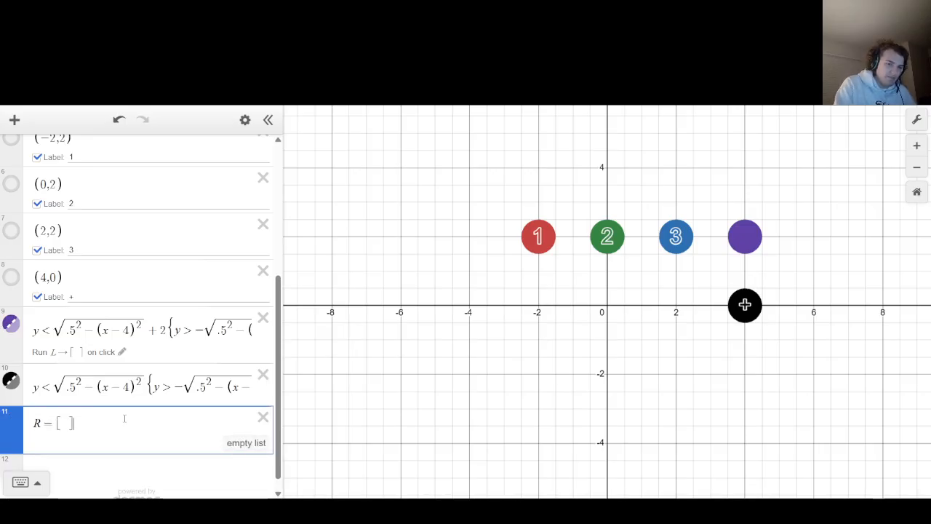
pyautogui.moveTo(18, 432); pyautogui.dragTo(33, 129)
# Below list R, add a rectangle using polygon with vertices (-2,4), (2,4), (2,3) and (-2,3).
pyautogui.press('Return')
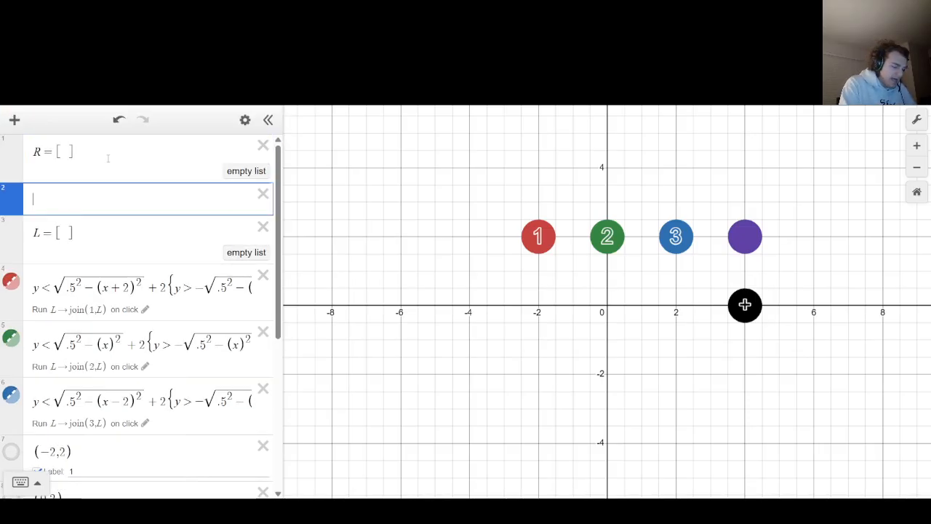
pyautogui.write('polygon((')
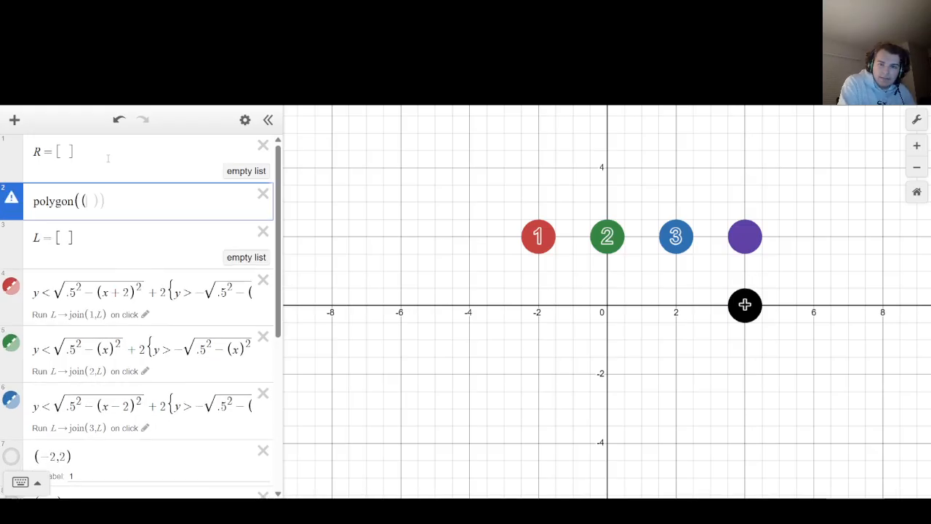
pyautogui.write('-2')
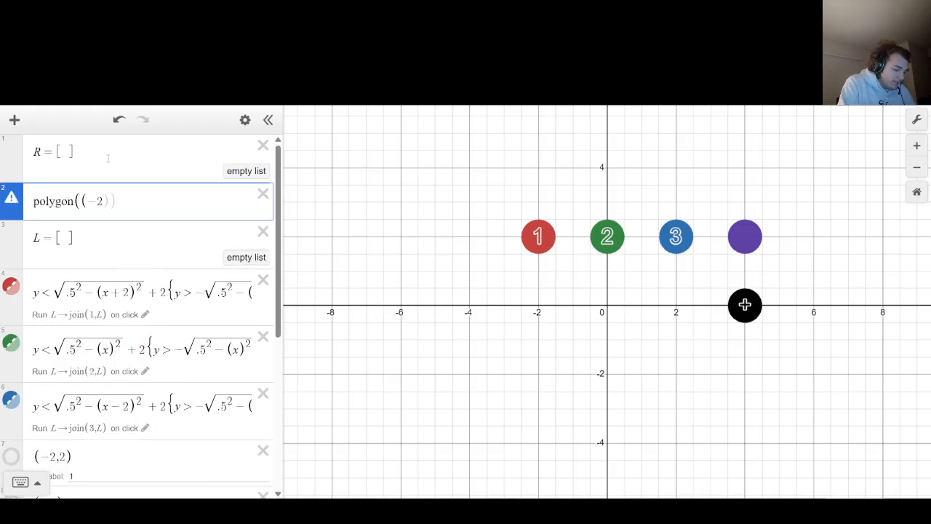
pyautogui.write(',4)')
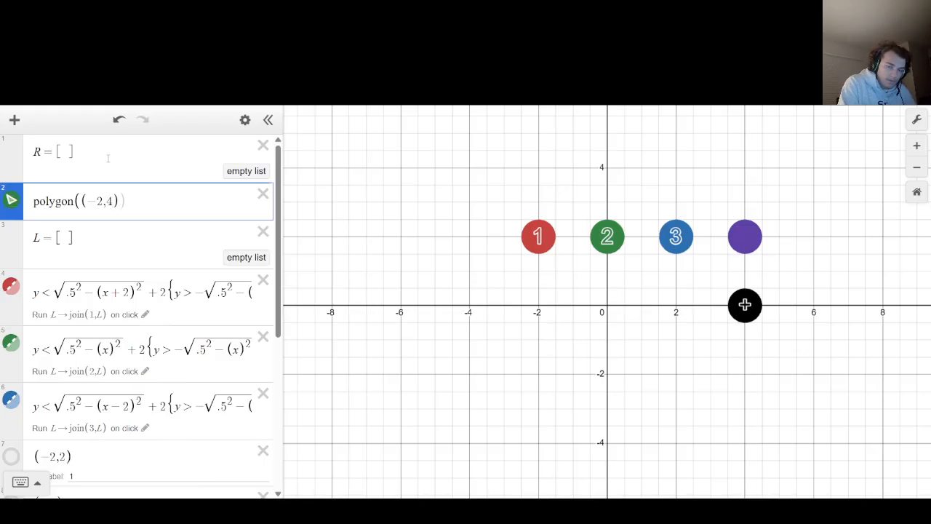
pyautogui.write(',(2')
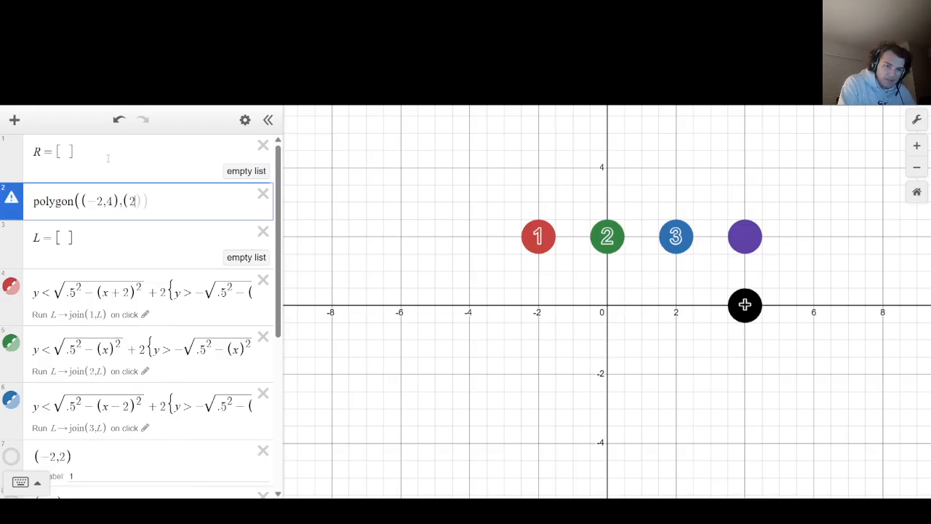
pyautogui.write(',4)')
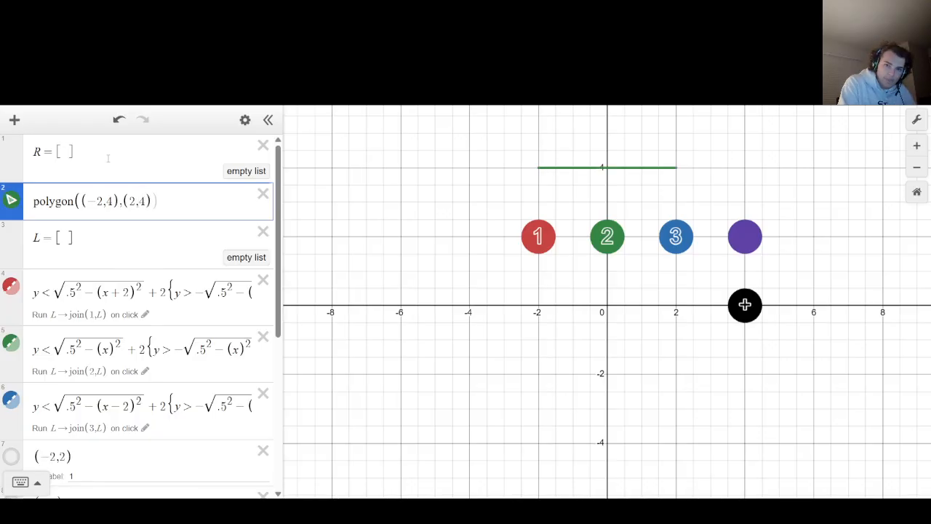
pyautogui.write(',(')
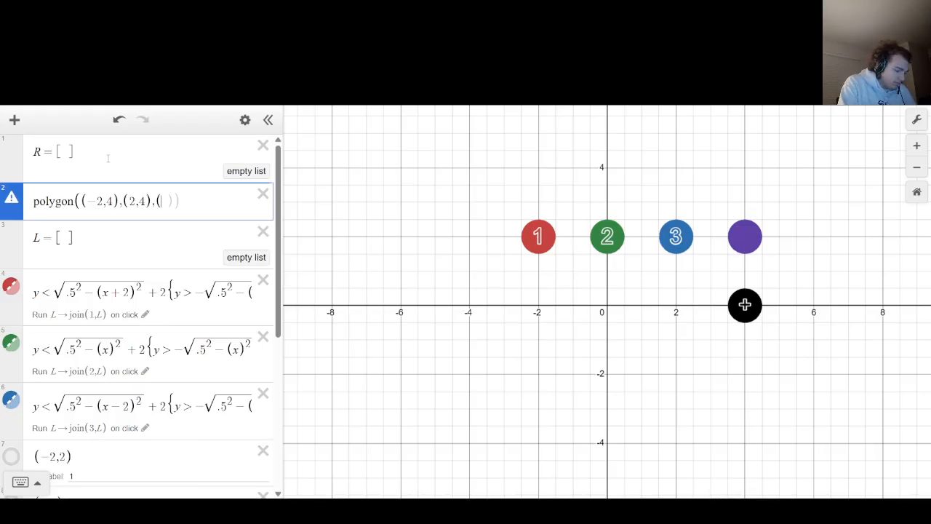
pyautogui.write('2,3')
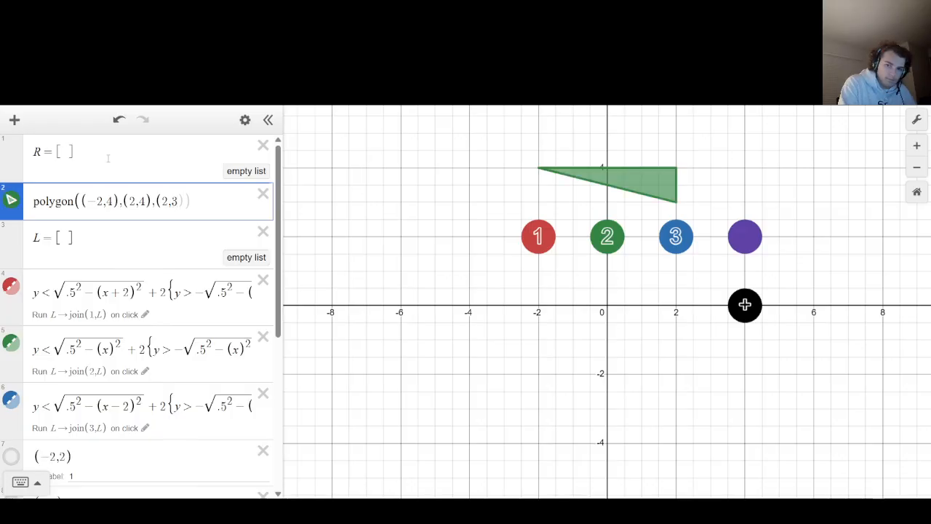
pyautogui.write('),(')
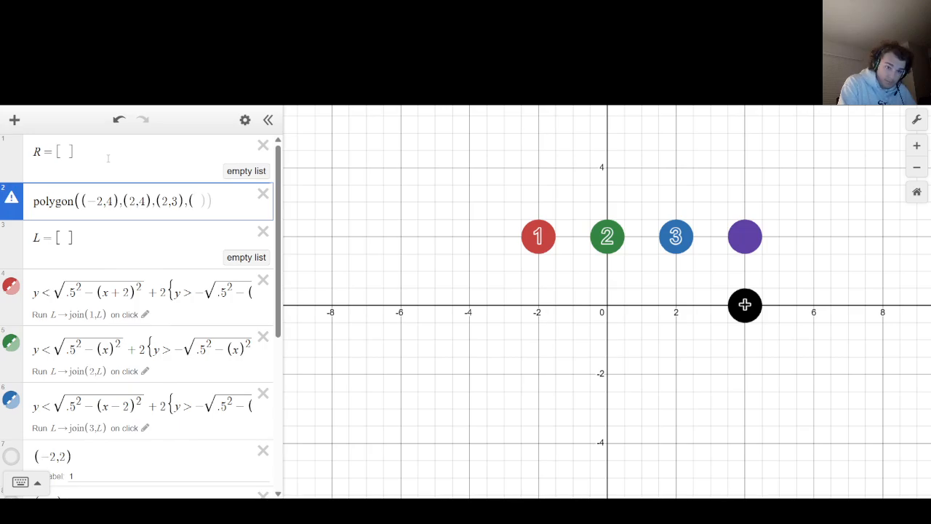
pyautogui.write('-2,3')
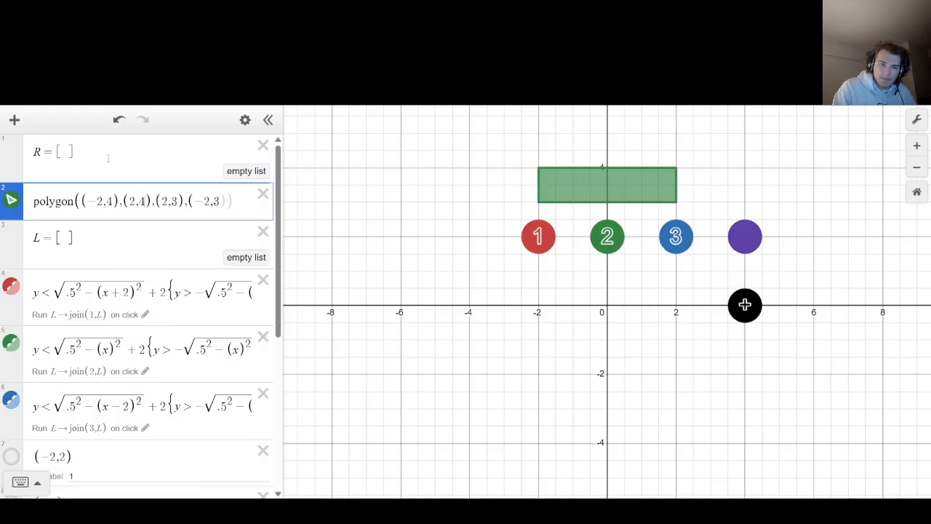
pyautogui.press('BackSpace')
pyautogui.write('5')
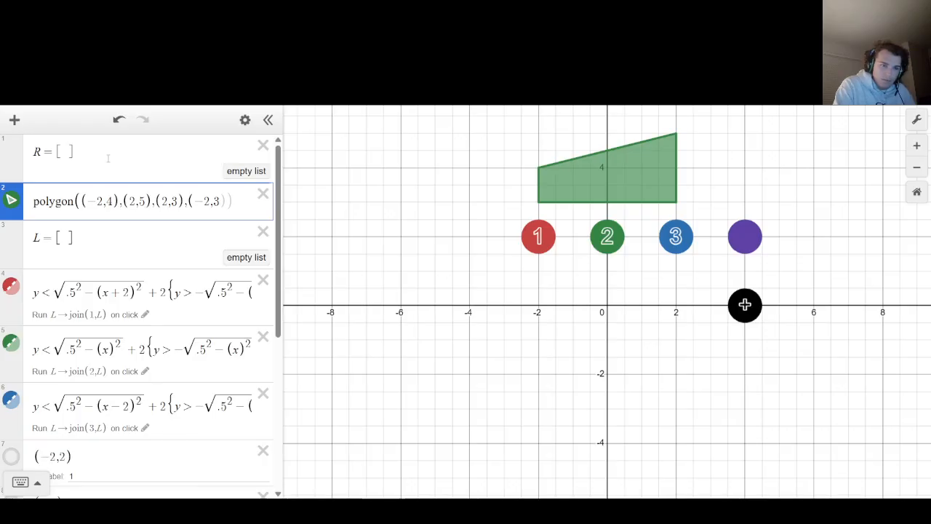
pyautogui.press('BackSpace')
pyautogui.write('4')
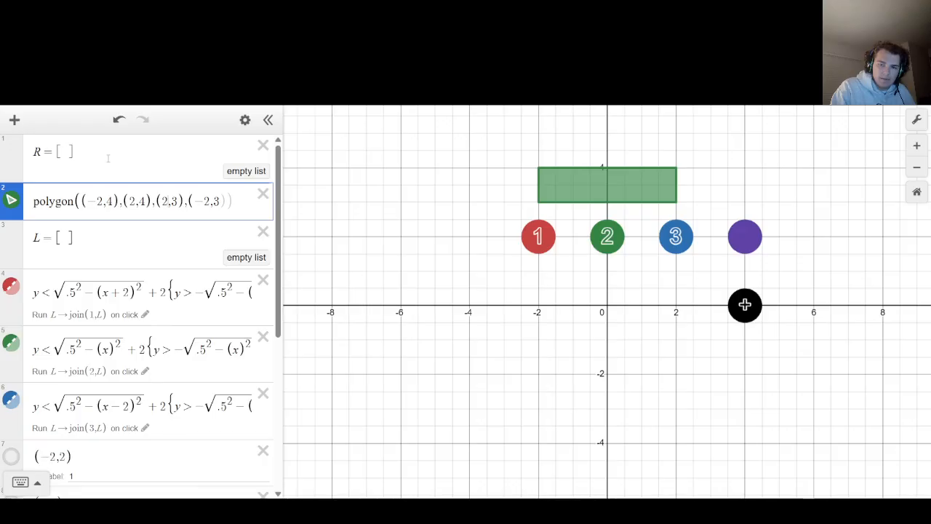
# Widen the rectangle by changing its right-hand vertices to (4,4) and (4,3), and move the polygon to the top of the expression list.
pyautogui.press('BackSpace')
pyautogui.write('3')
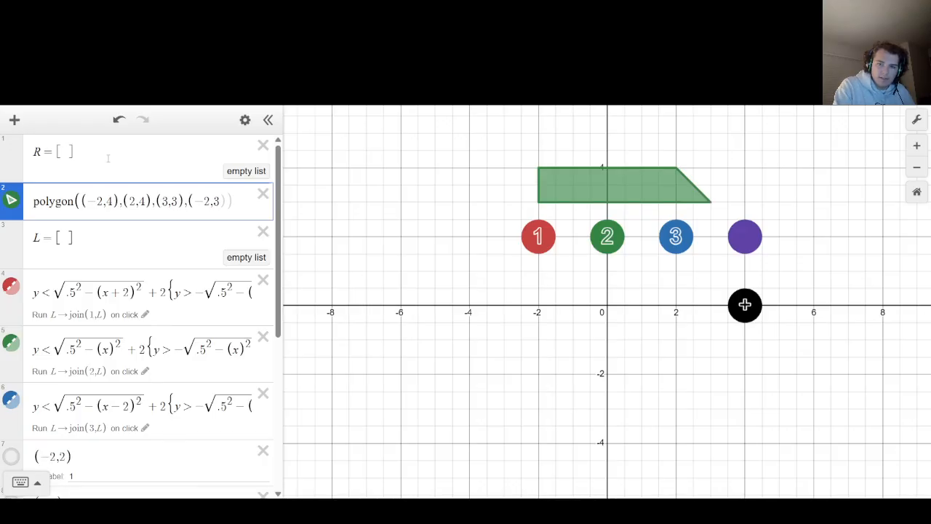
pyautogui.press('BackSpace')
pyautogui.write('4')
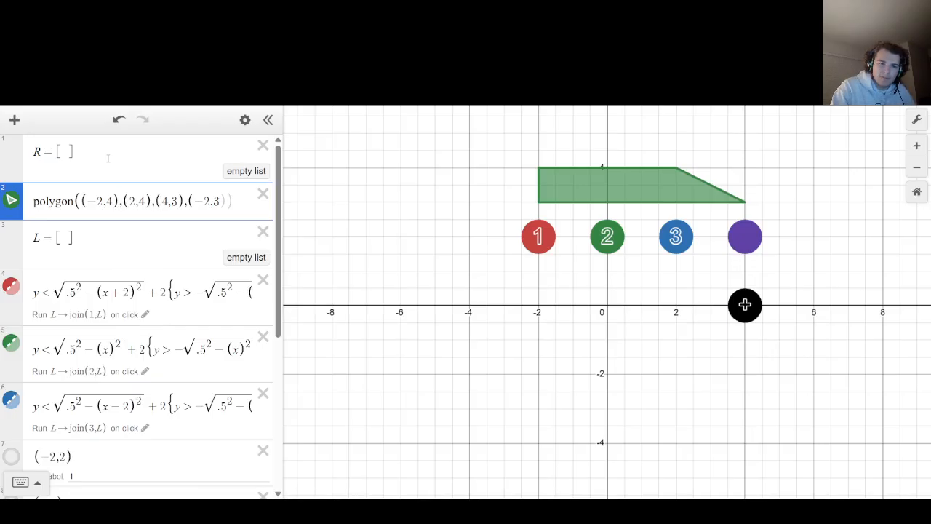
pyautogui.press('BackSpace')
pyautogui.write('4')
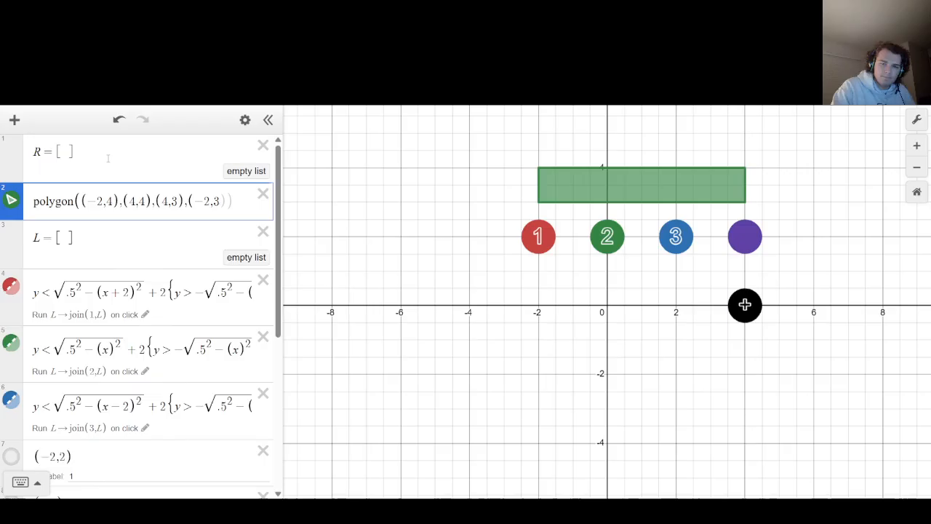
pyautogui.press('Down')
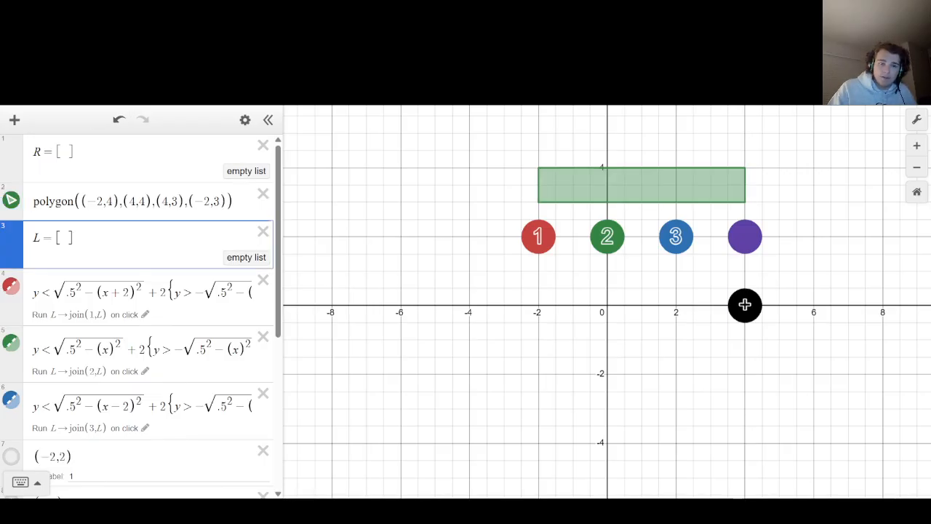
pyautogui.moveTo(24, 211); pyautogui.dragTo(18, 166)
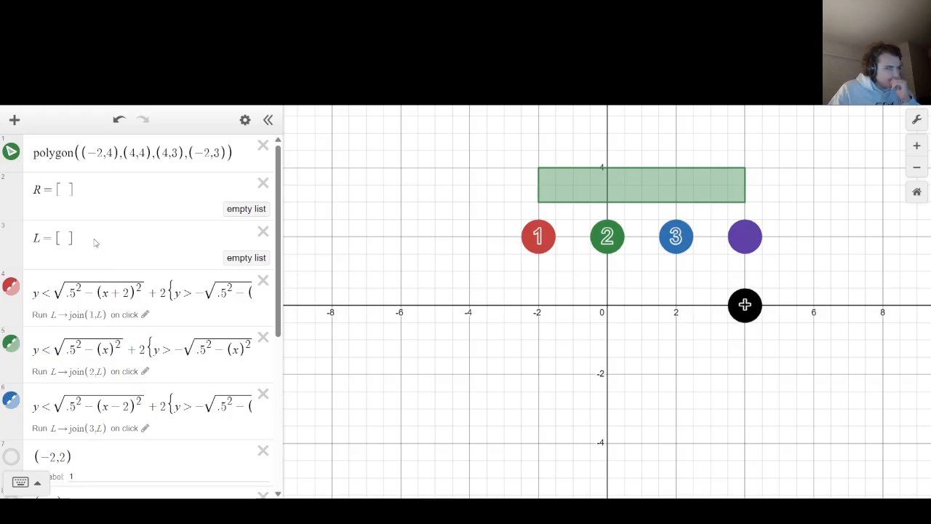
pyautogui.scroll(-1, 113, 269)
pyautogui.scroll(-5, 114, 269)
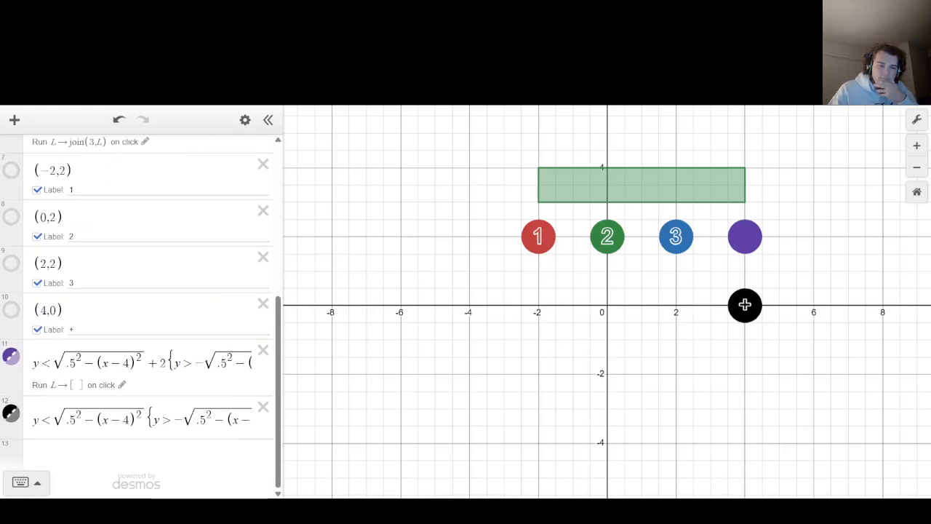
pyautogui.click(110, 449)
pyautogui.scroll(5, 104, 316)
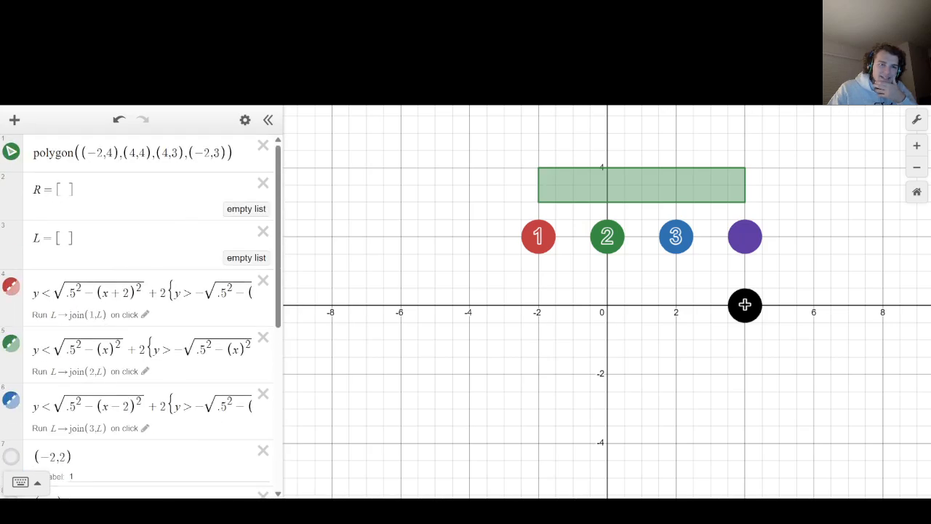
# Add the point (1,3.5) as a new expression directly below the polygon.
pyautogui.click(236, 153)
pyautogui.press('Return')
pyautogui.write('(')
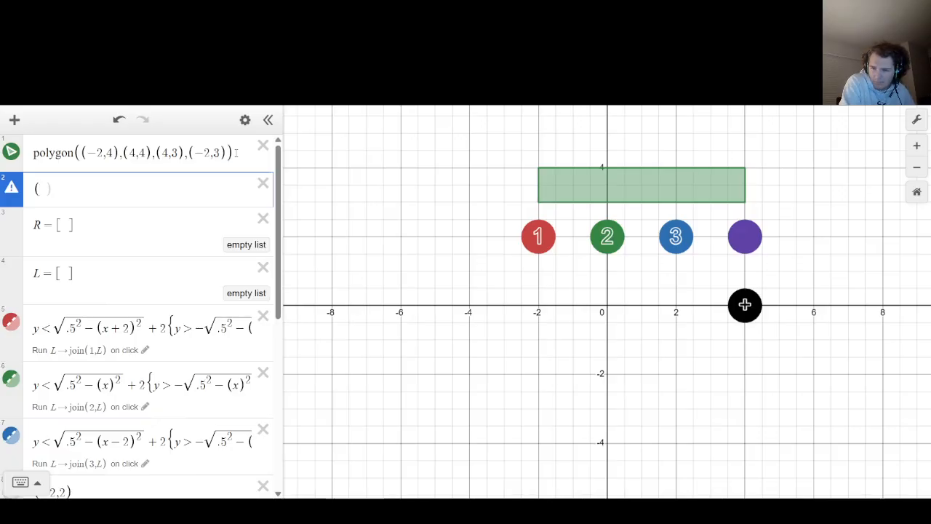
pyautogui.write('1')
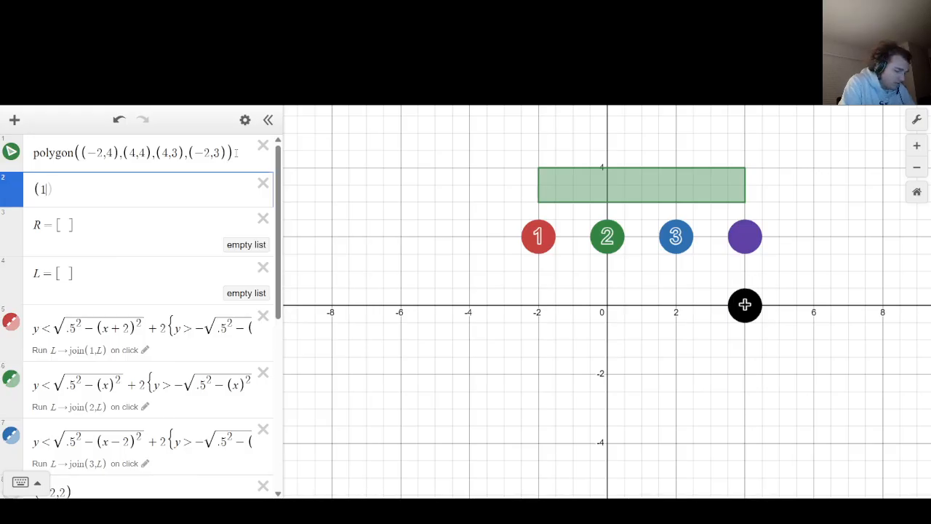
pyautogui.write(',4')
pyautogui.press('BackSpace')
pyautogui.write('3')
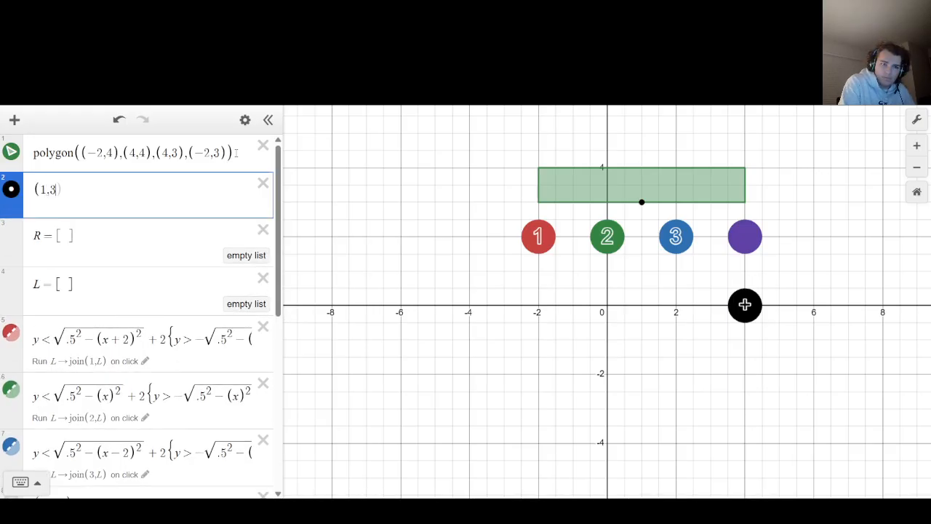
pyautogui.write('.5')
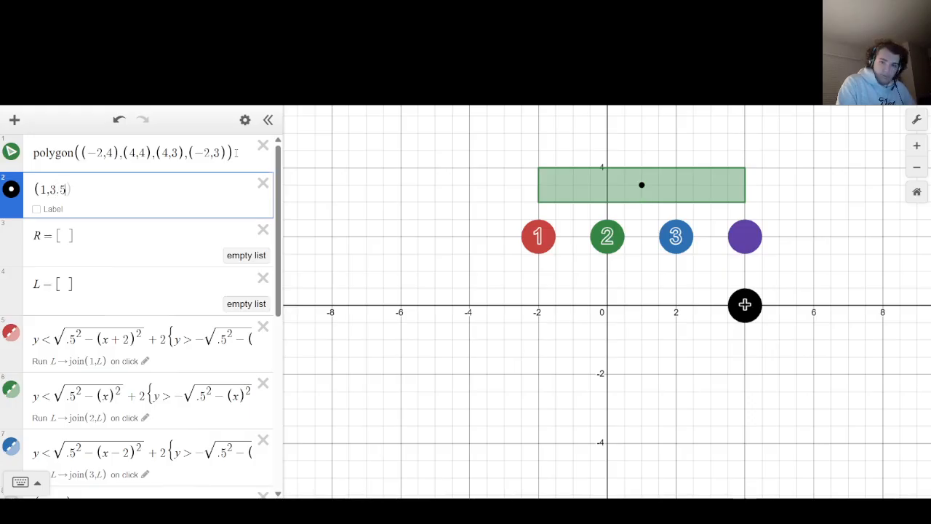
pyautogui.write(')')
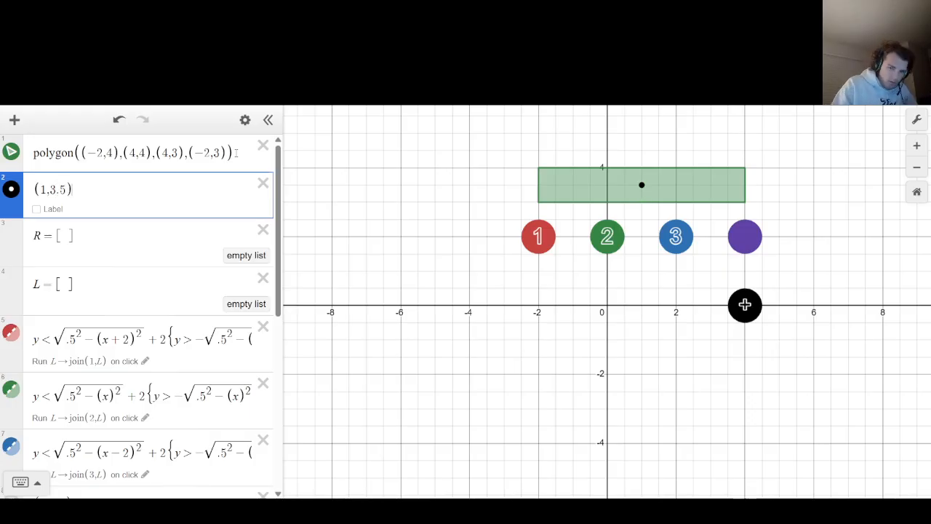
# Turn on the label of the point (1,3.5) and set its text to ${R}.
pyautogui.click(36, 209)
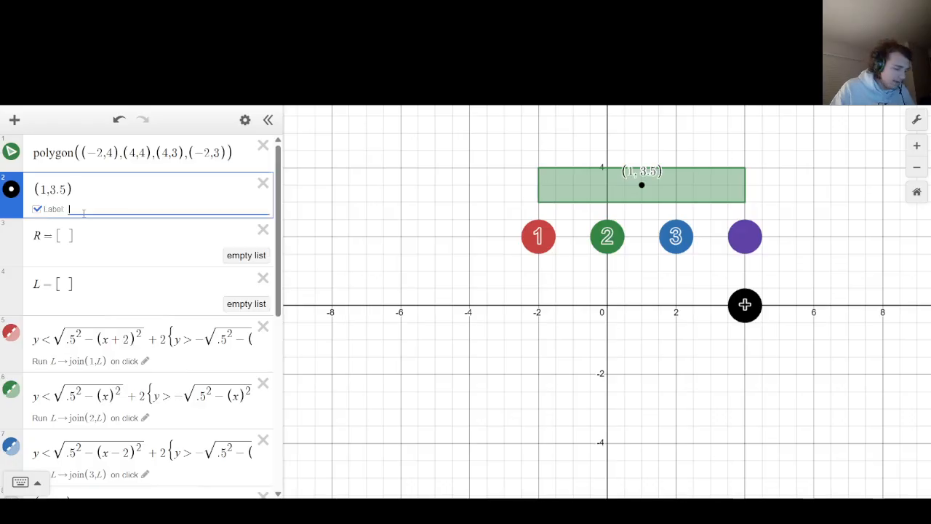
pyautogui.write('${')
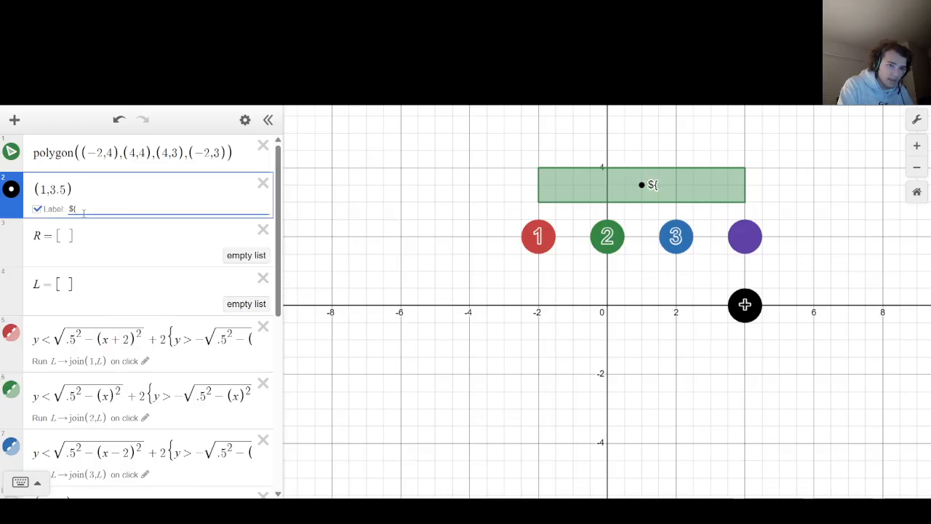
pyautogui.write('R}')
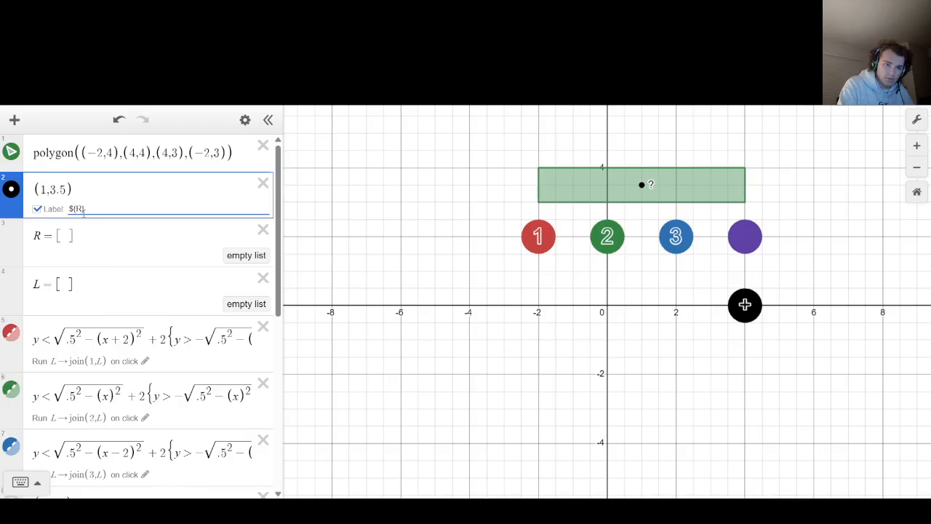
# Test the rectangle's label with 1 and with 3 as the only entry of list R, and empty the list again.
pyautogui.click(68, 234)
pyautogui.write('2')
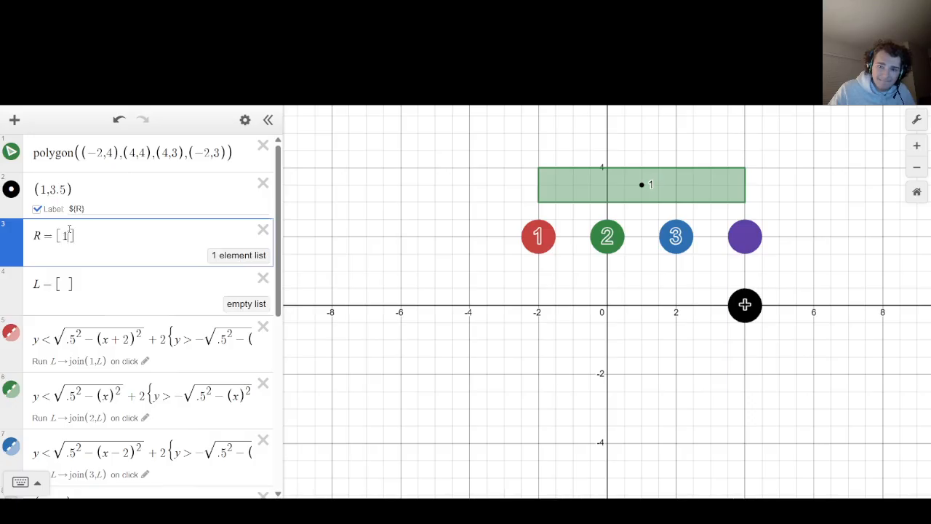
pyautogui.press('BackSpace')
pyautogui.write('3')
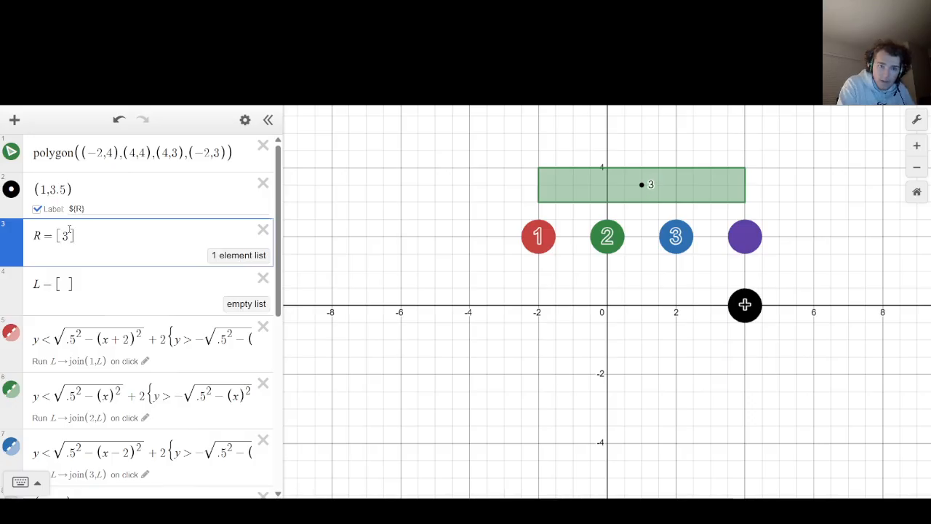
pyautogui.press('BackSpace')
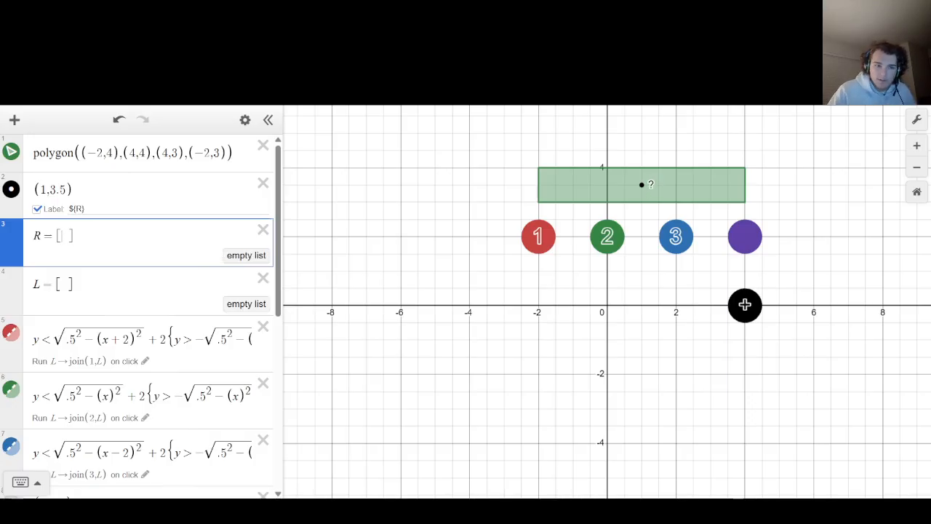
# Hide the marker of the point (1,3.5), center its label and set the label size to 3.
pyautogui.click(12, 197)
pyautogui.click(12, 198)
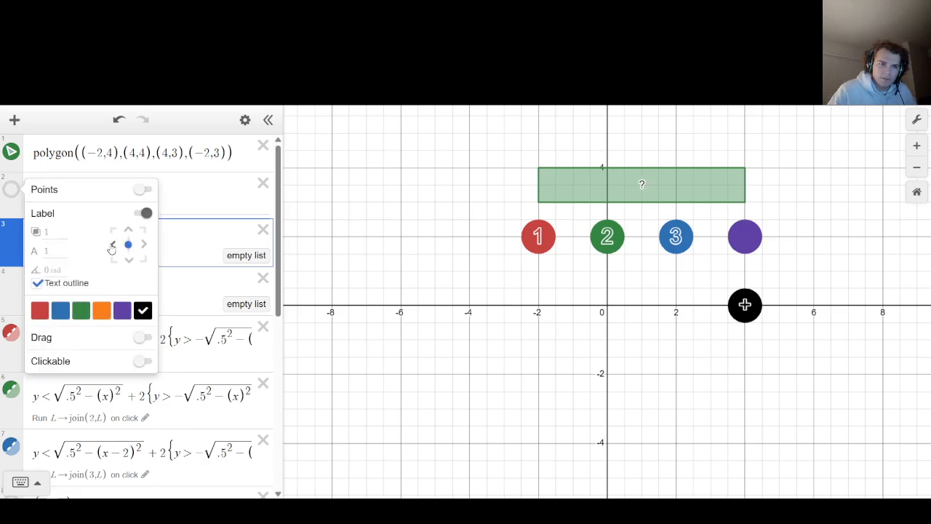
pyautogui.doubleClick(57, 252)
pyautogui.write('3')
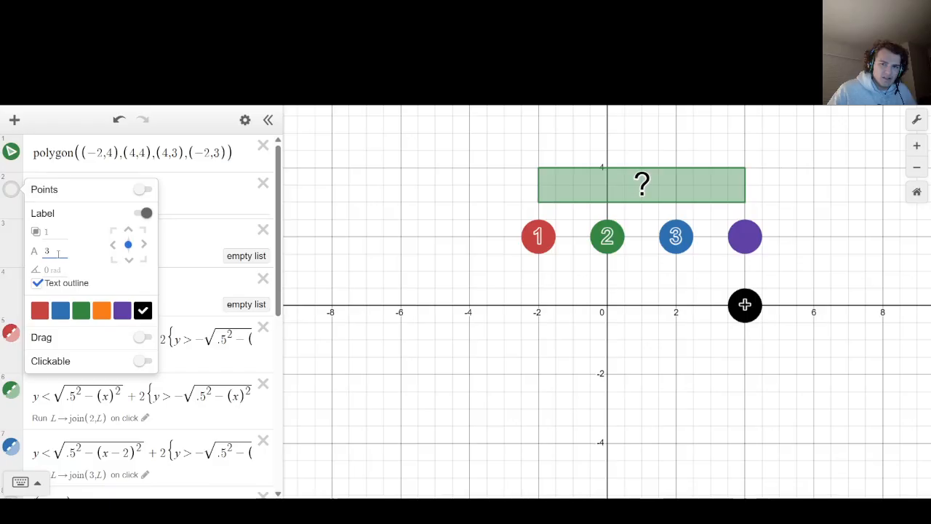
pyautogui.click(353, 347)
# Begin the on-click action of the black circle with R →.
pyautogui.scroll(-5, 134, 295)
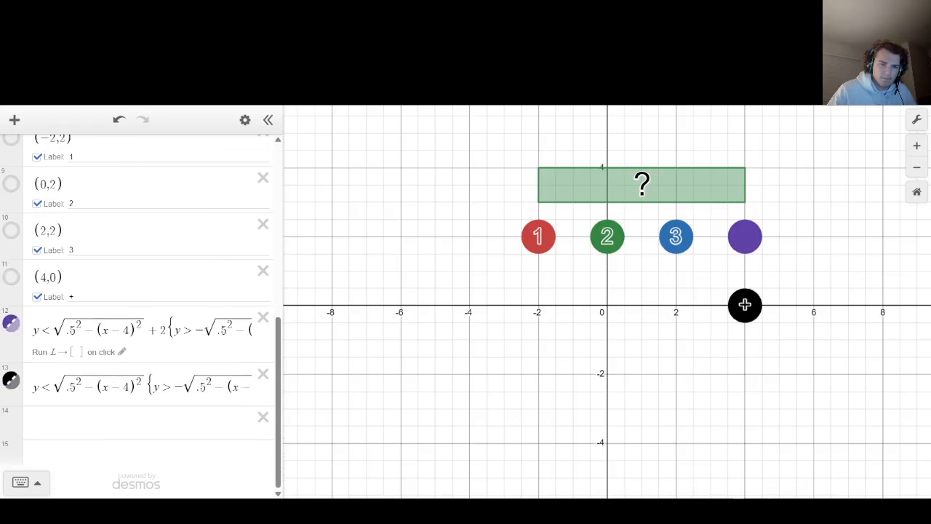
pyautogui.click(122, 428)
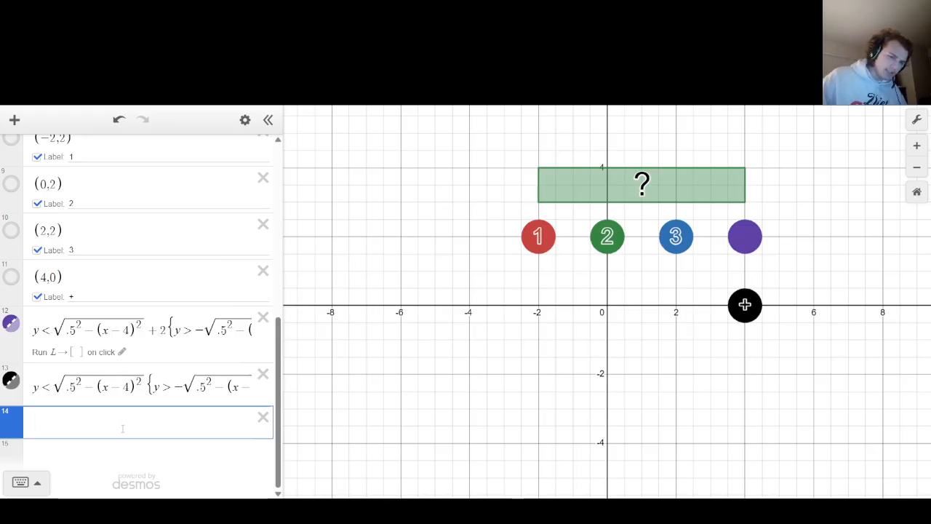
pyautogui.click(11, 379)
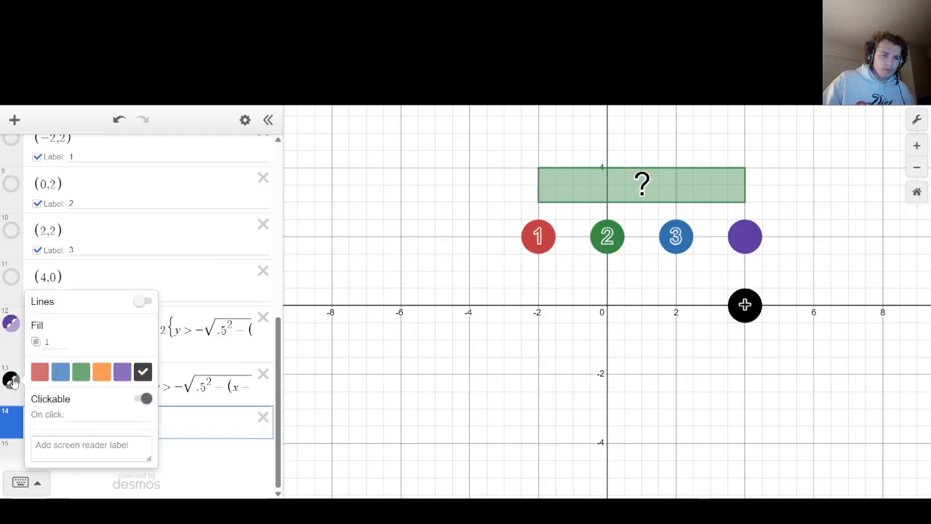
pyautogui.click(103, 413)
pyautogui.write('a')
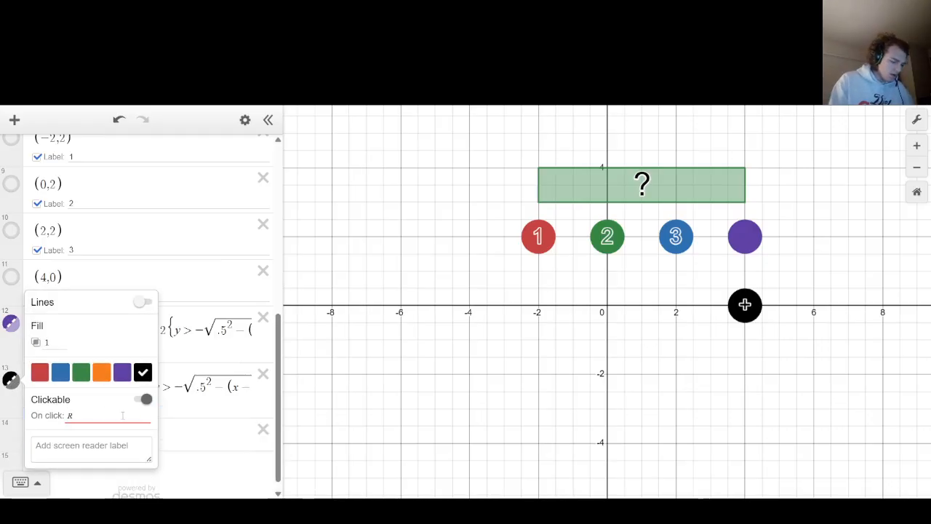
pyautogui.write('->')
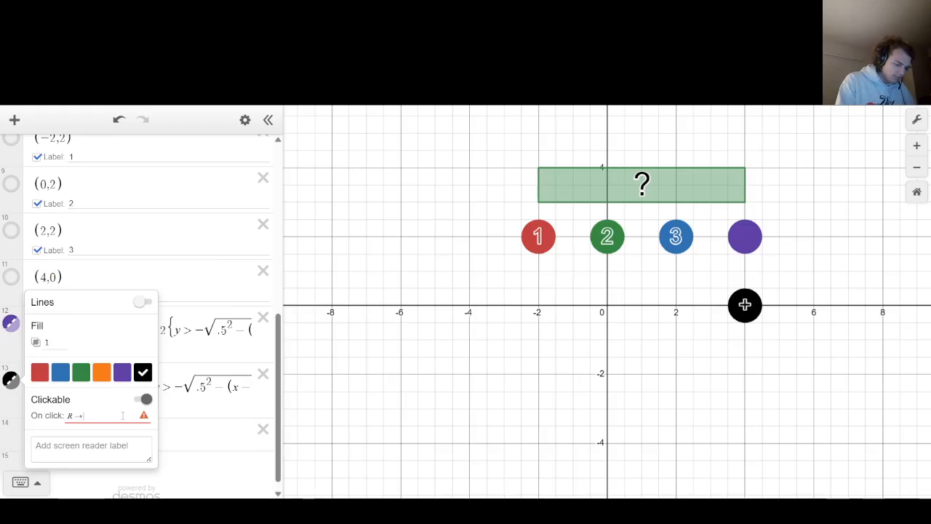
pyautogui.write('join(')
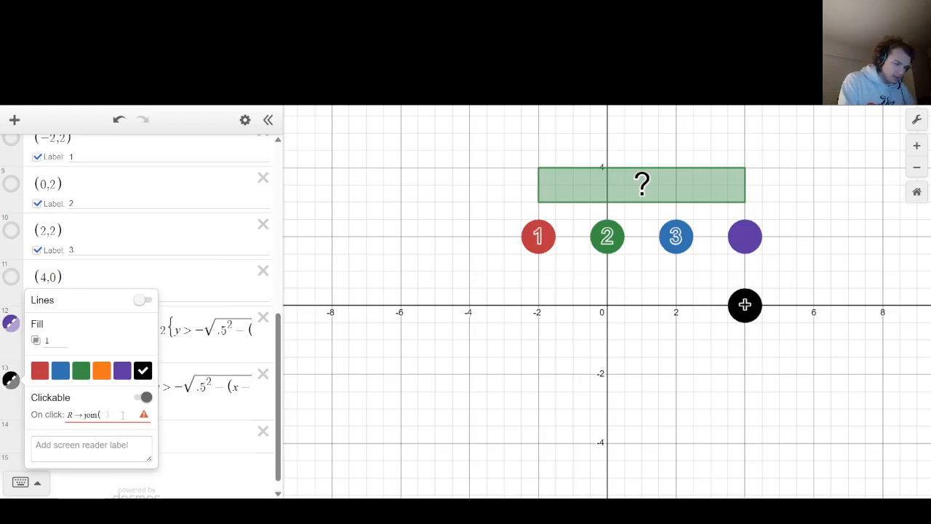
pyautogui.press('BackSpace')
pyautogui.press('BackSpace')
pyautogui.press('BackSpace')
pyautogui.press('BackSpace')
pyautogui.press('BackSpace')
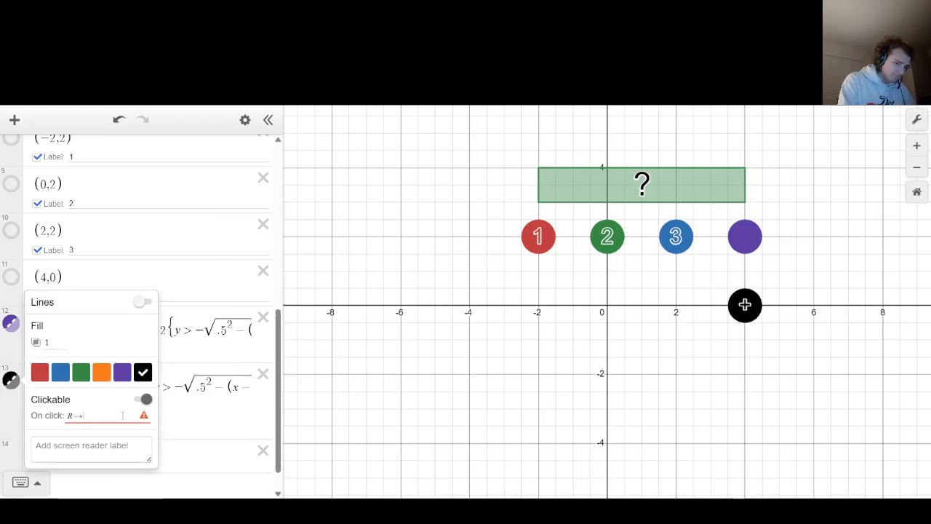
# Complete the black circle's on-click action as R → join(R,(L[1]+L[2])).
pyautogui.write('join(')
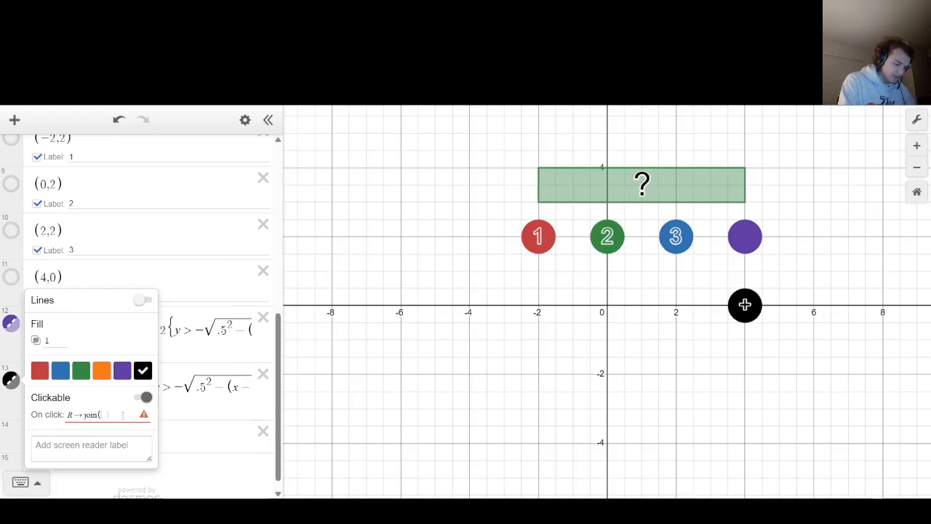
pyautogui.write('L')
pyautogui.press('BackSpace')
pyautogui.write('R,')
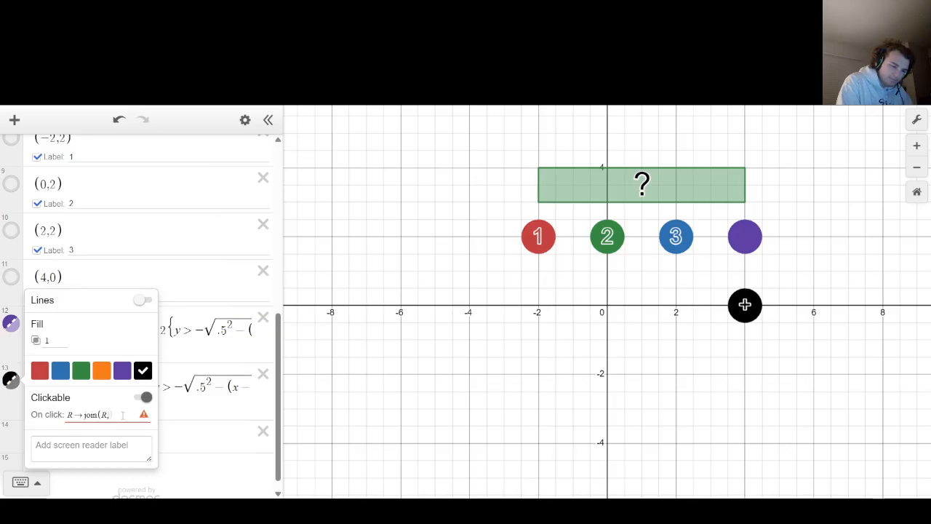
pyautogui.write('(L[1')
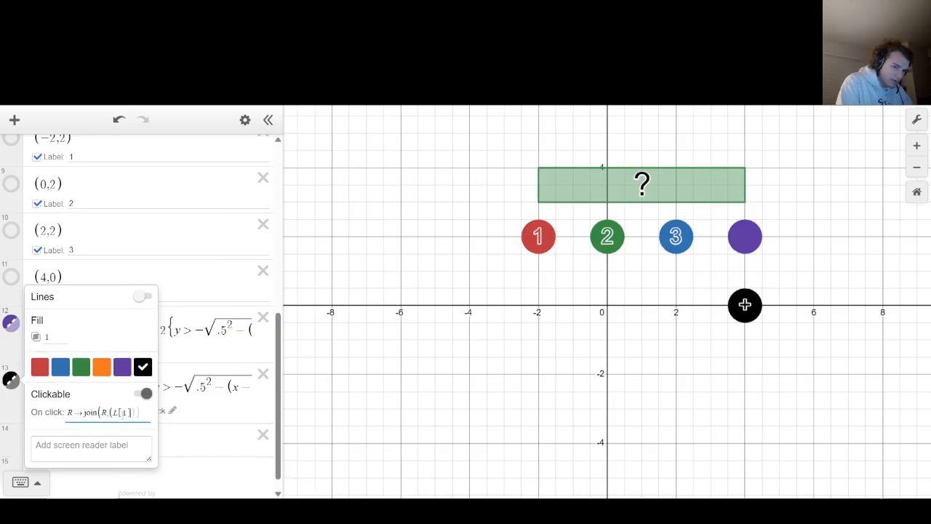
pyautogui.write(']+')
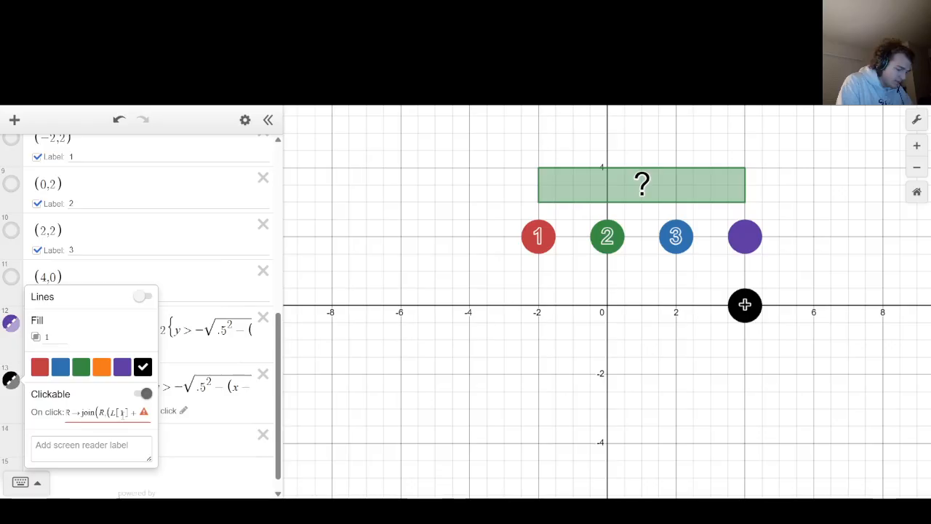
pyautogui.write('L[2]')
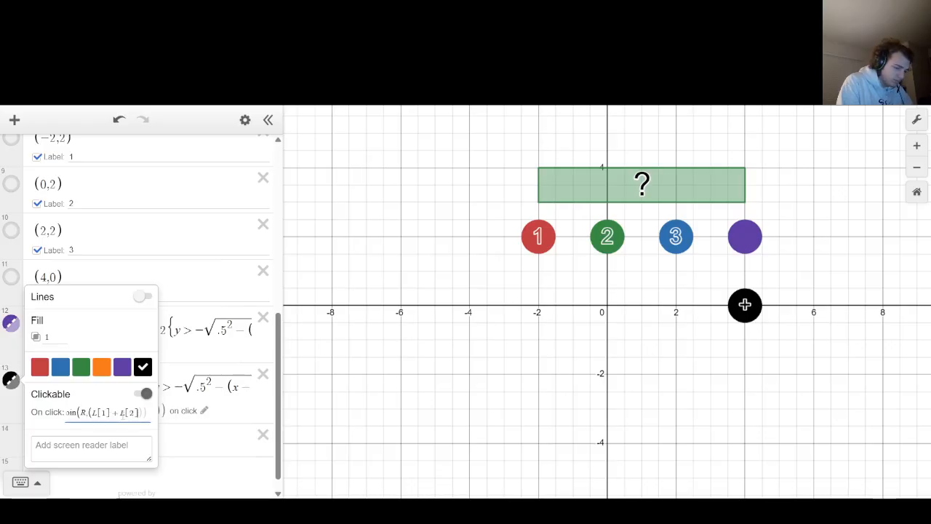
pyautogui.write('))')
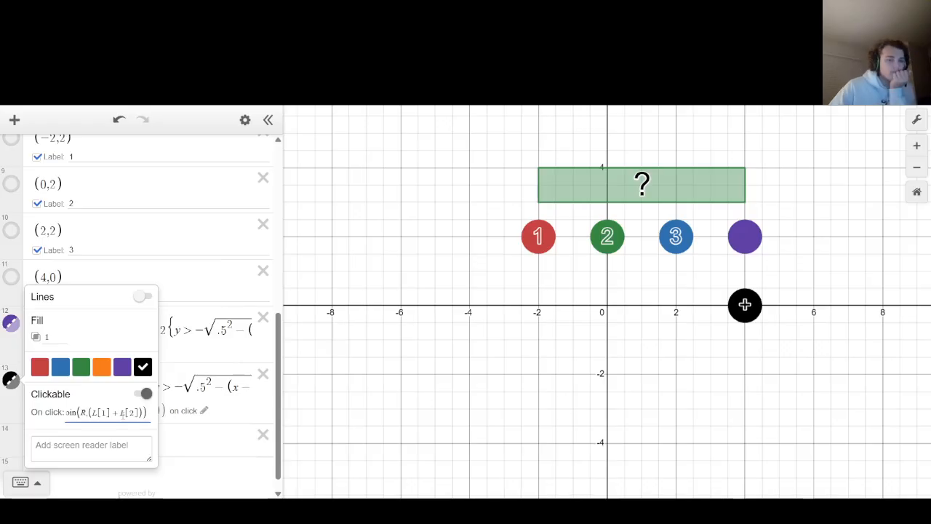
# Test the addition by entering 1 and 2 with the numbered circles and running the black + circle.
pyautogui.click(483, 433)
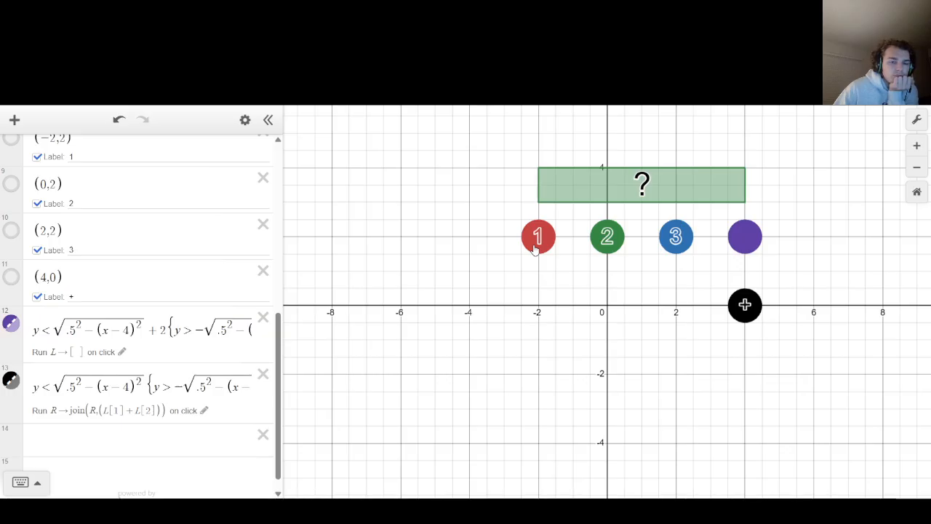
pyautogui.click(608, 240)
pyautogui.click(746, 306)
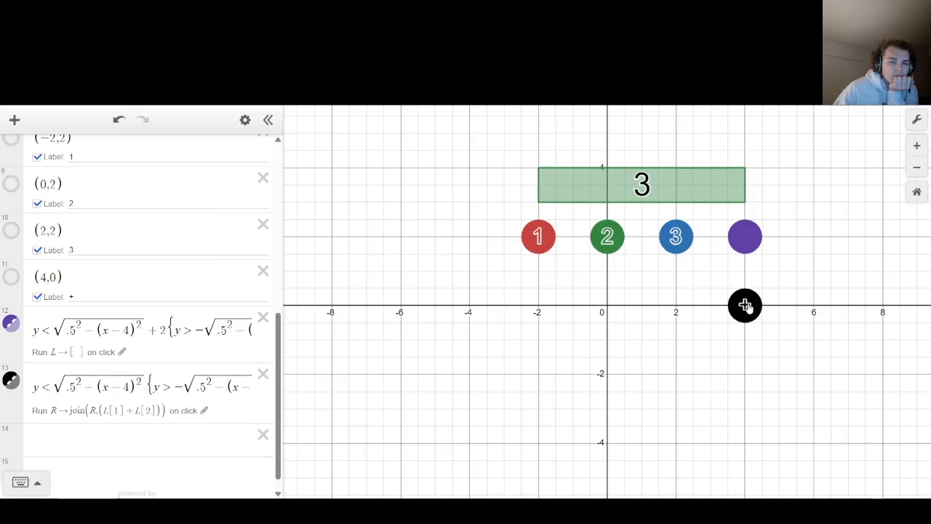
# Extend the purple circle's on-click action to L→[ ],R→[ ] so it empties both lists.
pyautogui.scroll(-2, 128, 339)
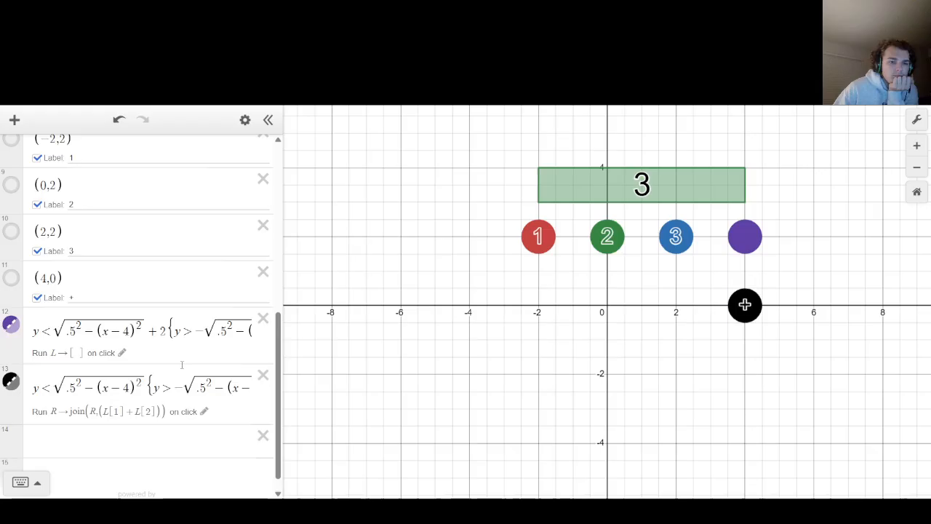
pyautogui.click(122, 333)
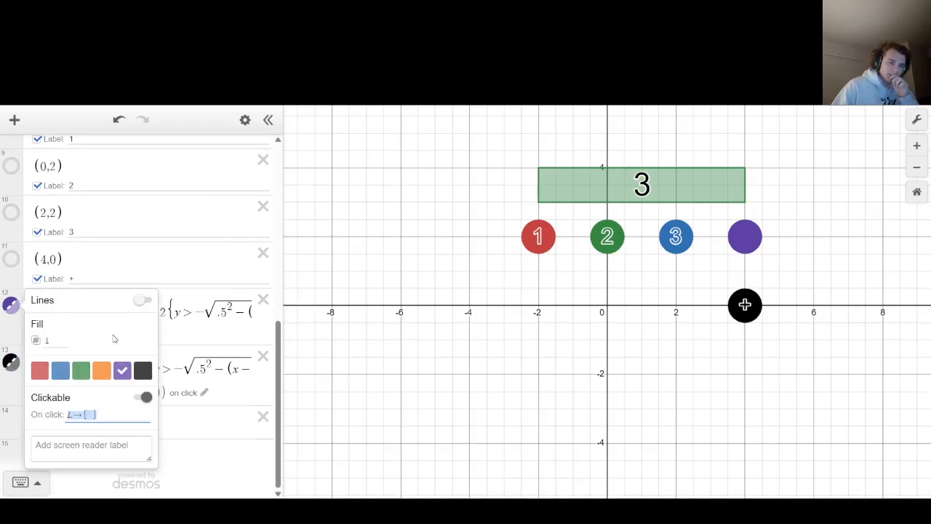
pyautogui.click(109, 415)
pyautogui.write(',')
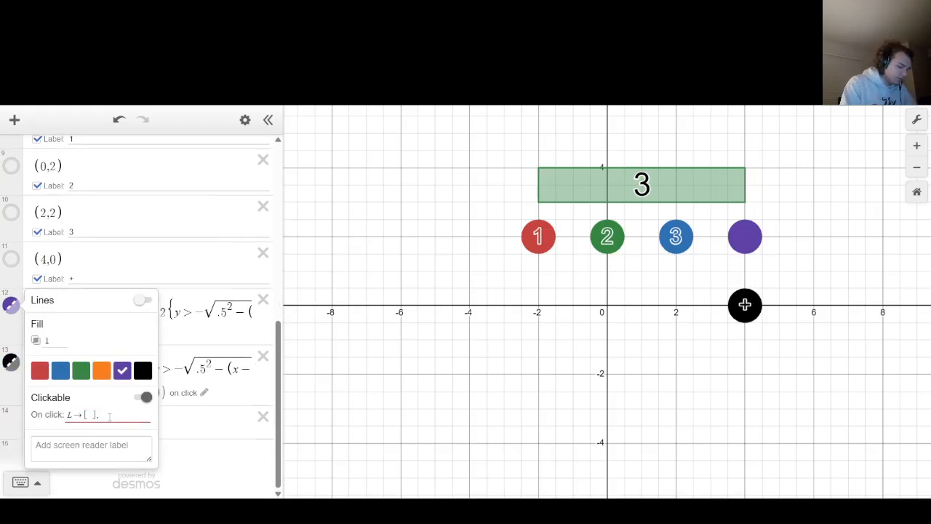
pyautogui.write('R->[')
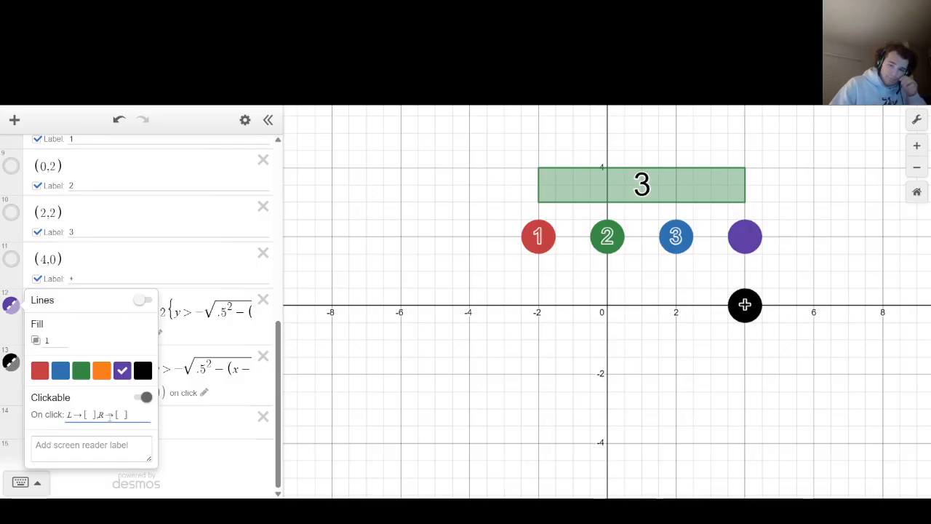
pyautogui.click(364, 327)
# Test the purple reset circle, run another addition with the black + circle, and reset both lists again.
pyautogui.click(754, 243)
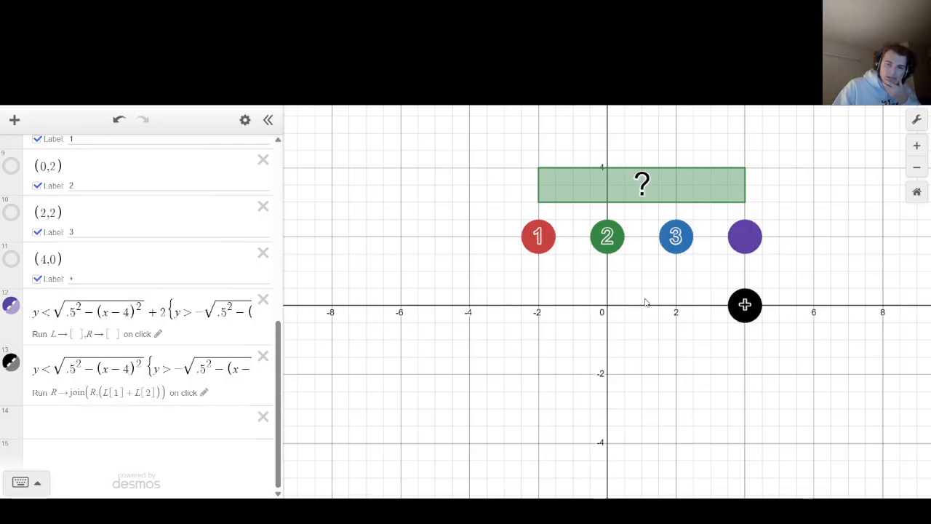
pyautogui.click(744, 307)
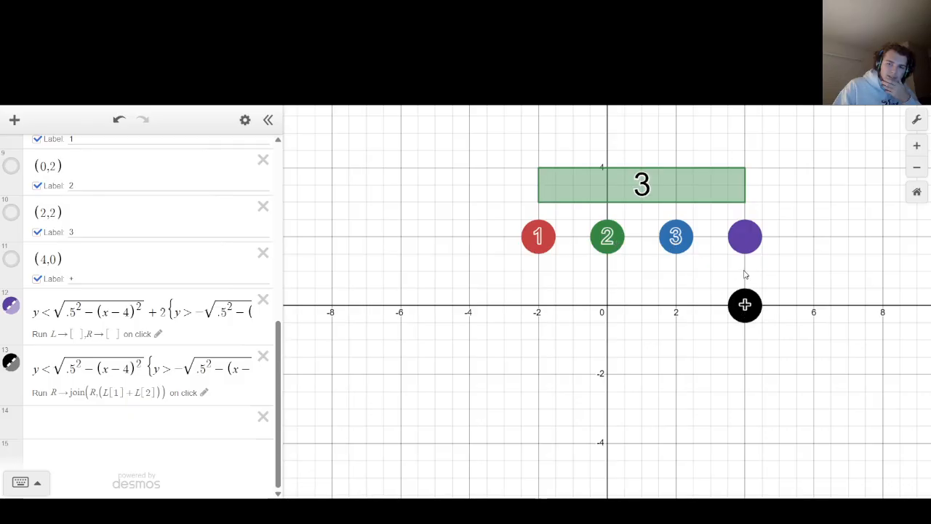
pyautogui.click(739, 242)
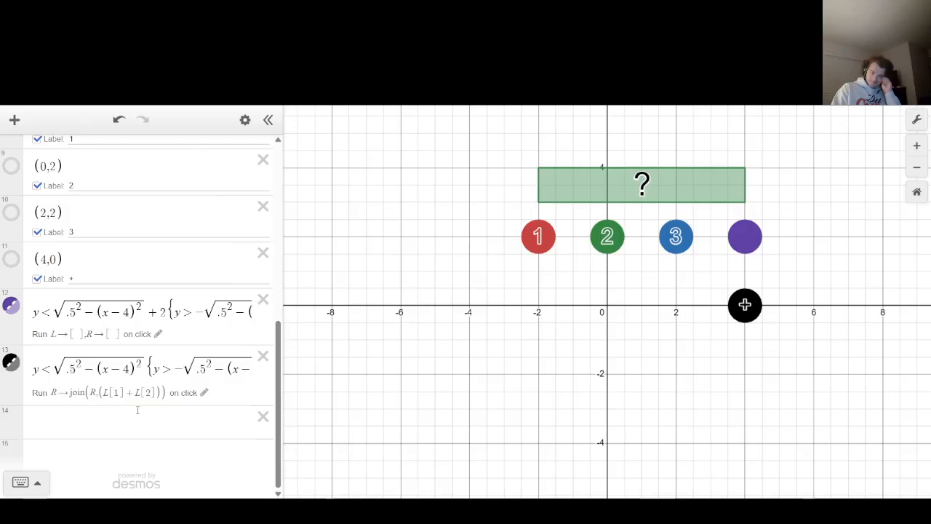
# Hide the black circle and turn off the + label of the point (4,0).
pyautogui.click(11, 362)
pyautogui.scroll(1, 55, 357)
pyautogui.scroll(1, 55, 356)
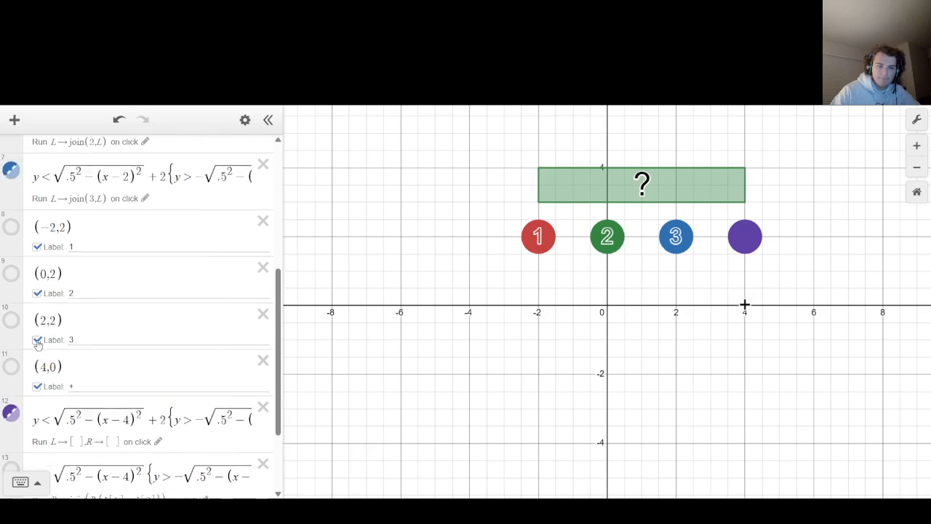
pyautogui.click(12, 378)
pyautogui.scroll(-1, 15, 321)
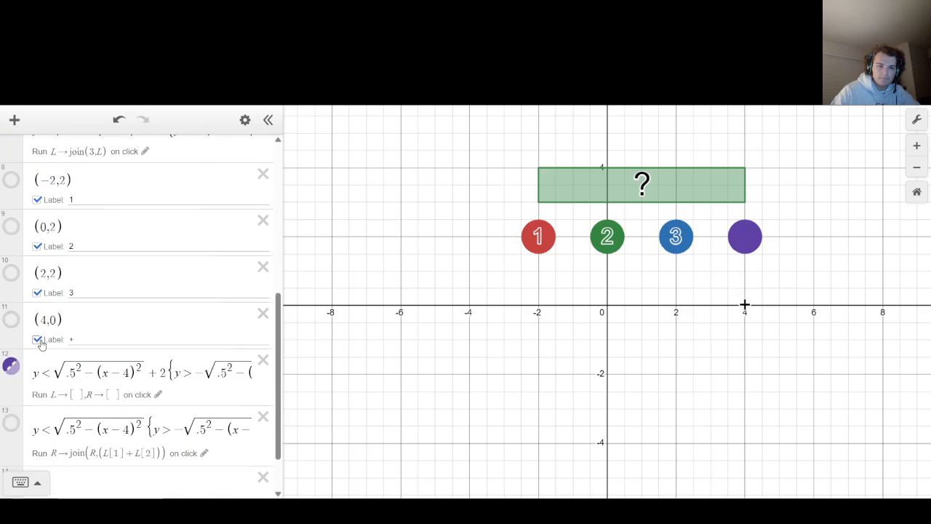
pyautogui.click(37, 339)
# Add 1 and 2 to list L with the numbered circles and check the list's order.
pyautogui.scroll(5, 108, 333)
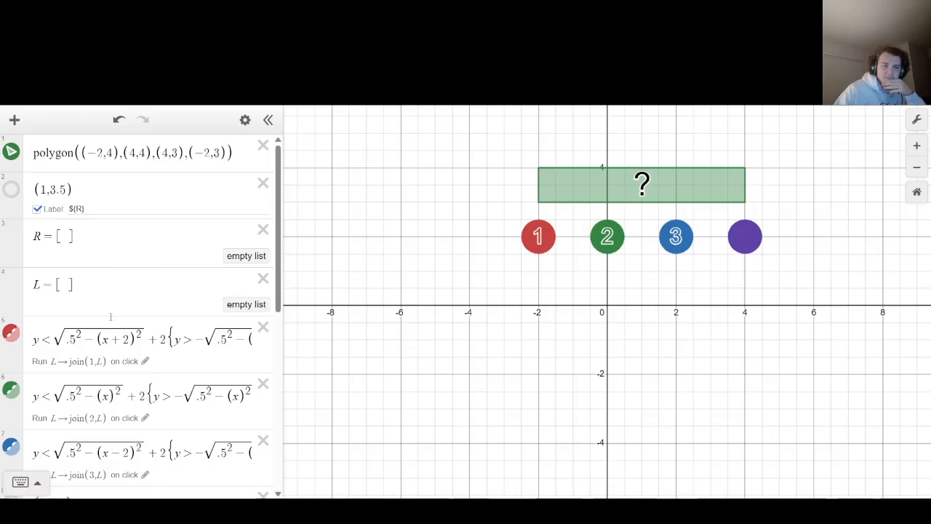
pyautogui.scroll(-5, 108, 333)
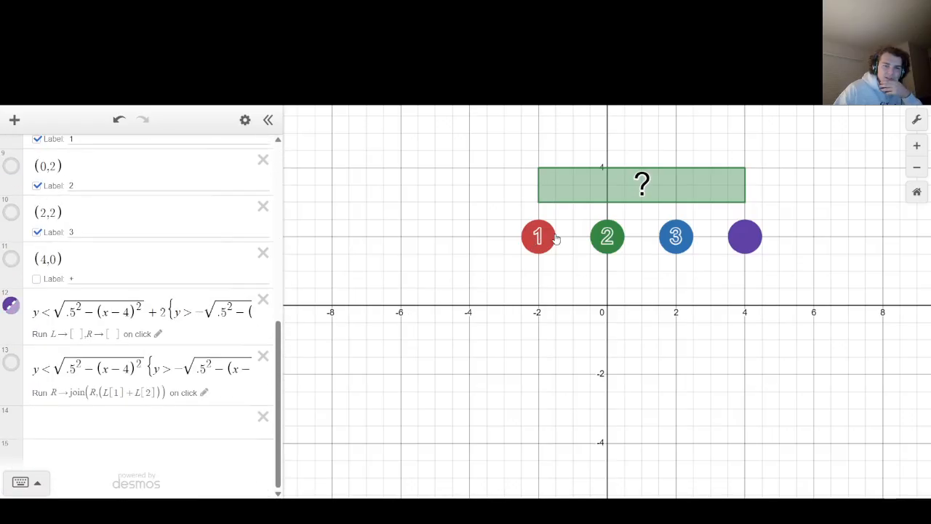
pyautogui.scroll(1, 82, 306)
pyautogui.scroll(5, 82, 306)
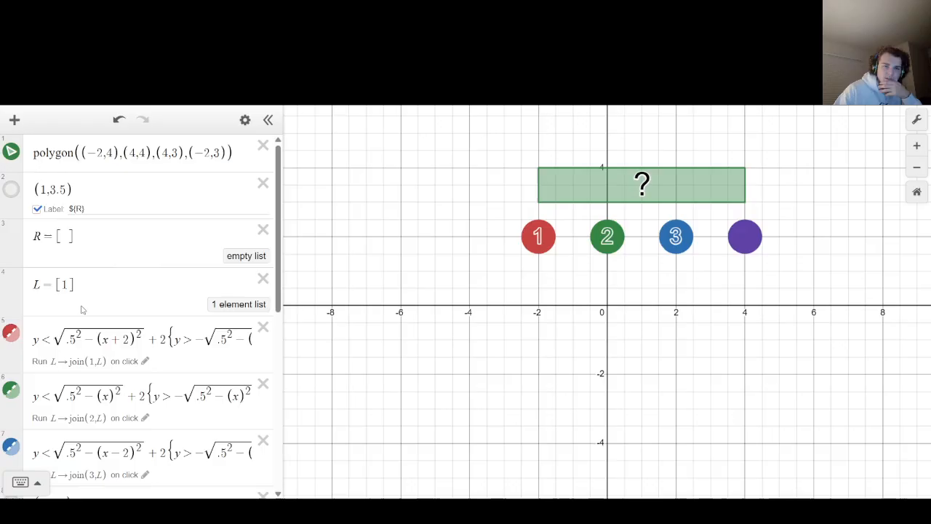
pyautogui.click(608, 237)
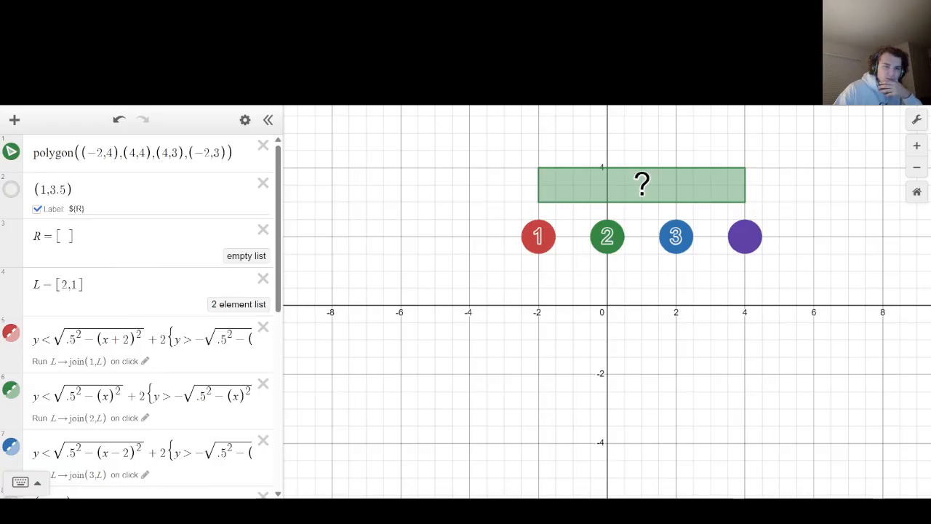
# Insert a new expression below list L containing 10^length(L).
pyautogui.click(118, 289)
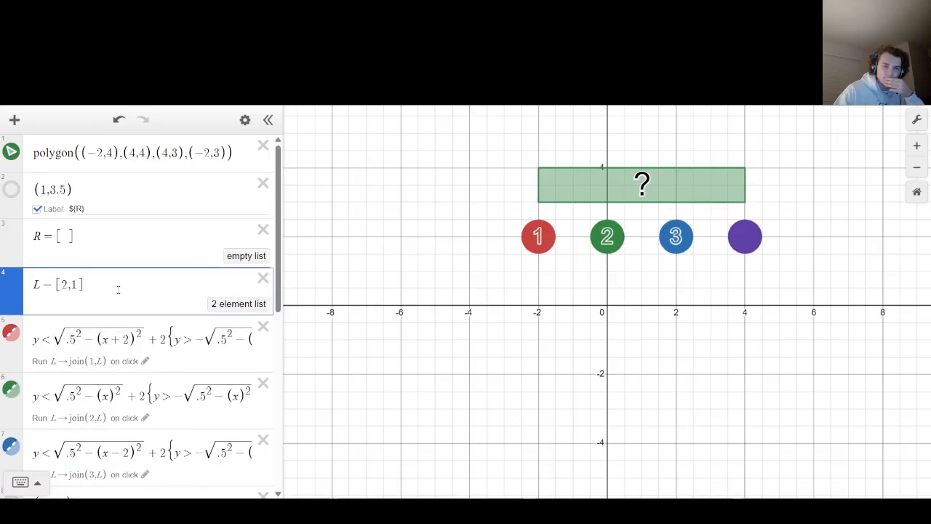
pyautogui.press('Return')
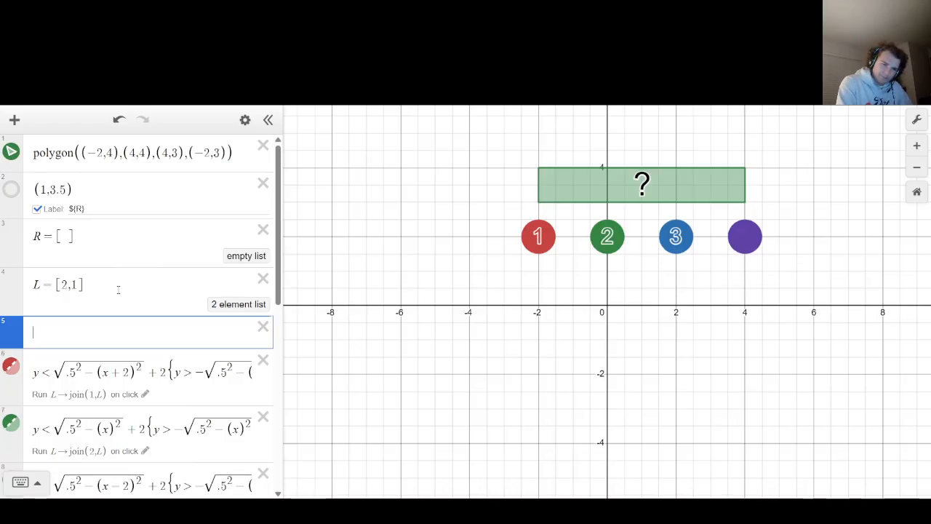
pyautogui.write('10^le')
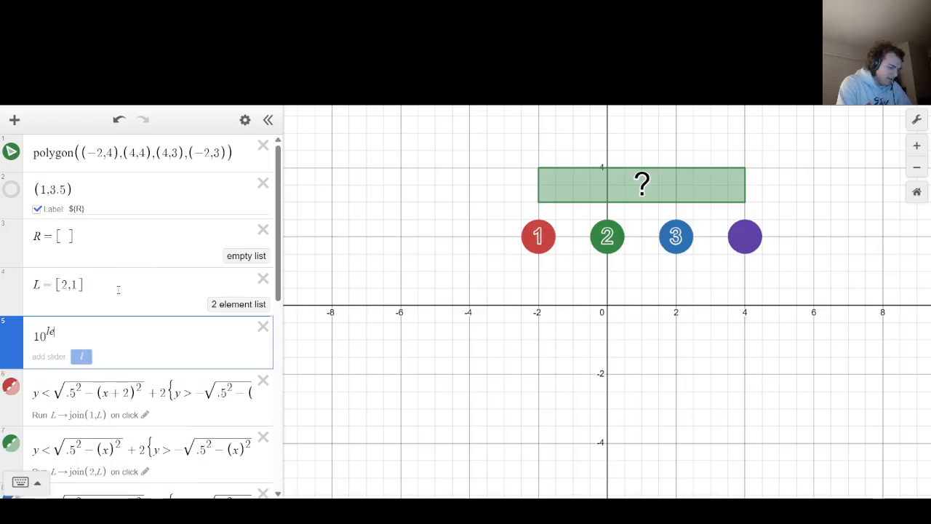
pyautogui.write('ngth(')
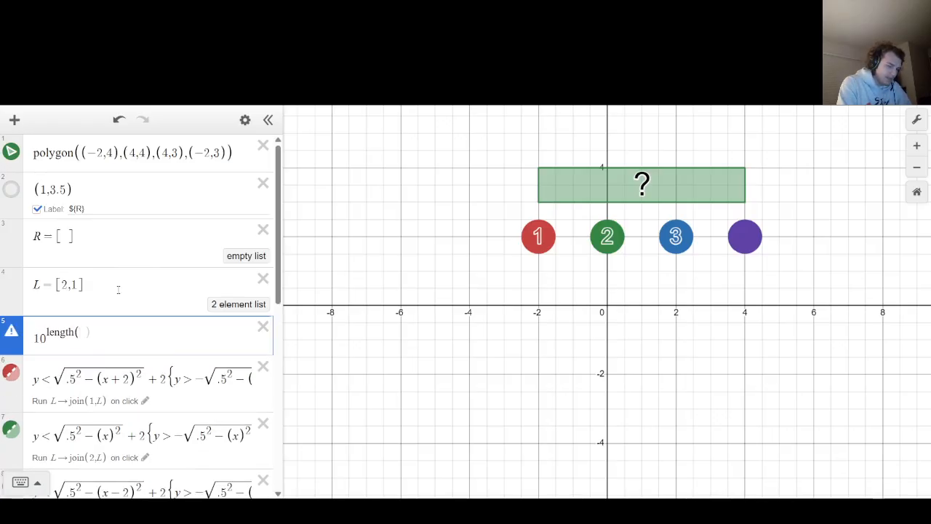
pyautogui.write('L)')
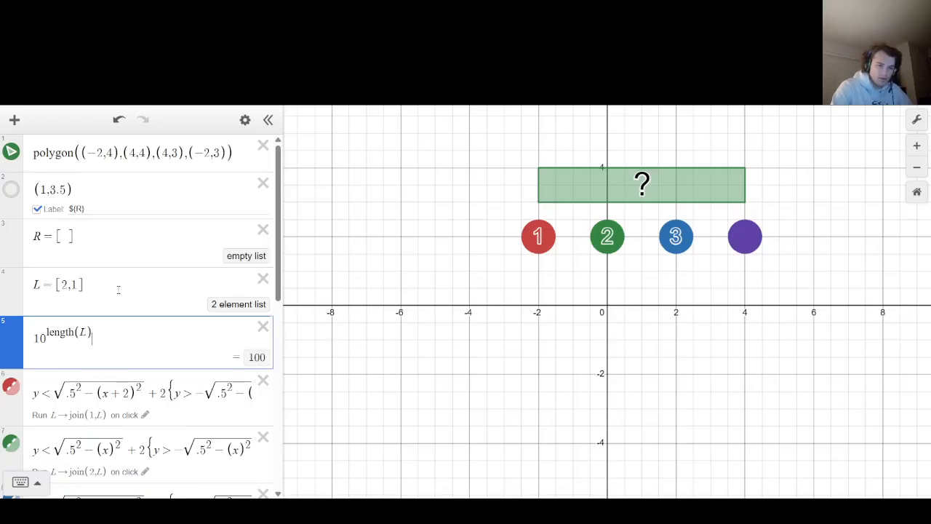
# Multiply the power in the new expression by L[length(L)] and append a plus sign.
pyautogui.press('Right')
pyautogui.write('L')
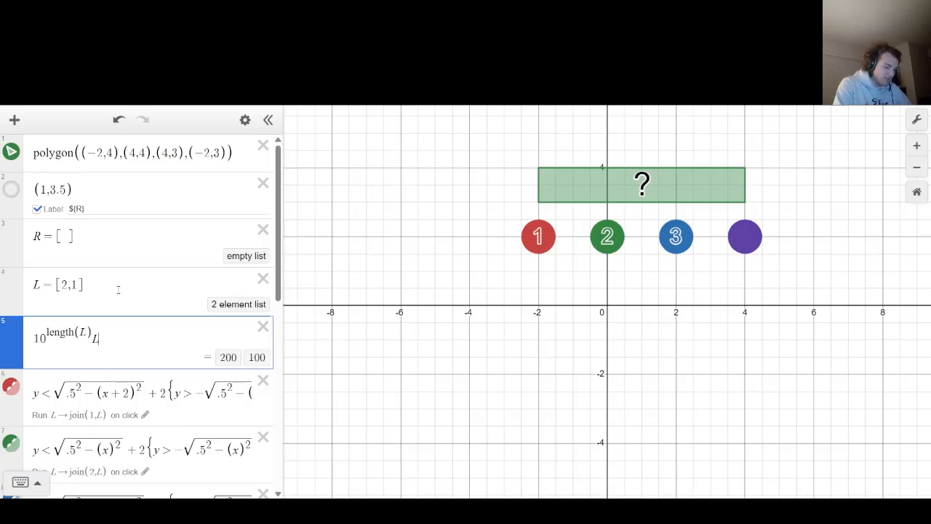
pyautogui.write('[length')
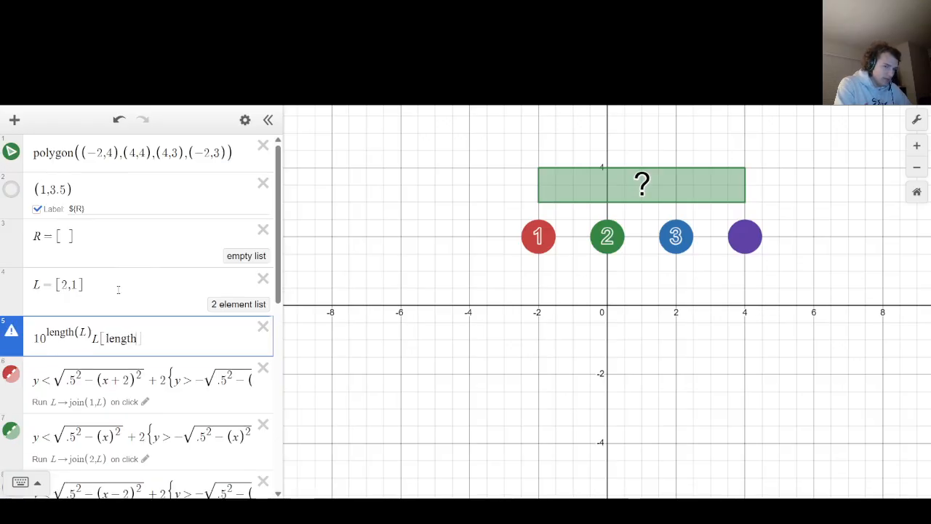
pyautogui.write('(')
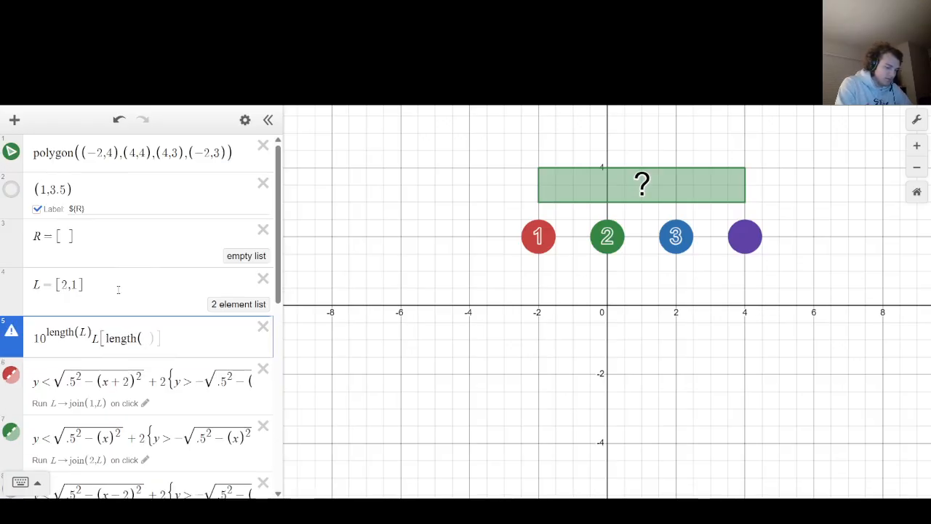
pyautogui.write('L)')
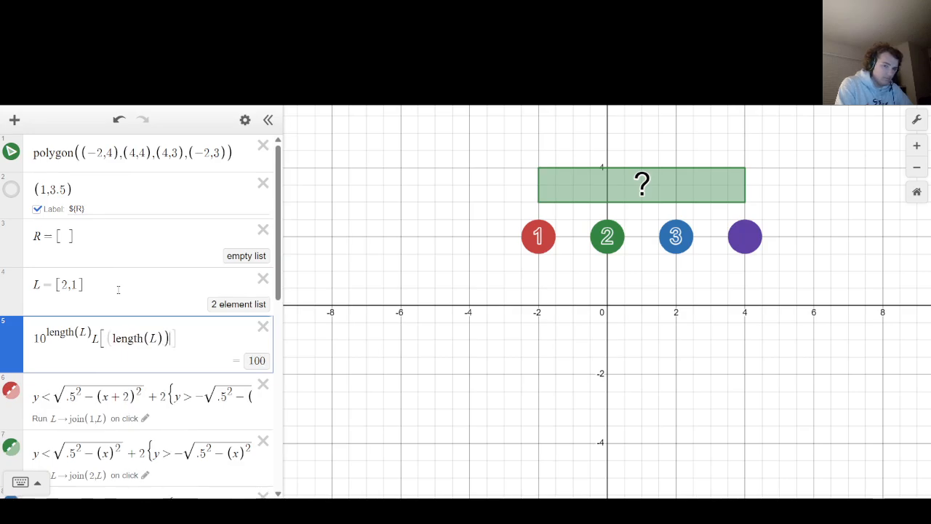
pyautogui.write(']+')
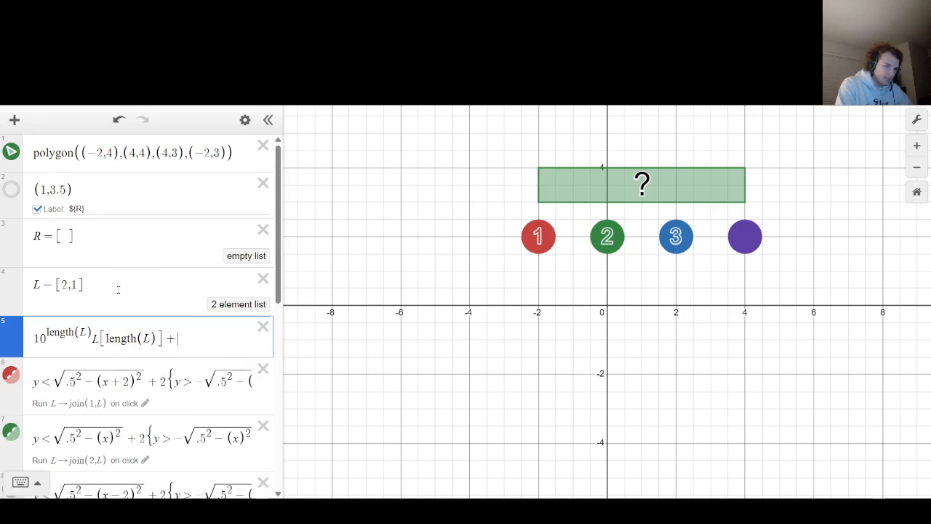
# Add the second power term 10^(length(L-1)) to the expression.
pyautogui.write('10^(')
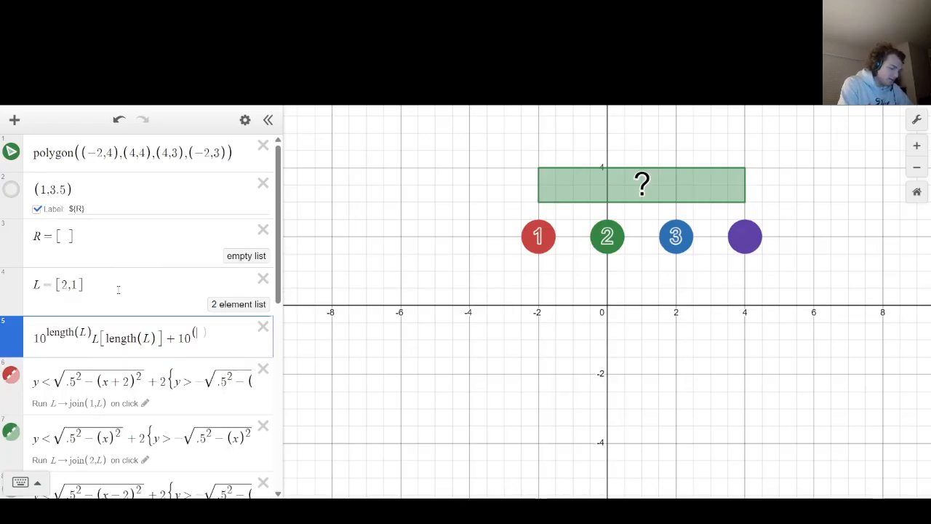
pyautogui.write('length(L-')
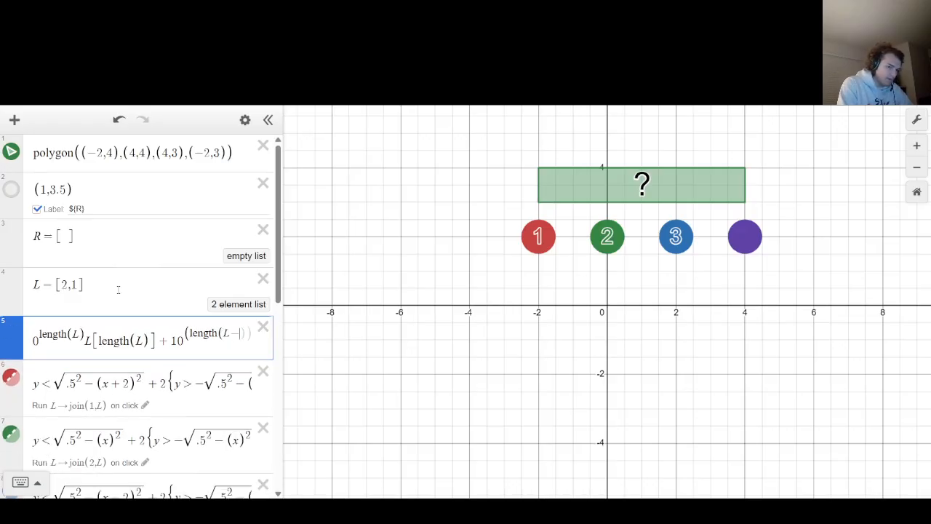
pyautogui.write('1)')
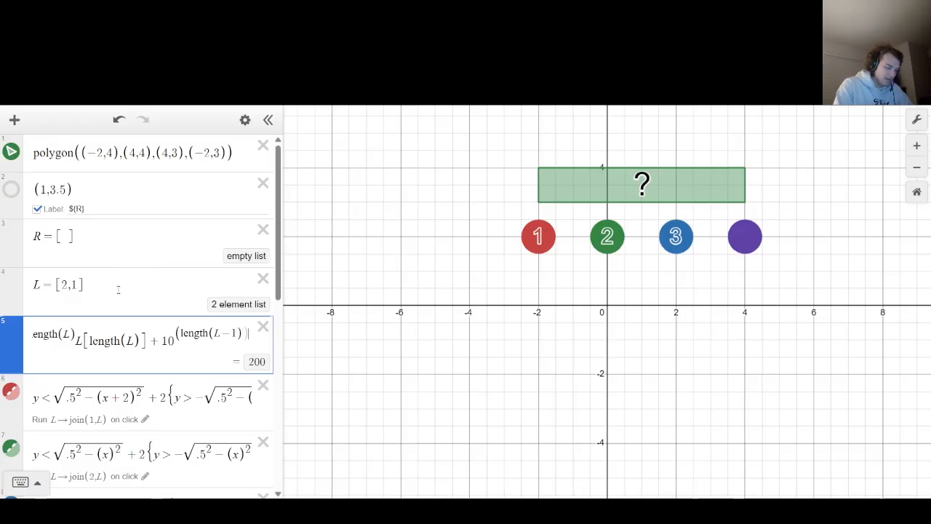
pyautogui.write('L[l')
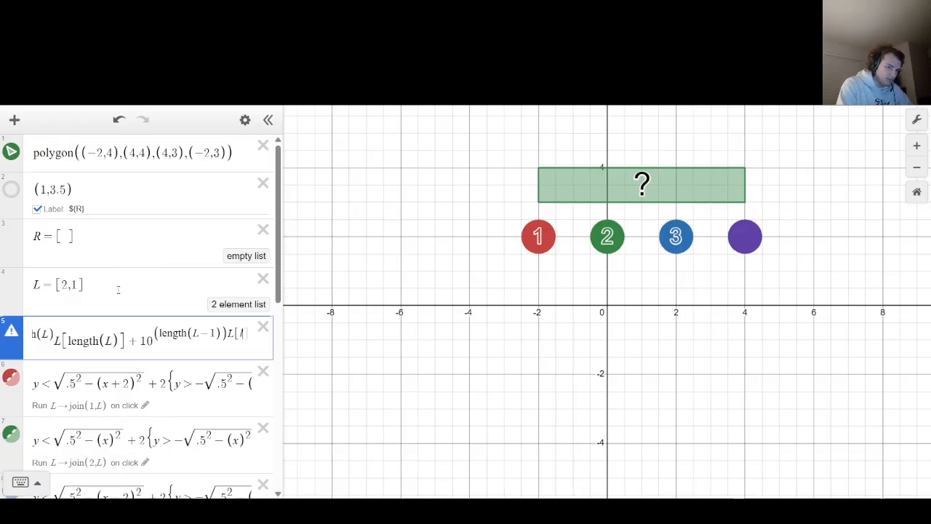
pyautogui.write('ength(L')
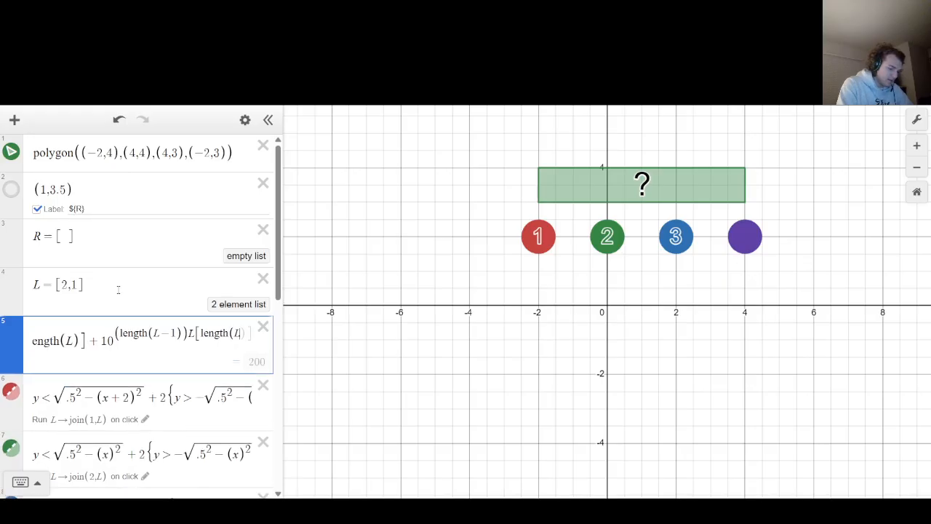
pyautogui.write('-1')
pyautogui.press('BackSpace')
pyautogui.press('BackSpace')
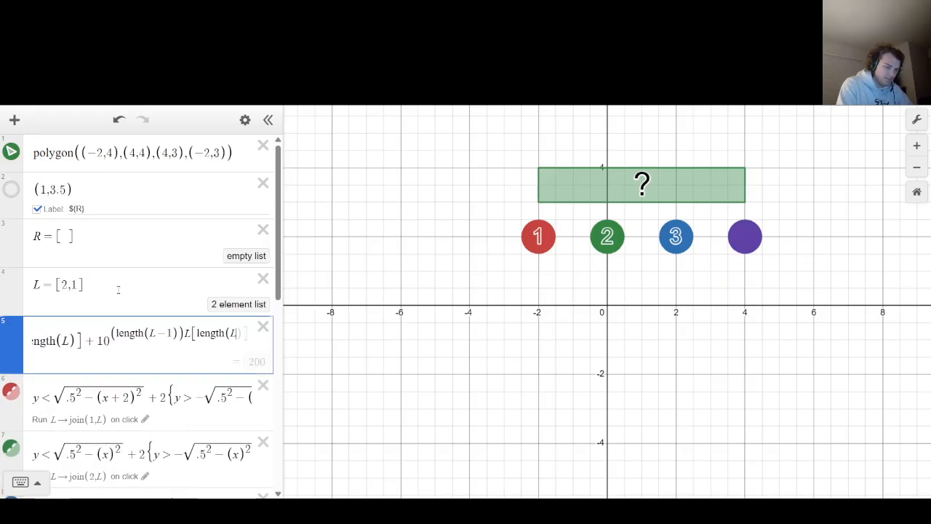
pyautogui.press('Right')
pyautogui.write('-1')
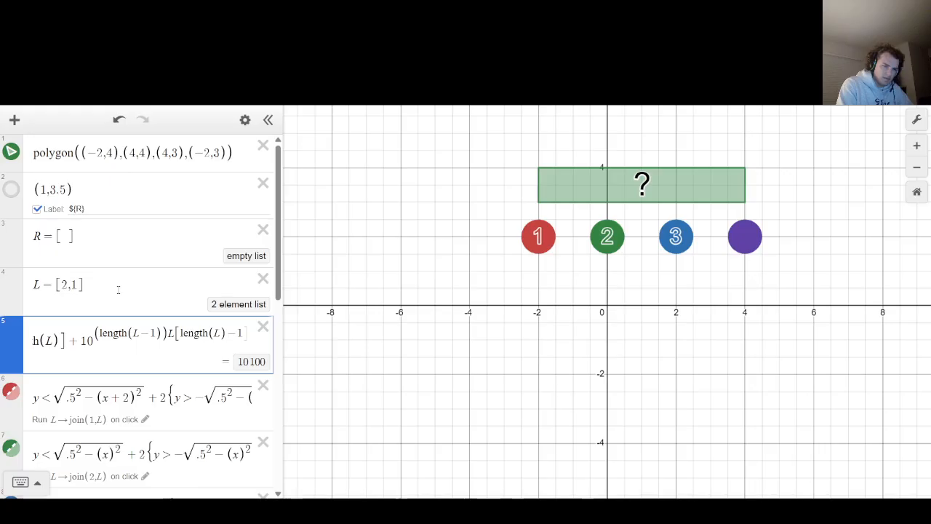
pyautogui.press('BackSpace')
pyautogui.press('BackSpace')
pyautogui.press('BackSpace')
pyautogui.press('BackSpace')
pyautogui.press('BackSpace')
pyautogui.press('BackSpace')
pyautogui.press('BackSpace')
pyautogui.press('BackSpace')
pyautogui.press('BackSpace')
pyautogui.press('BackSpace')
pyautogui.press('BackSpace')
pyautogui.press('BackSpace')
pyautogui.press('BackSpace')
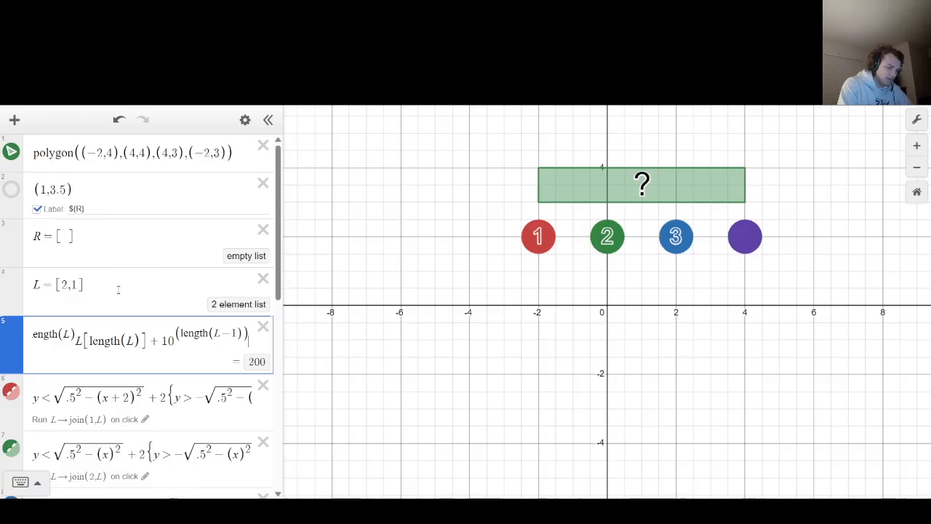
# Multiply the second power term in the expression below list L by (L[length(L)-1]).
pyautogui.write('(')
pyautogui.write('L[Len')
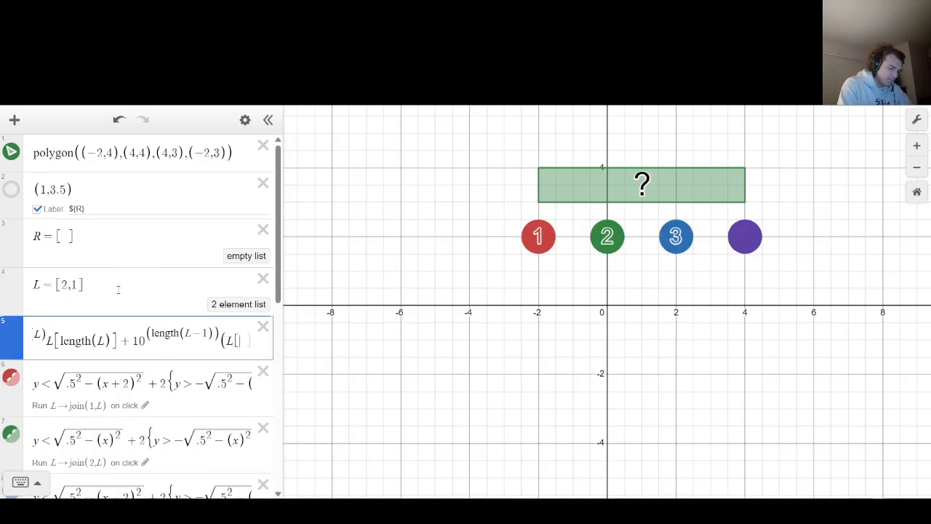
pyautogui.press('BackSpace')
pyautogui.press('BackSpace')
pyautogui.press('BackSpace')
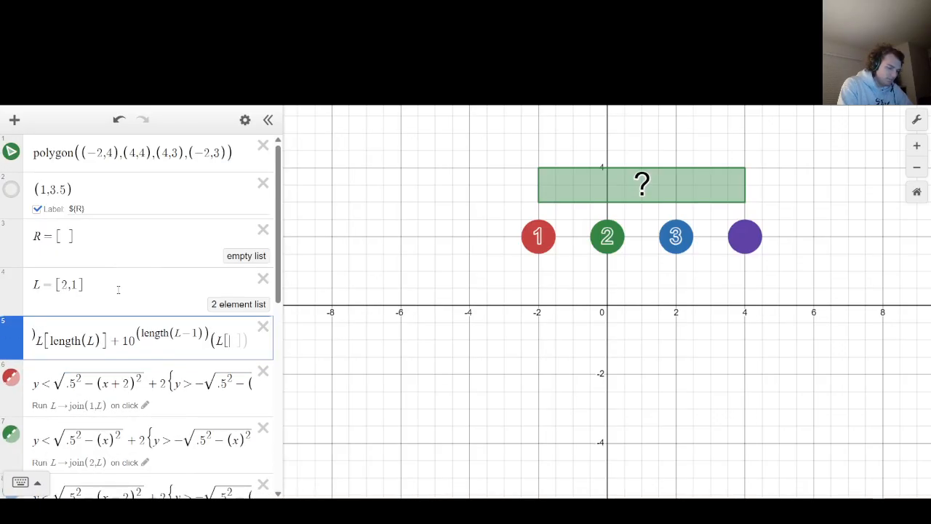
pyautogui.write('length(L)')
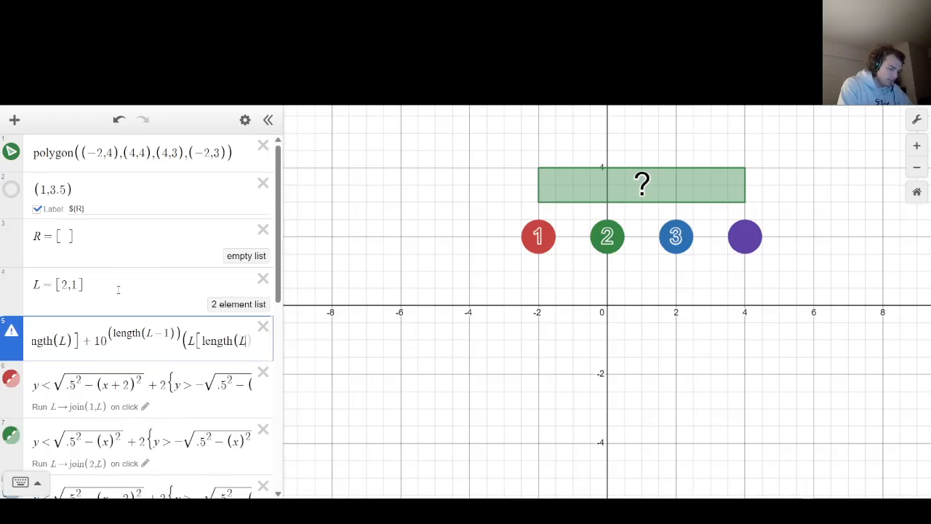
pyautogui.write('-1')
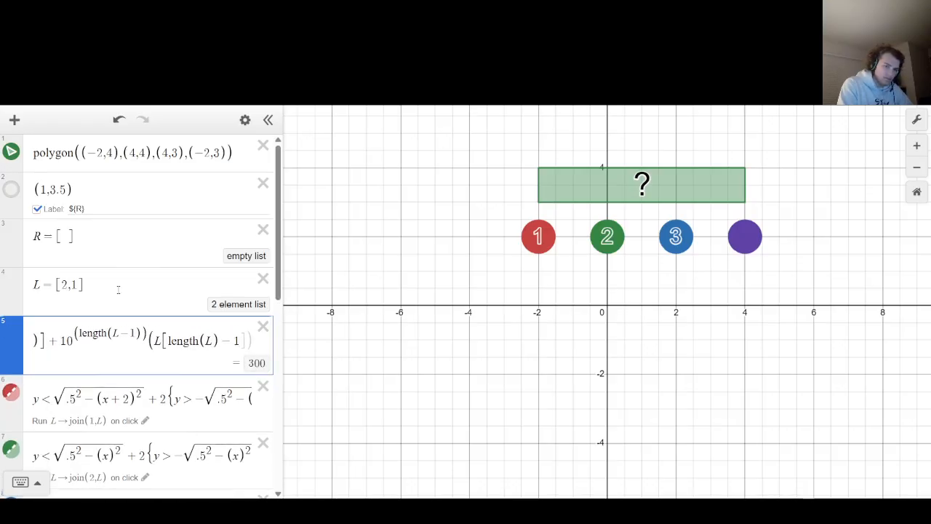
pyautogui.write(')')
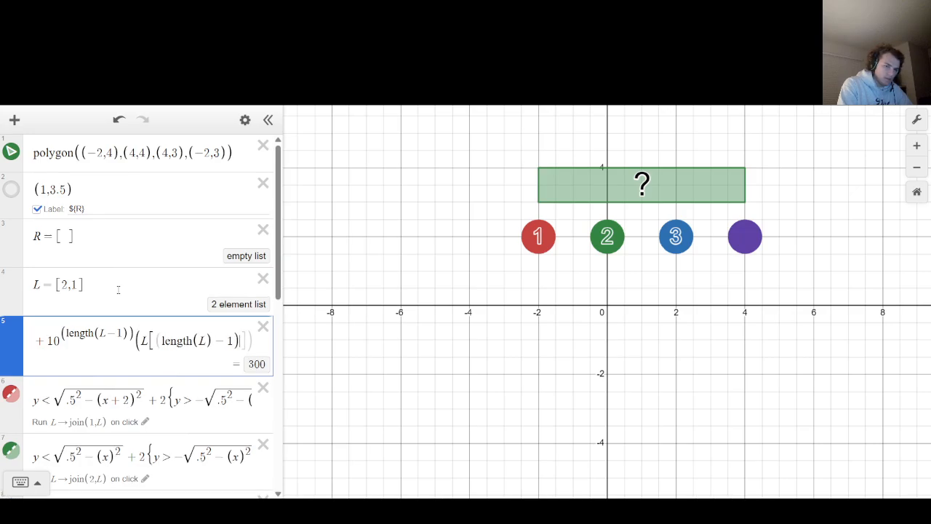
pyautogui.press('BackSpace')
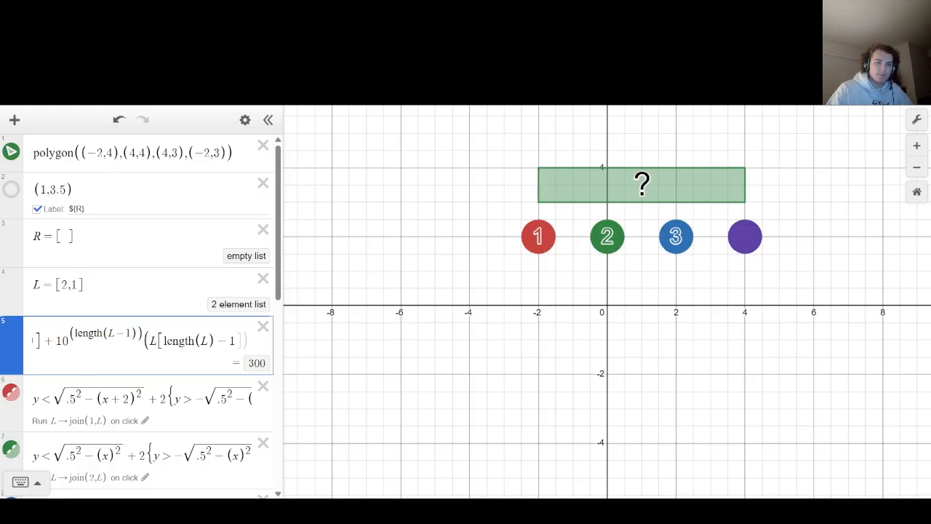
# Correct the second power's exponent so the subtraction is outside the function: length(L)-1.
pyautogui.press('BackSpace')
pyautogui.press('BackSpace')
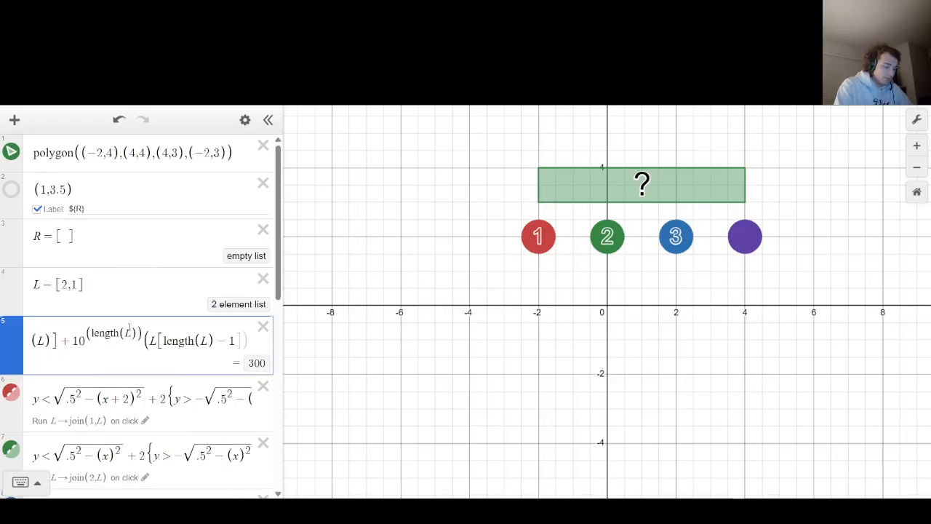
pyautogui.write(')-1')
pyautogui.press('Right')
pyautogui.press('Right')
pyautogui.press('Right')
pyautogui.press('Right')
pyautogui.press('Right')
pyautogui.press('Right')
pyautogui.press('Right')
pyautogui.press('Right')
pyautogui.press('Right')
pyautogui.press('Right')
pyautogui.press('Right')
pyautogui.press('Right')
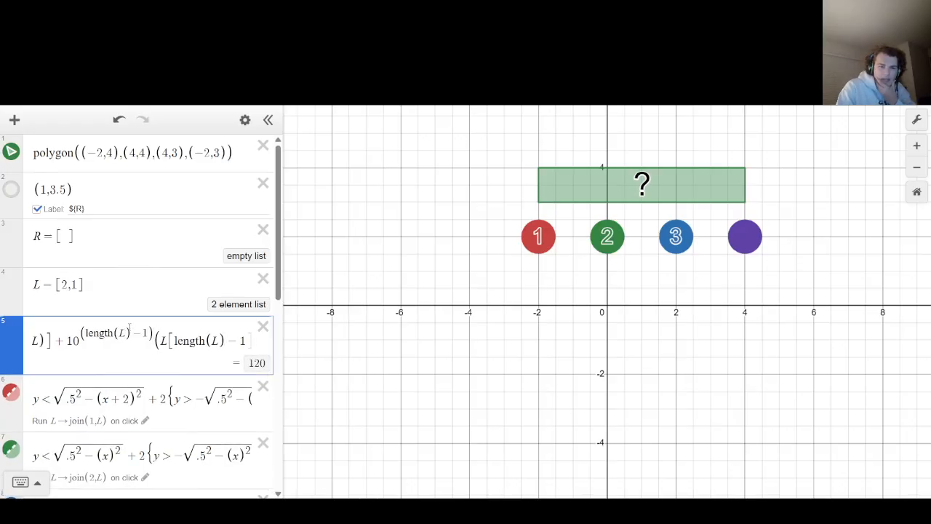
# Change the first power's exponent to the parenthesised (length(L)-1).
pyautogui.press('Left')
pyautogui.press('Left')
pyautogui.press('Left')
pyautogui.press('Left')
pyautogui.press('Left')
pyautogui.press('Left')
pyautogui.press('Left')
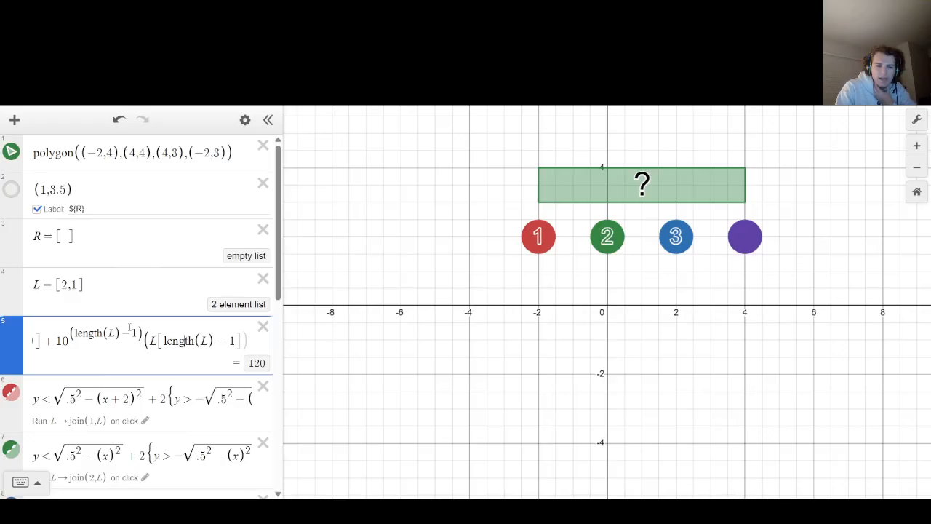
pyautogui.press('Left')
pyautogui.press('Left')
pyautogui.press('Left')
pyautogui.press('Left')
pyautogui.press('Left')
pyautogui.press('Left')
pyautogui.press('Left')
pyautogui.press('Left')
pyautogui.press('Left')
pyautogui.press('Left')
pyautogui.press('Left')
pyautogui.press('Left')
pyautogui.press('Left')
pyautogui.press('Left')
pyautogui.press('Left')
pyautogui.press('Left')
pyautogui.press('Left')
pyautogui.press('Left')
pyautogui.press('Left')
pyautogui.press('Left')
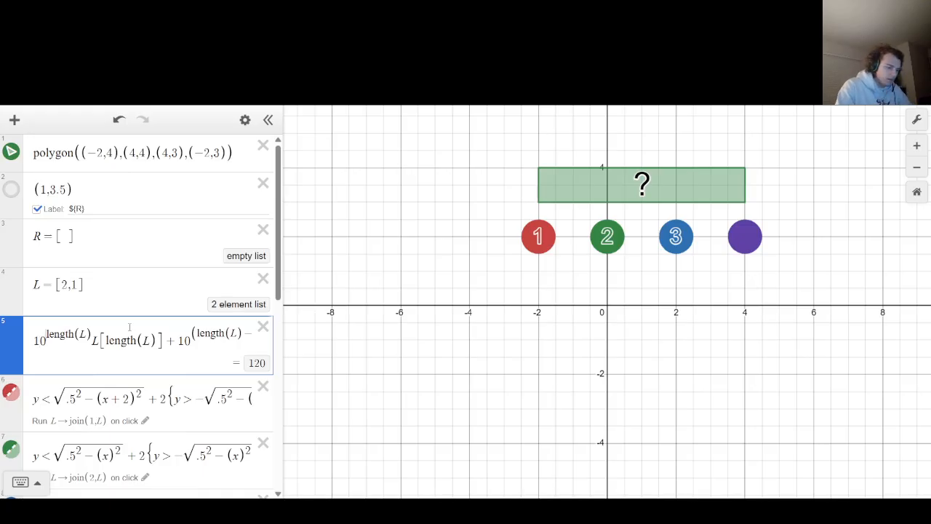
pyautogui.write('(')
pyautogui.press('Right')
pyautogui.press('Right')
pyautogui.press('Right')
pyautogui.press('Right')
pyautogui.press('Right')
pyautogui.press('Right')
pyautogui.press('Right')
pyautogui.press('Right')
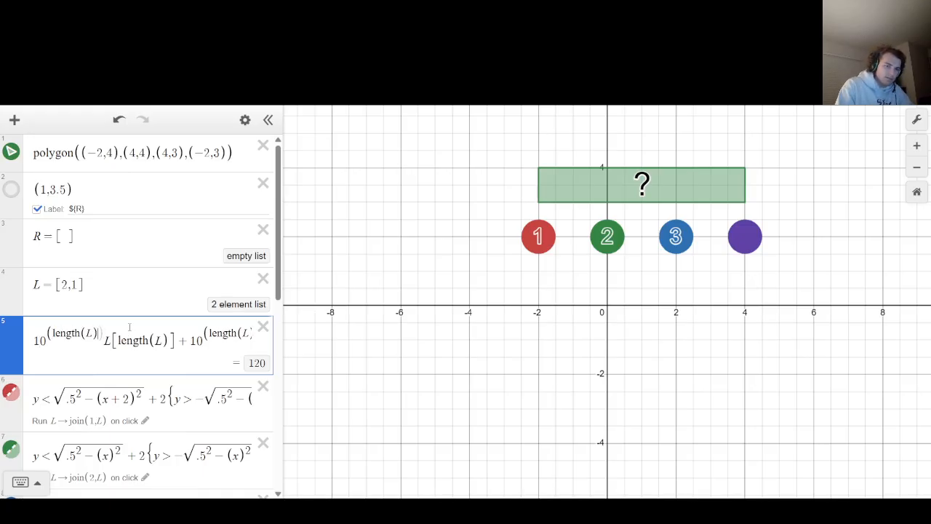
pyautogui.write('-1')
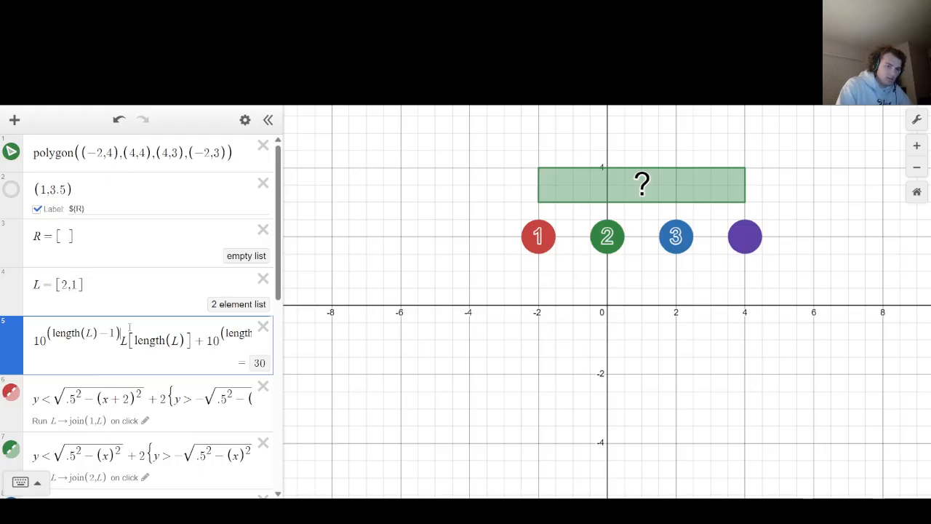
# Set the second power's exponent to length(L)-2.
pyautogui.press('Right')
pyautogui.press('Right')
pyautogui.press('Right')
pyautogui.press('Right')
pyautogui.press('Right')
pyautogui.press('Right')
pyautogui.press('Right')
pyautogui.press('Right')
pyautogui.press('Right')
pyautogui.press('Right')
pyautogui.press('Right')
pyautogui.press('Right')
pyautogui.press('Right')
pyautogui.press('Right')
pyautogui.press('Right')
pyautogui.press('Right')
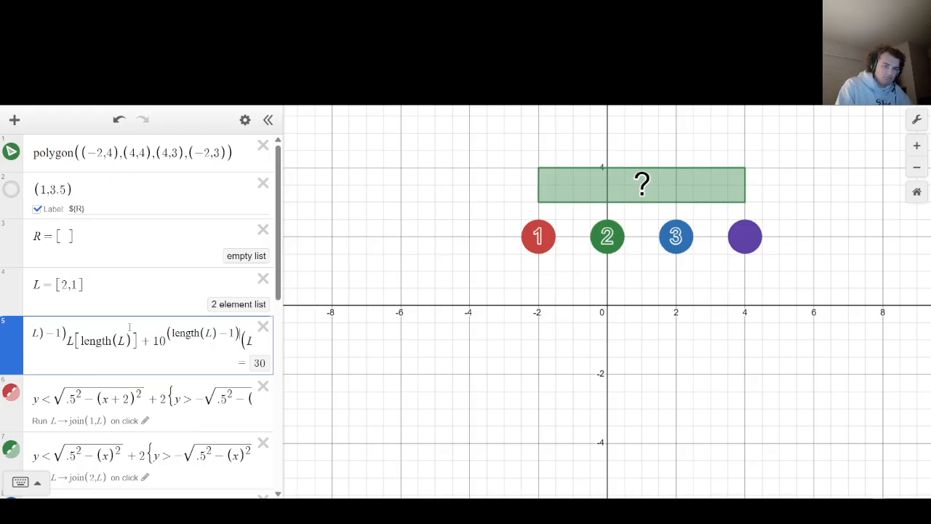
pyautogui.press('BackSpace')
pyautogui.write('2')
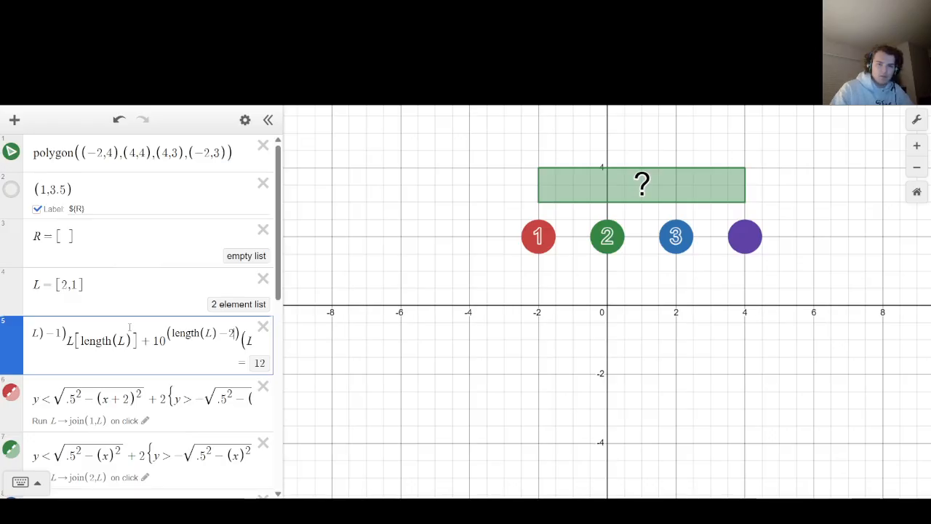
# Append a copy of the second term as a third term, with index length(L)-2 and exponent length(L)-3.
pyautogui.moveTo(152, 342); pyautogui.dragTo(399, 342)
pyautogui.press('Right')
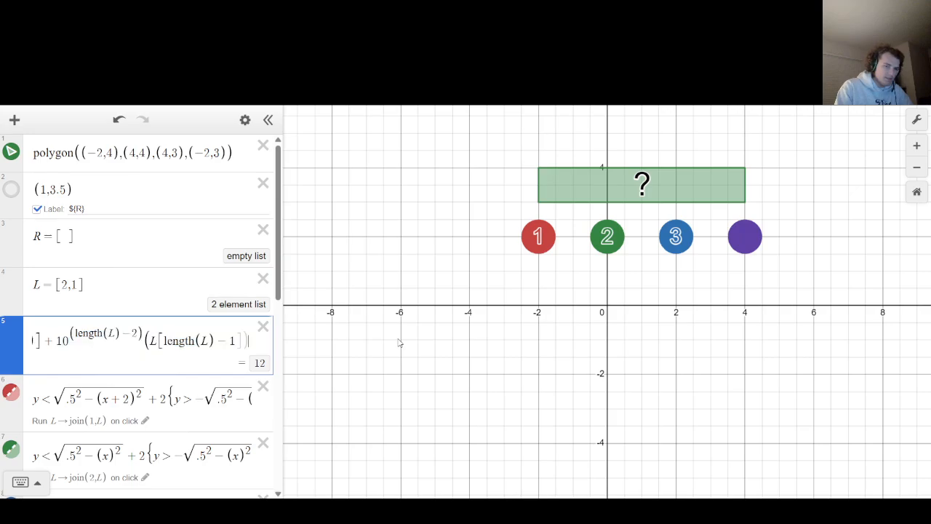
pyautogui.write(') − 2)')
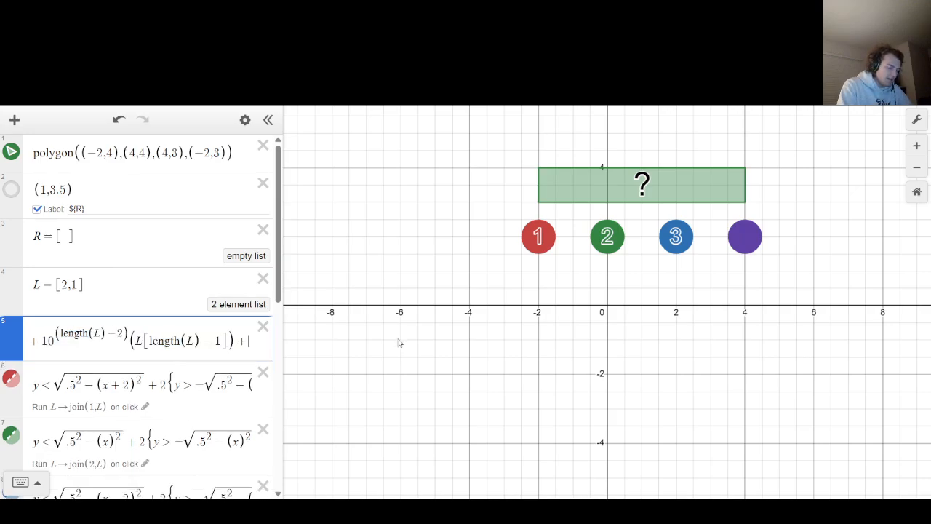
pyautogui.press('BackSpace')
pyautogui.write('2')
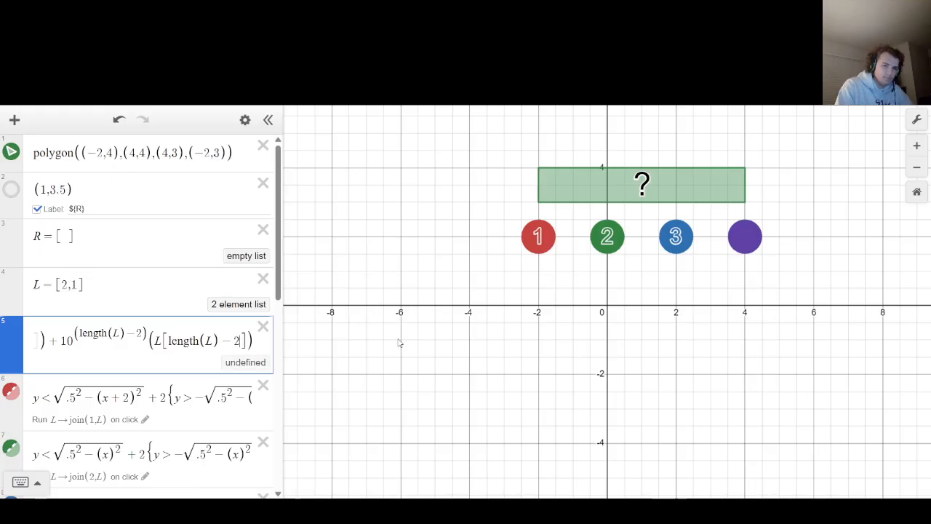
pyautogui.press('Left')
pyautogui.press('Left')
pyautogui.press('Left')
pyautogui.press('Left')
pyautogui.press('Left')
pyautogui.press('Left')
pyautogui.press('Left')
pyautogui.press('Left')
pyautogui.press('Left')
pyautogui.press('Left')
pyautogui.press('Left')
pyautogui.press('Left')
pyautogui.press('Left')
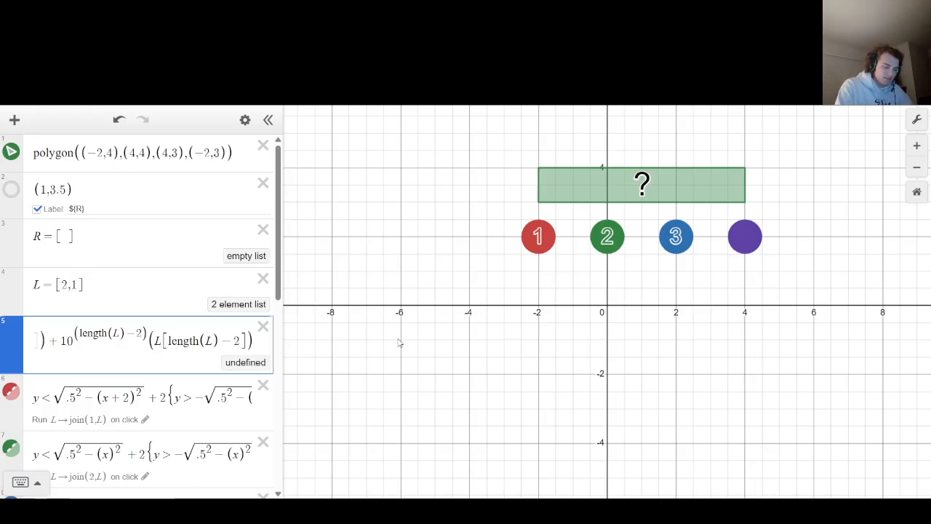
pyautogui.press('BackSpace')
pyautogui.write('3')
# Test the digit expression by adding 3 to list L, resetting the list, and adding 1, 3 and 2 with the circles.
pyautogui.click(676, 236)
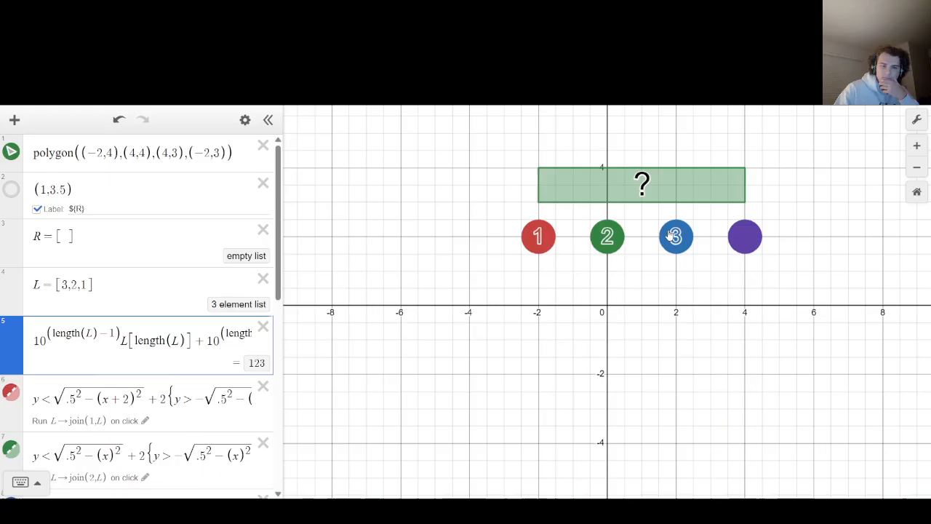
pyautogui.click(757, 240)
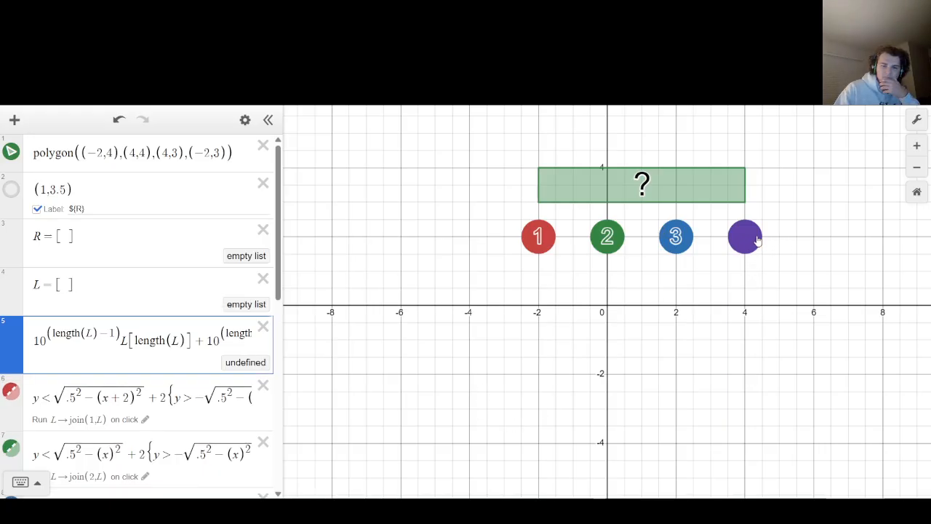
pyautogui.click(546, 247)
pyautogui.click(664, 243)
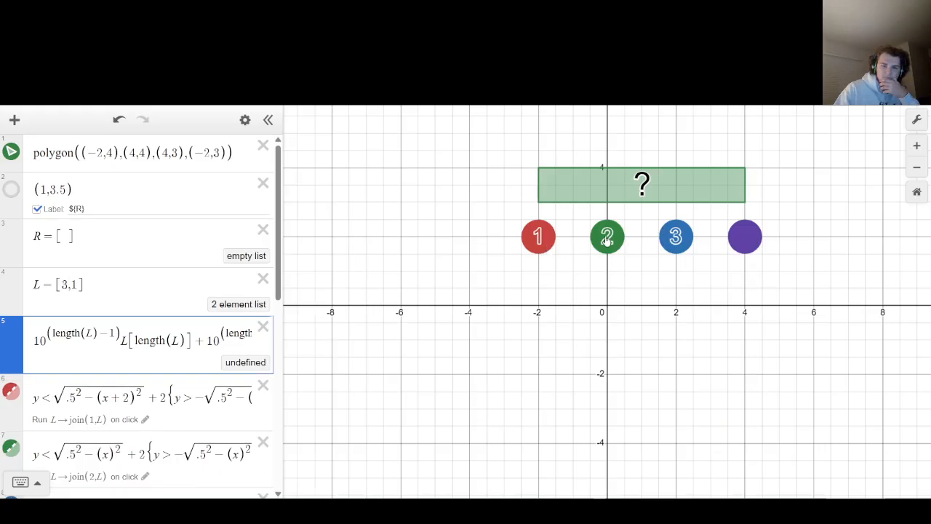
pyautogui.click(607, 241)
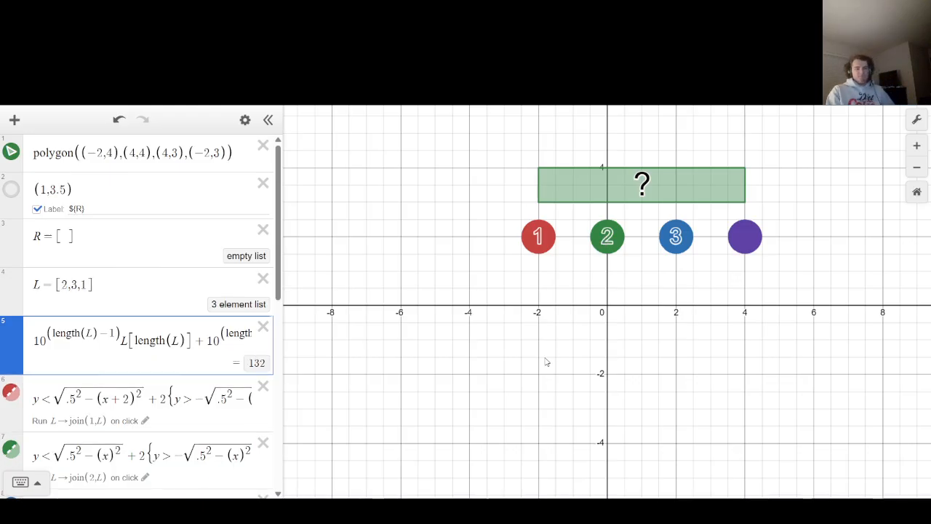
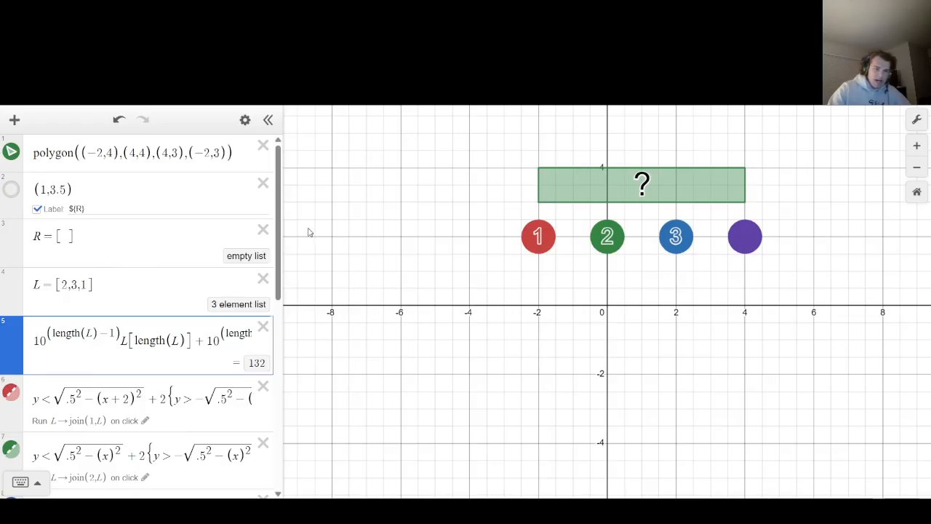
# Insert a new expression below list L containing the sum of 10^n from n=1 to length(L).
pyautogui.click(145, 279)
pyautogui.press('Return')
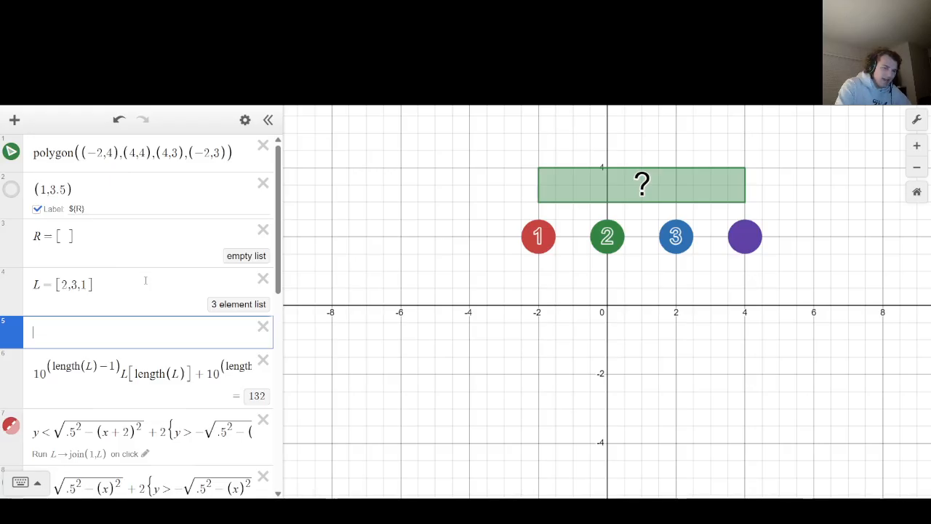
pyautogui.write('sum')
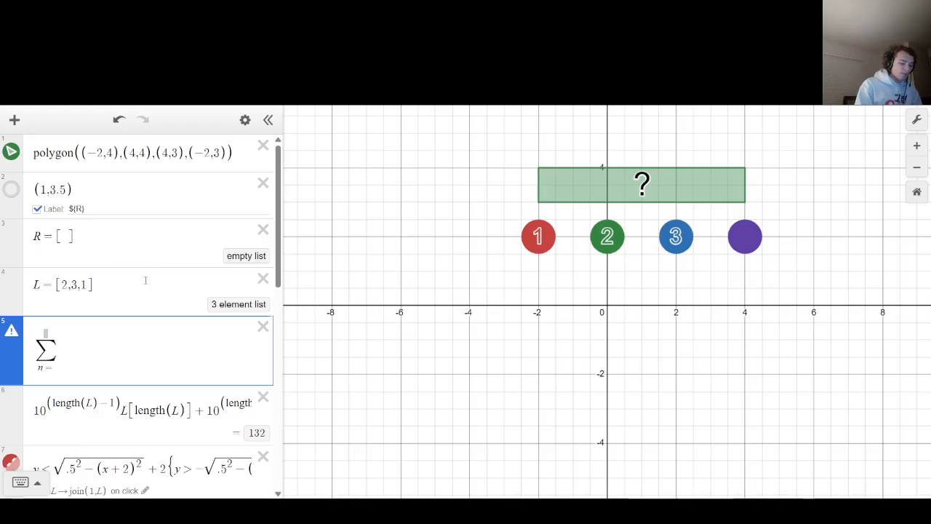
pyautogui.write('1')
pyautogui.press('Up')
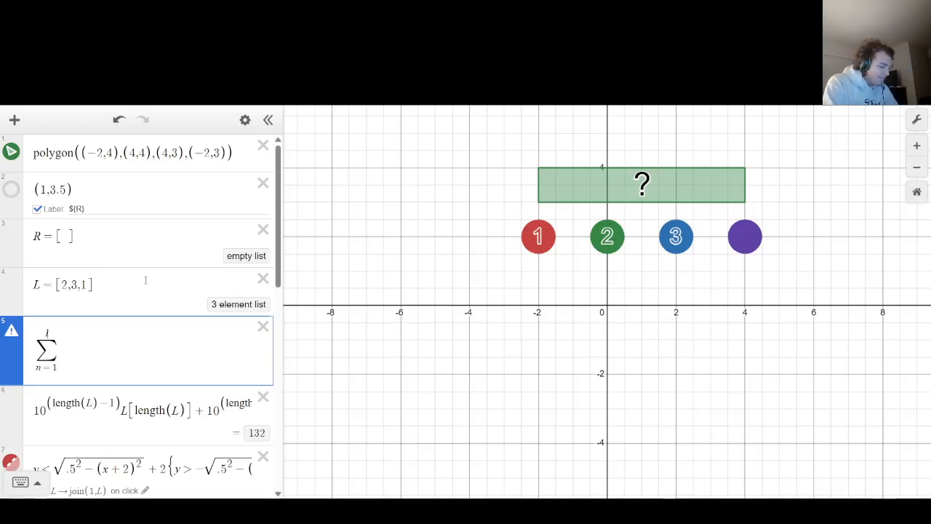
pyautogui.write('l')
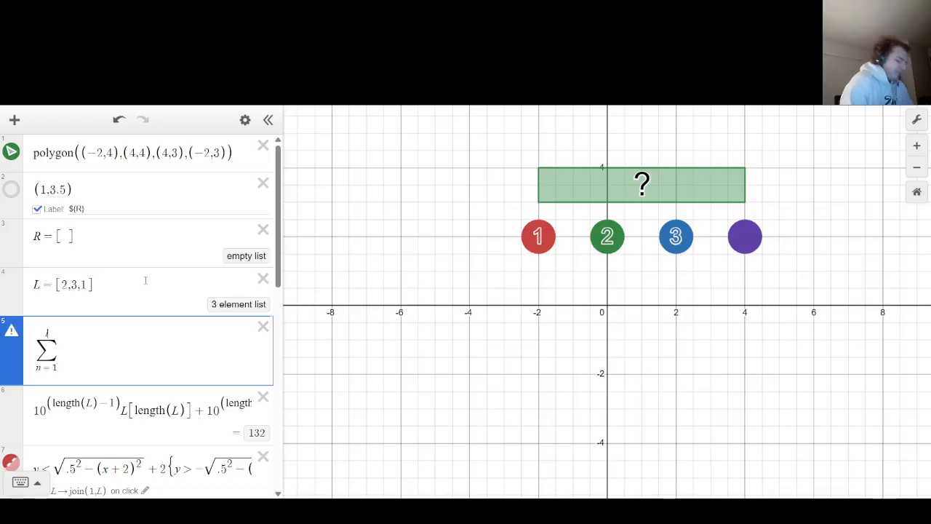
pyautogui.write('ength(L)} ')
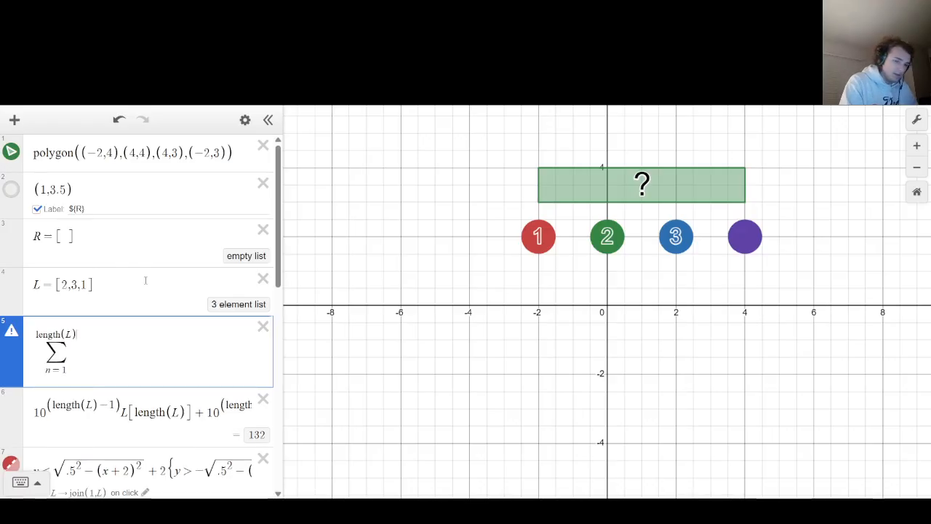
pyautogui.write('10^n')
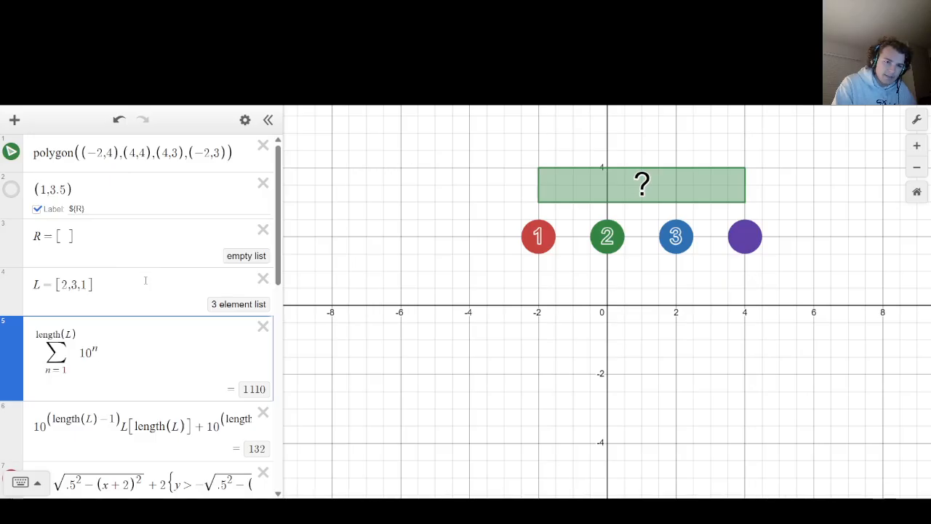
pyautogui.press('Right')
pyautogui.write('length(L)} 10^')
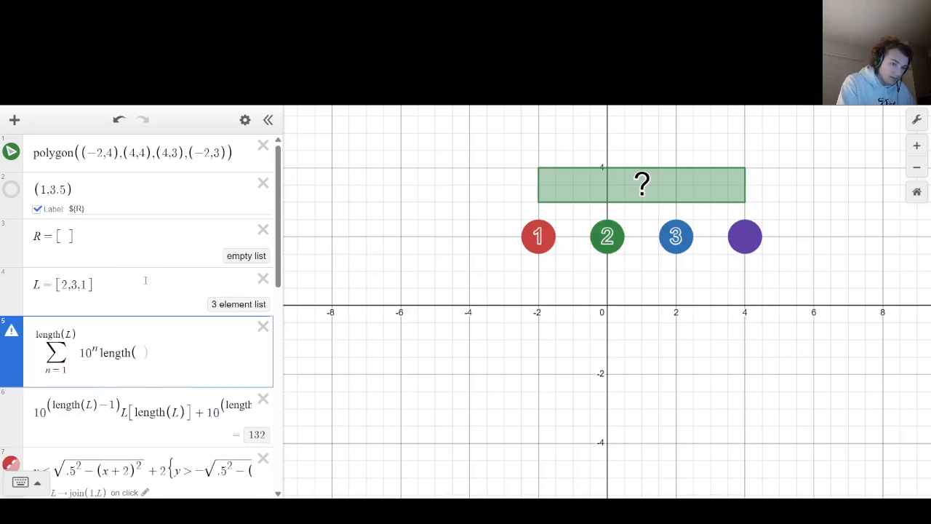
pyautogui.write('n')
pyautogui.press('BackSpace')
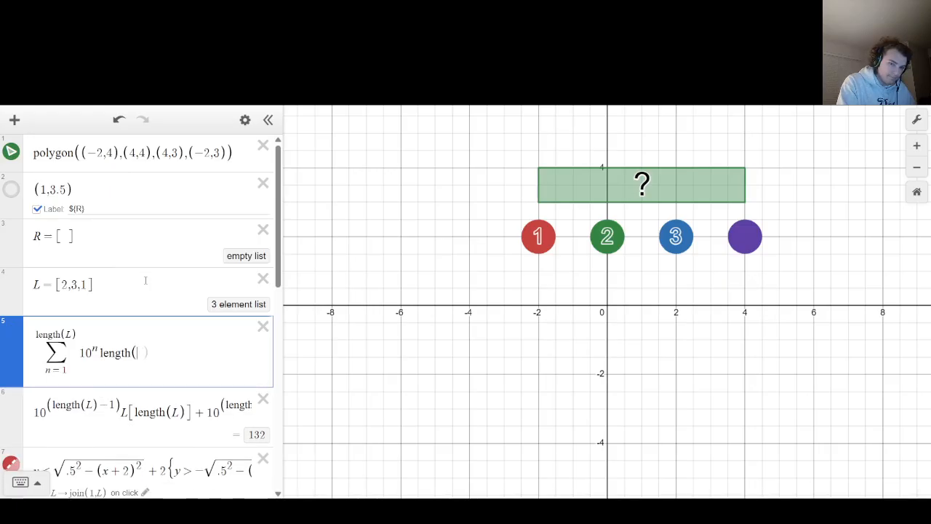
pyautogui.write('L)')
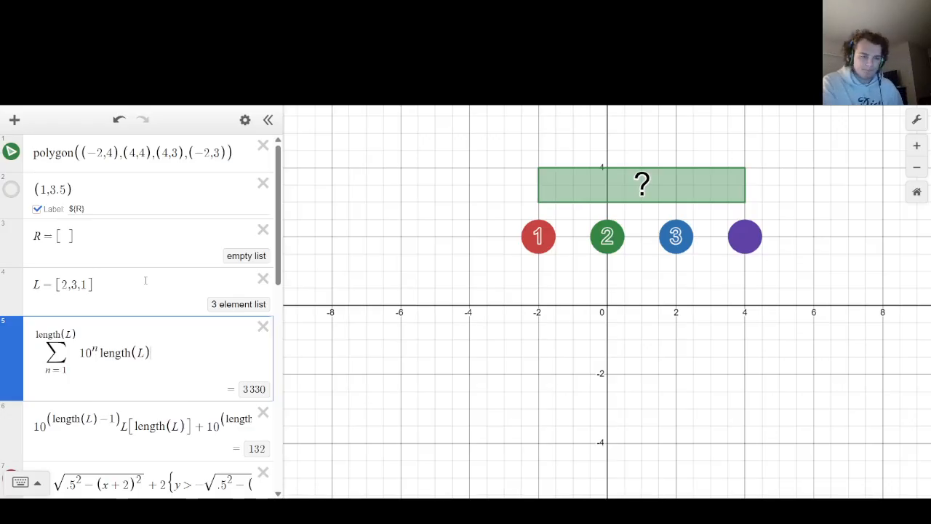
pyautogui.press('BackSpace')
pyautogui.press('BackSpace')
pyautogui.press('BackSpace')
pyautogui.press('BackSpace')
pyautogui.press('BackSpace')
pyautogui.press('BackSpace')
pyautogui.press('BackSpace')
pyautogui.press('BackSpace')
pyautogui.press('BackSpace')
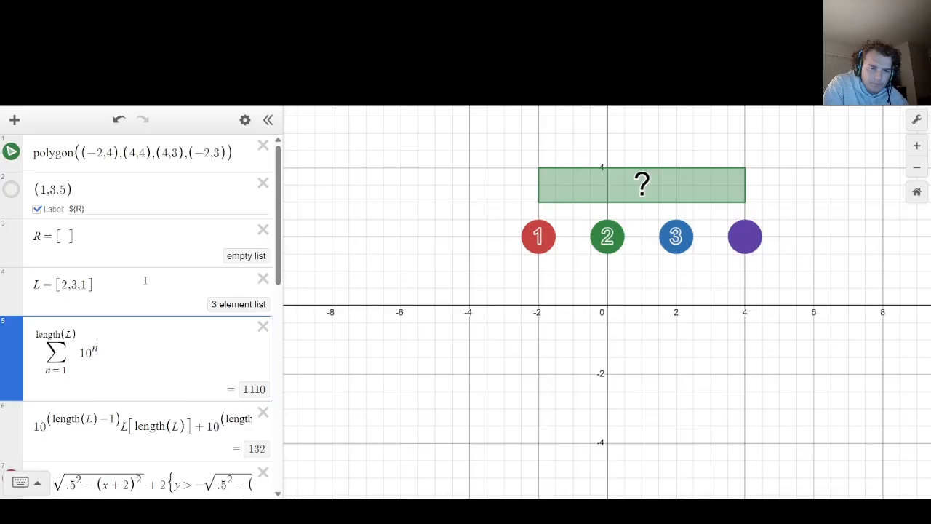
# Change the exponent of 10 in the summation from n to (length(L)-n).
pyautogui.press('Left')
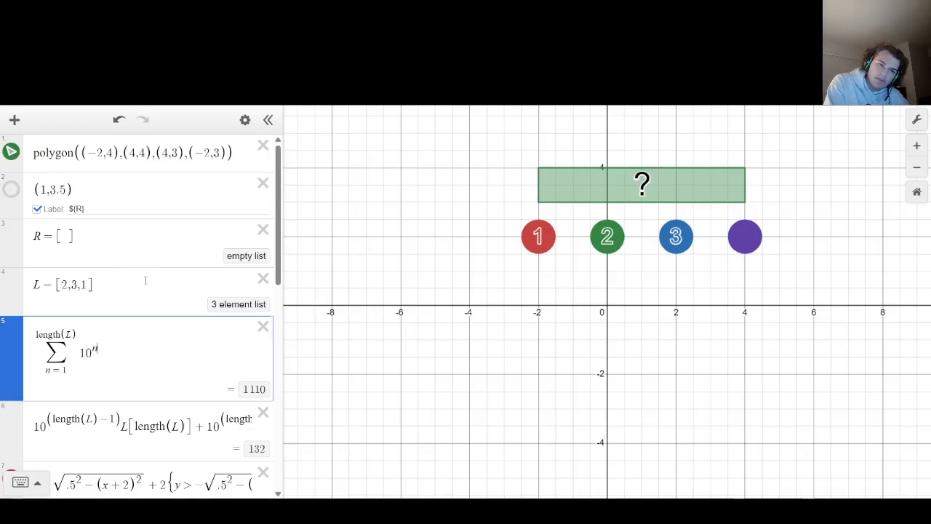
pyautogui.press('Delete')
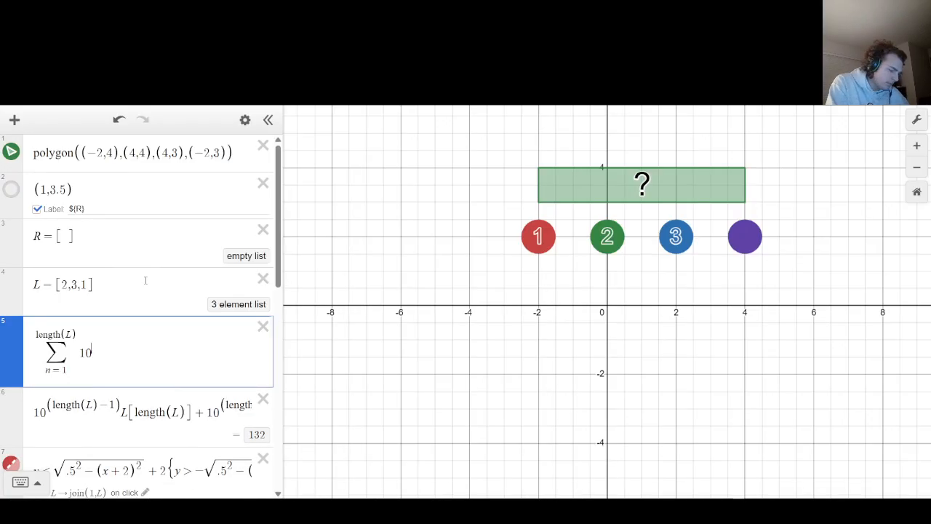
pyautogui.write('length(L')
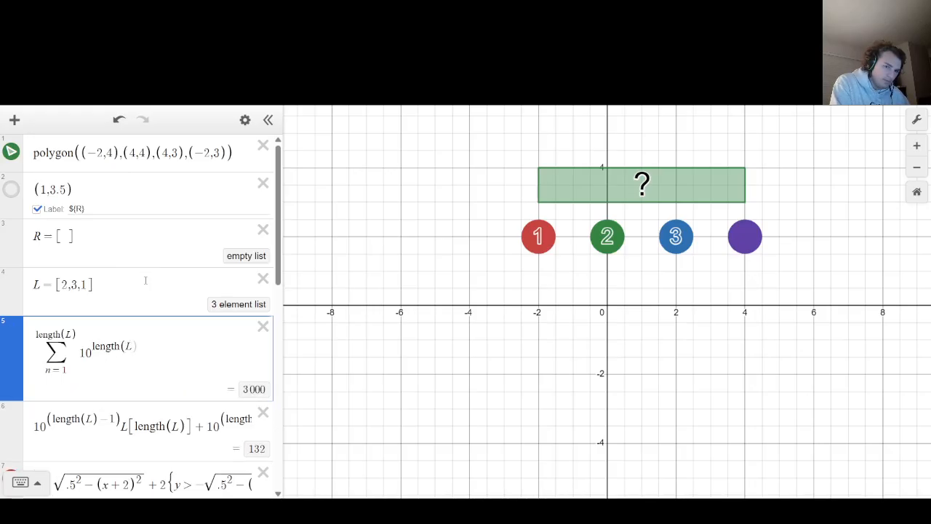
pyautogui.write('-')
pyautogui.press('BackSpace')
pyautogui.write(')-n')
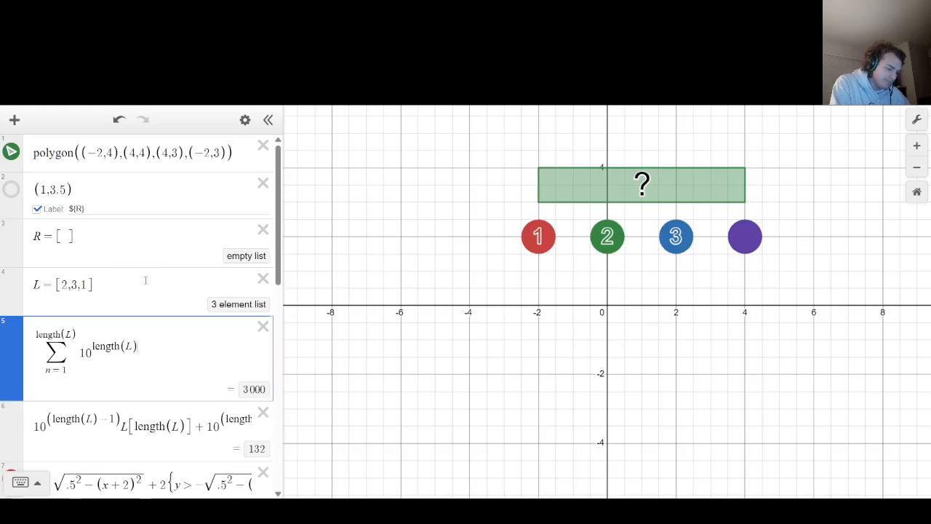
pyautogui.press('BackSpace')
pyautogui.press('BackSpace')
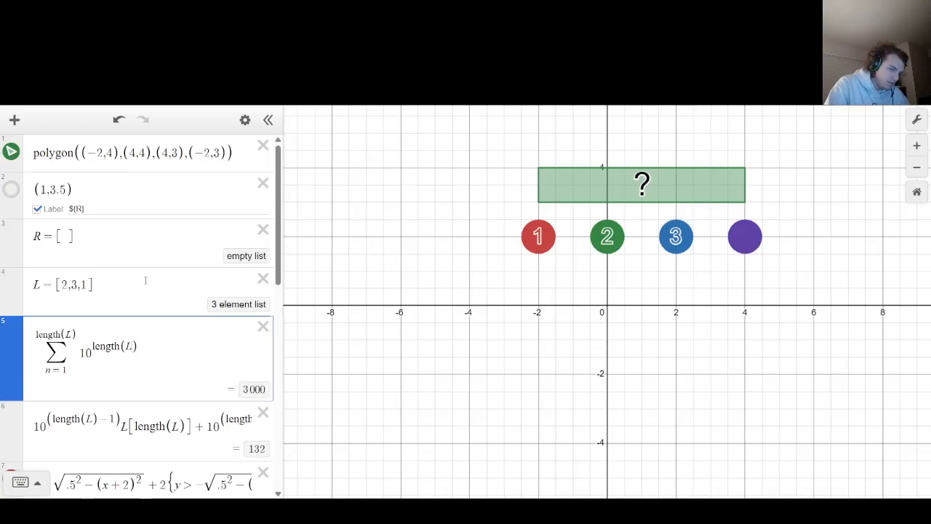
pyautogui.press('Left')
pyautogui.press('Left')
pyautogui.press('Left')
pyautogui.press('Left')
pyautogui.write('(')
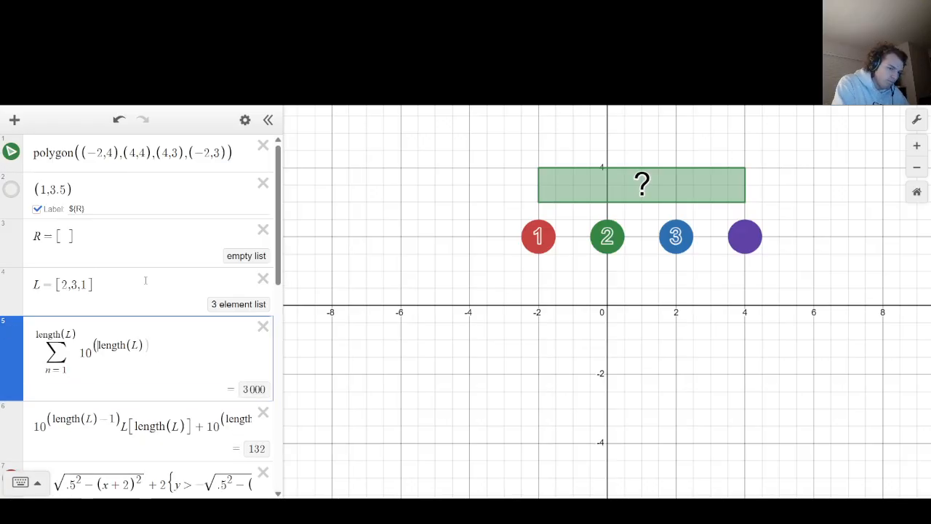
pyautogui.write('-n)')
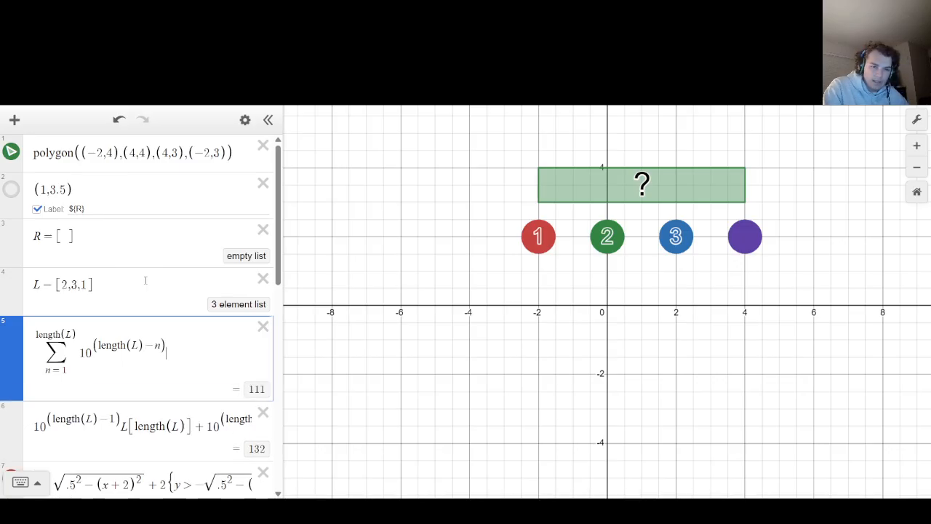
# Multiply the power of 10 in the summation by L(length(L)-n).
pyautogui.write('L(L')
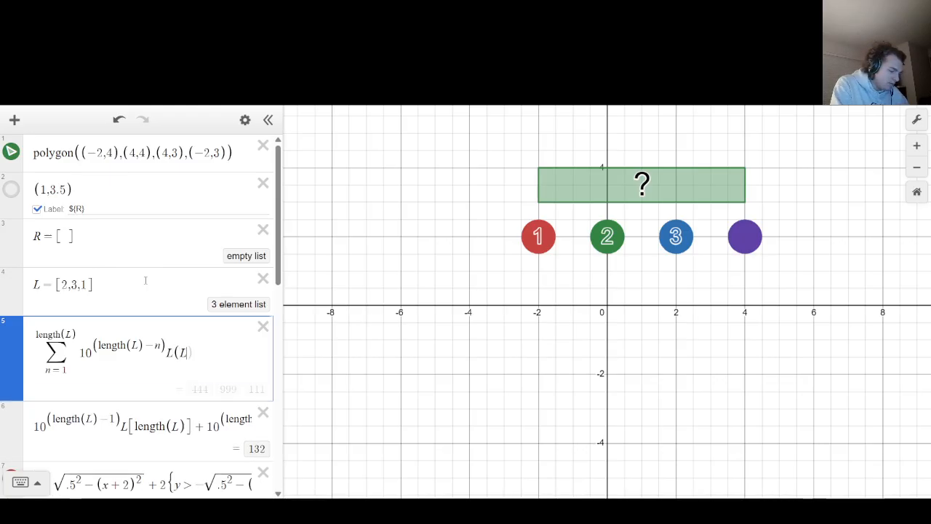
pyautogui.press('BackSpace')
pyautogui.write('length(L')
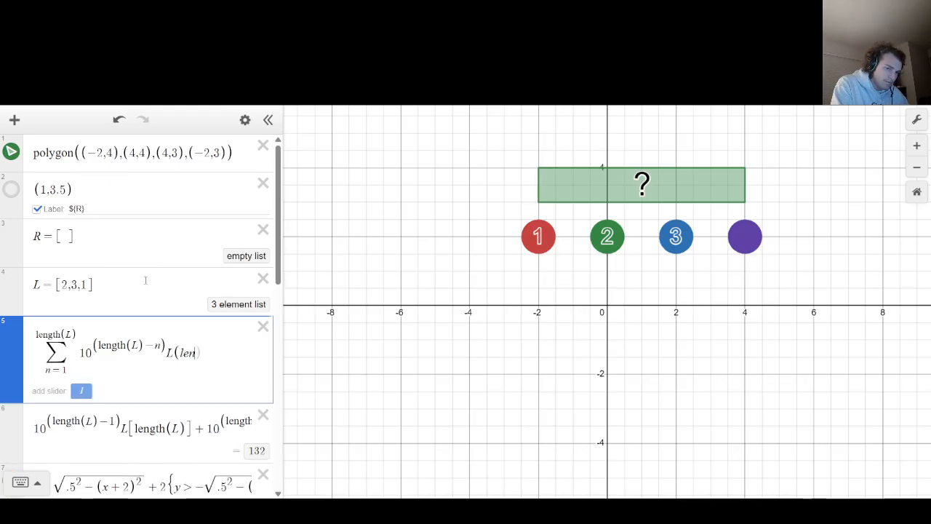
pyautogui.write(')-n')
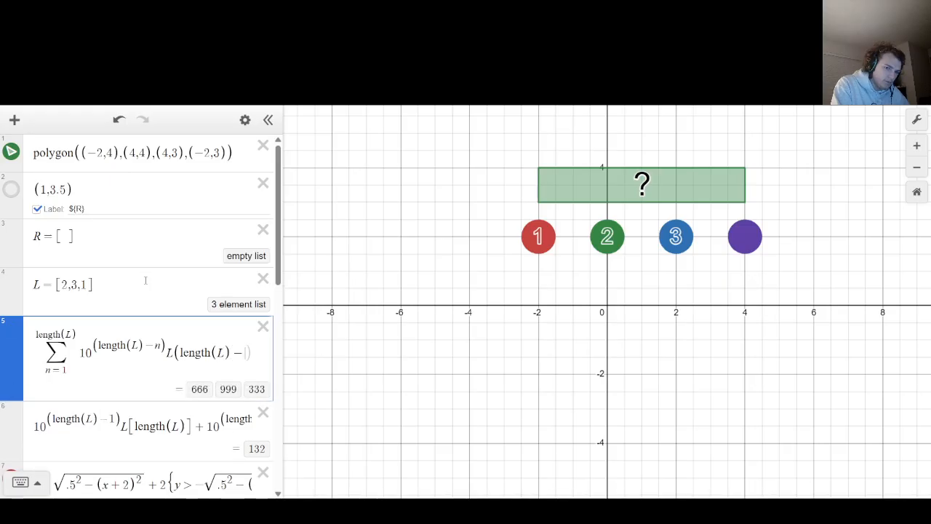
pyautogui.write(')')
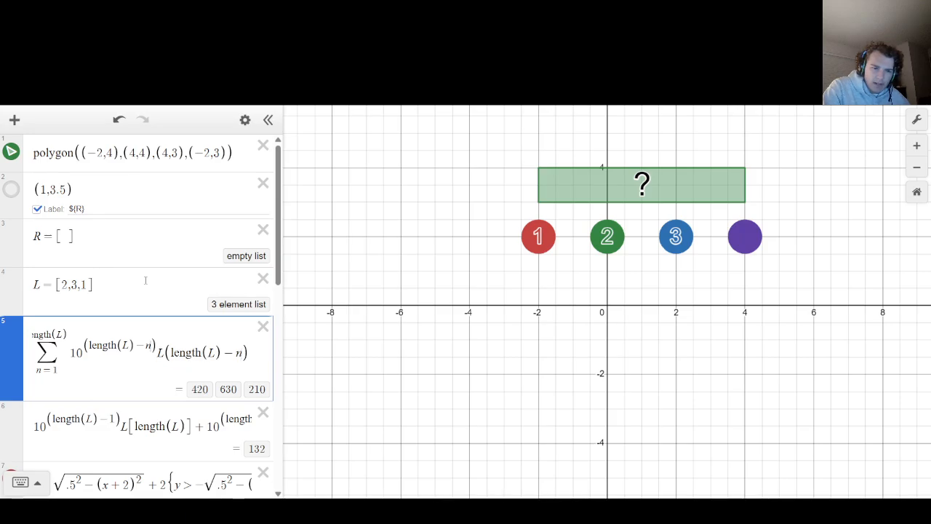
# Replace the parentheses after L with square brackets and extend the index to length(L)-n+1.
pyautogui.press('Right')
pyautogui.press('Right')
pyautogui.press('Right')
pyautogui.press('Right')
pyautogui.press('Right')
pyautogui.press('Right')
pyautogui.press('Right')
pyautogui.press('Right')
pyautogui.press('Right')
pyautogui.press('Right')
pyautogui.press('Right')
pyautogui.press('Right')
pyautogui.press('Right')
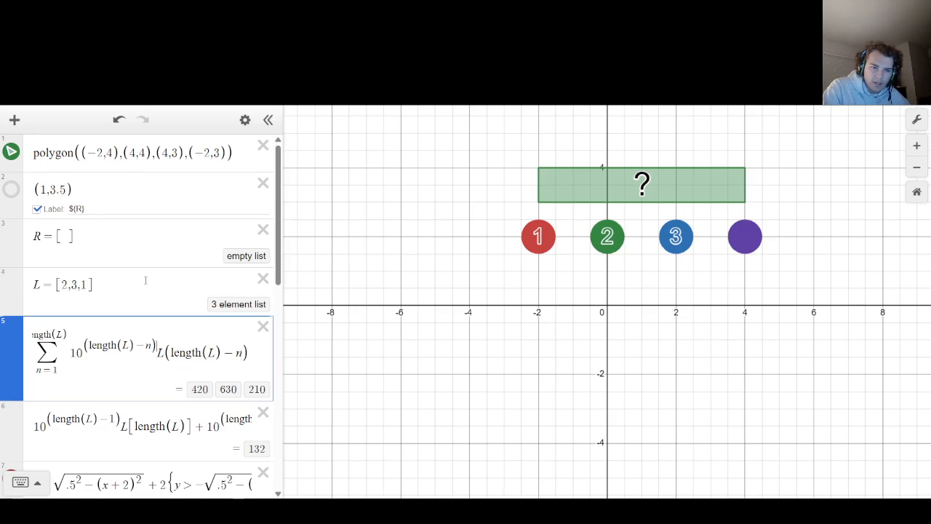
pyautogui.press('BackSpace')
pyautogui.write('[')
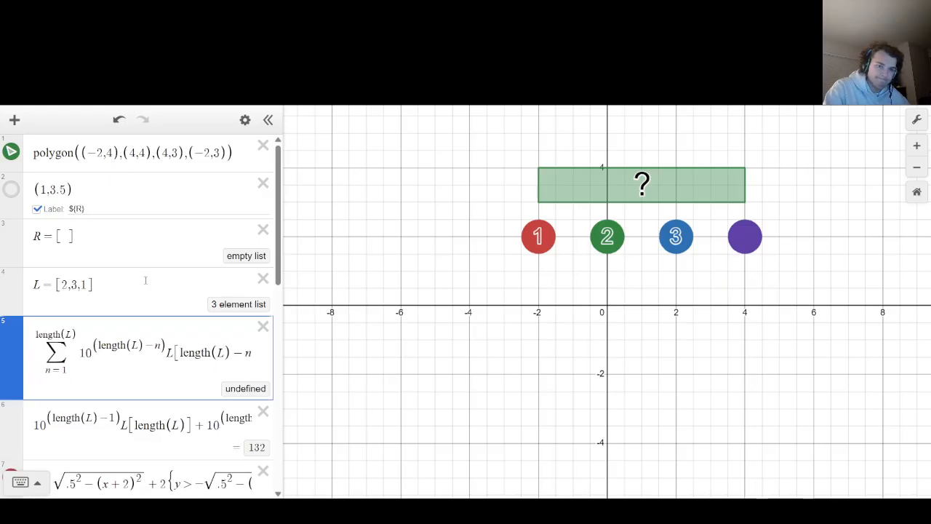
pyautogui.press('Right')
pyautogui.press('Right')
pyautogui.press('Right')
pyautogui.press('Right')
pyautogui.press('Right')
pyautogui.press('Right')
pyautogui.press('Right')
pyautogui.press('Right')
pyautogui.press('Right')
pyautogui.press('Right')
pyautogui.press('Right')
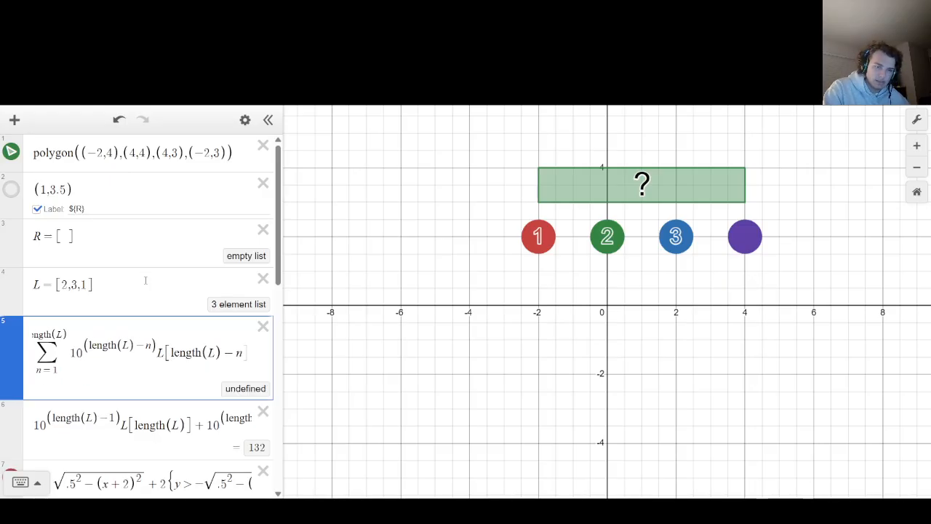
pyautogui.write(']')
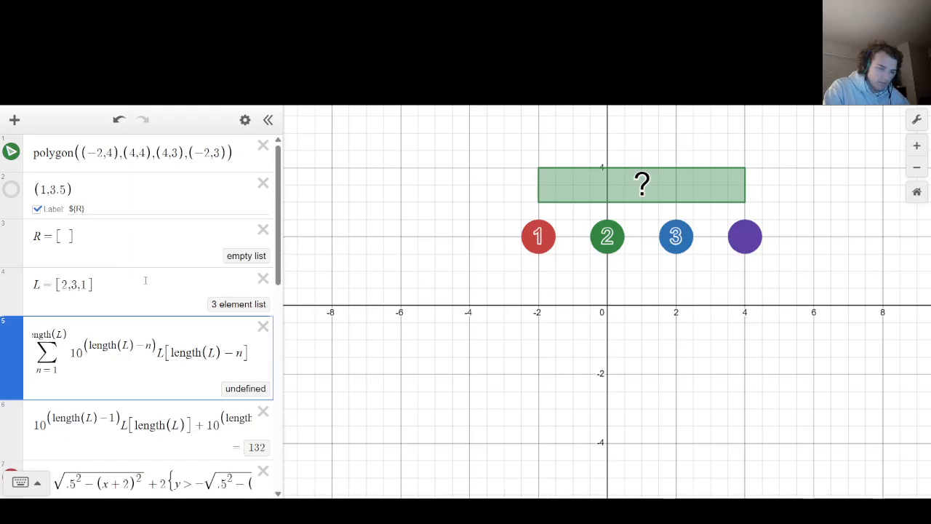
pyautogui.write('+1')
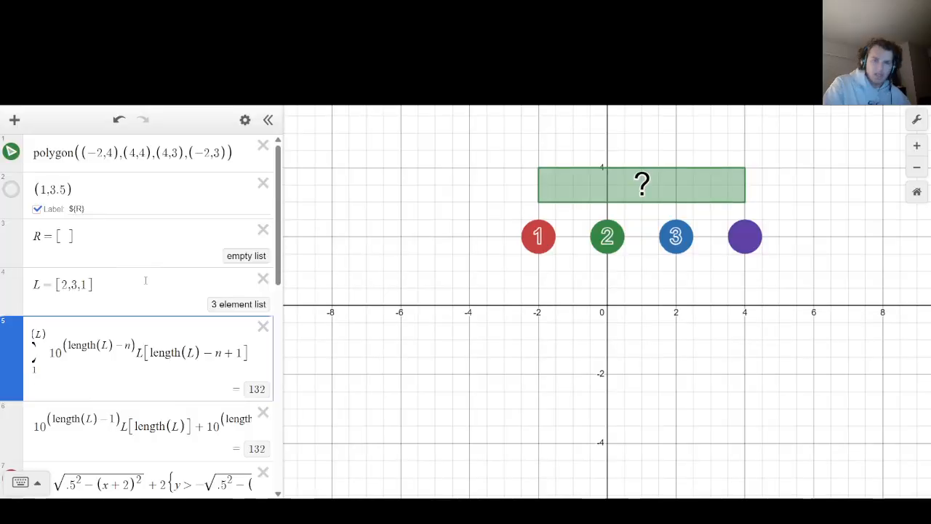
# Test the summation by resetting the list with the purple circle and adding 1, 2, 3, 2, 1 and 2 with the numbered circles.
pyautogui.click(742, 229)
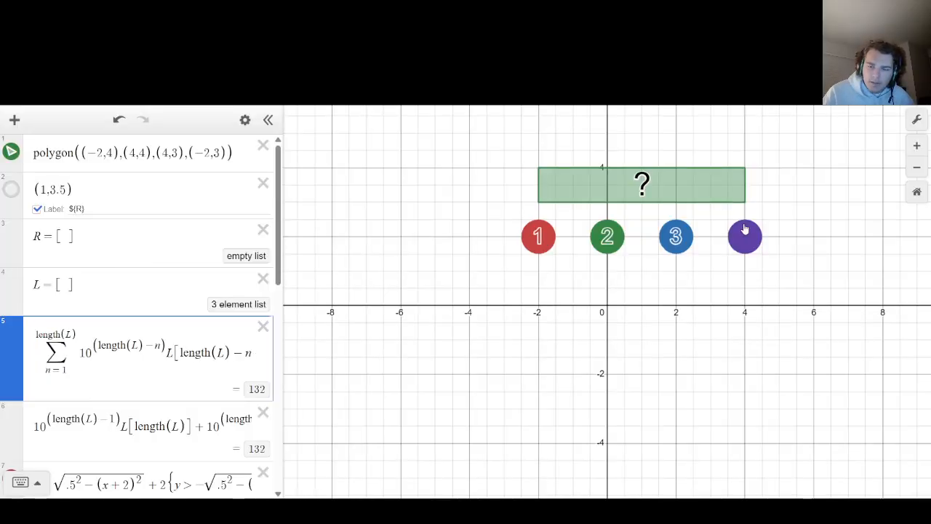
pyautogui.click(547, 246)
pyautogui.click(611, 246)
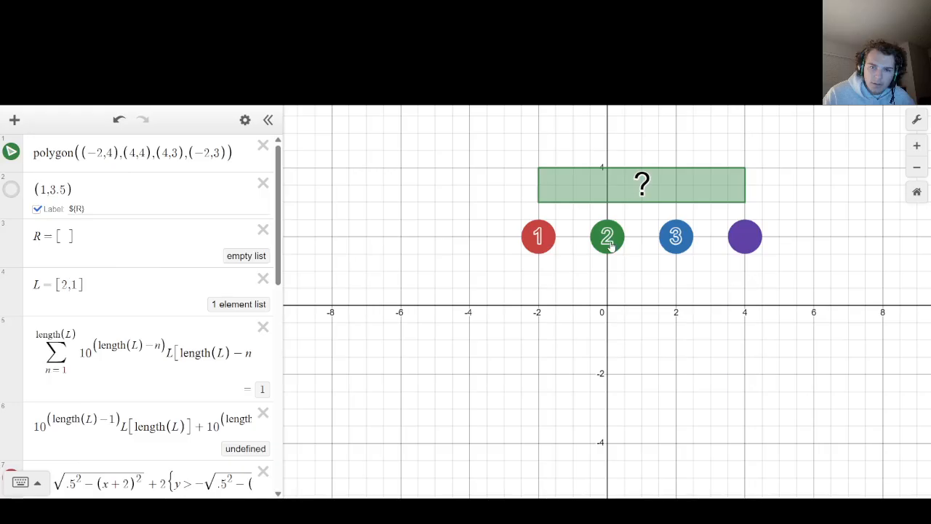
pyautogui.click(680, 243)
pyautogui.click(615, 237)
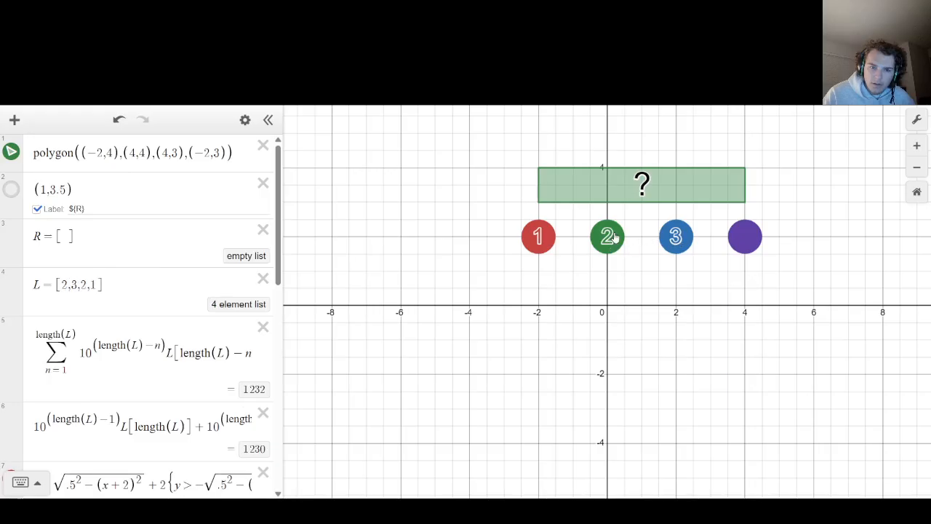
pyautogui.click(552, 239)
pyautogui.click(609, 245)
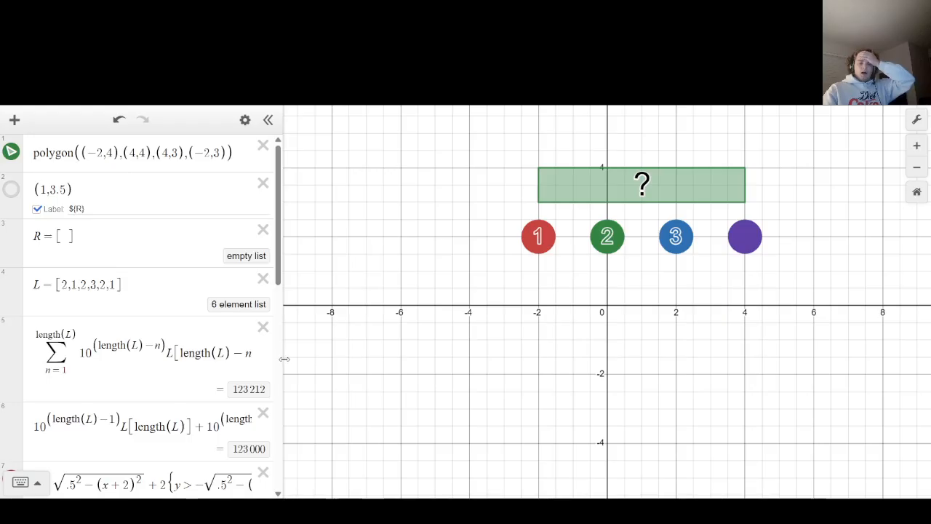
# Delete the old term-by-term digit expression below the summation.
pyautogui.click(262, 413)
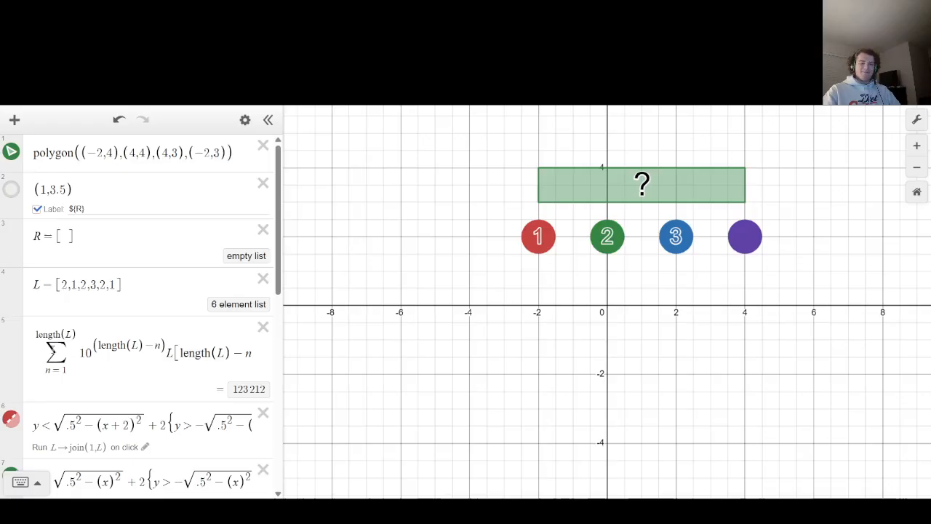
pyautogui.moveTo(54, 350); pyautogui.dragTo(354, 351)
pyautogui.click(143, 369)
pyautogui.click(46, 358)
pyautogui.click(424, 305)
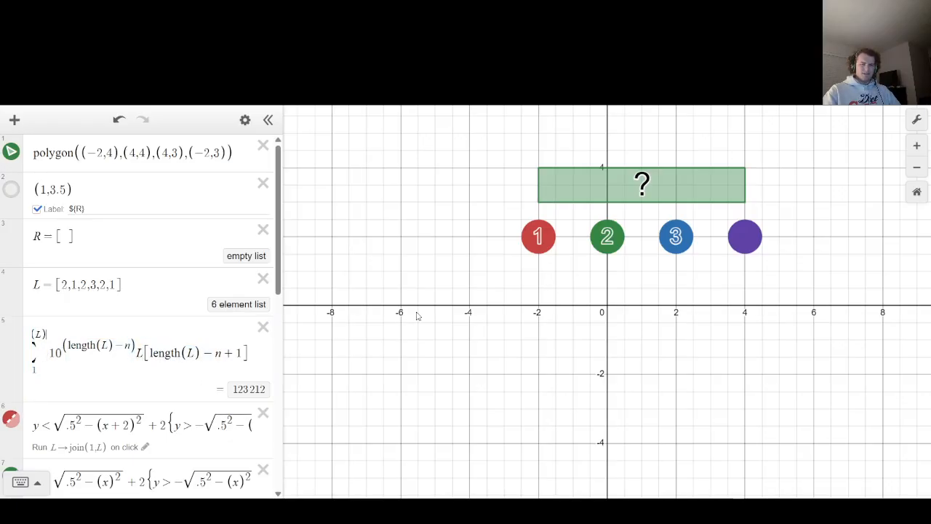
# Test the summation again by resetting the list, adding 1, 2 and 3 with the circles, and clearing the list.
pyautogui.click(732, 235)
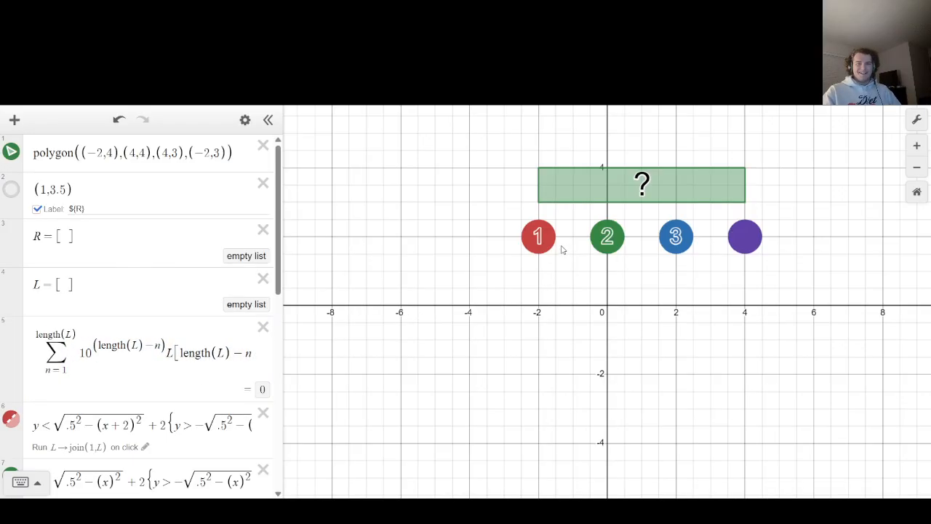
pyautogui.click(529, 245)
pyautogui.click(621, 240)
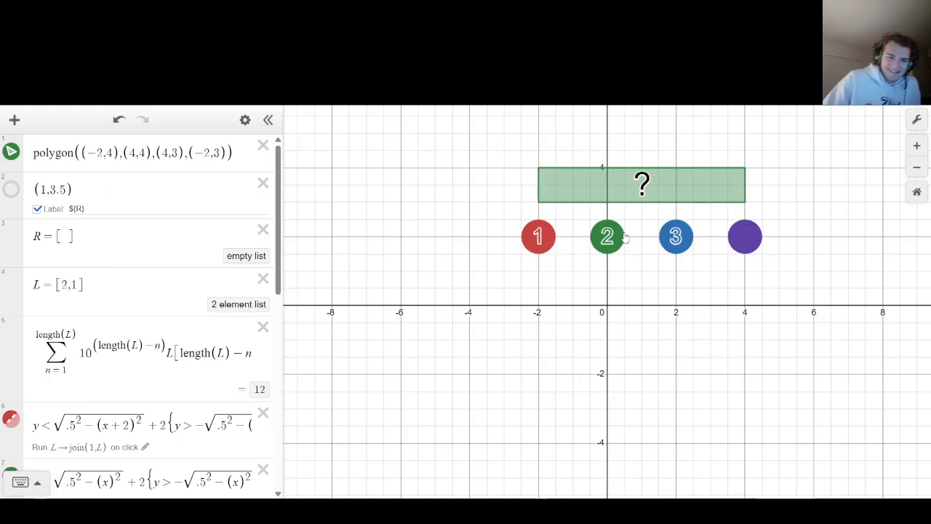
pyautogui.click(674, 242)
pyautogui.click(745, 235)
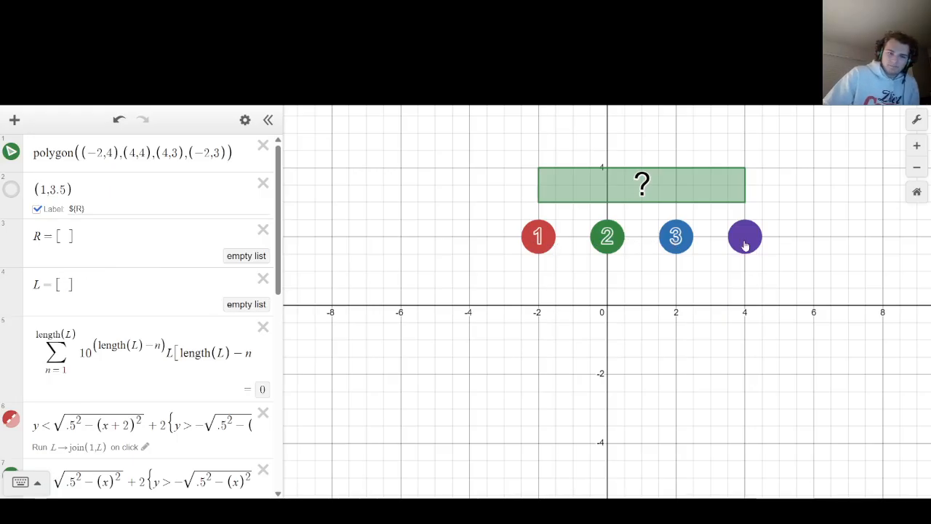
# Rename list L to L_1 in its definition.
pyautogui.click(22, 280)
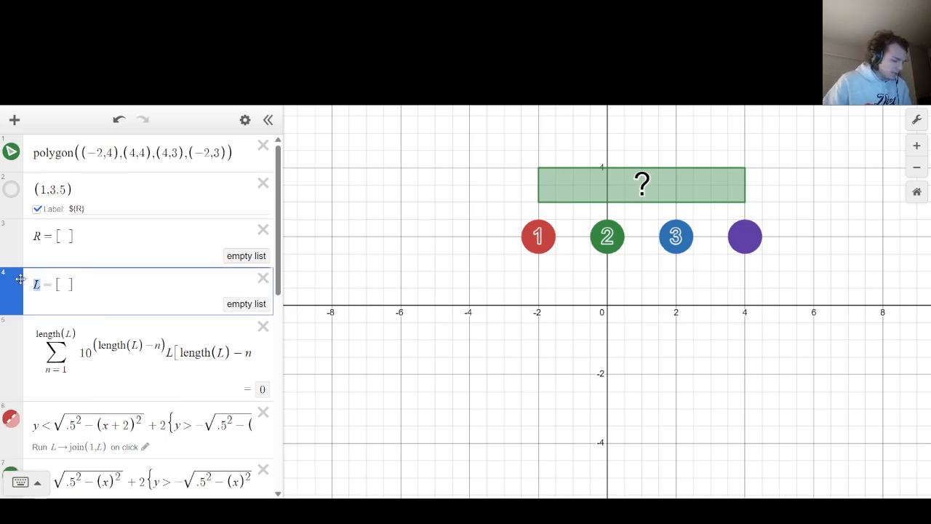
pyautogui.write('N')
pyautogui.press('BackSpace')
pyautogui.write('L_1')
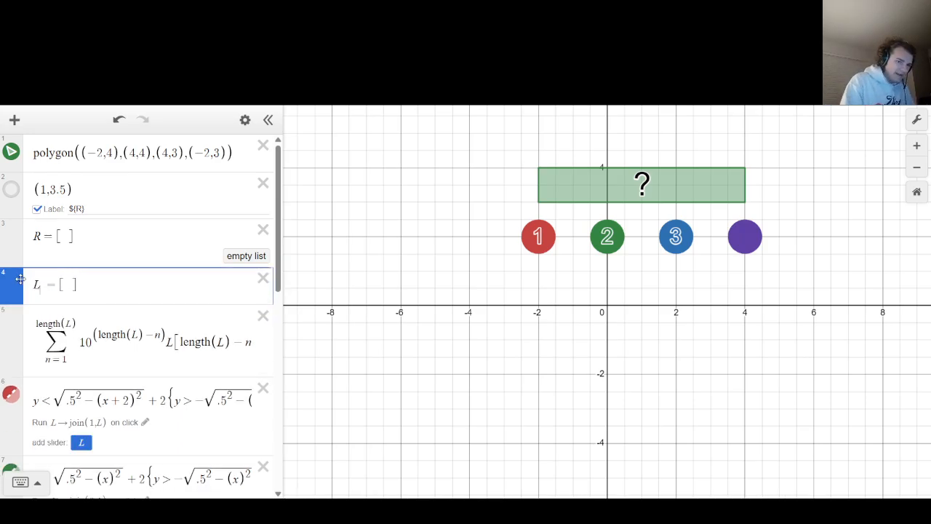
# Change the indexed list and the length argument in its brackets to L_1 in the summation.
pyautogui.press('Down')
pyautogui.press('Left')
pyautogui.press('Left')
pyautogui.press('Left')
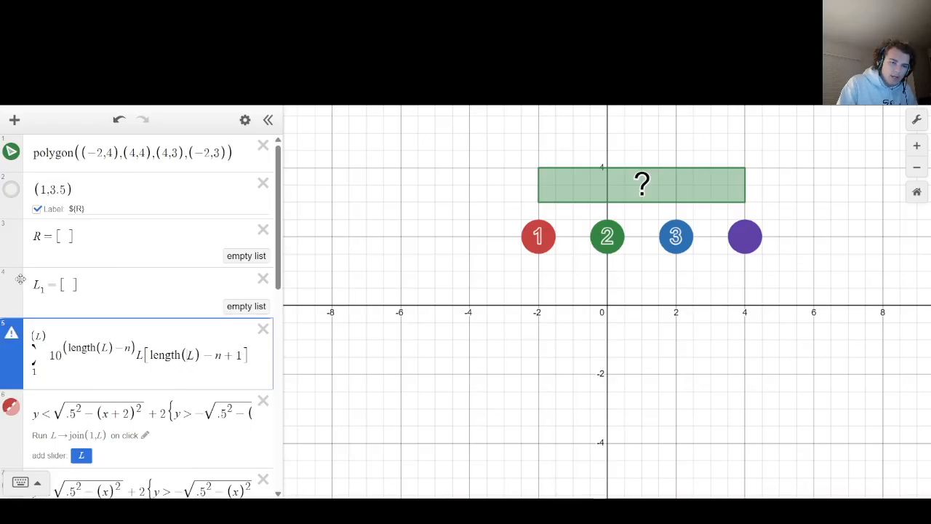
pyautogui.press('Left')
pyautogui.press('Left')
pyautogui.write('_1')
pyautogui.press('Left')
pyautogui.press('Left')
pyautogui.press('Left')
pyautogui.press('Left')
pyautogui.press('Left')
pyautogui.press('Left')
pyautogui.press('Left')
pyautogui.press('Left')
pyautogui.press('Left')
pyautogui.press('Left')
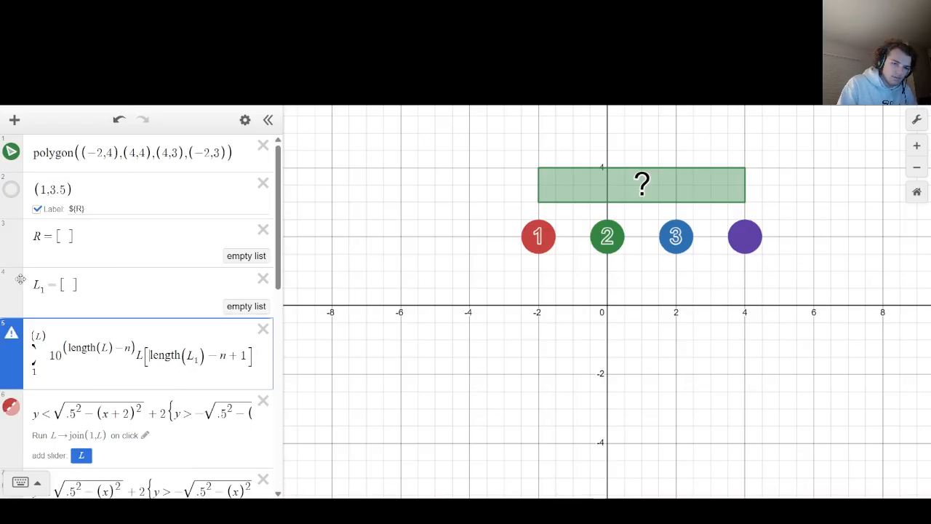
pyautogui.press('Left')
pyautogui.write('_1')
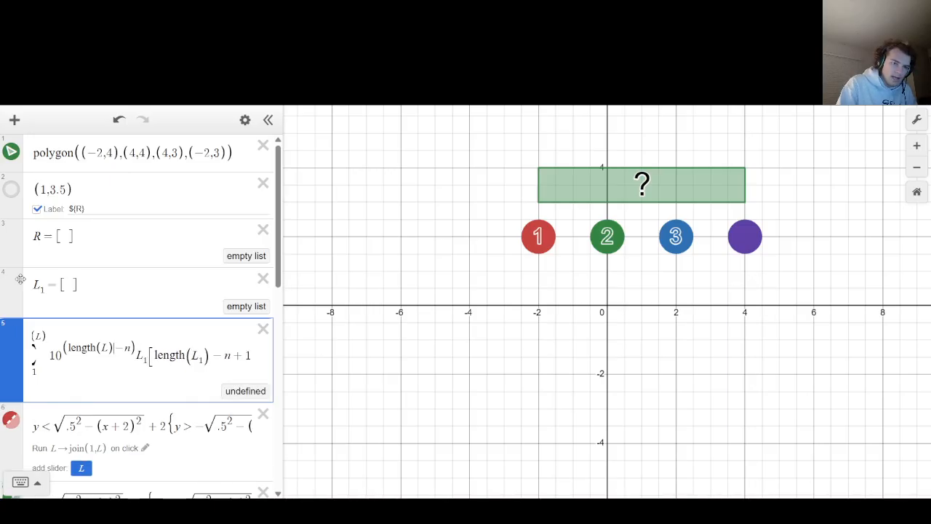
# Change L to L_1 in the summation's exponent and in its upper limit.
pyautogui.press('Left')
pyautogui.press('Left')
pyautogui.press('Left')
pyautogui.press('Left')
pyautogui.press('Left')
pyautogui.press('Left')
pyautogui.press('Left')
pyautogui.press('Left')
pyautogui.press('Left')
pyautogui.write('_1')
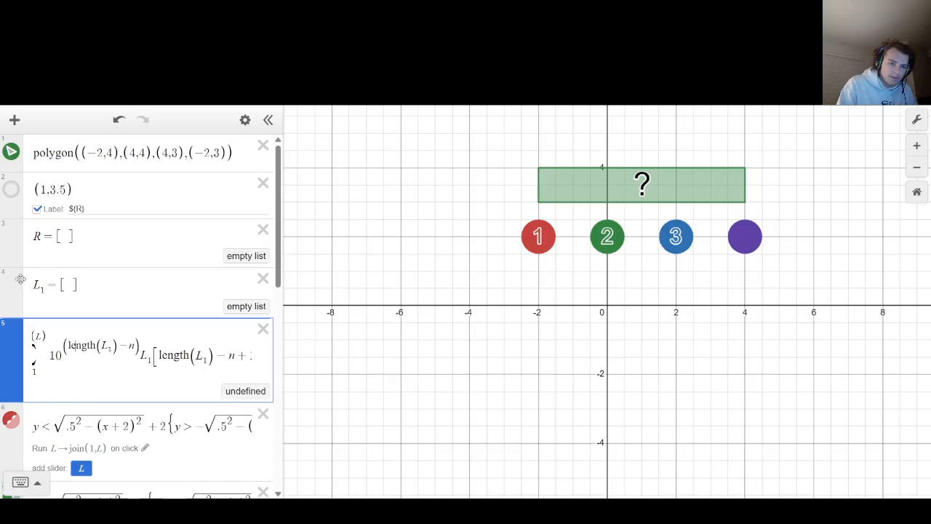
pyautogui.press('Right')
pyautogui.press('Right')
pyautogui.press('Right')
pyautogui.press('Right')
pyautogui.press('Right')
pyautogui.write('_1')
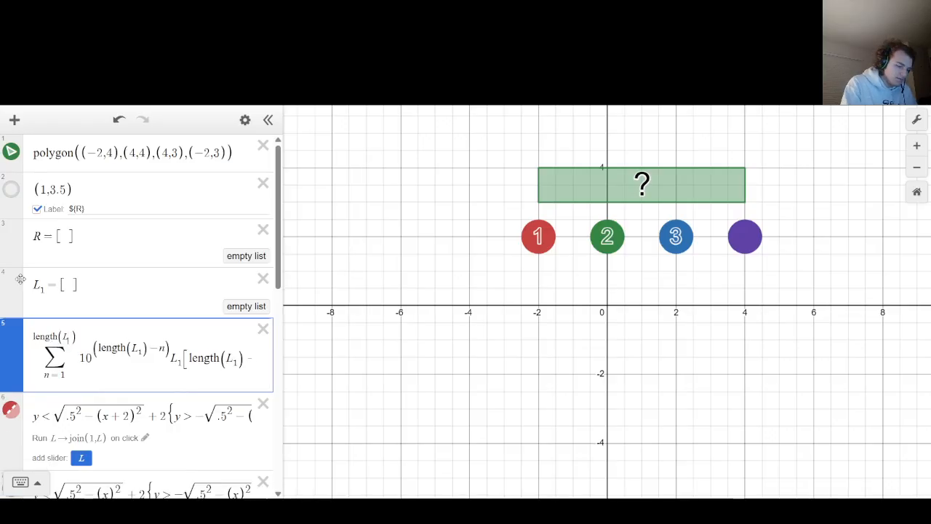
pyautogui.press('Right')
pyautogui.press('Right')
pyautogui.press('Right')
pyautogui.press('Right')
pyautogui.press('Right')
pyautogui.press('Right')
pyautogui.press('Right')
pyautogui.press('Right')
pyautogui.press('Right')
pyautogui.press('Right')
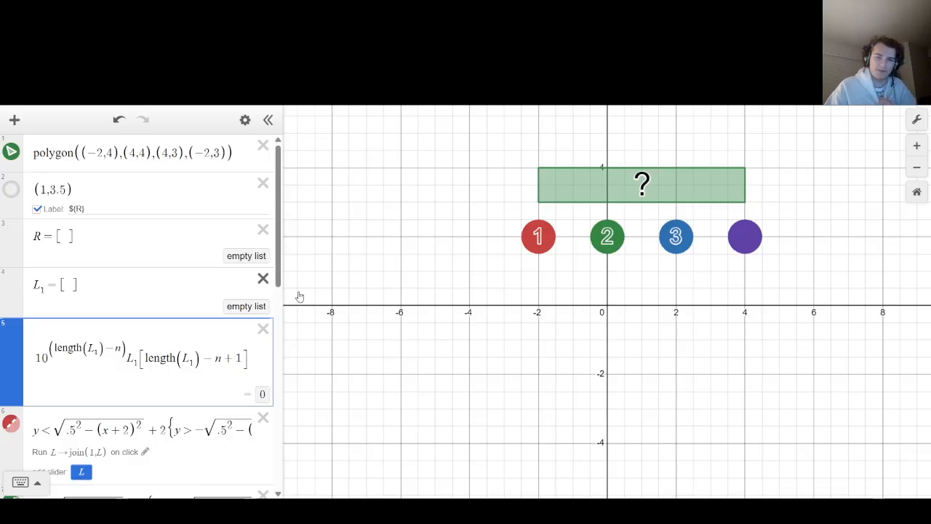
# Change the red circle's click action to L_1→join(1,L_1).
pyautogui.click(645, 265)
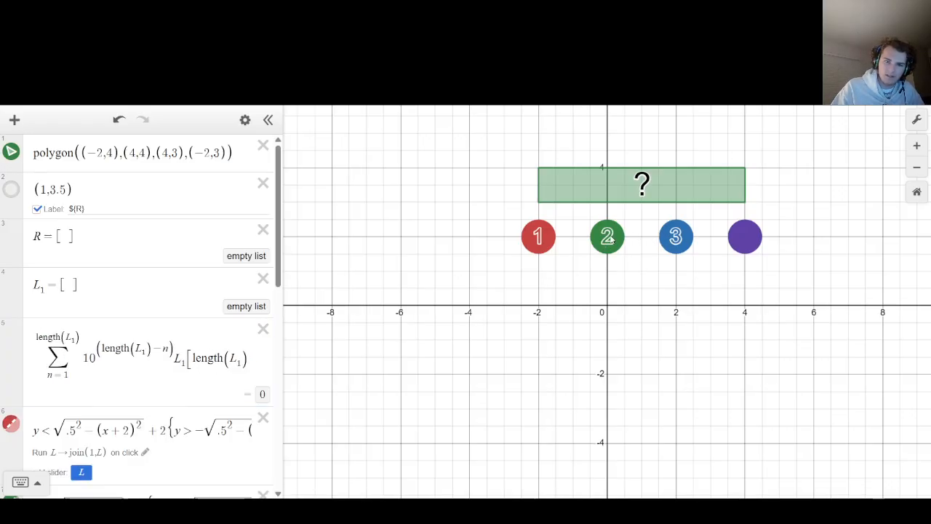
pyautogui.scroll(-3, 145, 306)
pyautogui.scroll(-1, 144, 216)
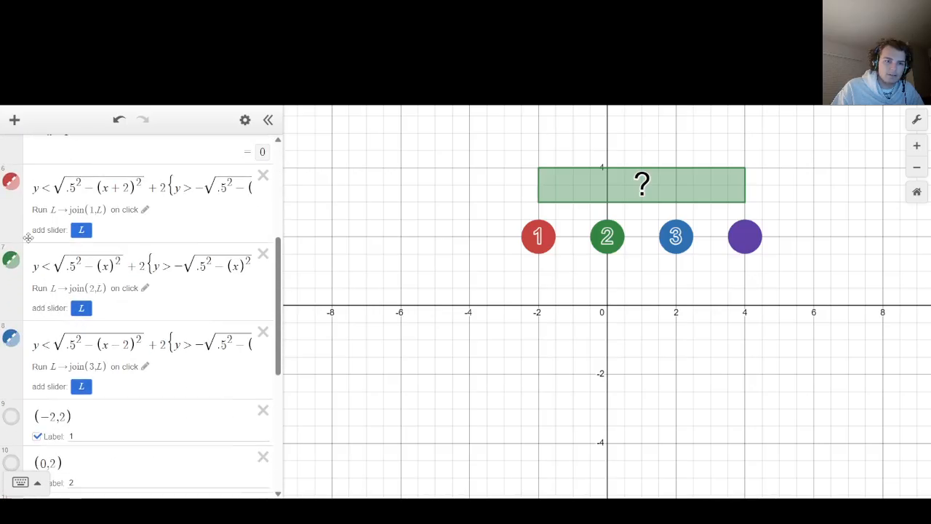
pyautogui.click(144, 210)
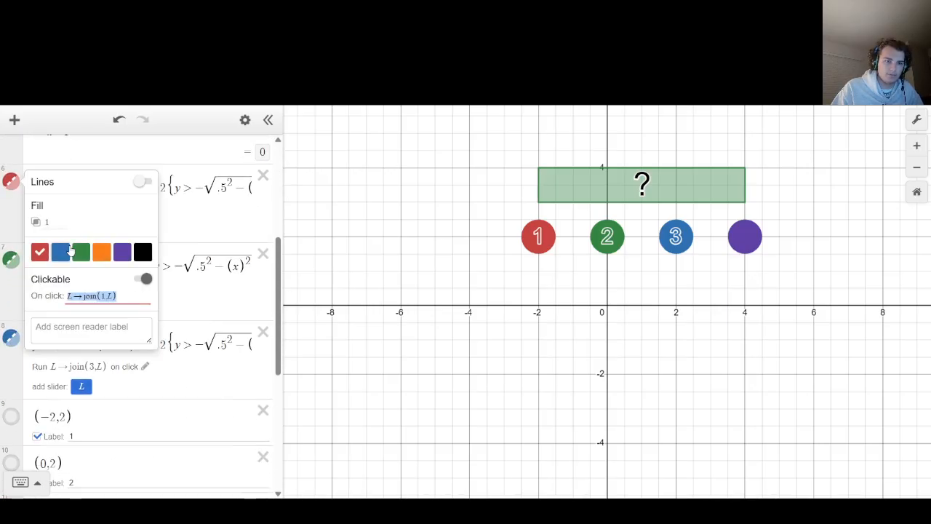
pyautogui.click(70, 295)
pyautogui.write('1,L_')
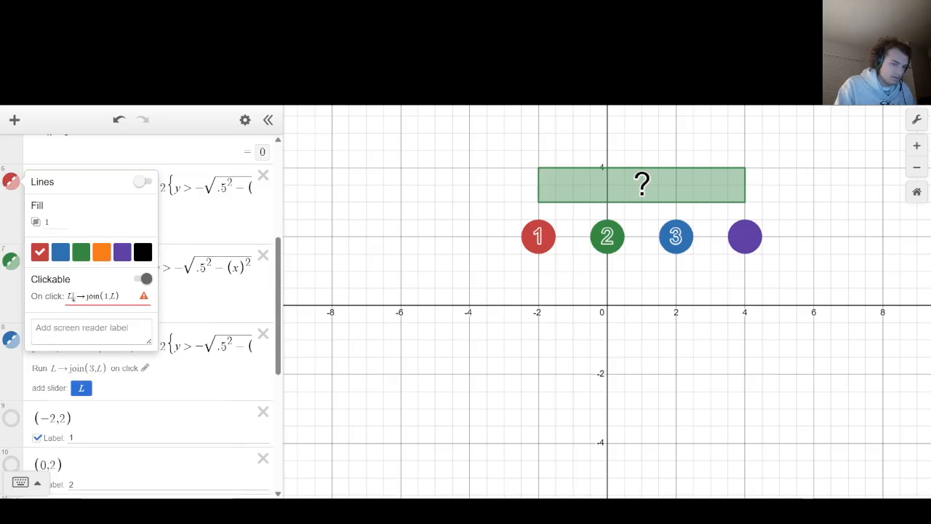
pyautogui.write('1')
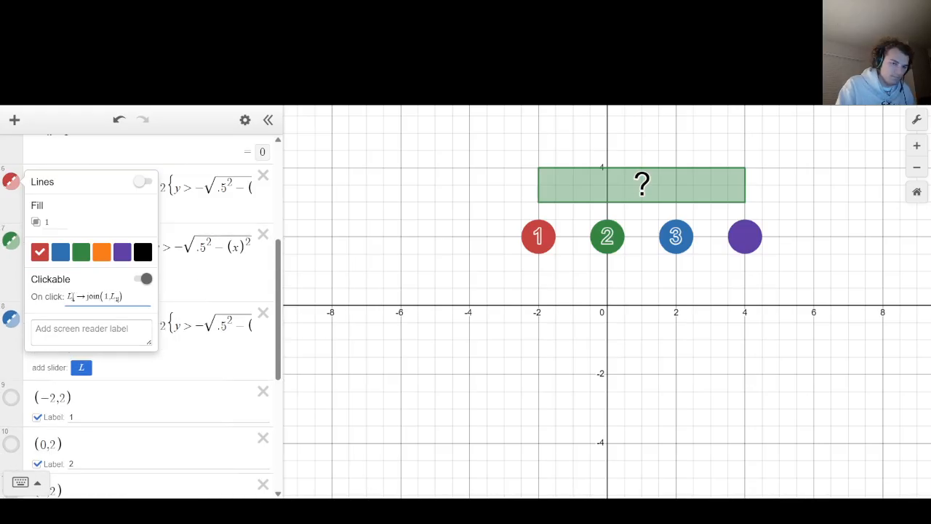
pyautogui.click(333, 273)
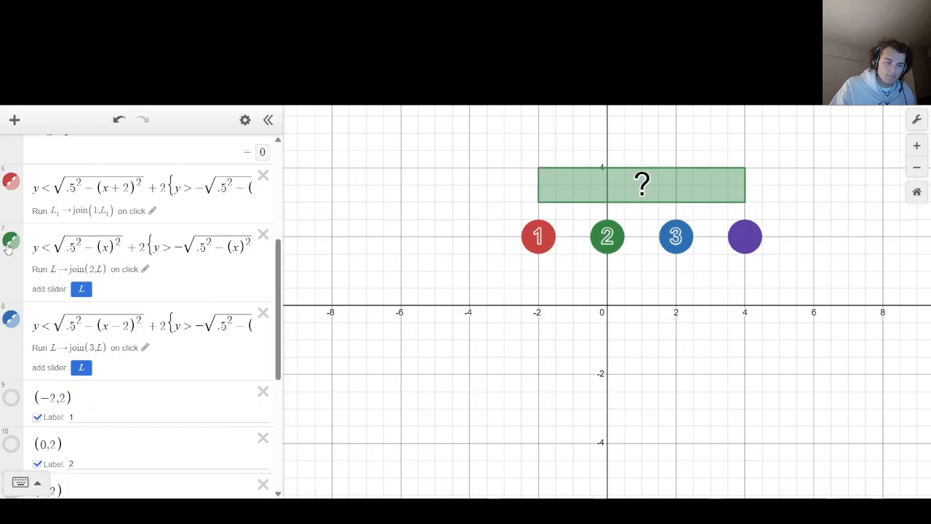
# Change the green circle's click action to L_1→join(2,L_1).
pyautogui.click(10, 241)
pyautogui.click(74, 355)
pyautogui.write('2,L_')
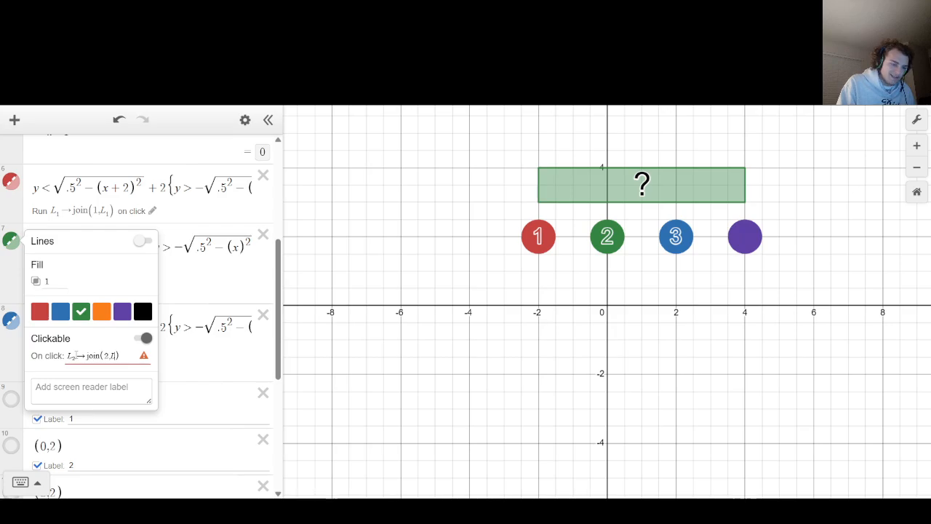
pyautogui.write('1')
pyautogui.press('BackSpace')
pyautogui.write('1')
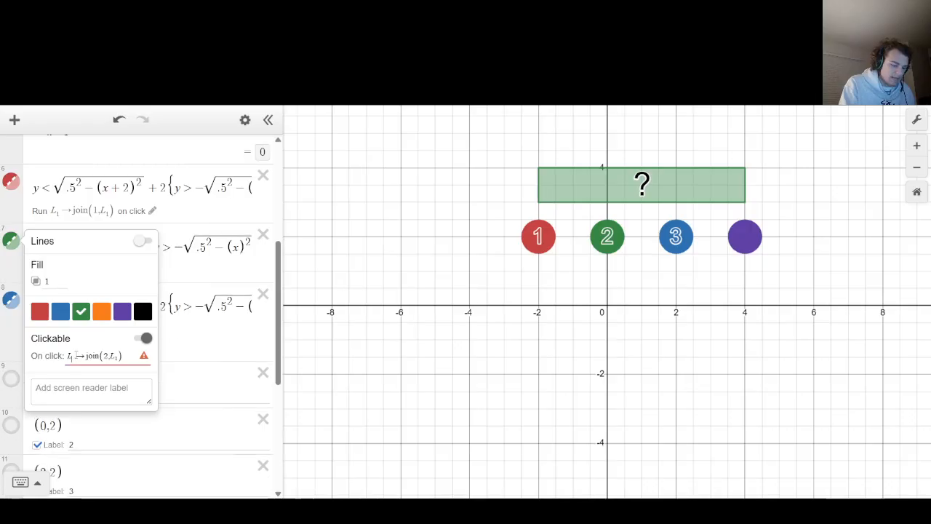
pyautogui.click(324, 175)
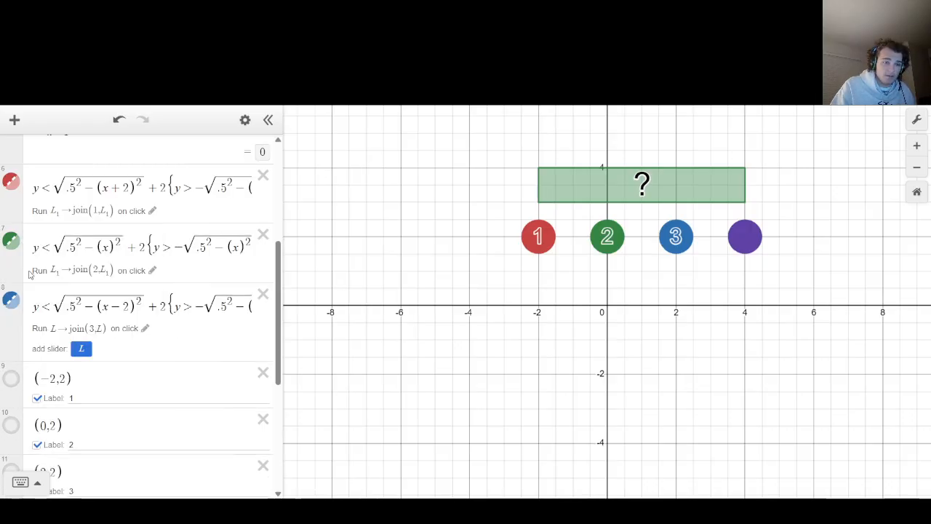
# Change the blue circle's click action to L_1→join(3,L_1).
pyautogui.click(11, 299)
pyautogui.click(75, 415)
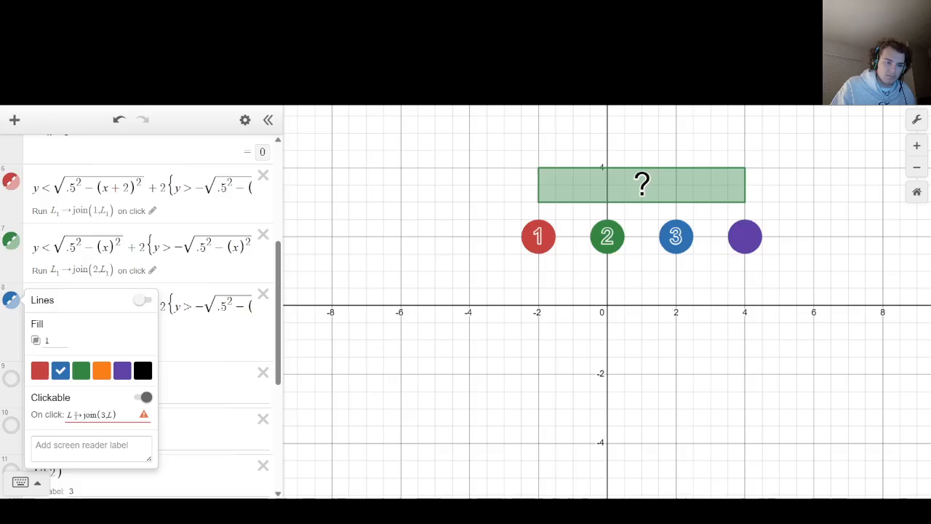
pyautogui.write('1')
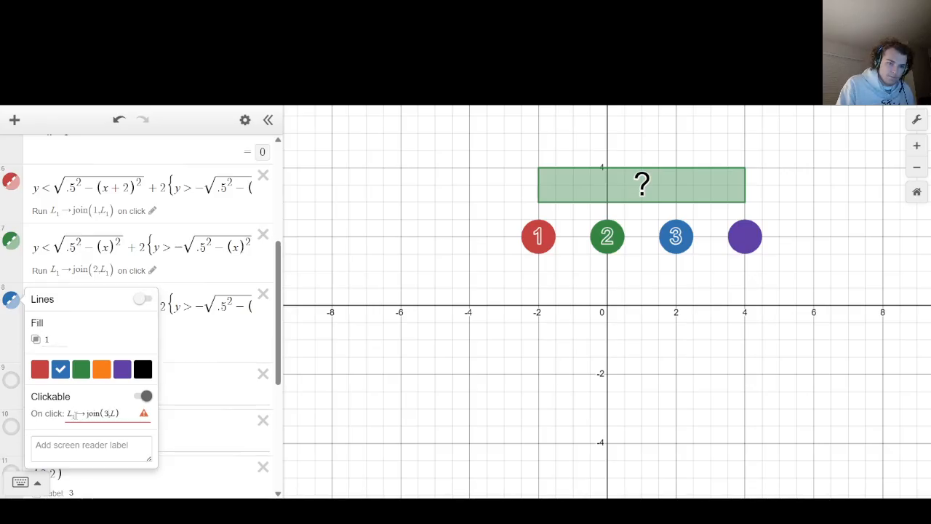
pyautogui.write('1')
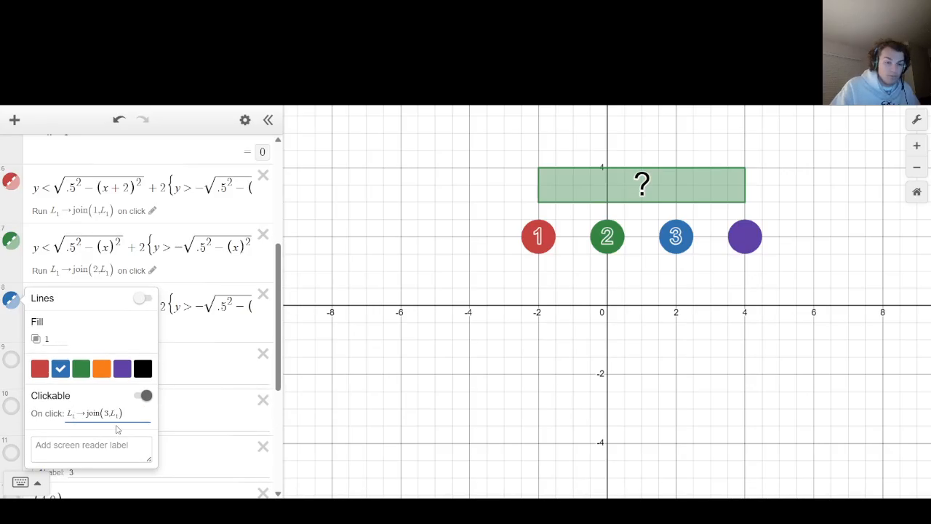
pyautogui.click(541, 405)
# Test the renamed list and summation by adding 1, 3, 2, 3, 2 and 1 with the numbered circles.
pyautogui.scroll(4, 77, 330)
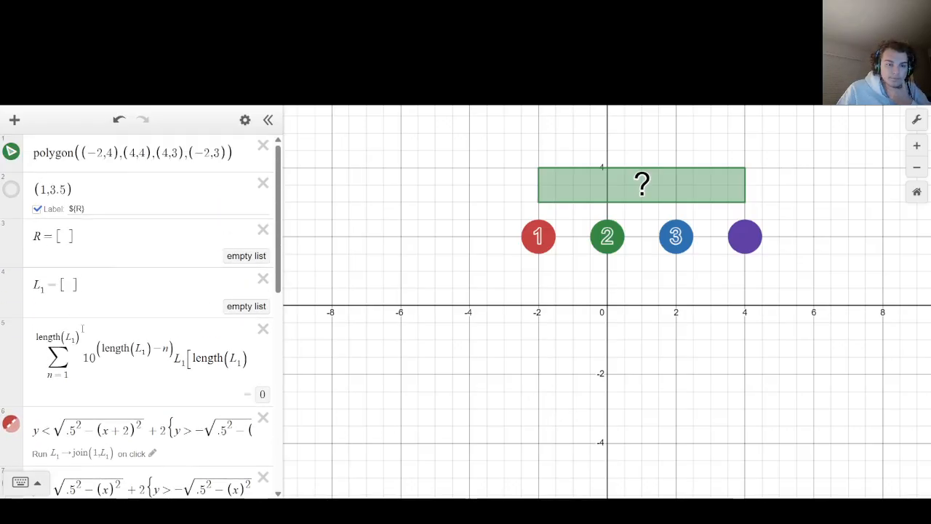
pyautogui.click(541, 250)
pyautogui.click(678, 246)
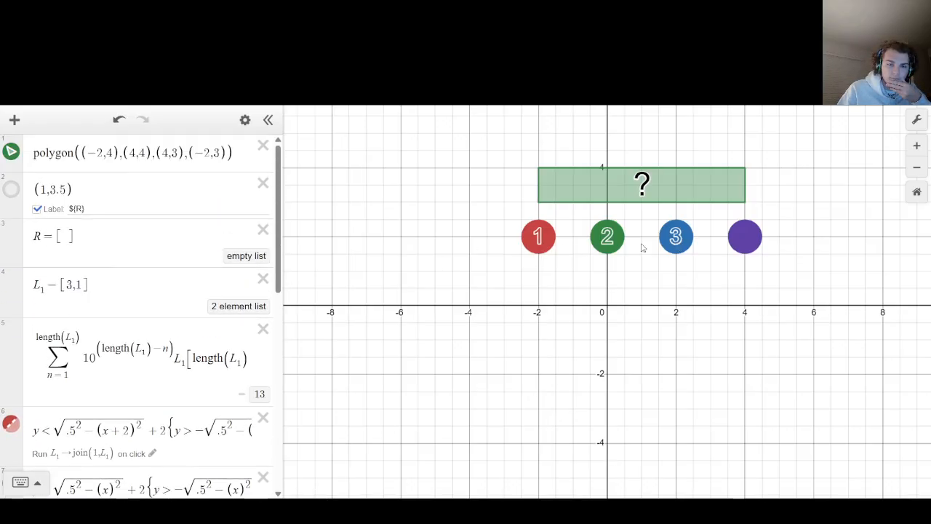
pyautogui.click(602, 241)
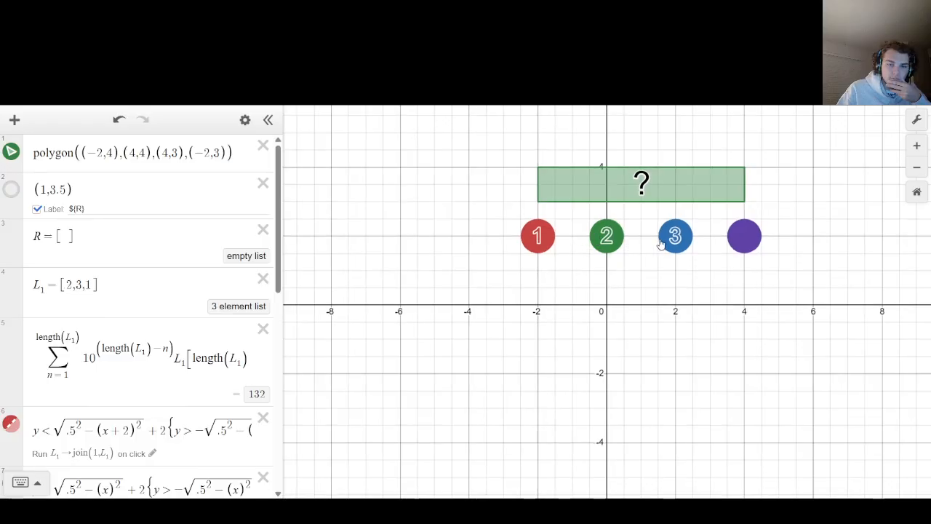
pyautogui.click(661, 244)
pyautogui.click(609, 236)
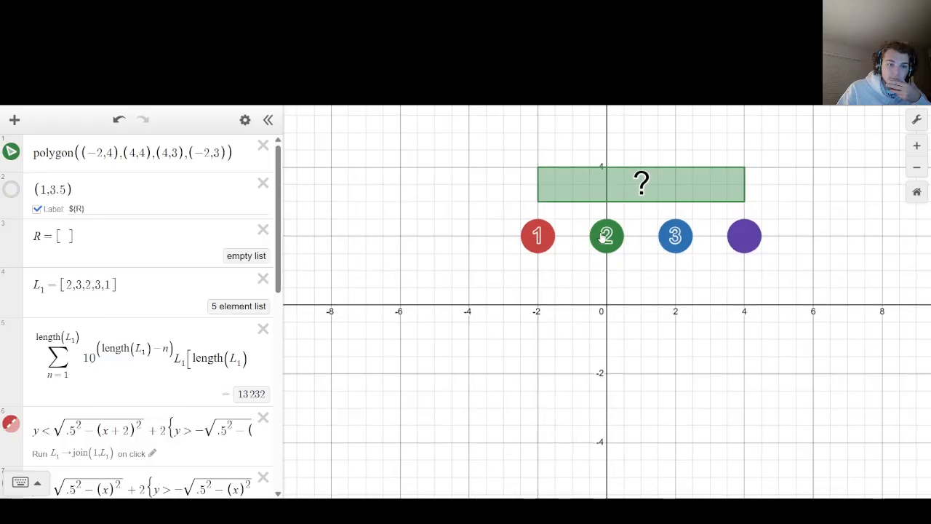
pyautogui.click(538, 238)
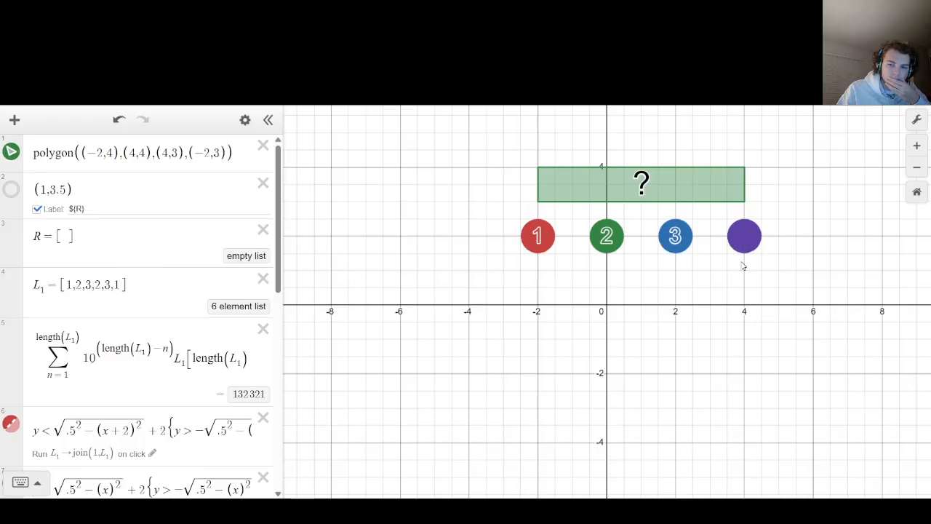
# Change L to L_1 in the purple circle's reset action and use the circle to clear the list.
pyautogui.scroll(-8, 72, 332)
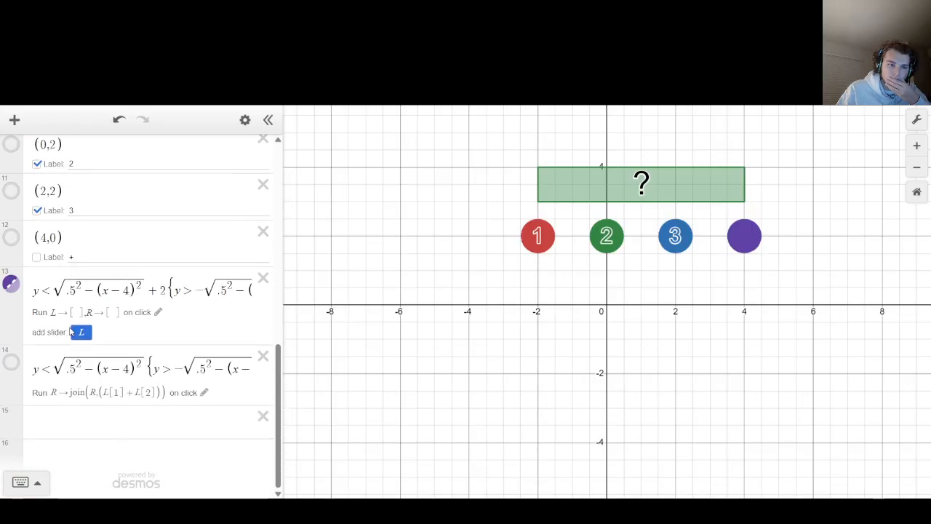
pyautogui.click(11, 284)
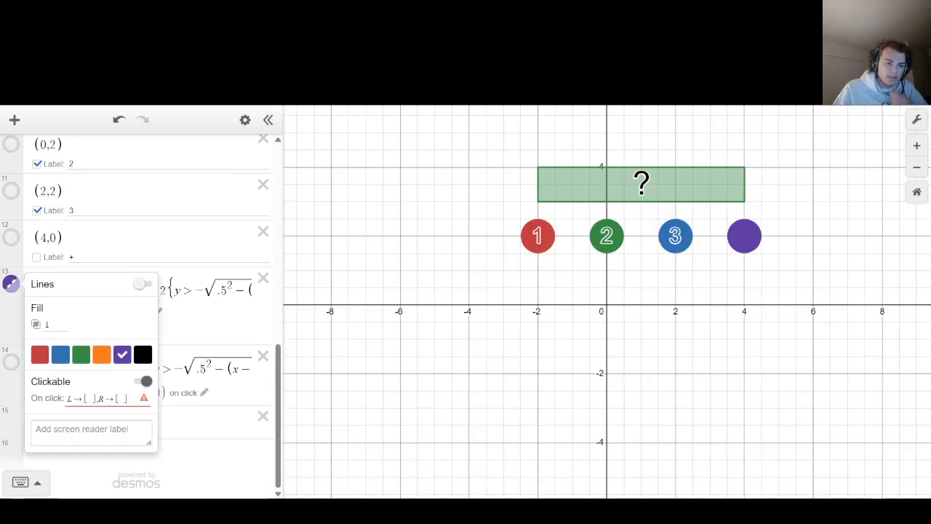
pyautogui.click(70, 398)
pyautogui.write('1')
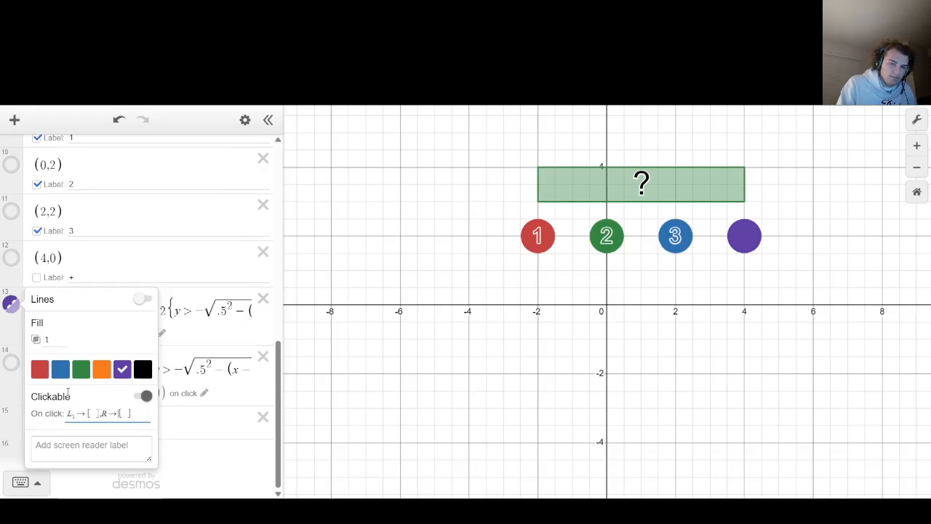
pyautogui.click(380, 376)
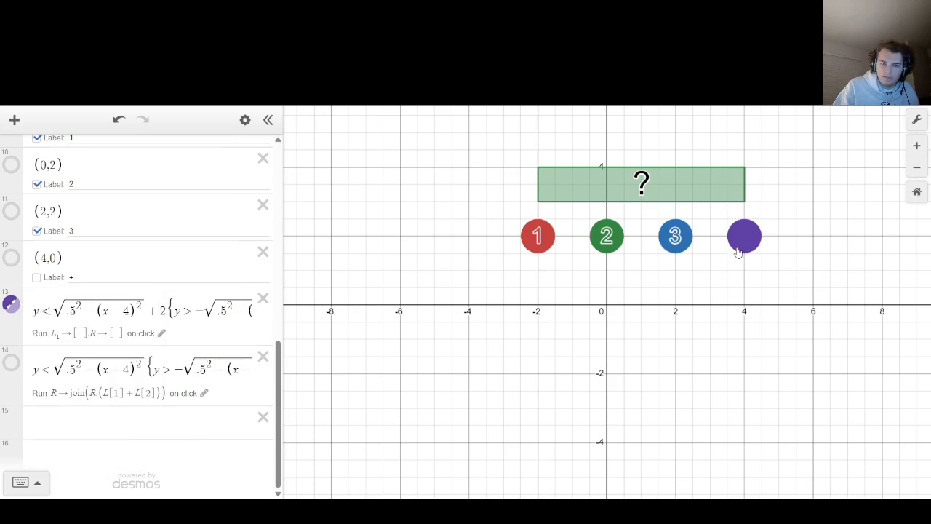
pyautogui.click(742, 243)
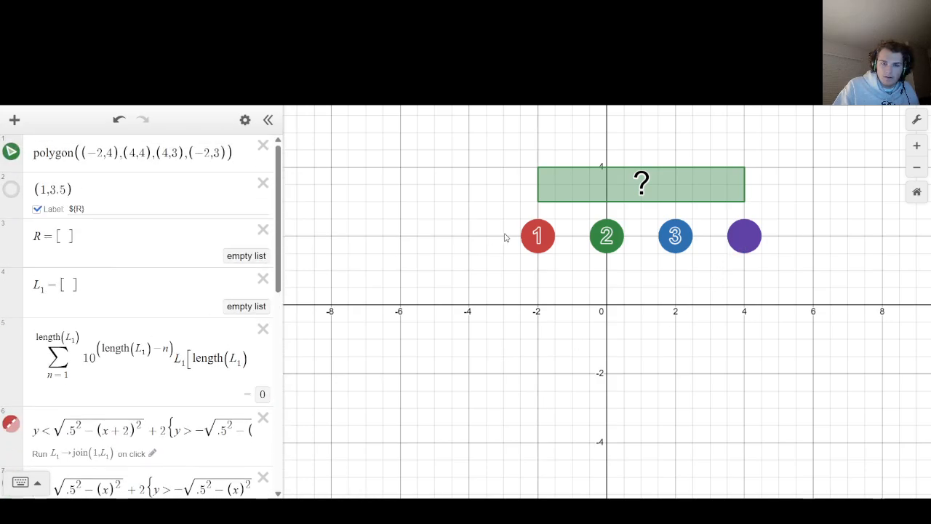
# Assign the summation to the variable N_1.
pyautogui.scroll(-1, 112, 282)
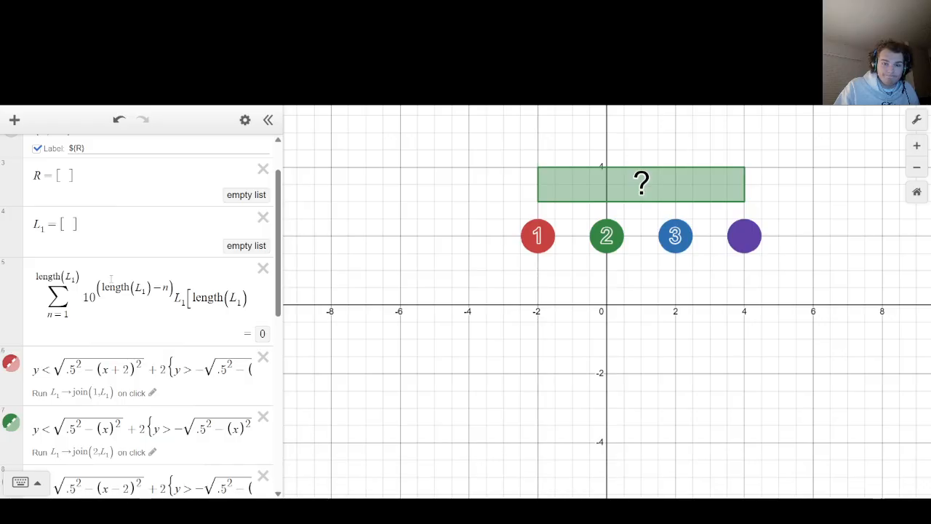
pyautogui.scroll(1, 110, 277)
pyautogui.click(125, 362)
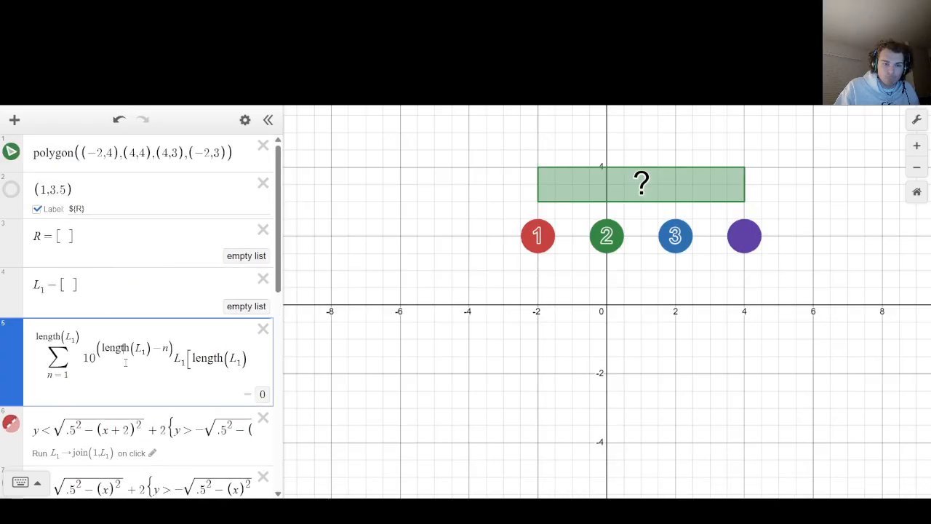
pyautogui.click(40, 357)
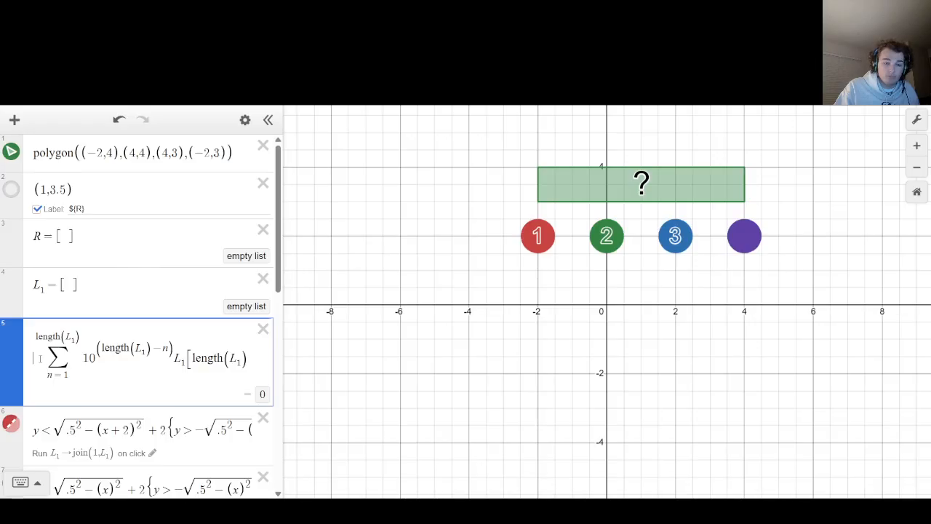
pyautogui.write('N1')
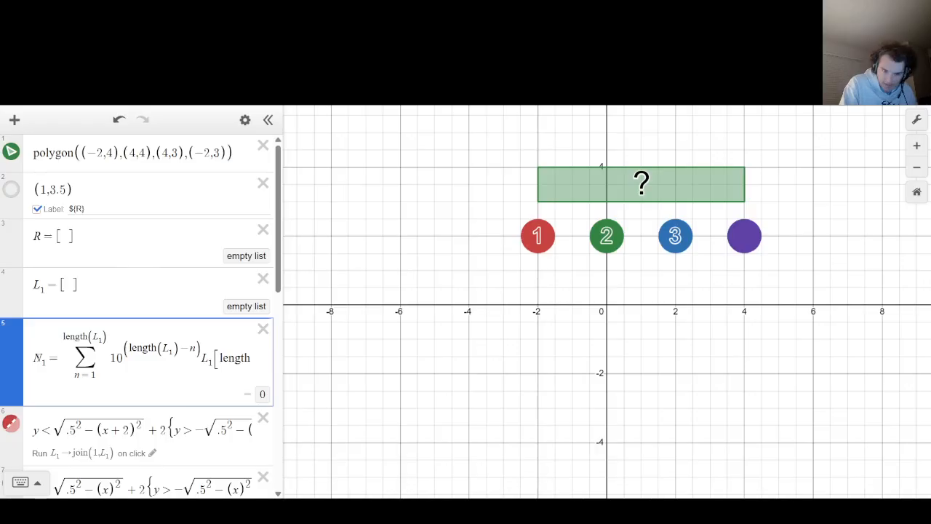
# Read through the full summation expression that defines N_1.
pyautogui.press('Right')
pyautogui.press('Right')
pyautogui.press('Right')
pyautogui.press('Right')
pyautogui.press('Right')
pyautogui.press('Right')
pyautogui.press('Right')
pyautogui.press('Right')
pyautogui.press('Right')
pyautogui.press('Right')
pyautogui.press('Right')
pyautogui.press('Right')
pyautogui.press('Right')
pyautogui.press('Right')
pyautogui.press('Right')
pyautogui.press('Right')
pyautogui.press('Right')
pyautogui.press('Right')
pyautogui.press('Right')
pyautogui.press('Right')
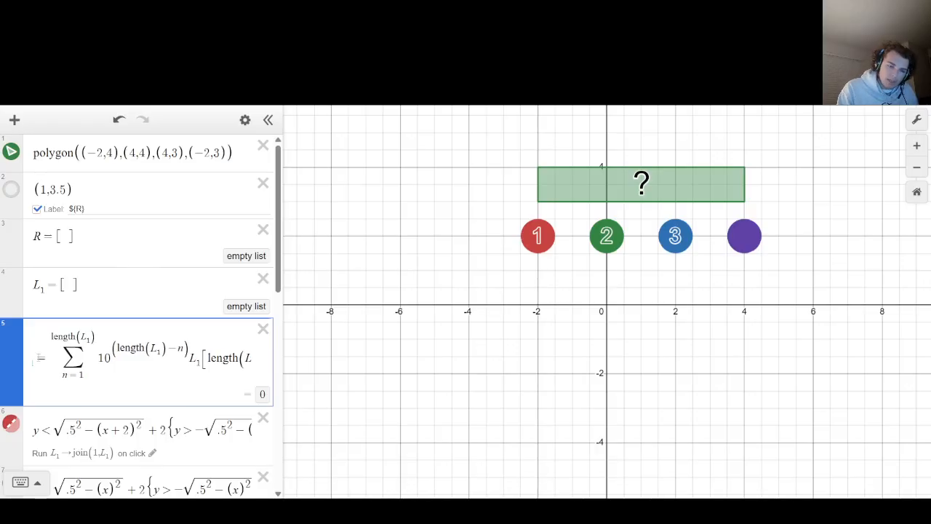
# Add an empty list L_2=[ ] on a new line directly below L_1.
pyautogui.press('Up')
pyautogui.press('Return')
pyautogui.write('L')
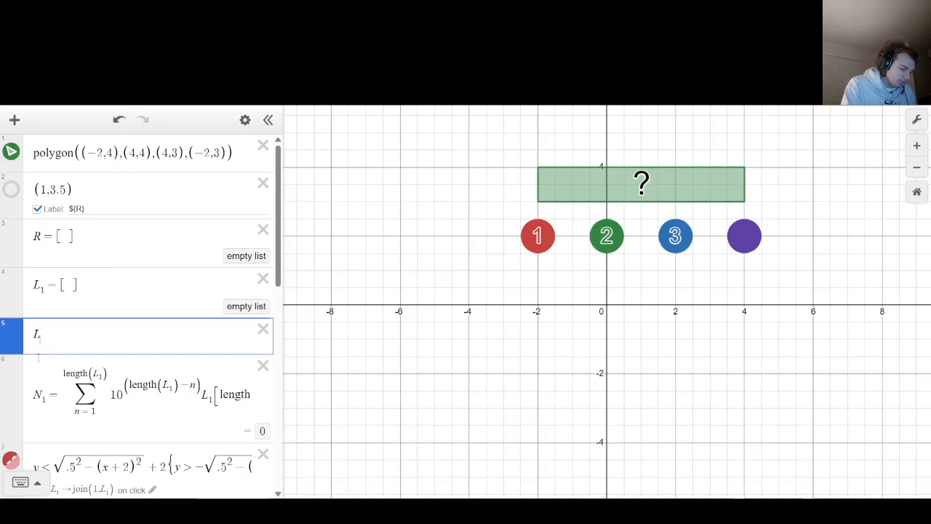
pyautogui.write('_2=[')
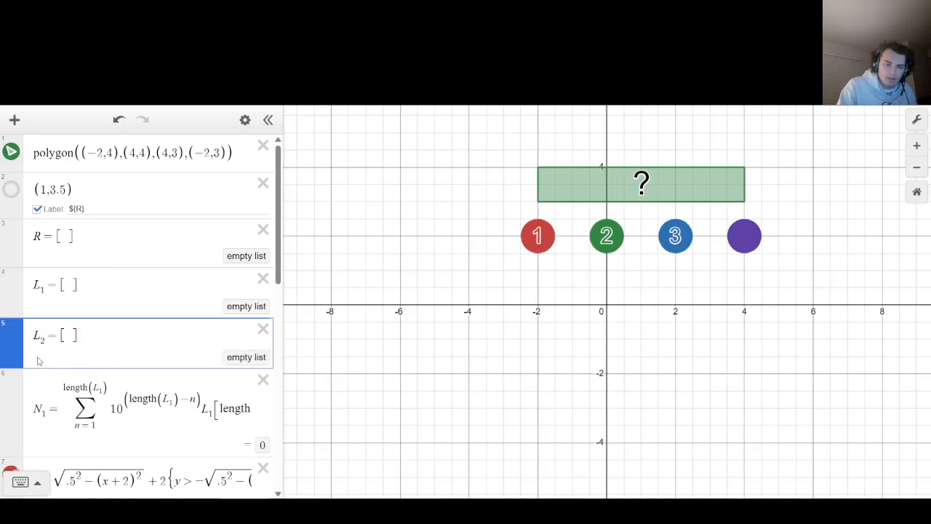
# Insert a blank expression line between the L_2 list and the N_1 sum.
pyautogui.press('Down')
pyautogui.press('Down')
pyautogui.press('Up')
pyautogui.scroll(-3, 38, 361)
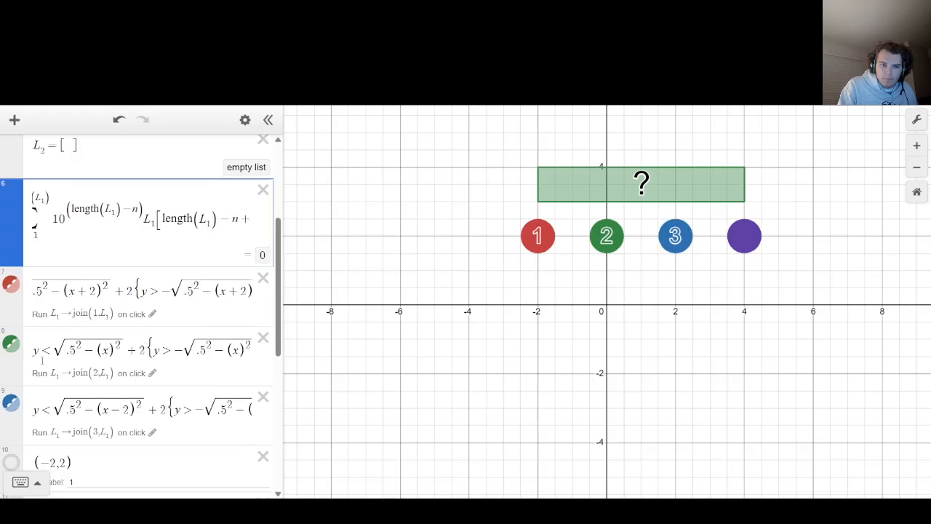
pyautogui.scroll(1, 42, 362)
pyautogui.press('Down')
pyautogui.press('Down')
pyautogui.press('Down')
pyautogui.scroll(-3, 42, 362)
pyautogui.press('Up')
pyautogui.press('Up')
pyautogui.press('Up')
pyautogui.press('Up')
pyautogui.press('Up')
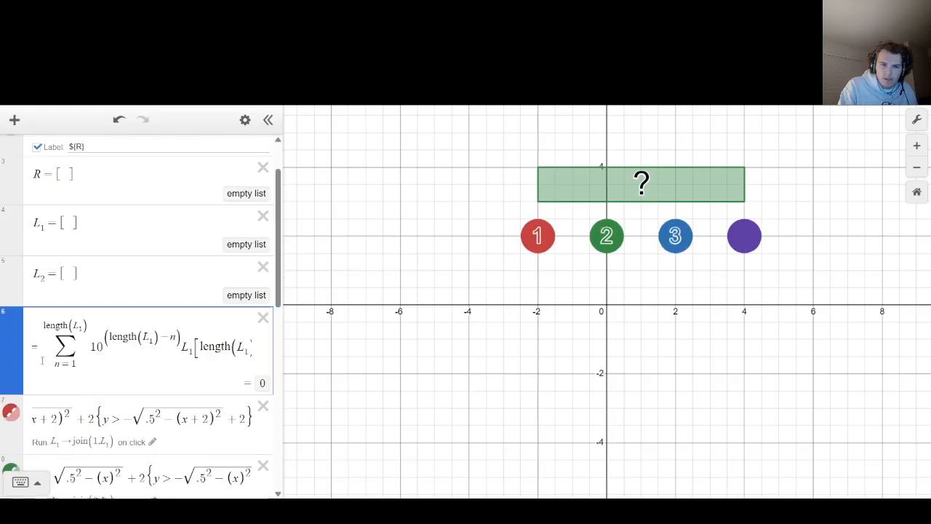
pyautogui.press('Down')
pyautogui.press('Return')
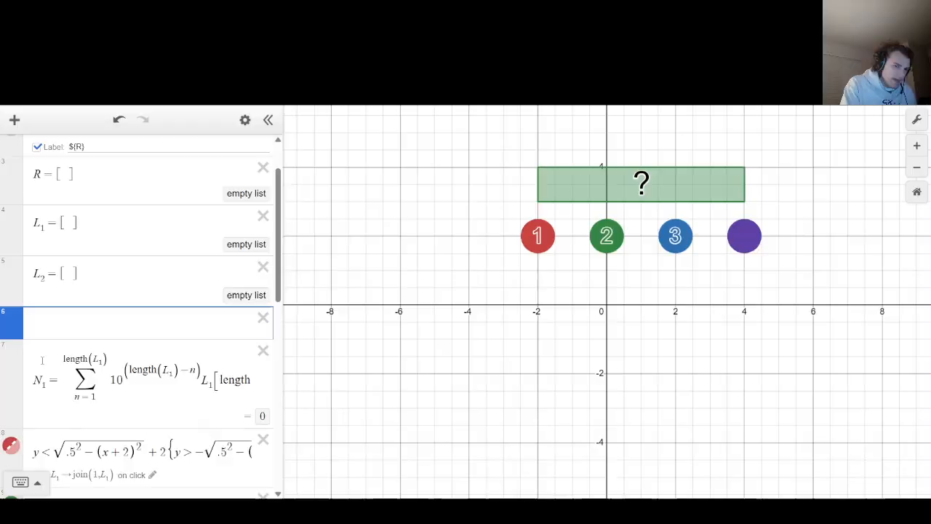
pyautogui.write('{')
pyautogui.press('BackSpace')
pyautogui.write('O_p')
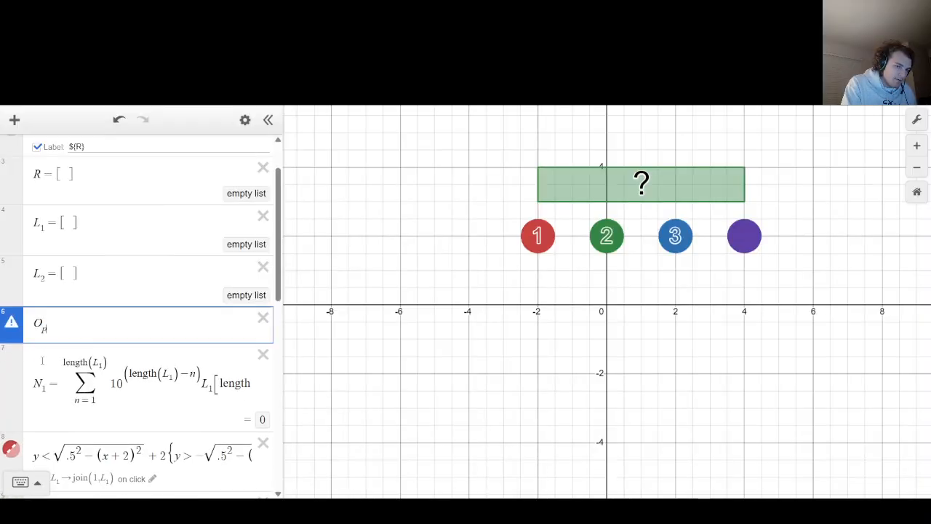
pyautogui.write('ress')
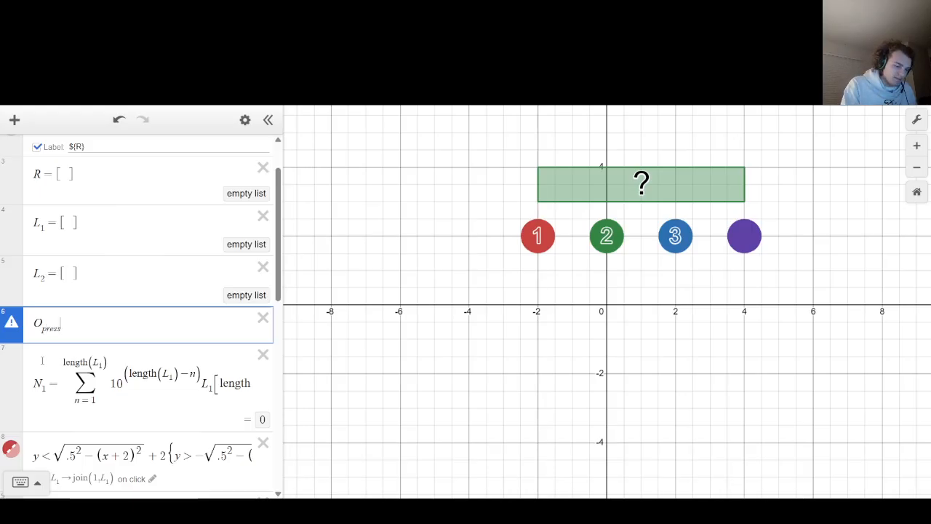
pyautogui.press('BackSpace')
pyautogui.press('BackSpace')
pyautogui.press('BackSpace')
pyautogui.press('BackSpace')
pyautogui.press('BackSpace')
pyautogui.press('BackSpace')
pyautogui.press('BackSpace')
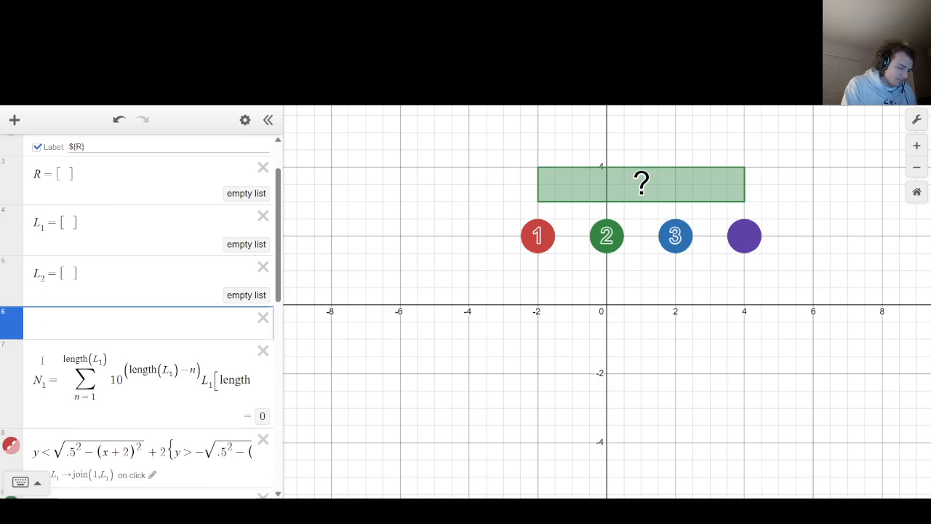
# Start the definition of O_p on the blank line with an empty pair of curly braces.
pyautogui.write('O_p=')
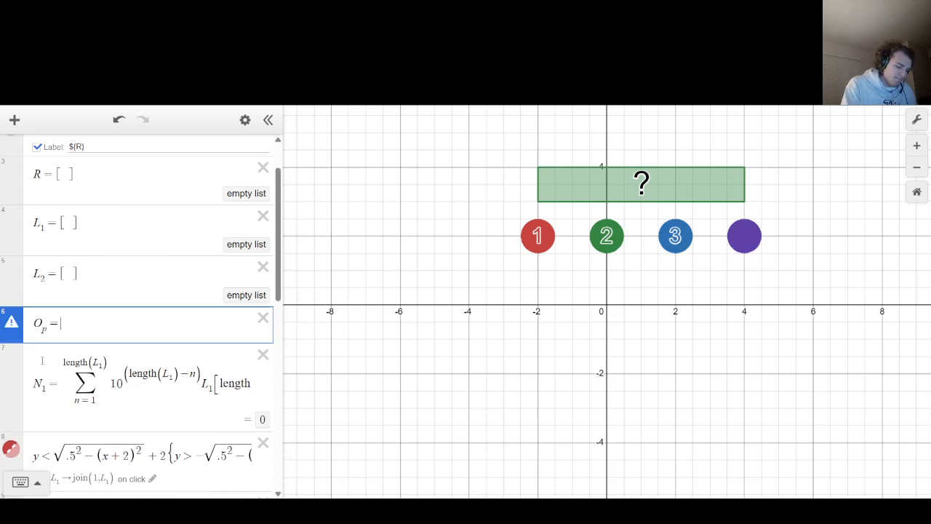
pyautogui.write('{')
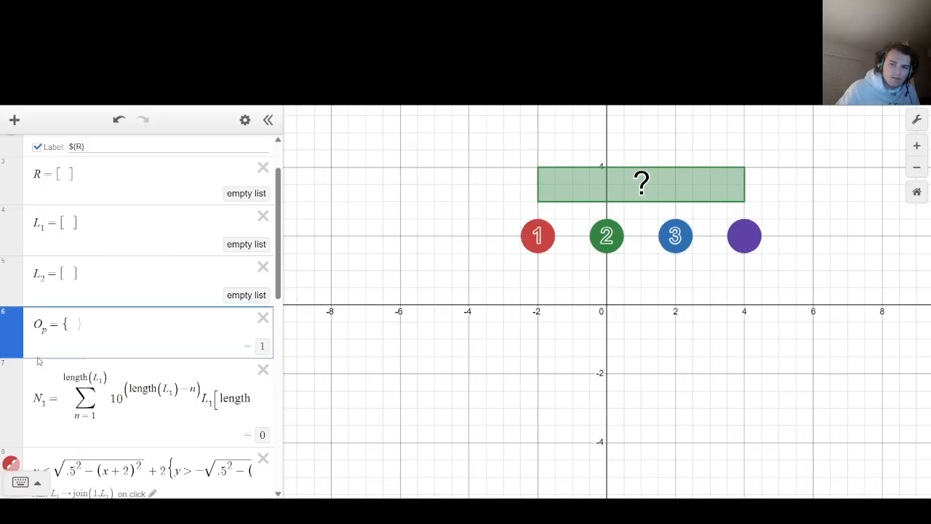
# Clear the L[1]+L[2] sum from the on-click action of the circle inequality centred at (4,0).
pyautogui.scroll(-10, 75, 359)
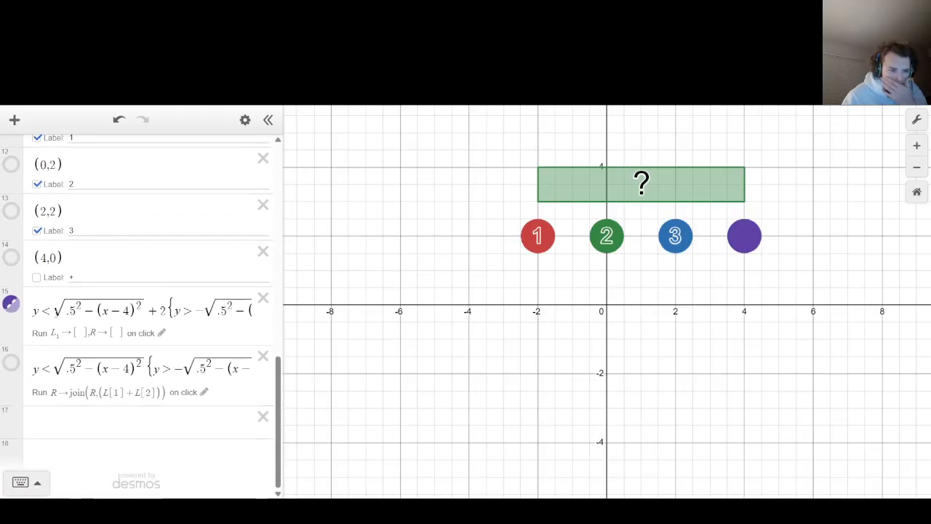
pyautogui.click(203, 392)
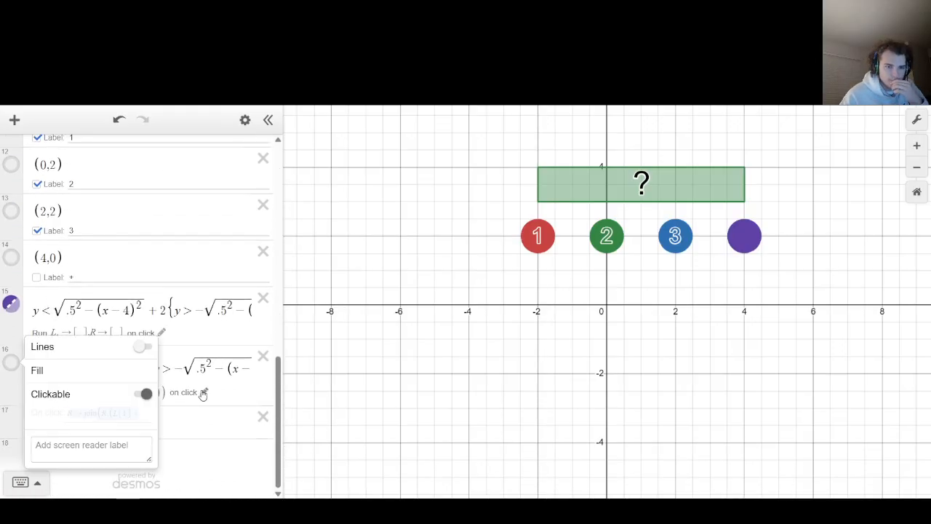
pyautogui.moveTo(139, 415); pyautogui.dragTo(266, 437)
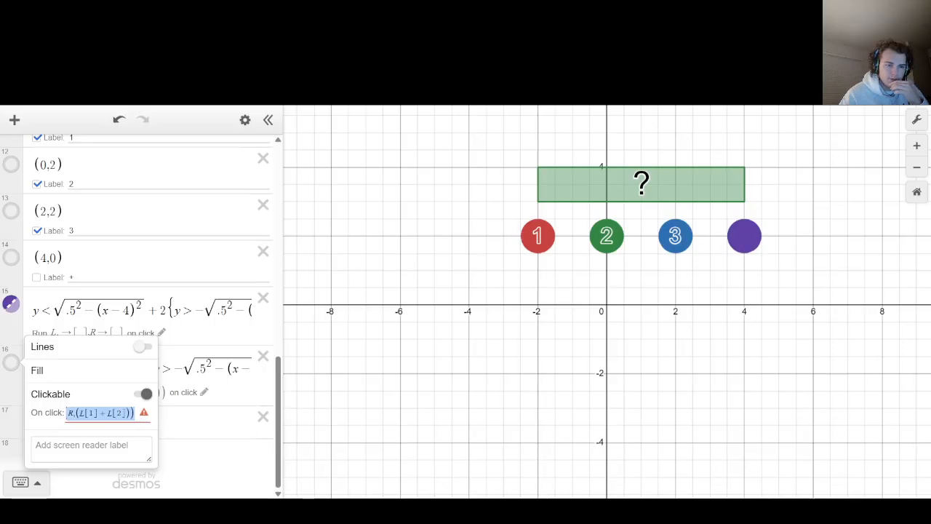
pyautogui.click(85, 413)
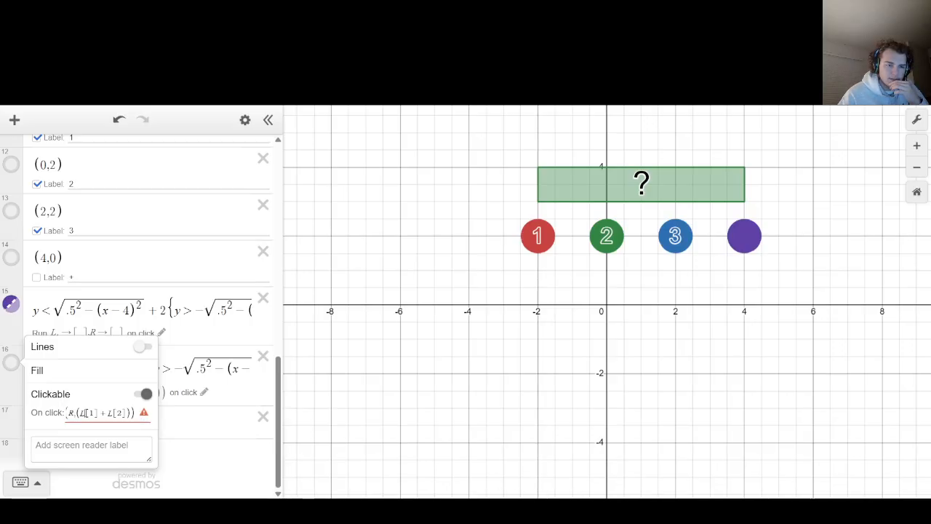
pyautogui.moveTo(129, 413); pyautogui.dragTo(85, 413)
pyautogui.write('L4')
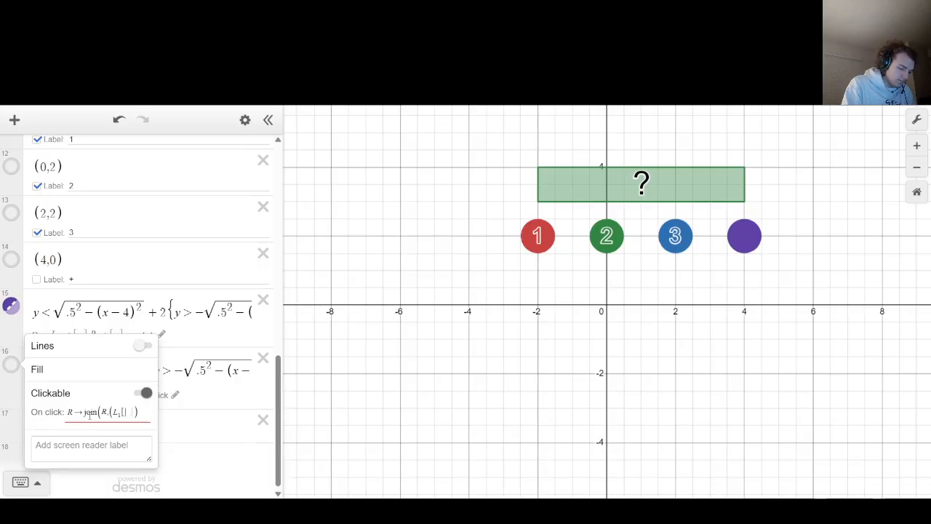
pyautogui.write('[1]+L4')
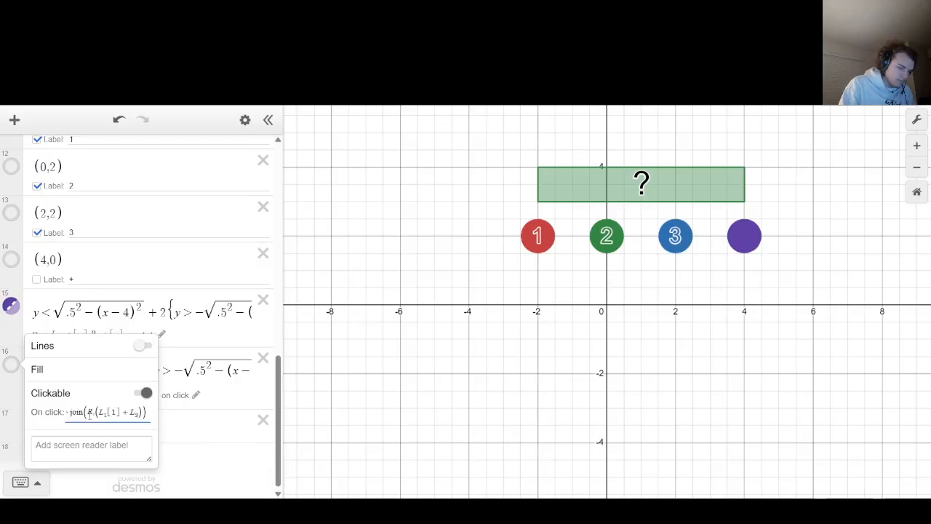
pyautogui.press('BackSpace')
pyautogui.press('BackSpace')
pyautogui.press('BackSpace')
pyautogui.press('BackSpace')
pyautogui.press('BackSpace')
pyautogui.press('BackSpace')
pyautogui.press('BackSpace')
pyautogui.press('BackSpace')
# Complete the on-click action as R→join(R,(N_1+N_2)).
pyautogui.write('N')
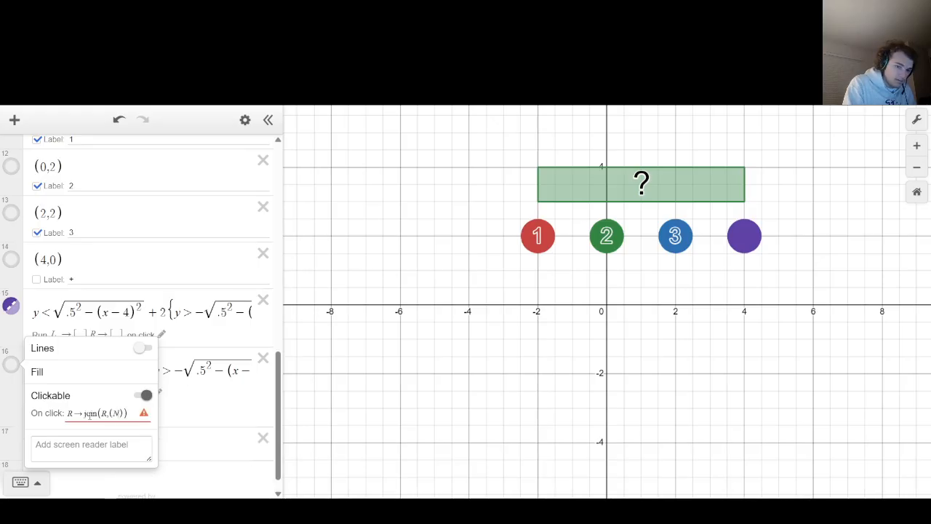
pyautogui.write('1')
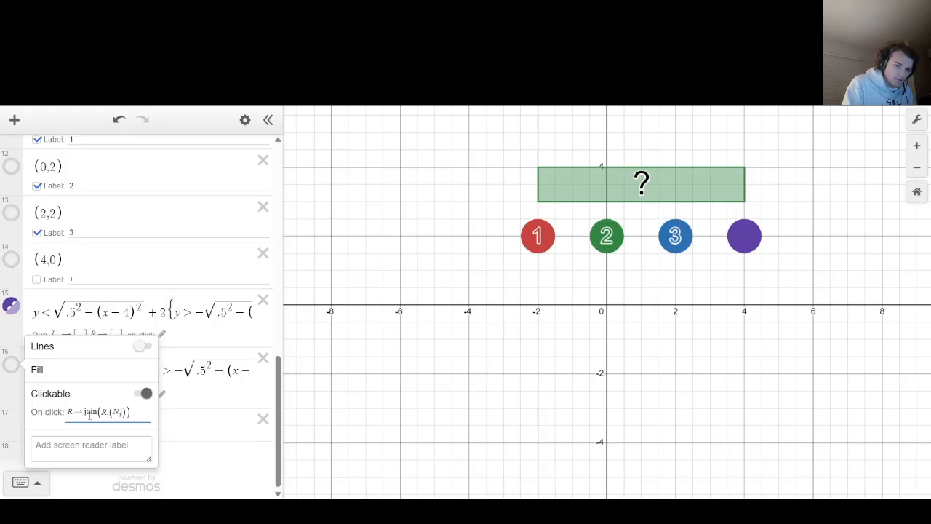
pyautogui.write('+N_2')
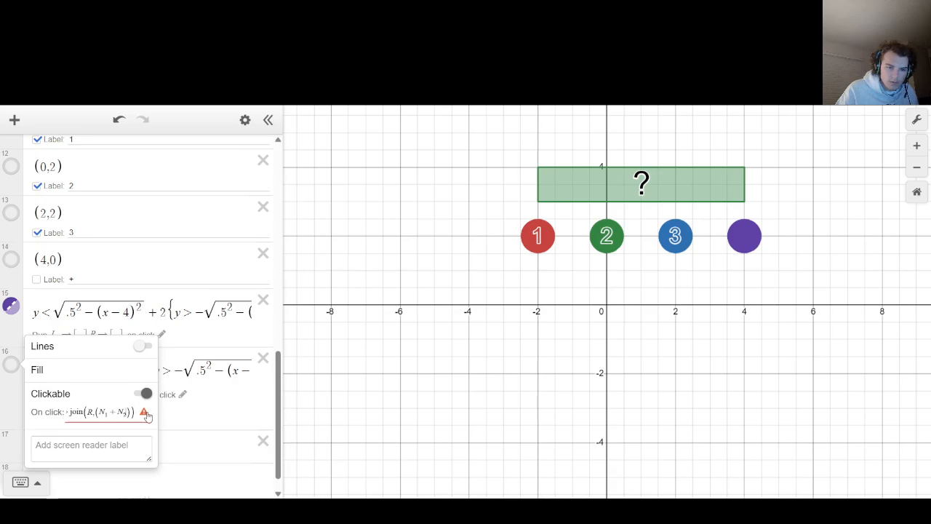
# Duplicate the N_1 sum expression onto a new line directly below it.
pyautogui.scroll(5, 168, 271)
pyautogui.scroll(3, 168, 271)
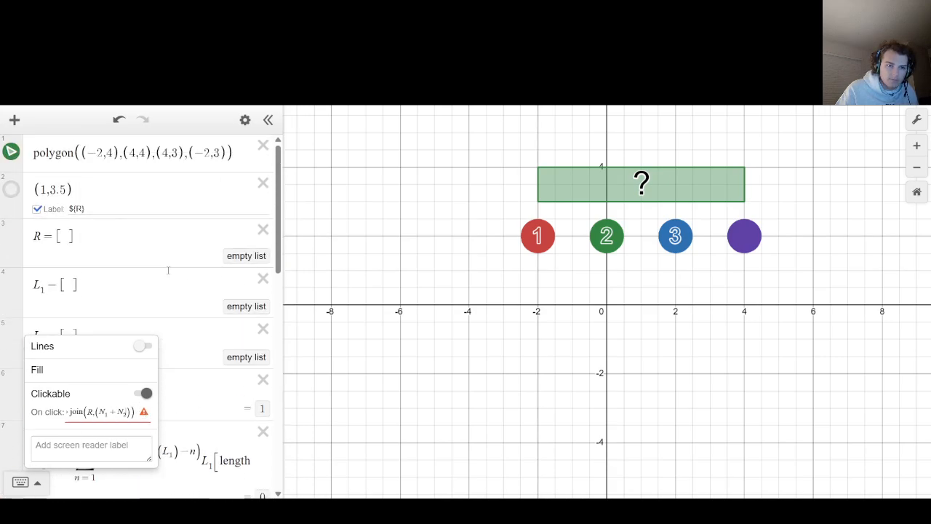
pyautogui.scroll(-5, 168, 271)
pyautogui.moveTo(34, 278); pyautogui.dragTo(529, 261)
pyautogui.hotkey('ctrl', 'c')
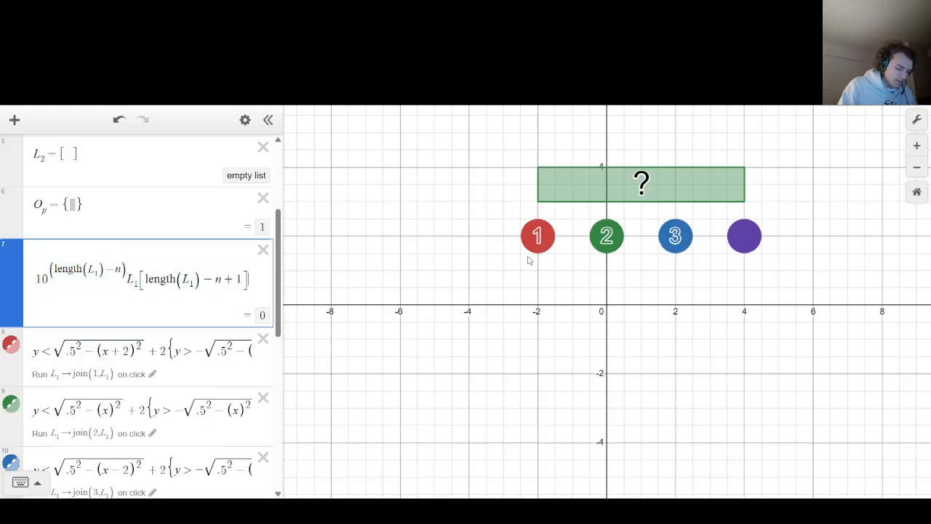
pyautogui.press('Return')
pyautogui.hotkey('ctrl', 'v')
# In the copied sum, change the list inside the bracketed index to L_2, giving length(L_2)−n+1.
pyautogui.press('Left')
pyautogui.press('Left')
pyautogui.press('Left')
pyautogui.press('Left')
pyautogui.press('Left')
pyautogui.press('Left')
pyautogui.press('Left')
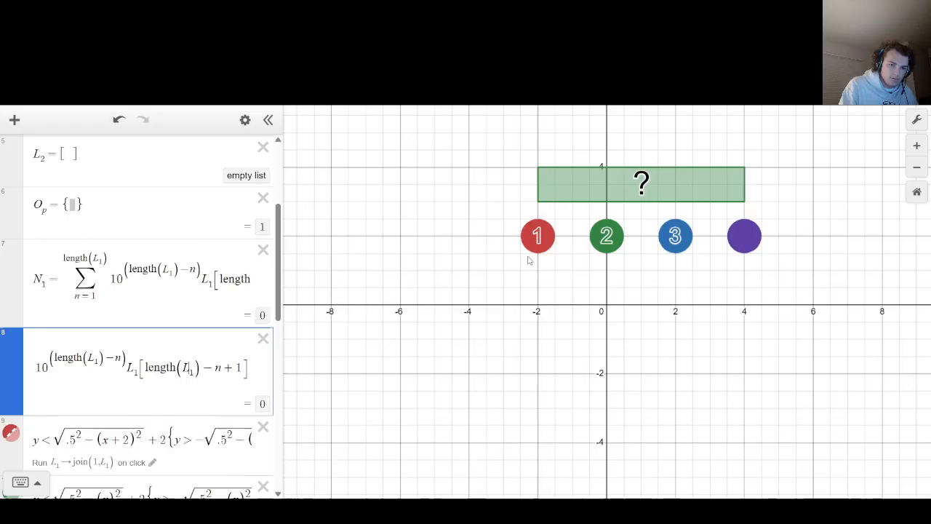
pyautogui.press('Right')
pyautogui.press('Right')
pyautogui.press('Right')
pyautogui.press('BackSpace')
pyautogui.write('2')
# Change the indexed list in the copied sum to L_2.
pyautogui.press('Left')
pyautogui.press('Left')
pyautogui.press('Left')
pyautogui.press('Left')
pyautogui.press('Left')
pyautogui.press('Left')
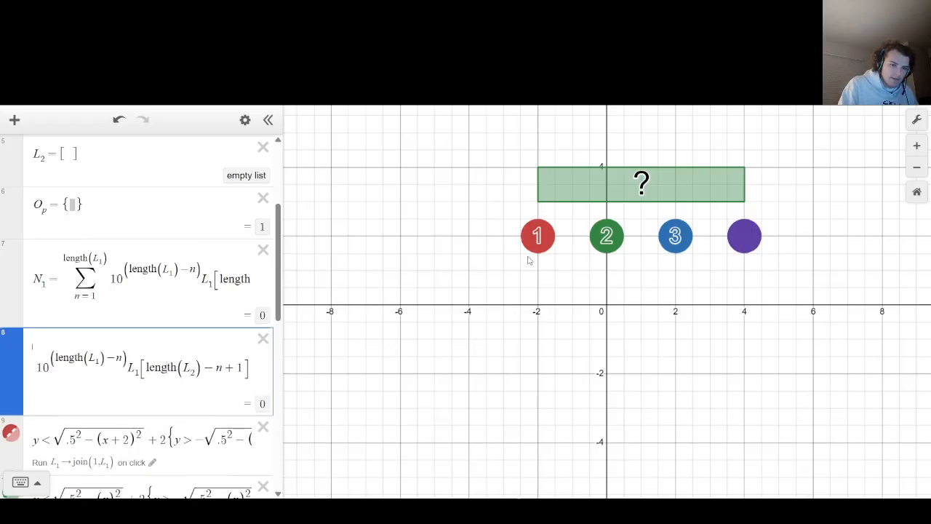
pyautogui.press('BackSpace')
pyautogui.write('2')
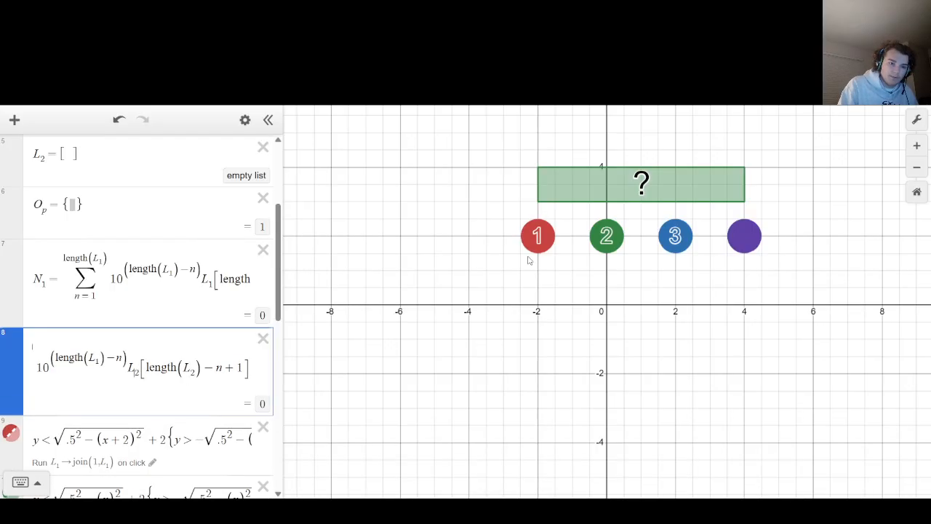
# Change the exponent of 10 in the copied sum to length(L_2)−n.
pyautogui.press('Left')
pyautogui.press('Left')
pyautogui.press('Left')
pyautogui.press('Left')
pyautogui.press('Left')
pyautogui.press('Left')
pyautogui.press('Left')
pyautogui.press('Left')
pyautogui.press('Left')
pyautogui.press('BackSpace')
pyautogui.write('2')
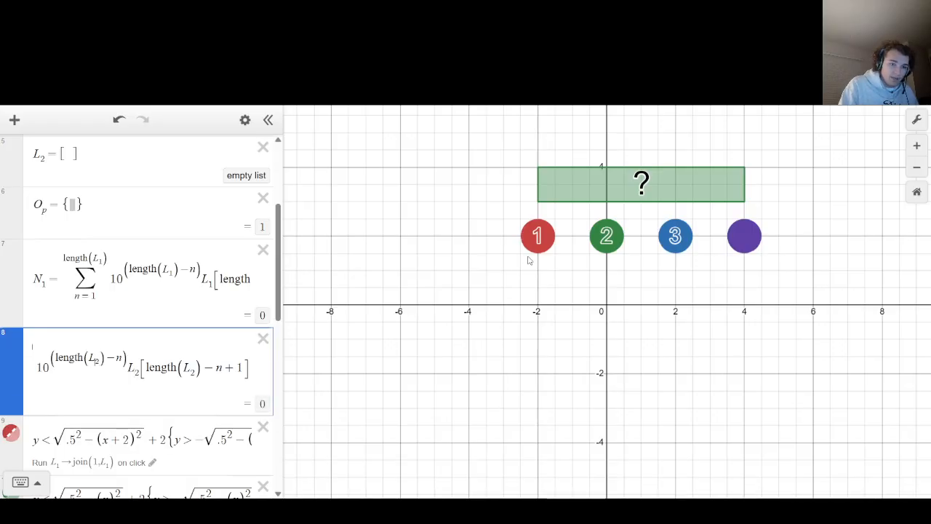
# Set the upper limit of the copied sum to length(L_2).
pyautogui.press('Left')
pyautogui.press('Left')
pyautogui.press('Left')
pyautogui.press('Left')
pyautogui.press('Left')
pyautogui.press('Left')
pyautogui.press('Left')
pyautogui.press('Left')
pyautogui.press('Left')
pyautogui.press('Left')
pyautogui.press('Left')
pyautogui.press('Left')
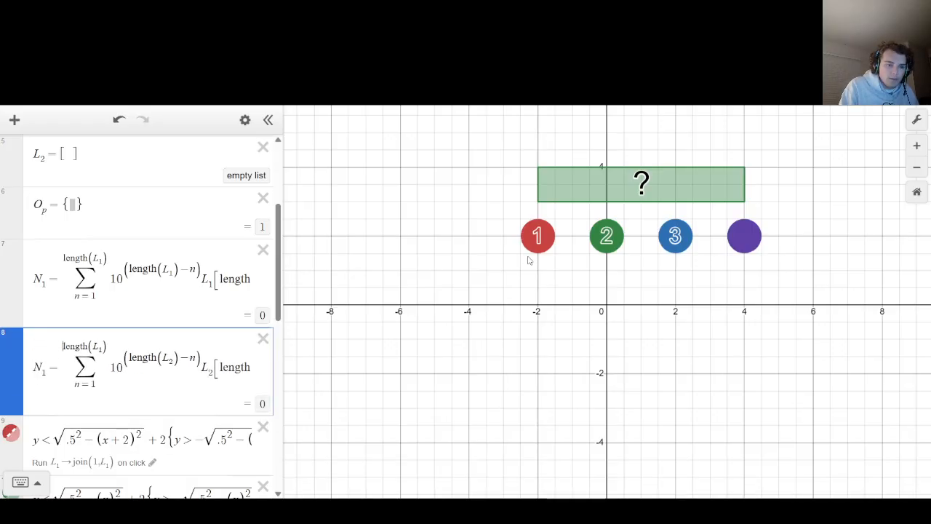
pyautogui.press('Right')
pyautogui.press('Right')
pyautogui.press('Right')
pyautogui.press('Right')
pyautogui.press('Right')
pyautogui.press('Right')
pyautogui.press('Right')
pyautogui.press('Right')
pyautogui.press('Right')
pyautogui.press('BackSpace')
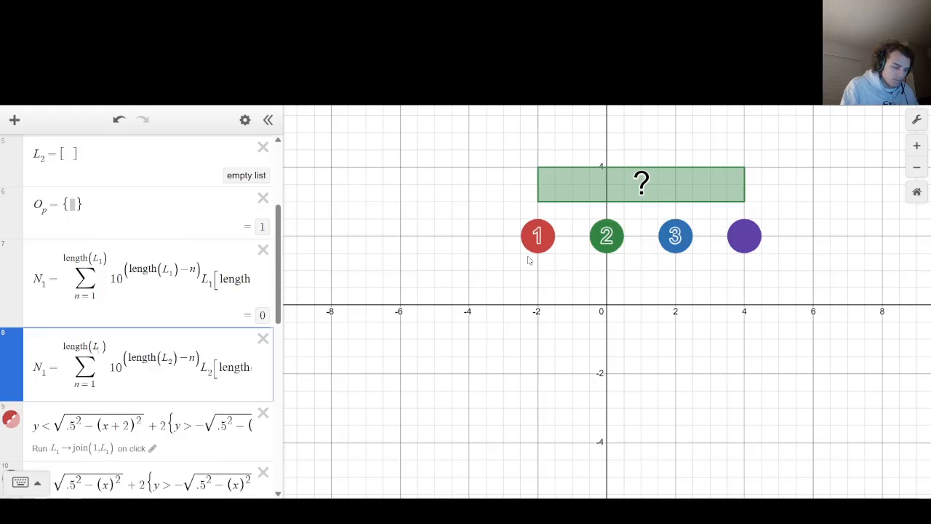
pyautogui.write('2')
# Rename the copied sum's variable to N_2.
pyautogui.press('Left')
pyautogui.press('Left')
pyautogui.press('Left')
pyautogui.press('Left')
pyautogui.press('Left')
pyautogui.press('Left')
pyautogui.press('Left')
pyautogui.press('Left')
pyautogui.press('Left')
pyautogui.press('Left')
pyautogui.press('Left')
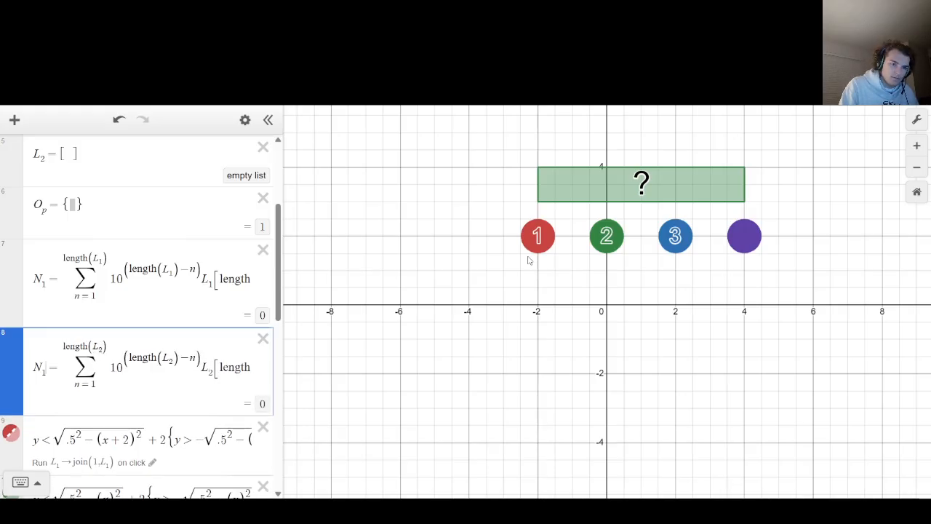
pyautogui.press('BackSpace')
pyautogui.write('2')
# Check the subscripts along the N_2 expression.
pyautogui.press('Right')
pyautogui.press('Right')
pyautogui.press('Right')
pyautogui.press('Right')
pyautogui.press('Right')
pyautogui.press('Right')
pyautogui.press('Right')
pyautogui.press('Right')
pyautogui.press('Right')
pyautogui.press('Right')
pyautogui.press('Right')
pyautogui.press('Right')
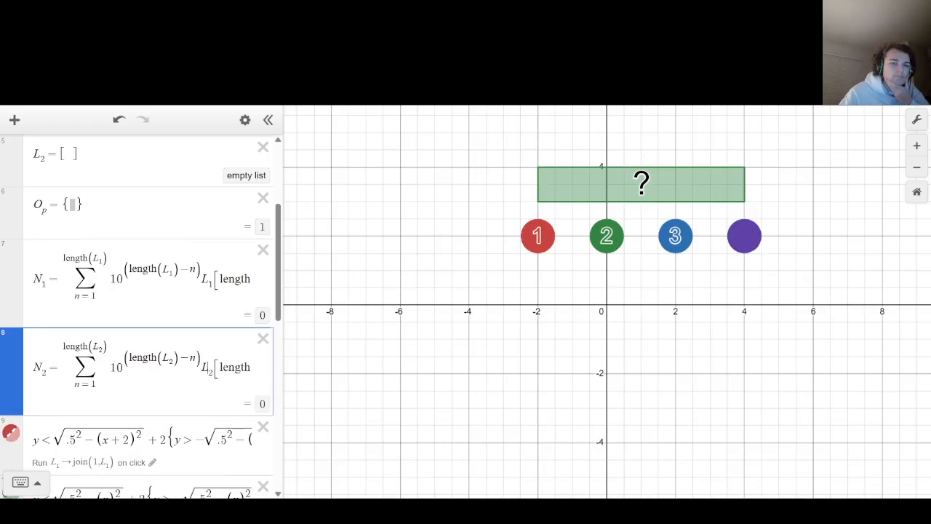
# Add the action R_v→R_v+1 to the click action that joins N_1+N_2 to R.
pyautogui.scroll(-5, 146, 313)
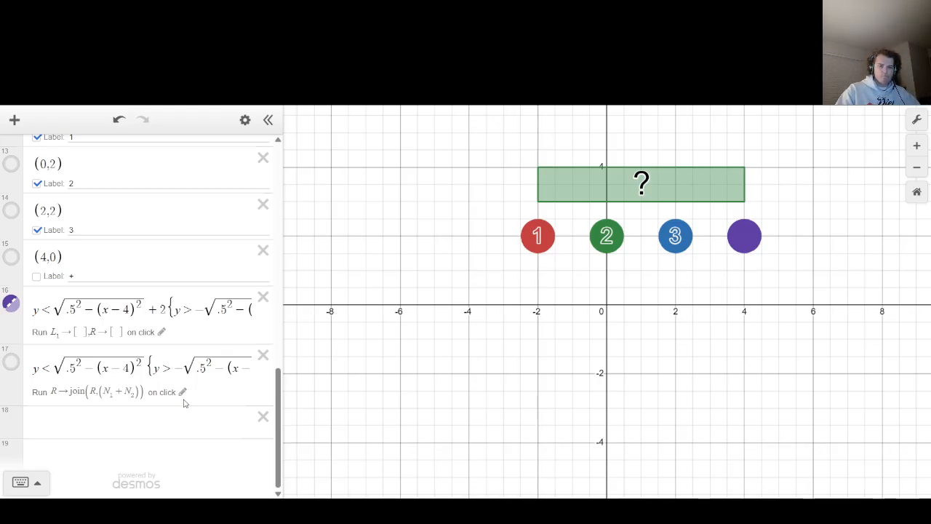
pyautogui.click(394, 461)
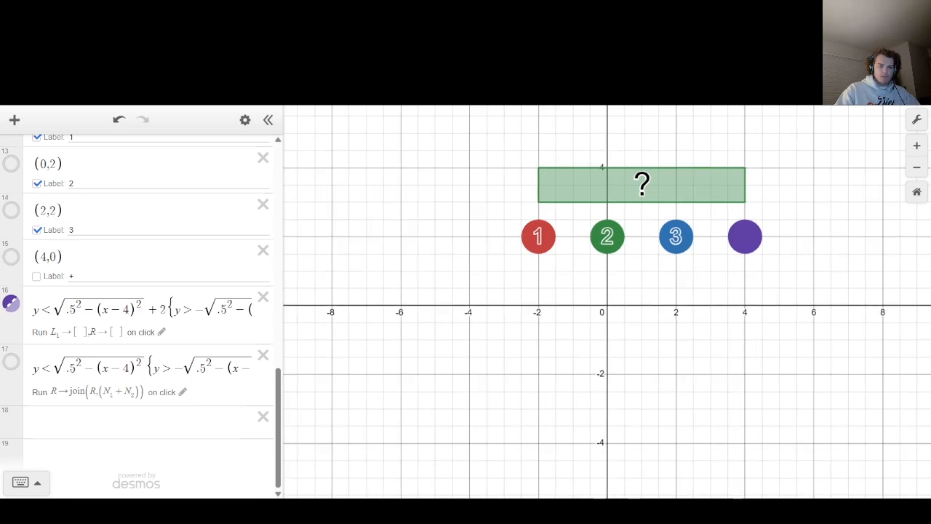
pyautogui.click(182, 392)
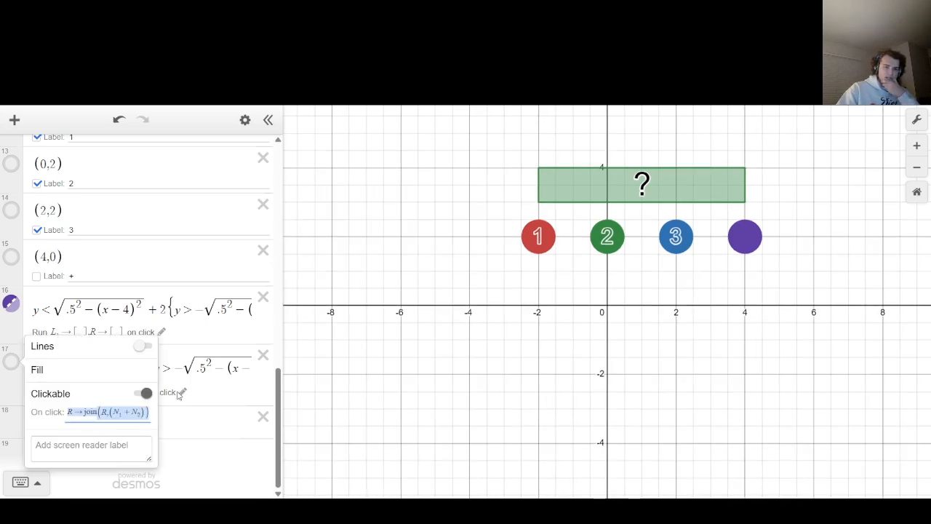
pyautogui.click(123, 412)
pyautogui.click(149, 412)
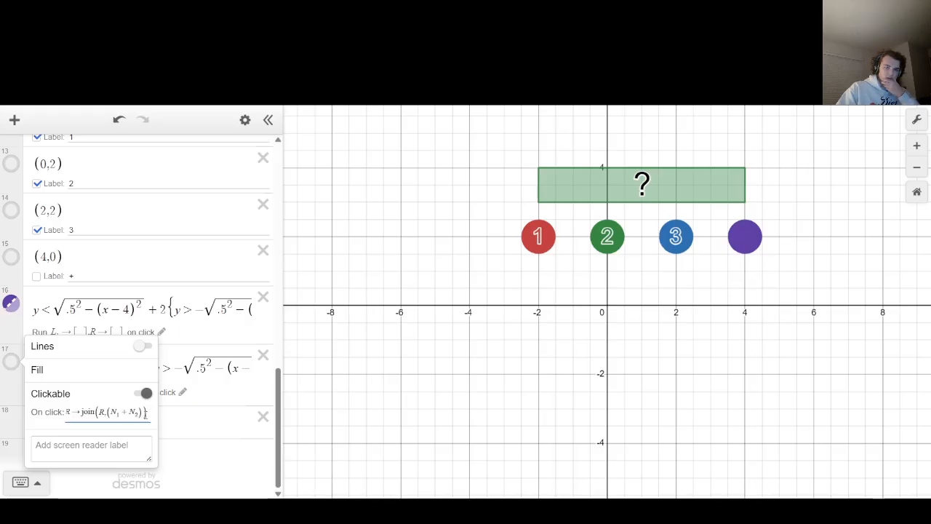
pyautogui.write(')')
pyautogui.write(',R_5')
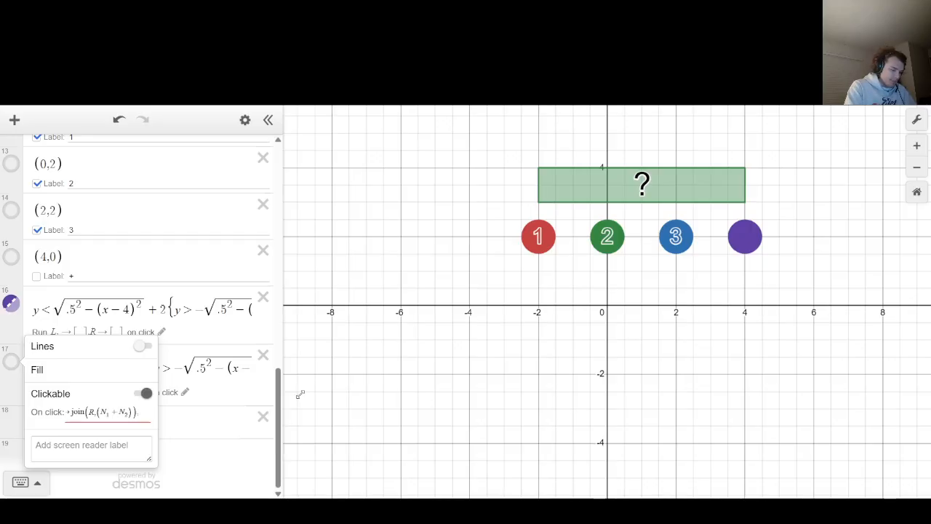
pyautogui.press('BackSpace')
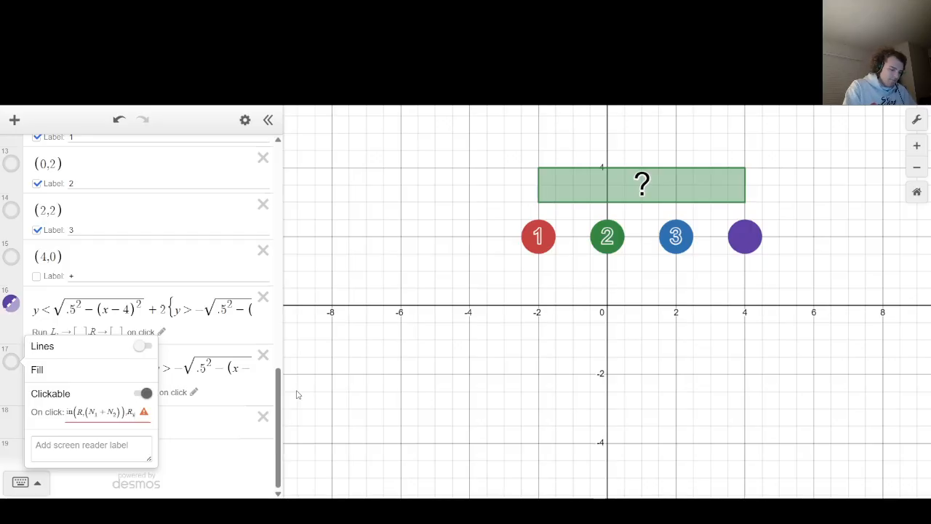
pyautogui.write('v->R_v')
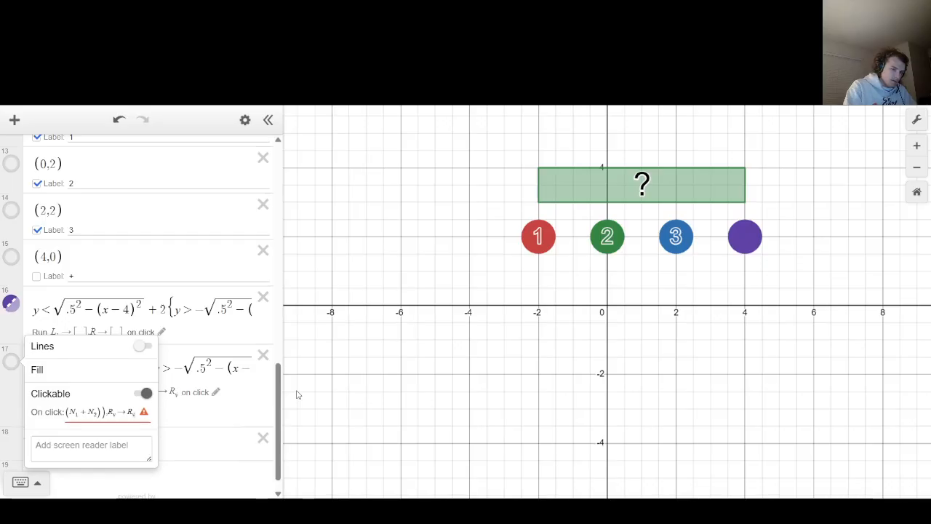
pyautogui.write('v+1')
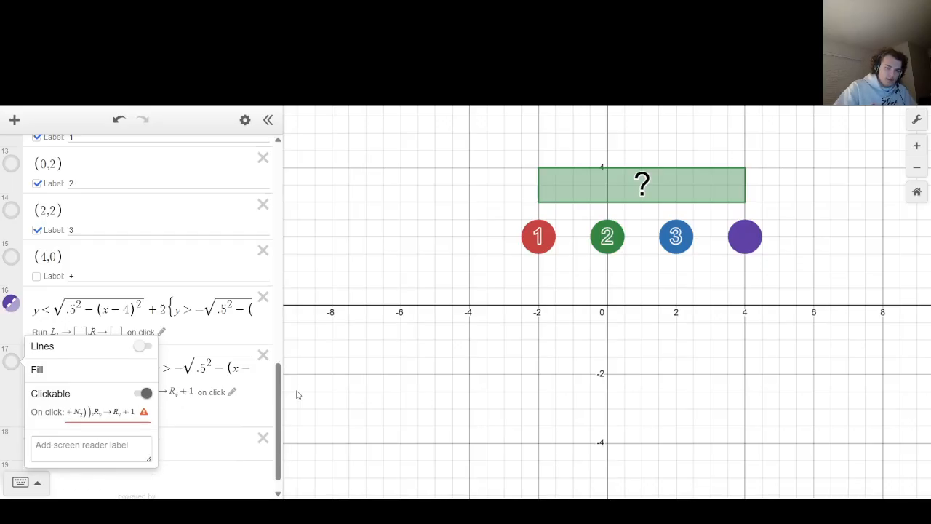
# Define the variable R_v = 0 in a new expression below the click-action inequalities.
pyautogui.click(184, 453)
pyautogui.write('R')
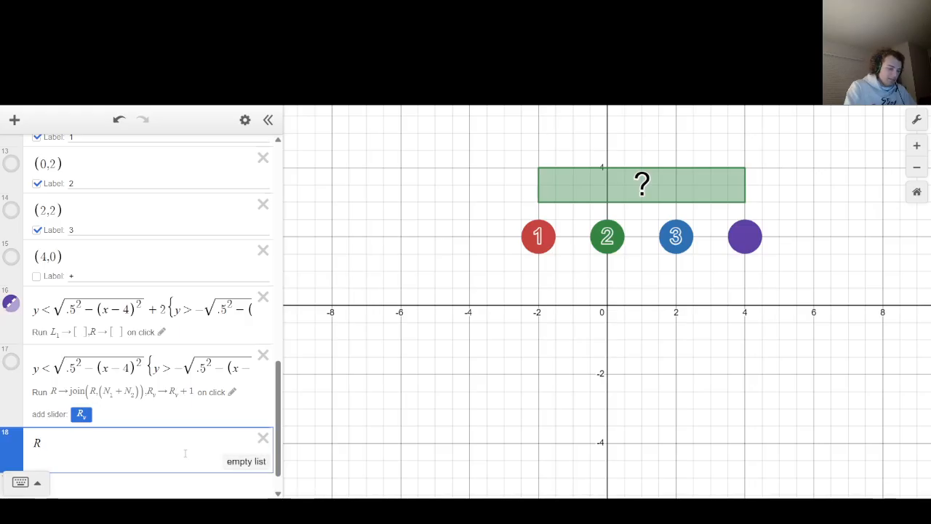
pyautogui.write('_v = 0')
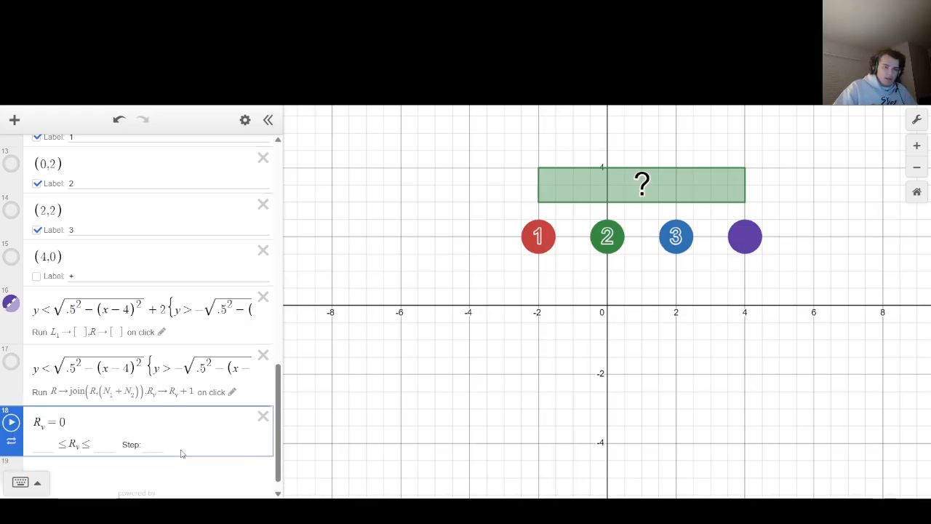
# Add R_v→0 to the purple circle's click action that empties L_1 and R.
pyautogui.click(161, 332)
pyautogui.click(136, 412)
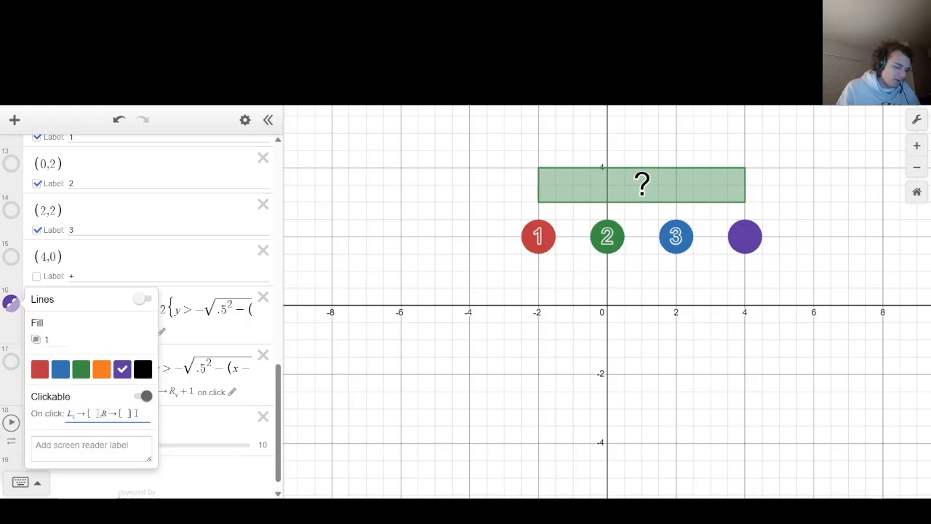
pyautogui.write(',R_y->')
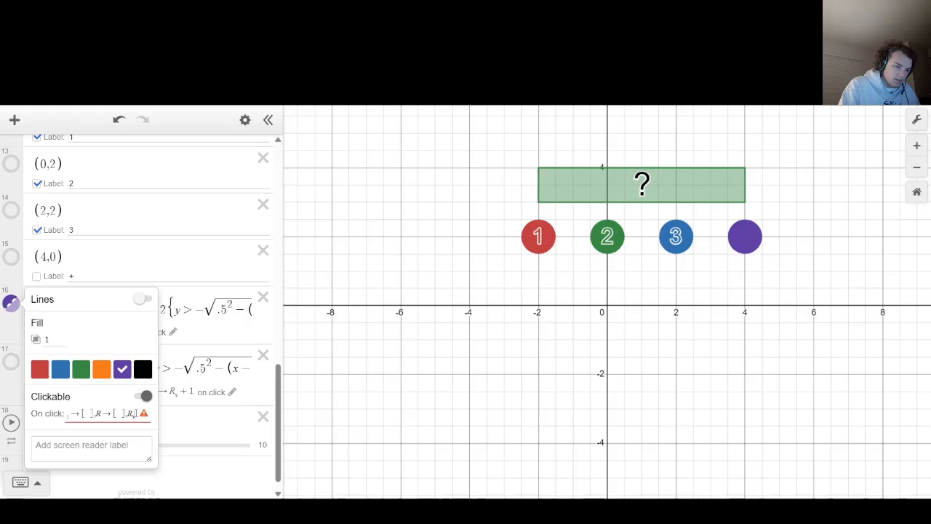
pyautogui.write('0')
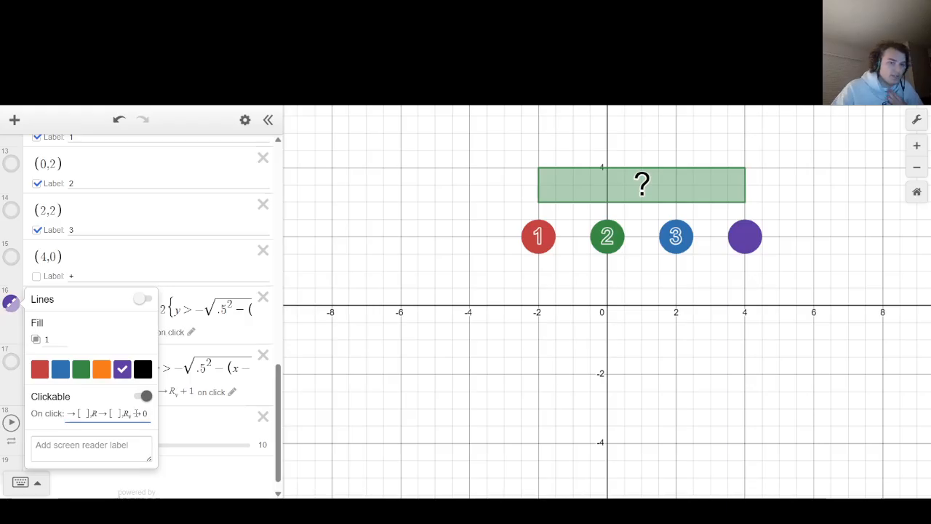
pyautogui.click(298, 379)
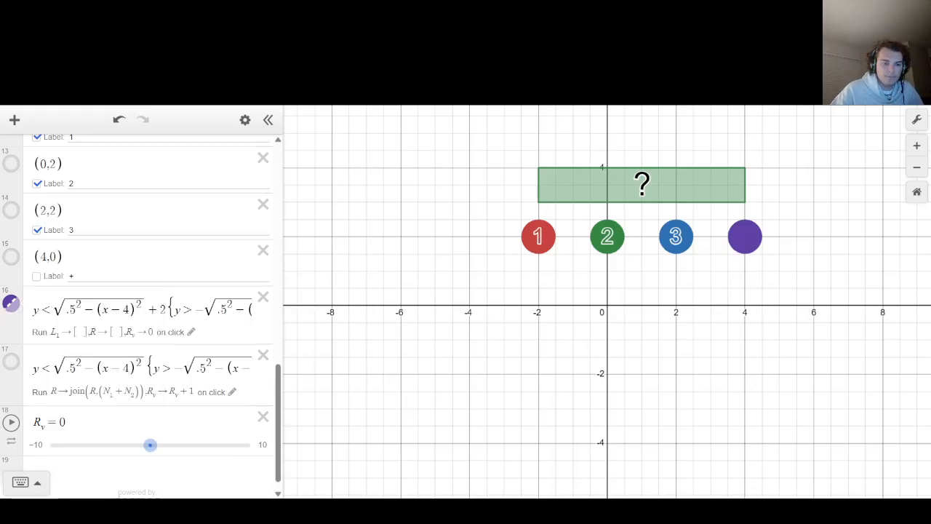
# Move the R_v slider directly above the last circle inequality and limit its range to 0 through 1.
pyautogui.moveTo(16, 431); pyautogui.dragTo(31, 375)
pyautogui.scroll(8, 45, 282)
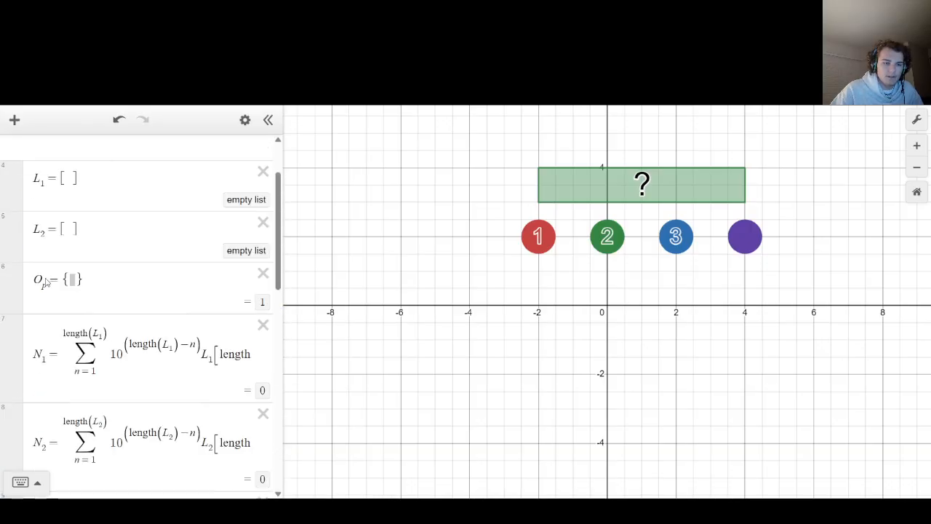
pyautogui.scroll(-10, 45, 282)
pyautogui.click(37, 369)
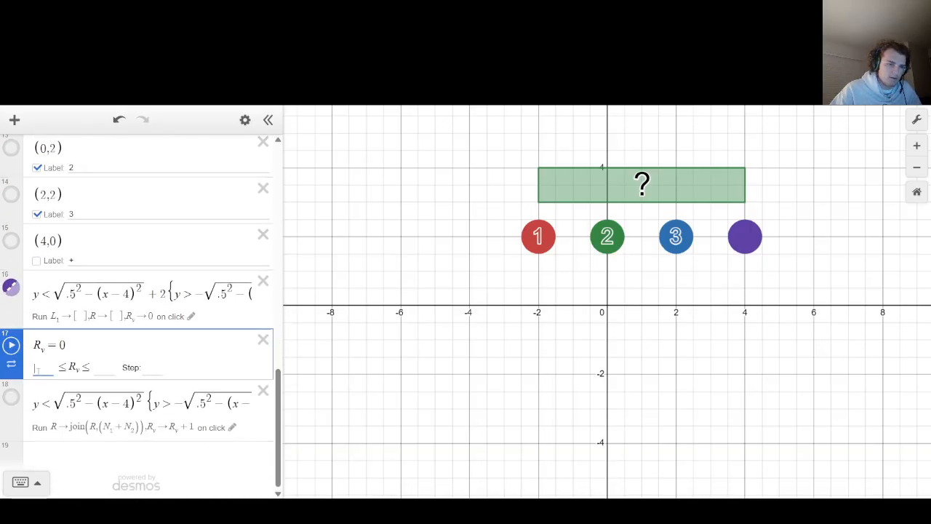
pyautogui.write('0')
pyautogui.click(99, 368)
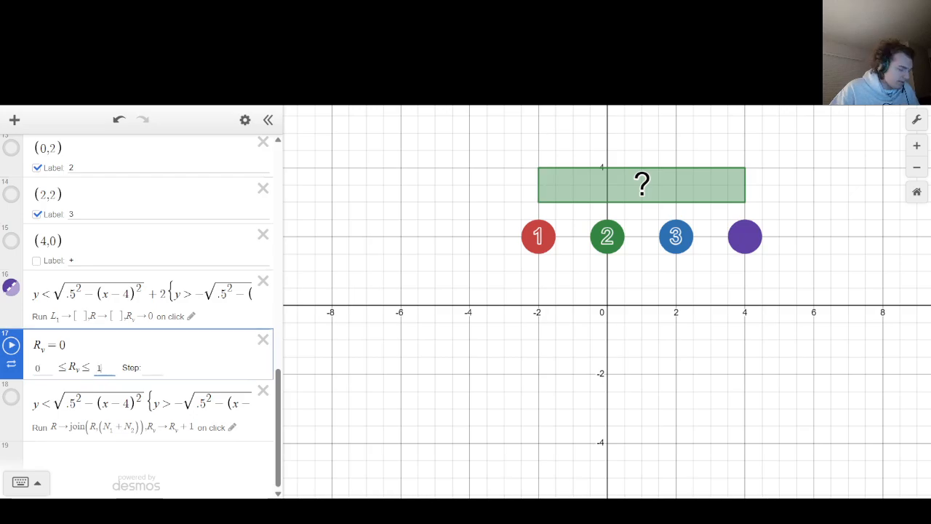
pyautogui.click(364, 359)
# Complete the O_p definition as the piecewise condition {R_v=1:1,0}.
pyautogui.scroll(10, 148, 291)
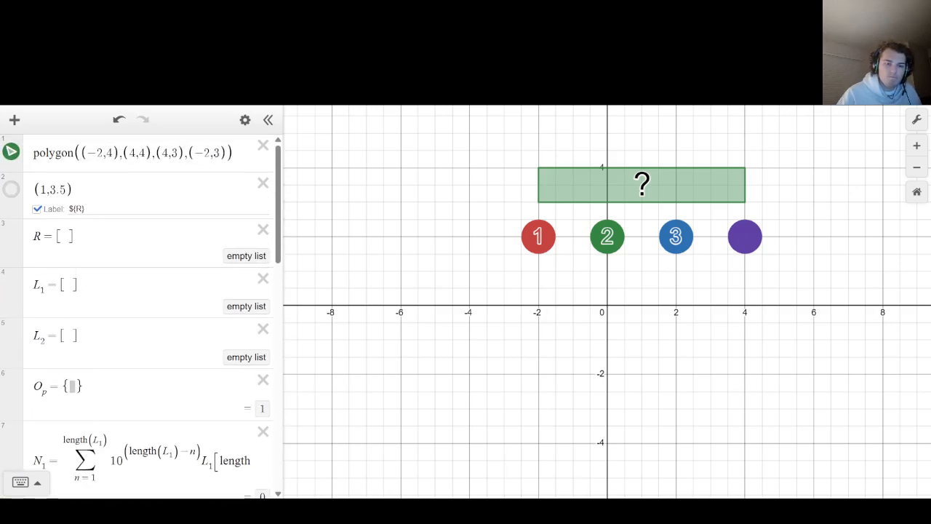
pyautogui.click(79, 386)
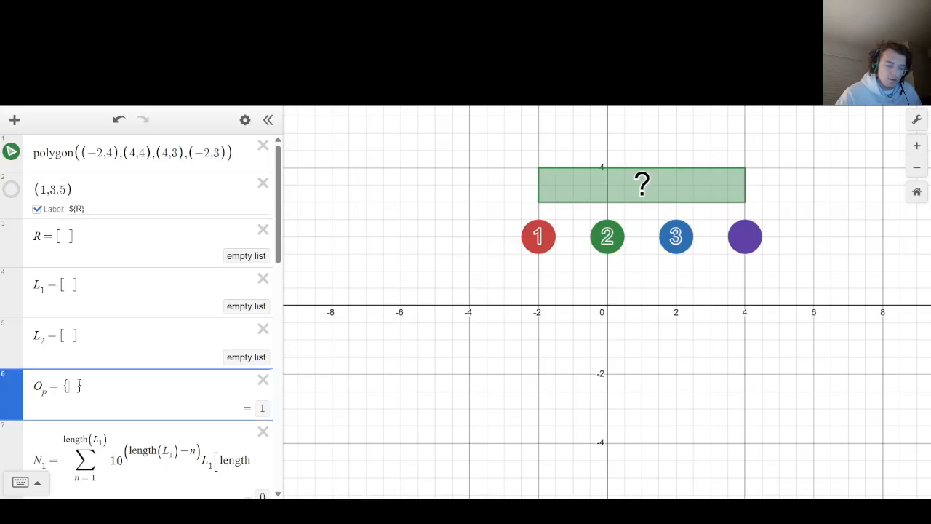
pyautogui.write('R_v = 1')
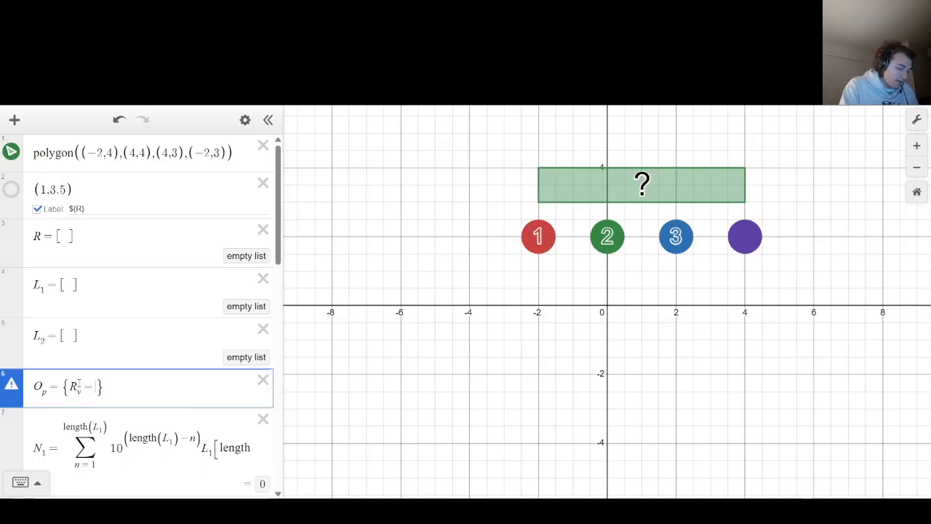
pyautogui.write(':01')
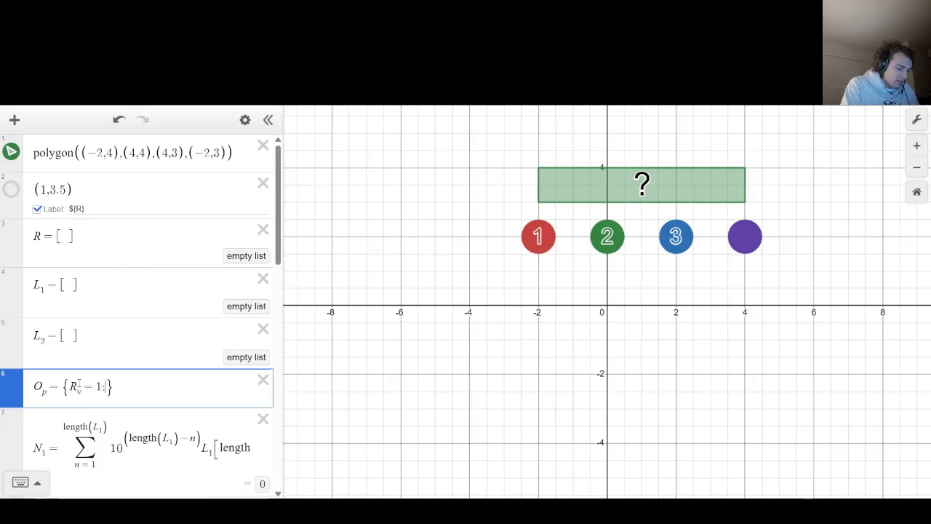
pyautogui.press('BackSpace')
pyautogui.write(',1')
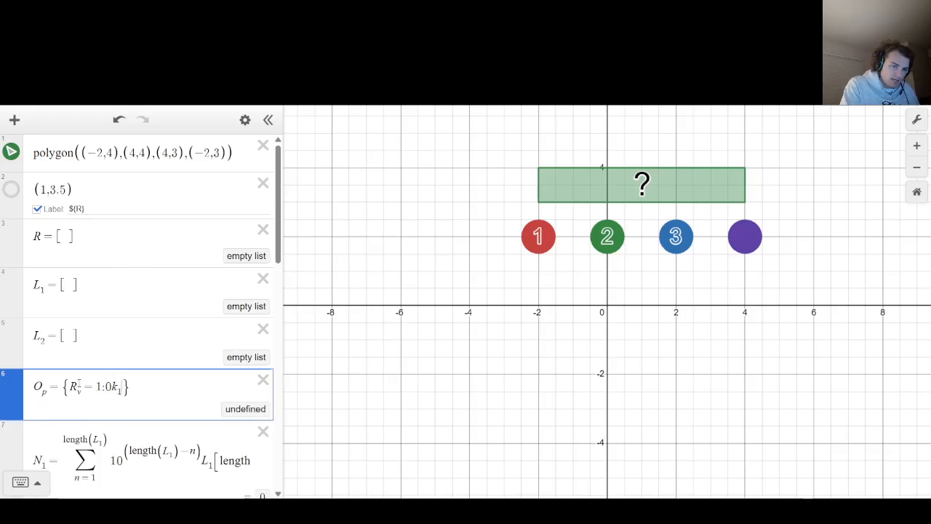
pyautogui.press('BackSpace')
pyautogui.press('BackSpace')
pyautogui.press('BackSpace')
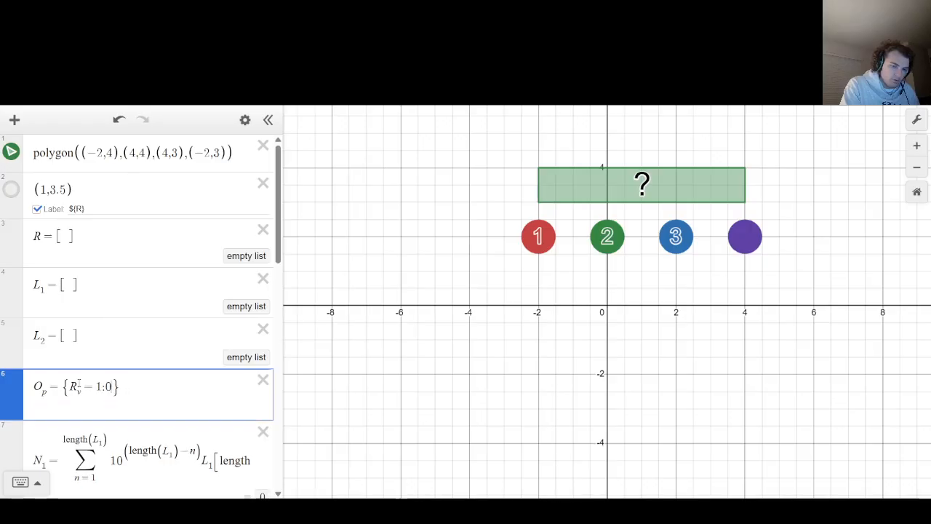
pyautogui.press('BackSpace')
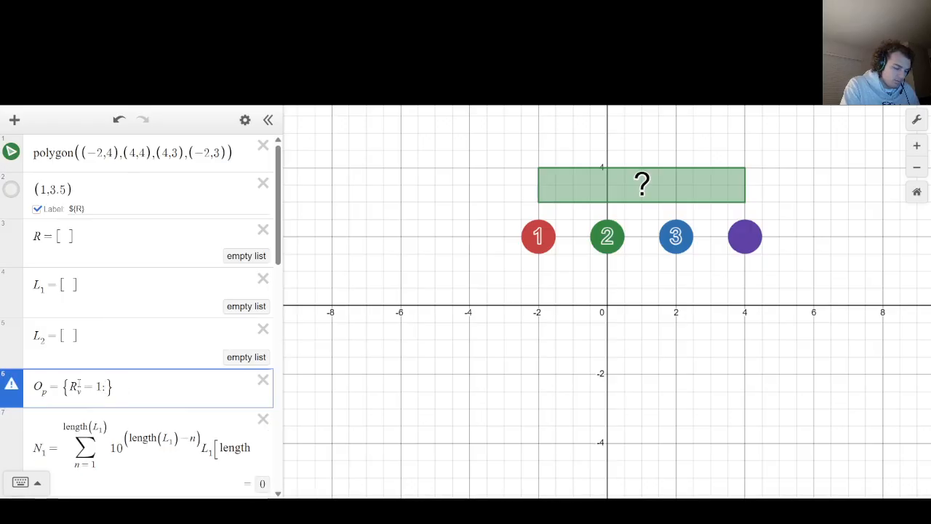
pyautogui.write('1,0')
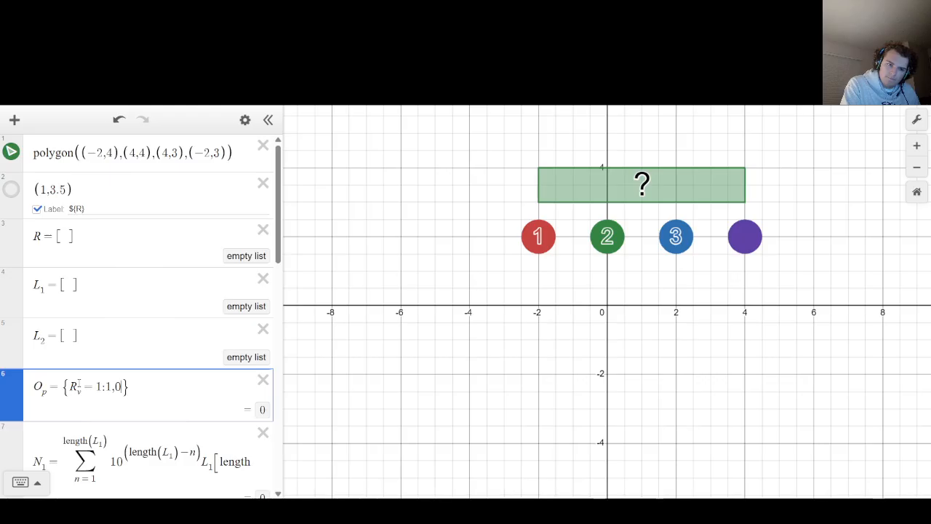
pyautogui.scroll(-1, 170, 347)
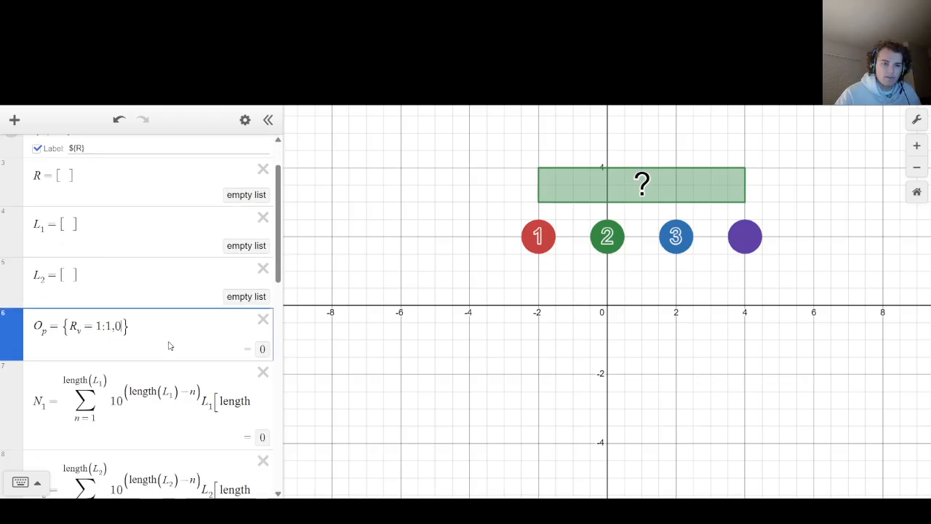
pyautogui.click(170, 335)
# Add the second action L_2→join(1,L_2) to the red circle's click action.
pyautogui.scroll(-3, 153, 334)
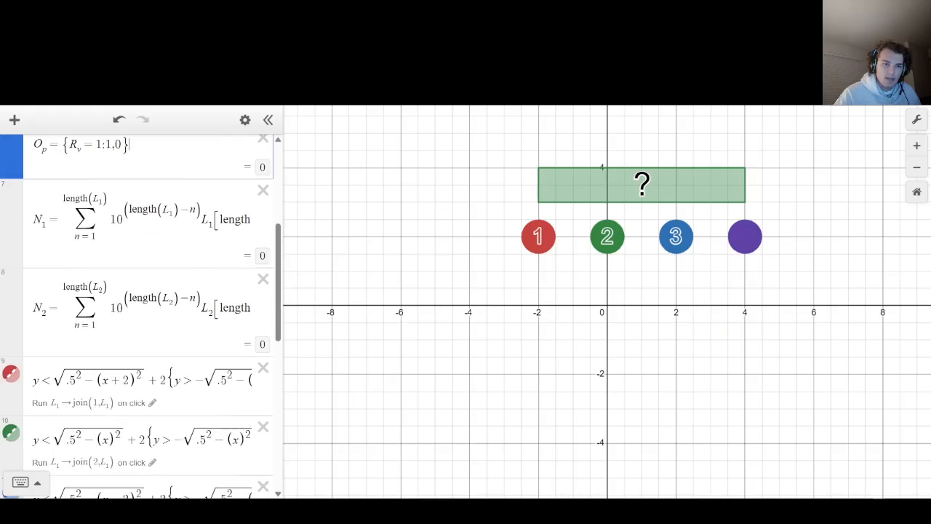
pyautogui.scroll(2, 137, 297)
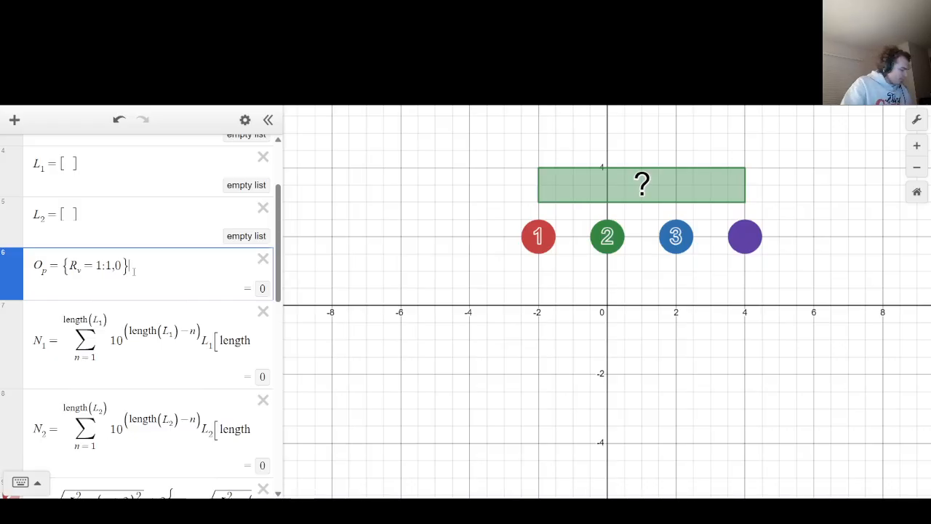
pyautogui.scroll(-10, 134, 271)
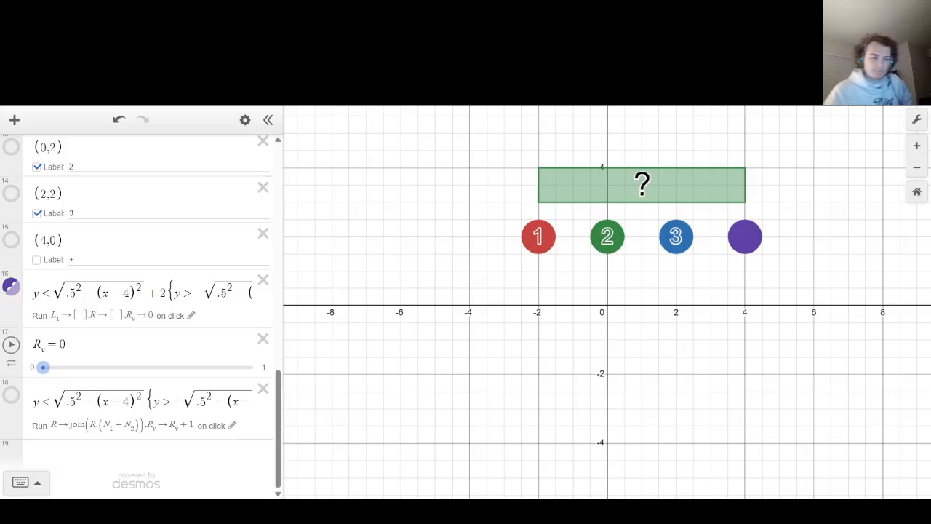
pyautogui.scroll(6, 109, 328)
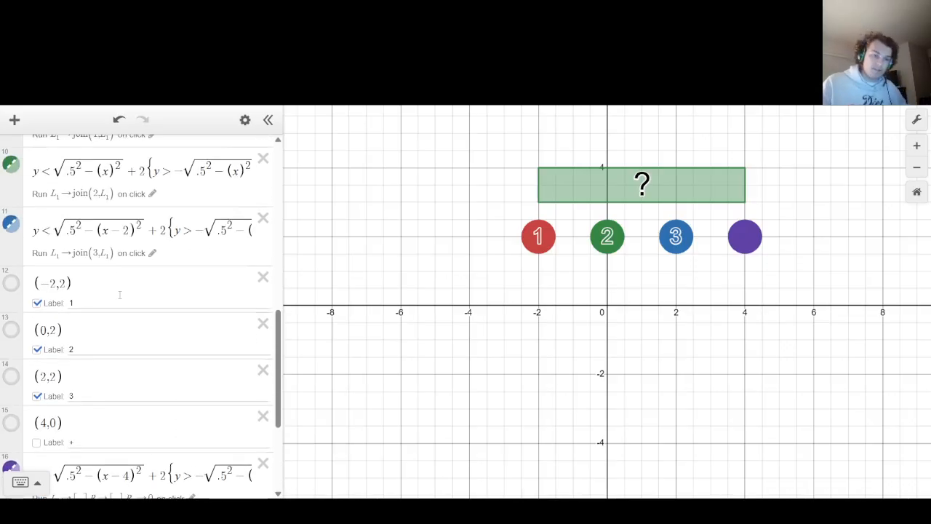
pyautogui.click(152, 255)
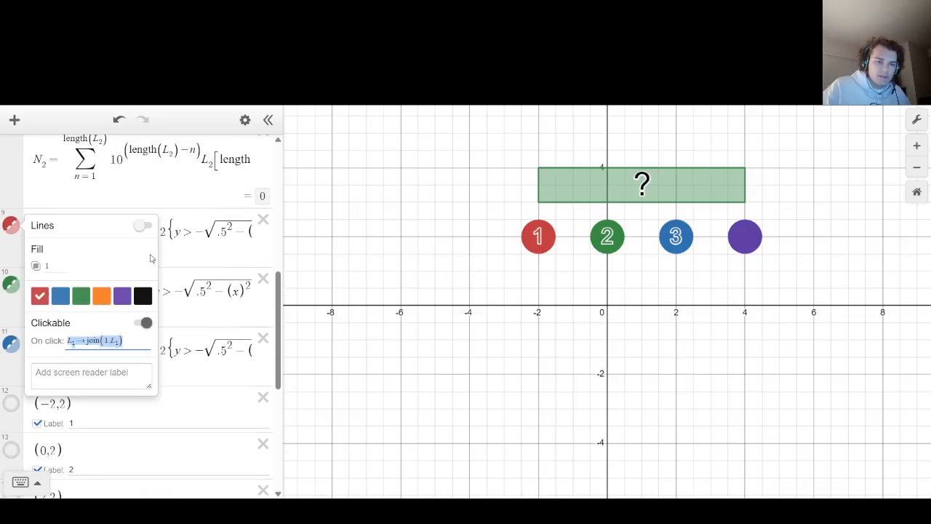
pyautogui.click(135, 341)
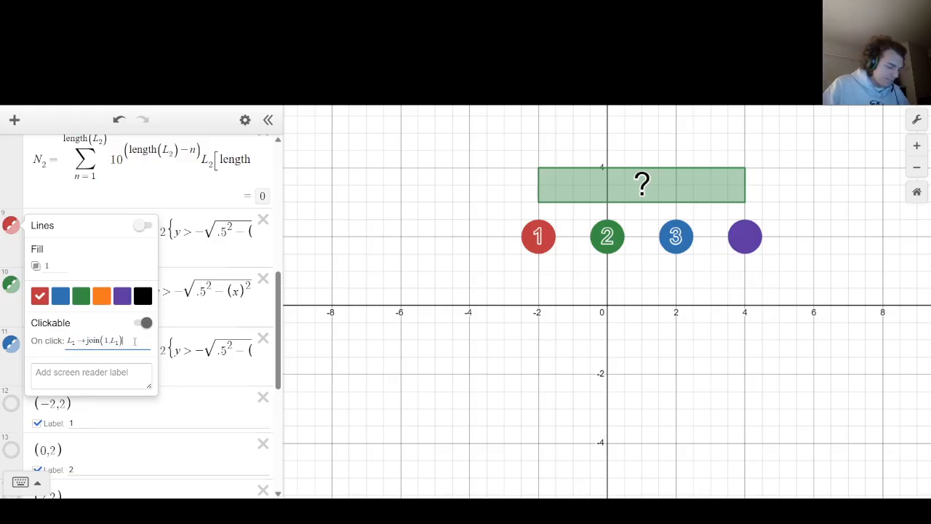
pyautogui.write(',')
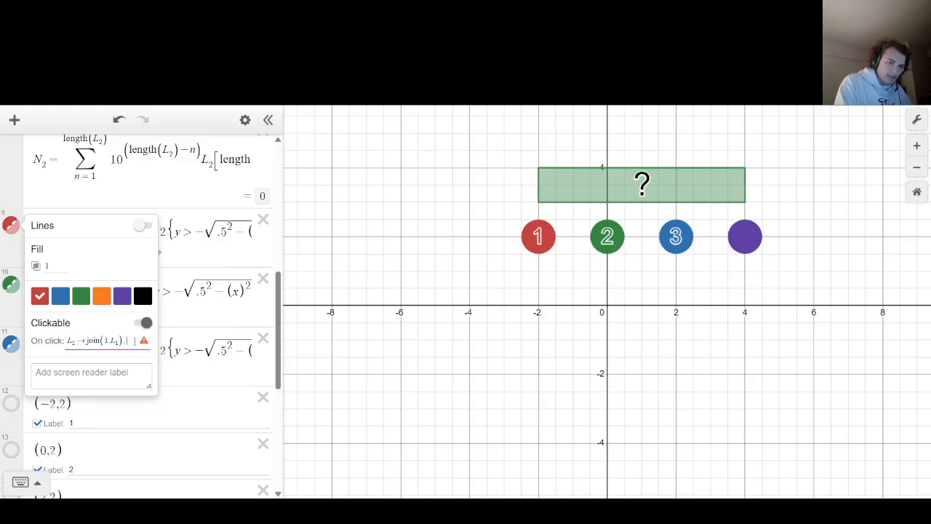
pyautogui.write('L_2->')
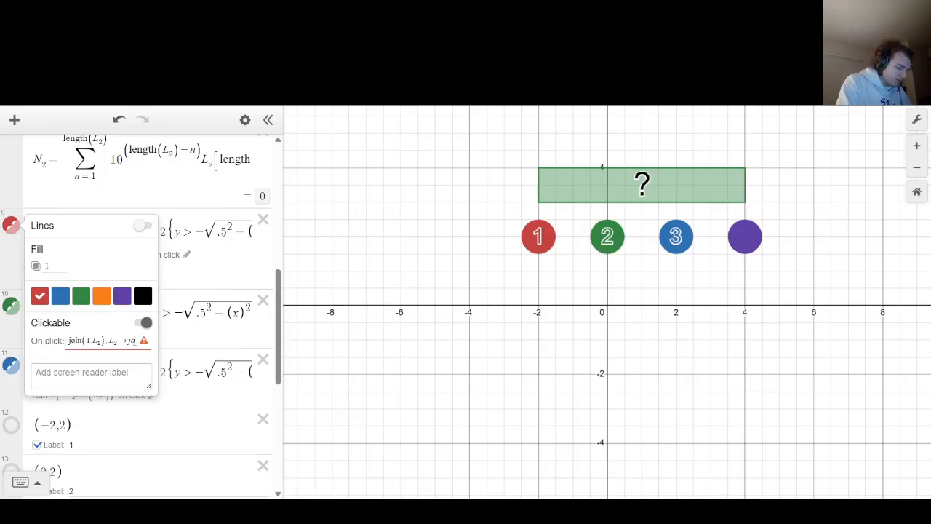
pyautogui.write('join(')
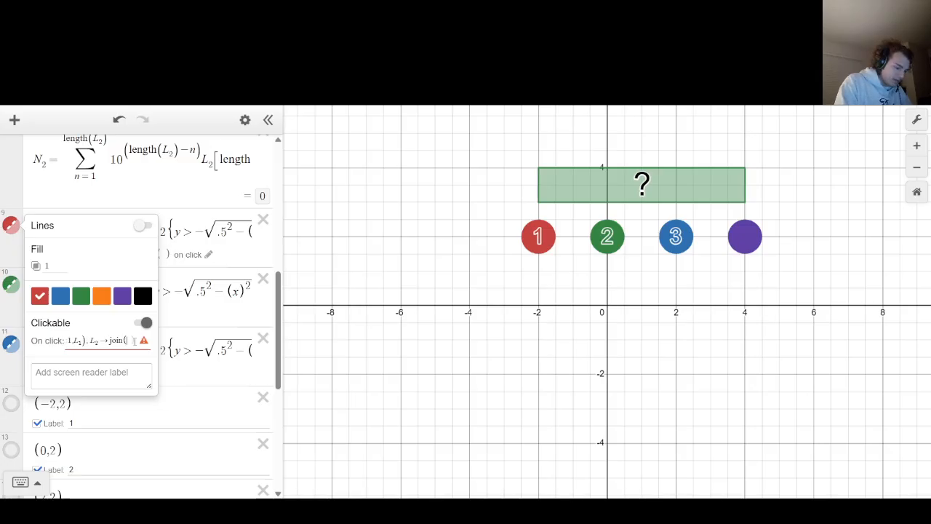
pyautogui.write('1,L_2')
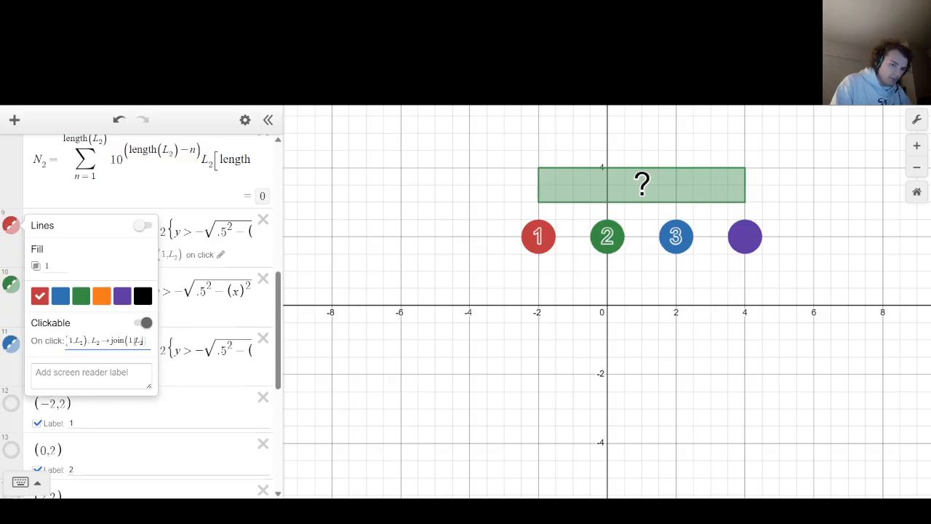
# Multiply the L_2 join in the red circle's click action by O_p^-1, outside the join's parentheses.
pyautogui.write('O_p')
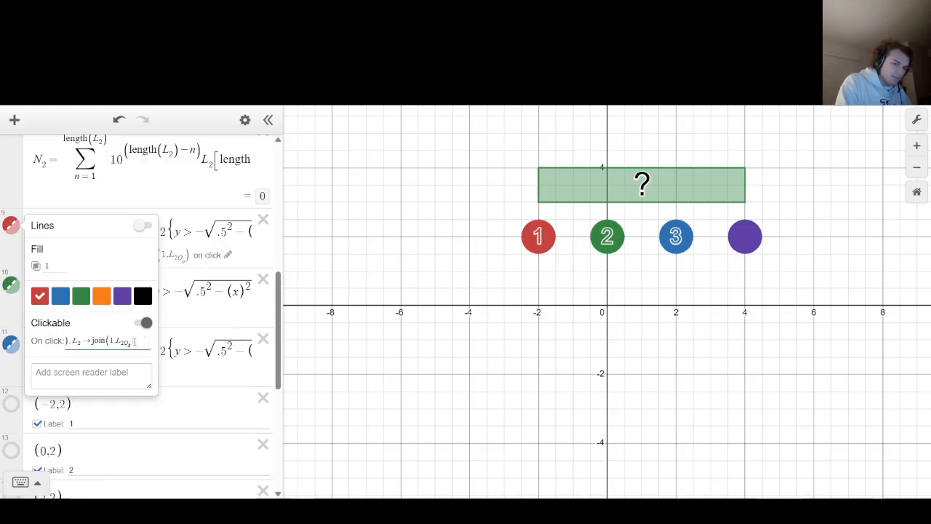
pyautogui.press('BackSpace')
pyautogui.press('BackSpace')
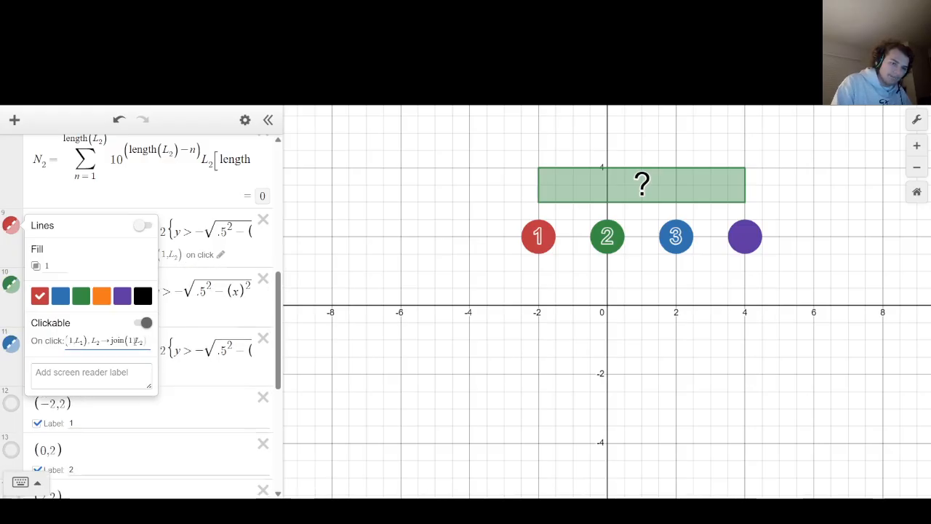
pyautogui.write(')O_')
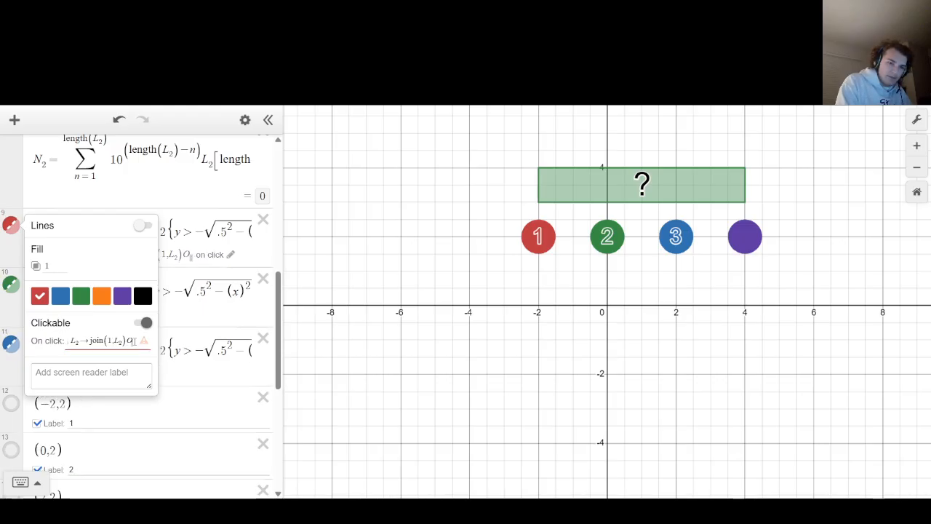
pyautogui.write('p^-1')
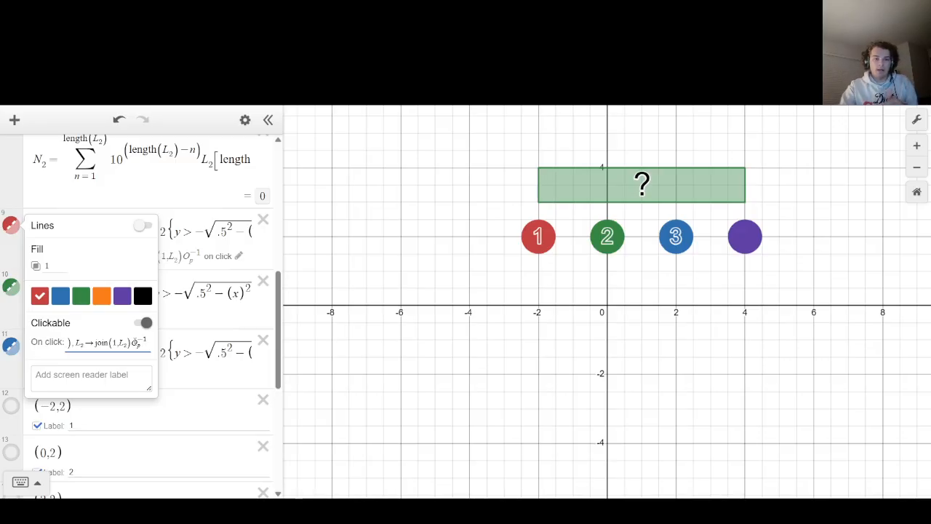
# Multiply the L_1 join in the red circle's click action by (O_p-1)^-2.
pyautogui.hotkey('ctrl', 'a')
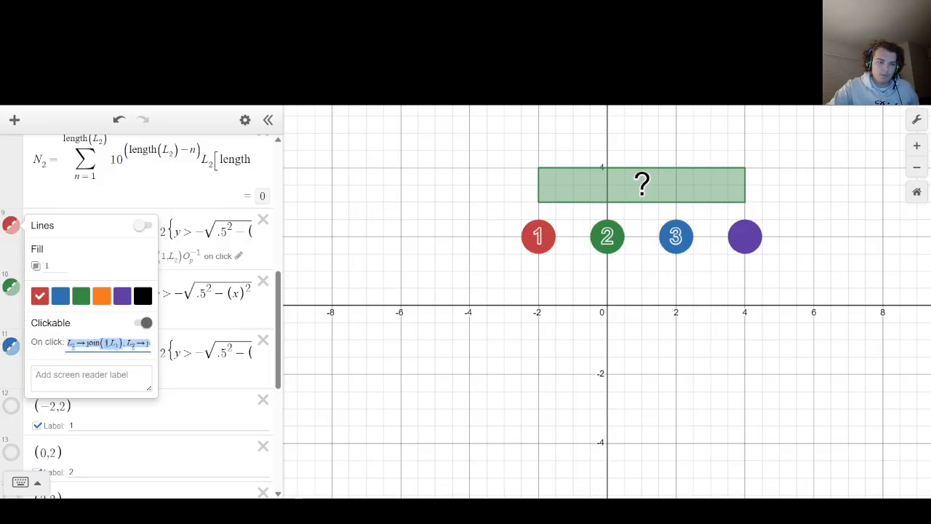
pyautogui.click(125, 343)
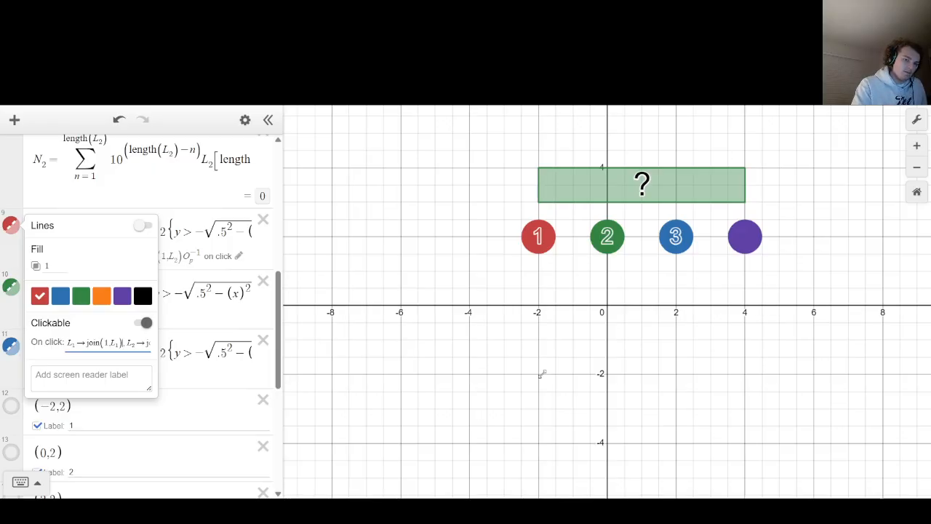
pyautogui.write('(')
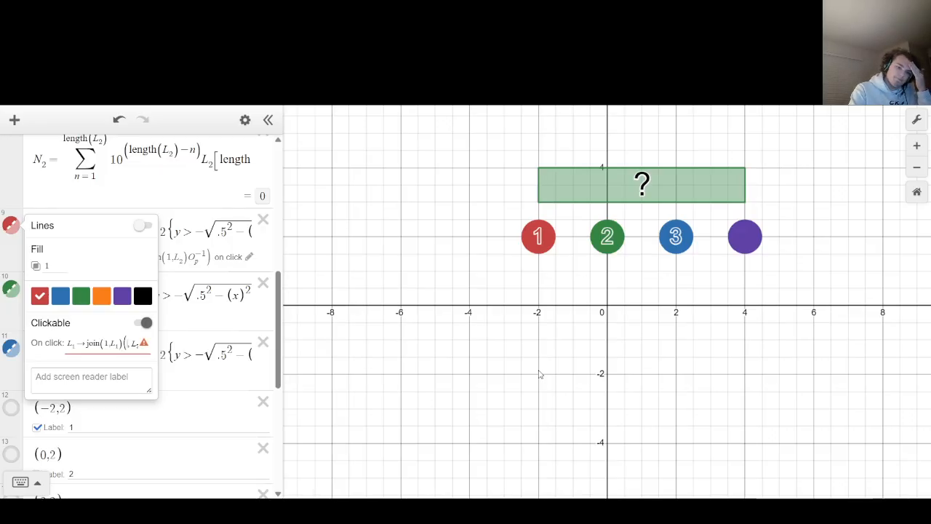
pyautogui.write('O_p')
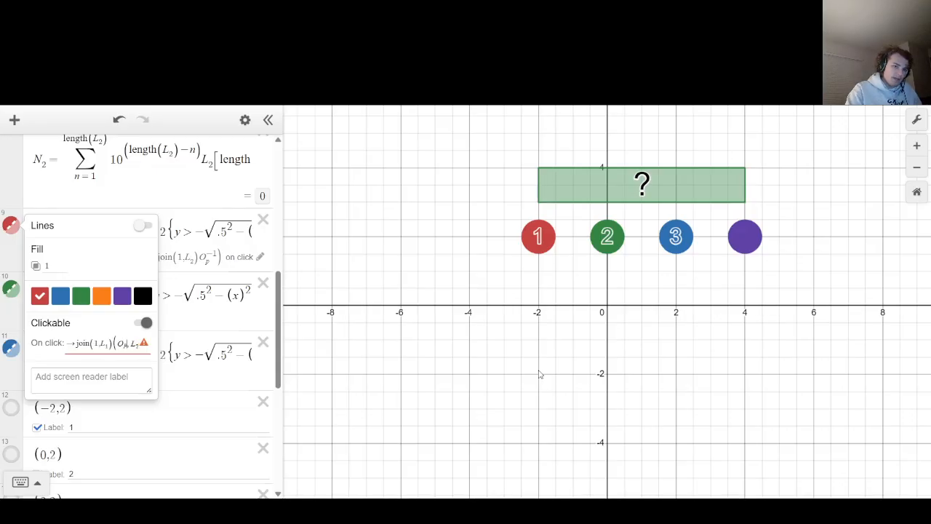
pyautogui.press('BackSpace')
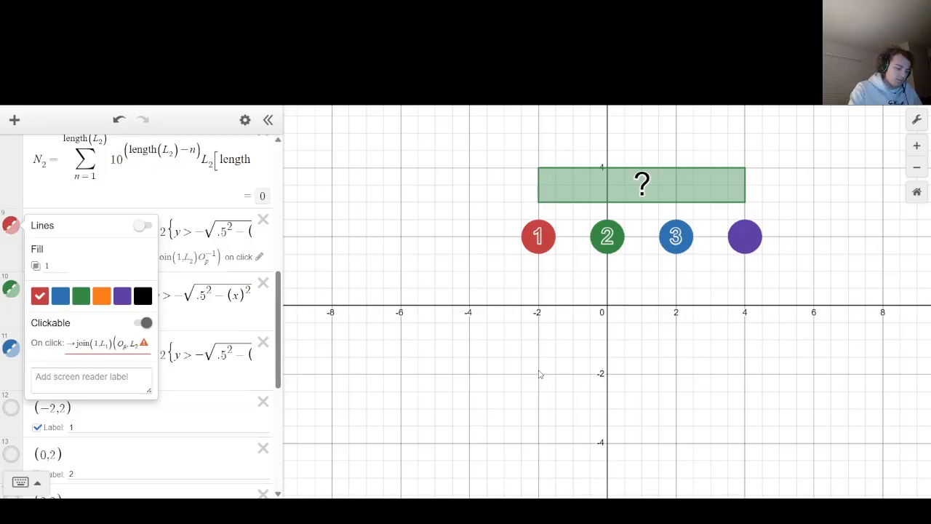
pyautogui.write(')')
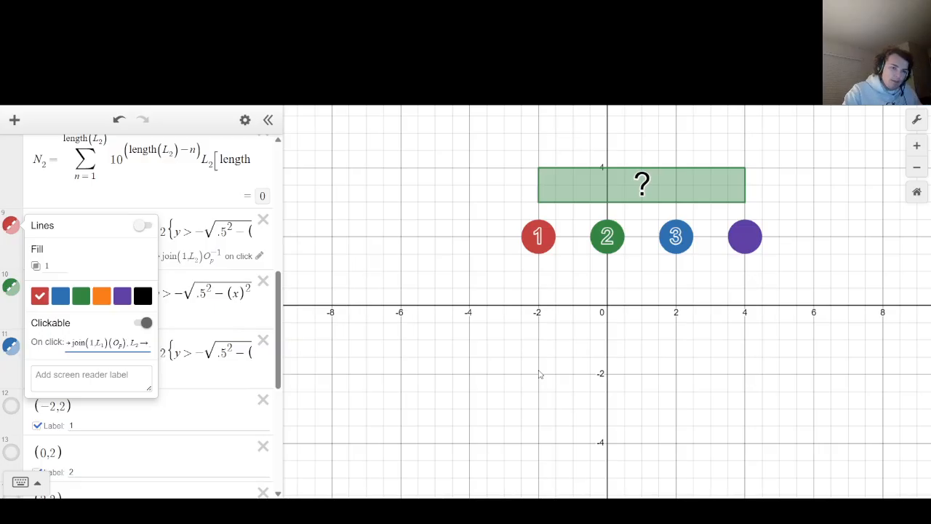
pyautogui.write('-1)')
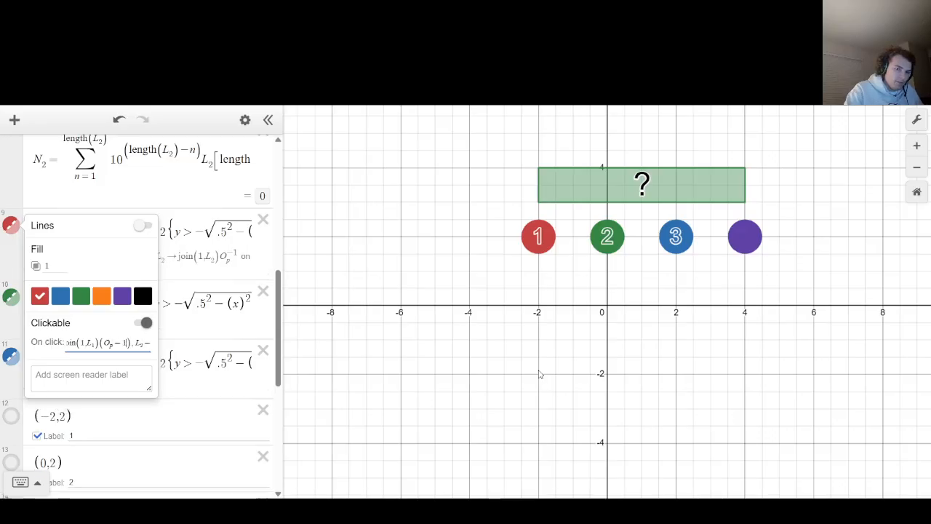
pyautogui.write('^-1')
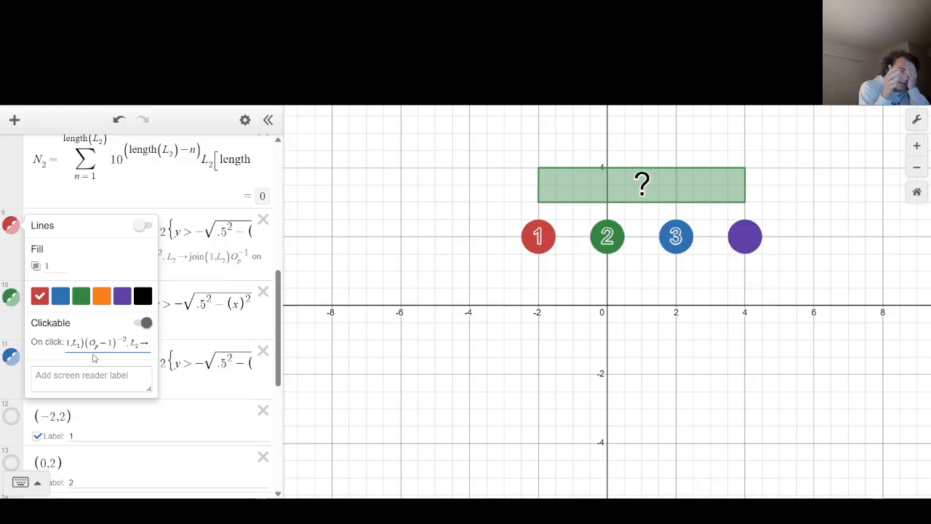
pyautogui.press('BackSpace')
pyautogui.write('2')
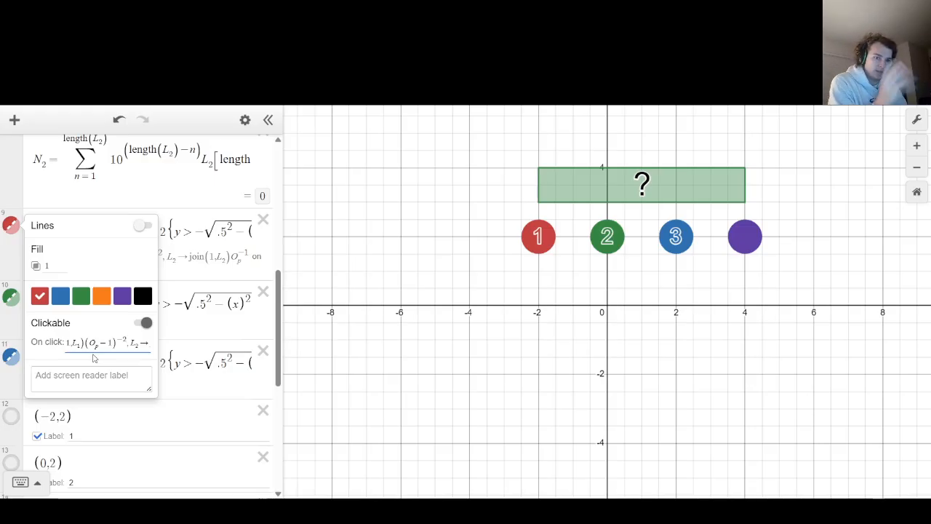
pyautogui.press('BackSpace')
pyautogui.write('2')
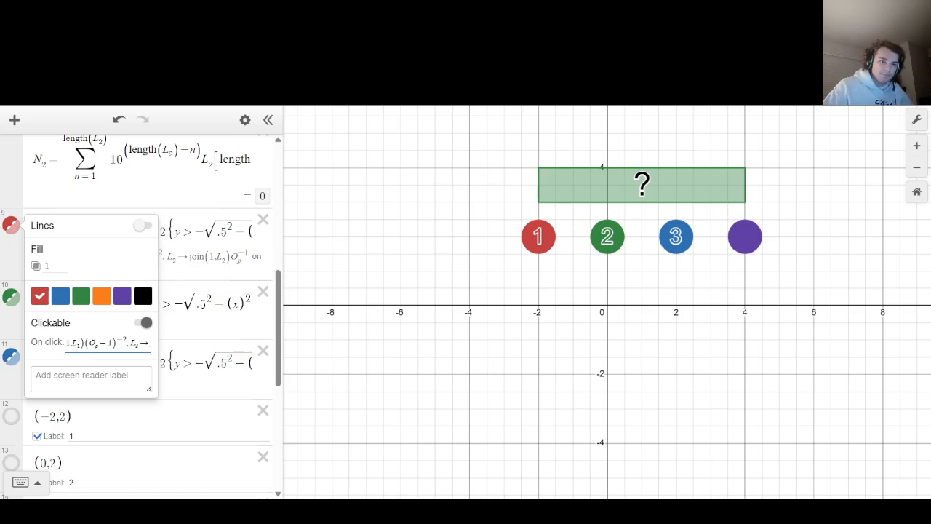
# Copy the factor (O_p-1)^-2 from the red circle's click action to the end of the green circle's L_1 join.
pyautogui.hotkey('shift', 'Left')
pyautogui.hotkey('shift', 'Left')
pyautogui.hotkey('shift', 'Left')
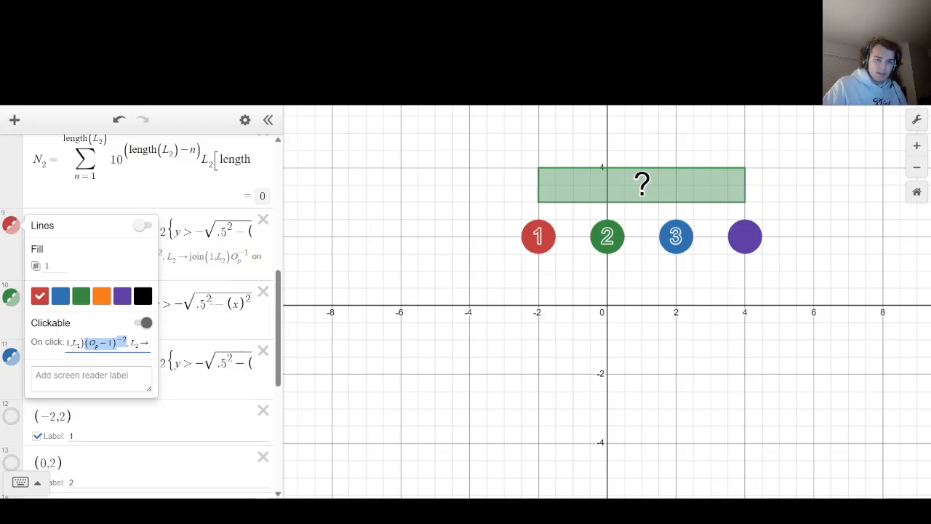
pyautogui.click(186, 324)
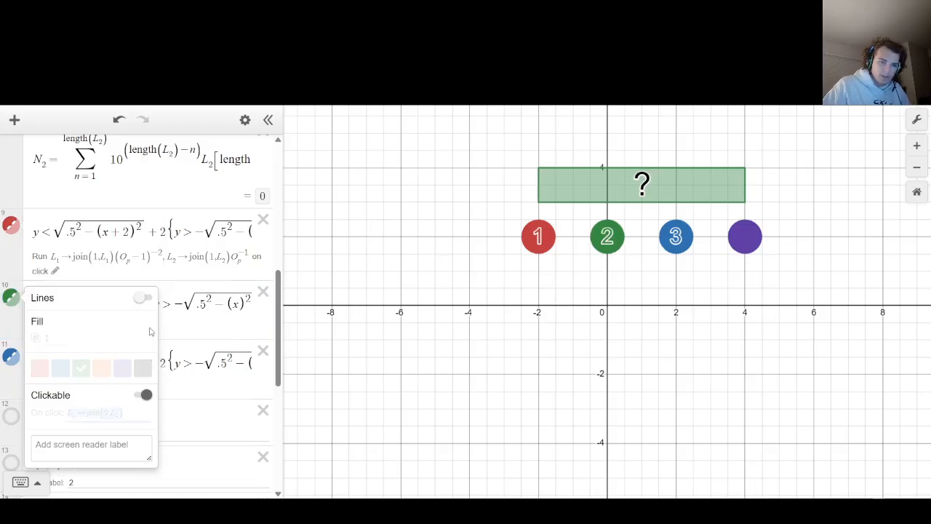
pyautogui.click(152, 327)
pyautogui.press('Right')
pyautogui.write('[')
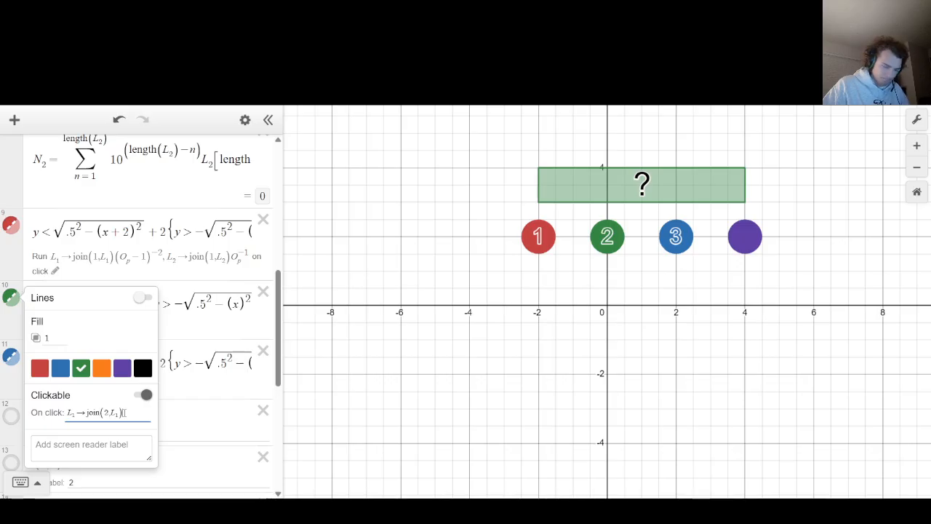
pyautogui.write('(Op-1)-2')
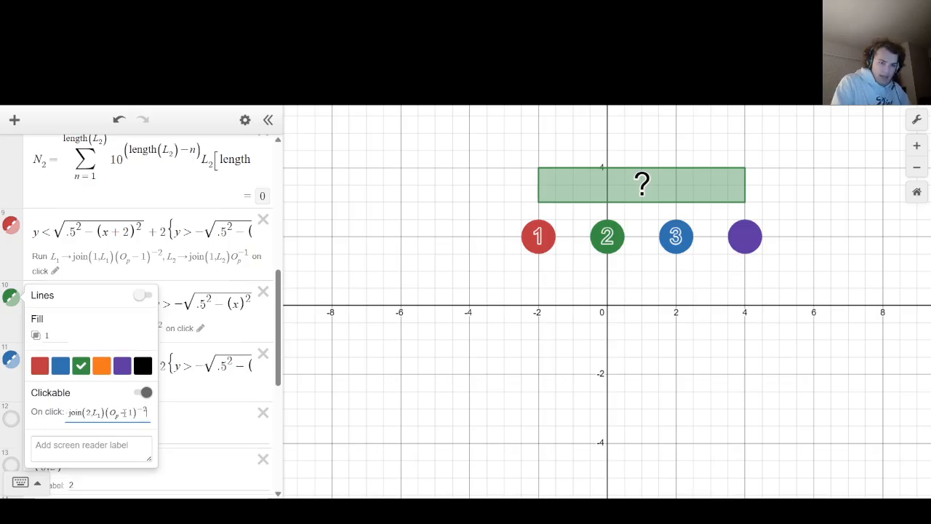
# Replace everything after join(2,L_1) in the green circle's click action with the red circle's copied ending (O_p-1)^-2, L_2→join(1,L_2)O_p^-1.
pyautogui.click(54, 271)
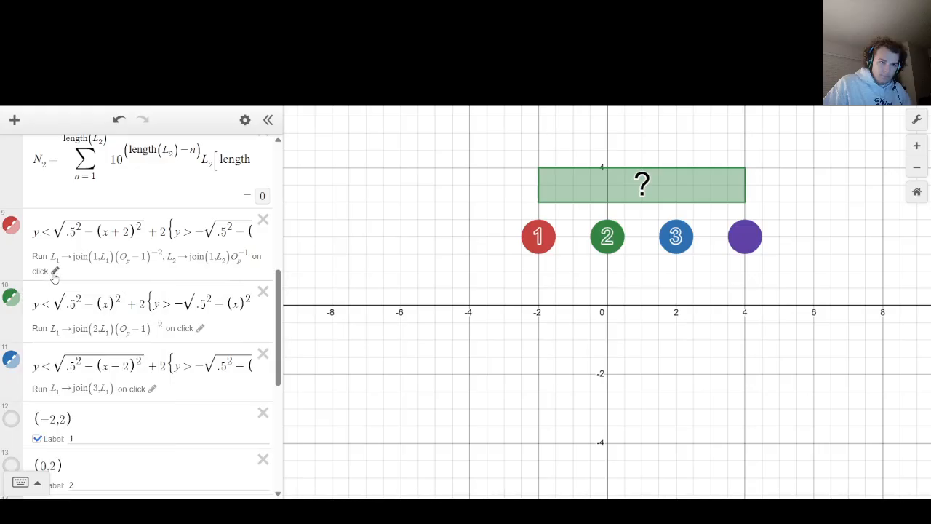
pyautogui.click(55, 271)
pyautogui.press('Right')
pyautogui.hotkey('ctrl', 'a')
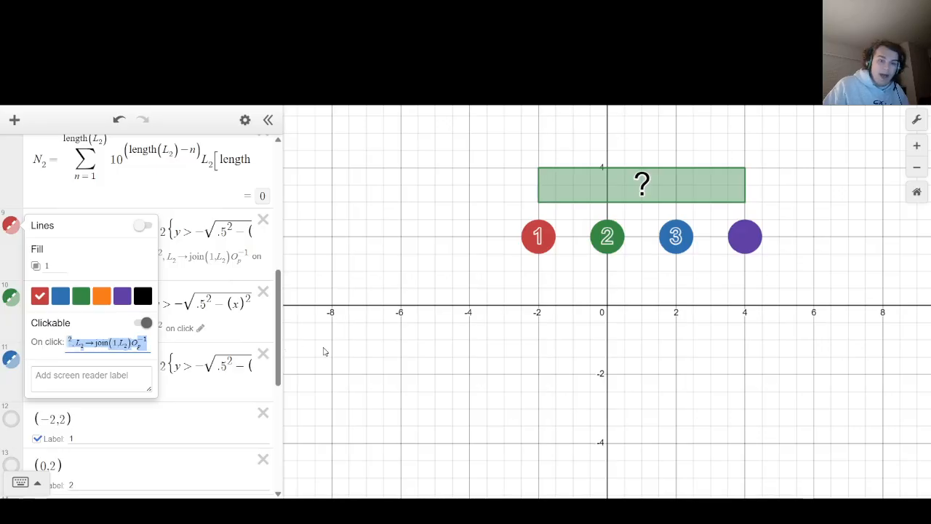
pyautogui.click(485, 343)
pyautogui.click(201, 329)
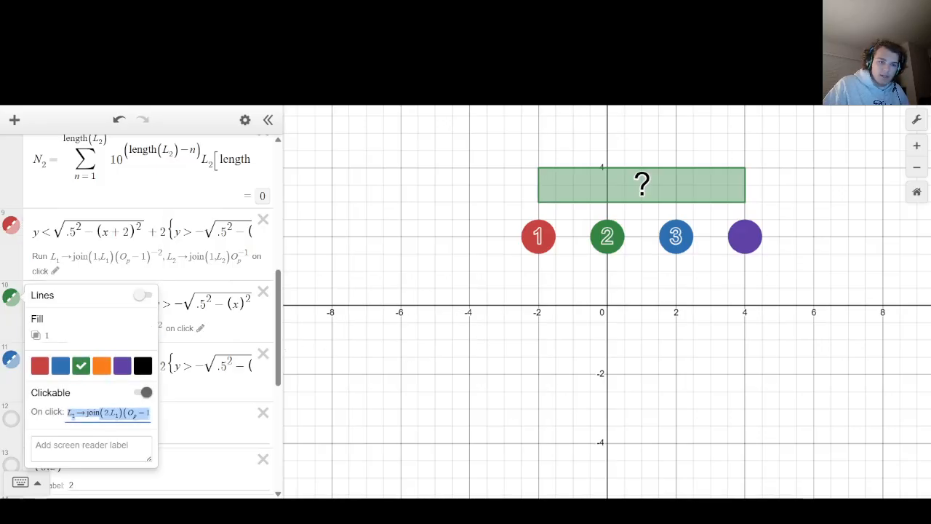
pyautogui.click(122, 413)
pyautogui.moveTo(122, 413); pyautogui.dragTo(274, 430)
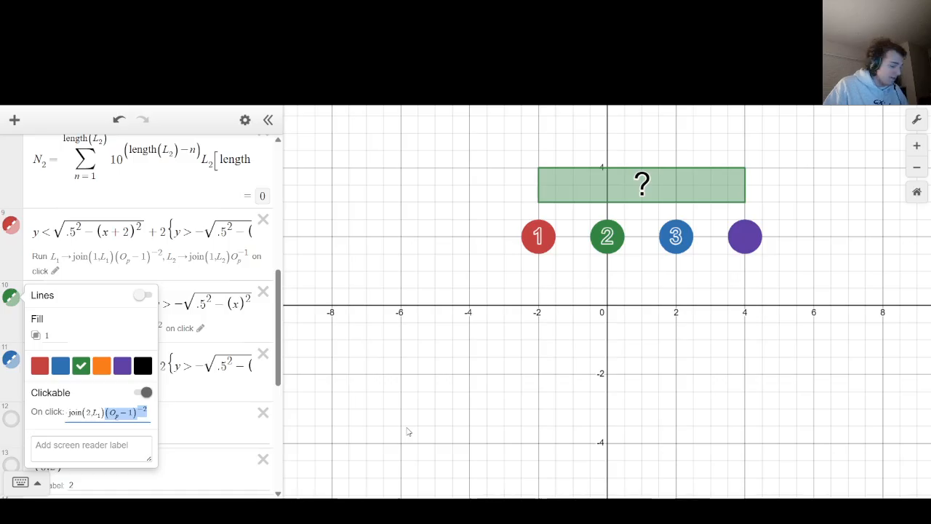
pyautogui.hotkey('ctrl', 'v')
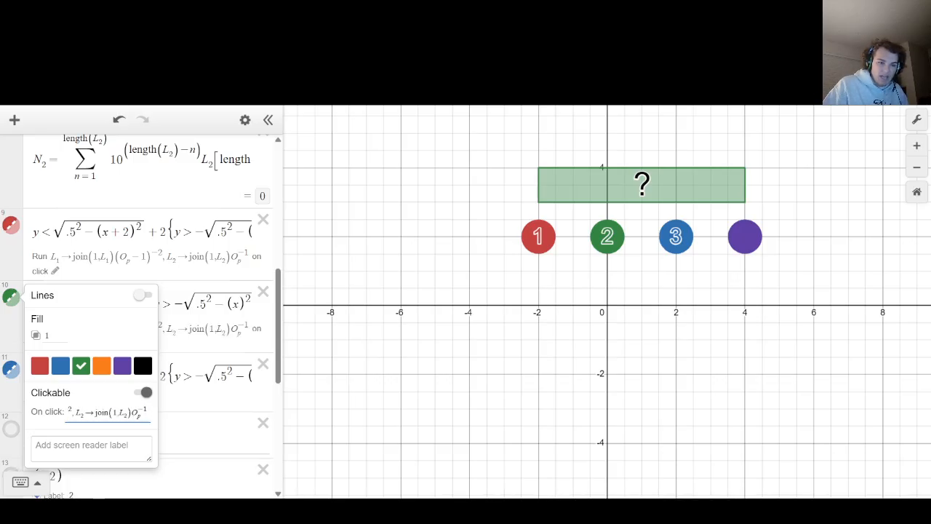
# Change the digit joined to L_2 in the green circle's click action to 2 and select the whole action.
pyautogui.click(115, 413)
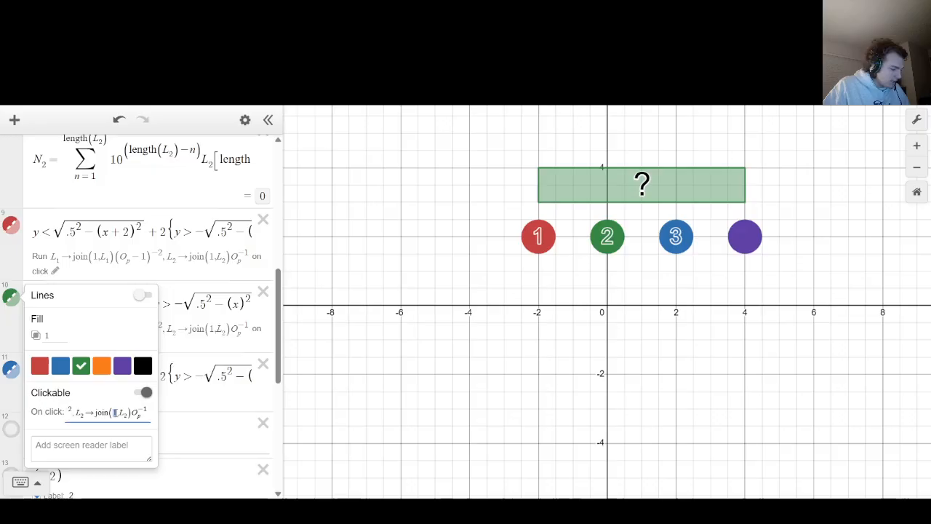
pyautogui.press('BackSpace')
pyautogui.write('2')
pyautogui.moveTo(148, 413); pyautogui.dragTo(20, 408)
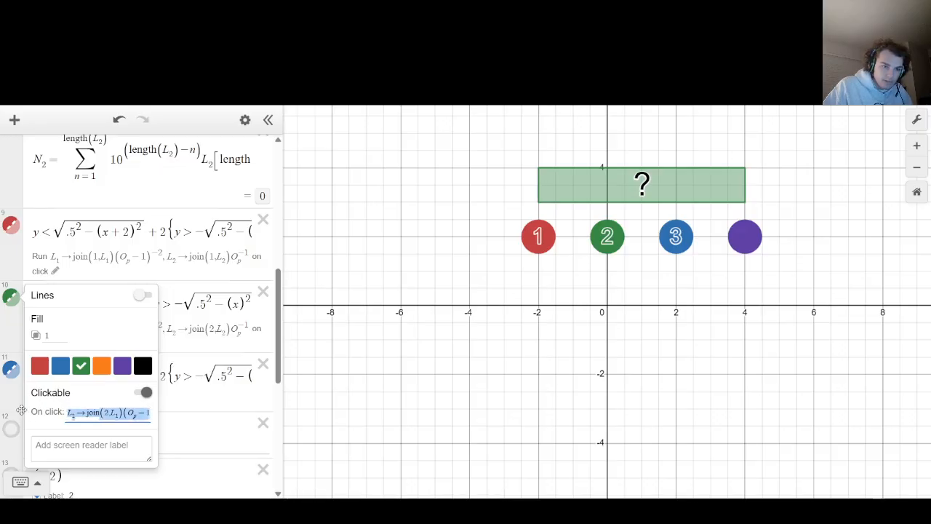
# Replace the blue circle's click action with the copied two-list action containing the factors (O_p-1)^-2 and O_p^-1.
pyautogui.click(387, 405)
pyautogui.click(152, 398)
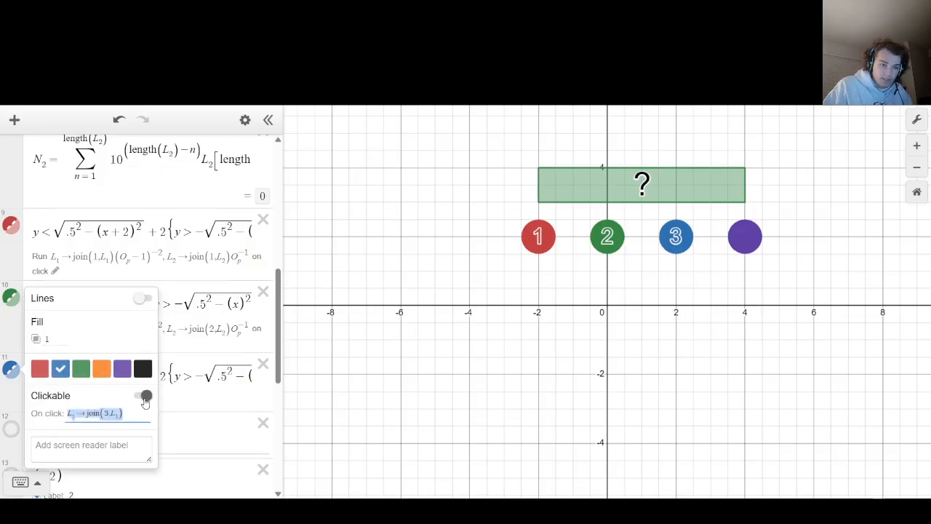
pyautogui.click(131, 412)
pyautogui.write('L1→join(1,L1)(Op−1)−2,L2→join(1,L2)Op−1')
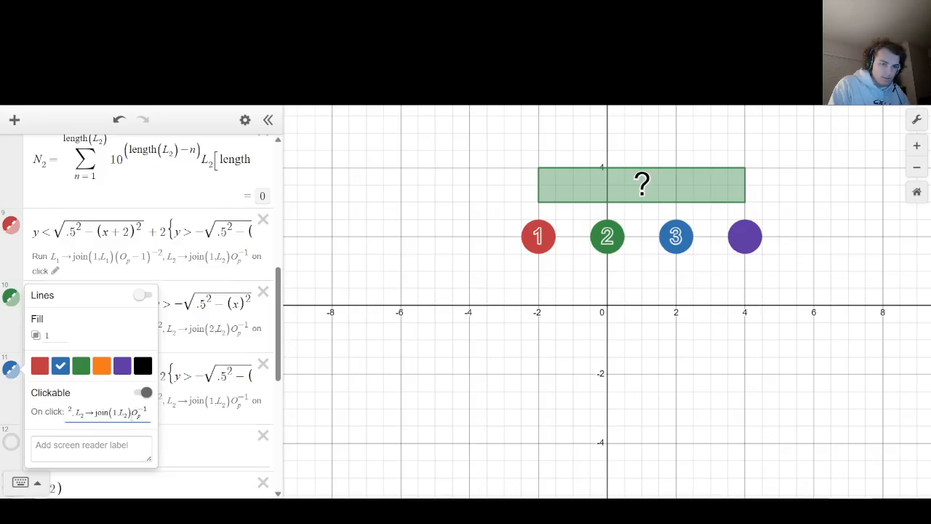
# Change the digit joined to L_2 in the blue circle's click action to 2.
pyautogui.press('Left')
pyautogui.press('Left')
pyautogui.press('Left')
pyautogui.press('Left')
pyautogui.press('Left')
pyautogui.press('BackSpace')
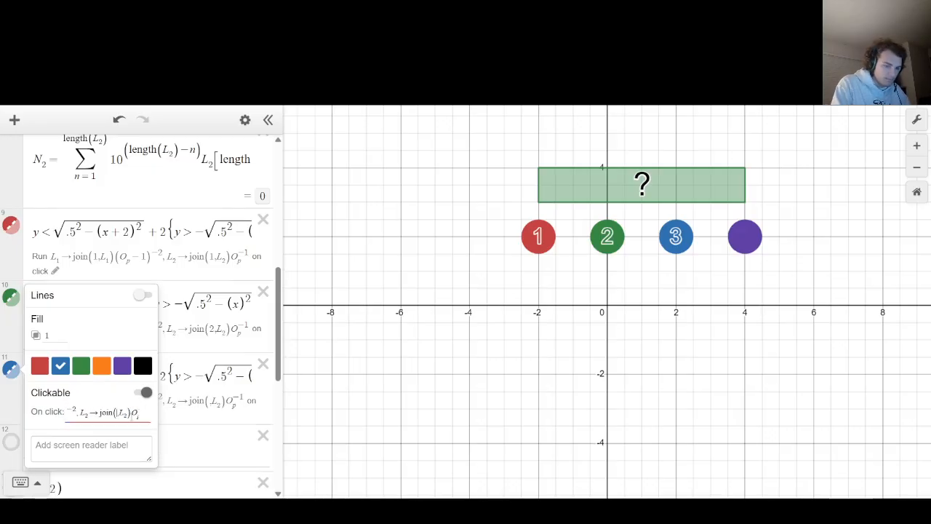
pyautogui.write('2')
# Set the digit joined to L_1 in the blue circle's click action to 3 and finish editing it.
pyautogui.press('Left')
pyautogui.press('Left')
pyautogui.press('Left')
pyautogui.press('Left')
pyautogui.press('Left')
pyautogui.press('Left')
pyautogui.press('Left')
pyautogui.press('Left')
pyautogui.press('Left')
pyautogui.press('Left')
pyautogui.press('Left')
pyautogui.press('Left')
pyautogui.press('Left')
pyautogui.press('Left')
pyautogui.press('Left')
pyautogui.press('Left')
pyautogui.press('Left')
pyautogui.press('Left')
pyautogui.press('Left')
pyautogui.press('Left')
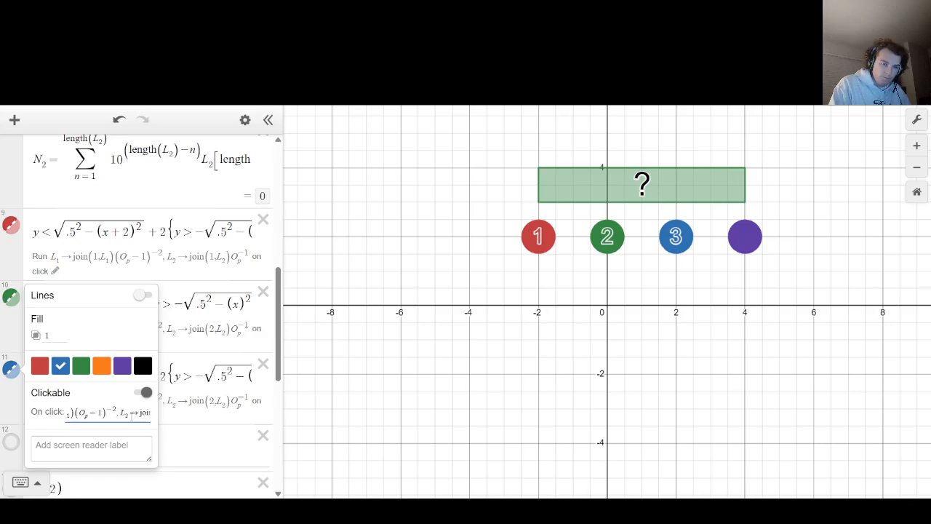
pyautogui.click(419, 405)
# Show the black circle centred at (4,0) and turn on the + label of the point (4,0).
pyautogui.scroll(3, 122, 415)
pyautogui.scroll(2, 118, 404)
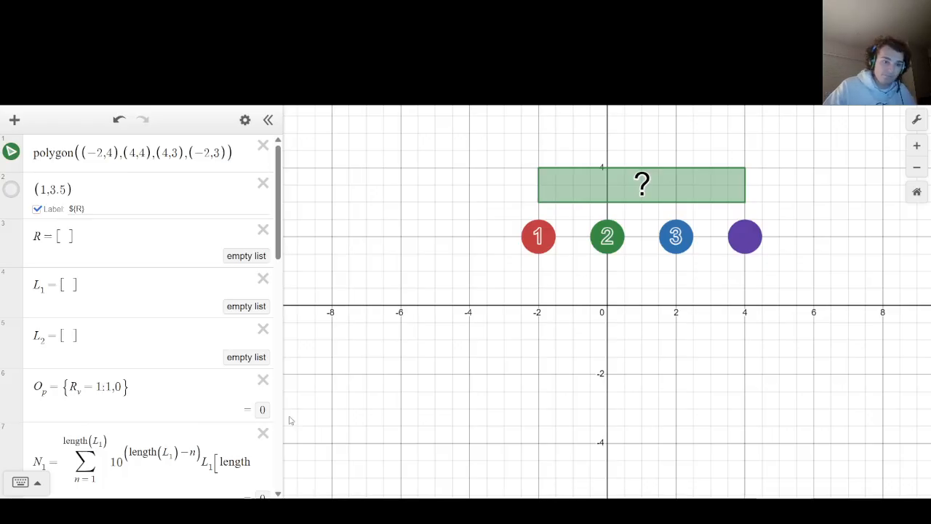
pyautogui.scroll(-6, 90, 375)
pyautogui.scroll(-5, 90, 374)
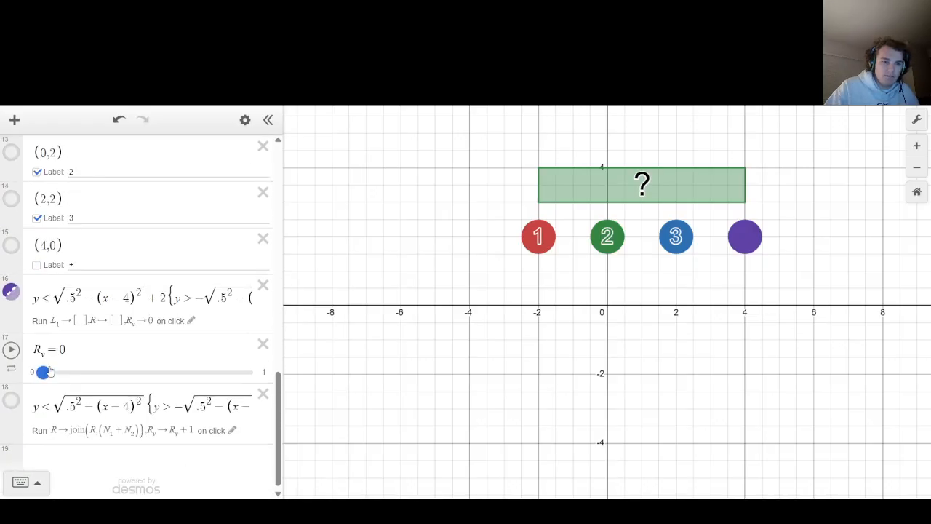
pyautogui.click(11, 399)
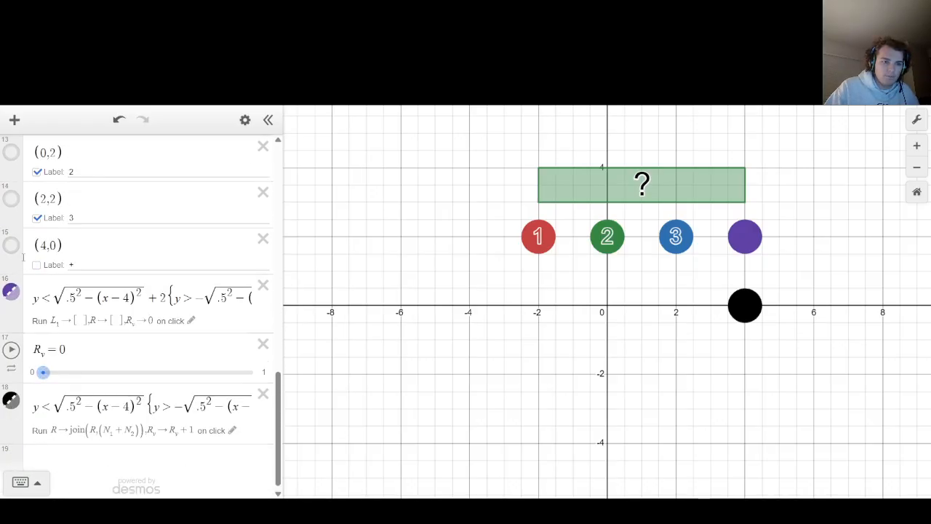
pyautogui.click(37, 264)
# Test the digit circles by entering 1, 2 and 3 while checking L_2, N_1 and N_2.
pyautogui.scroll(5, 13, 311)
pyautogui.scroll(-2, 13, 311)
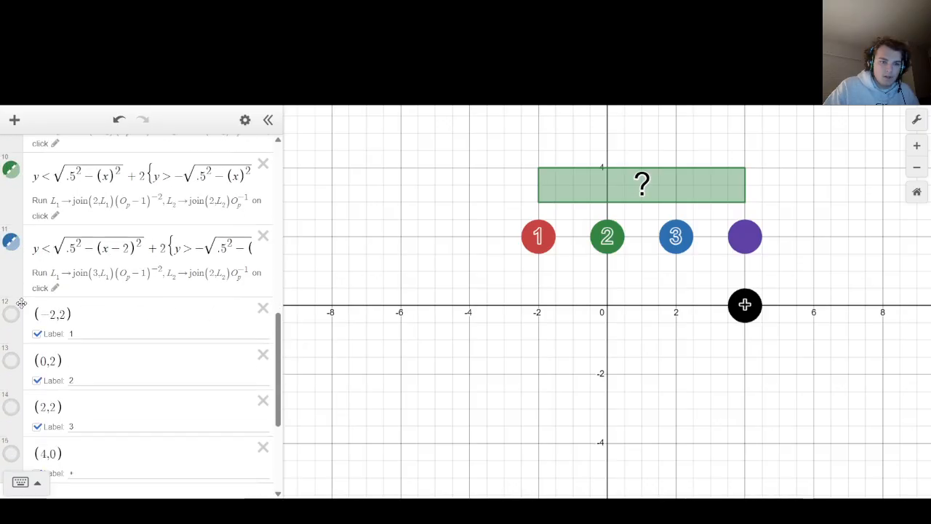
pyautogui.scroll(5, 126, 315)
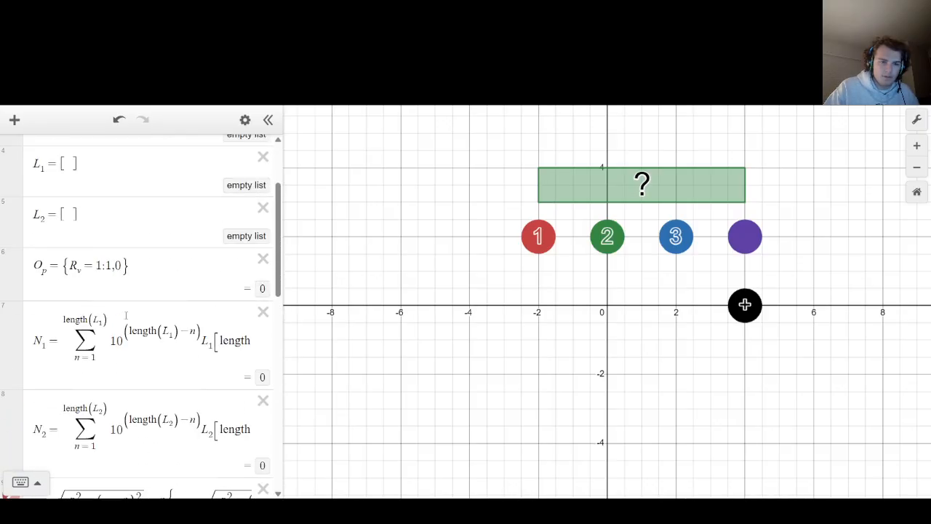
pyautogui.scroll(-1, 126, 315)
pyautogui.click(534, 245)
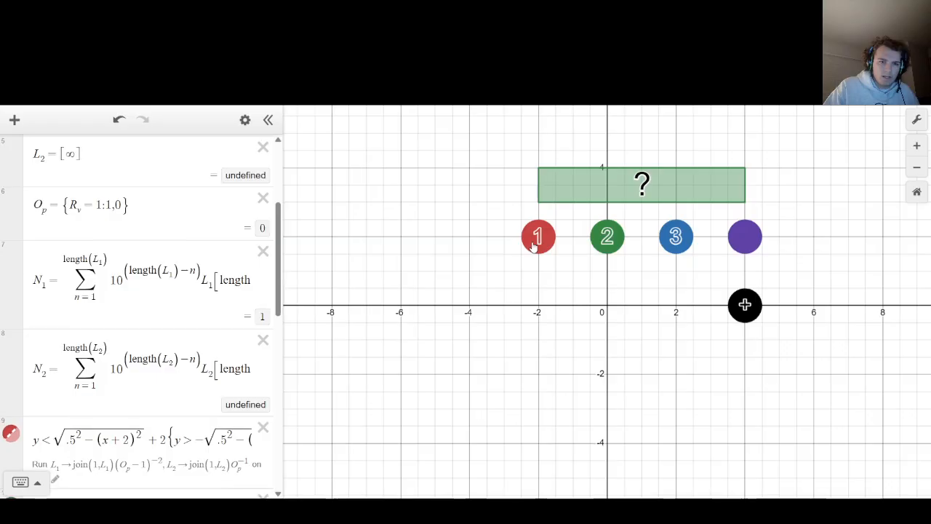
pyautogui.click(609, 242)
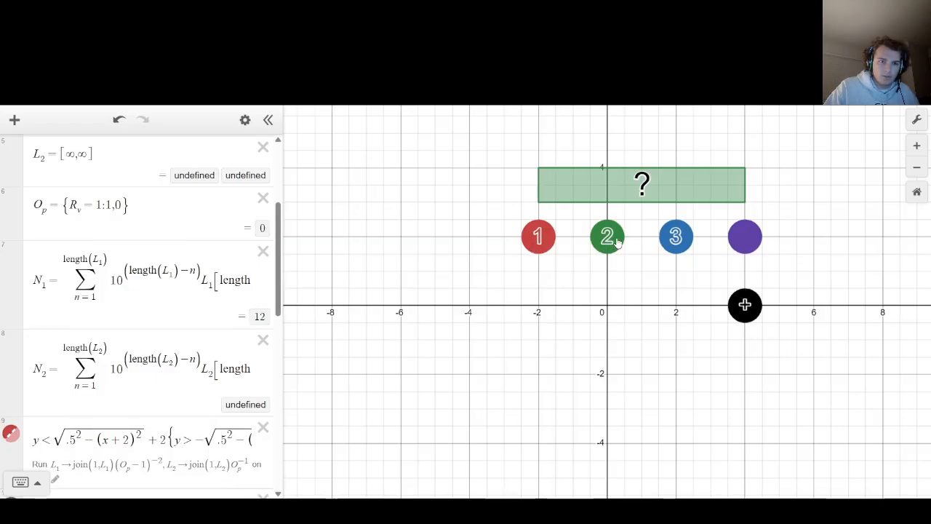
pyautogui.click(677, 242)
# Append L_2→[ ] to the end of the black plus circle's click action.
pyautogui.scroll(-6, 138, 313)
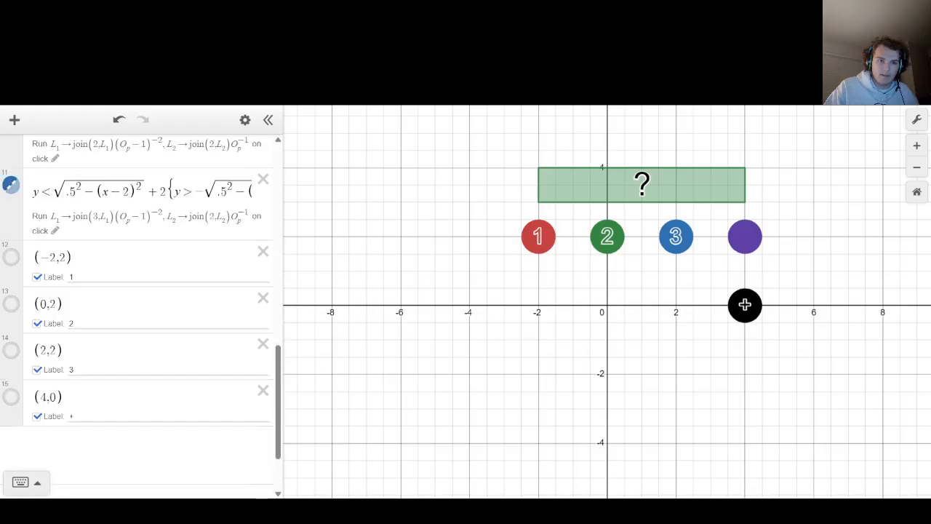
pyautogui.scroll(-1, 198, 438)
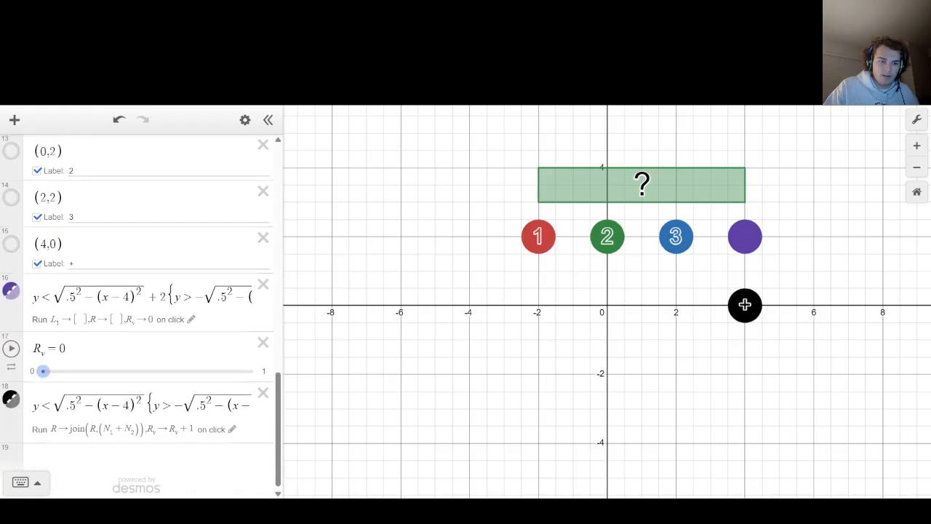
pyautogui.click(231, 429)
pyautogui.moveTo(146, 413); pyautogui.dragTo(271, 412)
pyautogui.click(147, 413)
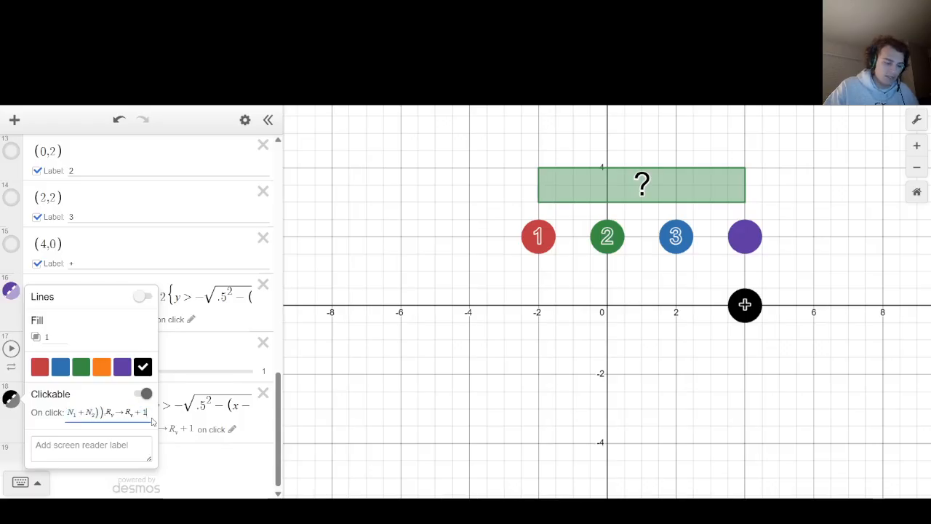
pyautogui.write(',L_')
pyautogui.write('2->')
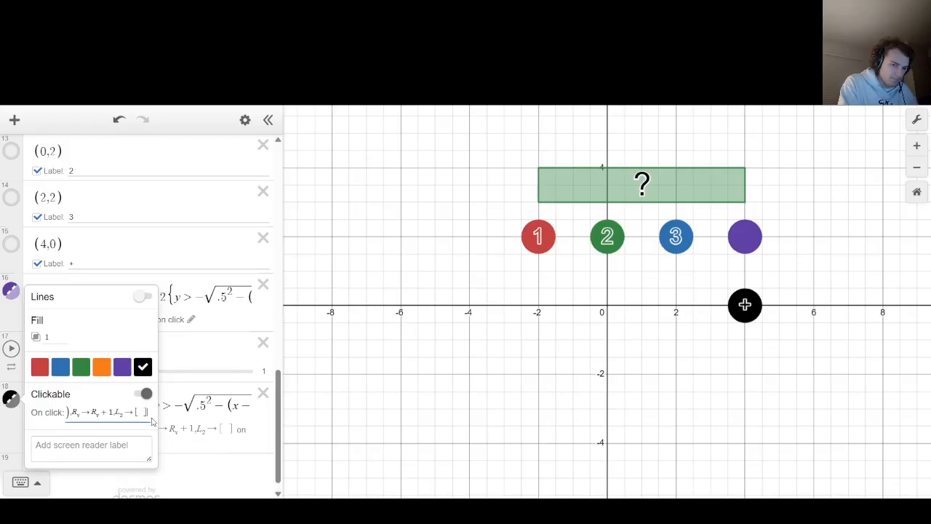
pyautogui.click(725, 263)
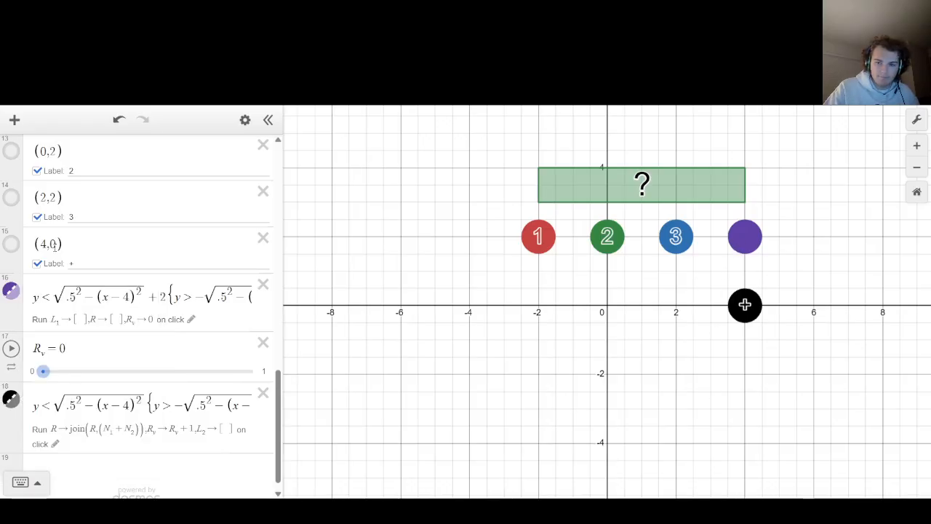
# Delete all entries from list L_2 so it is defined as an empty list.
pyautogui.scroll(15, 72, 263)
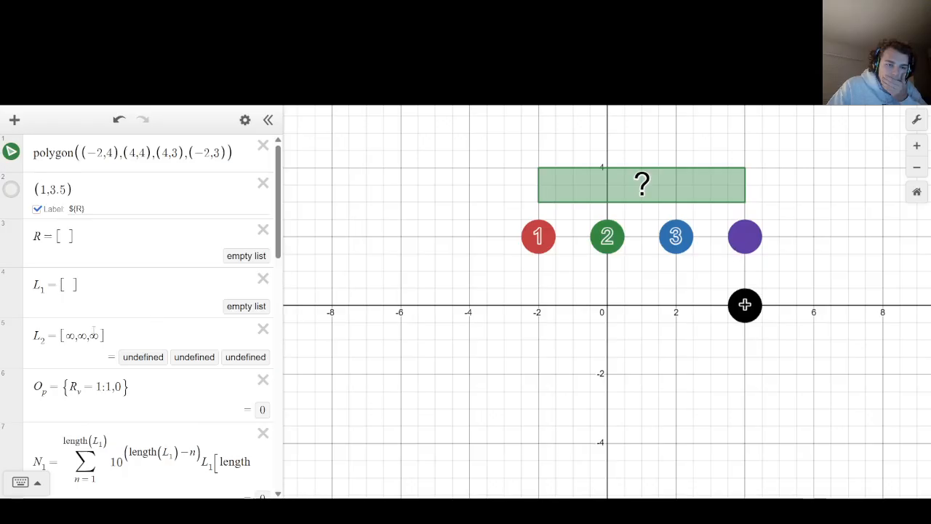
pyautogui.moveTo(94, 331); pyautogui.dragTo(65, 335)
pyautogui.press('BackSpace')
pyautogui.click(431, 346)
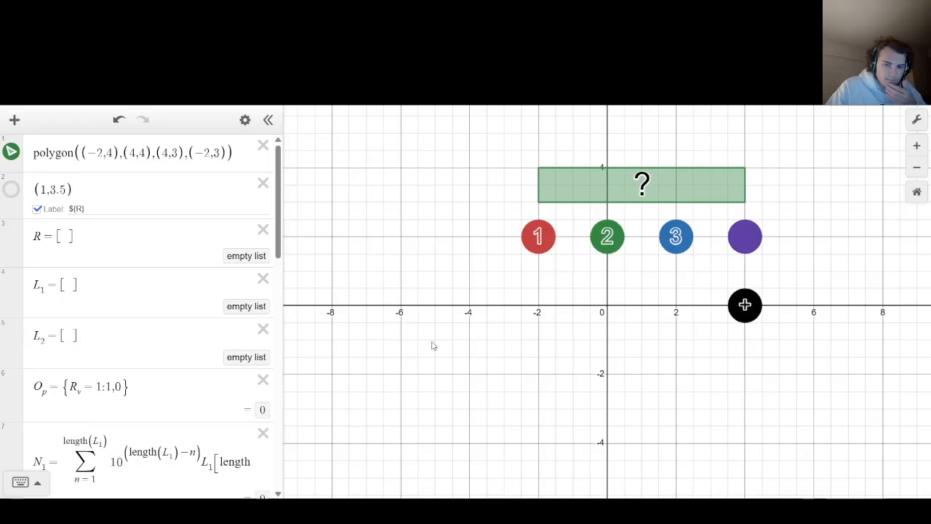
# Enter 1, 2 and 3 with the digit circles as the first number and check L_1 and L_2.
pyautogui.scroll(-15, 124, 308)
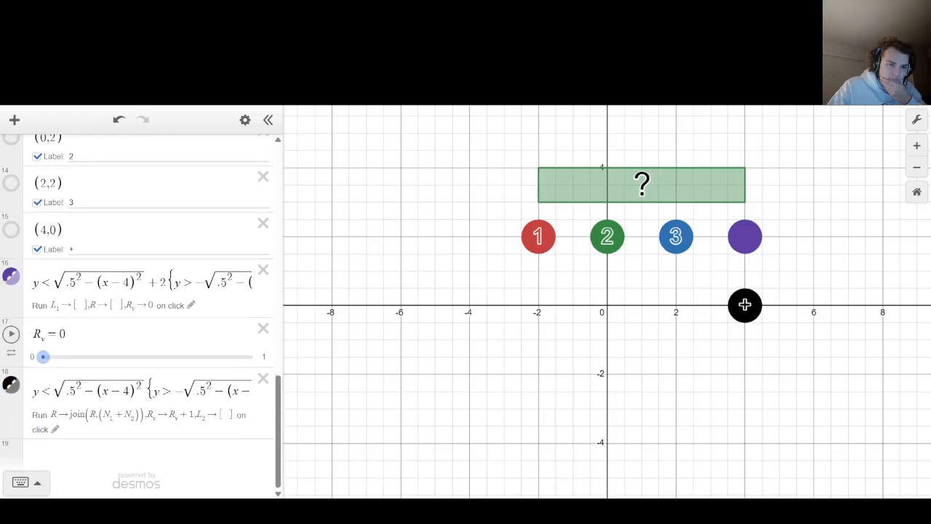
pyautogui.scroll(15, 124, 305)
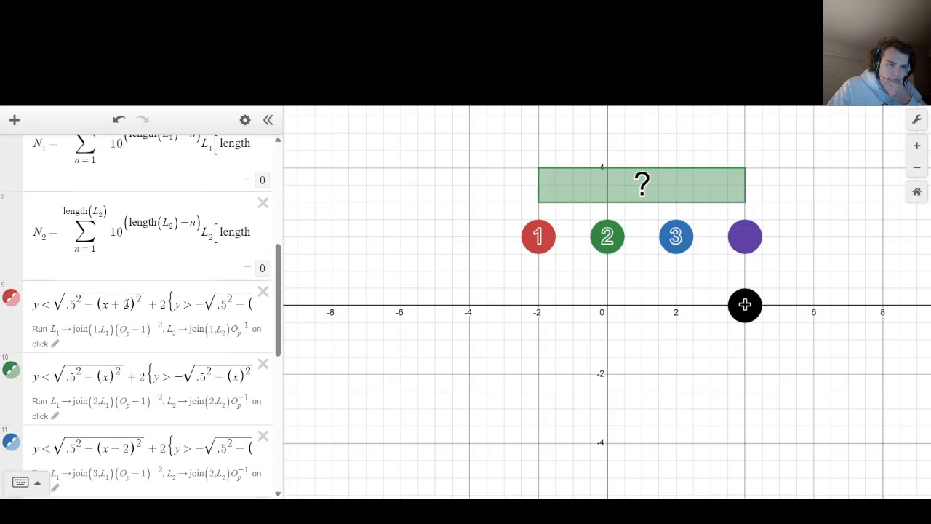
pyautogui.click(532, 249)
pyautogui.click(607, 248)
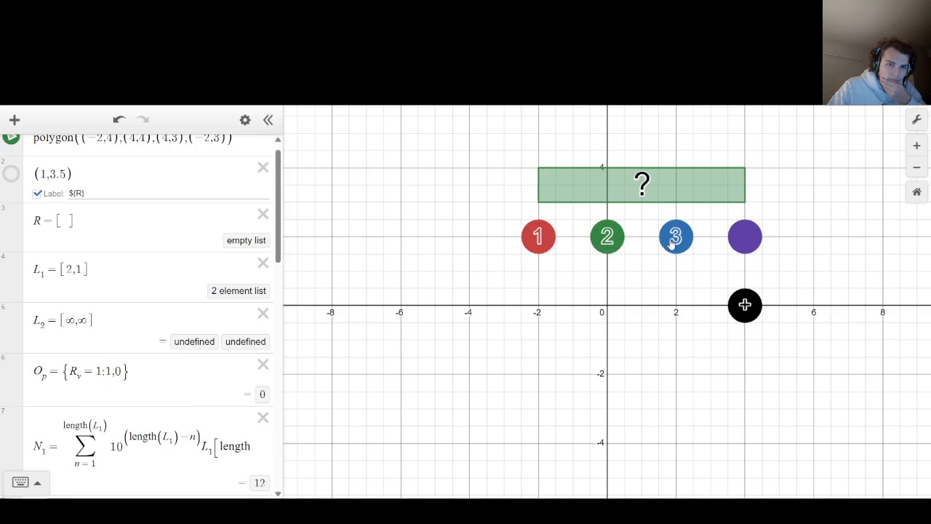
pyautogui.click(673, 243)
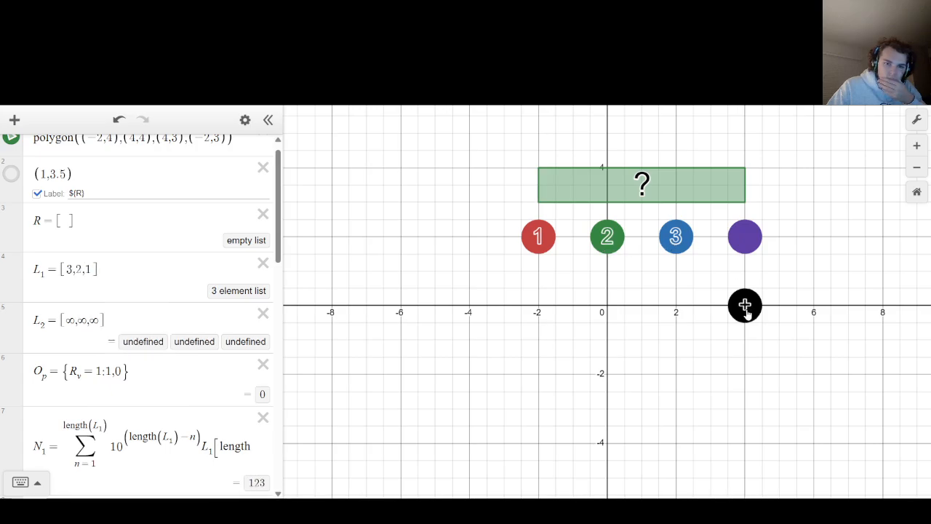
# Test the addition by running the plus circle, entering 1, 2 and 3 as the second number, and running plus again.
pyautogui.scroll(-3, 155, 293)
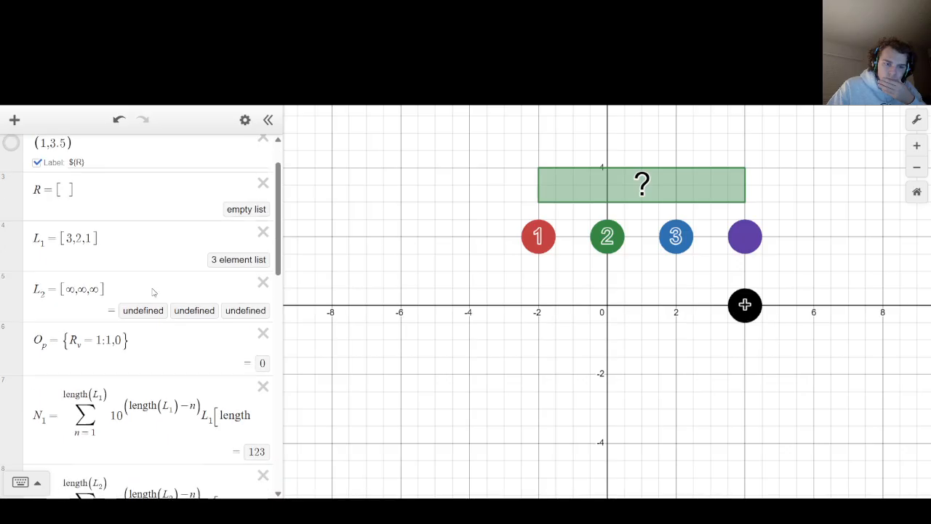
pyautogui.click(743, 314)
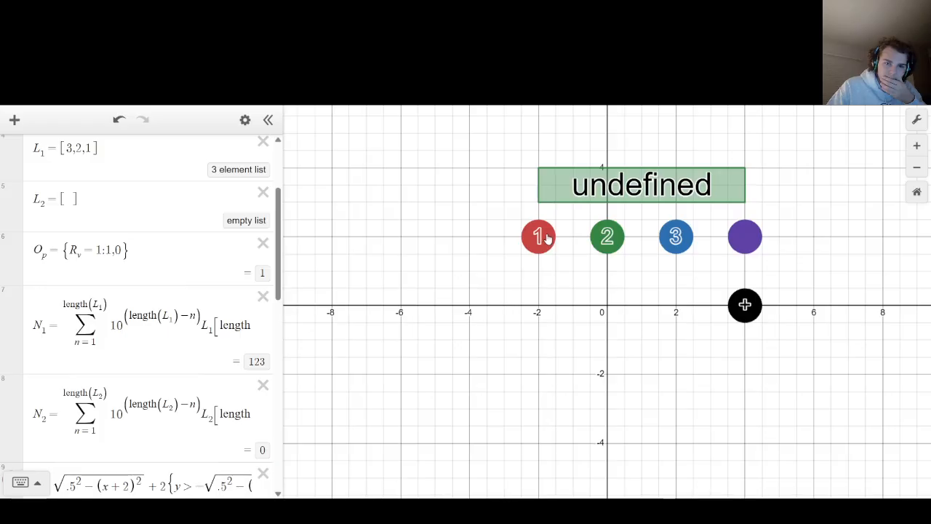
pyautogui.click(547, 238)
pyautogui.click(616, 242)
pyautogui.click(684, 237)
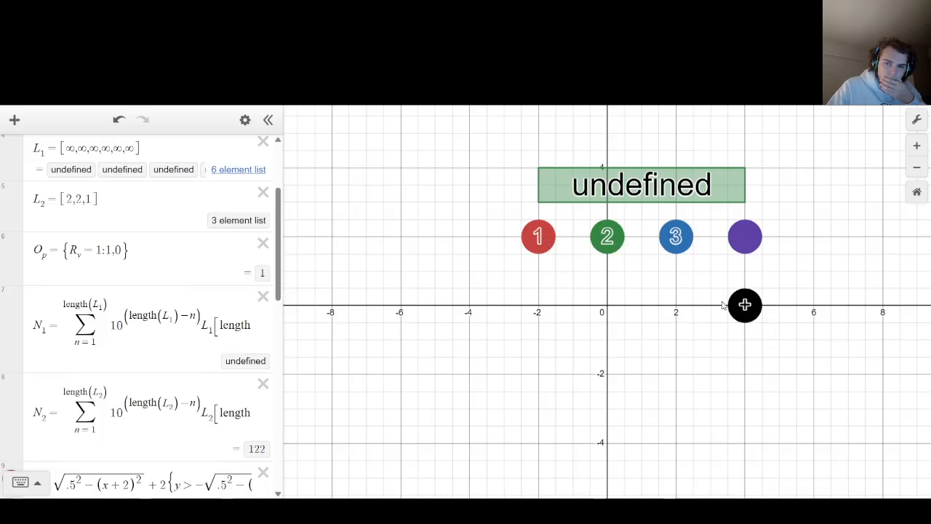
pyautogui.click(735, 309)
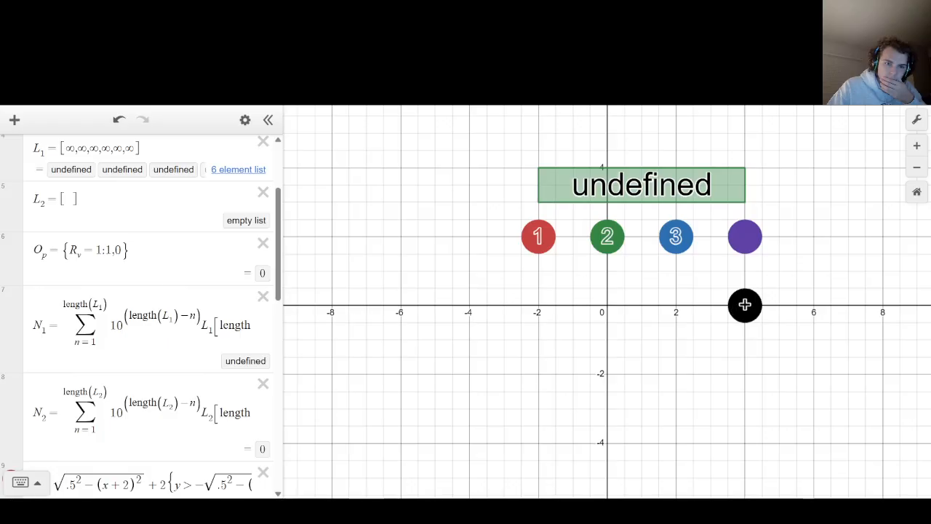
pyautogui.click(742, 305)
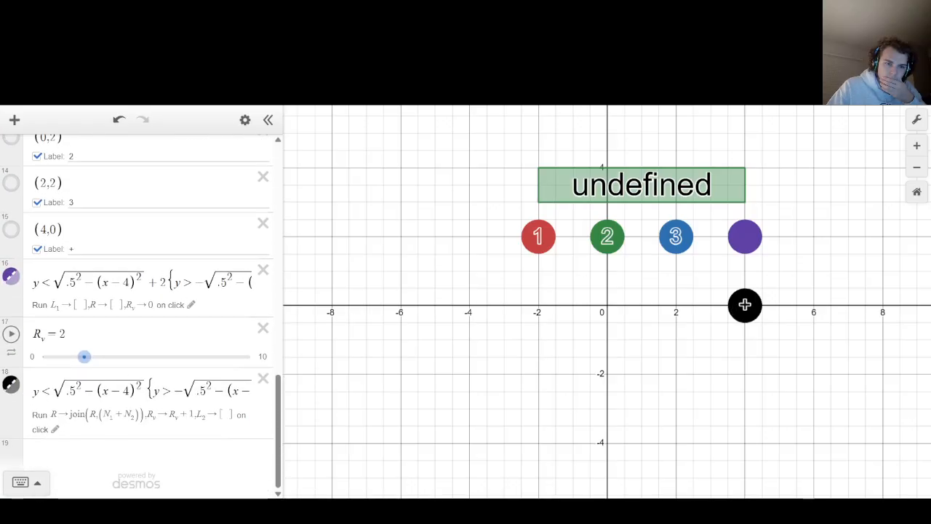
# Remove L_2→[ ] from the end of the black plus circle's click action.
pyautogui.click(56, 431)
pyautogui.moveTo(69, 413); pyautogui.dragTo(325, 416)
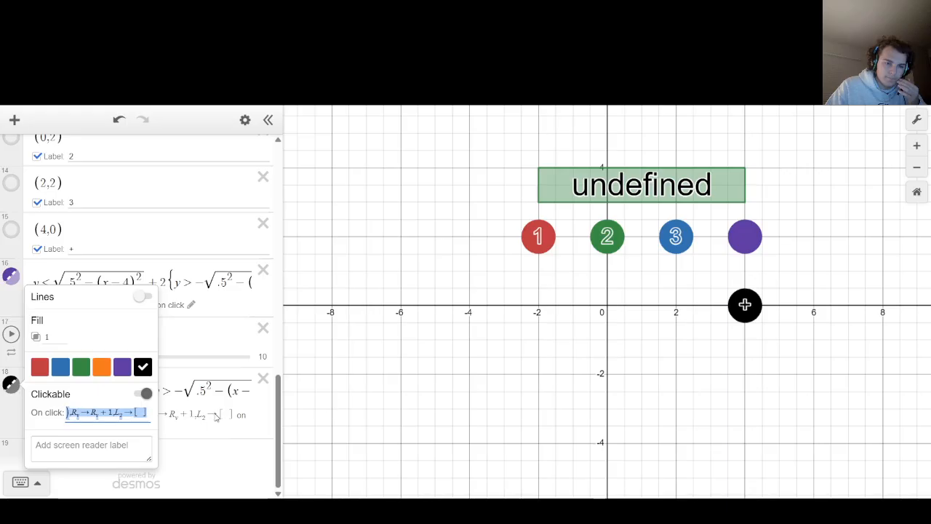
pyautogui.click(106, 413)
pyautogui.moveTo(113, 412); pyautogui.dragTo(146, 412)
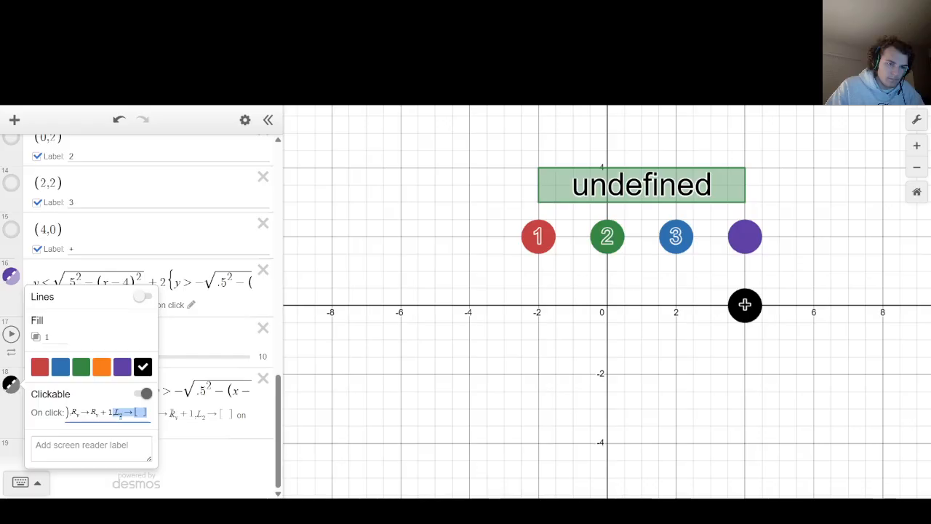
pyautogui.press('BackSpace')
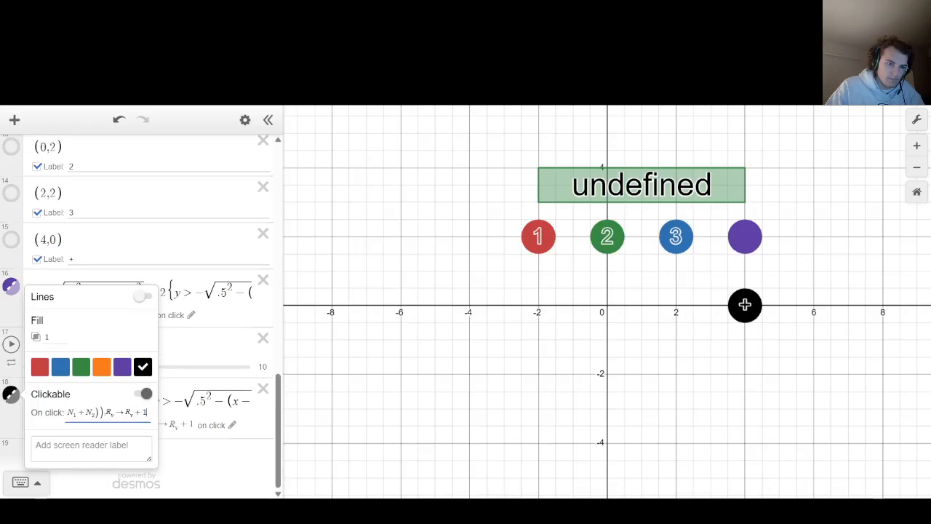
pyautogui.click(425, 346)
# Reset the calculator with the purple circle, enter digit 1, and compare the lists with the digit circles' click actions.
pyautogui.click(754, 241)
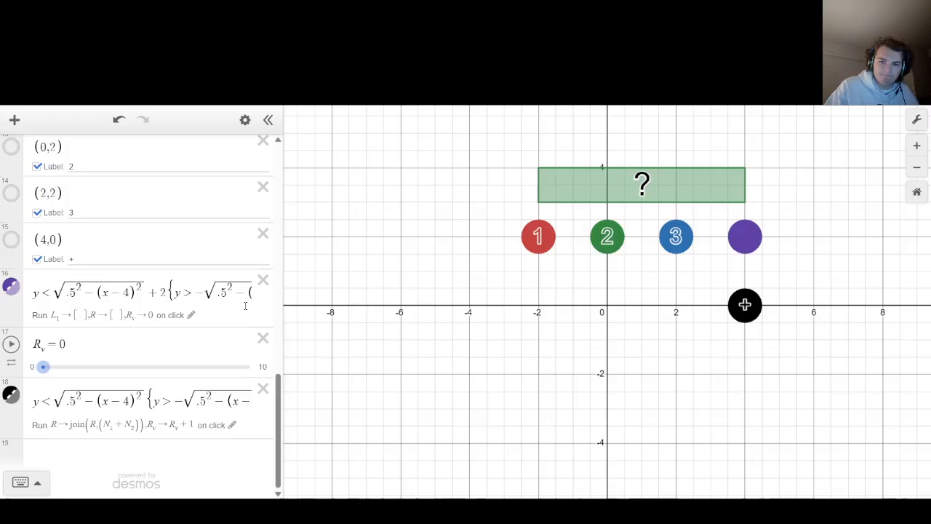
pyautogui.scroll(10, 99, 282)
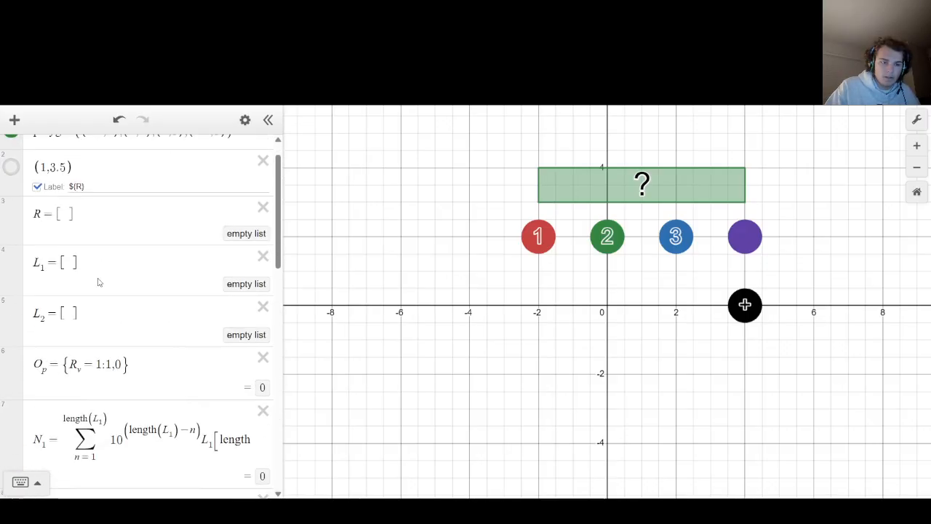
pyautogui.scroll(-3, 98, 282)
pyautogui.scroll(4, 102, 284)
pyautogui.scroll(-5, 105, 286)
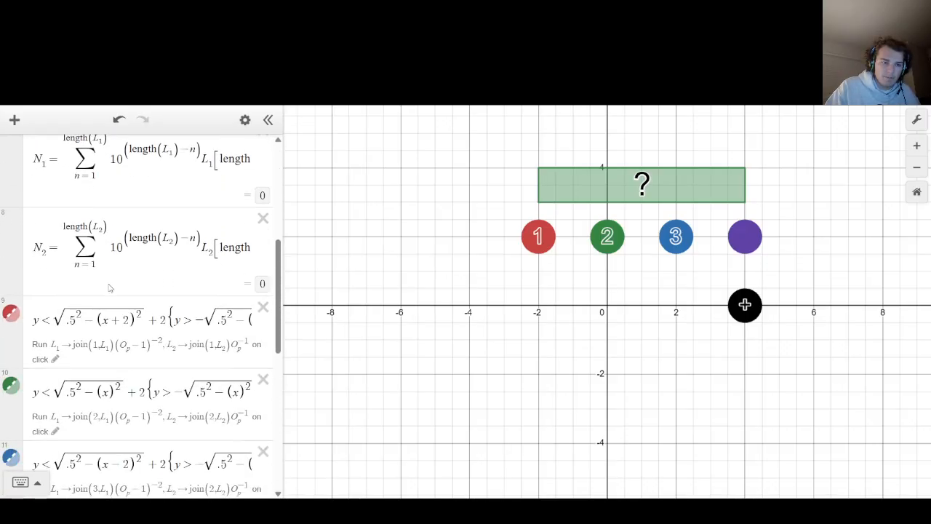
pyautogui.scroll(2, 109, 288)
pyautogui.click(538, 235)
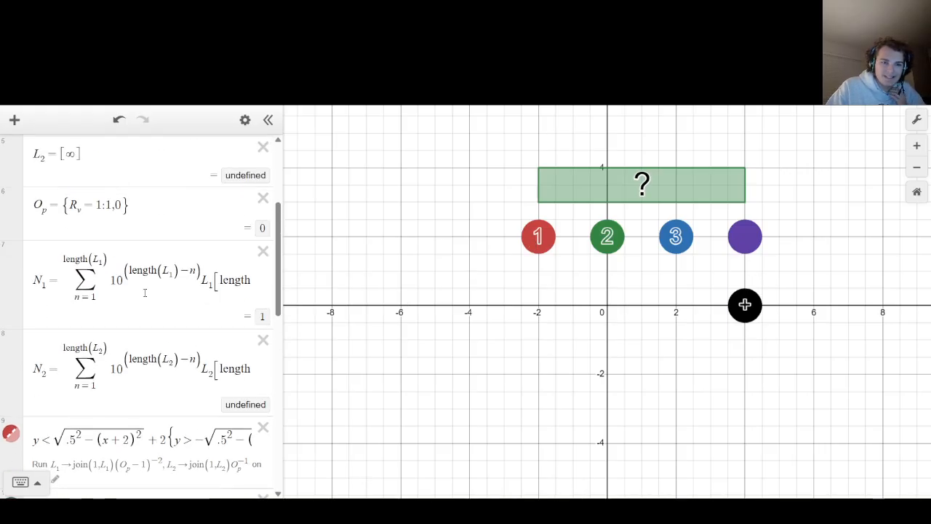
pyautogui.scroll(-3, 145, 292)
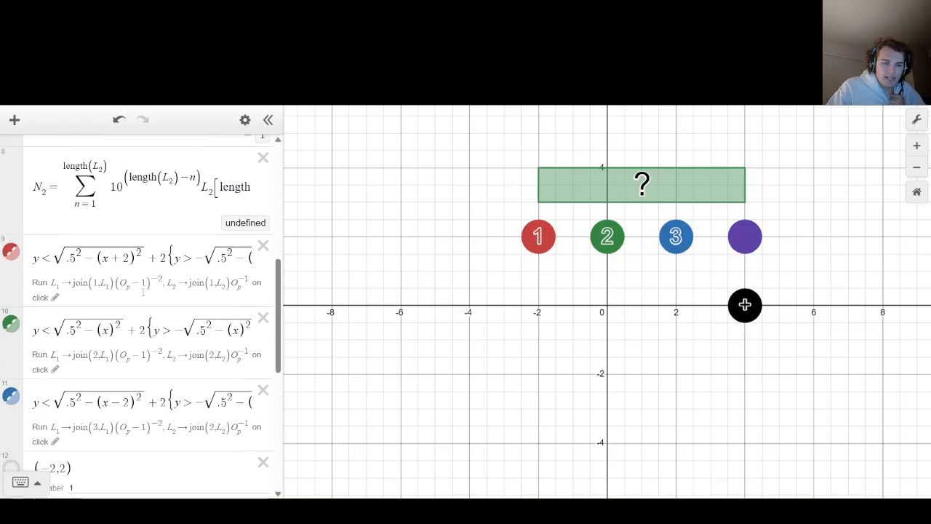
# Insert a factor O_p before O_p^-1 in the L_2 part of the red circle's click action.
pyautogui.click(55, 297)
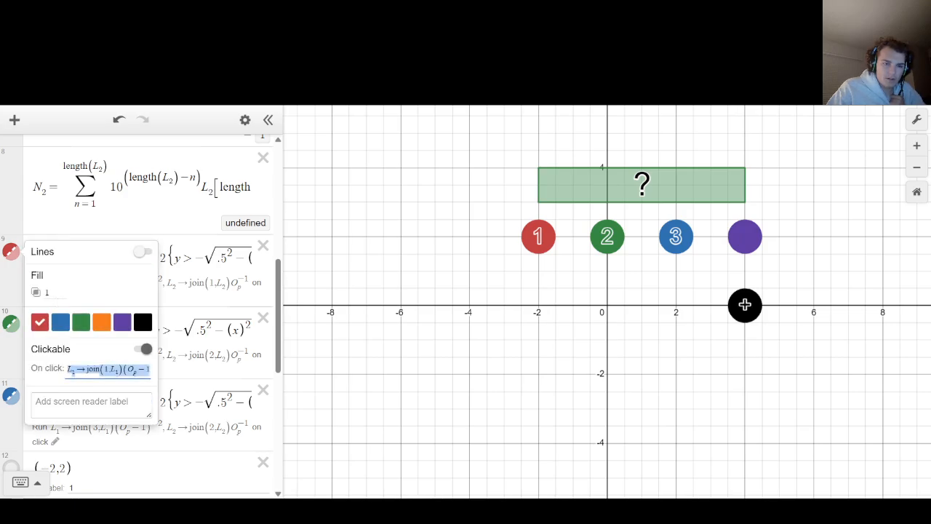
pyautogui.moveTo(70, 369); pyautogui.dragTo(294, 373)
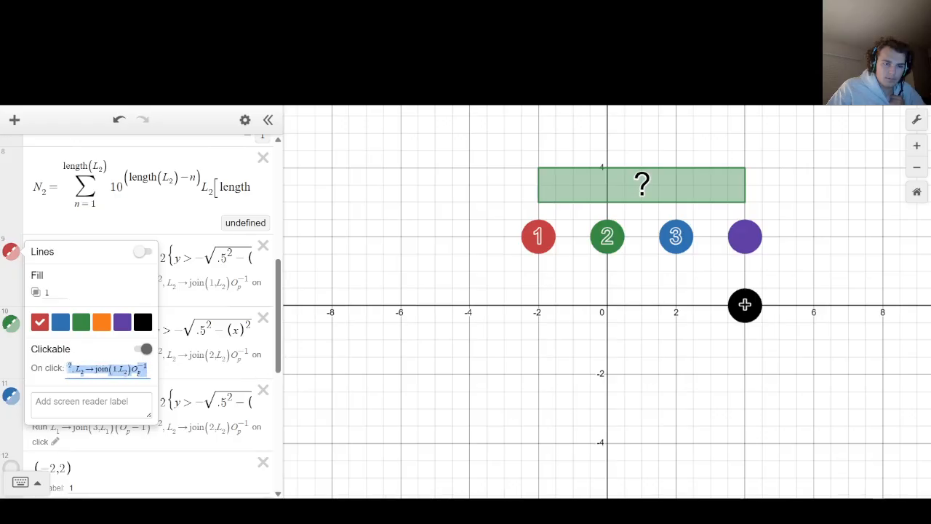
pyautogui.click(132, 369)
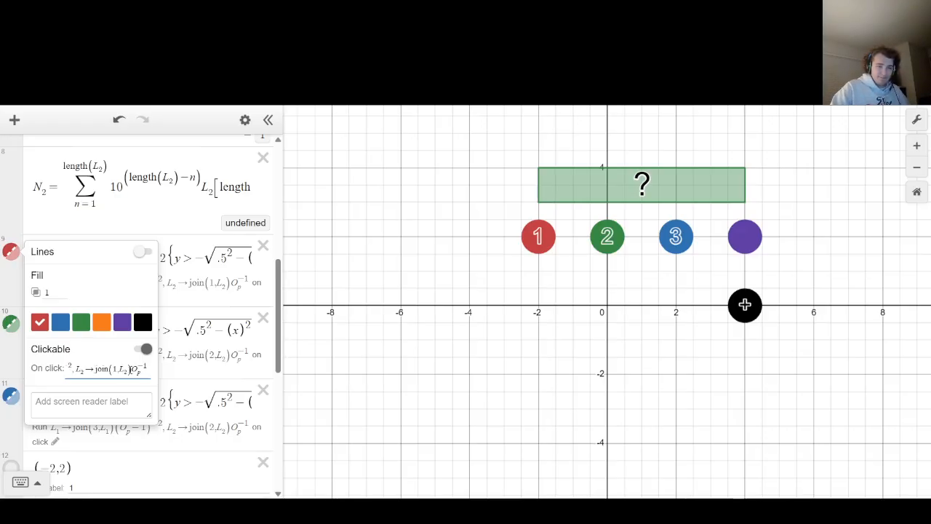
pyautogui.write('O_')
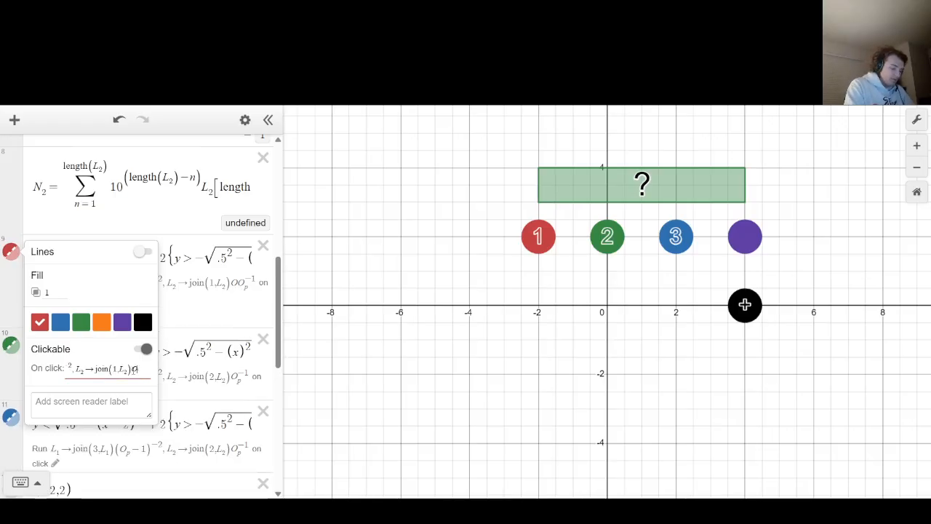
pyautogui.write('pO_p^{-1')
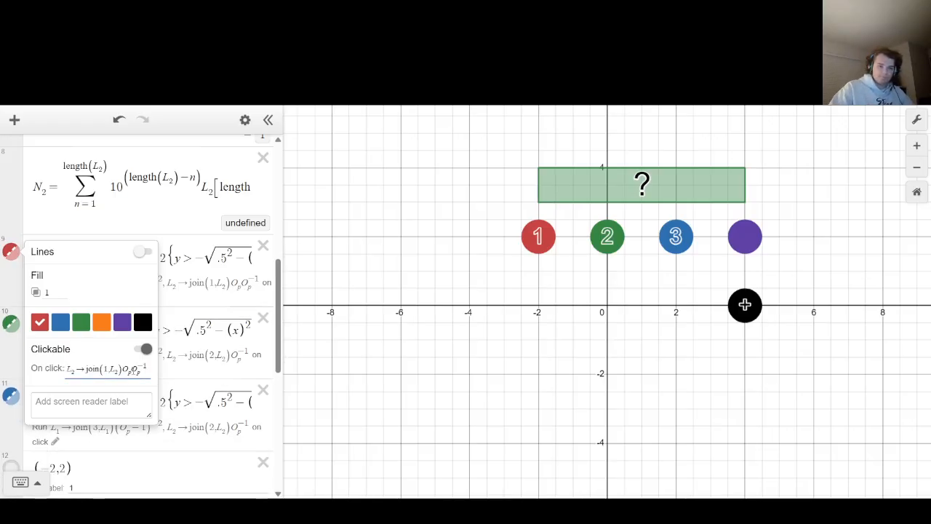
pyautogui.click(522, 267)
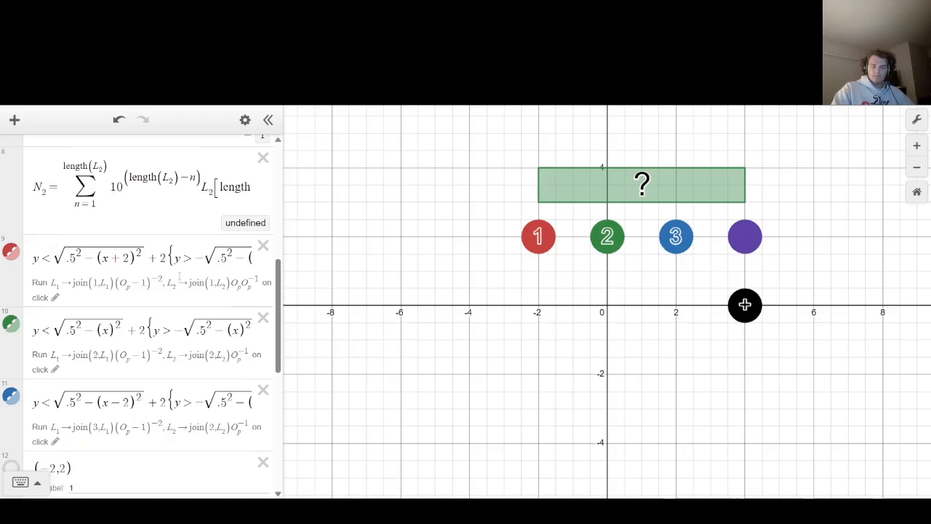
# Reset the calculator with the purple circle and delete the ∞ entry from L_2 to leave an empty list.
pyautogui.scroll(3, 179, 276)
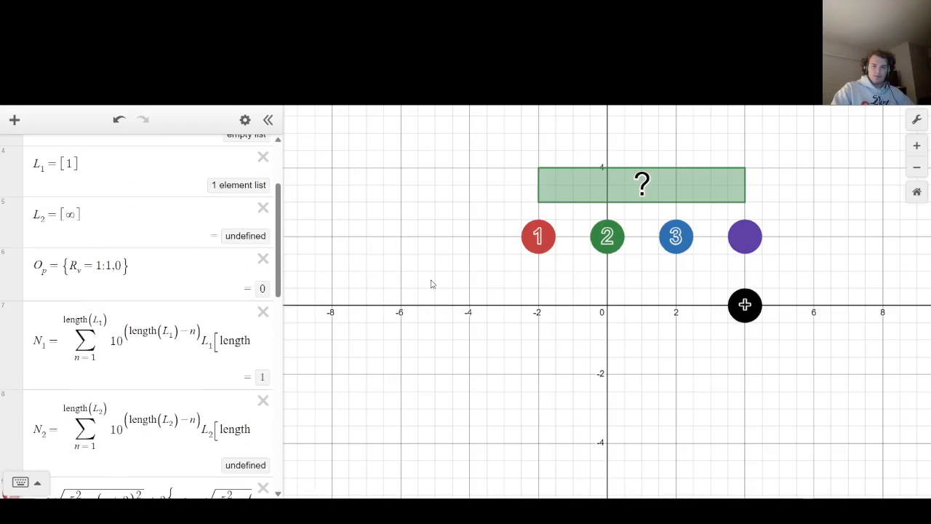
pyautogui.click(731, 245)
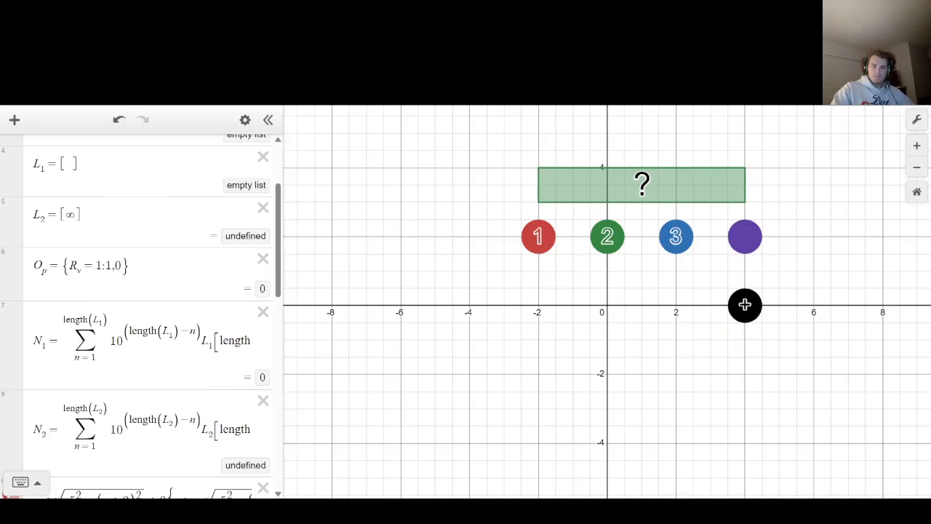
pyautogui.click(104, 232)
pyautogui.press('BackSpace')
pyautogui.click(453, 267)
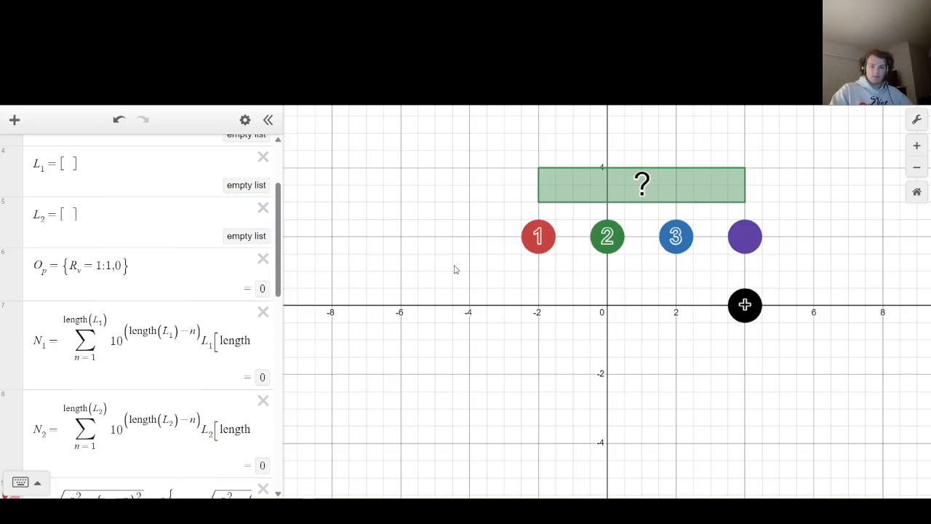
# Test the red circle by entering digit 1 four times, and reset with the purple circle.
pyautogui.click(540, 245)
pyautogui.click(539, 245)
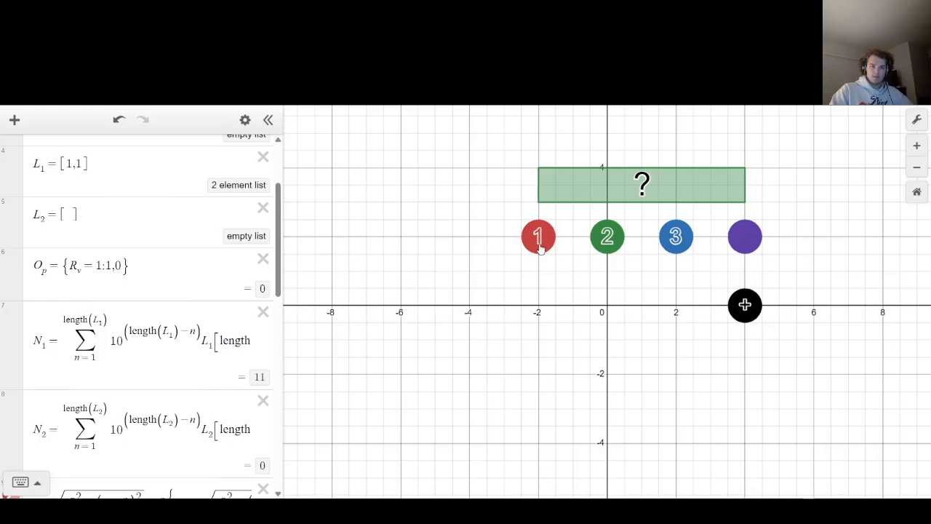
pyautogui.click(539, 245)
pyautogui.click(539, 245)
pyautogui.click(749, 246)
# Try an exponent of -2 on O_p in the L_2 part of the green circle's click action.
pyautogui.scroll(-5, 138, 313)
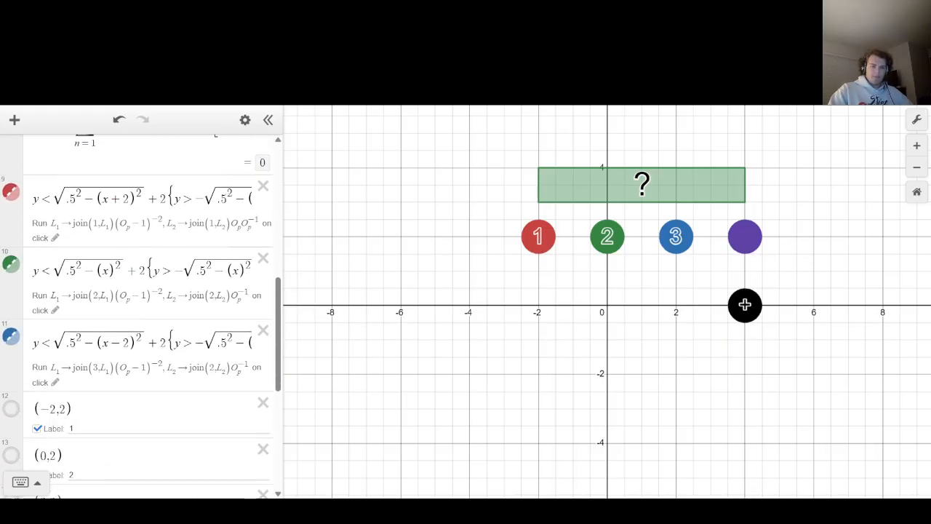
pyautogui.click(56, 309)
pyautogui.moveTo(69, 381); pyautogui.dragTo(311, 399)
pyautogui.click(144, 379)
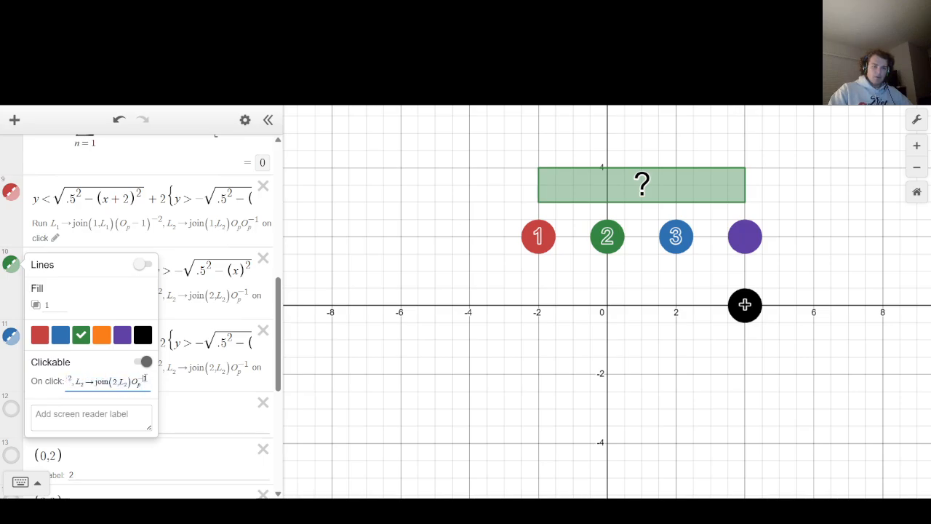
pyautogui.press('BackSpace')
pyautogui.write('2')
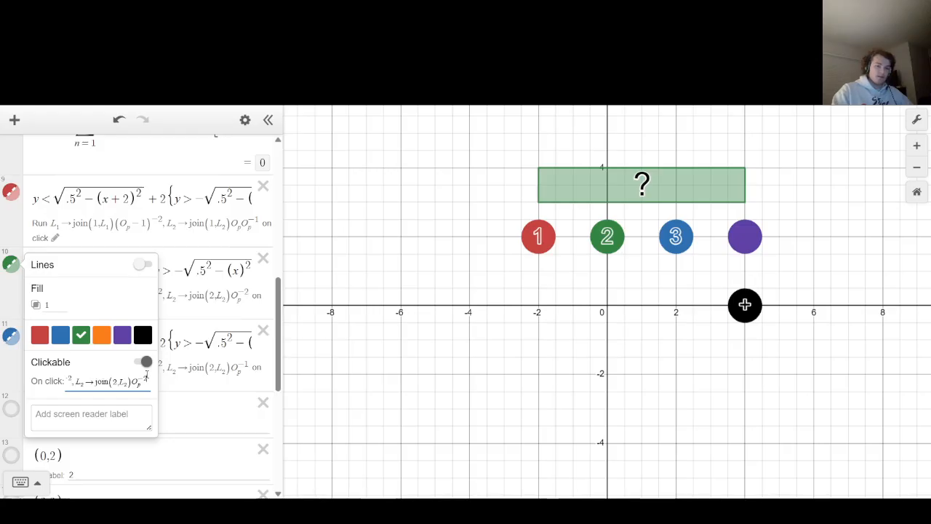
pyautogui.click(476, 307)
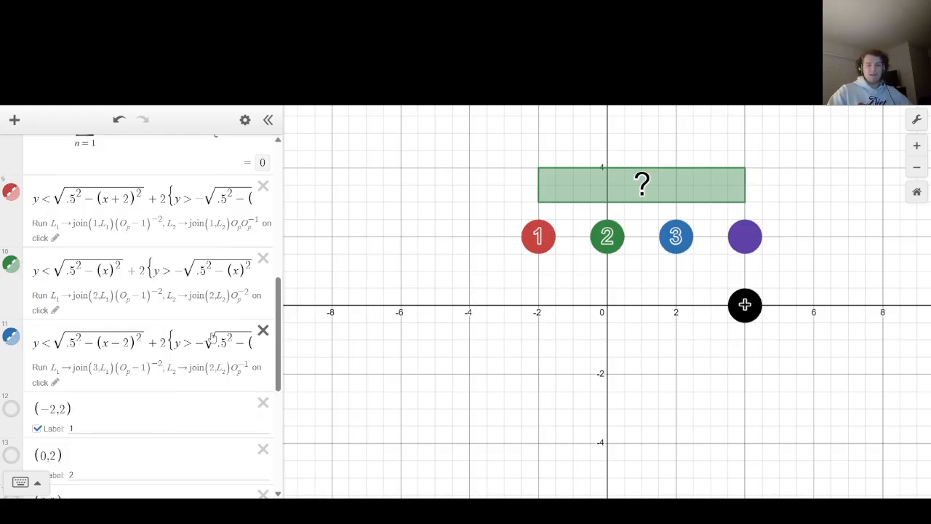
# Try an exponent of -2 on O_p in the L_2 part of the blue circle's click action.
pyautogui.click(11, 342)
pyautogui.moveTo(69, 412); pyautogui.dragTo(315, 426)
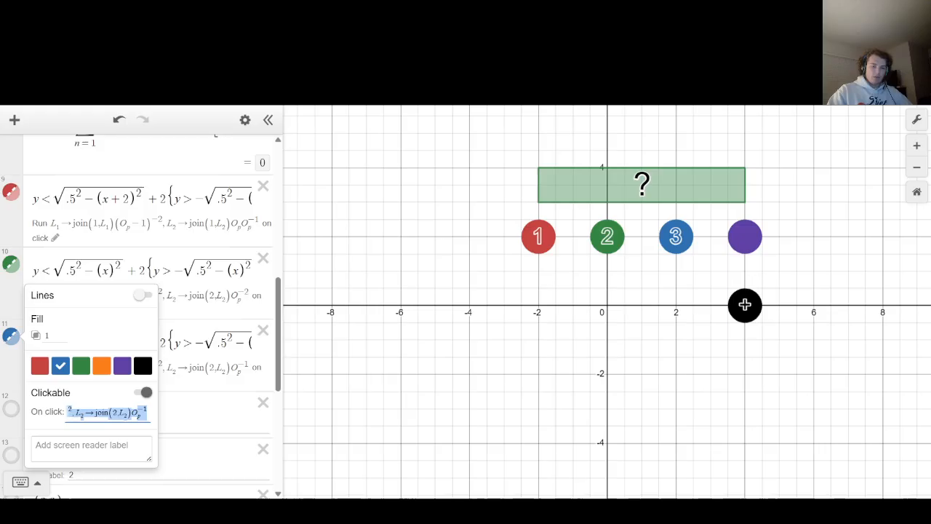
pyautogui.click(160, 421)
pyautogui.press('BackSpace')
pyautogui.write('2')
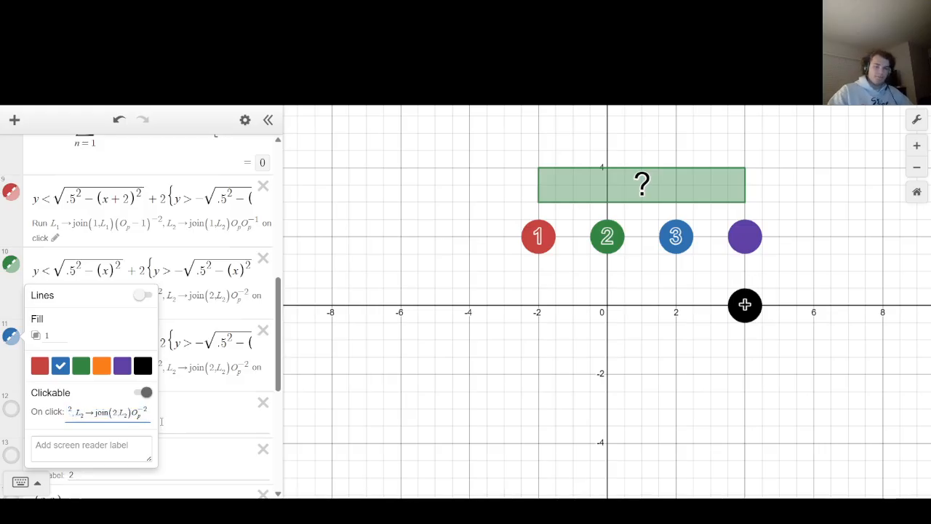
pyautogui.click(415, 363)
# Test the digit circles by entering 1, 3 and 2, and check L_1 and L_2.
pyautogui.scroll(10, 146, 296)
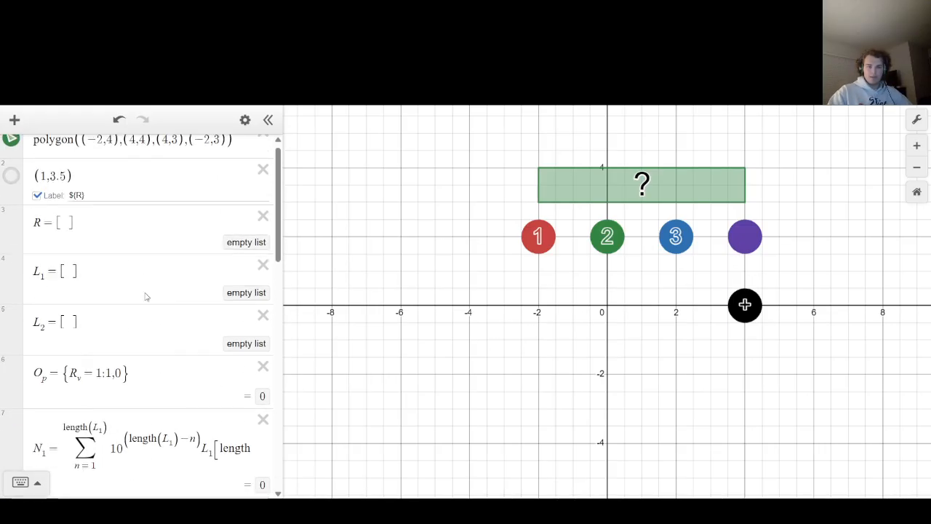
pyautogui.click(544, 245)
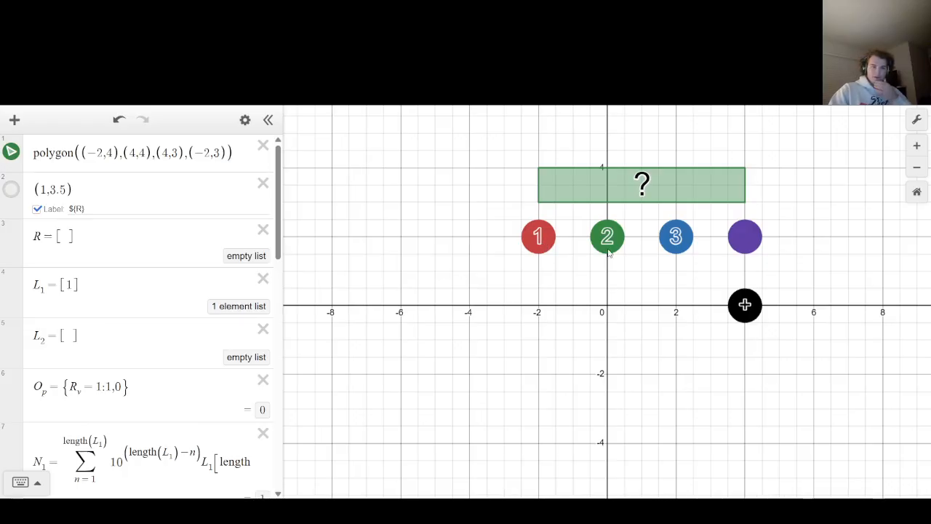
pyautogui.click(658, 241)
pyautogui.click(592, 243)
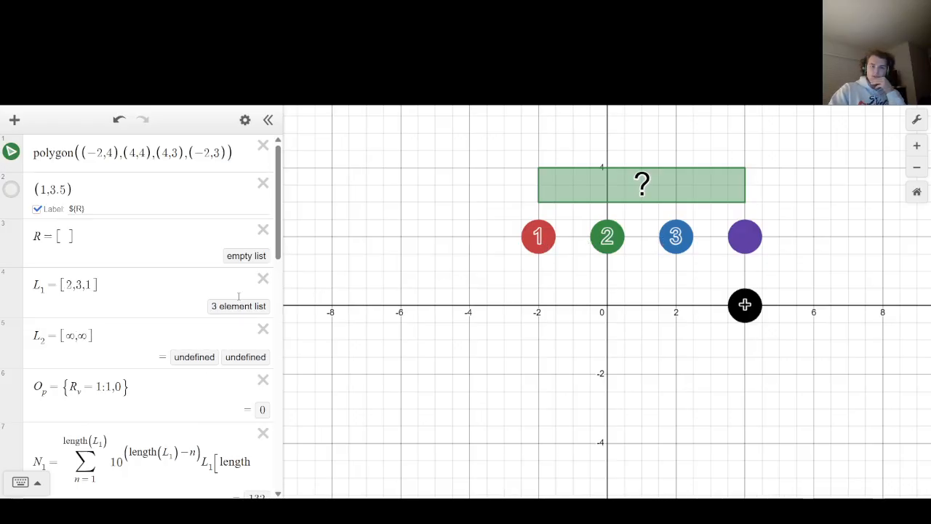
# Change the L_2 part of the green circle's click action to join(2,L_2) multiplied by O_p and O_p^-1.
pyautogui.scroll(-5, 167, 310)
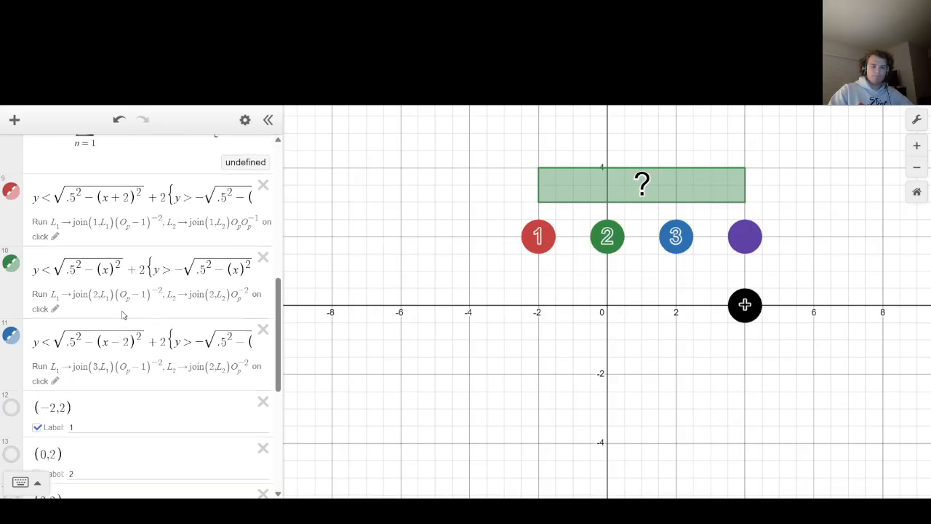
pyautogui.click(55, 310)
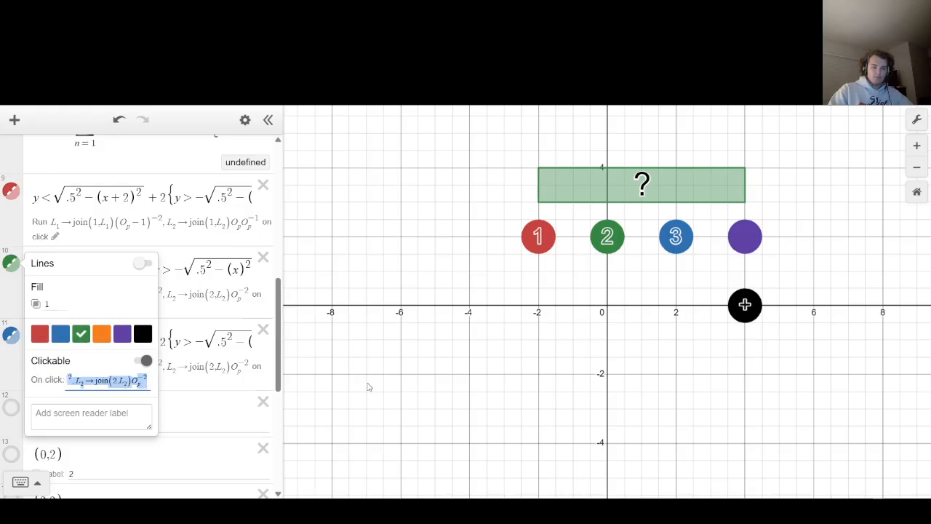
pyautogui.click(147, 380)
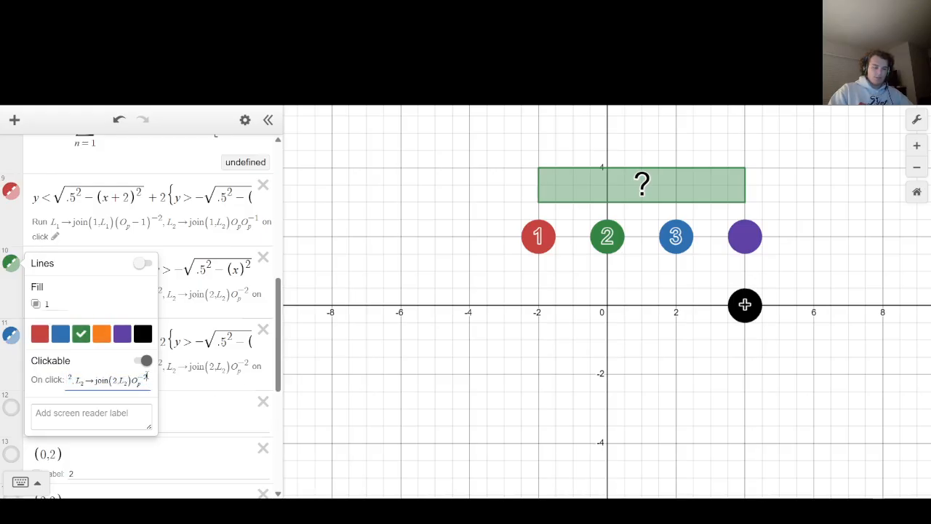
pyautogui.press('BackSpace')
pyautogui.press('BackSpace')
pyautogui.press('BackSpace')
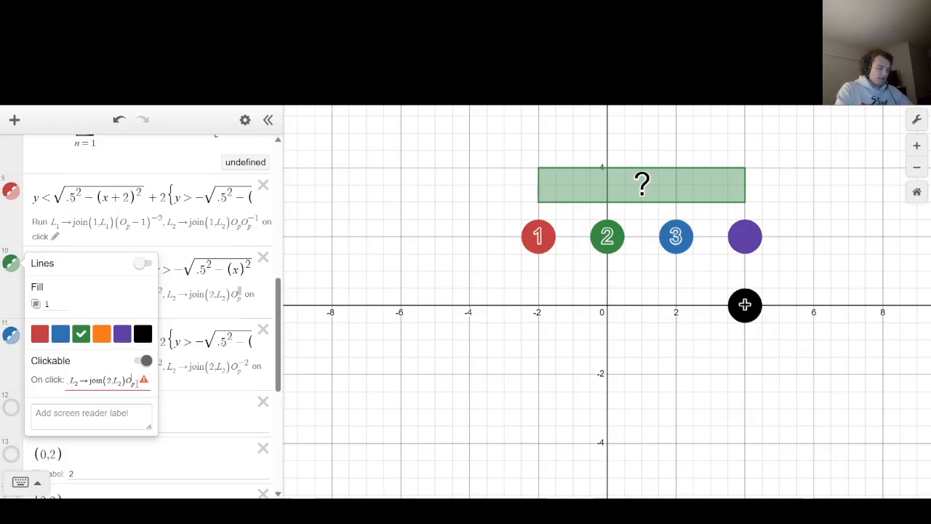
pyautogui.write('^-1')
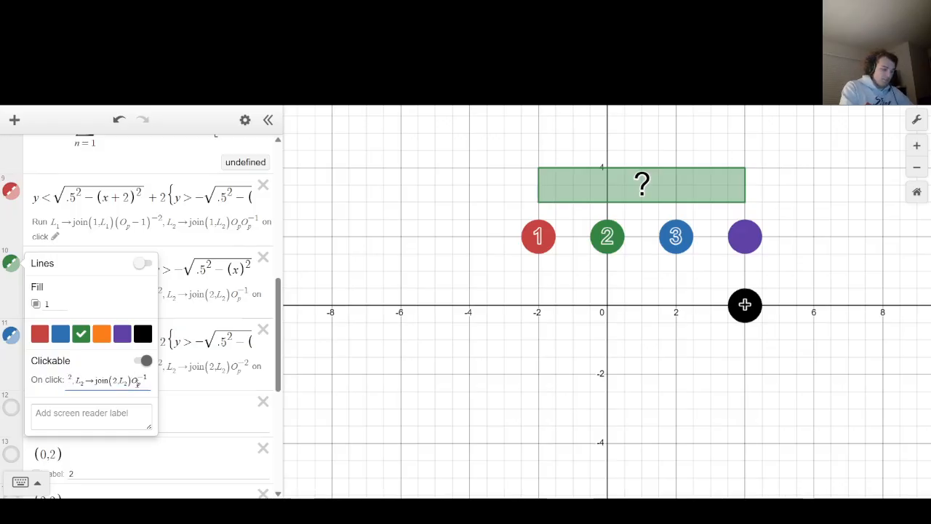
pyautogui.write('O_p')
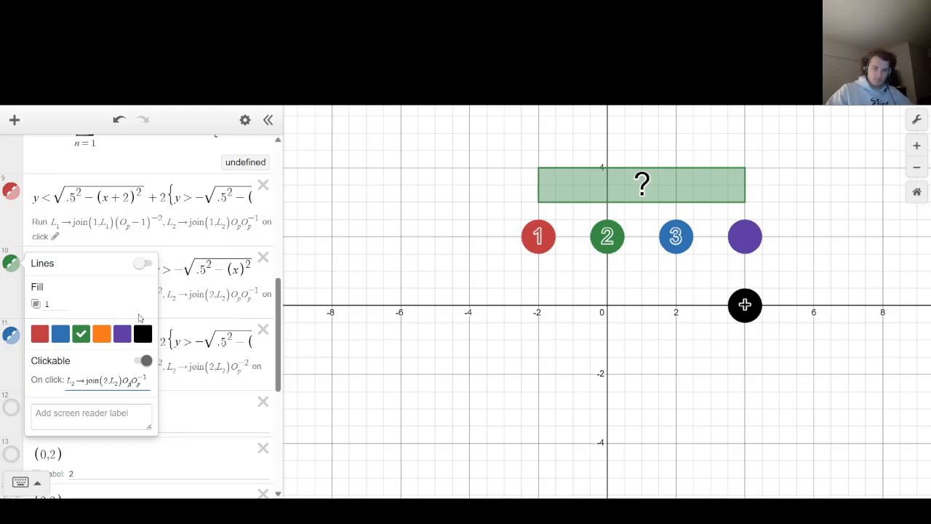
pyautogui.click(435, 305)
# Set the O_p exponent to -1 in the L_2 part of the blue circle's click action and insert a factor O_p before it.
pyautogui.click(56, 382)
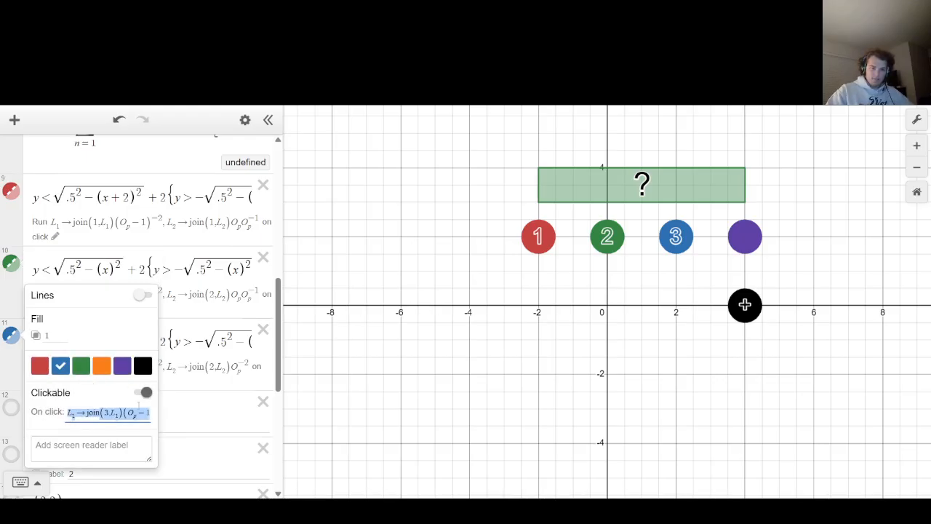
pyautogui.click(135, 413)
pyautogui.moveTo(135, 414); pyautogui.dragTo(289, 401)
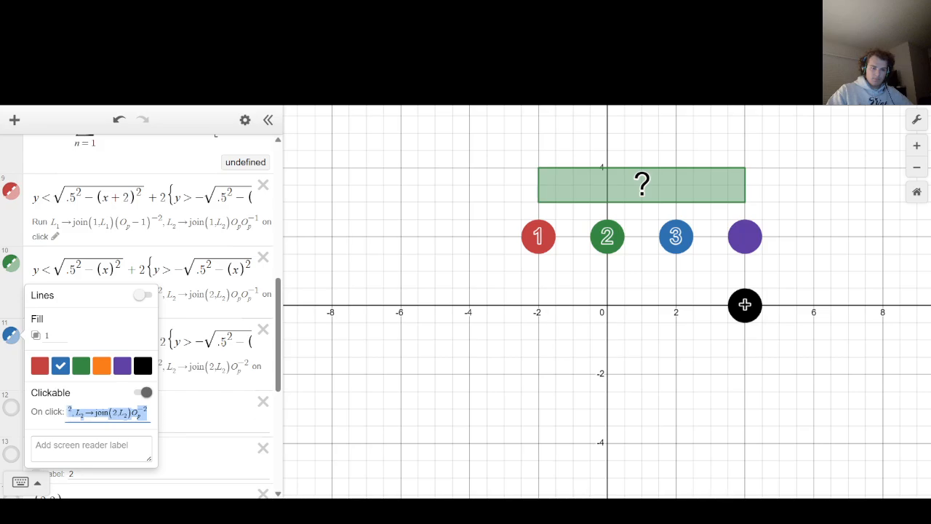
pyautogui.click(148, 411)
pyautogui.press('BackSpace')
pyautogui.write('1')
pyautogui.press('Left')
pyautogui.press('Left')
pyautogui.press('Left')
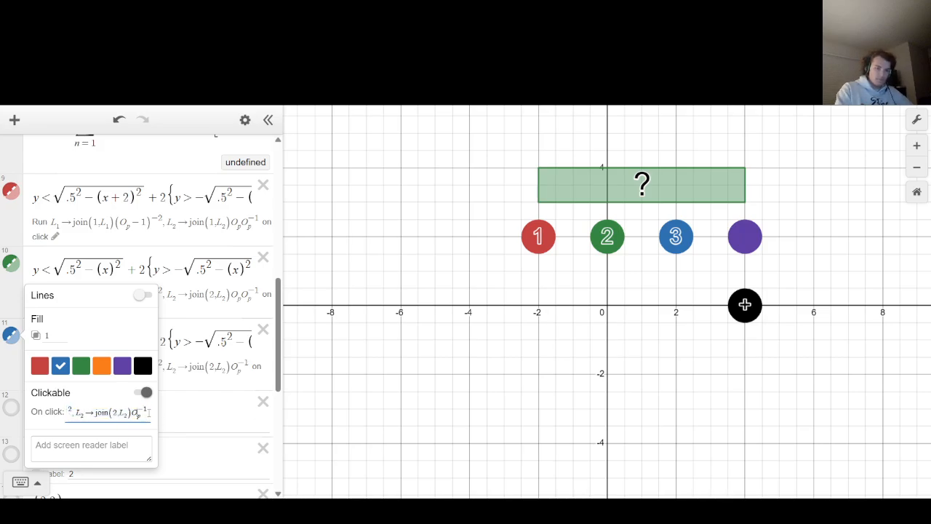
pyautogui.write('O_p')
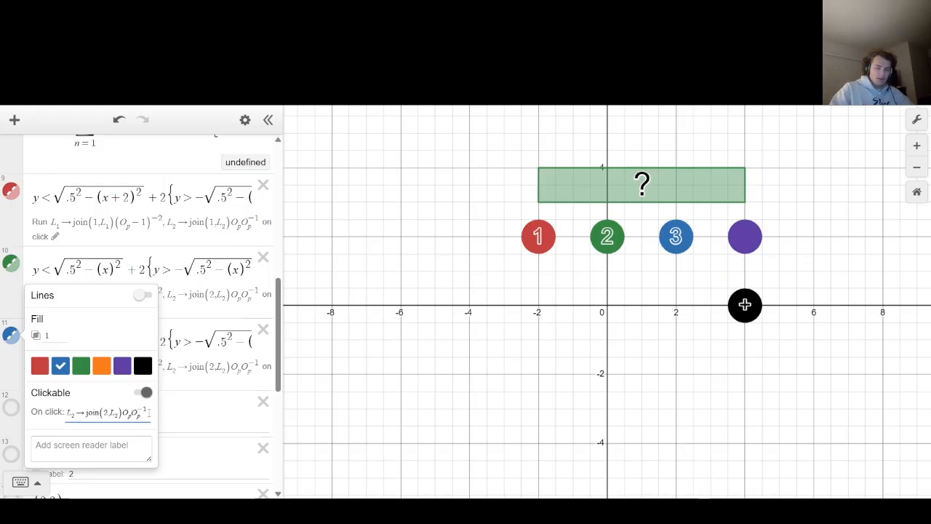
pyautogui.click(335, 270)
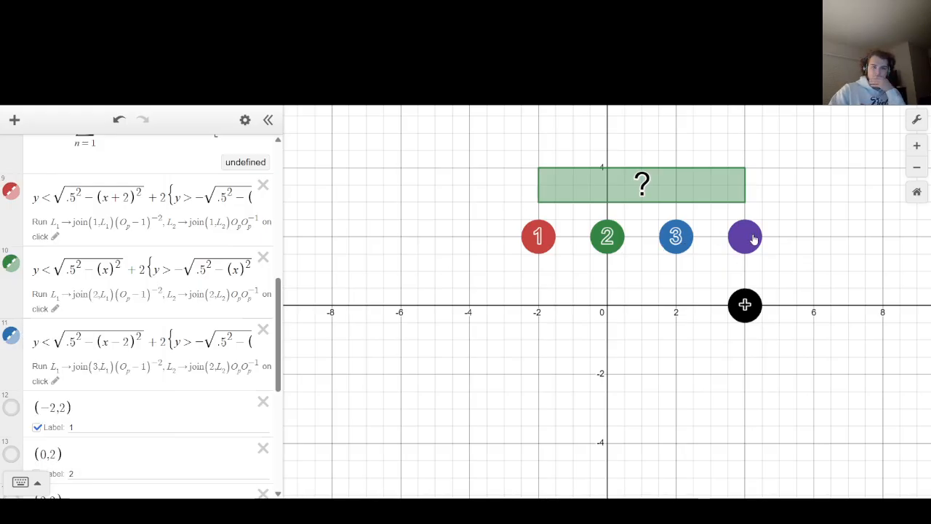
# Add L_2→[ ] after the L_1 reset in the purple circle's click action.
pyautogui.scroll(1, 233, 261)
pyautogui.scroll(4, 234, 260)
pyautogui.scroll(-1, 234, 260)
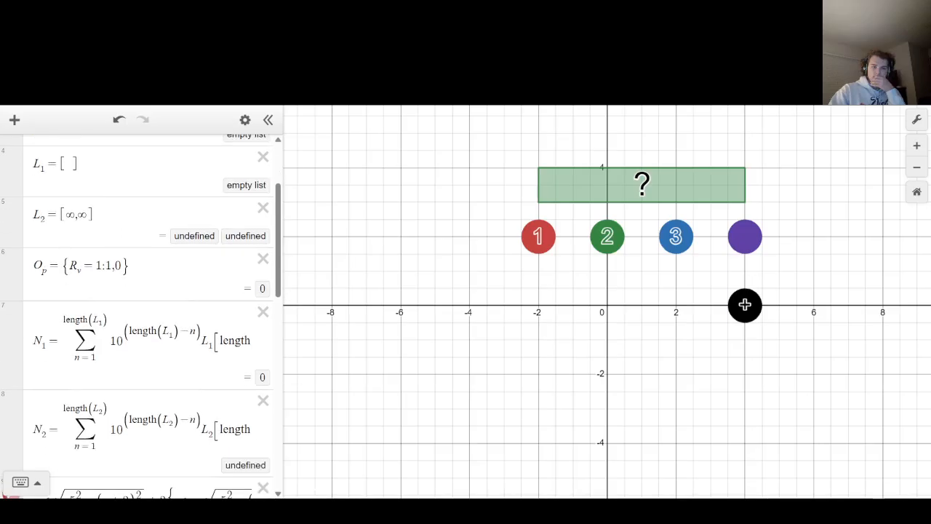
pyautogui.scroll(-10, 190, 322)
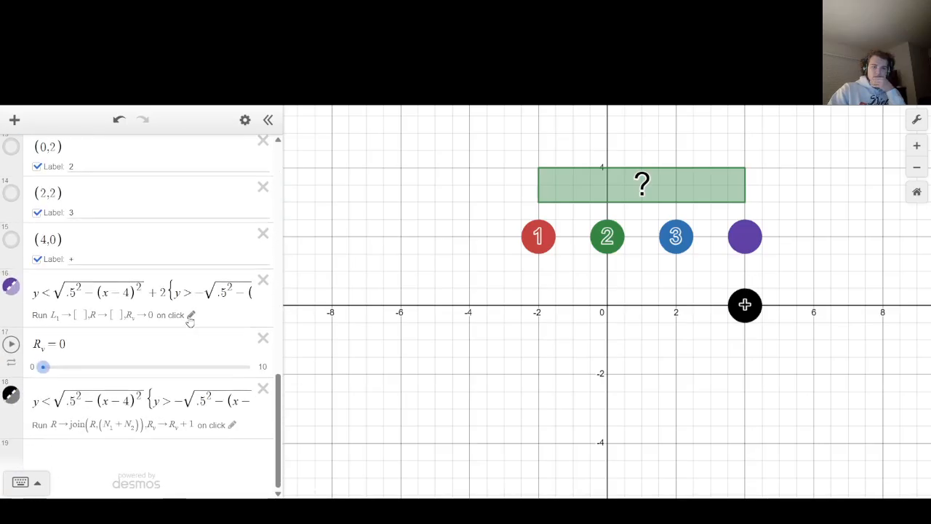
pyautogui.click(190, 317)
pyautogui.click(100, 403)
pyautogui.moveTo(99, 402); pyautogui.dragTo(73, 404)
pyautogui.hotkey('ctrl', 'c')
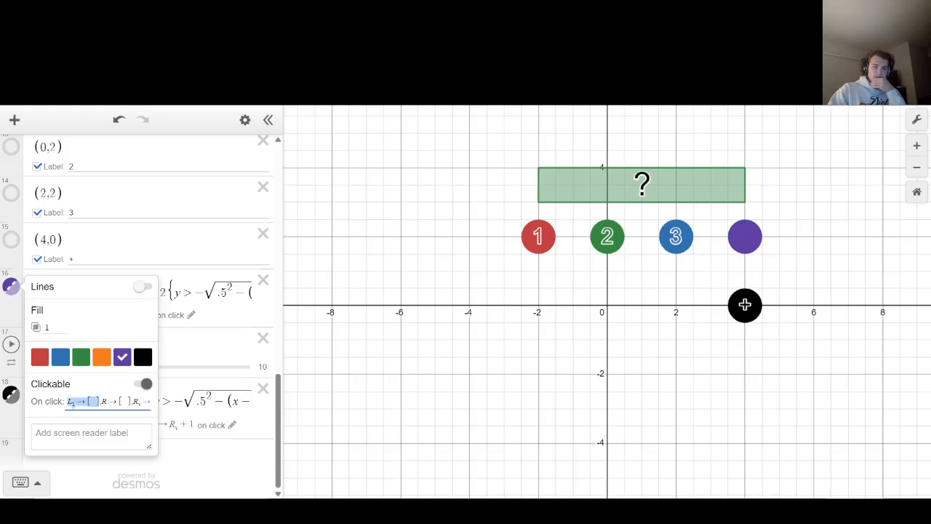
pyautogui.click(102, 401)
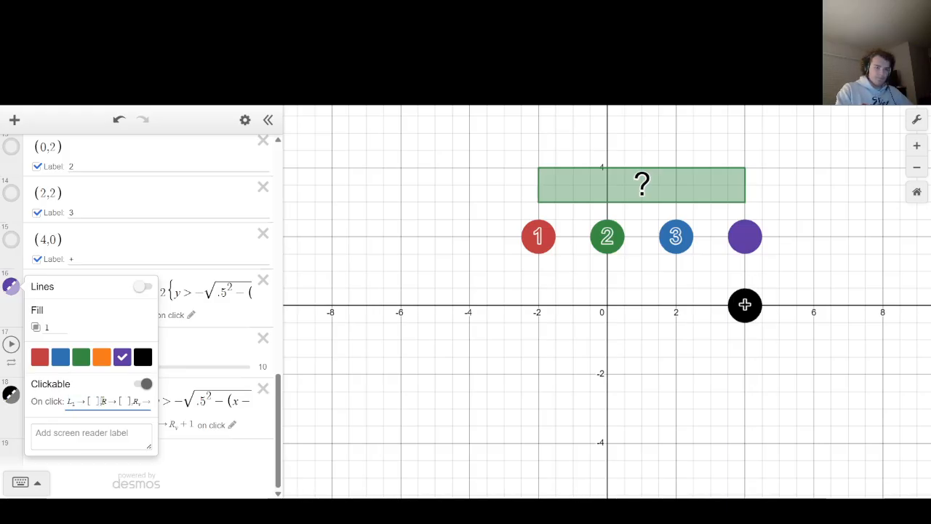
pyautogui.write(',')
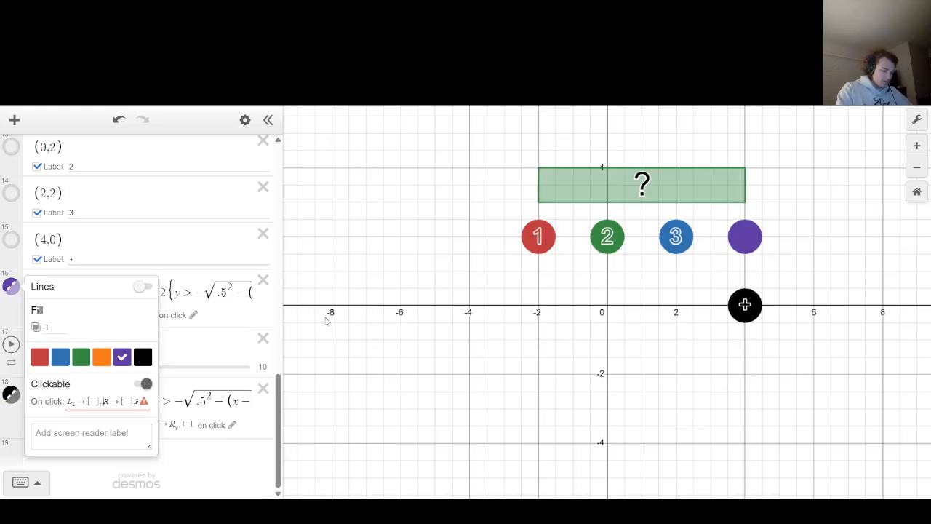
pyautogui.hotkey('ctrl', 'v')
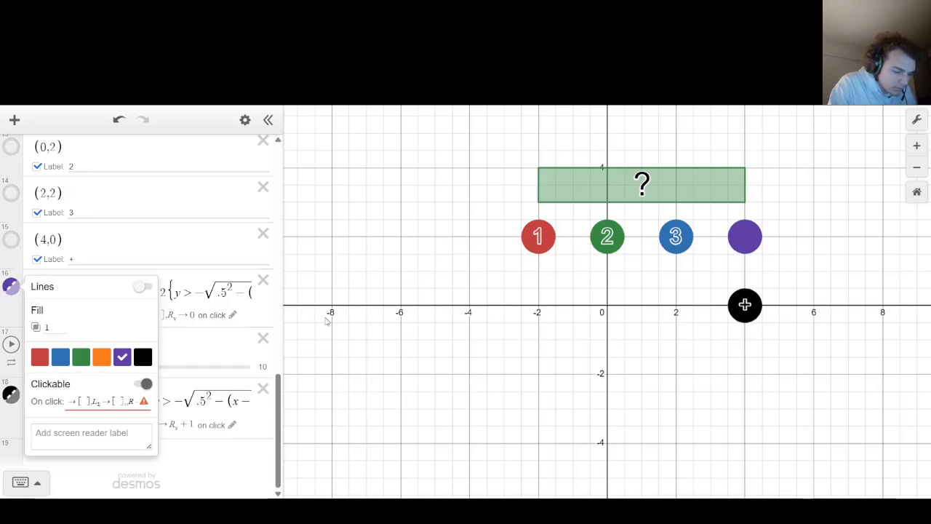
pyautogui.press('BackSpace')
pyautogui.write('2')
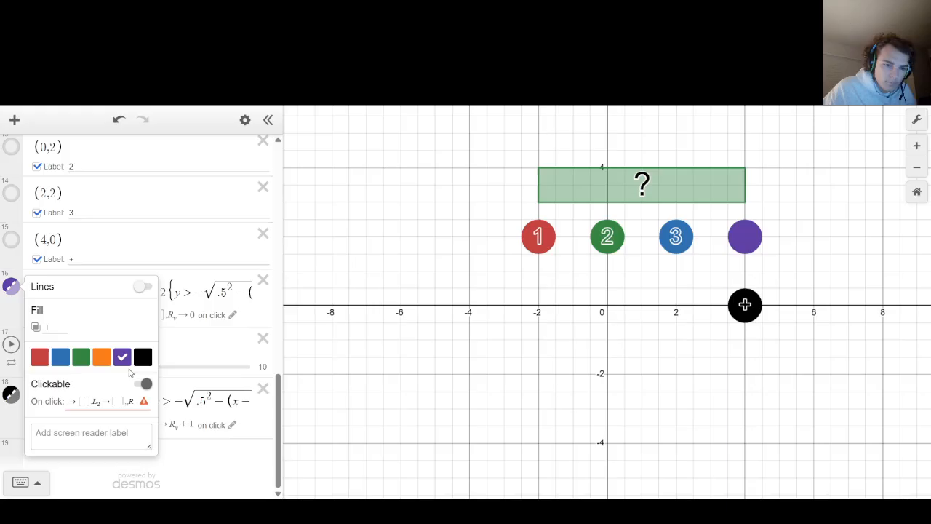
pyautogui.click(374, 320)
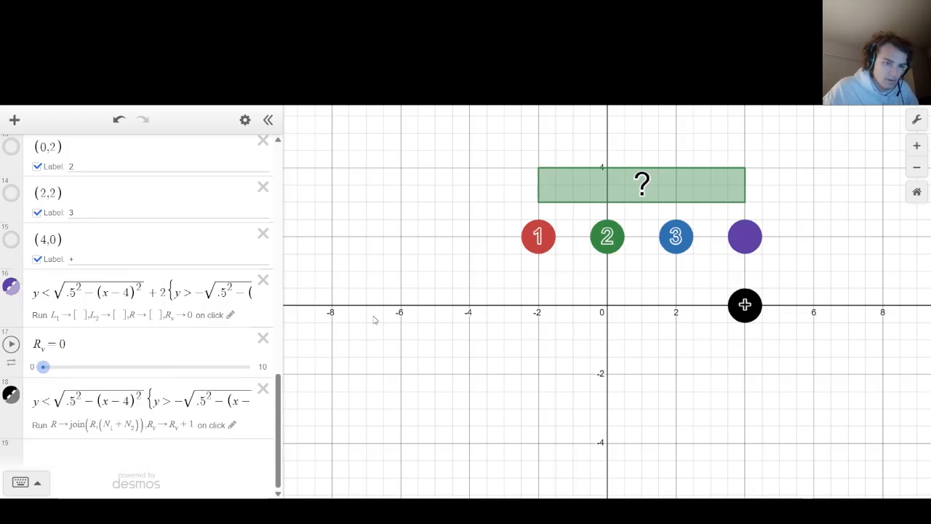
# Reset the calculator with the purple circle, enter the digits 2, 1 and 3, and check N_1 and N_2.
pyautogui.scroll(1, 209, 329)
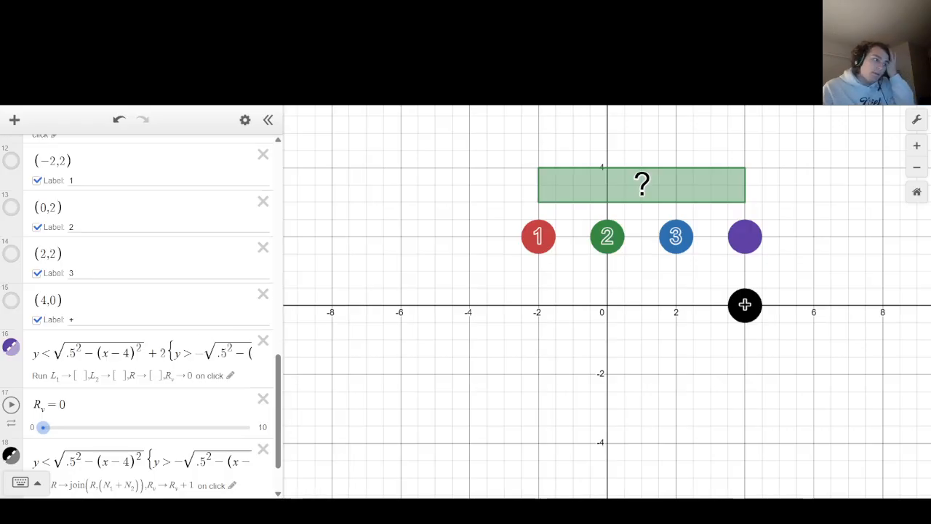
pyautogui.scroll(15, 139, 313)
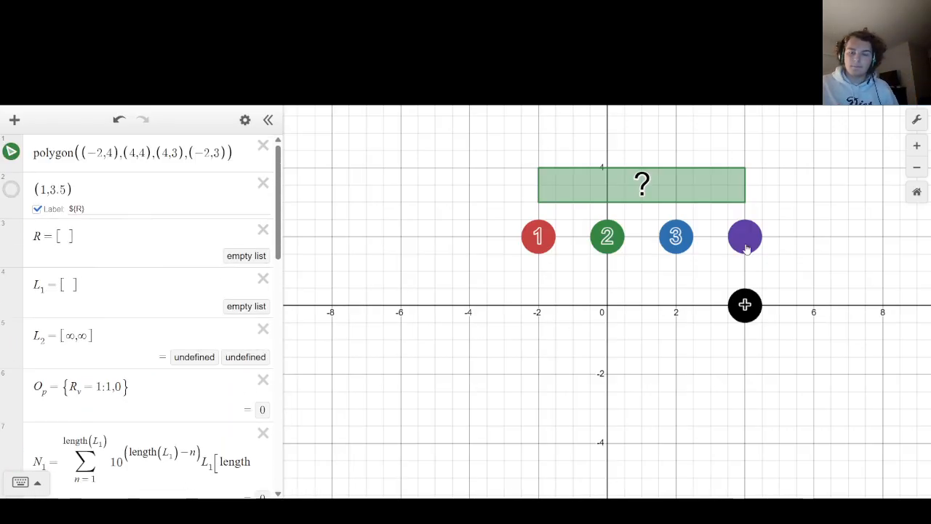
pyautogui.click(745, 249)
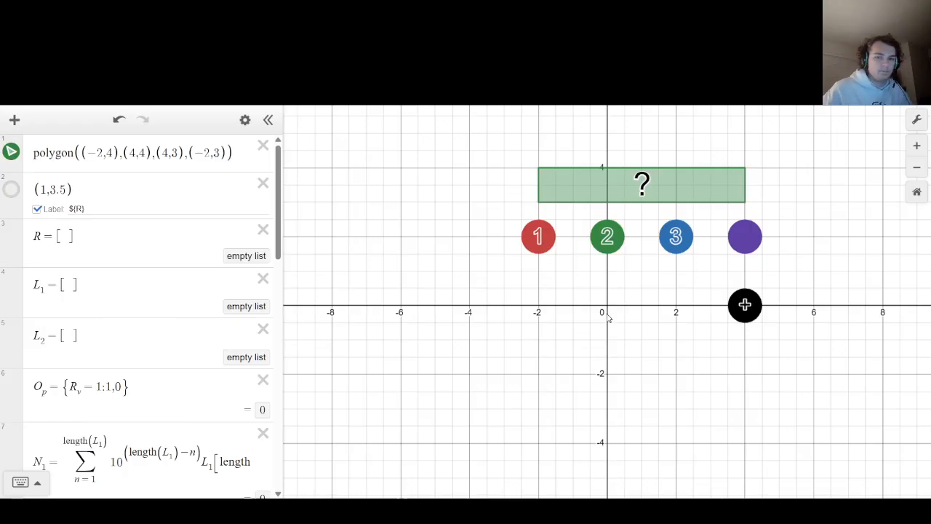
pyautogui.click(608, 241)
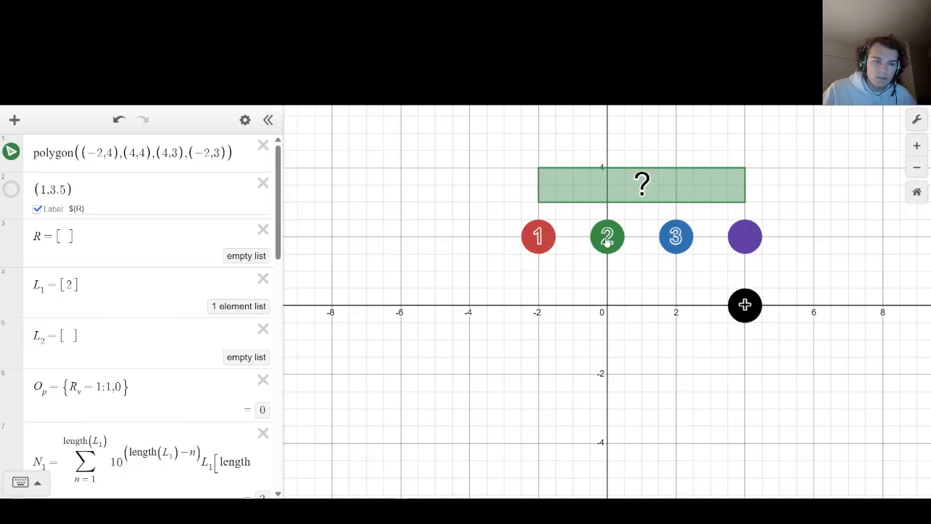
pyautogui.click(544, 242)
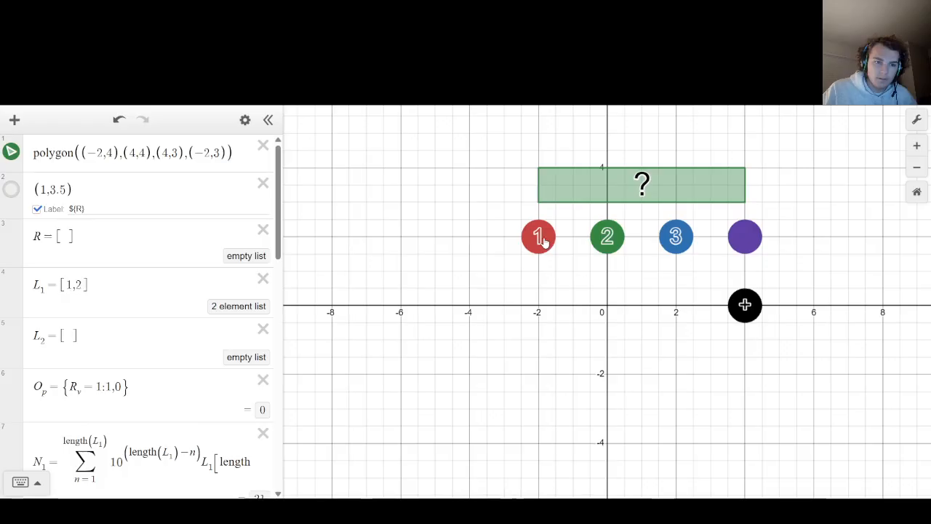
pyautogui.click(669, 247)
pyautogui.scroll(-1, 247, 313)
pyautogui.scroll(-3, 243, 310)
pyautogui.scroll(1, 244, 310)
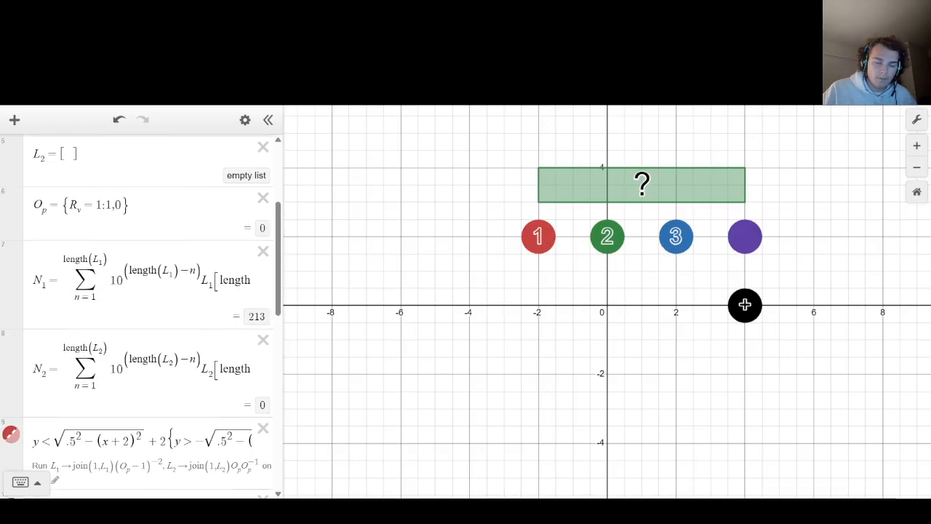
# Test addition by using plus, entering 1, 3 and 2 as the second number, and adding again, checking the lists and R_v.
pyautogui.click(744, 305)
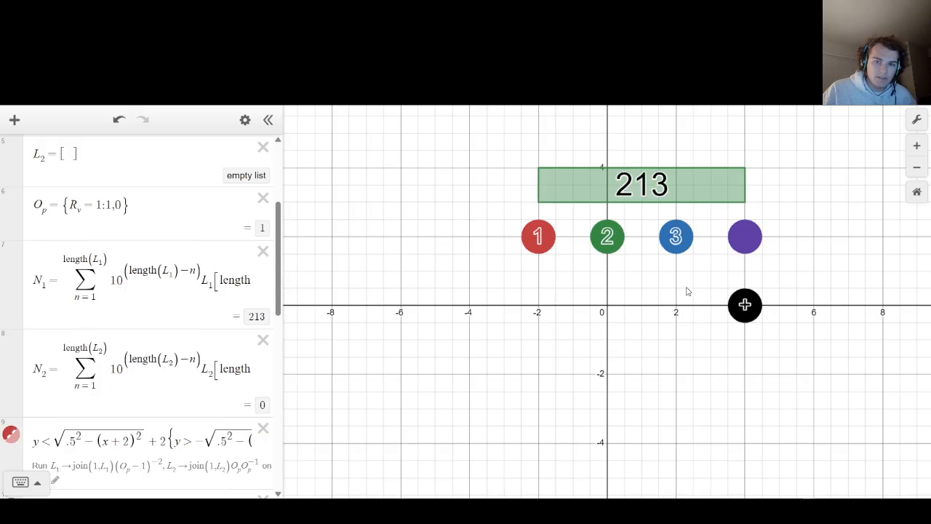
pyautogui.click(540, 237)
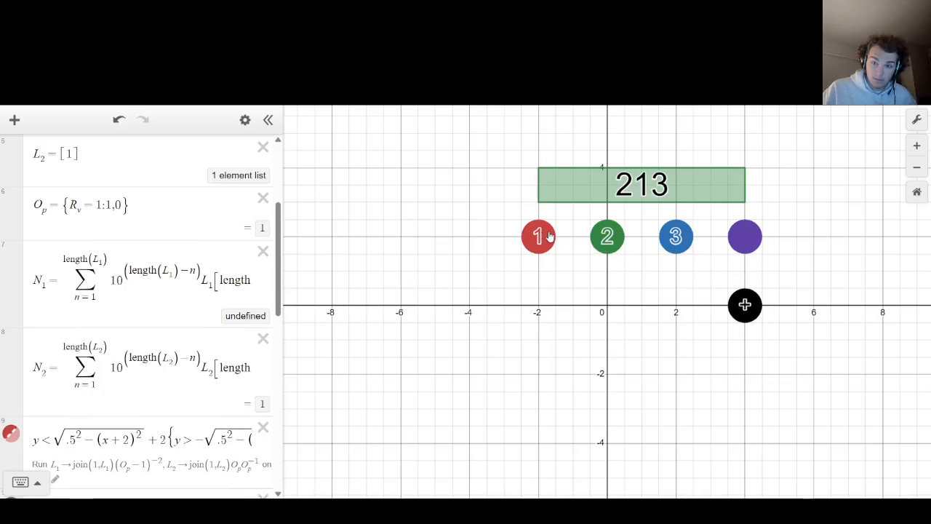
pyautogui.click(667, 236)
pyautogui.click(608, 238)
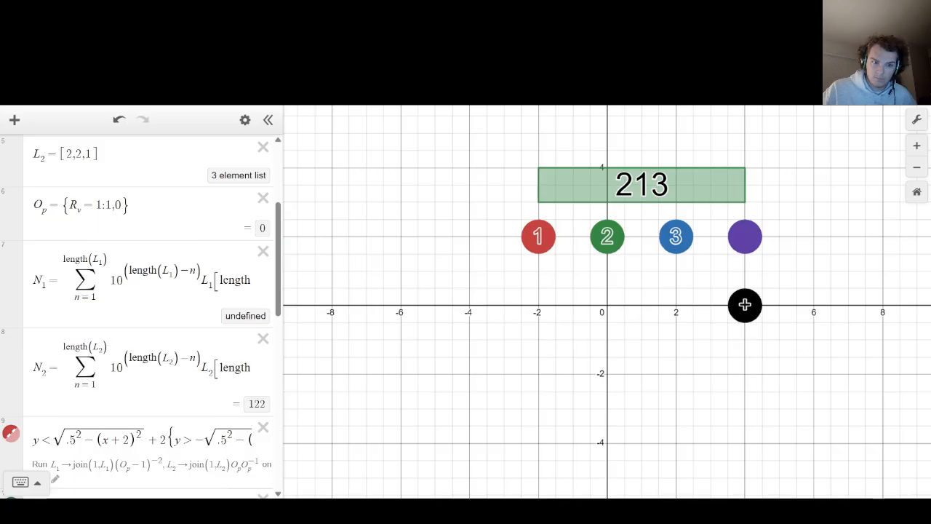
pyautogui.moveTo(158, 273); pyautogui.dragTo(405, 289)
pyautogui.scroll(-8, 145, 318)
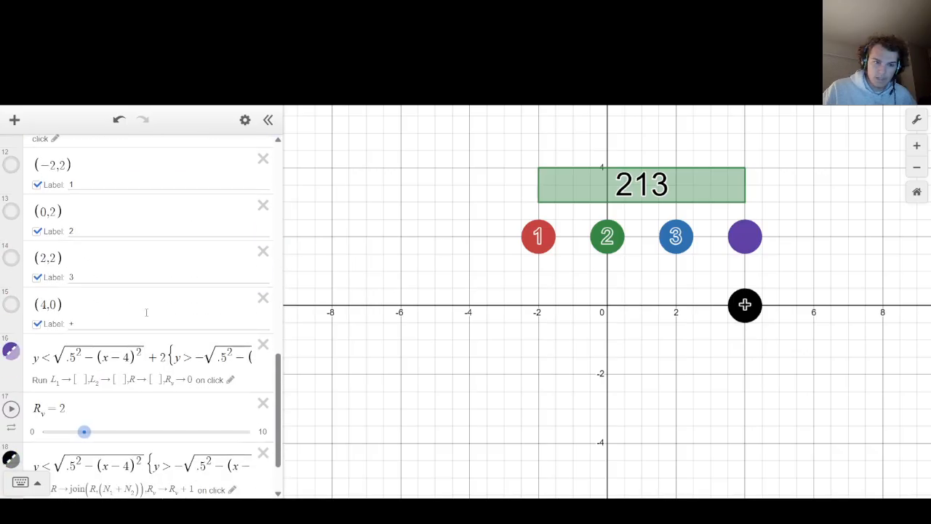
pyautogui.scroll(6, 123, 346)
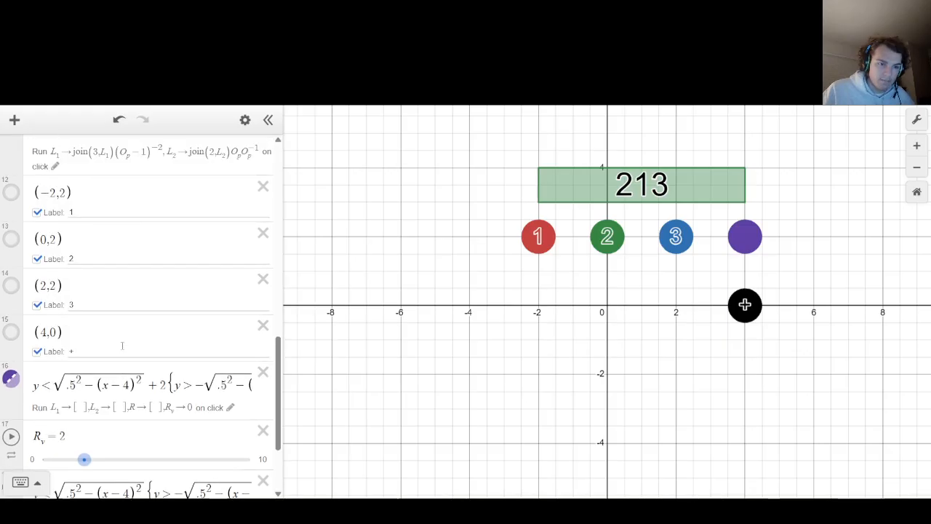
# Inspect the L_1 part of the red circle's click action.
pyautogui.click(55, 232)
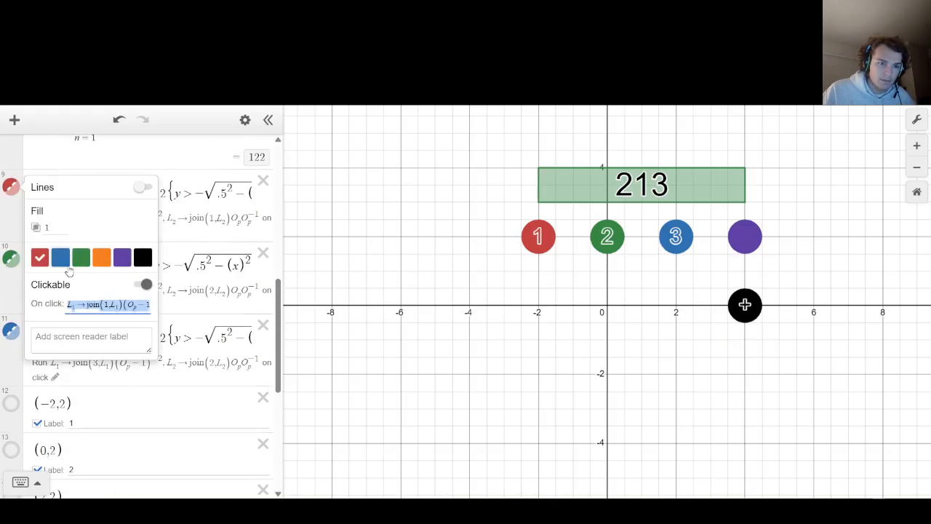
pyautogui.moveTo(89, 306)
pyautogui.mouseDown()
pyautogui.moveTo(180, 292)
pyautogui.moveTo(141, 304)
pyautogui.mouseUp()
pyautogui.click(95, 339)
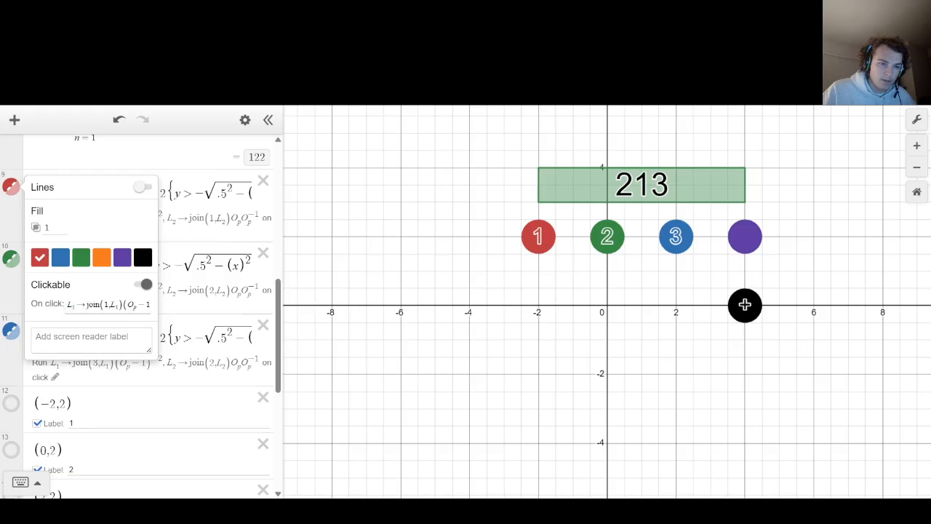
pyautogui.moveTo(69, 305); pyautogui.dragTo(29, 342)
pyautogui.click(113, 302)
# Duplicate the O_p definition in a new expression directly below it and name the copy O_p2.
pyautogui.scroll(3, 185, 295)
pyautogui.click(186, 294)
pyautogui.scroll(3, 183, 293)
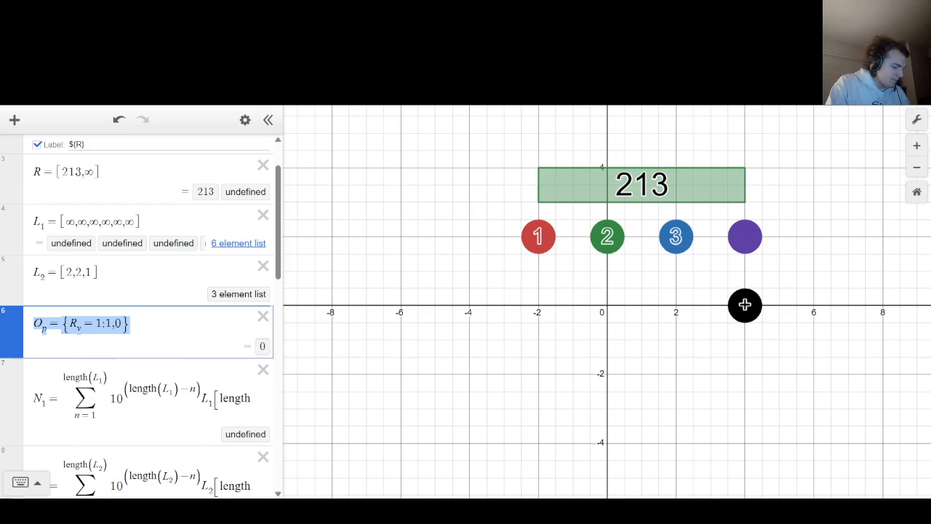
pyautogui.hotkey('ctrl', 'c')
pyautogui.press('Return')
pyautogui.hotkey('ctrl', 'v')
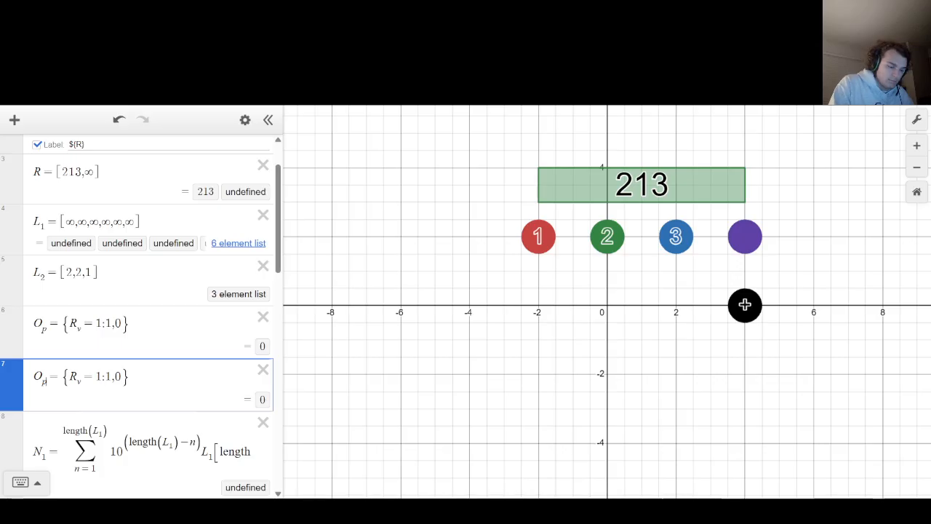
pyautogui.write('2')
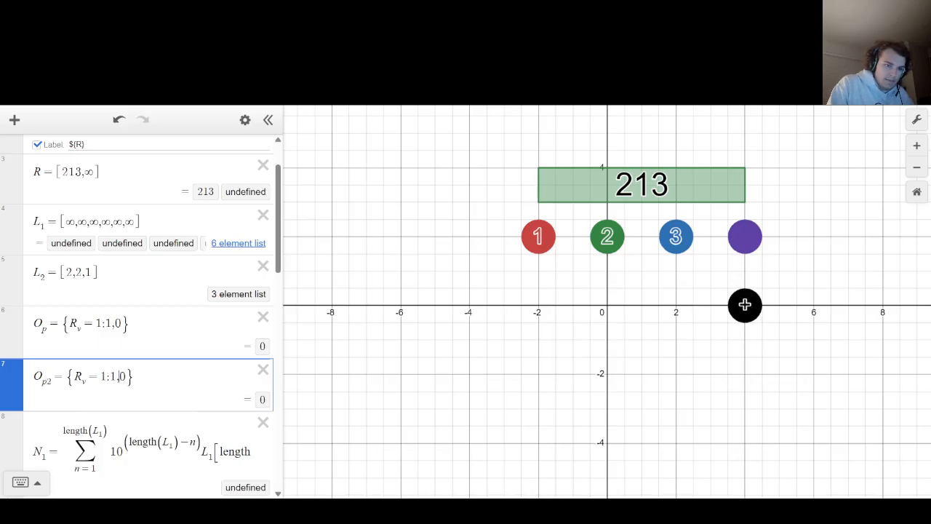
# Swap the outcomes of O_p2 so that it reads {R_v = 1:0,1}.
pyautogui.press('Right')
pyautogui.press('BackSpace')
pyautogui.press('BackSpace')
pyautogui.press('BackSpace')
pyautogui.write('0')
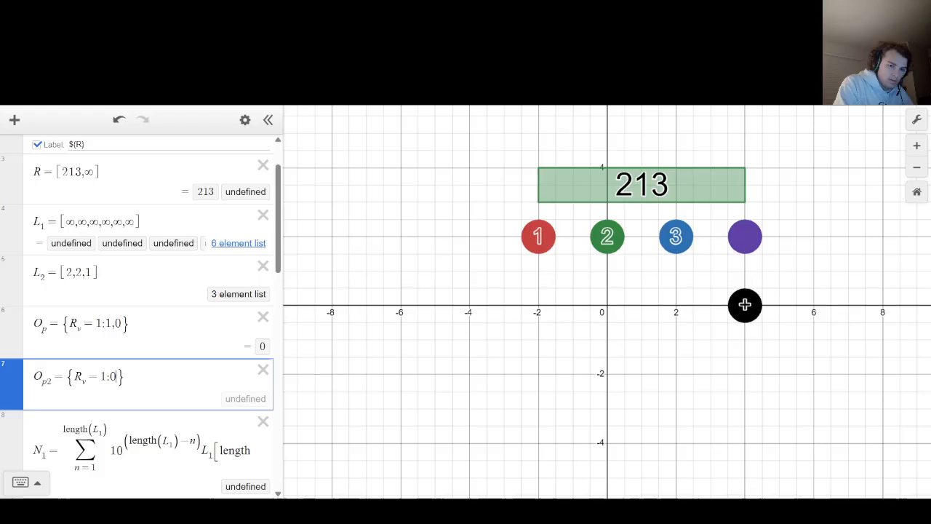
pyautogui.write(',1')
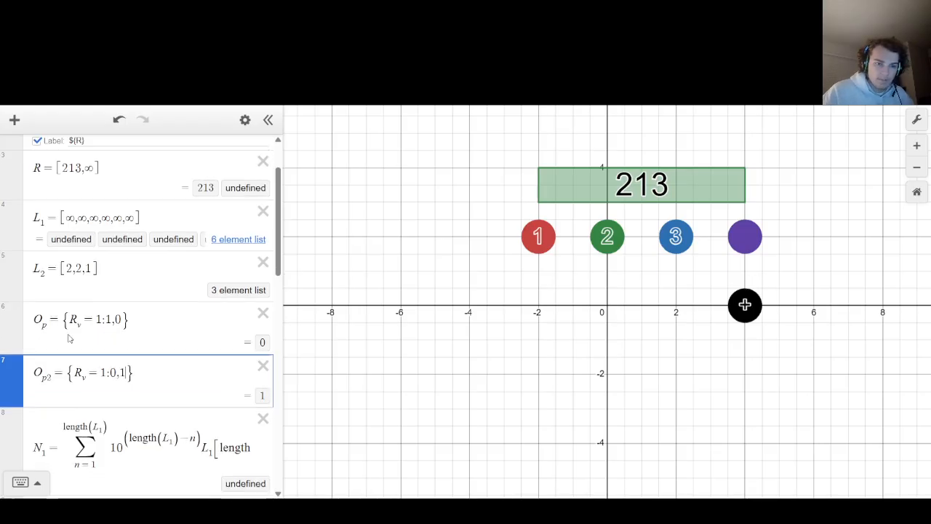
# Replace the factor (O_p-1)^-2 in the L_1 part of the red circle's click action with O_p2 multiplied by O_p2^-1.
pyautogui.scroll(-5, 75, 333)
pyautogui.click(55, 227)
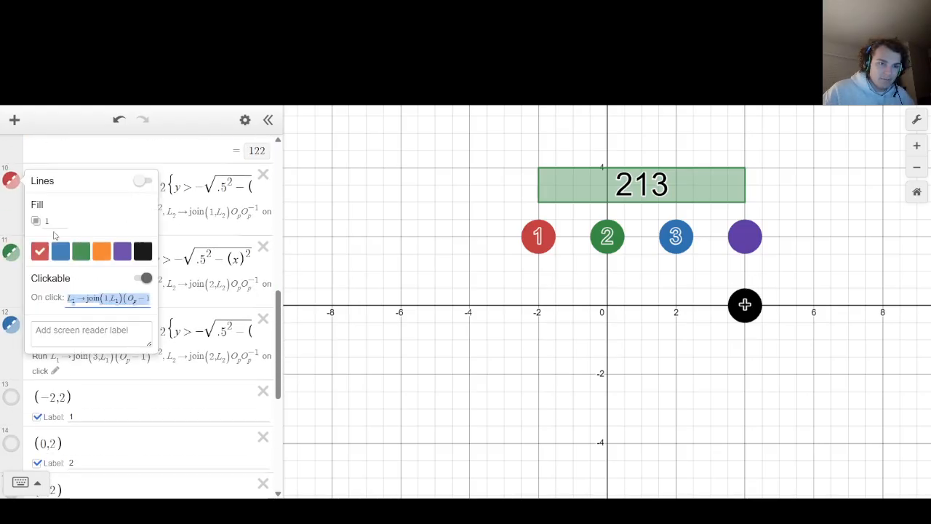
pyautogui.click(97, 298)
pyautogui.moveTo(123, 298); pyautogui.dragTo(142, 296)
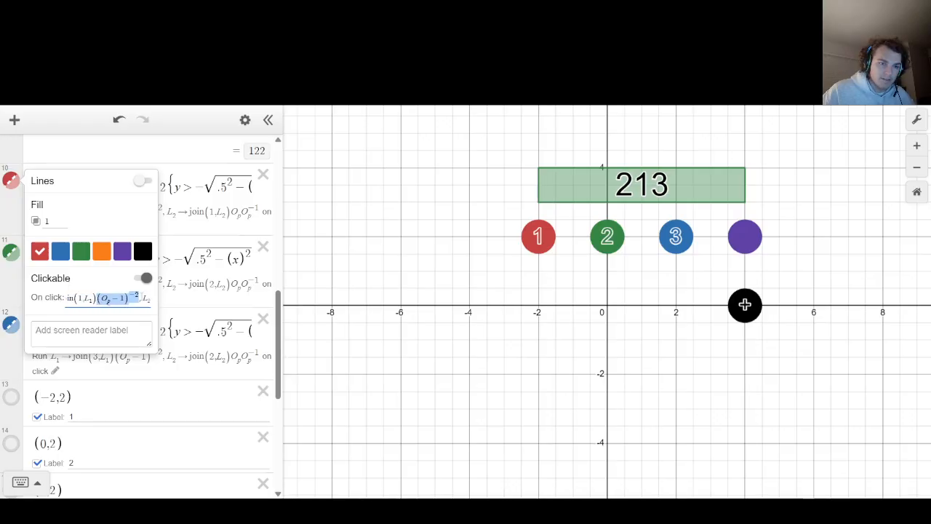
pyautogui.write('O_{p2}')
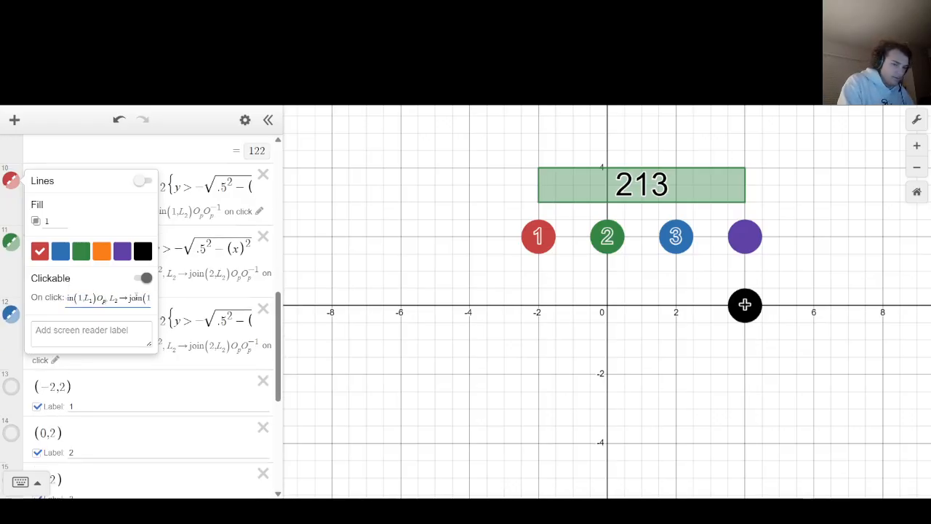
pyautogui.write('O_{p')
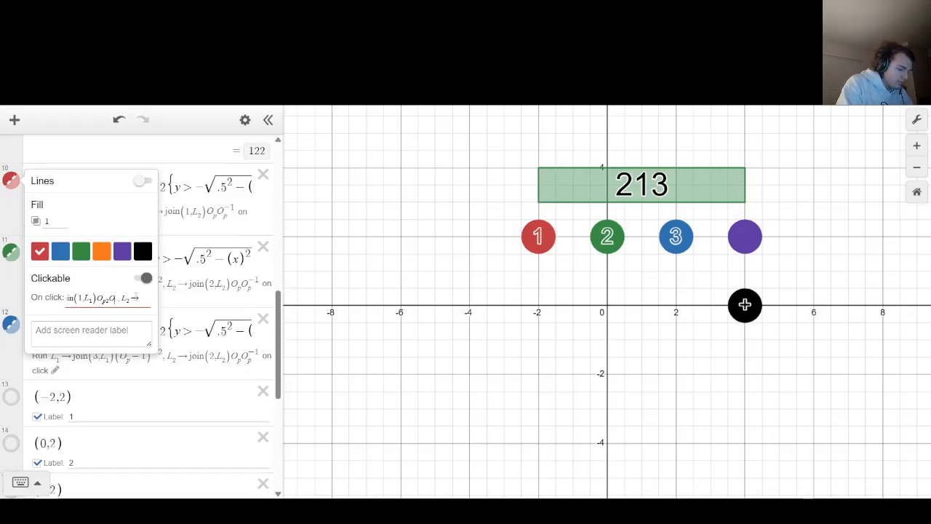
pyautogui.write('4}')
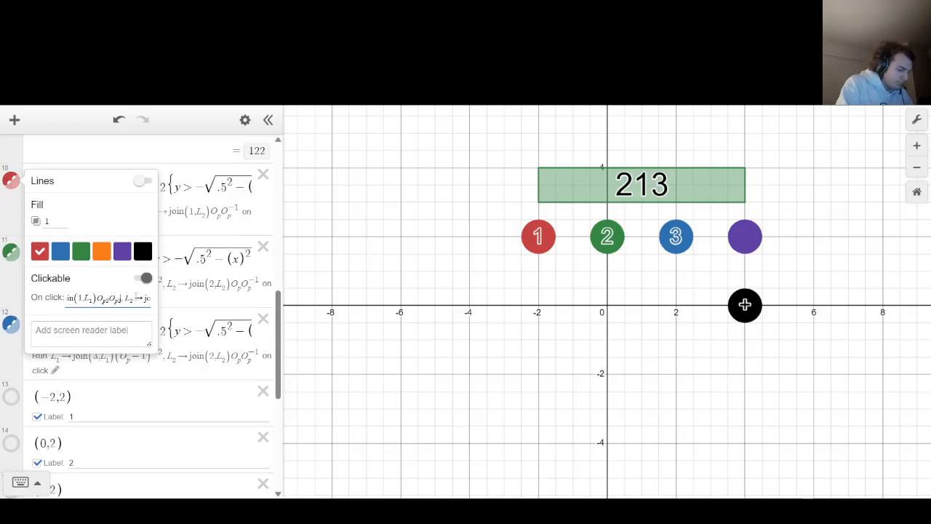
pyautogui.write('^{-1')
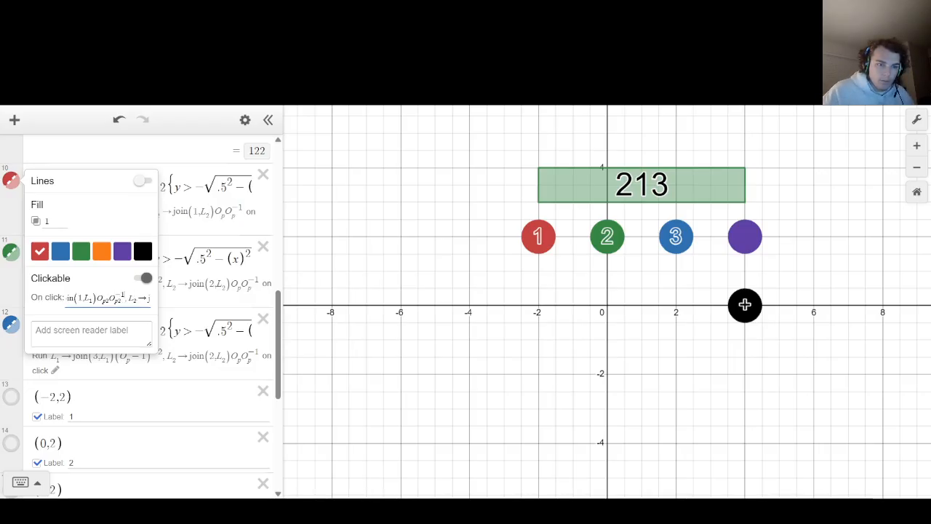
# Copy the O_p2·O_p2^-1 factor from the red circle's action over (O_p-1)^-2 in the L_1 part of the green circle's click action.
pyautogui.moveTo(96, 299); pyautogui.dragTo(125, 299)
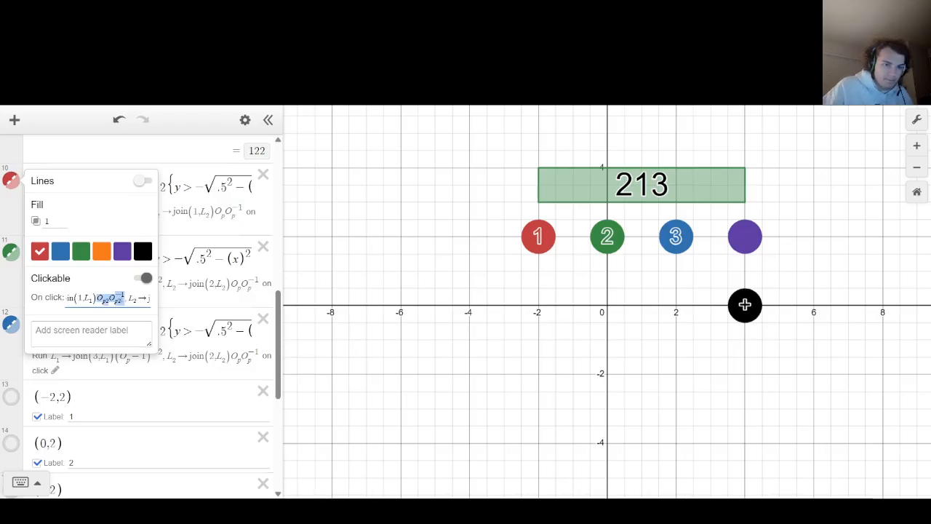
pyautogui.click(169, 249)
pyautogui.click(55, 299)
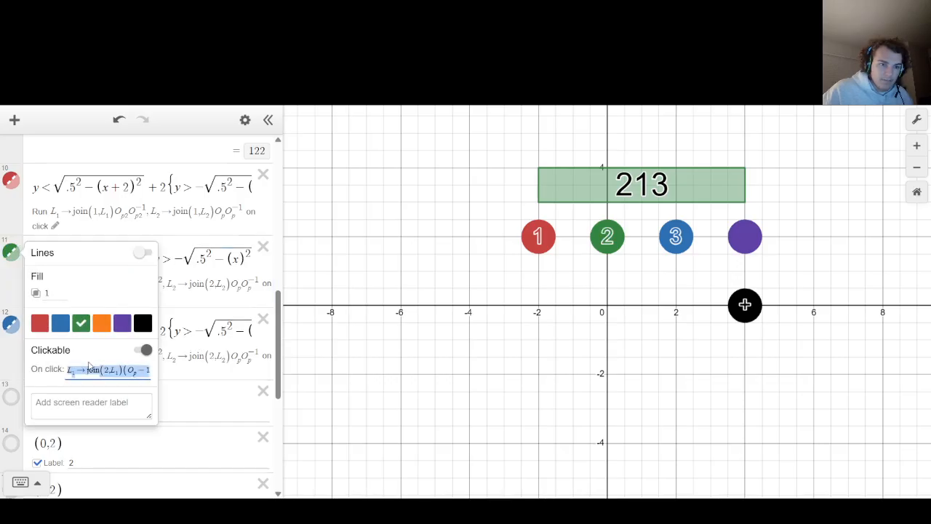
pyautogui.click(114, 373)
pyautogui.moveTo(126, 371); pyautogui.dragTo(105, 384)
pyautogui.hotkey('ctrl', 'v')
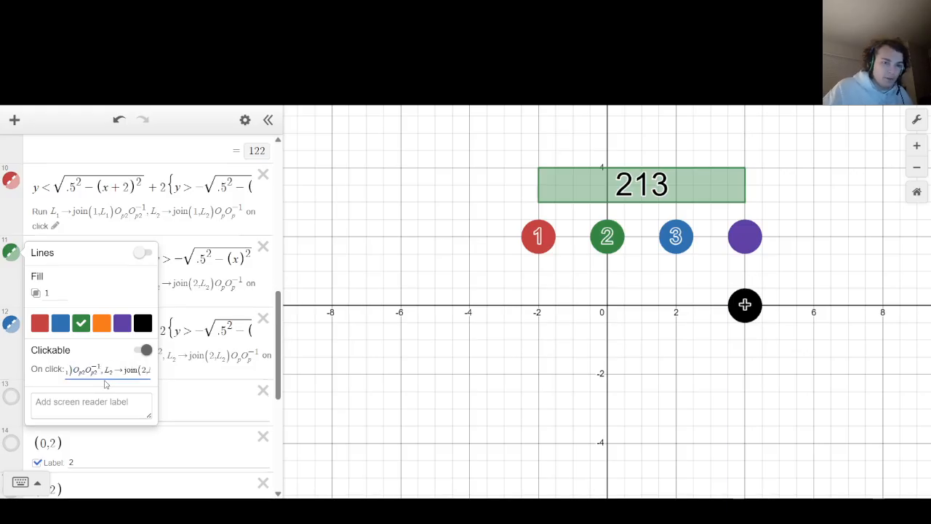
# Replace (O_p-1)^-2 in the L_1 part of the blue circle's click action with O_p2·O_p2^-1.
pyautogui.click(385, 337)
pyautogui.click(55, 372)
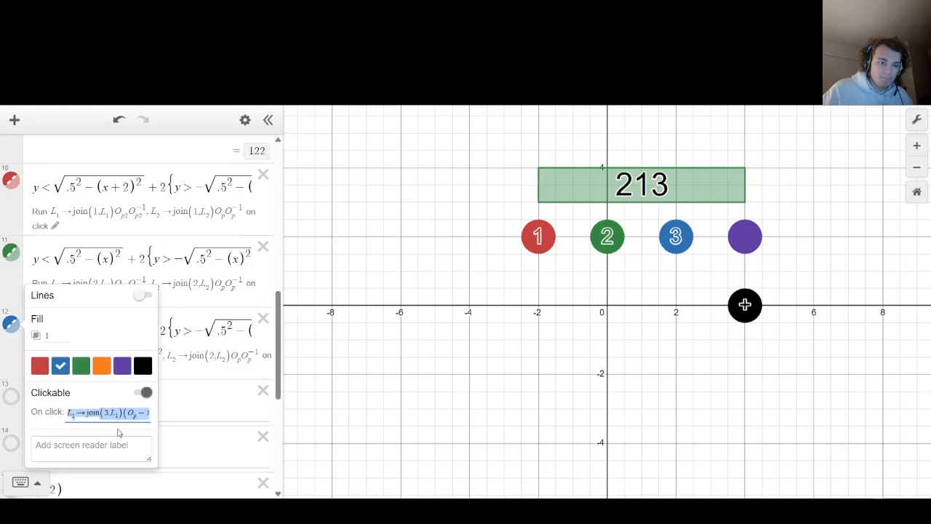
pyautogui.moveTo(123, 413)
pyautogui.mouseDown()
pyautogui.moveTo(159, 417)
pyautogui.moveTo(118, 415)
pyautogui.mouseUp()
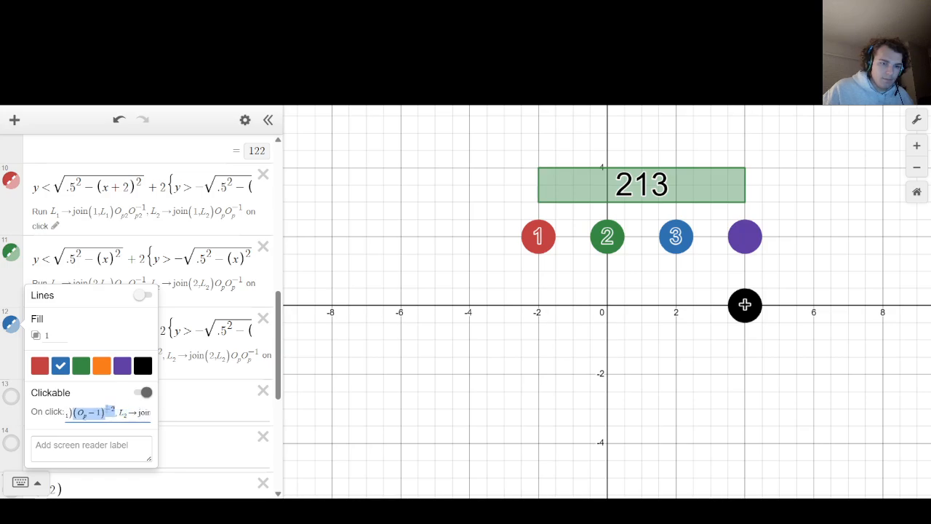
pyautogui.hotkey('ctrl', 'v')
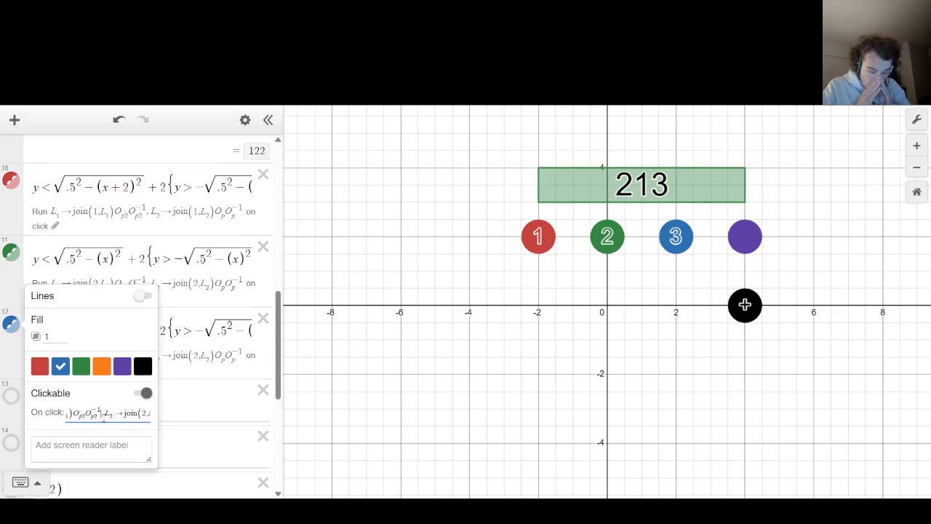
pyautogui.click(630, 292)
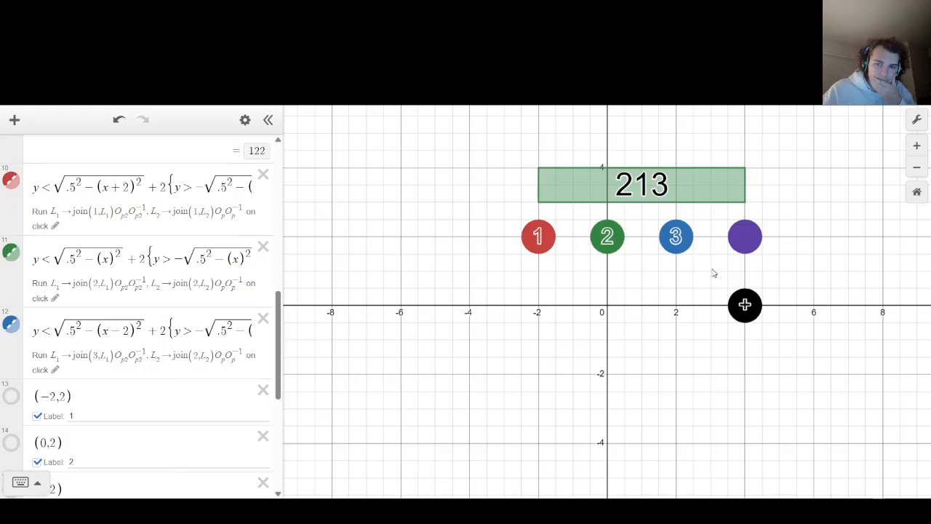
# Test the first number entry by resetting with the purple circle, entering 1, 2 and 3, and applying plus.
pyautogui.click(737, 237)
pyautogui.scroll(5, 125, 252)
pyautogui.scroll(1, 125, 253)
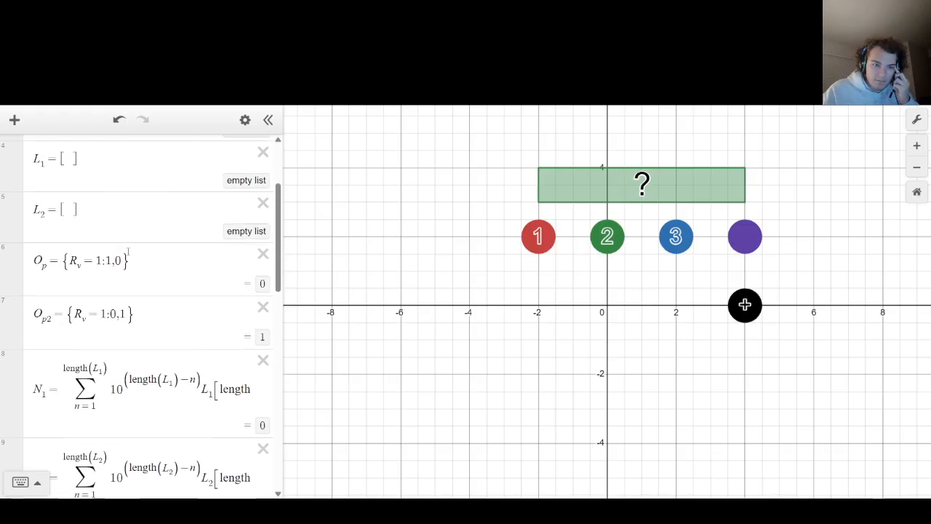
pyautogui.scroll(-1, 125, 252)
pyautogui.scroll(-1, 45, 352)
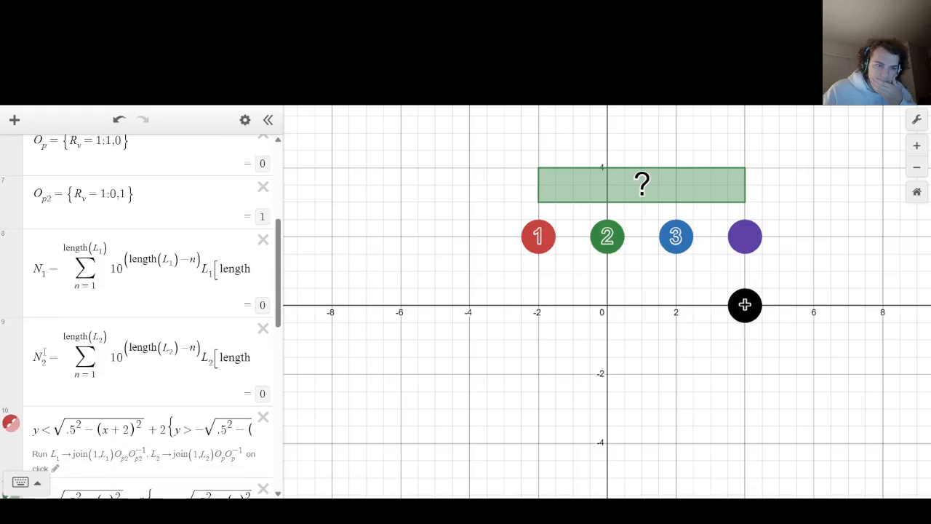
pyautogui.click(530, 247)
pyautogui.click(610, 242)
pyautogui.click(665, 243)
pyautogui.click(745, 306)
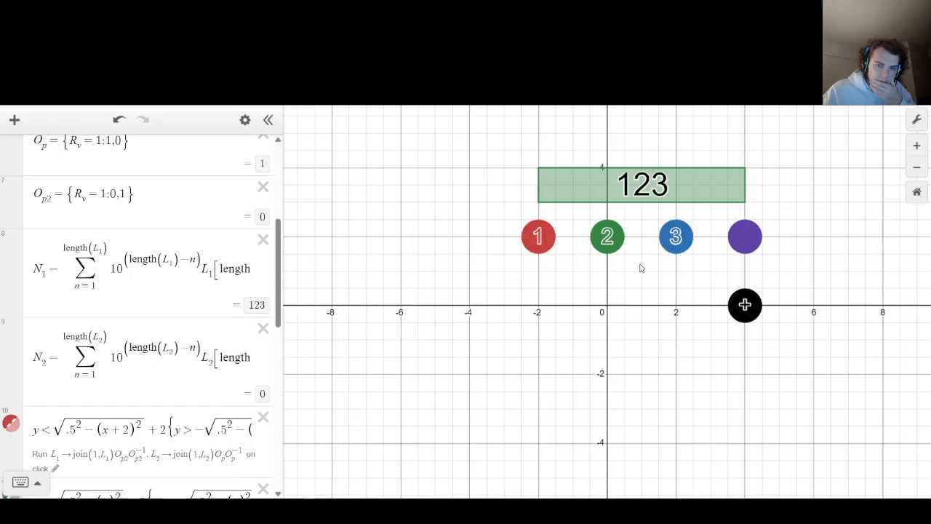
# Test the second number entry with 1, 2 and 3, try further digits after adding, and reset with the purple circle.
pyautogui.click(547, 241)
pyautogui.click(597, 246)
pyautogui.click(662, 239)
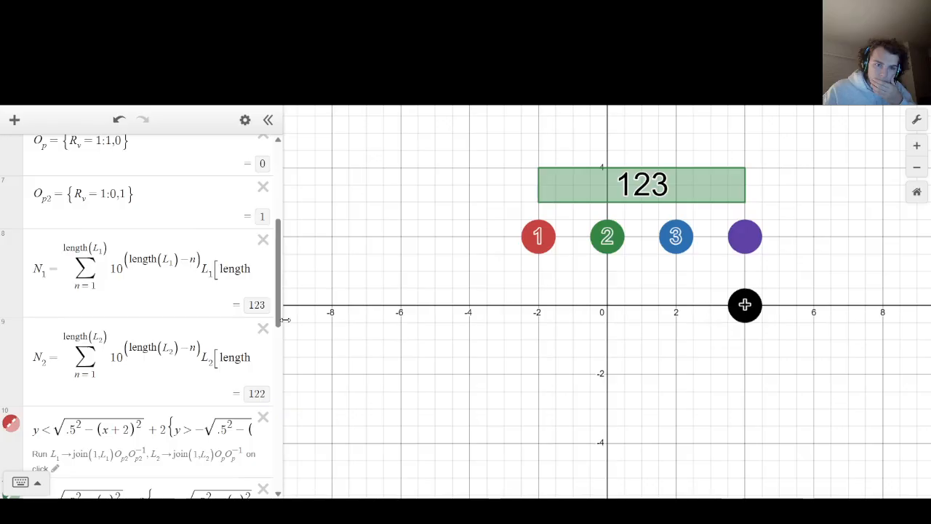
pyautogui.click(674, 249)
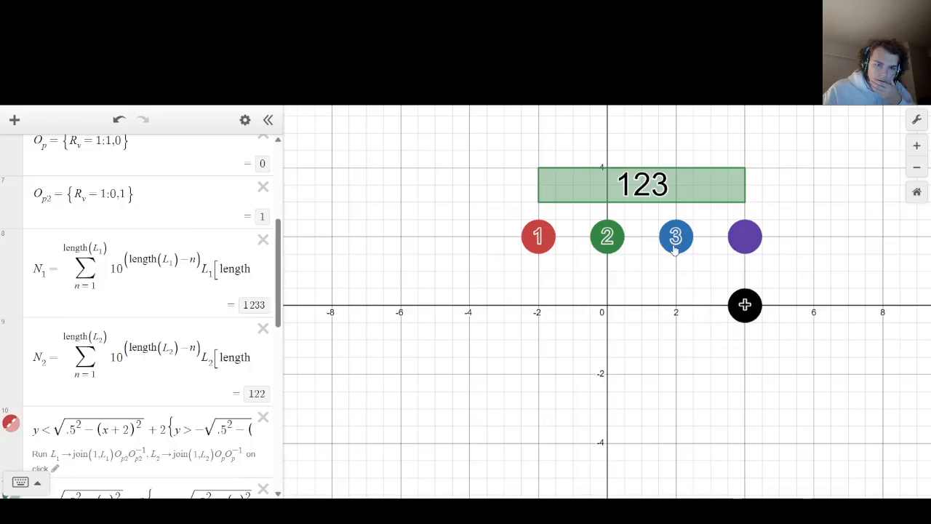
pyautogui.click(674, 249)
pyautogui.click(674, 250)
pyautogui.click(602, 242)
pyautogui.click(552, 240)
pyautogui.click(604, 239)
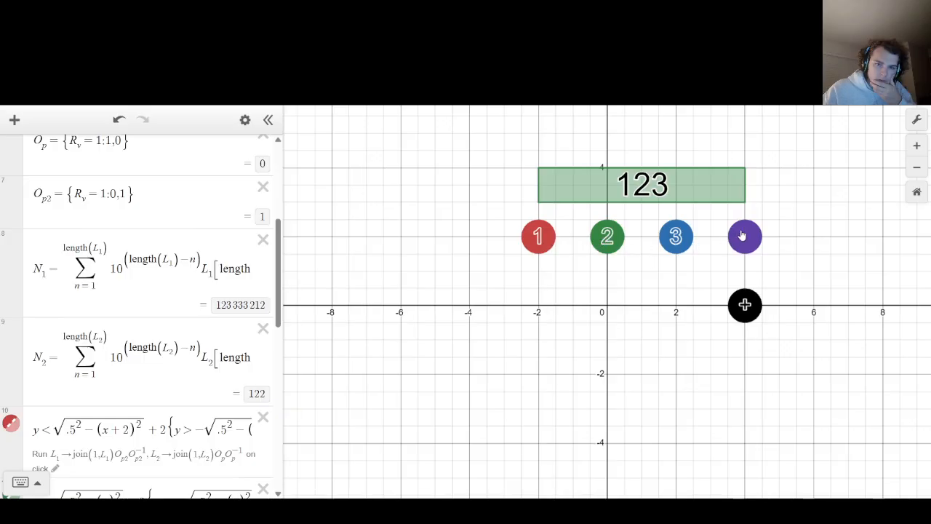
pyautogui.click(742, 235)
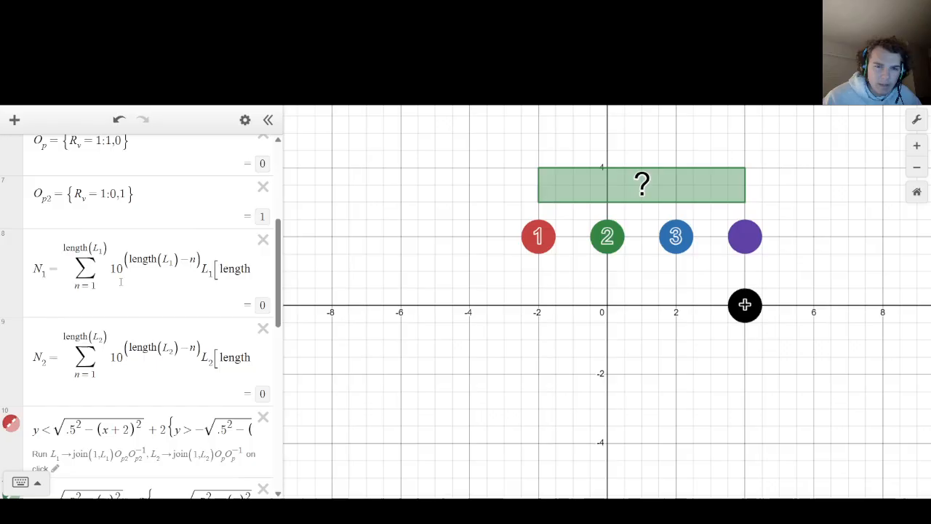
# Remove R→join(R,(N_1+N_2)) from the black plus circle's click action, keeping only R_v→R_v+1.
pyautogui.scroll(-10, 120, 282)
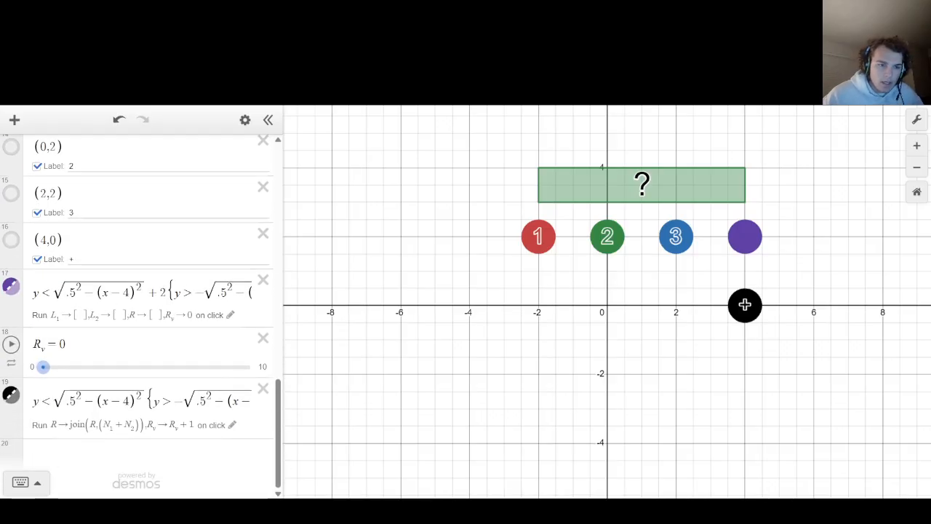
pyautogui.click(745, 304)
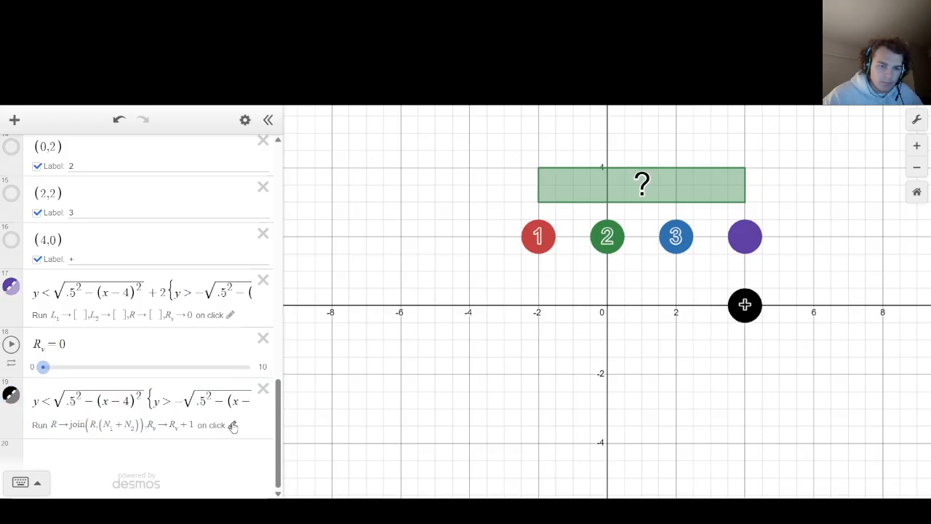
pyautogui.click(232, 425)
pyautogui.moveTo(69, 413); pyautogui.dragTo(206, 401)
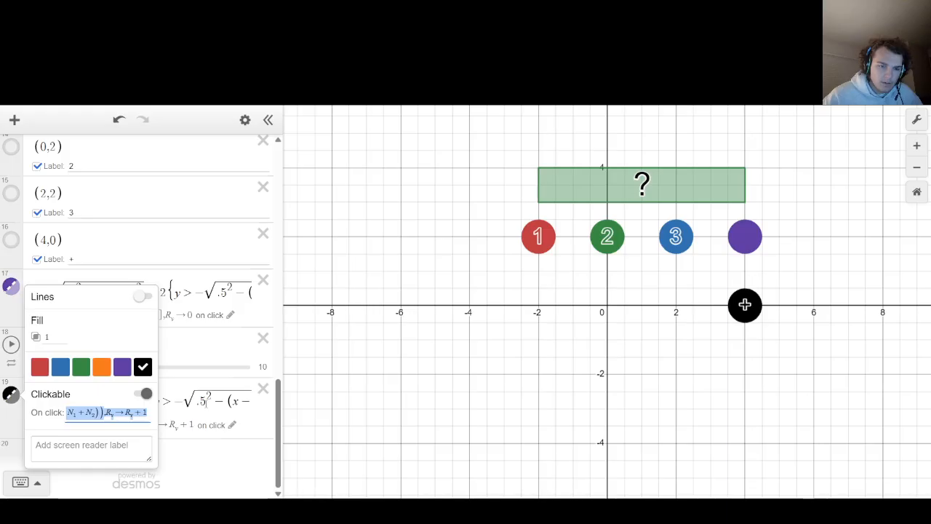
pyautogui.click(151, 418)
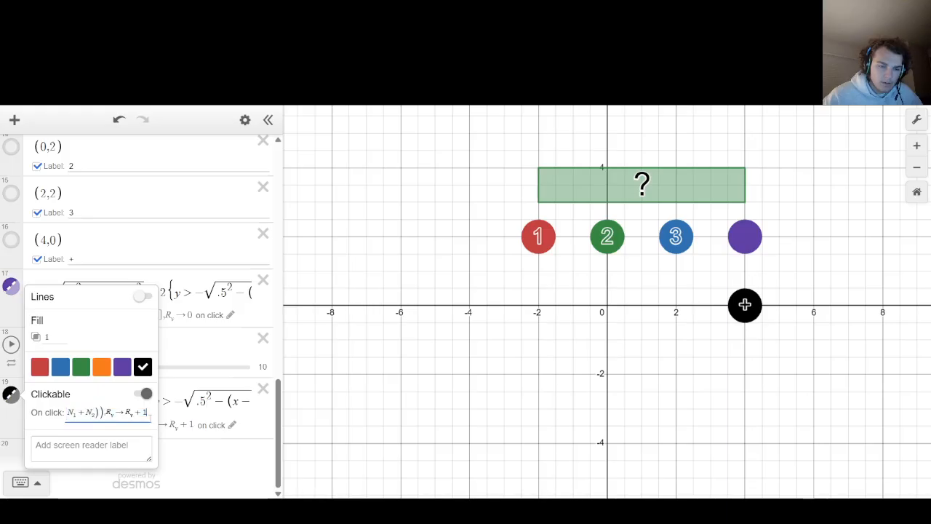
pyautogui.moveTo(151, 418); pyautogui.dragTo(10, 408)
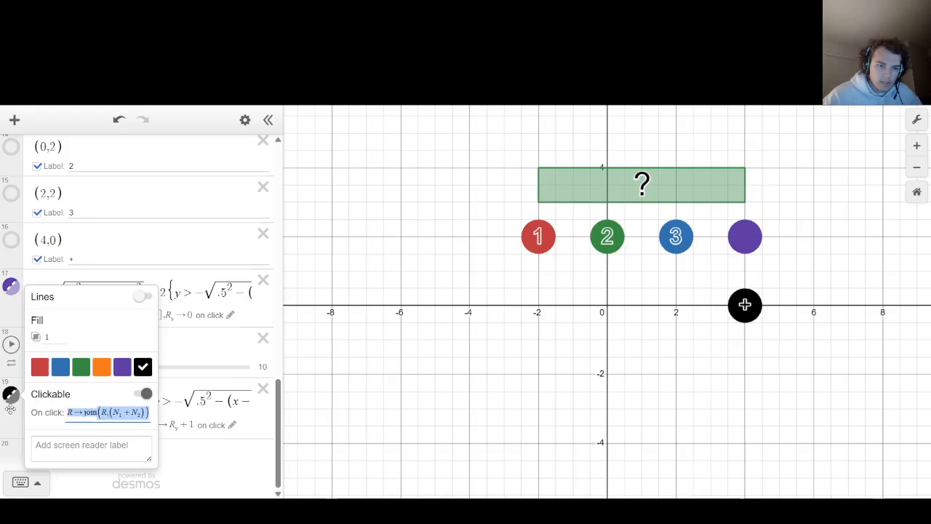
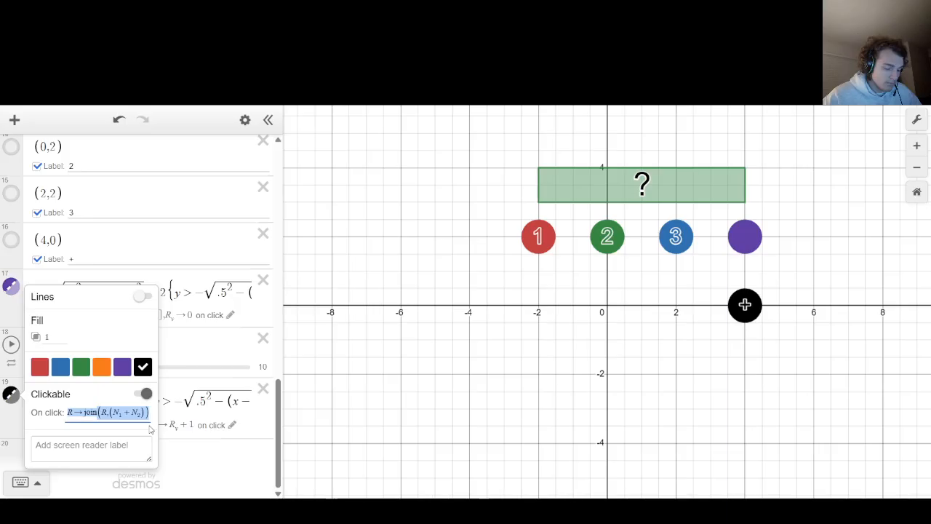
pyautogui.write('R_v→R_v+1')
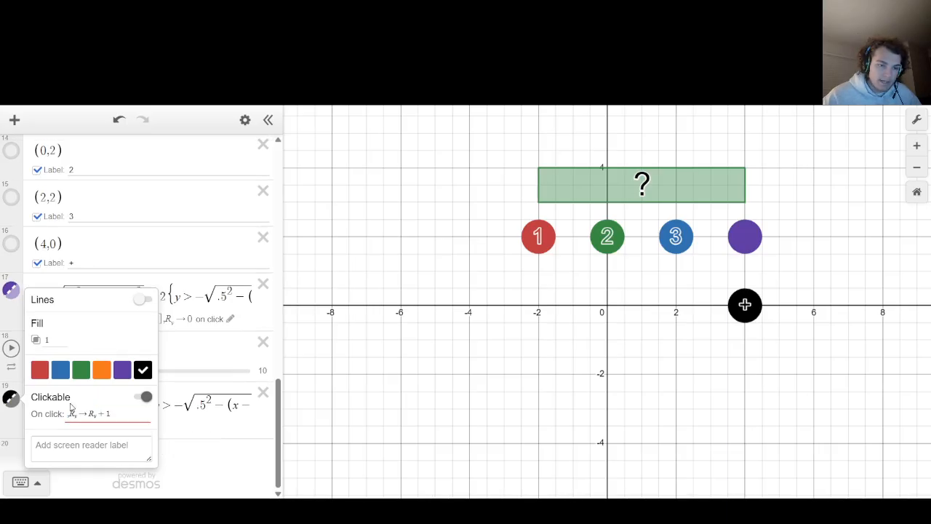
pyautogui.click(199, 454)
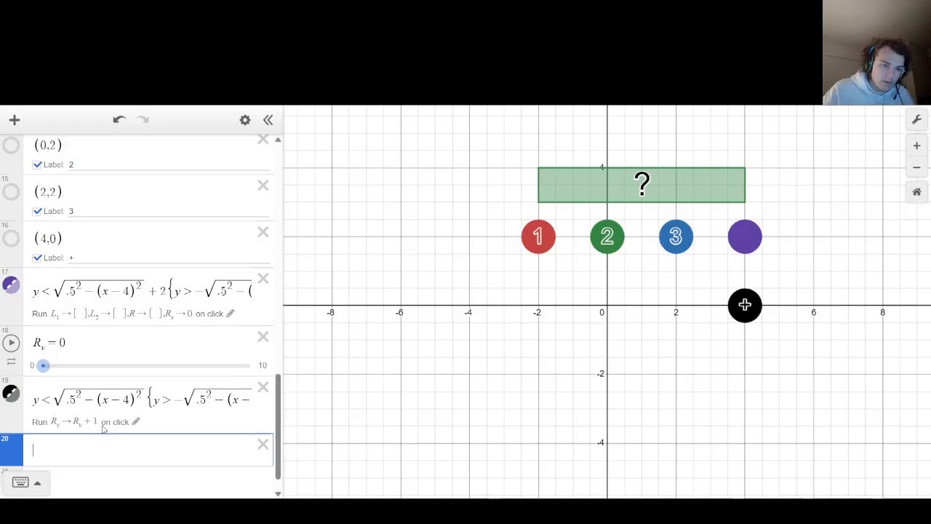
# Change both R_v variables in the black plus circle's click action so that it reads R_add→R_add+1.
pyautogui.click(136, 422)
pyautogui.click(75, 414)
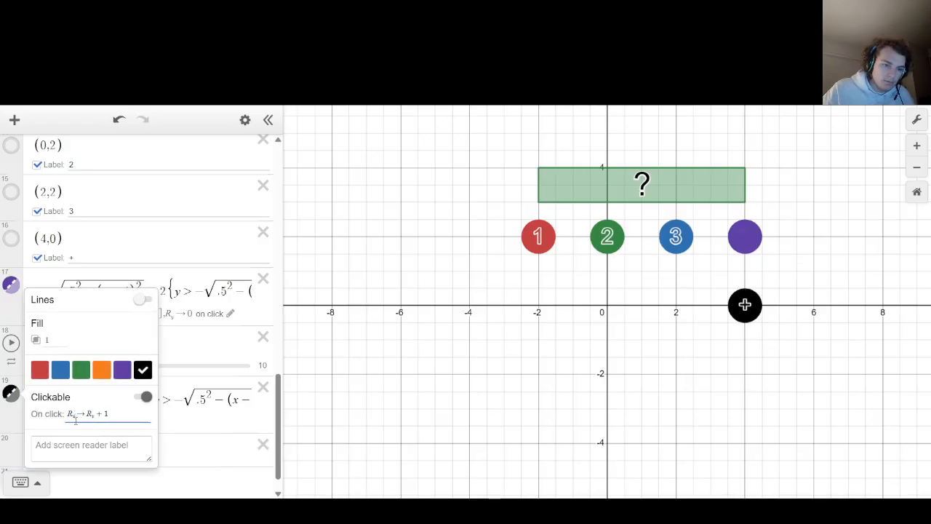
pyautogui.press('BackSpace')
pyautogui.write('add')
pyautogui.press('Right')
pyautogui.press('Right')
pyautogui.press('Right')
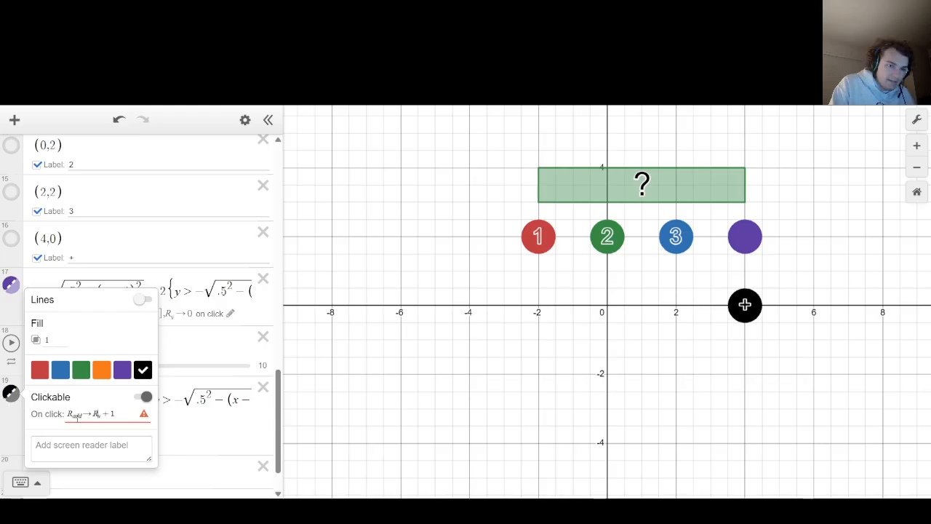
pyautogui.press('BackSpace')
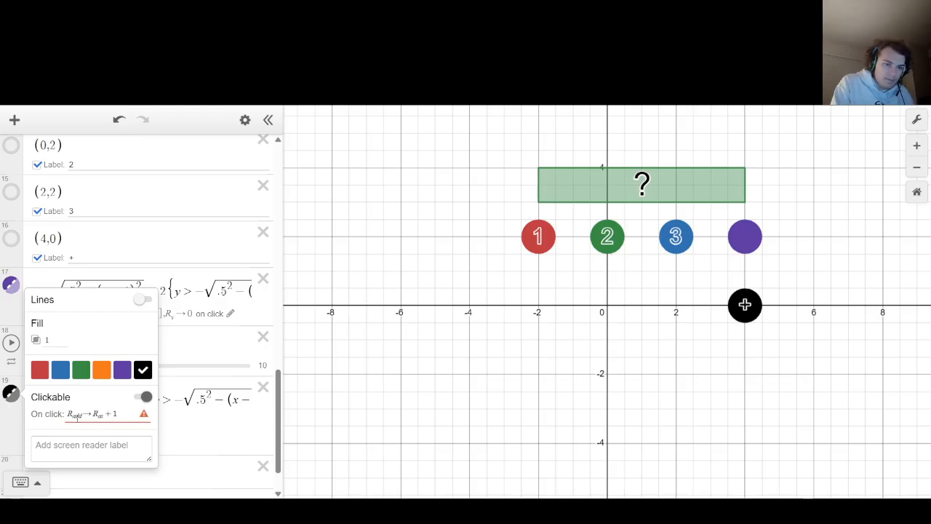
pyautogui.write('add')
pyautogui.click(163, 269)
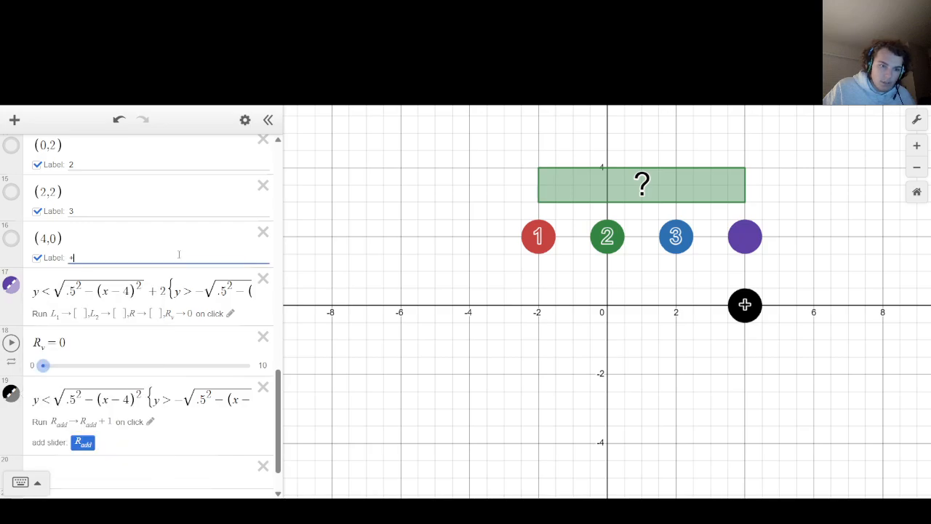
# Rename the R_v slider variable as R_add.
pyautogui.scroll(15, 169, 262)
pyautogui.scroll(-15, 87, 248)
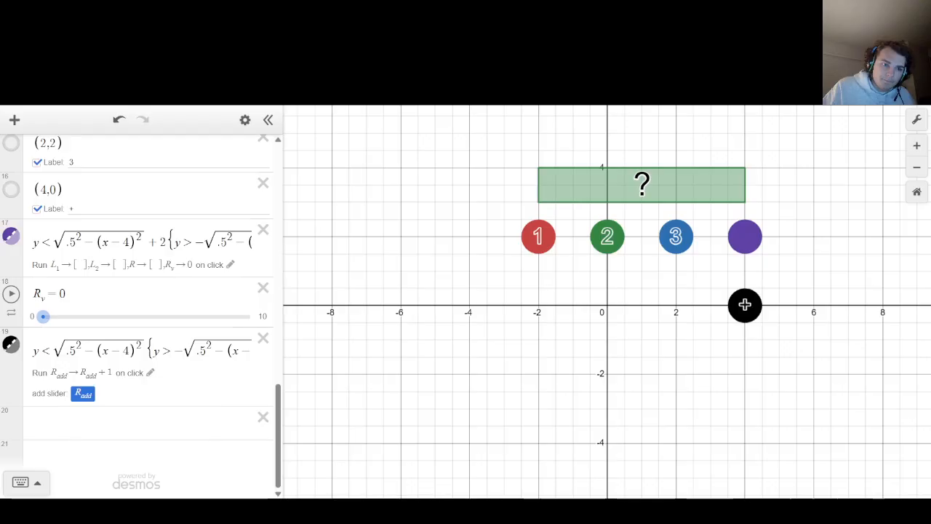
pyautogui.scroll(4, 65, 313)
pyautogui.scroll(-4, 47, 372)
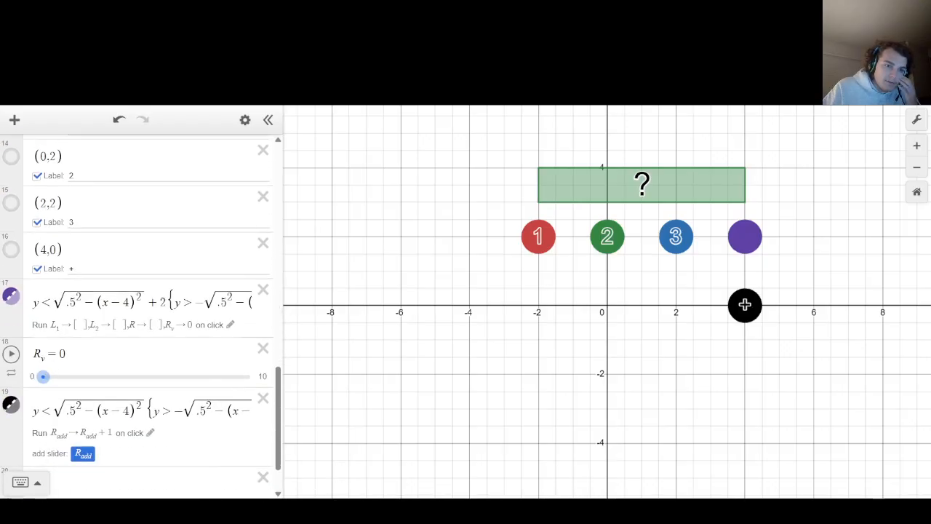
pyautogui.click(42, 358)
pyautogui.write('add')
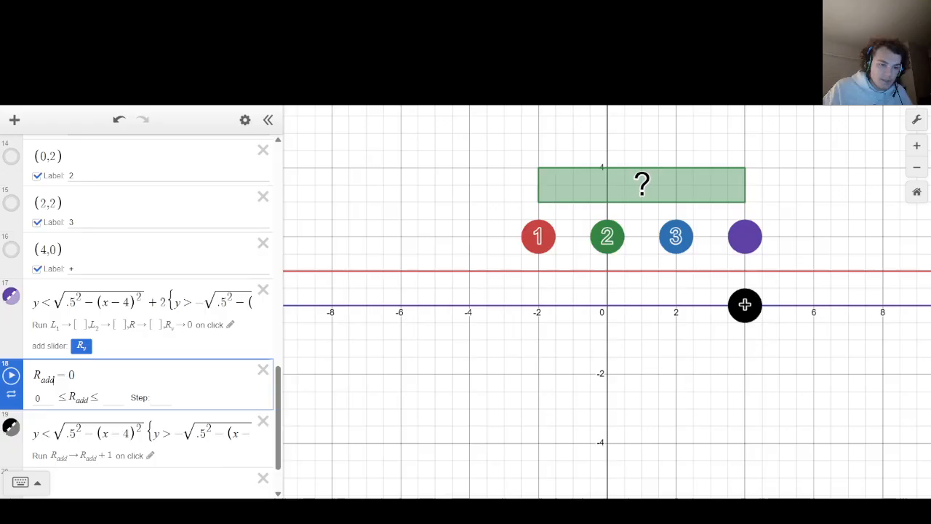
pyautogui.click(93, 447)
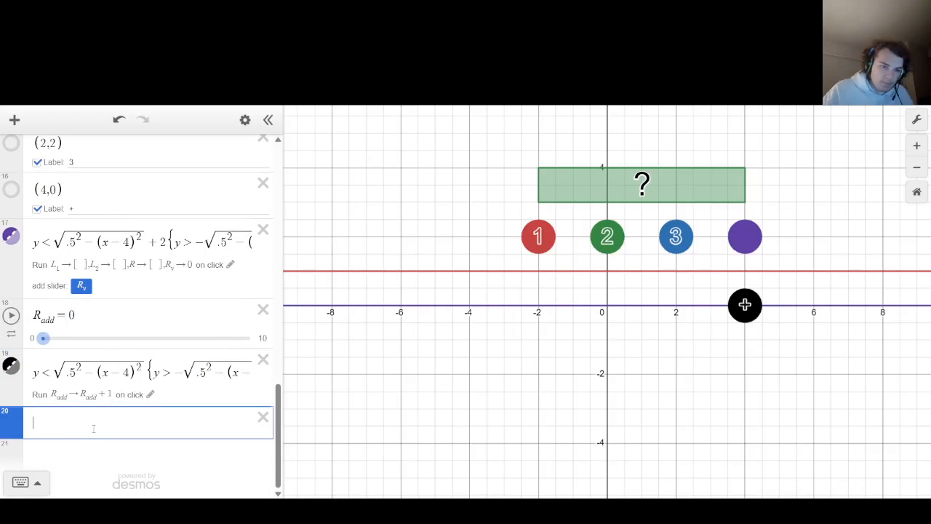
pyautogui.moveTo(33, 373); pyautogui.dragTo(606, 364)
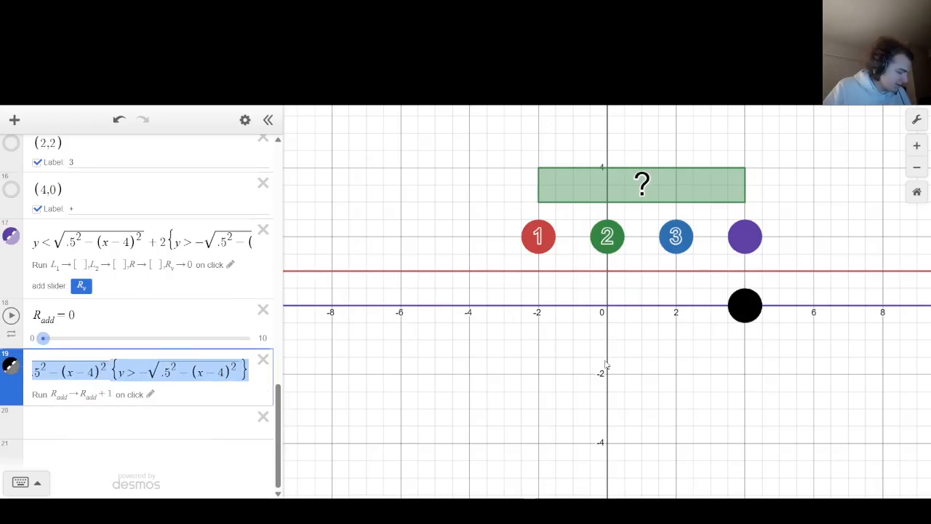
pyautogui.write('O_{p2}O_{p2}^{-1}')
pyautogui.hotkey('ctrl', 'z')
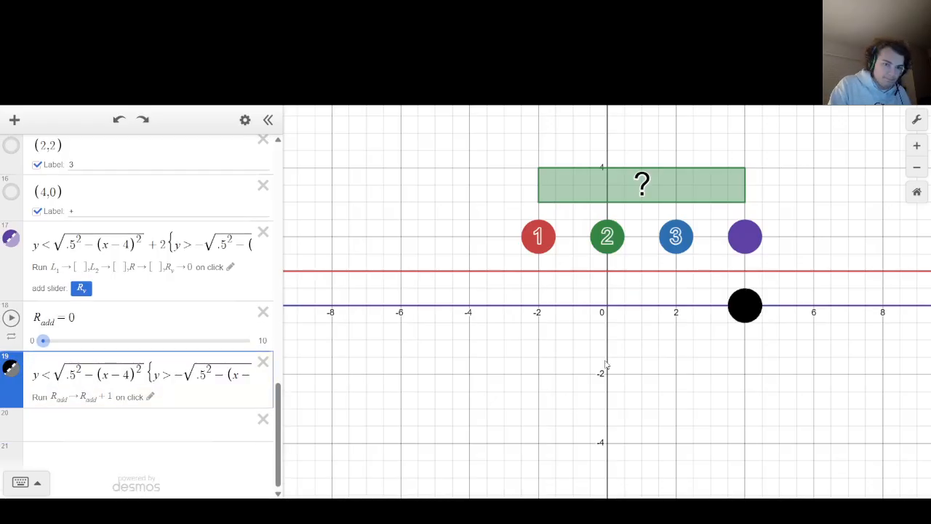
# Copy the black plus circle's full inequality into the empty expression directly below it.
pyautogui.hotkey('ctrl', 'a')
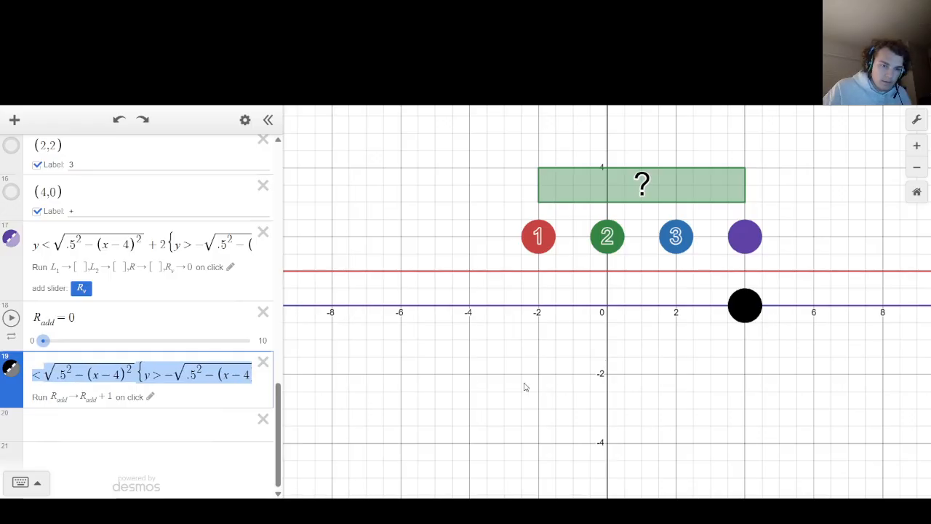
pyautogui.hotkey('ctrl', 'c')
pyautogui.press('Down')
pyautogui.hotkey('ctrl', 'v')
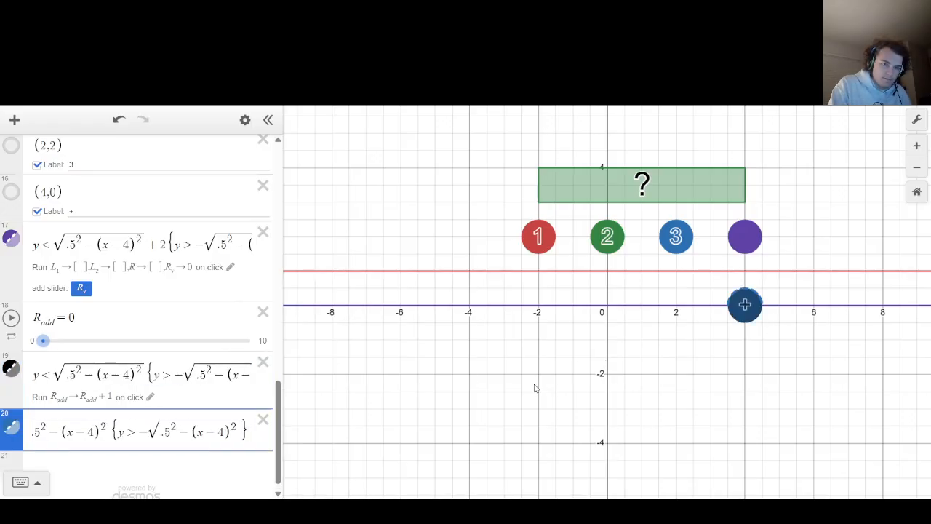
pyautogui.press('Left')
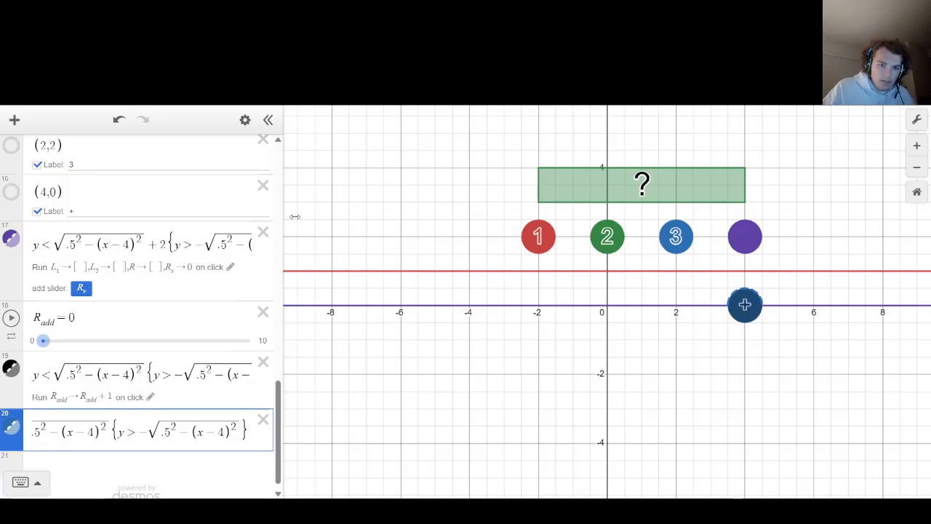
# Change R_v to R_add in the purple circle's click action so that it runs R_add→0.
pyautogui.click(230, 267)
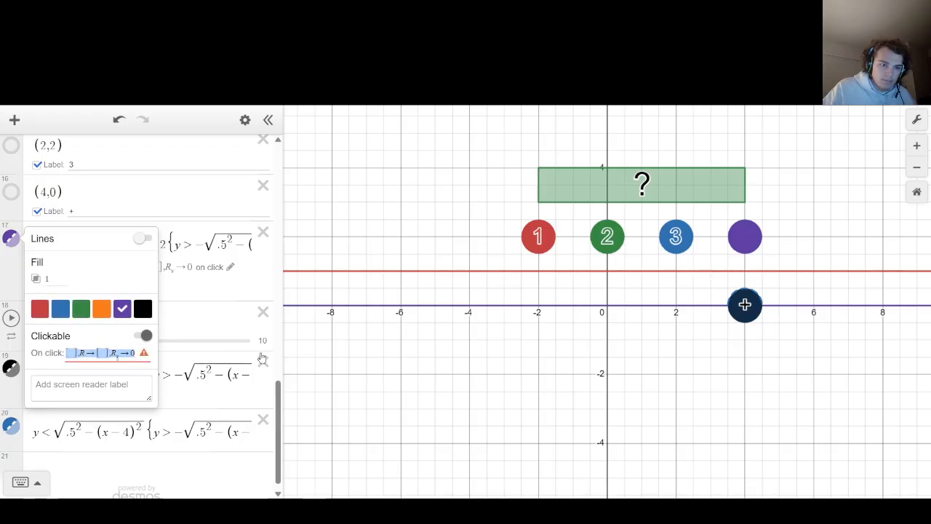
pyautogui.click(120, 354)
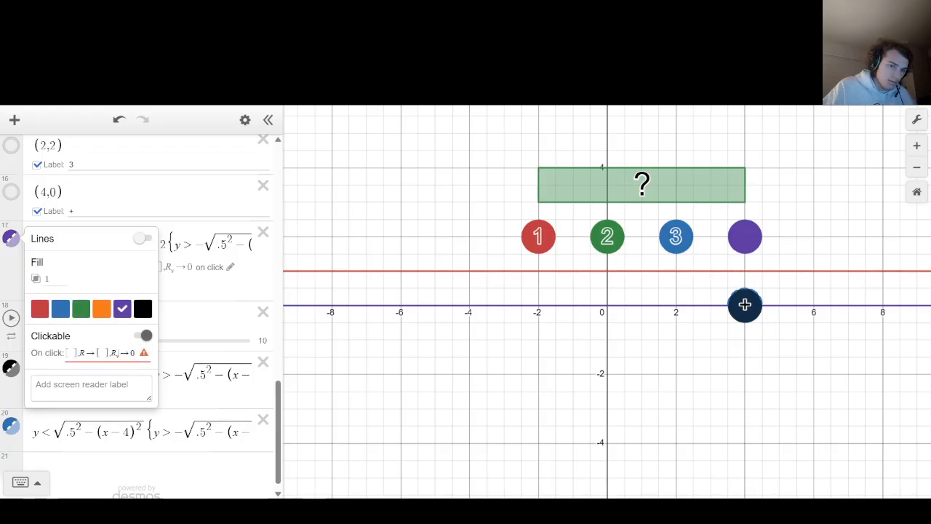
pyautogui.write('add')
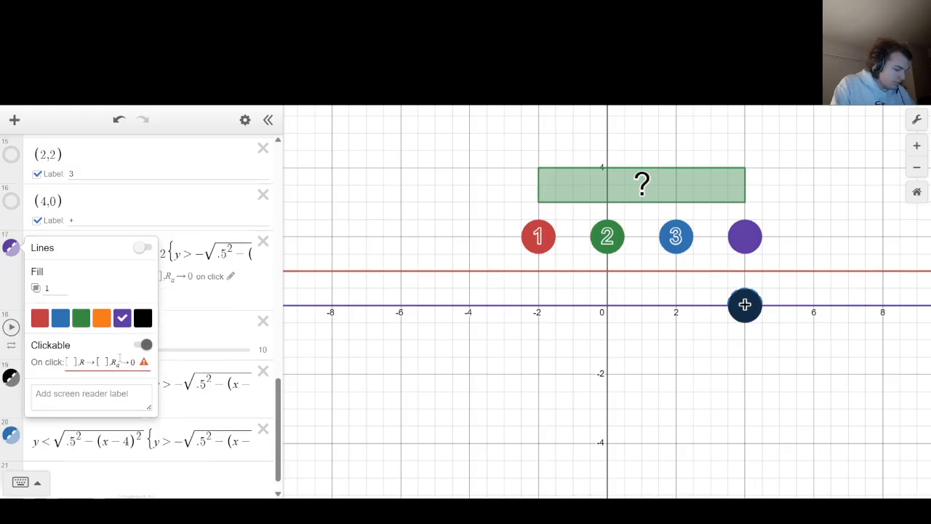
pyautogui.click(321, 305)
# Hide the horizontal lines graphed by the O_p and O_p2 expressions.
pyautogui.scroll(2, 102, 271)
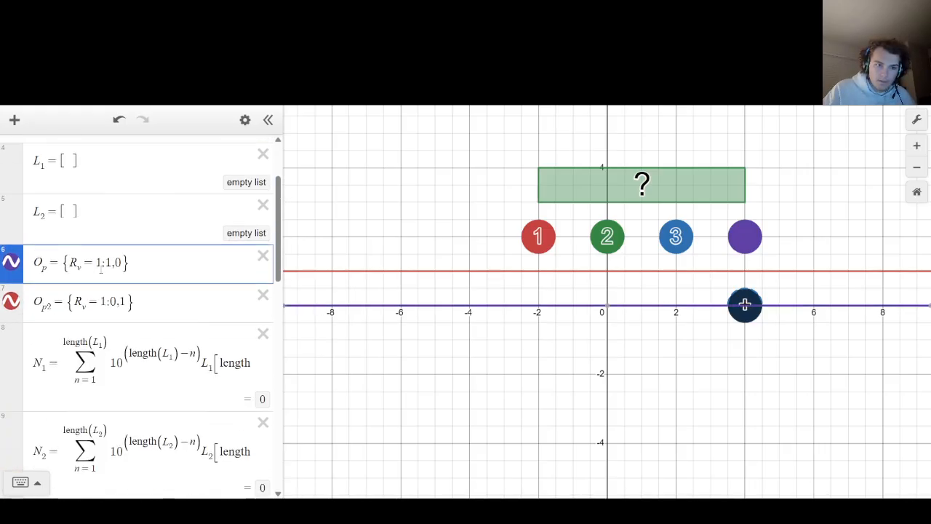
pyautogui.scroll(-1, 22, 283)
pyautogui.click(11, 269)
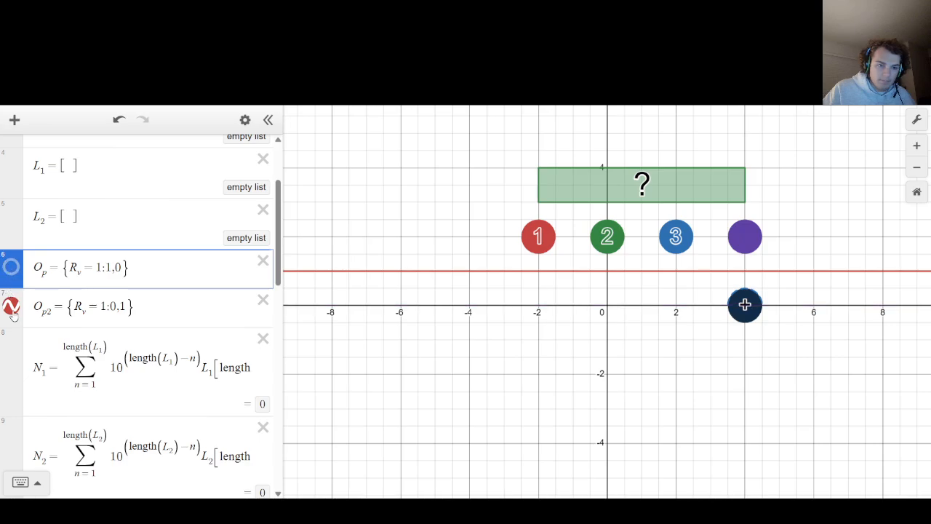
pyautogui.click(11, 309)
# Replace R_v with R_add in the conditions of both O_p and O_p2.
pyautogui.click(82, 272)
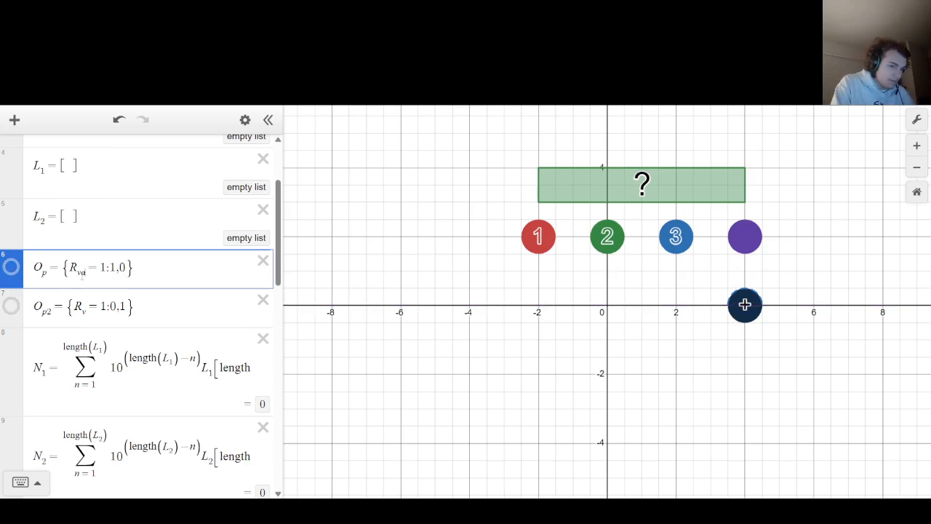
pyautogui.press('BackSpace')
pyautogui.write('add')
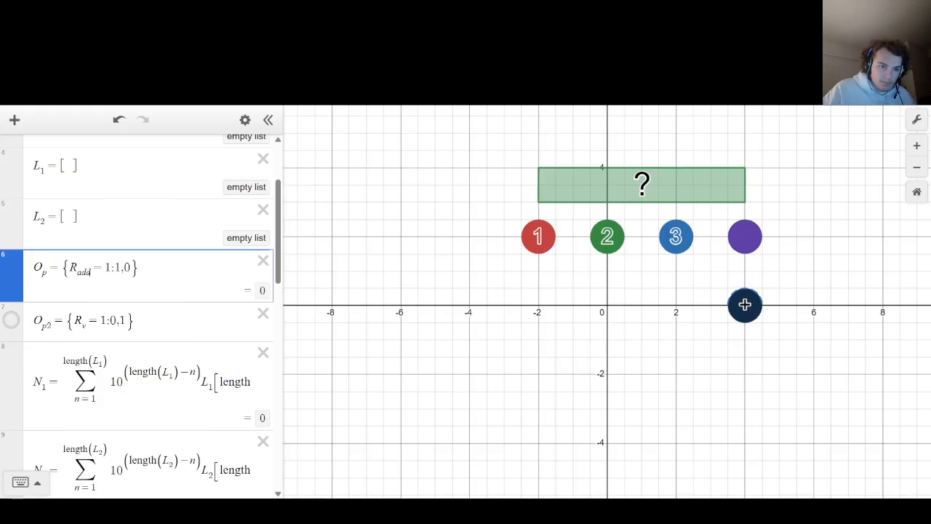
pyautogui.doubleClick(84, 328)
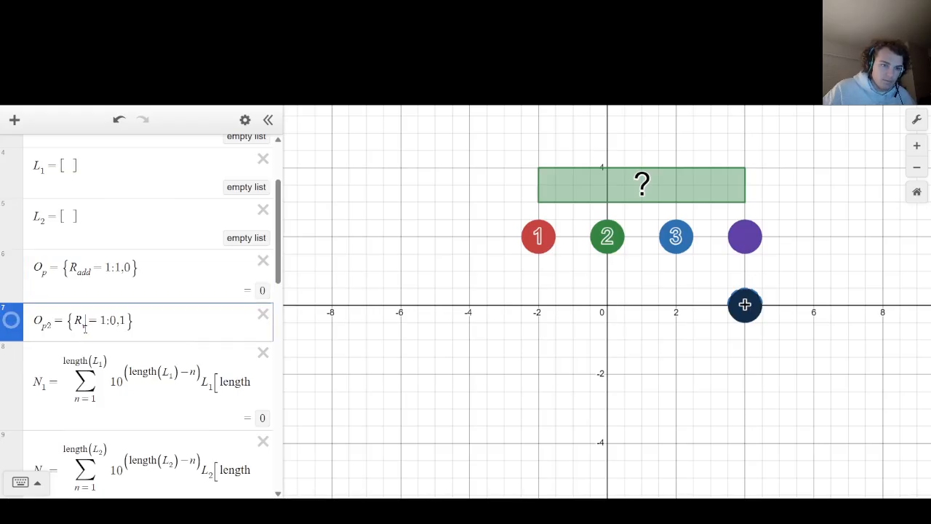
pyautogui.write('add')
# Try moving the copied circle sideways by changing x−4 to x−6 in both square roots of its inequality.
pyautogui.scroll(-10, 86, 328)
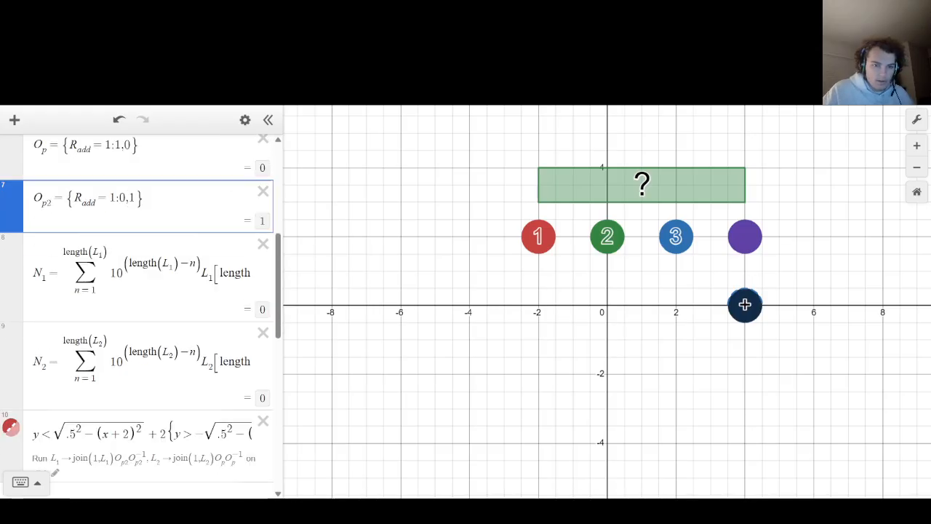
pyautogui.click(104, 419)
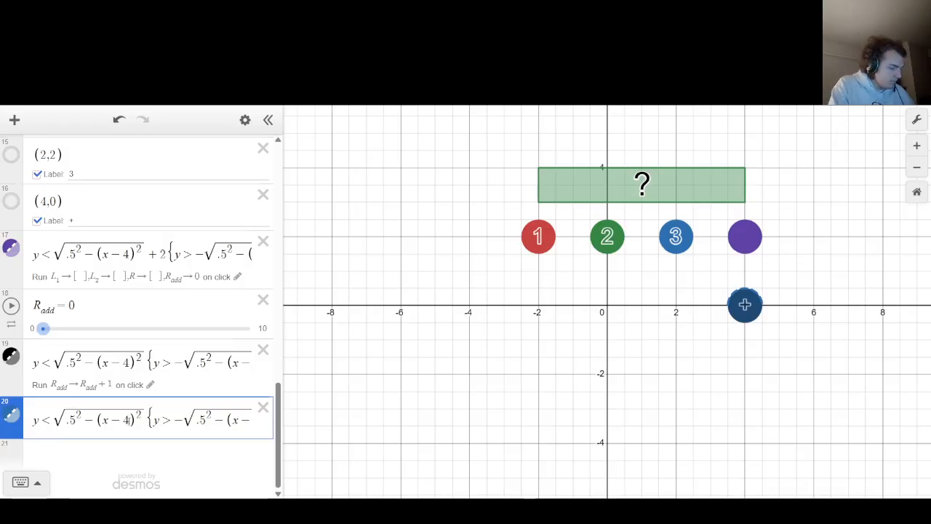
pyautogui.press('BackSpace')
pyautogui.write('6')
pyautogui.press('Right')
pyautogui.press('Right')
pyautogui.press('Right')
pyautogui.press('Right')
pyautogui.press('Right')
pyautogui.press('Right')
pyautogui.press('Right')
pyautogui.press('Right')
pyautogui.press('Right')
pyautogui.press('Right')
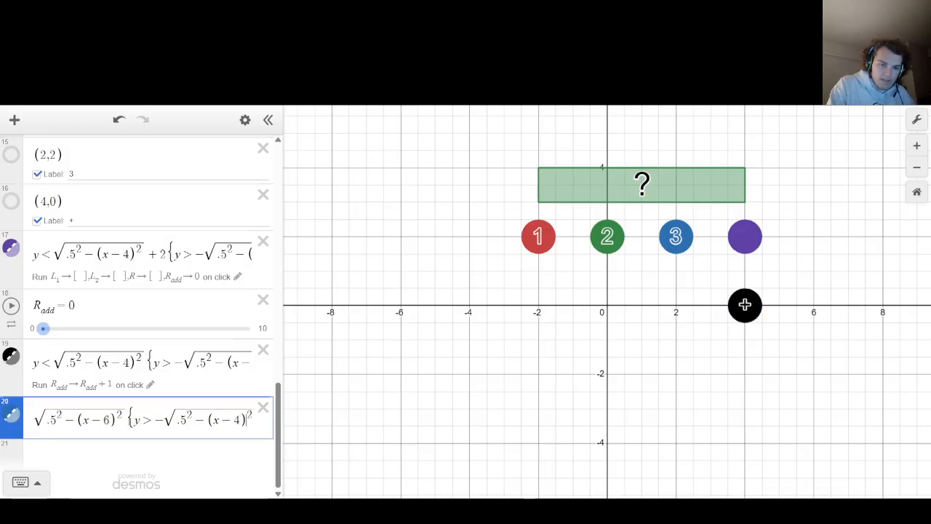
pyautogui.press('BackSpace')
pyautogui.write('6')
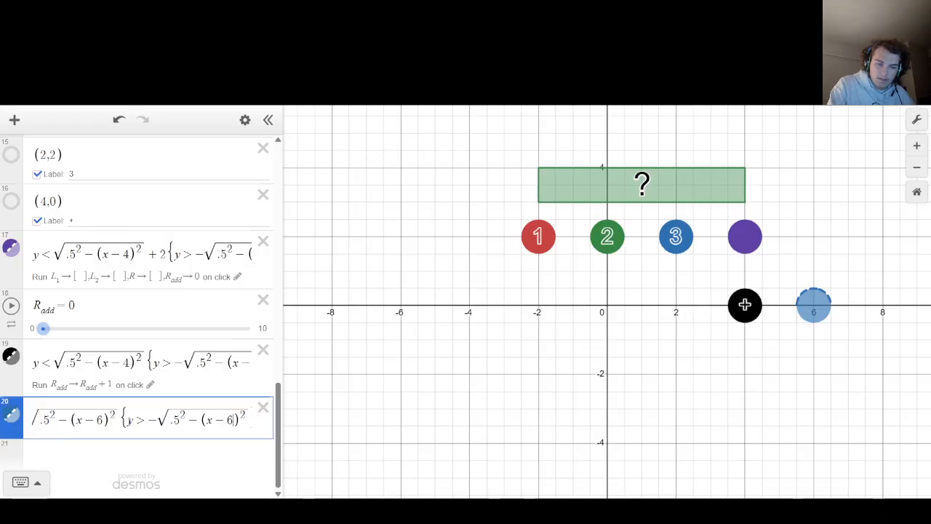
# Restore x−4 in both square roots of the copied circle's inequality.
pyautogui.press('BackSpace')
pyautogui.write('4')
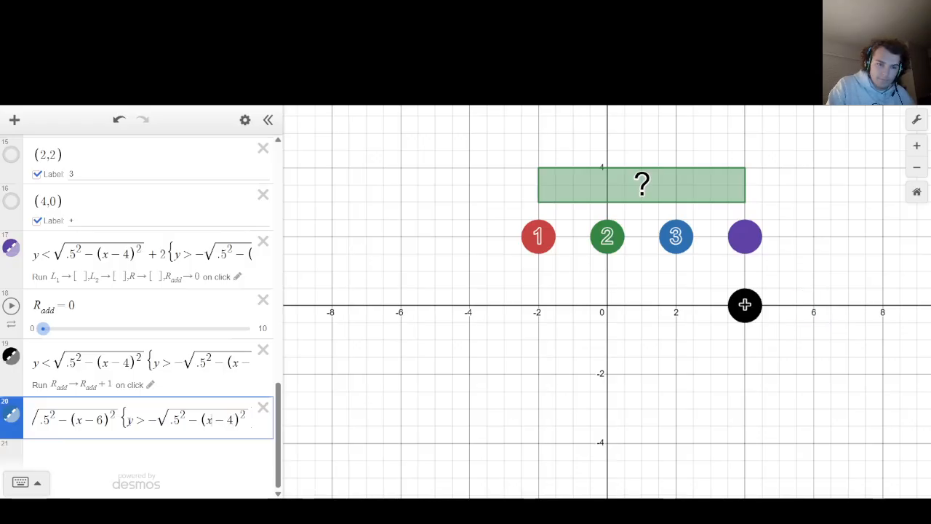
pyautogui.press('BackSpace')
pyautogui.write('4)² ')
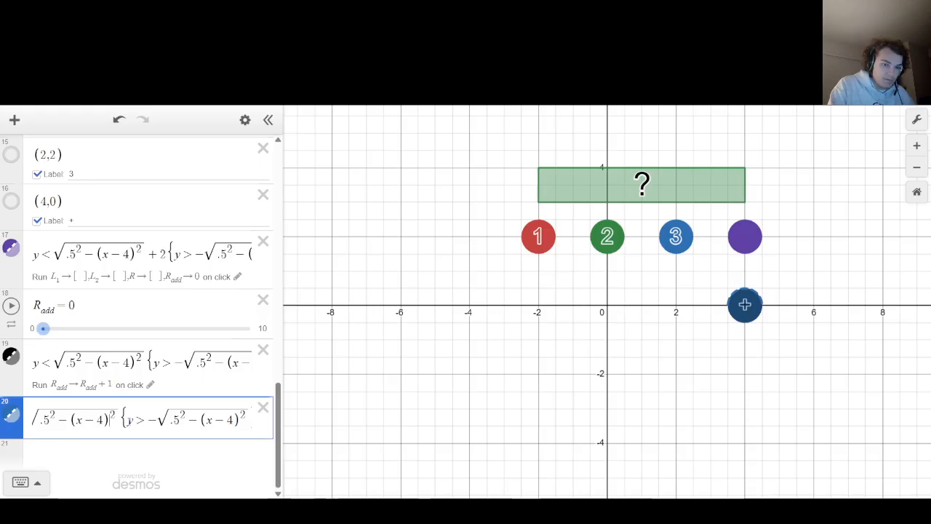
# Shift the copied circle down 2 units by adding −2 after both square roots in its inequality.
pyautogui.write('+ 2')
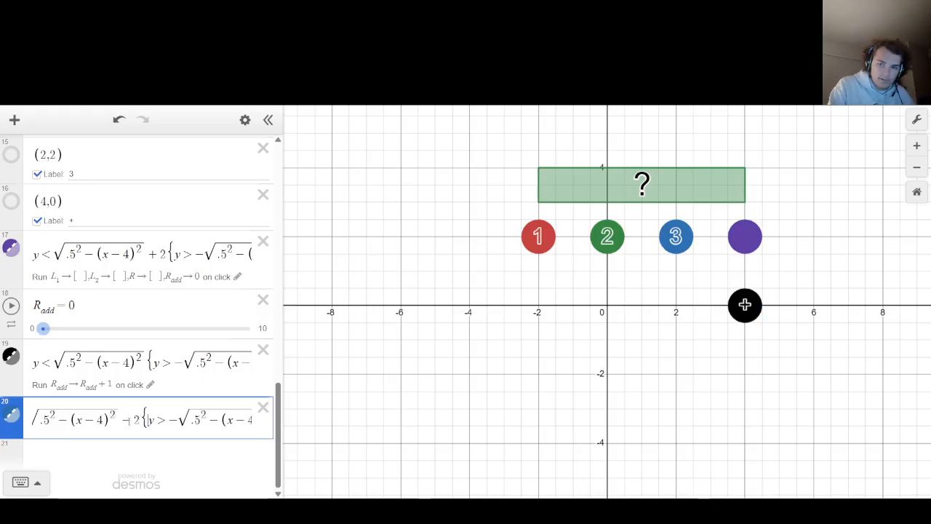
pyautogui.press('Right')
pyautogui.press('Right')
pyautogui.press('Right')
pyautogui.press('Right')
pyautogui.press('Right')
pyautogui.press('Right')
pyautogui.press('Right')
pyautogui.press('Right')
pyautogui.press('Right')
pyautogui.press('Right')
pyautogui.press('Right')
pyautogui.press('Right')
pyautogui.press('Right')
pyautogui.write('-2')
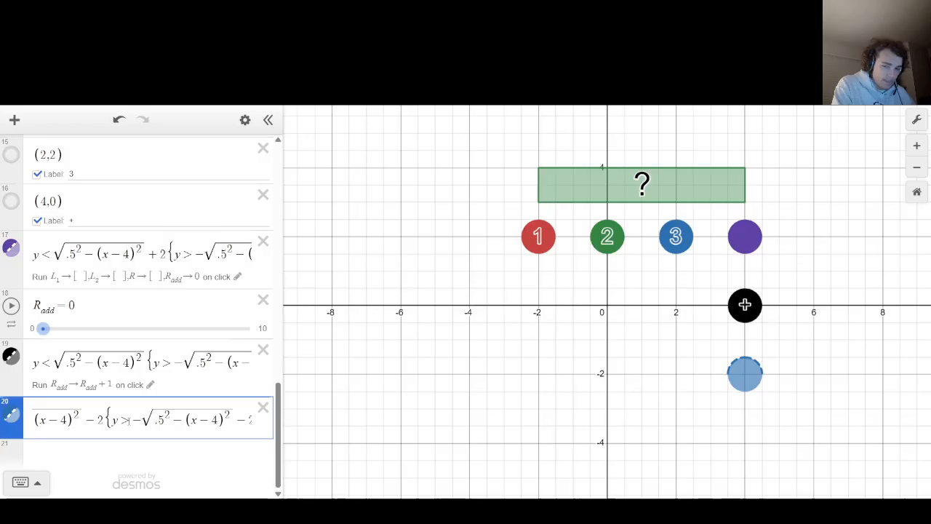
# Style the copied circle with orange colour and a fill opacity of 1, and turn off its outline.
pyautogui.click(13, 414)
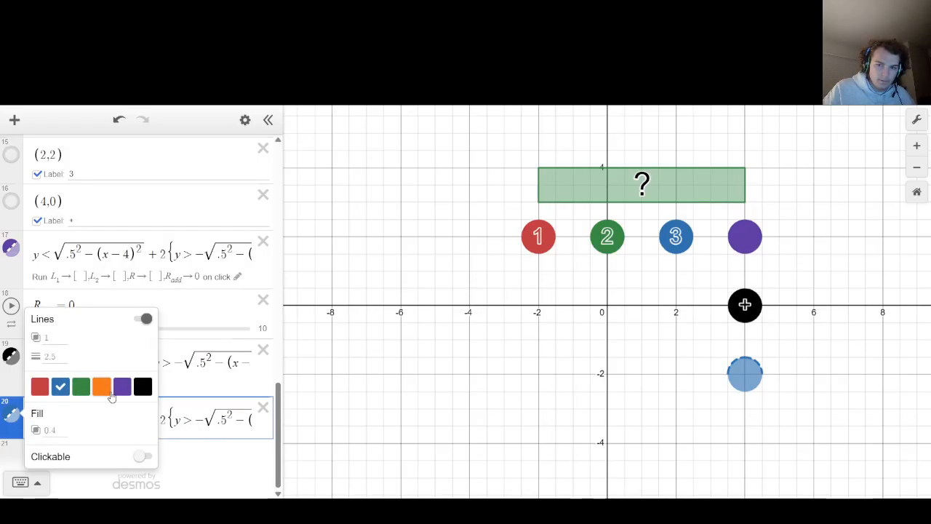
pyautogui.click(109, 392)
pyautogui.click(77, 428)
pyautogui.write('1')
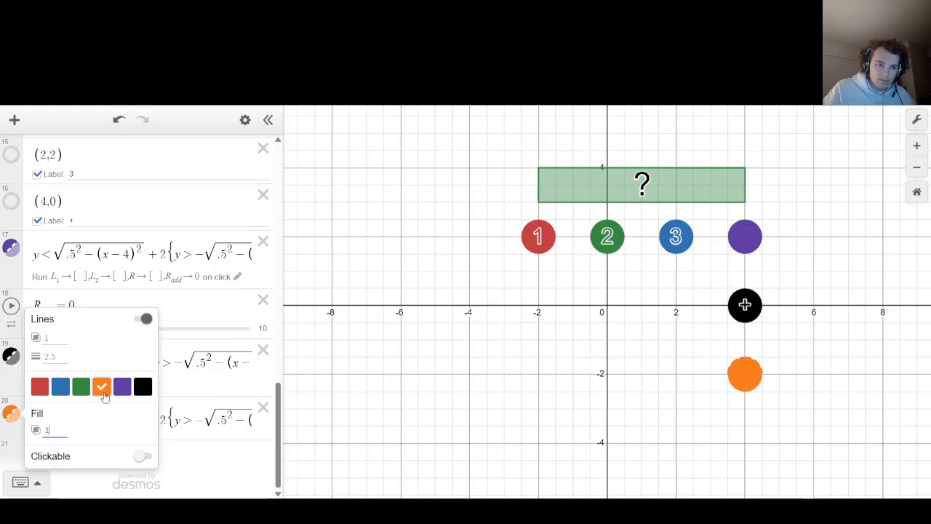
pyautogui.click(147, 320)
pyautogui.click(387, 408)
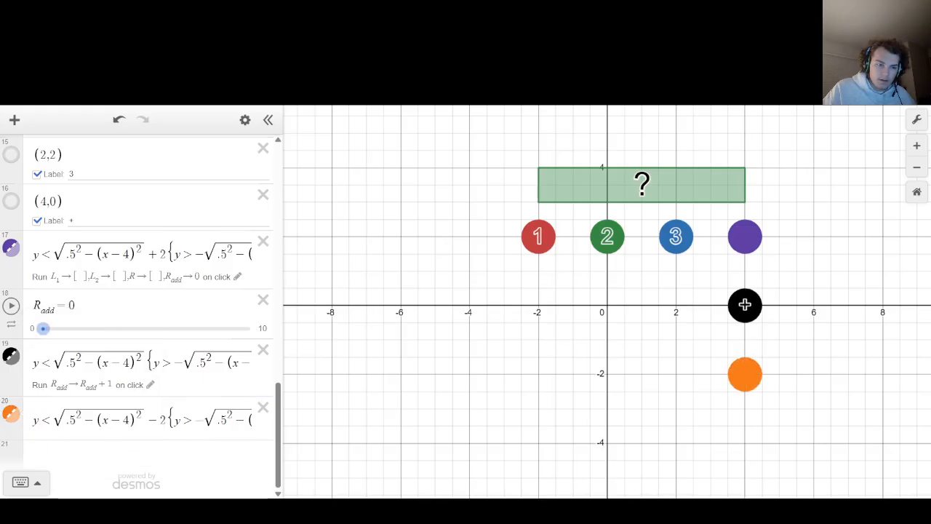
# Make the orange circle clickable with the action R→join(R,N_1+N_2).
pyautogui.click(10, 414)
pyautogui.click(142, 456)
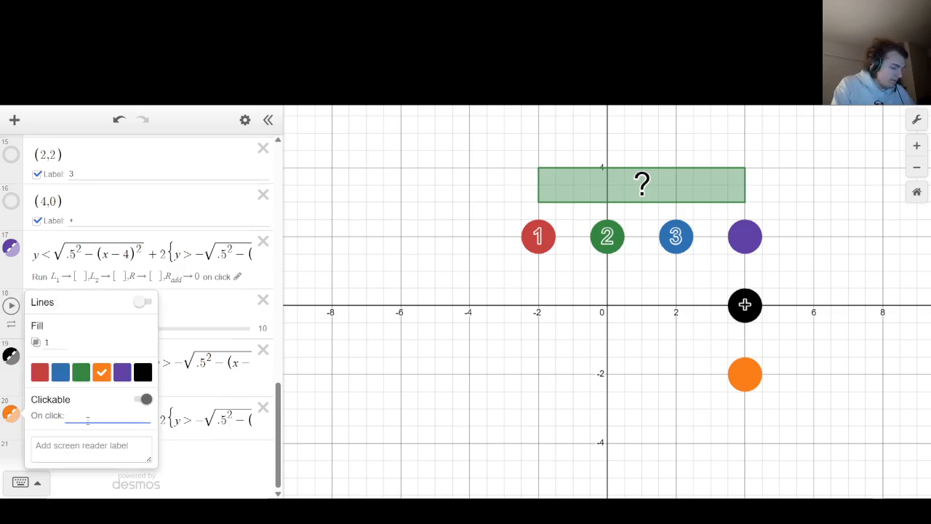
pyautogui.write('R->')
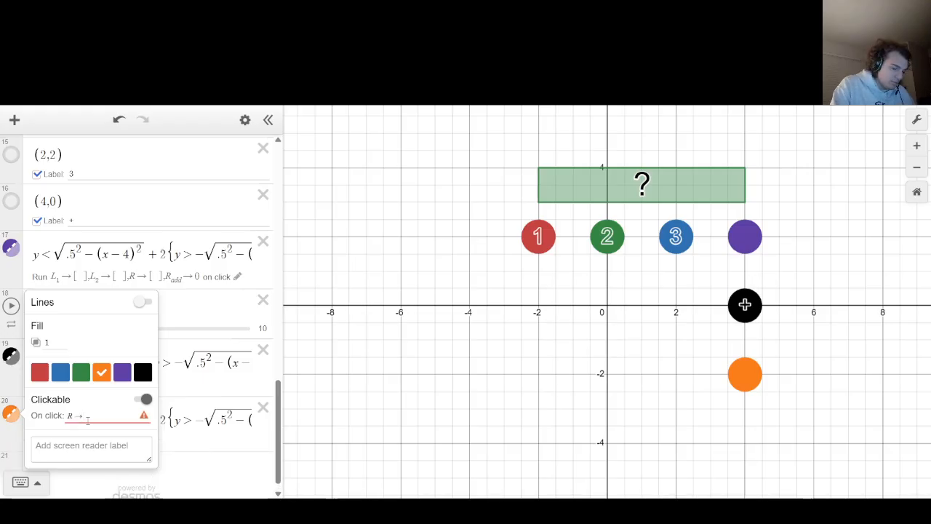
pyautogui.write('join(')
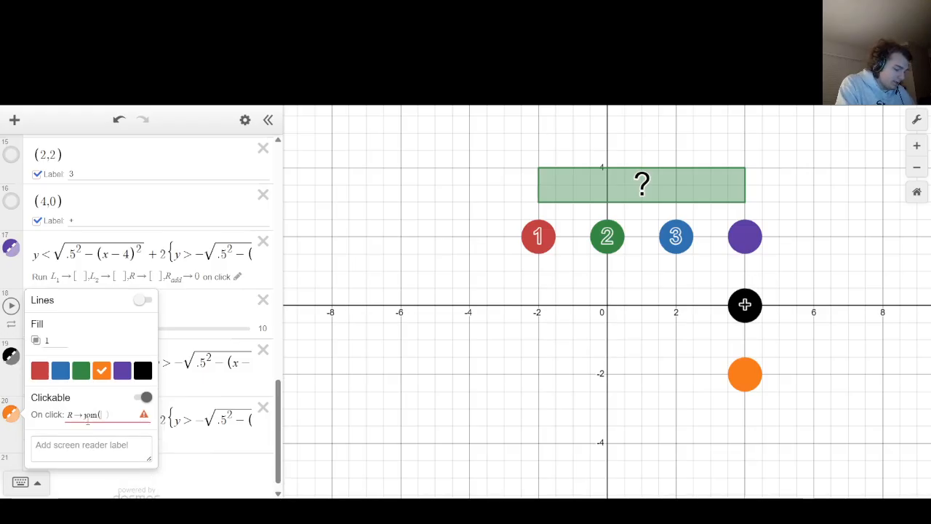
pyautogui.write('R,')
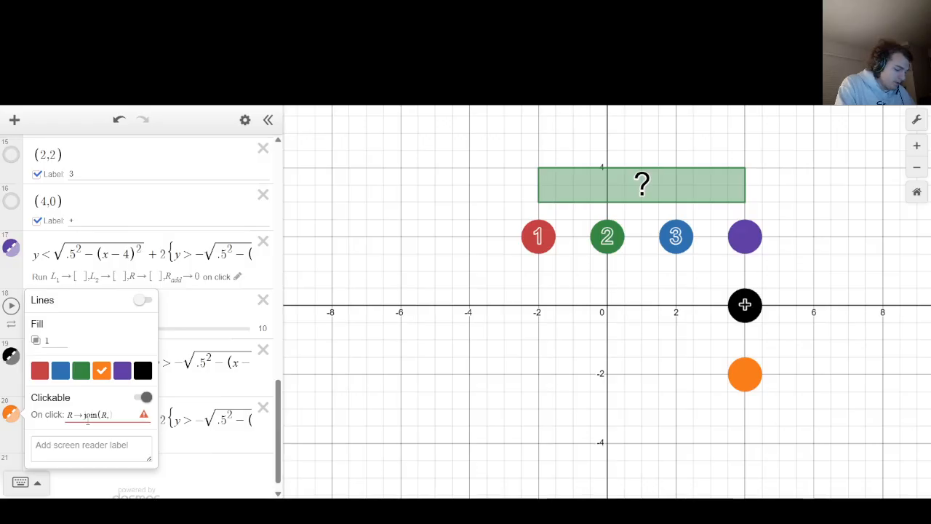
pyautogui.write('N-')
pyautogui.press('BackSpace')
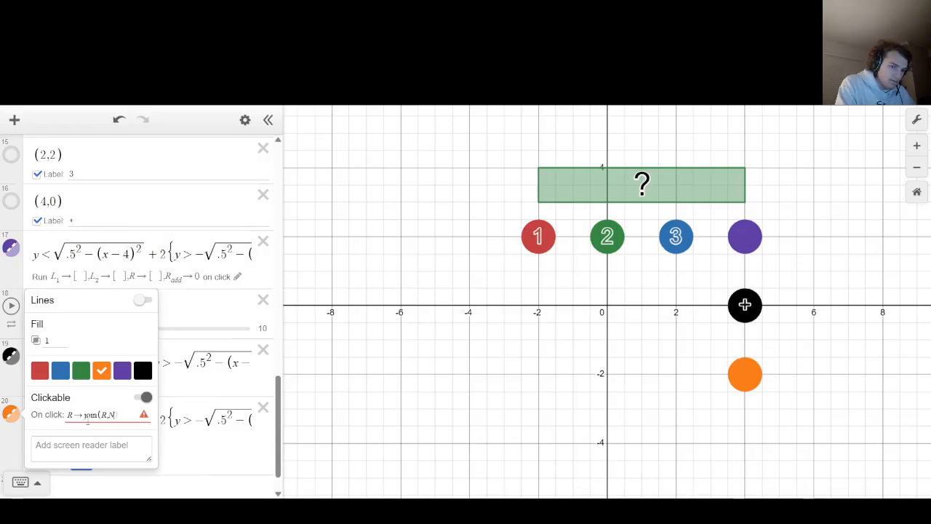
pyautogui.write('_s+N_3')
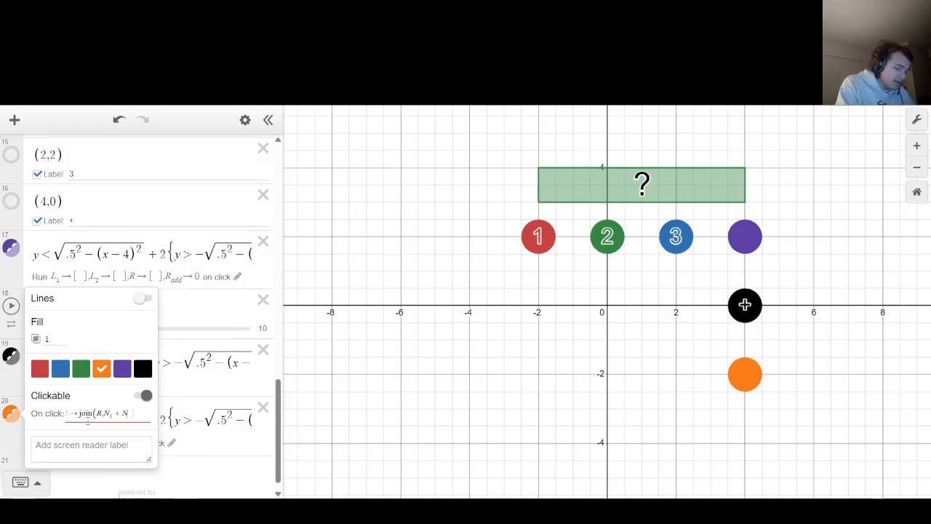
pyautogui.write(')')
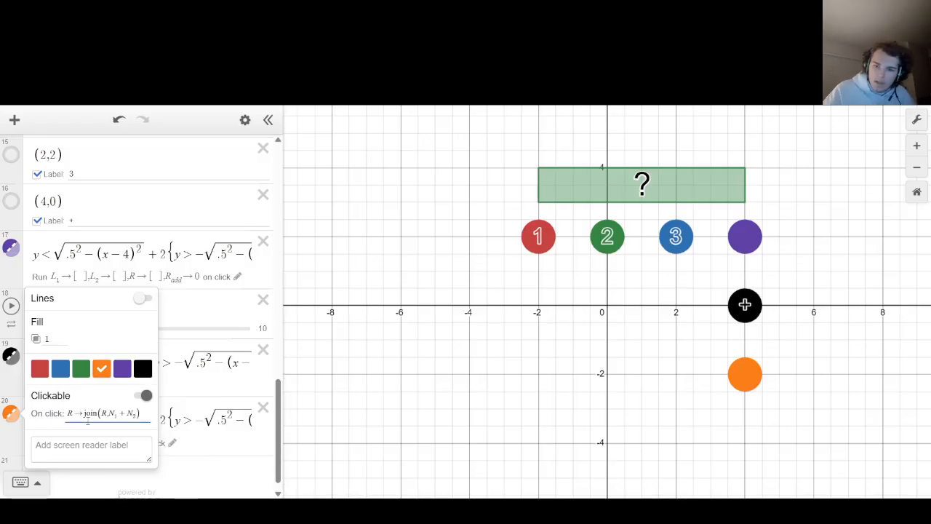
pyautogui.click(437, 382)
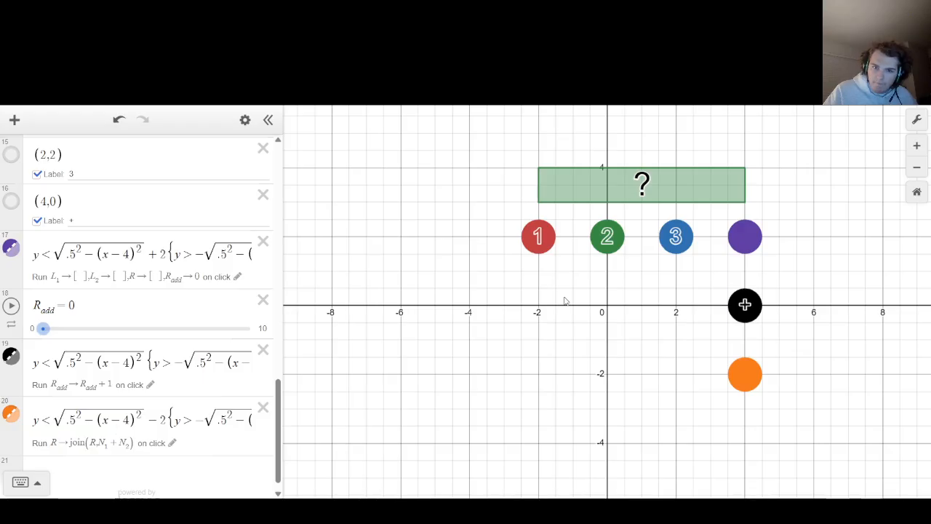
# Test the calculator by entering 1, 2, 3 before and after the plus circle, then run the orange circle's sum action.
pyautogui.scroll(10, 135, 273)
pyautogui.scroll(-2, 135, 273)
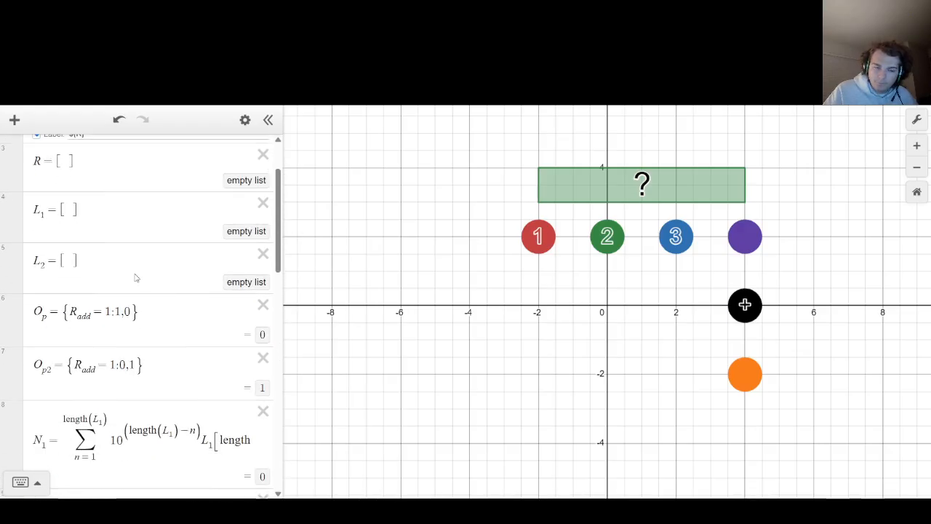
pyautogui.scroll(1, 136, 273)
pyautogui.click(538, 237)
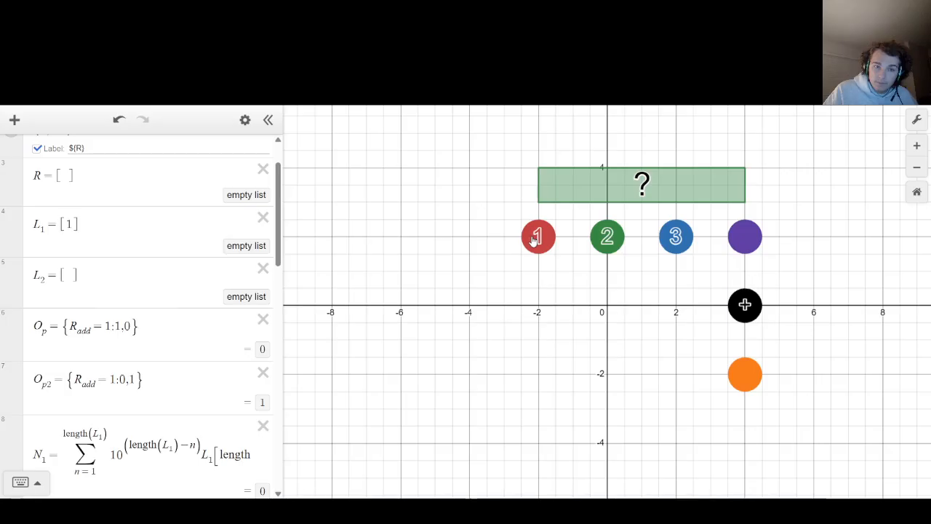
pyautogui.click(610, 243)
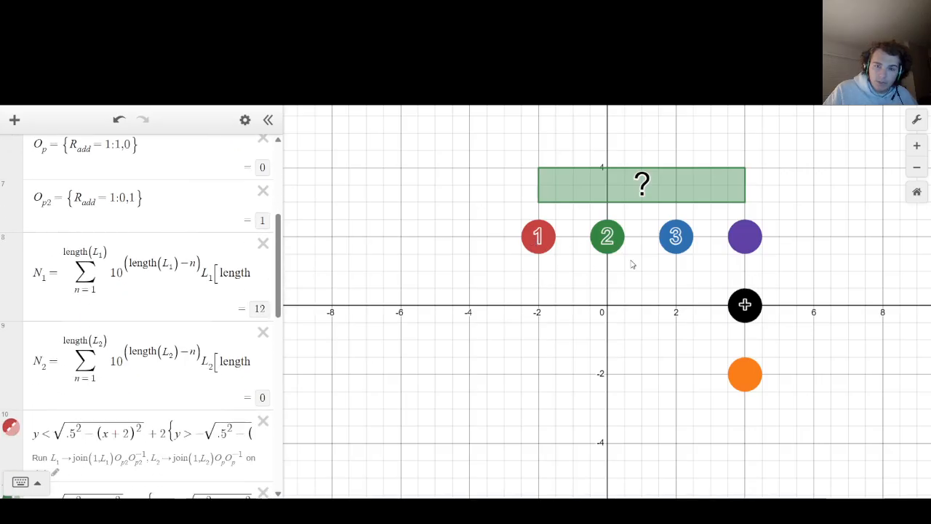
pyautogui.click(679, 240)
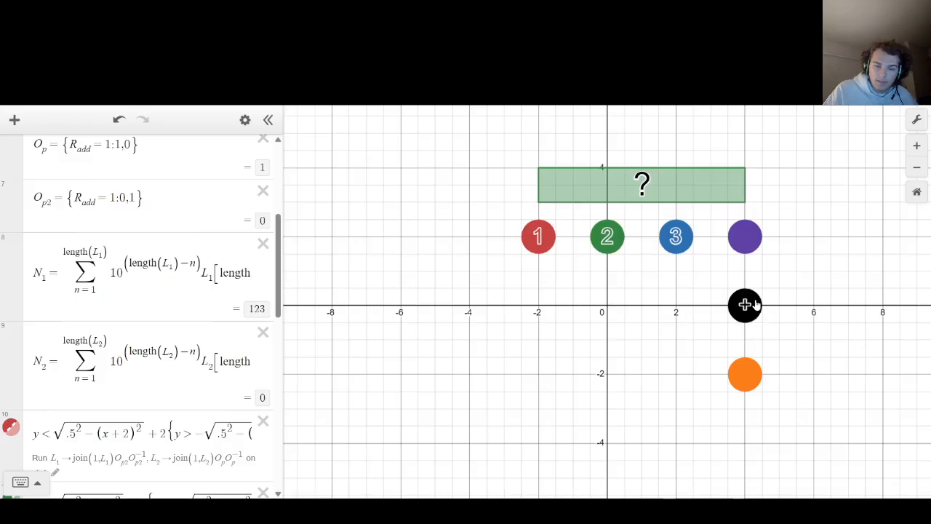
pyautogui.click(553, 242)
pyautogui.click(608, 242)
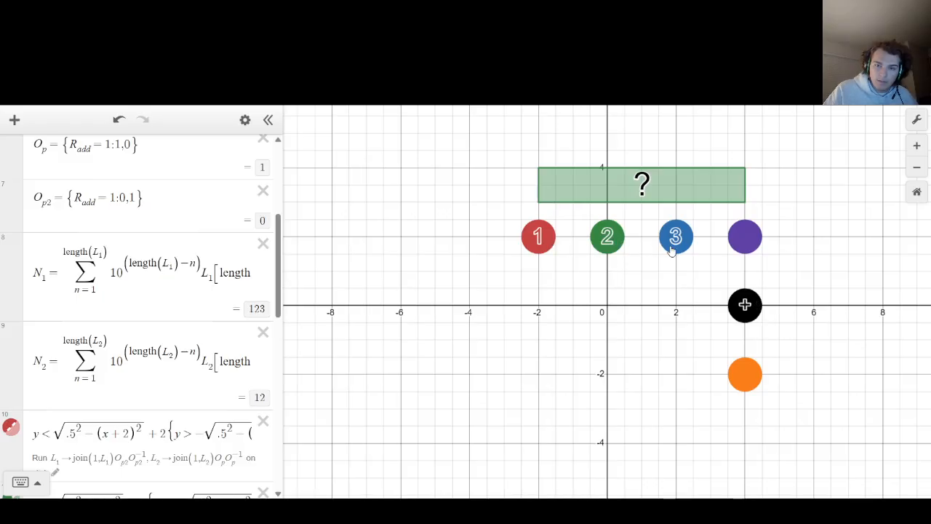
pyautogui.click(674, 251)
pyautogui.click(738, 378)
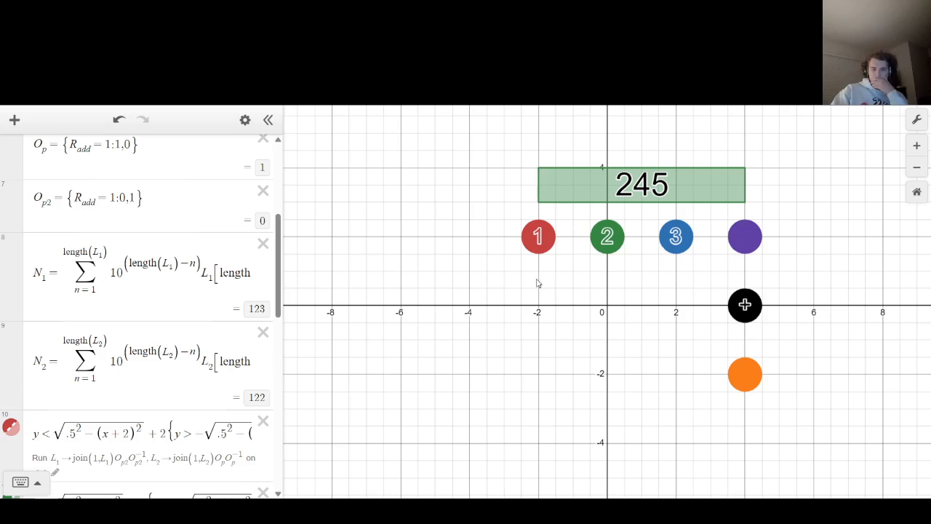
# Correct the blue circle's click action so its second part reads L_2→join(3,L_2).
pyautogui.scroll(-4, 153, 382)
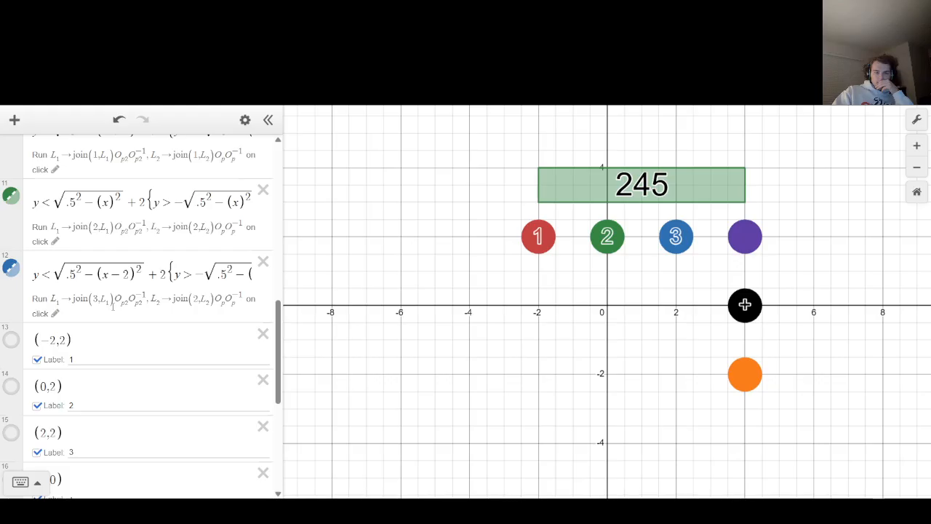
pyautogui.click(56, 314)
pyautogui.moveTo(122, 387); pyautogui.dragTo(204, 387)
pyautogui.click(121, 386)
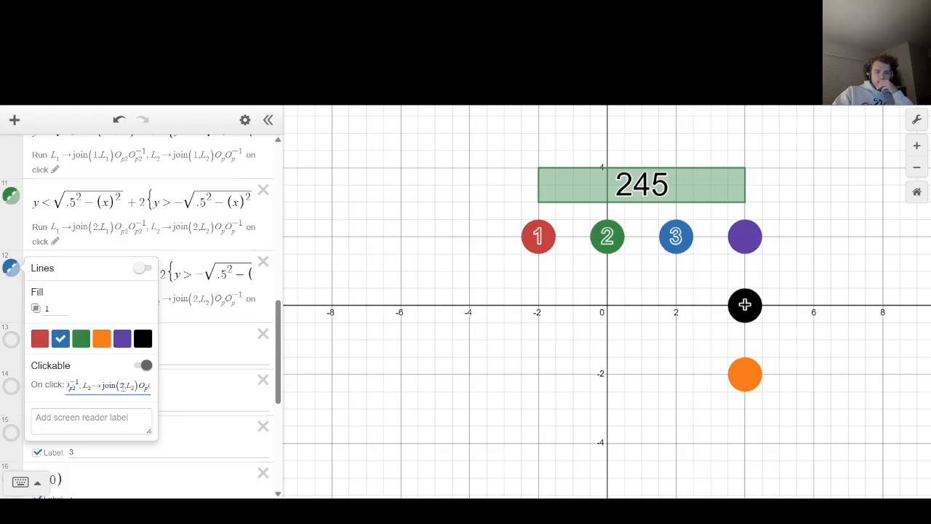
pyautogui.press('BackSpace')
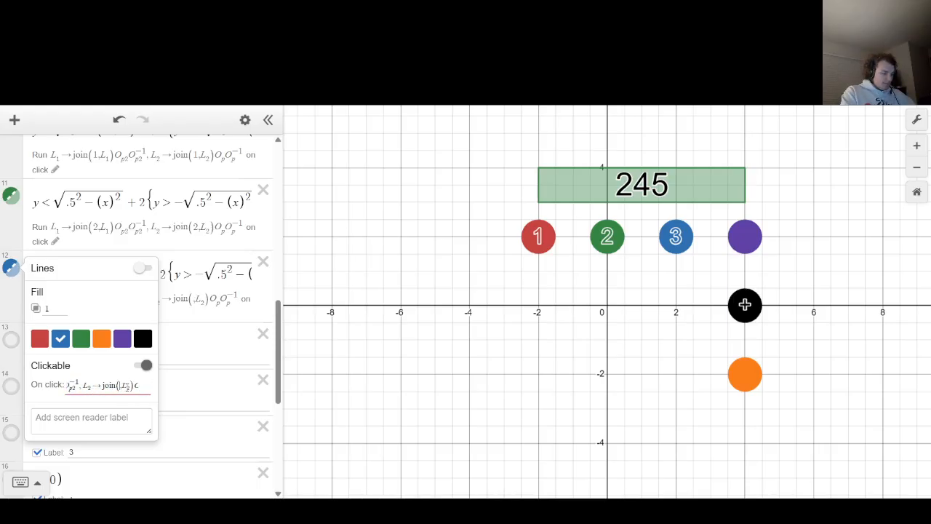
pyautogui.write('3')
pyautogui.click(573, 349)
# Reset the calculator with the purple circle and test adding 123 and 123 using the digit, plus and orange circles.
pyautogui.click(761, 239)
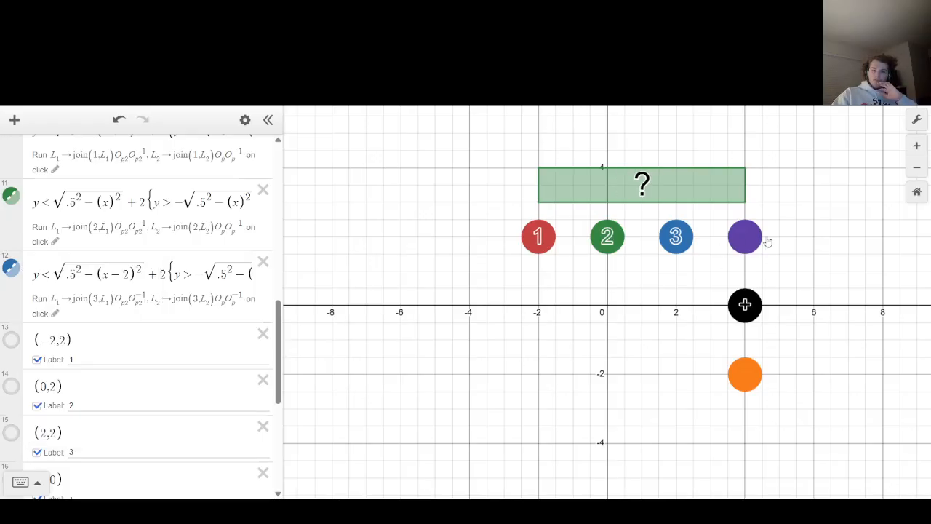
pyautogui.scroll(7, 148, 317)
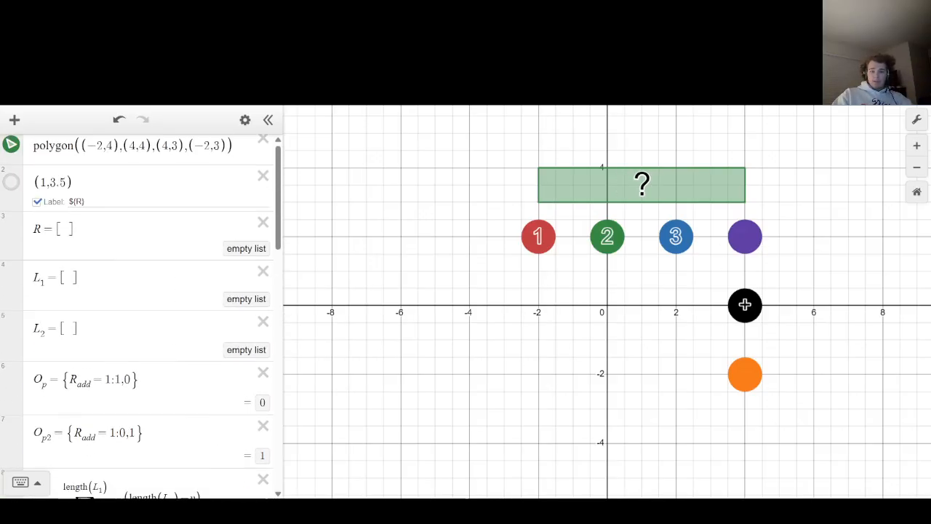
pyautogui.scroll(-4, 148, 317)
pyautogui.scroll(1, 148, 316)
pyautogui.scroll(-2, 148, 316)
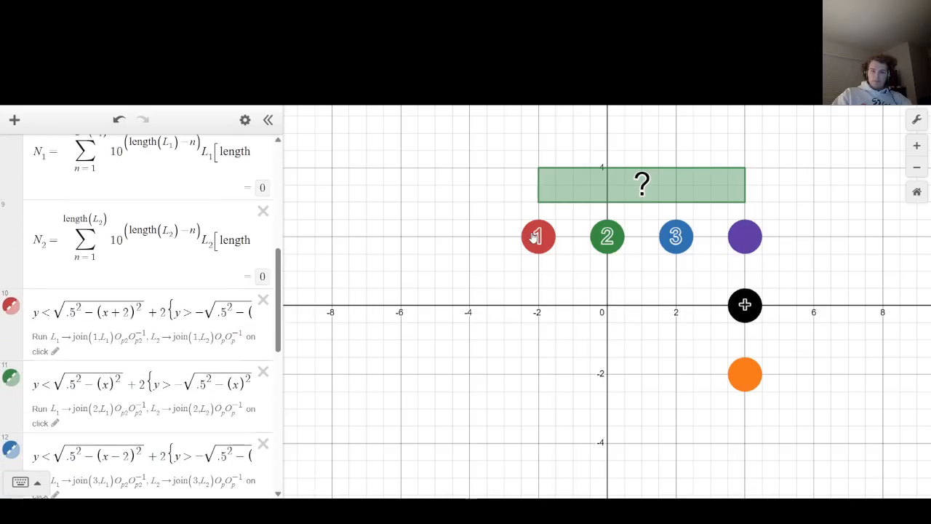
pyautogui.click(536, 237)
pyautogui.click(605, 240)
pyautogui.click(675, 241)
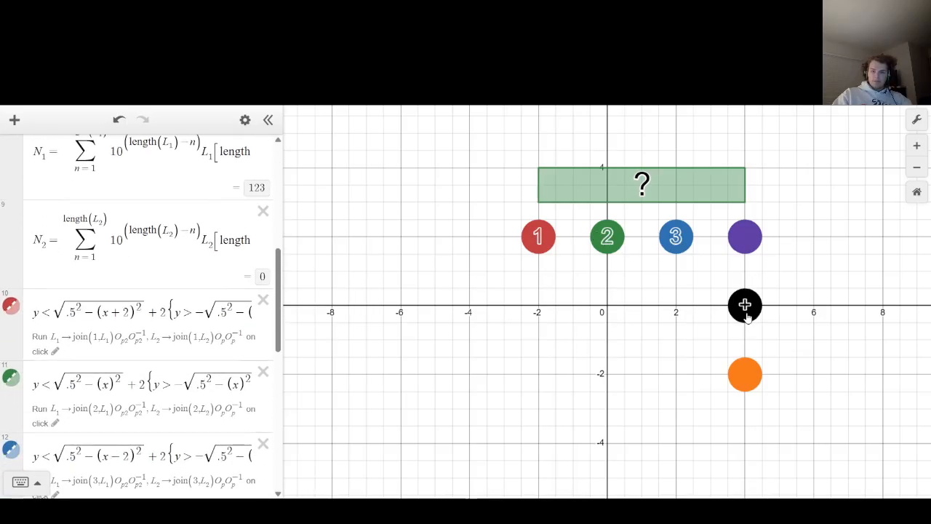
pyautogui.click(538, 237)
pyautogui.click(607, 240)
pyautogui.click(676, 246)
pyautogui.click(745, 376)
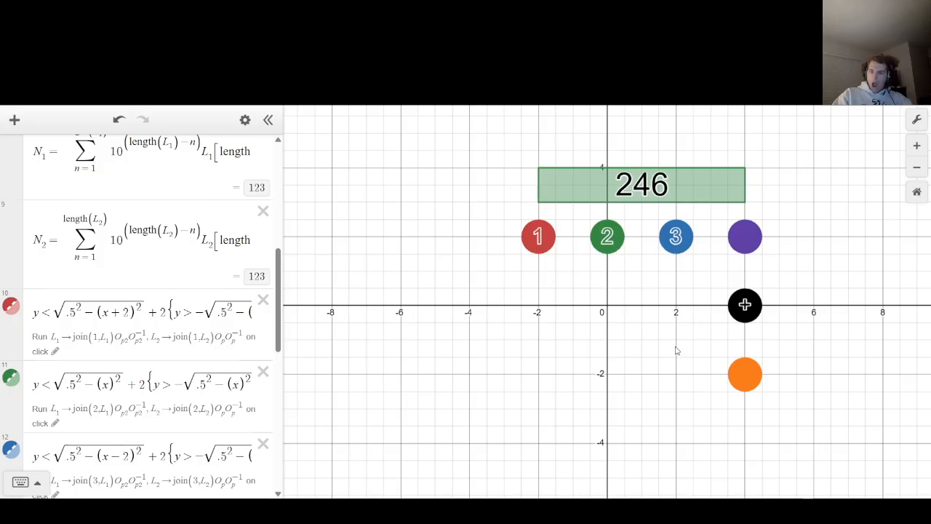
# Reset the calculator and test adding 123 and 23 through the plus and orange circles.
pyautogui.click(744, 248)
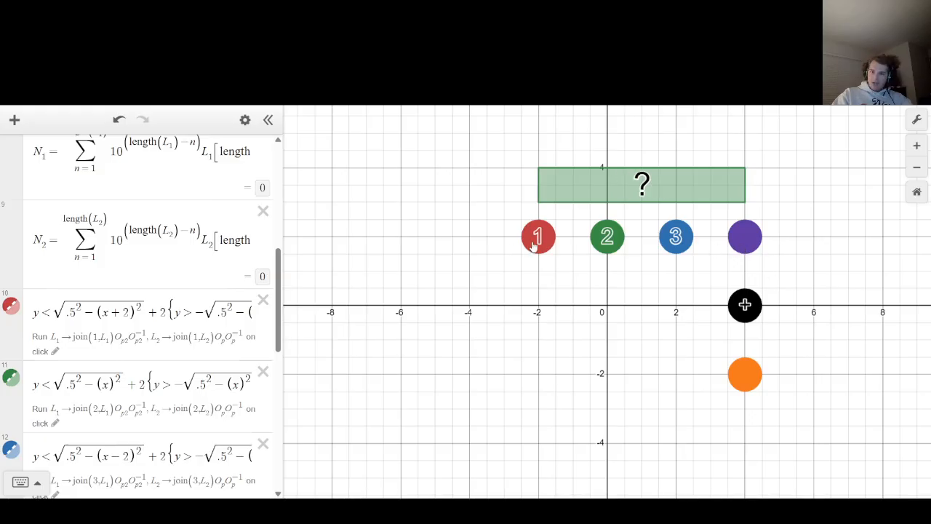
pyautogui.click(534, 246)
pyautogui.click(606, 243)
pyautogui.click(676, 242)
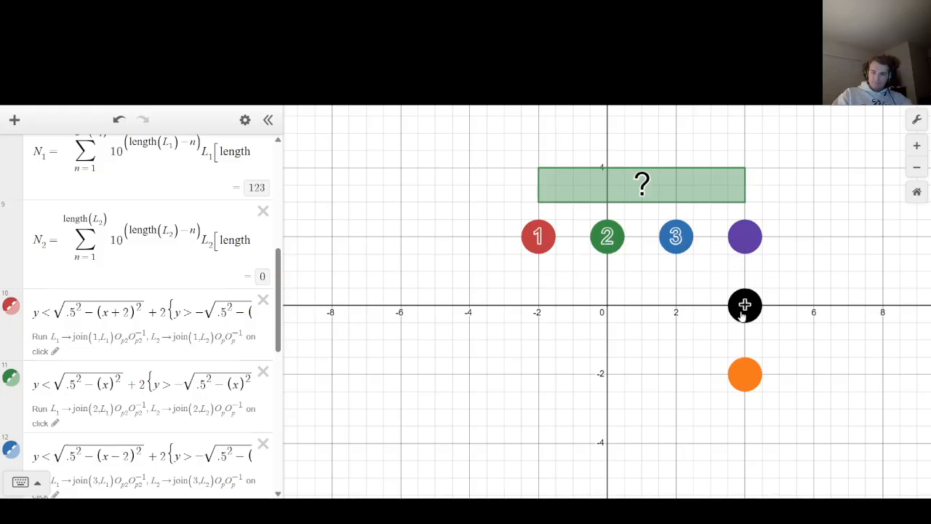
pyautogui.click(601, 248)
pyautogui.click(684, 246)
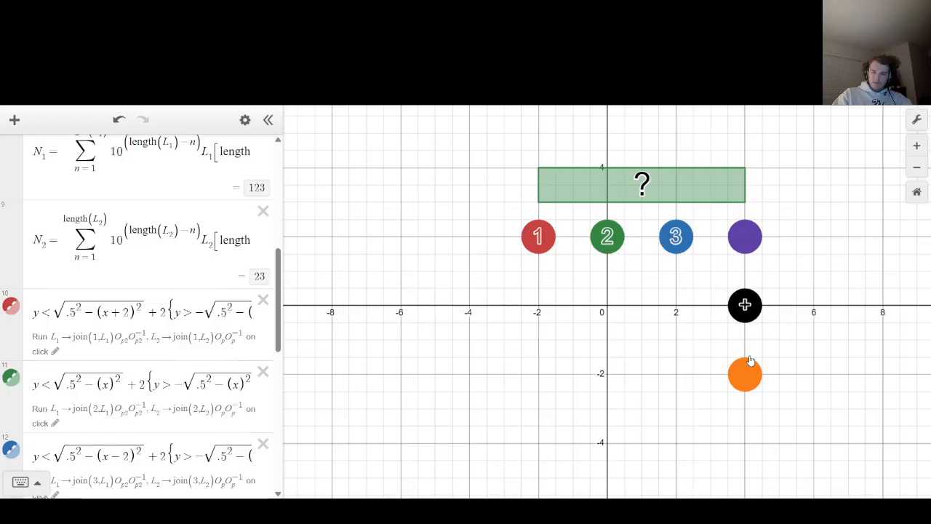
pyautogui.click(751, 371)
# Reset the calculator, test adding 32 and 31, and clear it again with the purple circle.
pyautogui.click(741, 248)
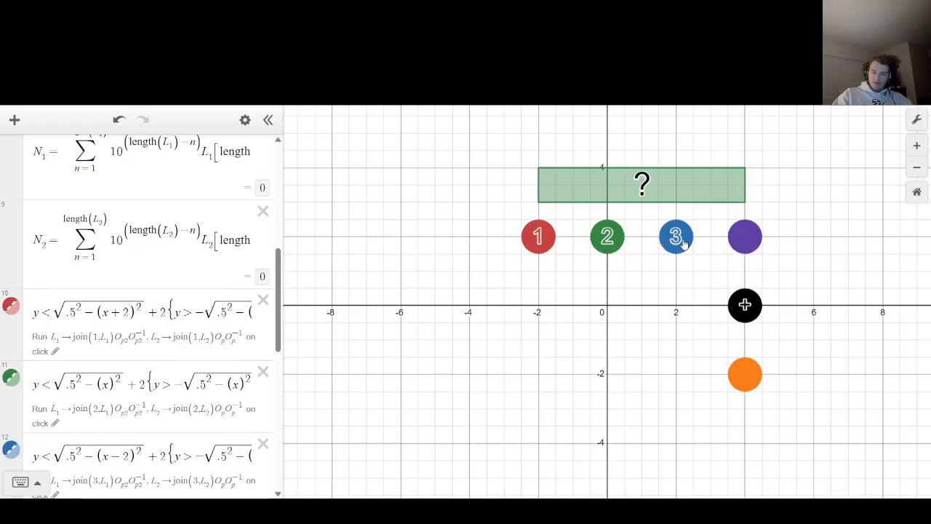
pyautogui.click(675, 245)
pyautogui.click(604, 245)
pyautogui.click(676, 248)
pyautogui.click(537, 245)
pyautogui.click(753, 382)
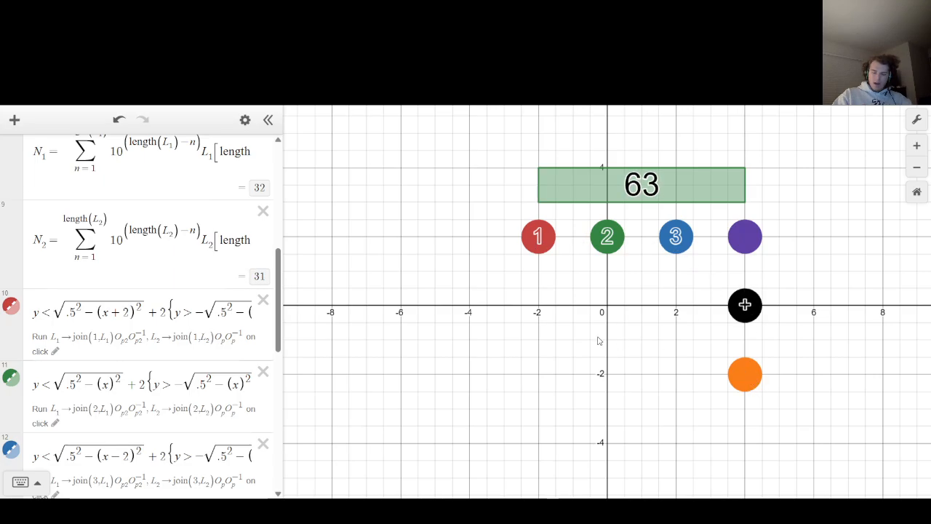
pyautogui.click(746, 250)
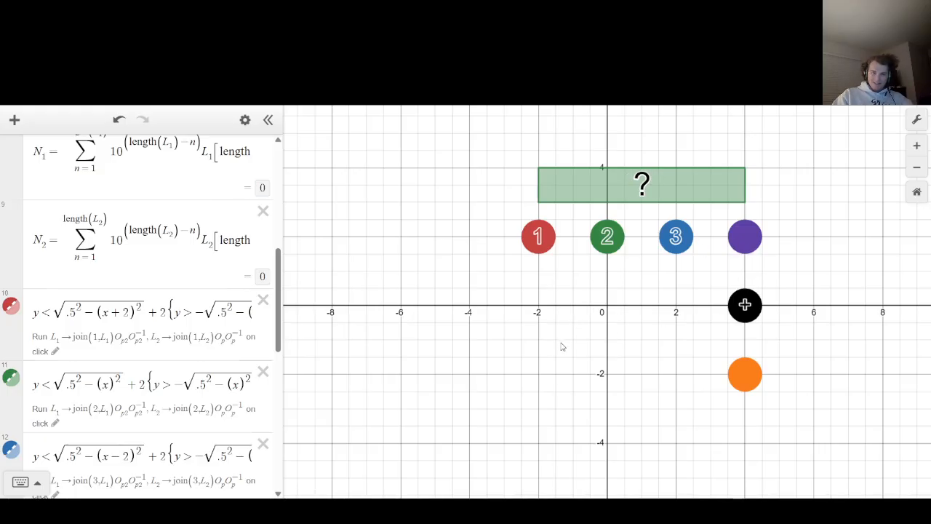
# Append the condition {R_add=1:0,1}^−1 to the orange circle's click action after join(R,N_1+N_2).
pyautogui.scroll(-5, 142, 316)
pyautogui.scroll(-2, 139, 339)
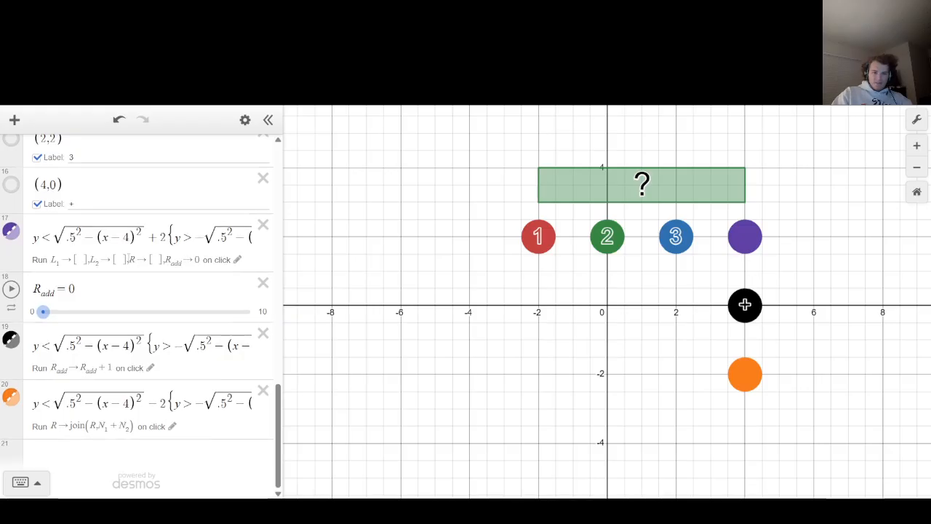
pyautogui.click(116, 408)
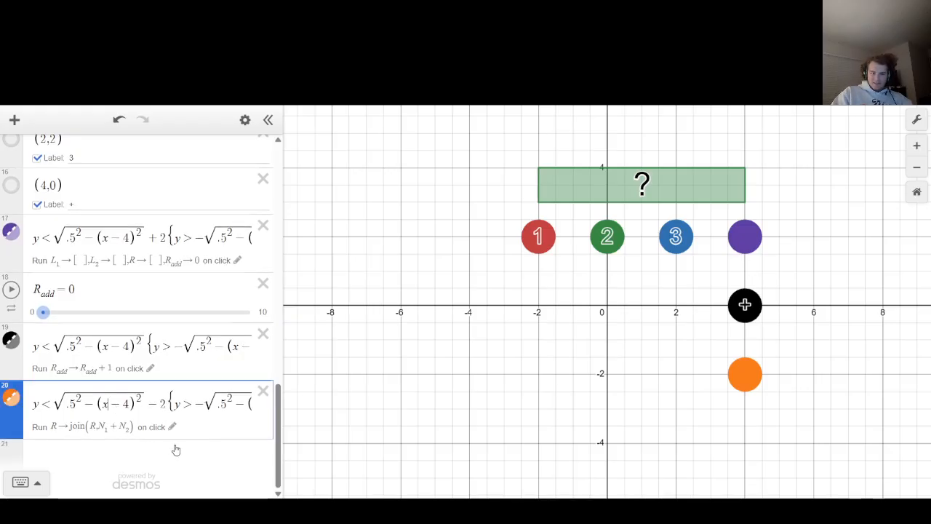
pyautogui.click(172, 426)
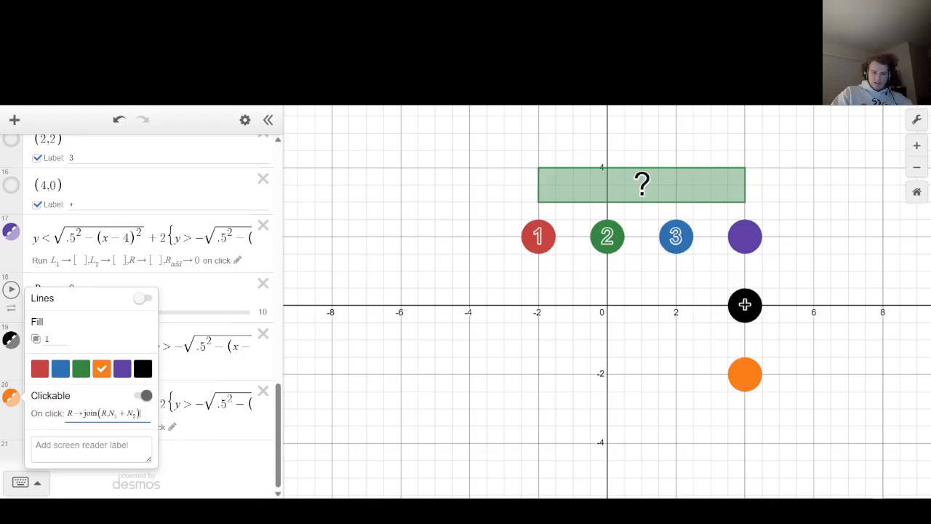
pyautogui.click(206, 398)
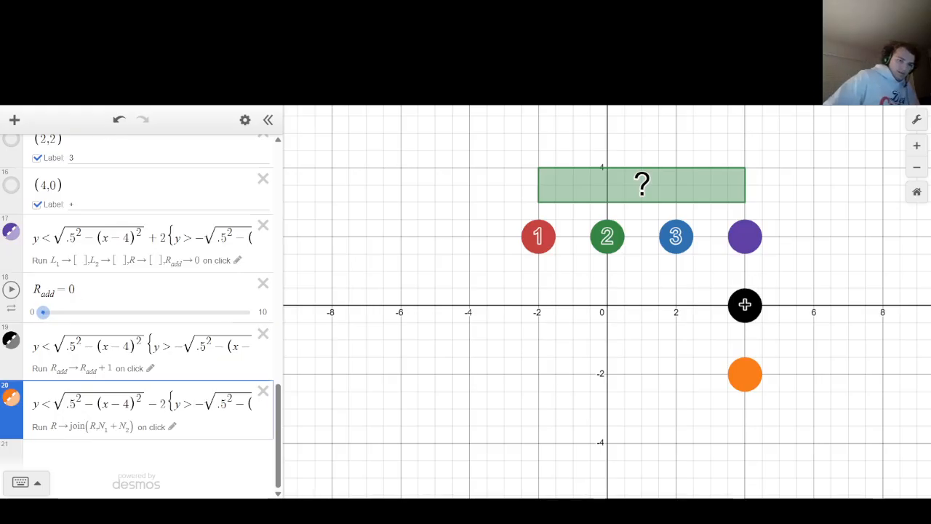
pyautogui.click(170, 426)
pyautogui.click(142, 413)
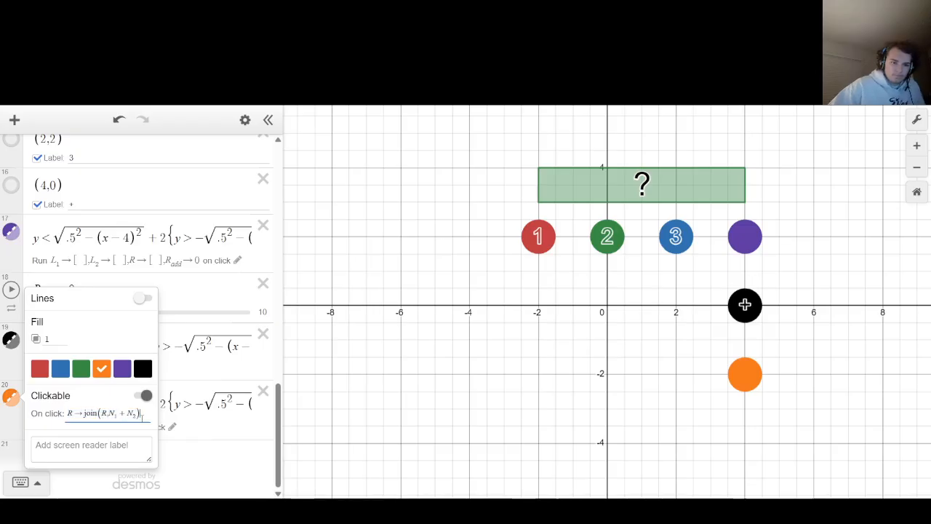
pyautogui.write('{')
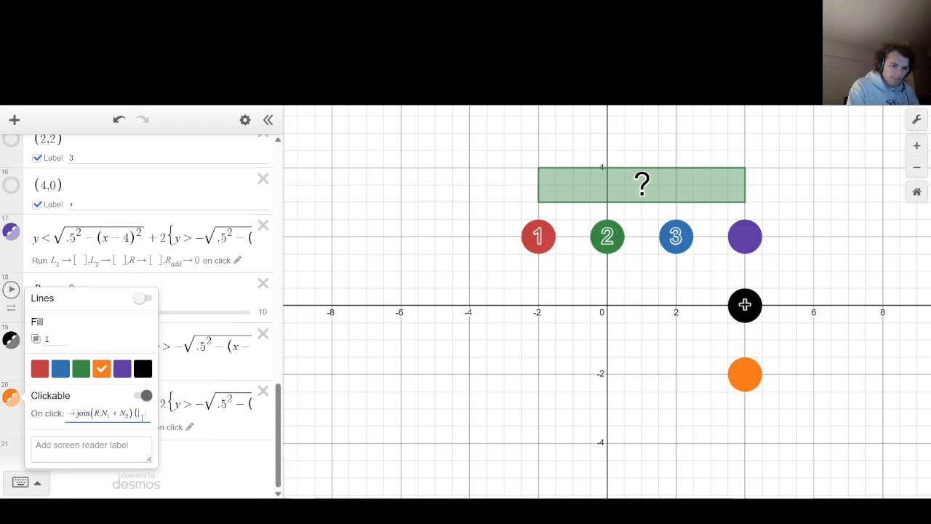
pyautogui.write('R_add')
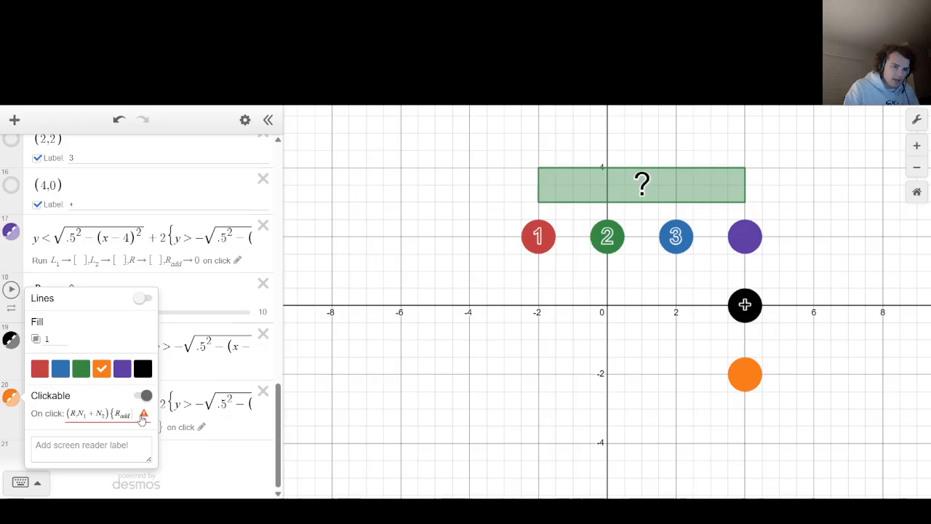
pyautogui.write('=1')
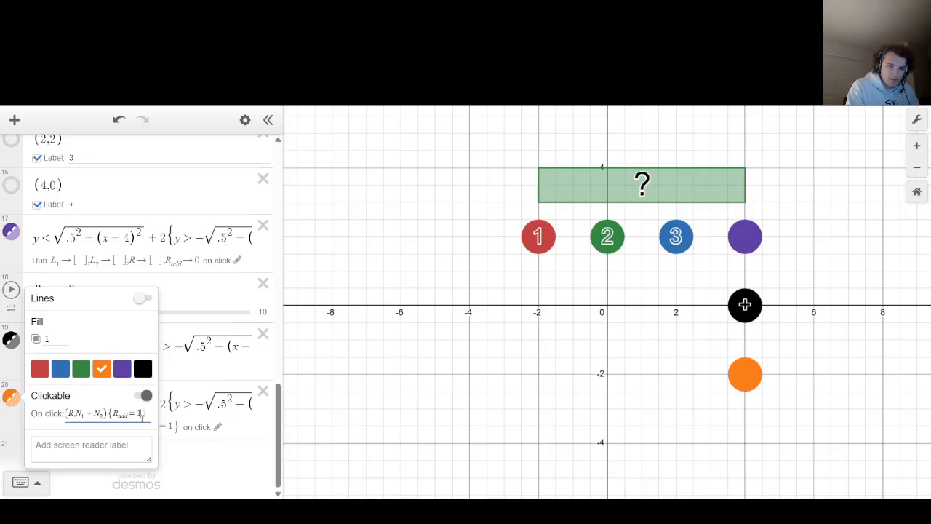
pyautogui.write(':01,1')
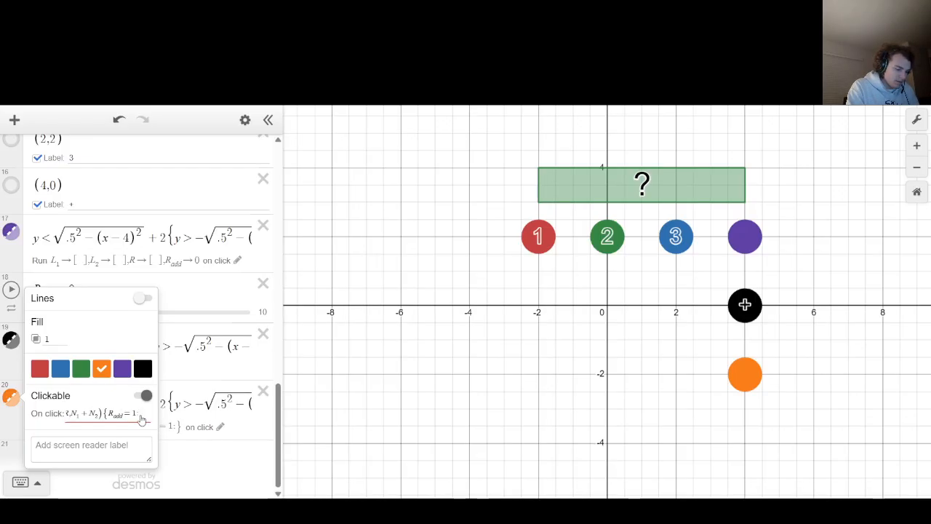
pyautogui.press('BackSpace')
pyautogui.press('BackSpace')
pyautogui.press('BackSpace')
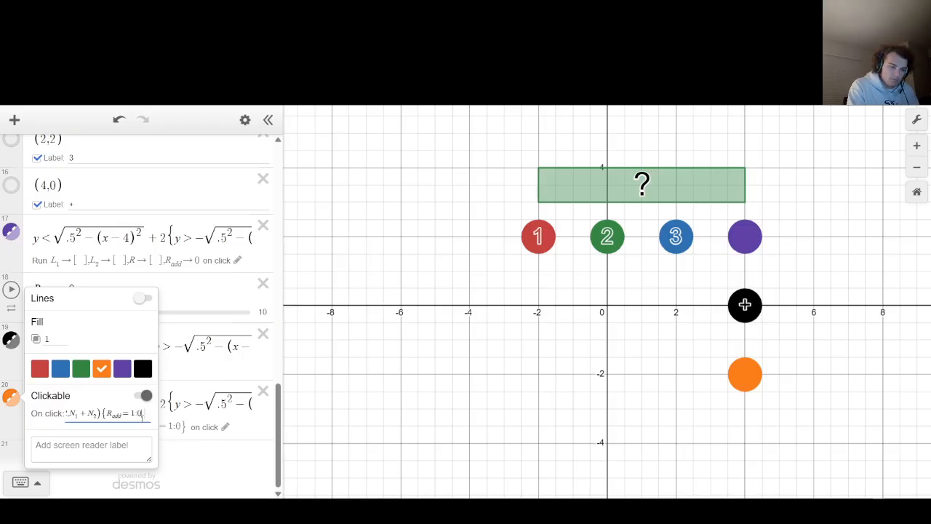
pyautogui.write(',1}^-1')
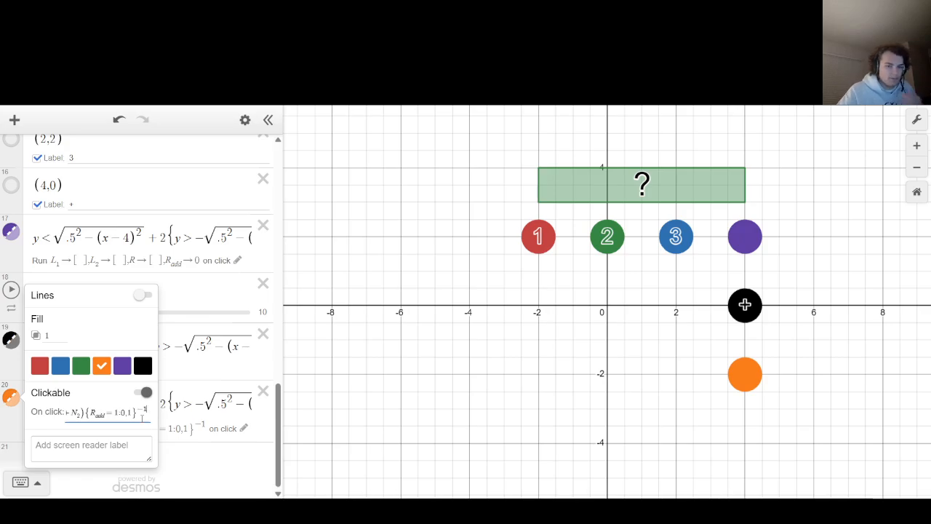
pyautogui.click(463, 377)
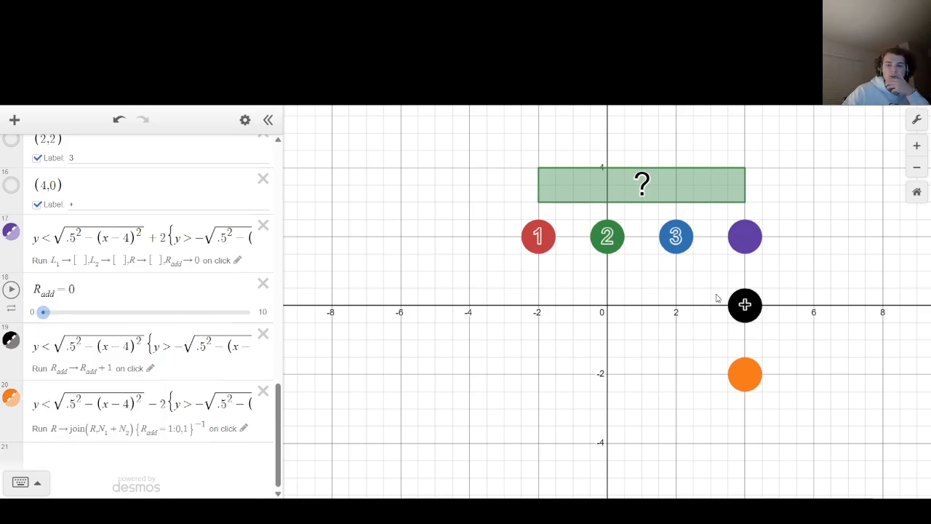
# Test the orange circle's conditional sum action after activating the plus circle.
pyautogui.click(745, 311)
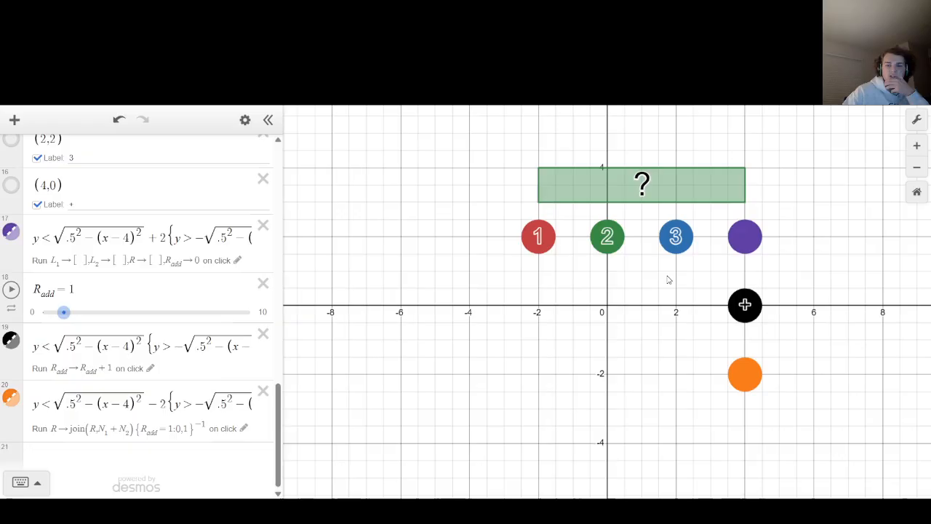
pyautogui.click(749, 377)
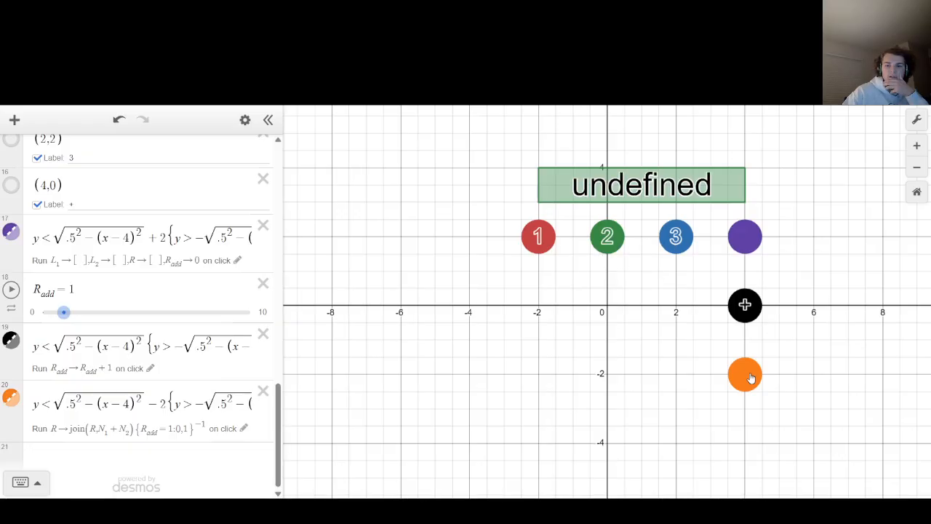
# Swap the condition's outcomes in the orange circle's action so it reads {R_add=1:1,0}^−1.
pyautogui.click(246, 431)
pyautogui.moveTo(126, 414); pyautogui.dragTo(156, 412)
pyautogui.click(133, 415)
pyautogui.press('BackSpace')
pyautogui.press('BackSpace')
pyautogui.press('BackSpace')
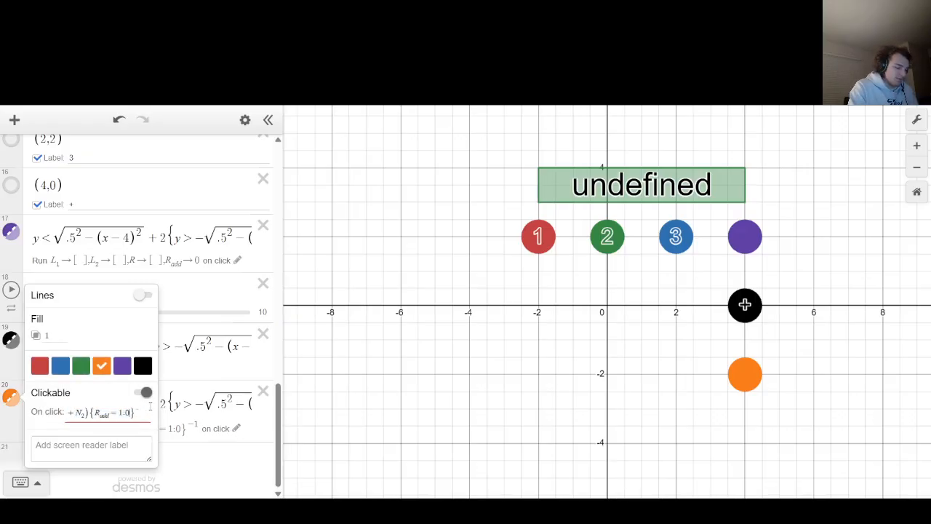
pyautogui.write('1,0')
pyautogui.click(566, 279)
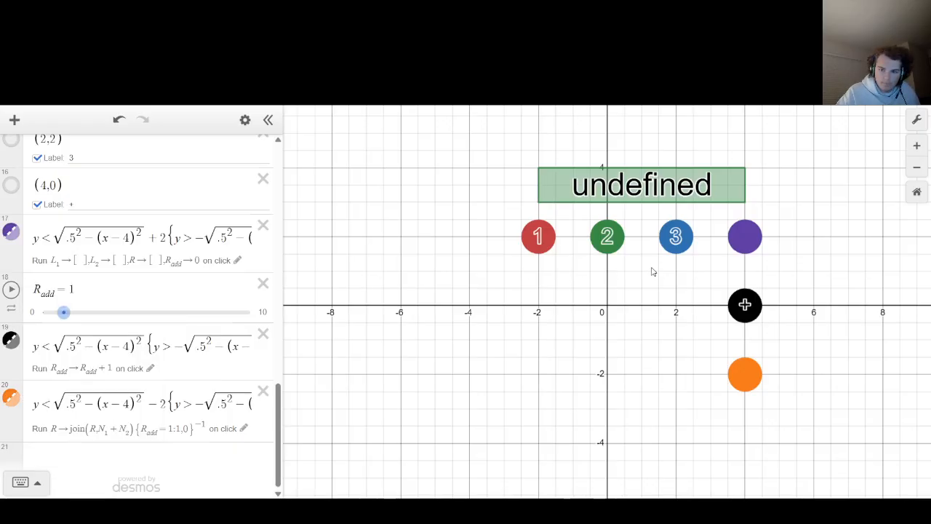
# Reset the calculator, test an addition with the revised orange action, and reset everything again.
pyautogui.click(731, 246)
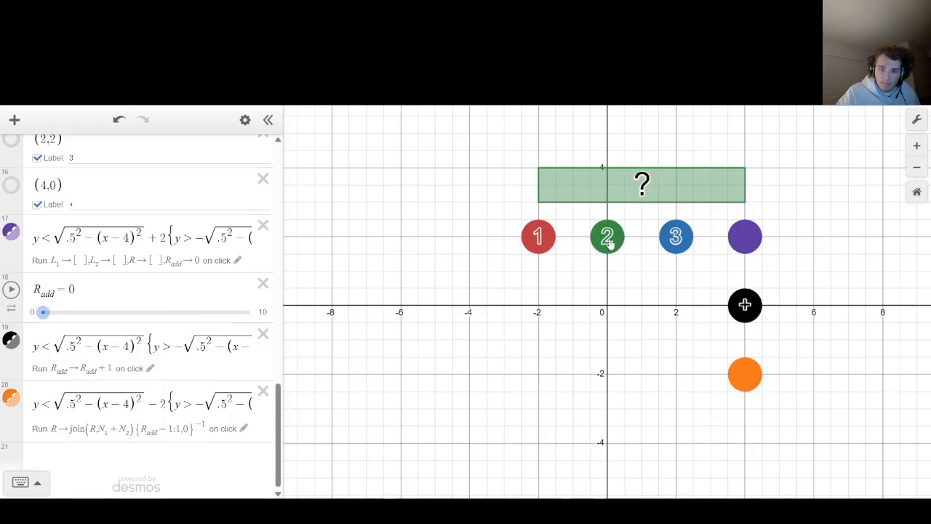
pyautogui.click(737, 306)
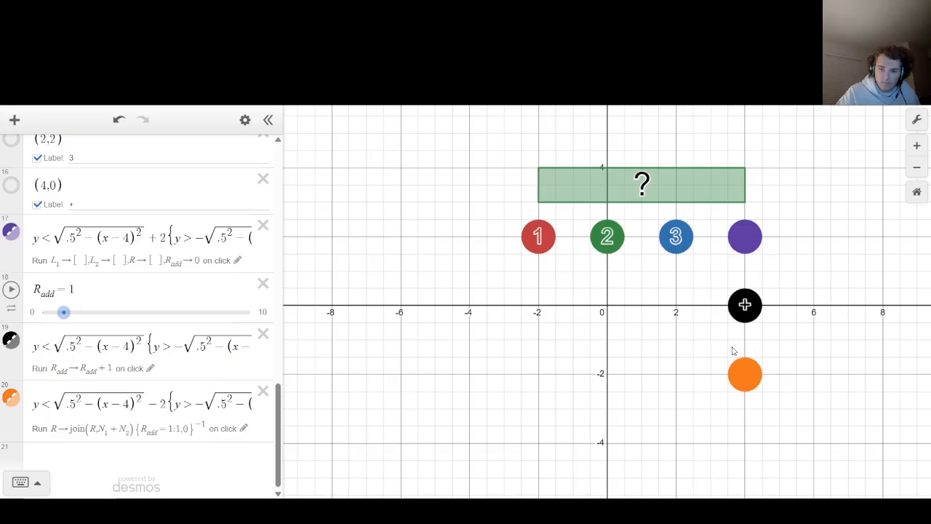
pyautogui.click(740, 378)
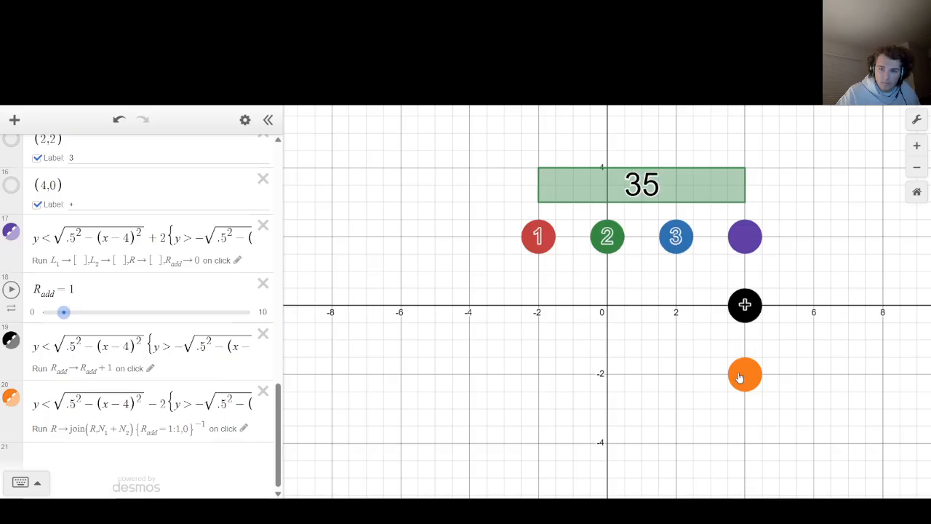
pyautogui.click(753, 230)
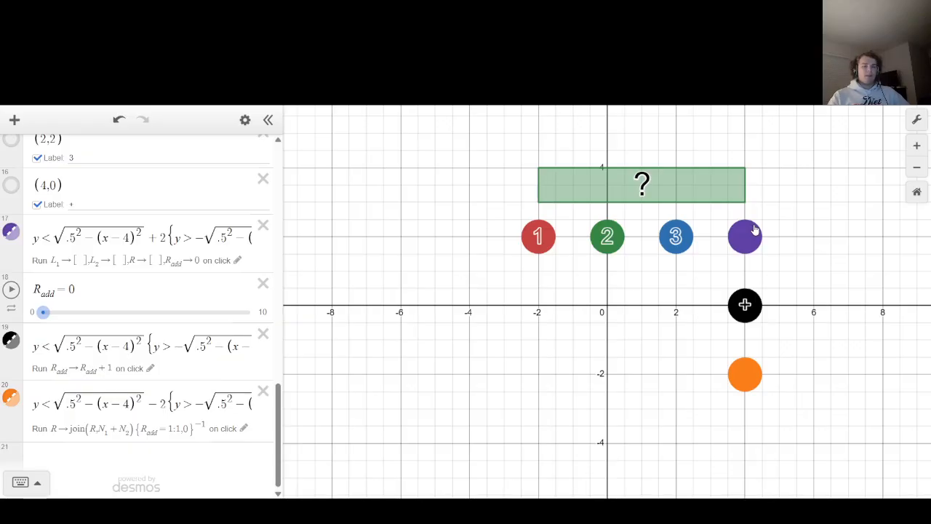
pyautogui.moveTo(138, 429); pyautogui.dragTo(200, 429)
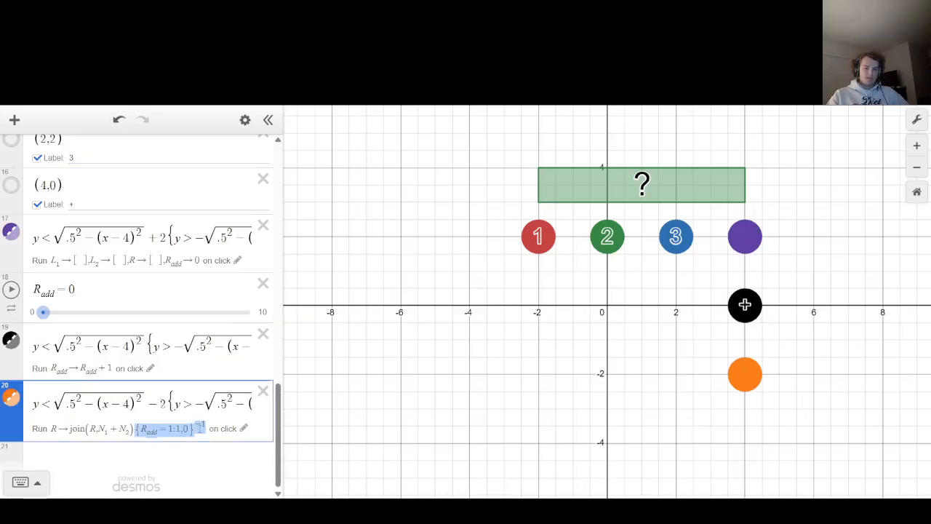
pyautogui.click(355, 446)
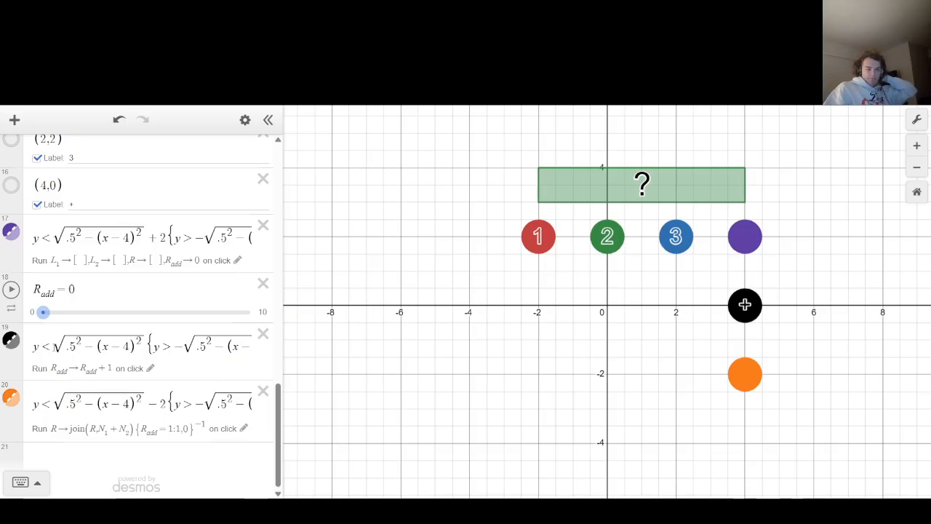
pyautogui.scroll(10, 55, 346)
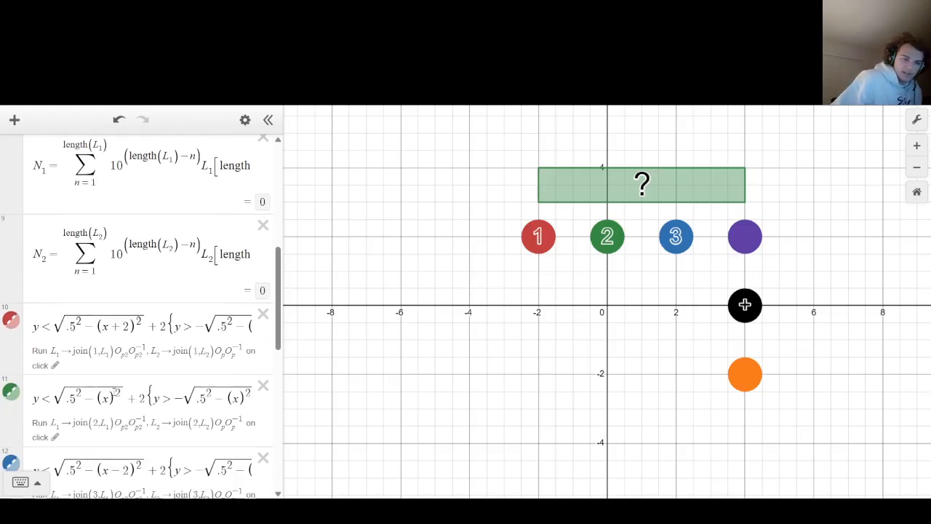
pyautogui.scroll(-10, 120, 376)
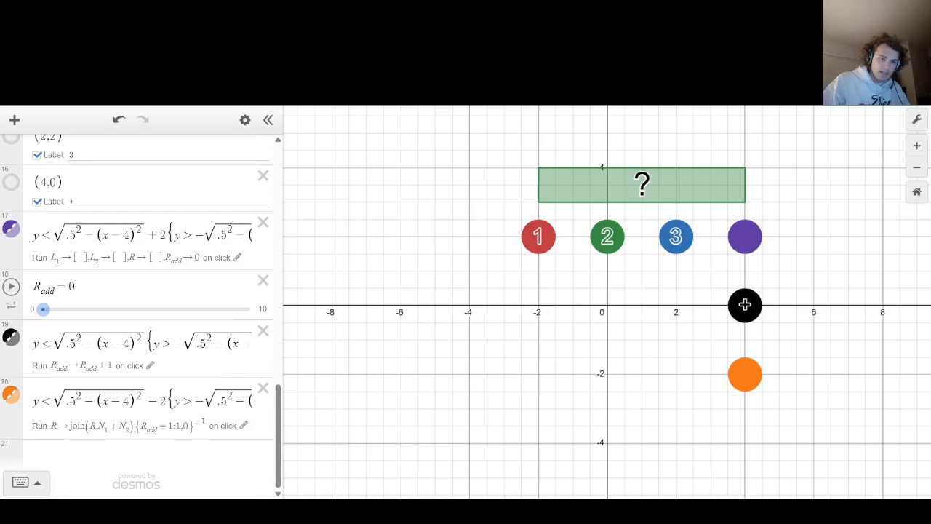
# Move the orange circle down by changing the vertical offset to −4 in both parts of its inequality.
pyautogui.doubleClick(163, 401)
pyautogui.write('4')
pyautogui.moveTo(166, 401); pyautogui.dragTo(361, 404)
pyautogui.click(237, 400)
pyautogui.doubleClick(237, 400)
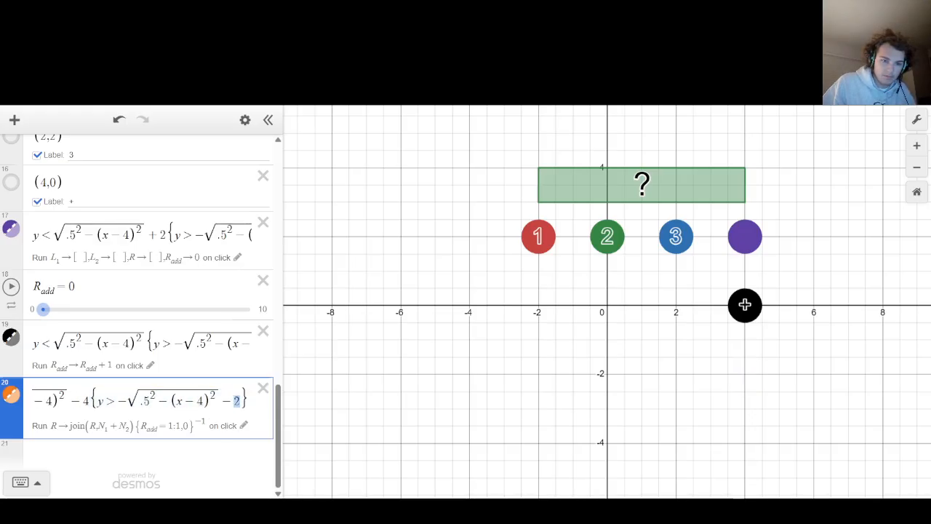
pyautogui.write('4')
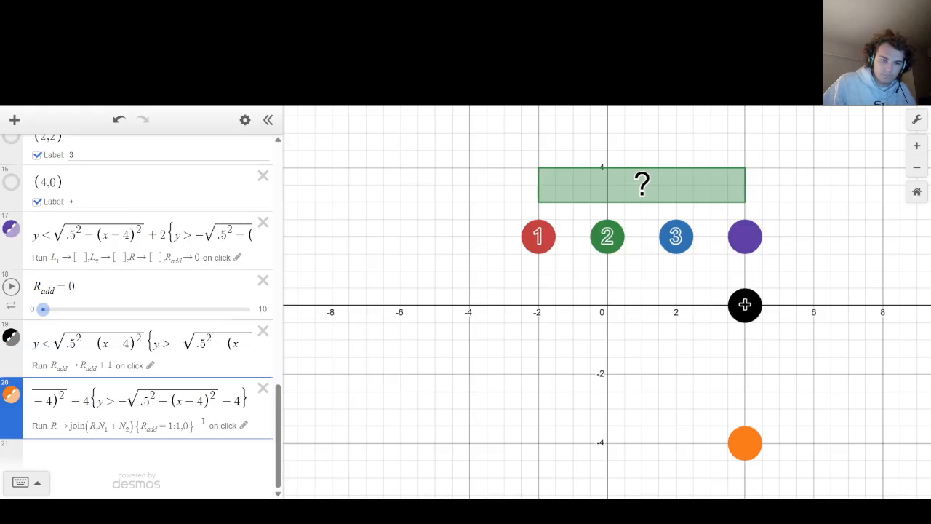
# Duplicate the black plus circle's inequality into a new expression directly below it.
pyautogui.press('Up')
pyautogui.hotkey('ctrl', 'a')
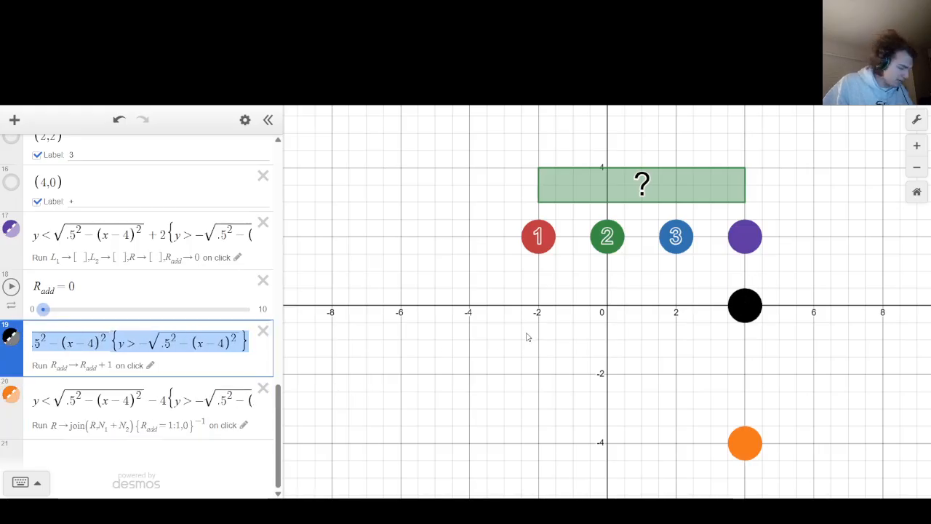
pyautogui.hotkey('ctrl', 'c')
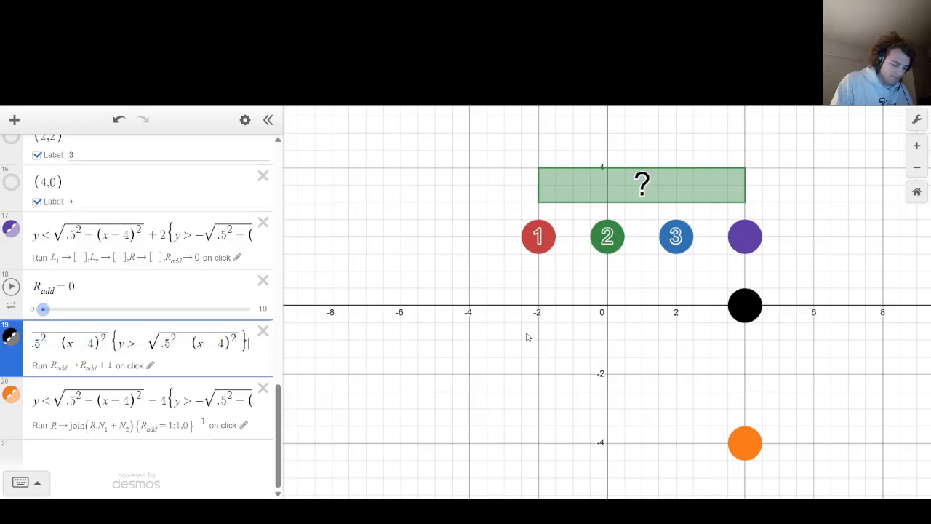
pyautogui.press('Return')
pyautogui.hotkey('ctrl', 'v')
pyautogui.click(530, 337)
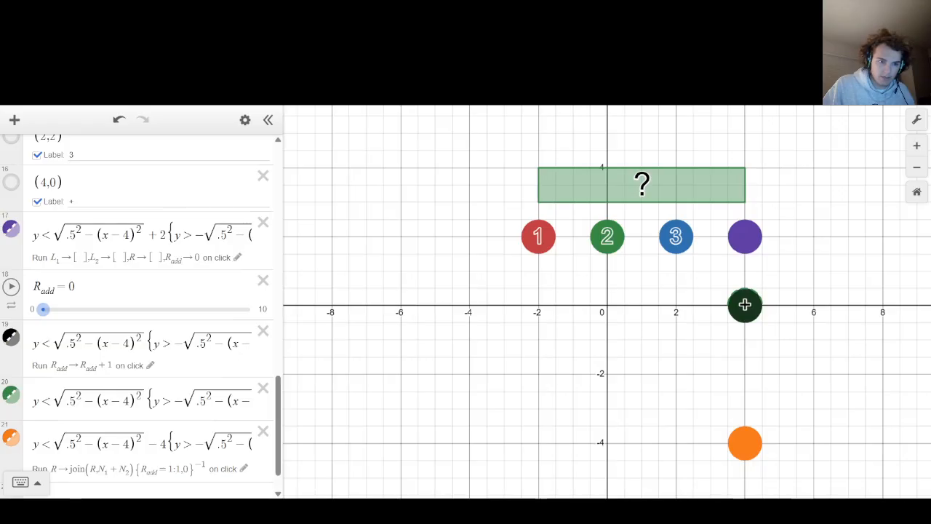
# Append −2 to both the upper bound and the restriction of the duplicated circle's inequality.
pyautogui.click(745, 304)
pyautogui.click(148, 399)
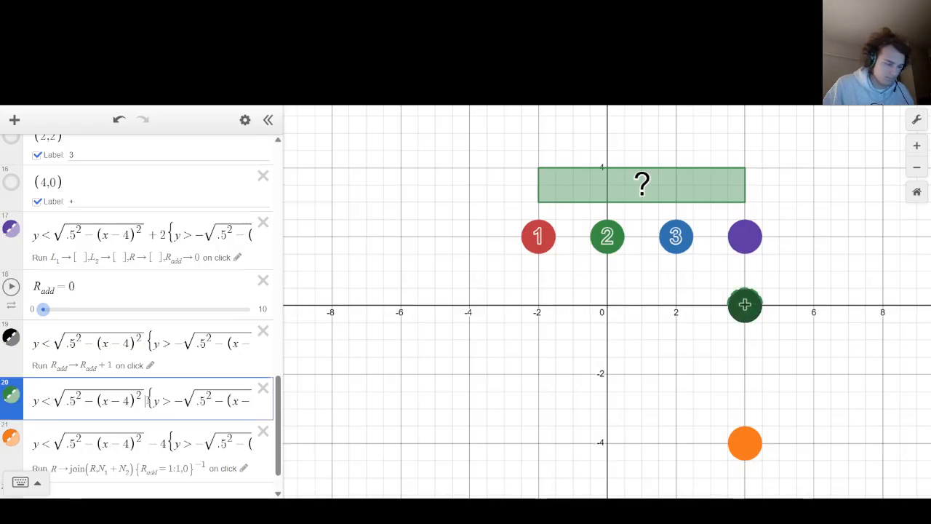
pyautogui.write('-2')
pyautogui.press('Right')
pyautogui.press('Right')
pyautogui.press('Right')
pyautogui.press('Right')
pyautogui.press('Right')
pyautogui.press('Right')
pyautogui.press('Right')
pyautogui.press('Right')
pyautogui.press('Right')
pyautogui.press('Right')
pyautogui.press('Right')
pyautogui.press('Right')
pyautogui.press('Right')
pyautogui.press('Right')
pyautogui.press('Right')
pyautogui.press('Right')
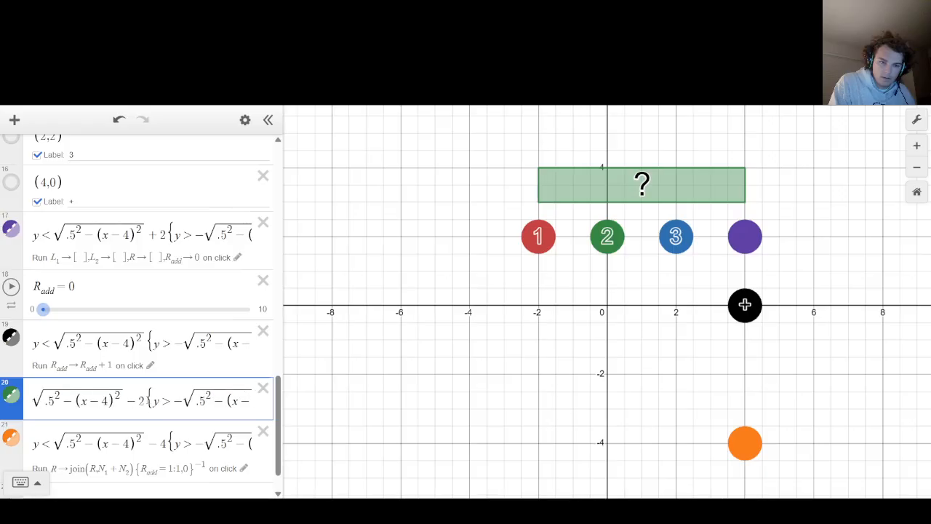
pyautogui.write('-2')
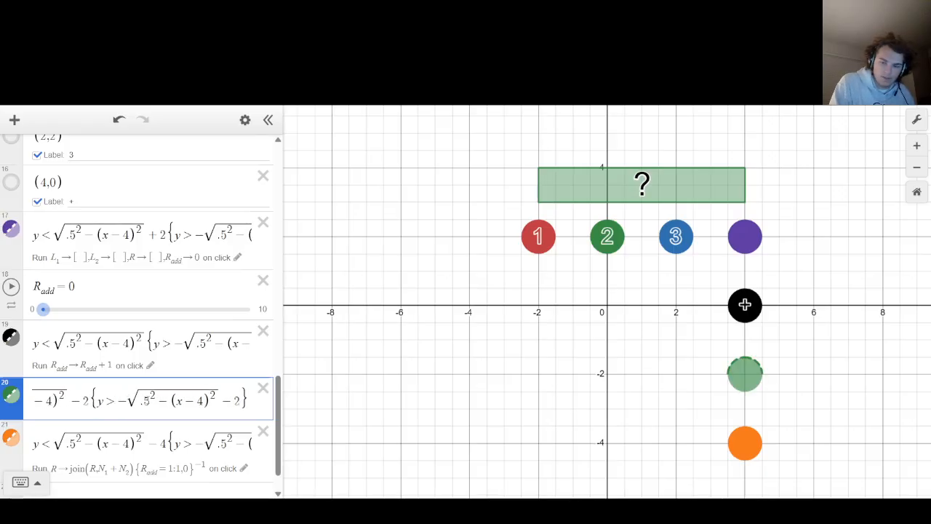
# Style the duplicated circle in black with a fill opacity of 1 and no outline.
pyautogui.click(11, 393)
pyautogui.click(142, 386)
pyautogui.moveTo(66, 432); pyautogui.dragTo(44, 431)
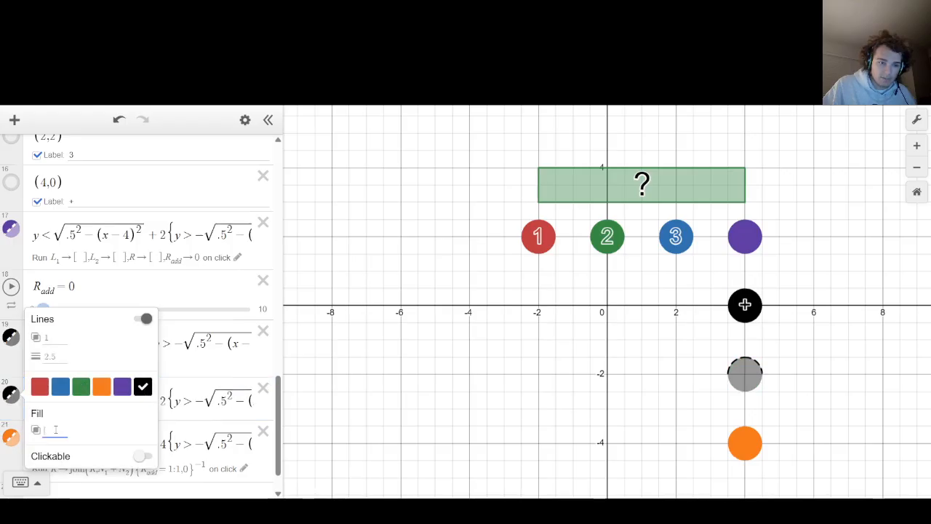
pyautogui.write('1')
pyautogui.click(145, 319)
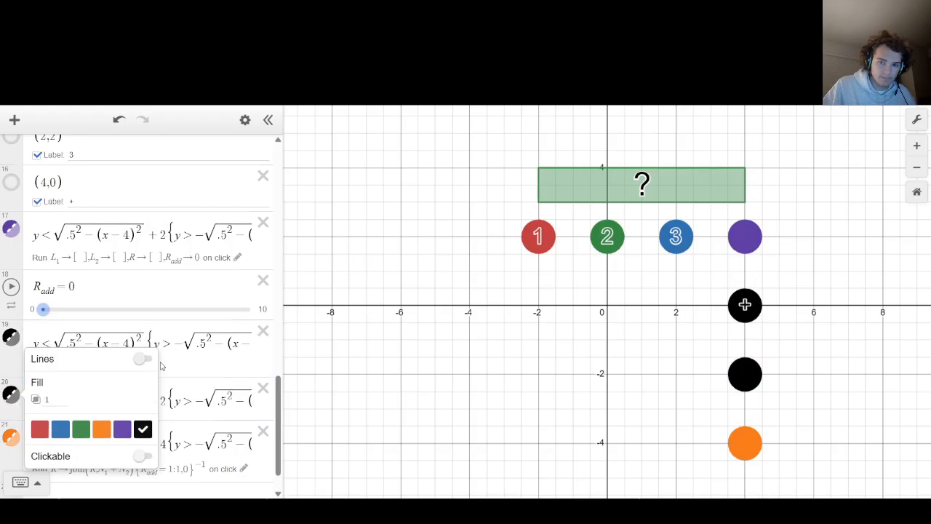
# Add a new point at (4,−2) directly after the (4,0) plus-label point in the expression list.
pyautogui.scroll(8, 195, 358)
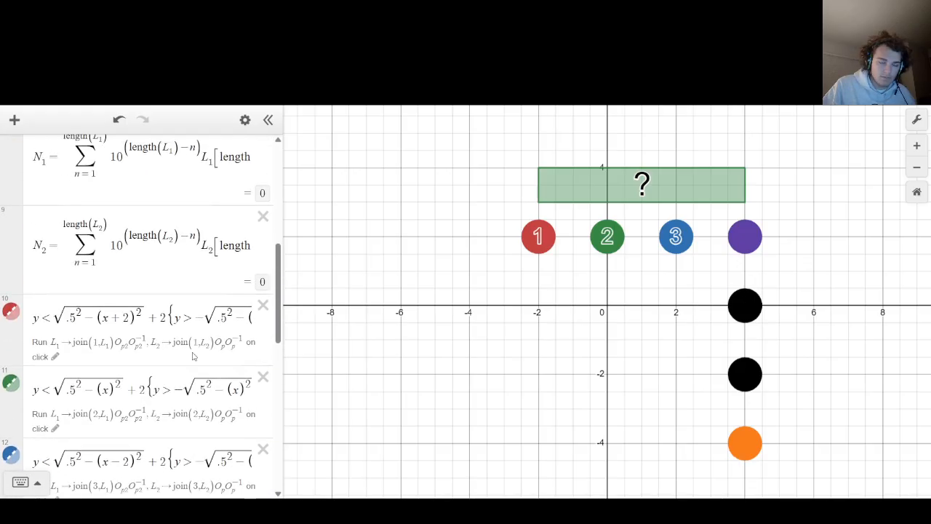
pyautogui.scroll(-4, 195, 357)
pyautogui.scroll(-1, 148, 313)
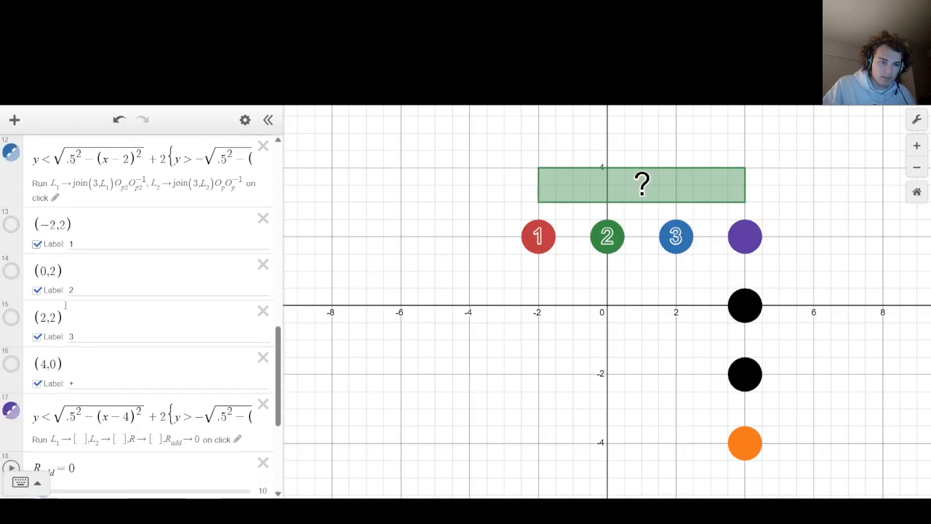
pyautogui.moveTo(65, 363); pyautogui.dragTo(33, 363)
pyautogui.hotkey('ctrl', 'c')
pyautogui.press('Right')
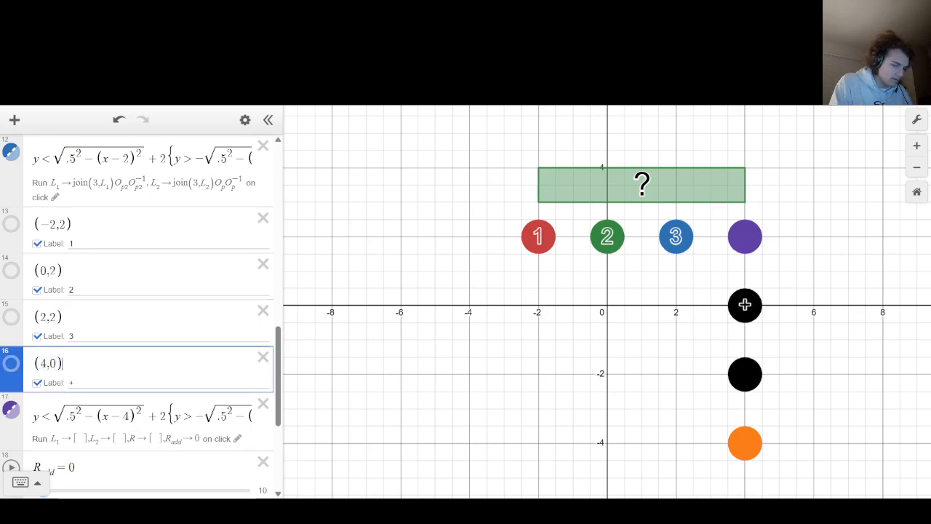
pyautogui.press('Return')
pyautogui.hotkey('ctrl', 'v')
pyautogui.press('Left')
pyautogui.press('Left')
pyautogui.press('Left')
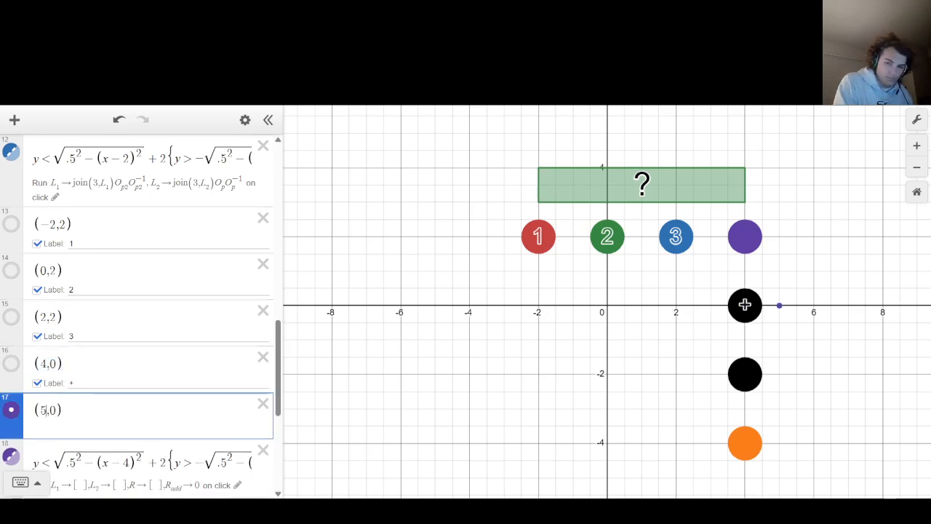
pyautogui.press('BackSpace')
pyautogui.write('4')
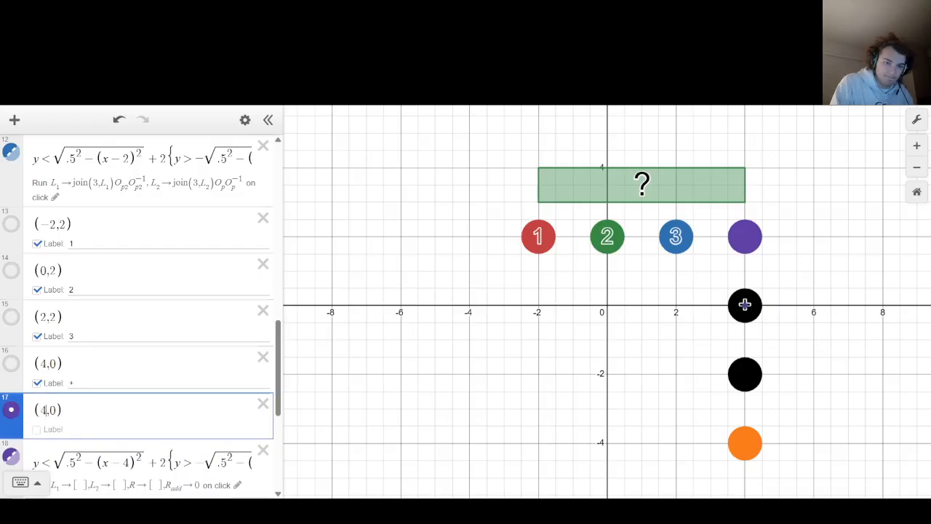
pyautogui.press('Right')
pyautogui.press('Right')
pyautogui.press('BackSpace')
pyautogui.write('-2')
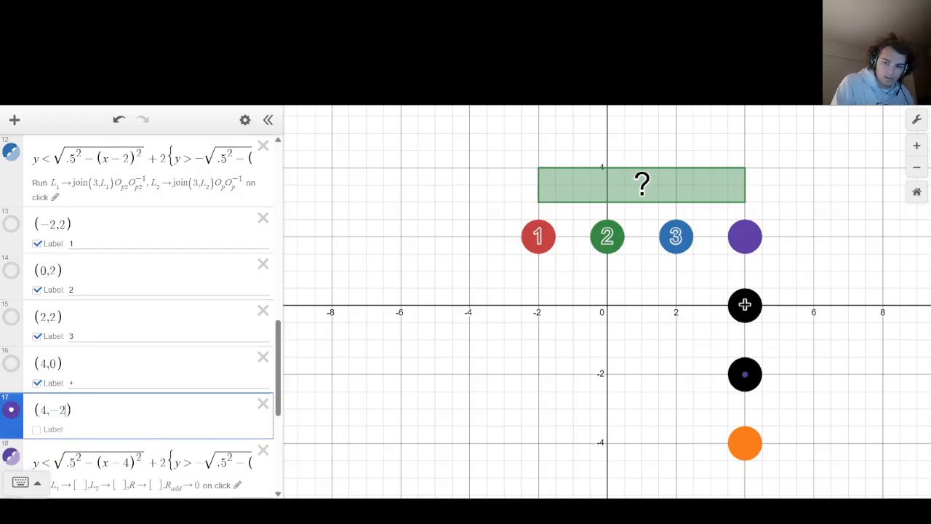
# Turn the (4,−2) point into an enlarged black label reading "-" with its point marker hidden.
pyautogui.click(11, 409)
pyautogui.click(142, 381)
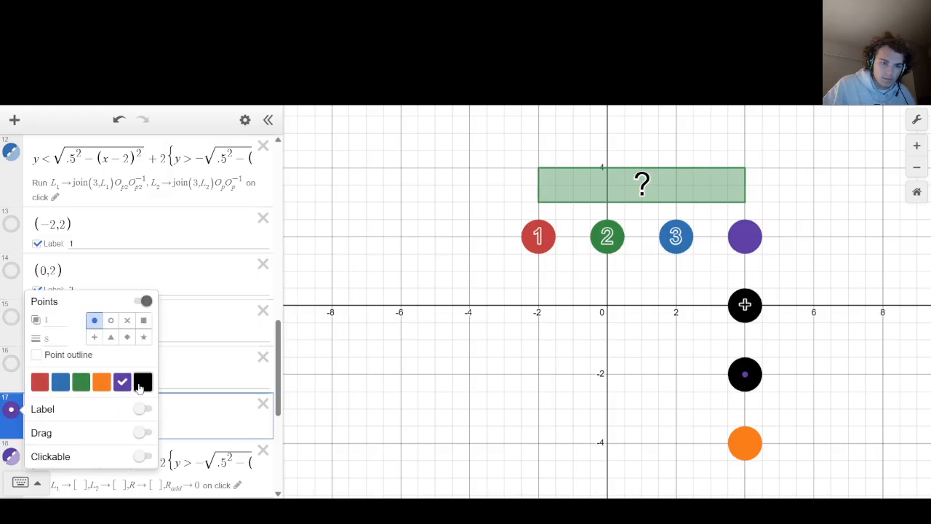
pyautogui.click(142, 408)
pyautogui.click(146, 244)
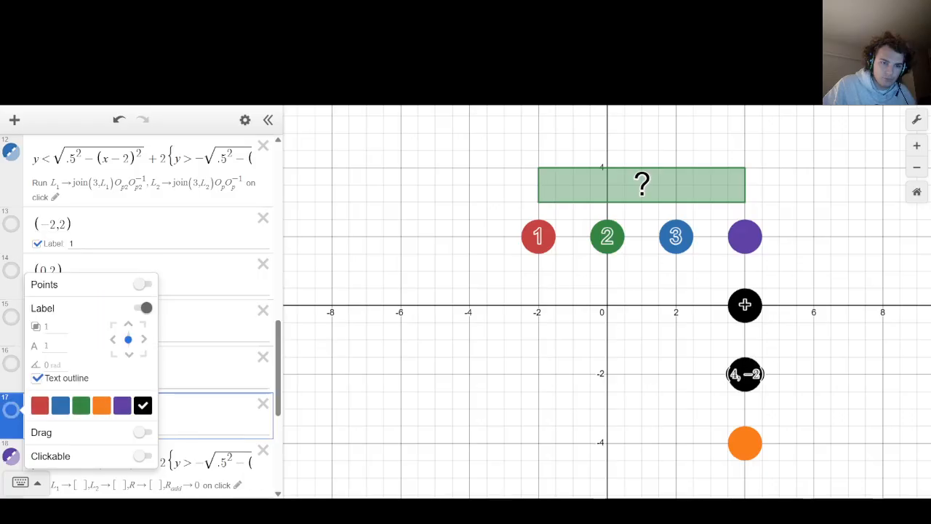
pyautogui.click(52, 346)
pyautogui.write('3')
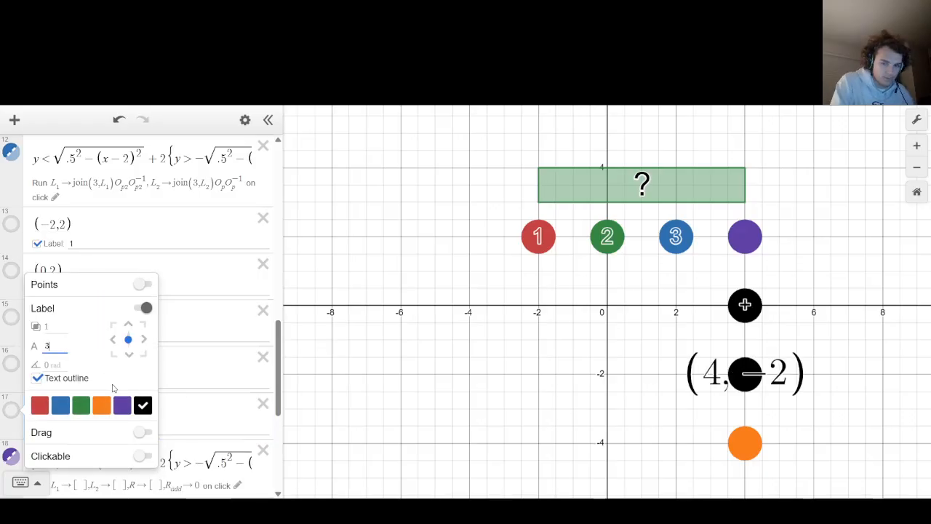
pyautogui.click(185, 432)
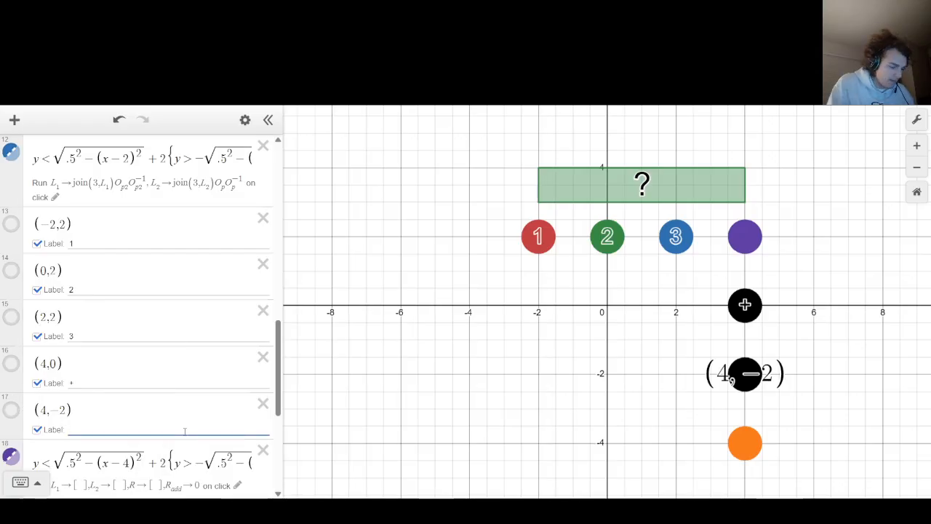
pyautogui.write('-')
pyautogui.click(524, 414)
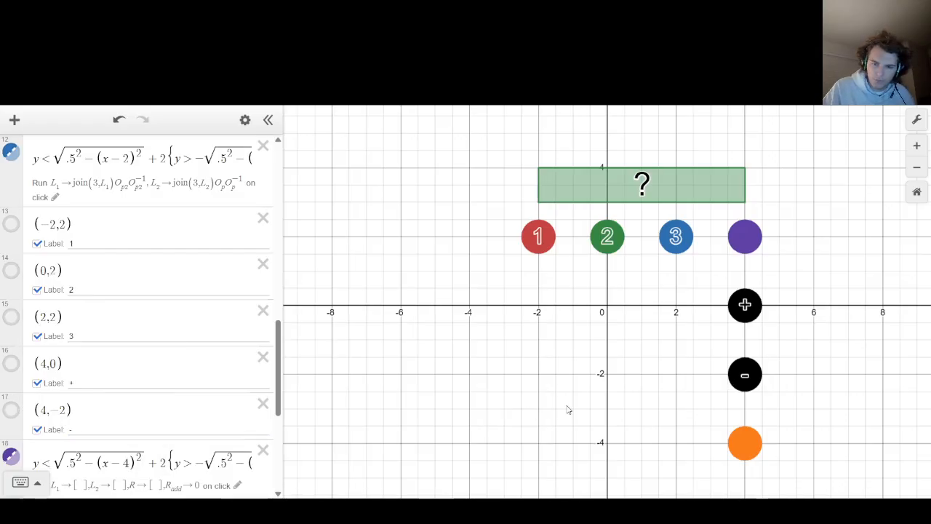
pyautogui.click(12, 411)
pyautogui.click(12, 410)
pyautogui.scroll(-4, 14, 415)
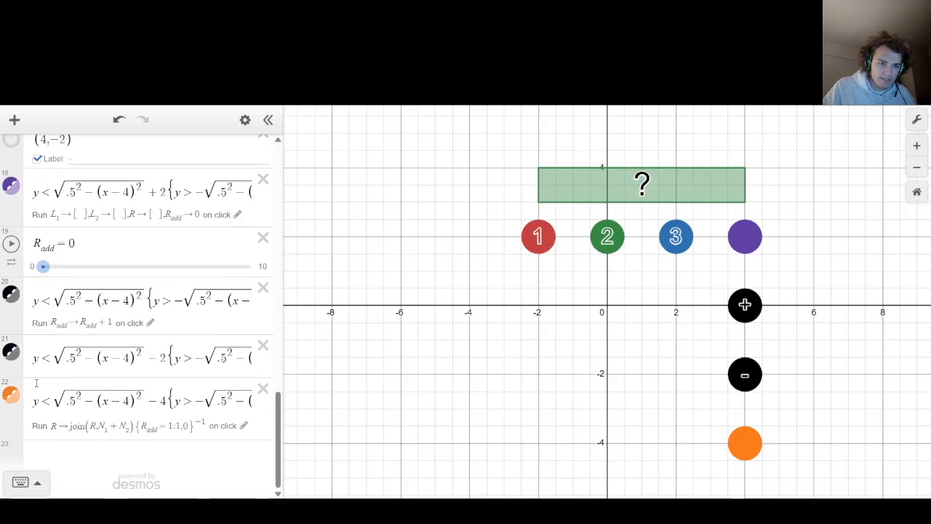
pyautogui.click(17, 356)
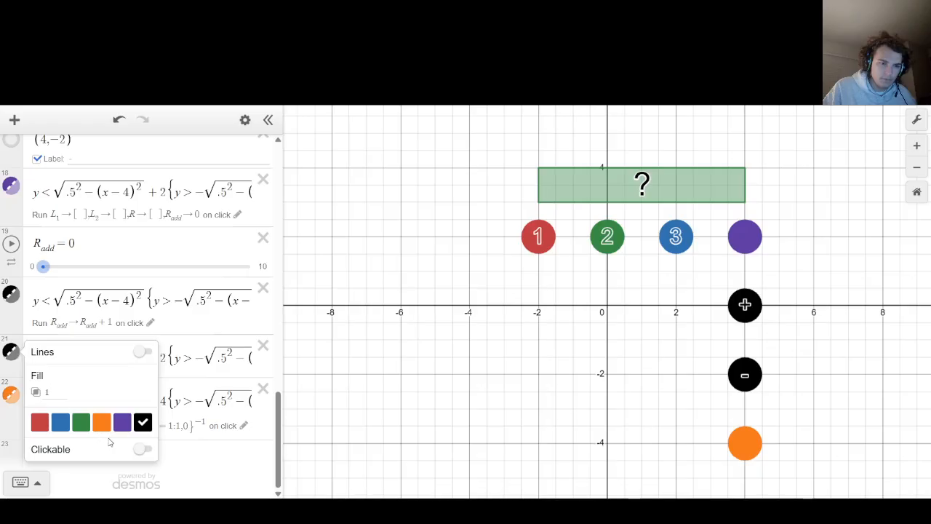
# Duplicate the R_add variable below itself and rename the copy so it reads R_subtract=0.
pyautogui.click(114, 247)
pyautogui.hotkey('ctrl', 'a')
pyautogui.press('Return')
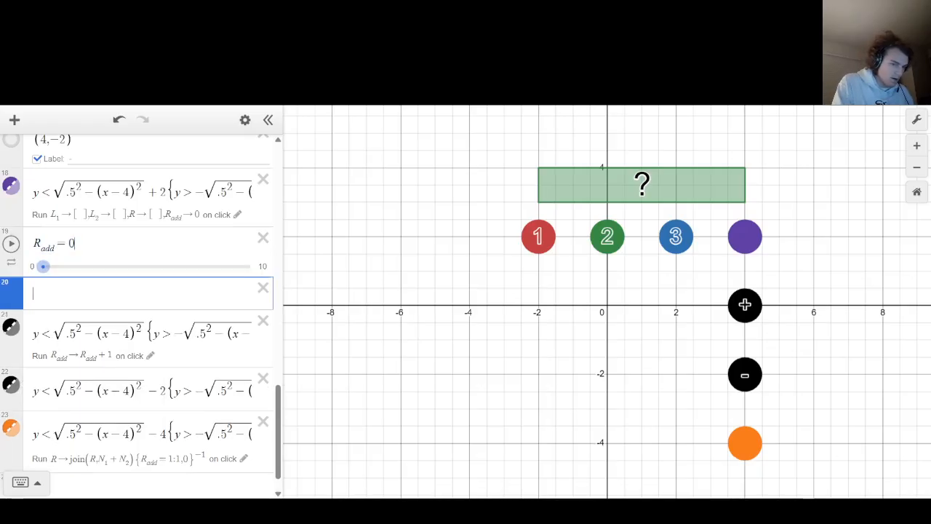
pyautogui.hotkey('ctrl', 'v')
pyautogui.press('BackSpace')
pyautogui.press('BackSpace')
pyautogui.press('BackSpace')
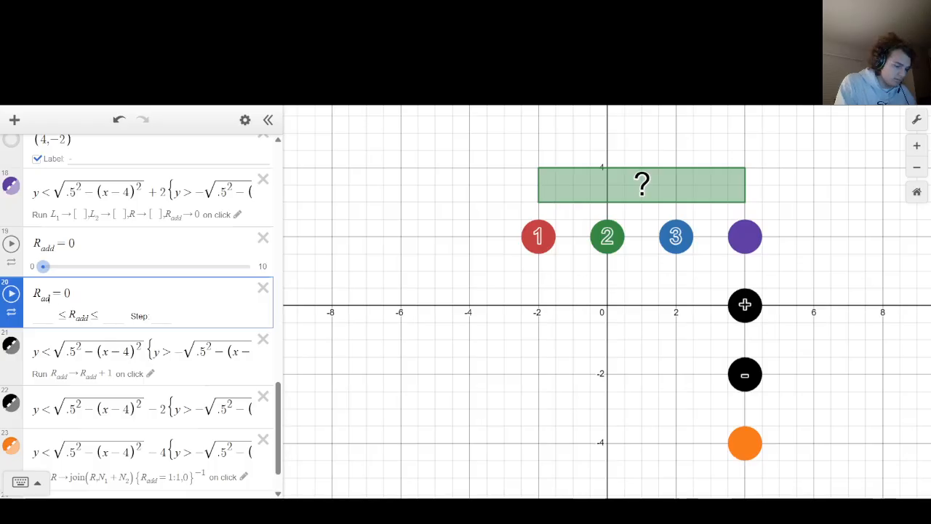
pyautogui.write('subtract')
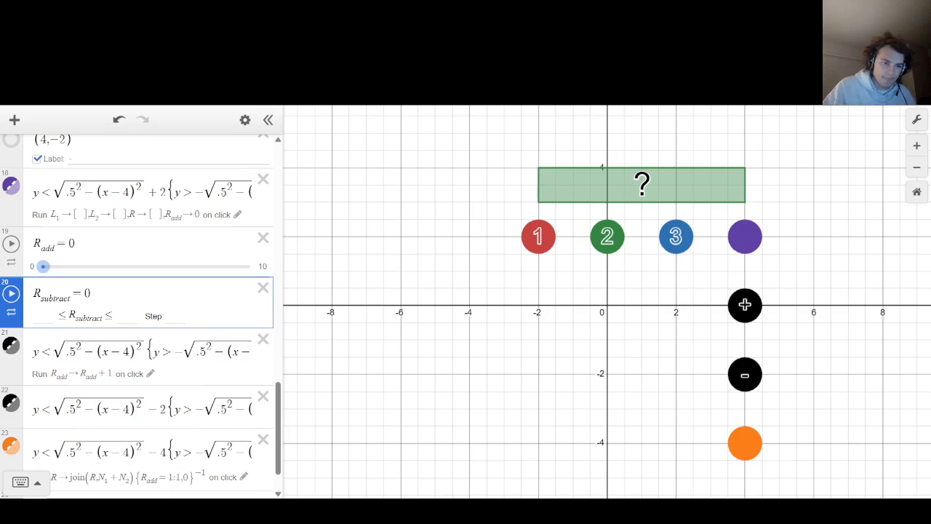
# Make the black minus circle clickable with the action R_subtract→R_subtract+1.
pyautogui.click(144, 411)
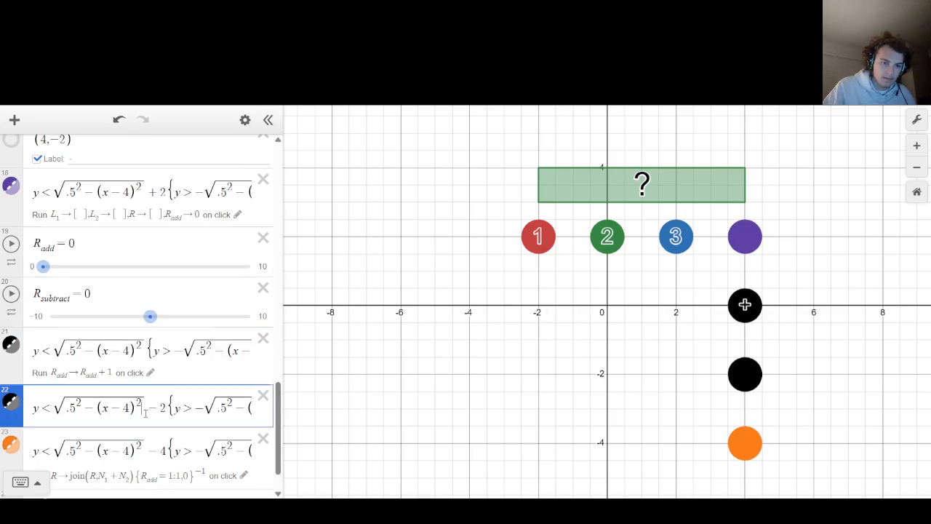
pyautogui.click(8, 407)
pyautogui.click(143, 455)
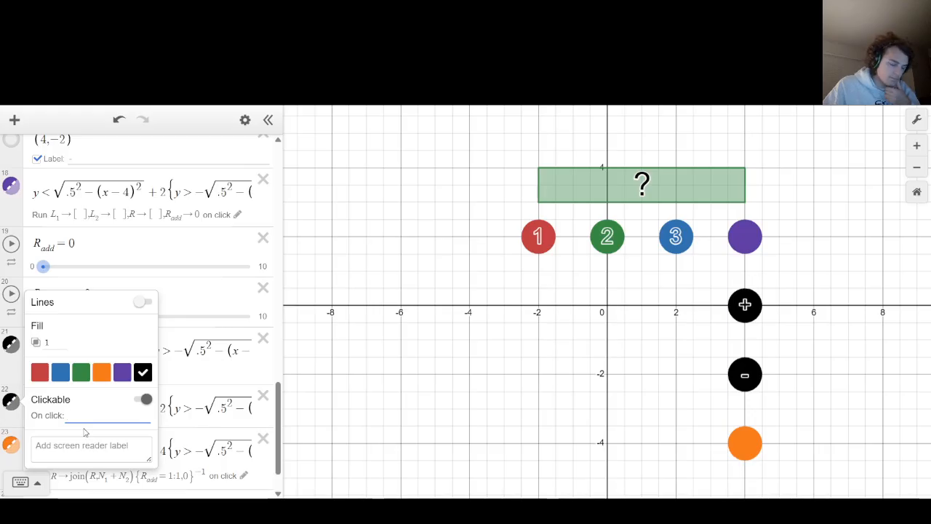
pyautogui.write('R_subtra')
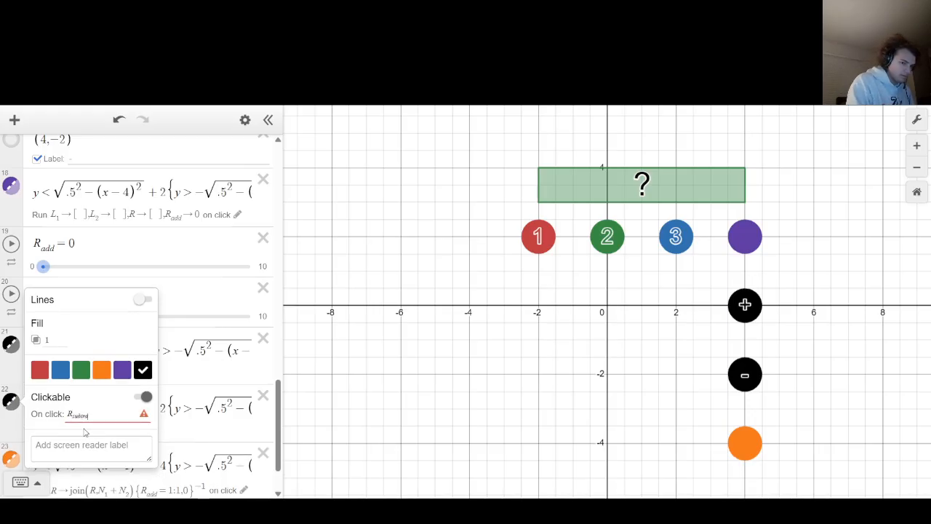
pyautogui.write('ct')
pyautogui.press('Right')
pyautogui.write('->R')
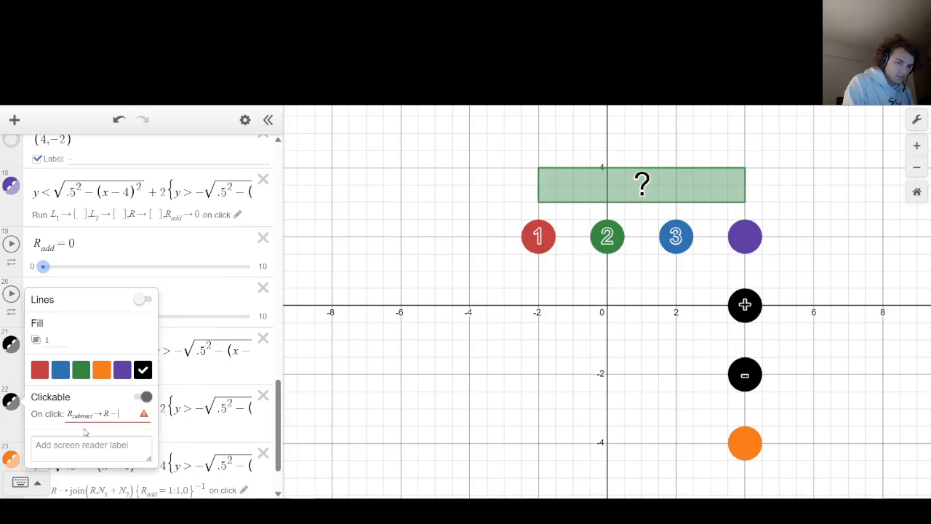
pyautogui.press('BackSpace')
pyautogui.write('_subtract+1')
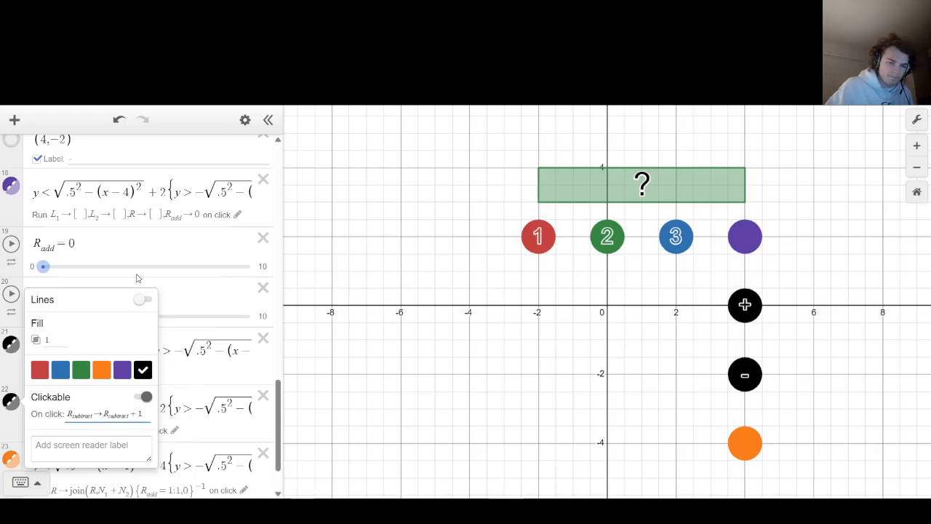
# Extend the purple reset circle's click action after R_add→0 with a further assignment, R_subtract→R−subtract.
pyautogui.moveTo(162, 266); pyautogui.dragTo(38, 268)
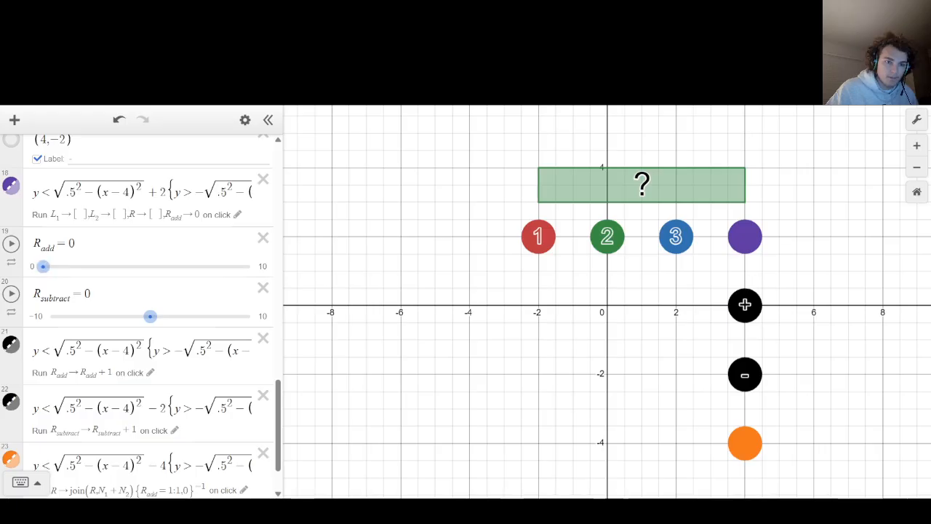
pyautogui.click(236, 215)
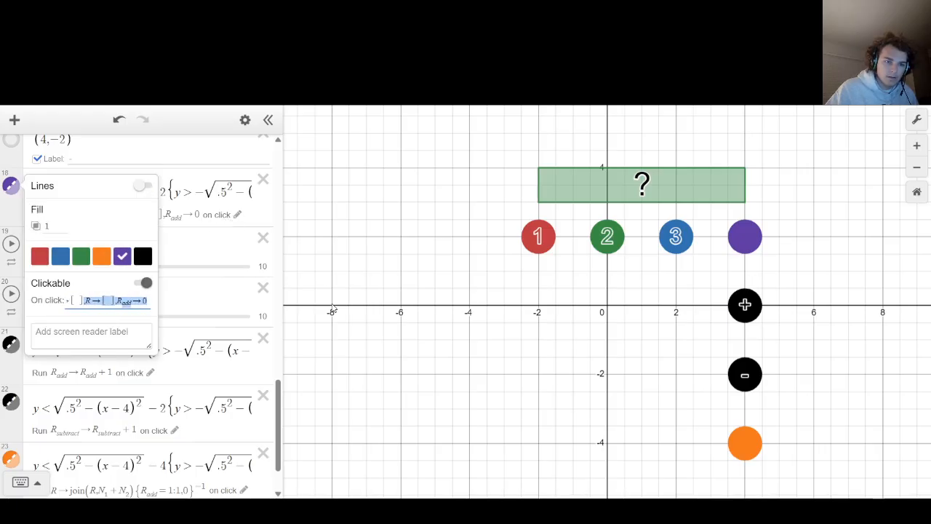
pyautogui.click(144, 300)
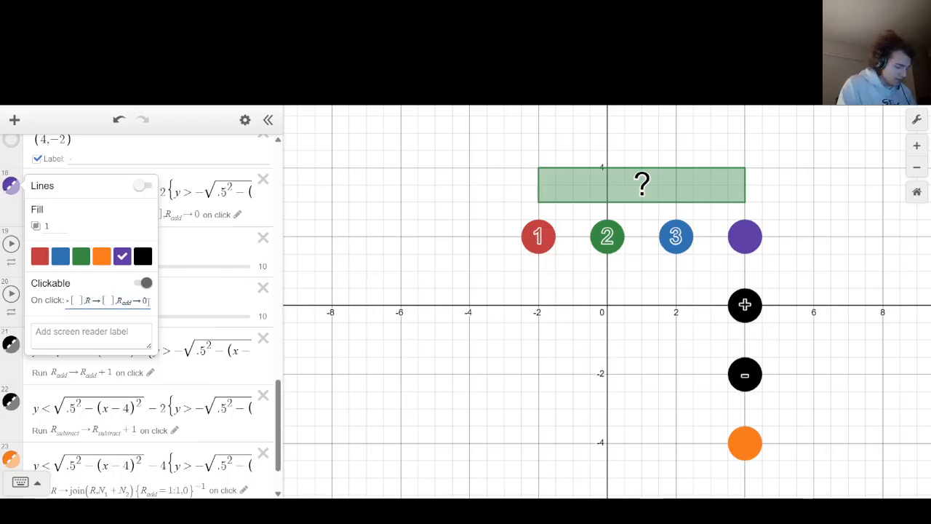
pyautogui.write(',R_subtrac')
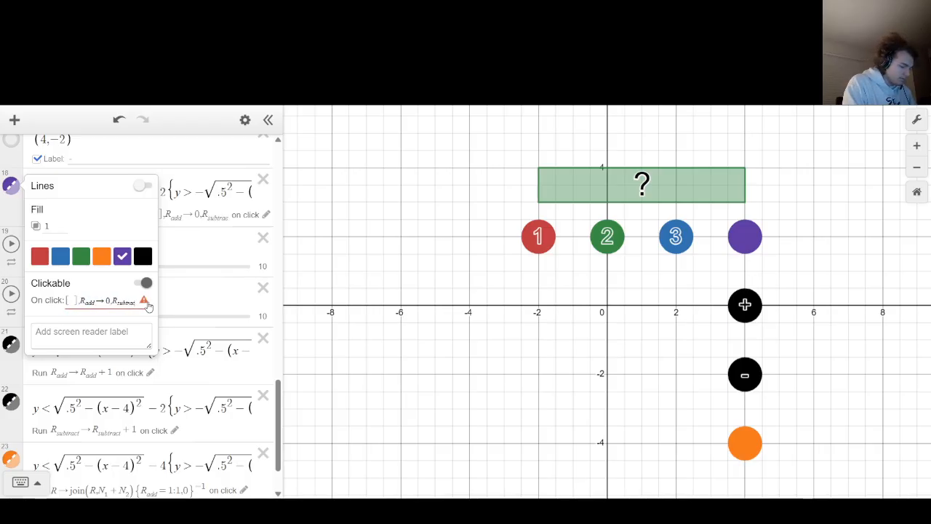
pyautogui.write('t')
pyautogui.write('->R-subtr')
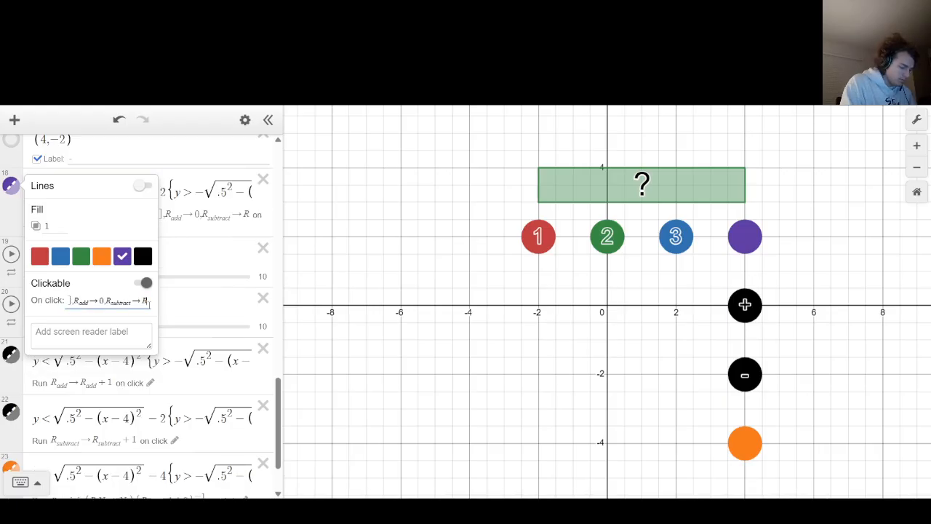
pyautogui.write('act')
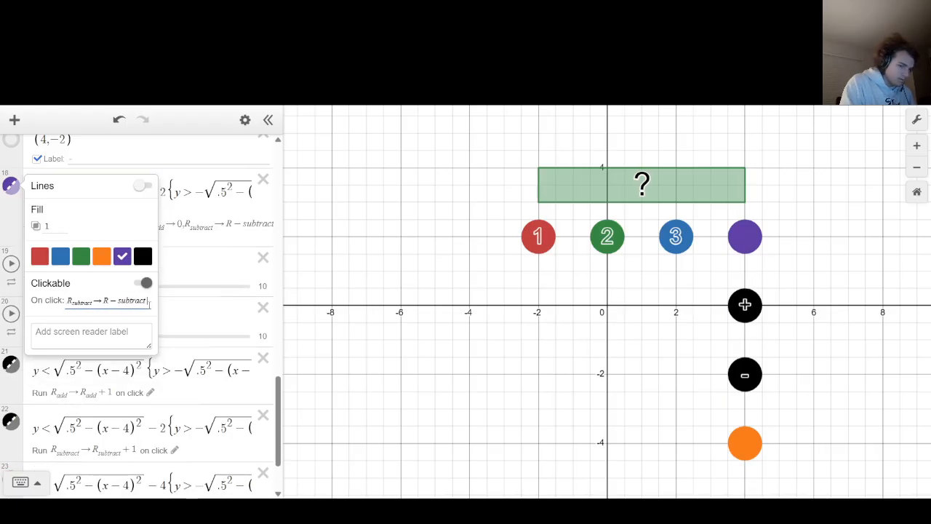
# Complete the purple circle's click action with the update R_subtract → R_subtract + 1.
pyautogui.press('BackSpace')
pyautogui.press('BackSpace')
pyautogui.press('BackSpace')
pyautogui.press('BackSpace')
pyautogui.press('BackSpace')
pyautogui.press('BackSpace')
pyautogui.press('BackSpace')
pyautogui.press('BackSpace')
pyautogui.press('BackSpace')
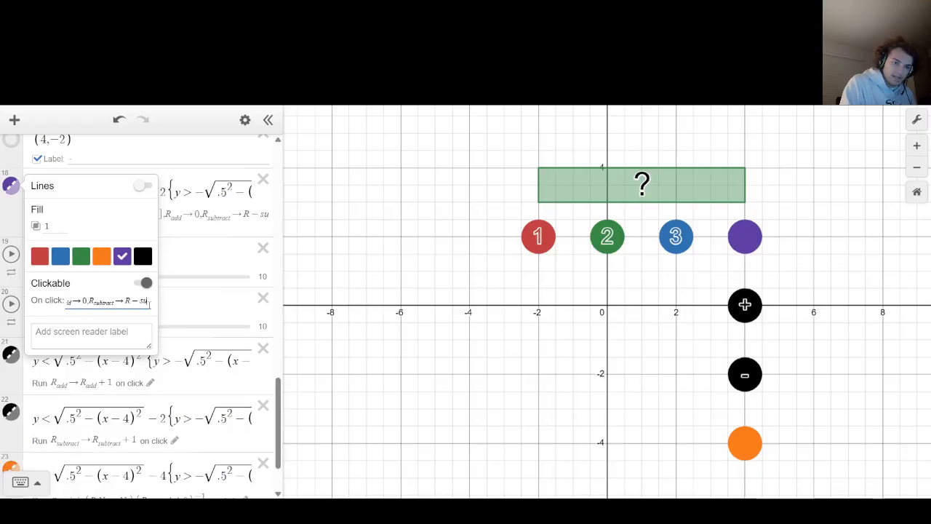
pyautogui.write('_subtract ')
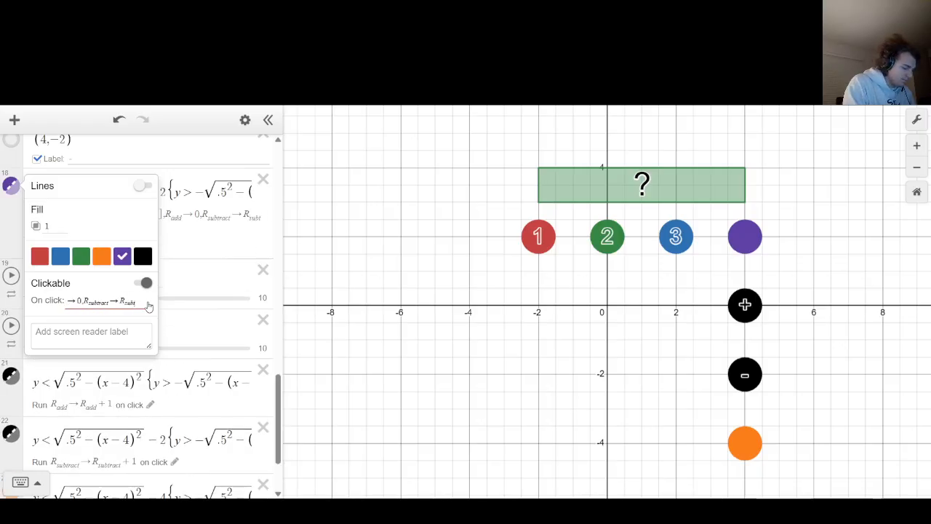
pyautogui.write('+ 1')
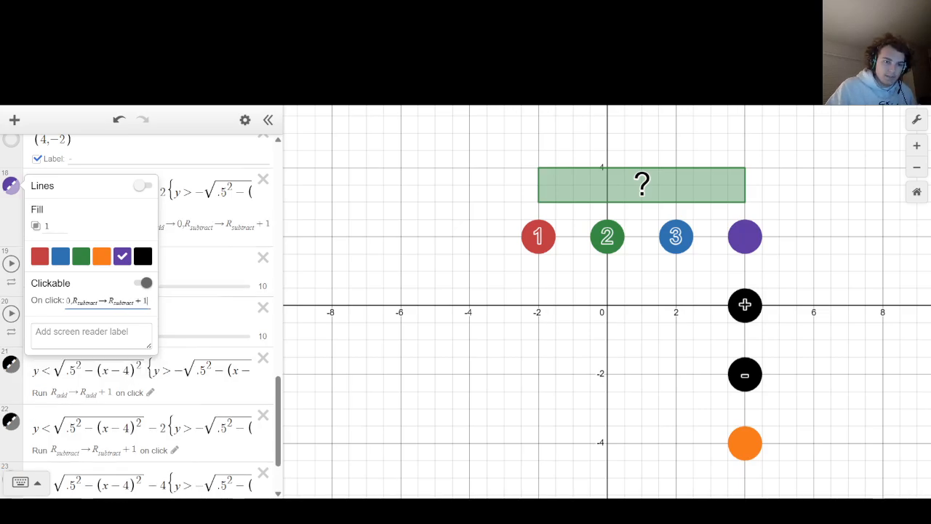
# Make the purple circle's click action reset R_subtract to 0.
pyautogui.moveTo(105, 298); pyautogui.dragTo(293, 312)
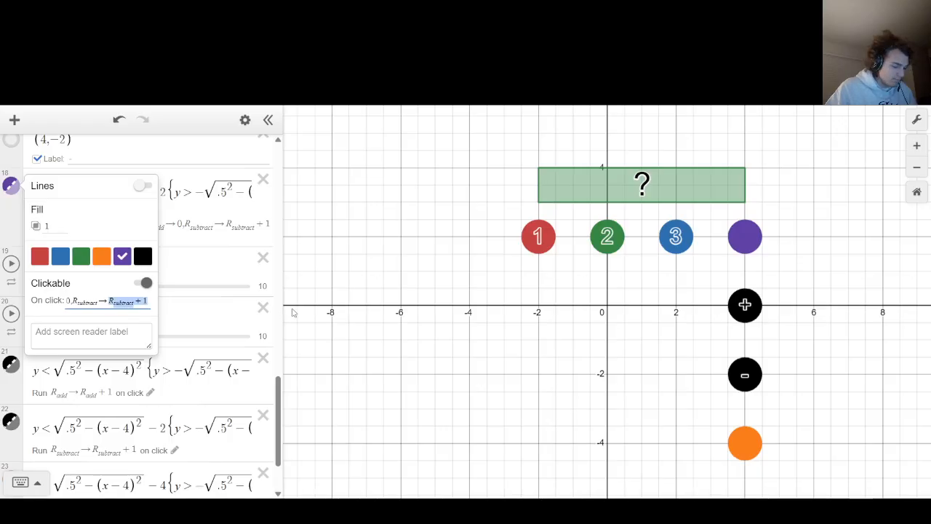
pyautogui.write('0')
pyautogui.click(323, 294)
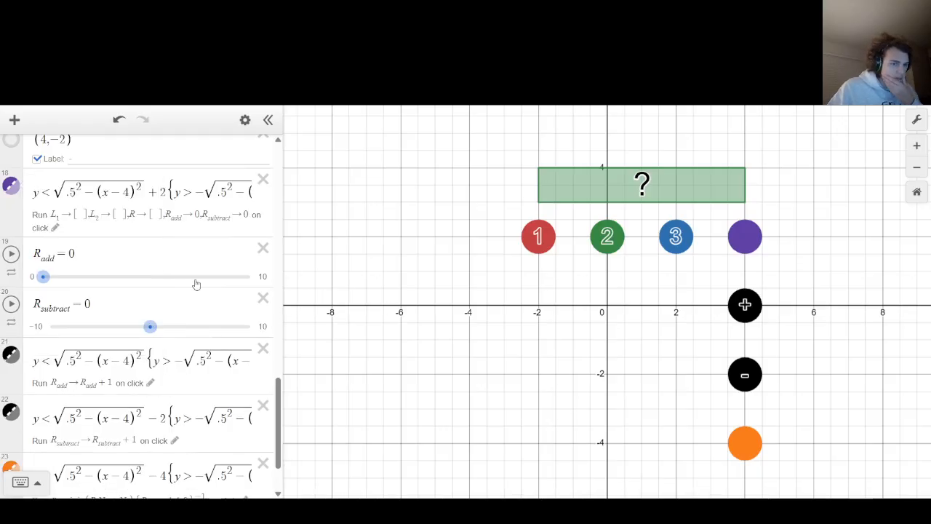
# Limit the R_subtract slider to the range 0 to 1 and set the R_add slider's upper limit to 1.
pyautogui.click(36, 327)
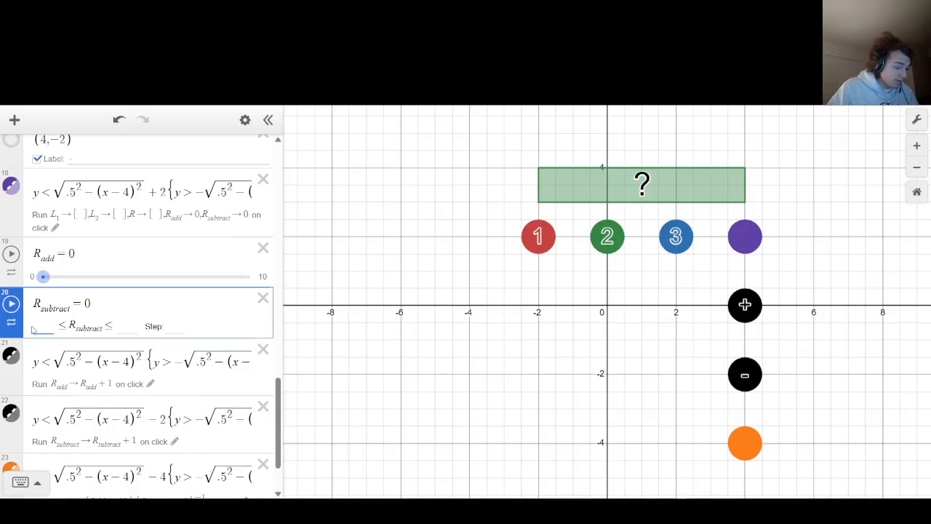
pyautogui.write('0')
pyautogui.press('Tab')
pyautogui.write('1')
pyautogui.click(329, 331)
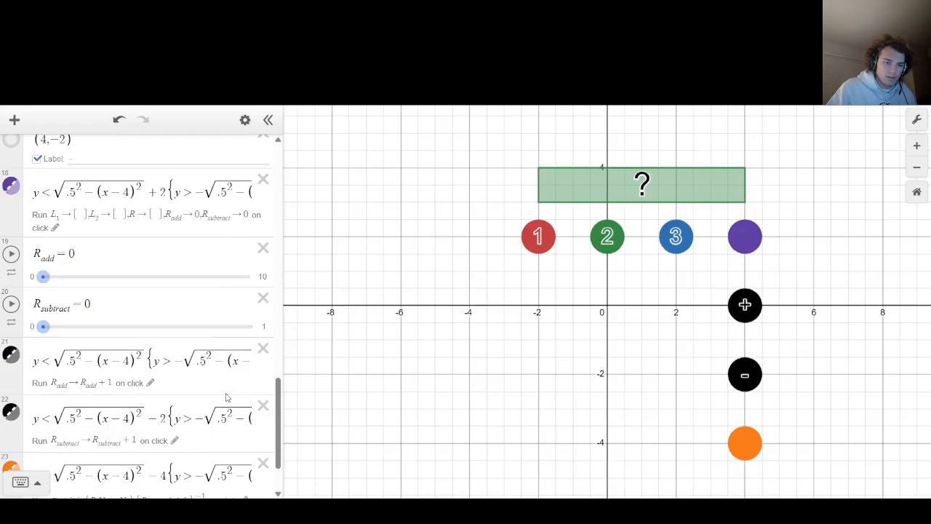
pyautogui.click(266, 276)
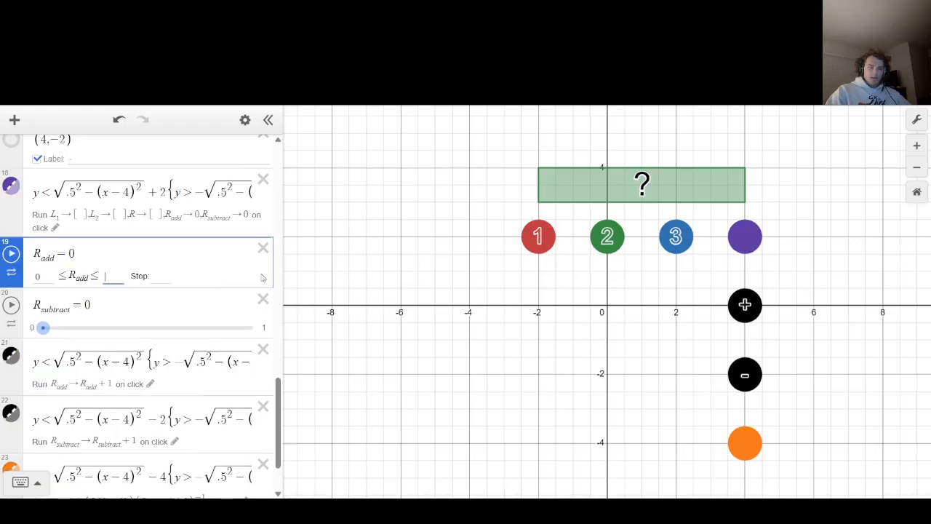
pyautogui.click(377, 291)
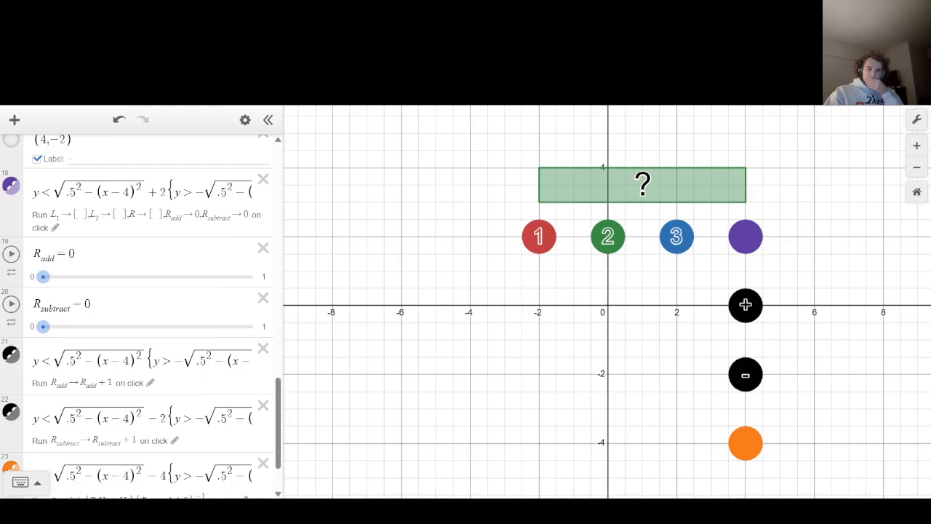
# Append a comma and a second copy of the existing update rule to the orange circle's click action.
pyautogui.scroll(-2, 141, 372)
pyautogui.click(242, 424)
pyautogui.hotkey('ctrl', 'c')
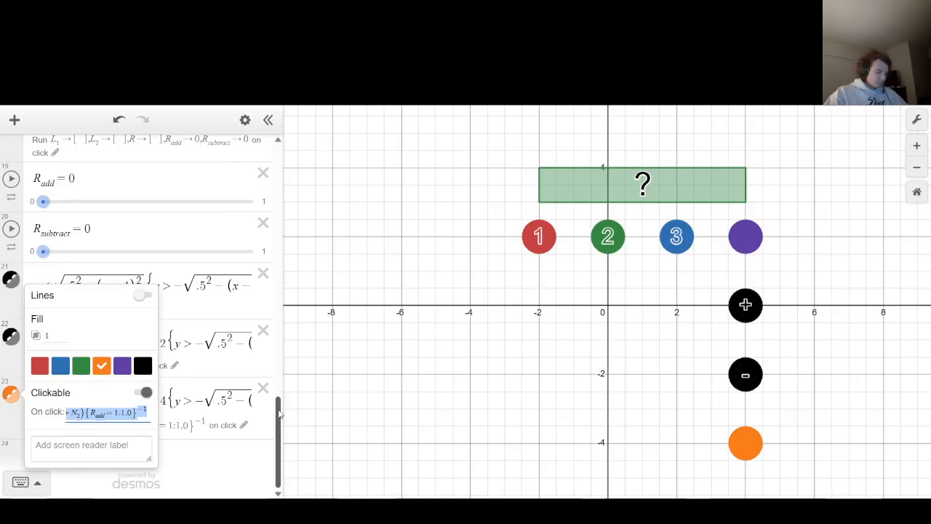
pyautogui.press('Right')
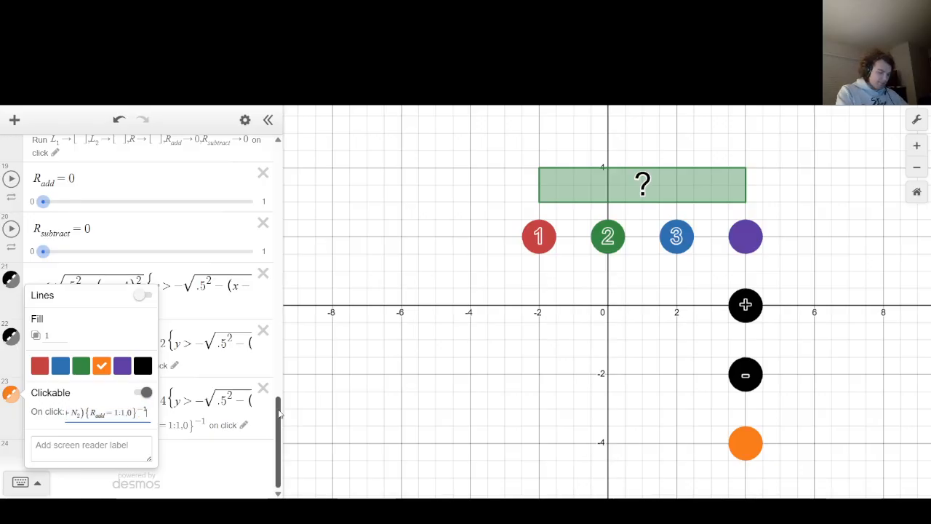
pyautogui.write(',')
pyautogui.hotkey('ctrl', 'v')
# Make the condition in the copied update rule test R_subtract instead of R_add.
pyautogui.press('Left')
pyautogui.press('Left')
pyautogui.press('Left')
pyautogui.press('Left')
pyautogui.press('Left')
pyautogui.press('Left')
pyautogui.press('Left')
pyautogui.press('Left')
pyautogui.press('Left')
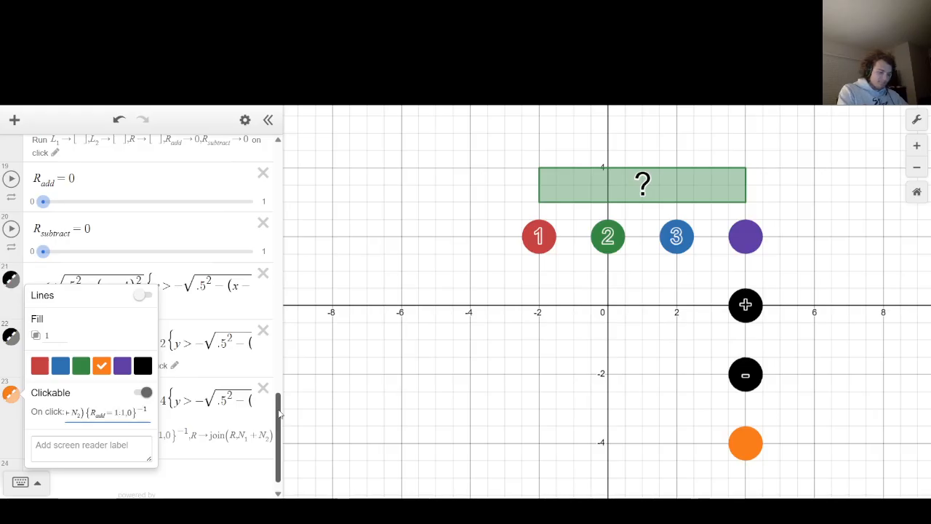
pyautogui.press('BackSpace')
pyautogui.press('BackSpace')
pyautogui.press('BackSpace')
pyautogui.write('subtract')
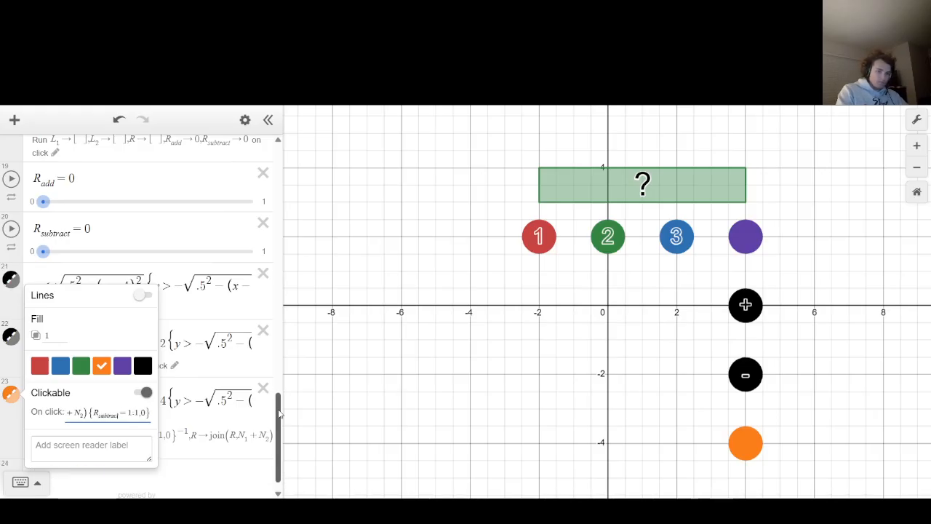
# Change the joined value in the orange circle's copied update rule to N_1 − N_2.
pyautogui.press('Left')
pyautogui.press('Left')
pyautogui.press('Left')
pyautogui.press('Left')
pyautogui.press('Left')
pyautogui.press('Left')
pyautogui.press('Left')
pyautogui.press('Left')
pyautogui.press('Left')
pyautogui.press('Left')
pyautogui.press('Left')
pyautogui.press('Left')
pyautogui.press('Left')
pyautogui.press('Left')
pyautogui.press('Left')
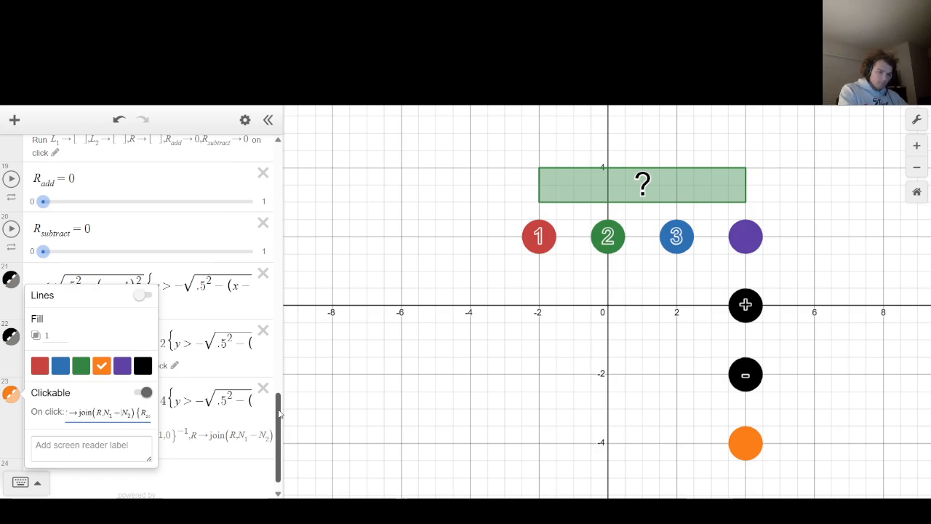
pyautogui.press('BackSpace')
pyautogui.write('-')
pyautogui.press('Left')
pyautogui.press('Left')
pyautogui.press('Left')
pyautogui.press('Left')
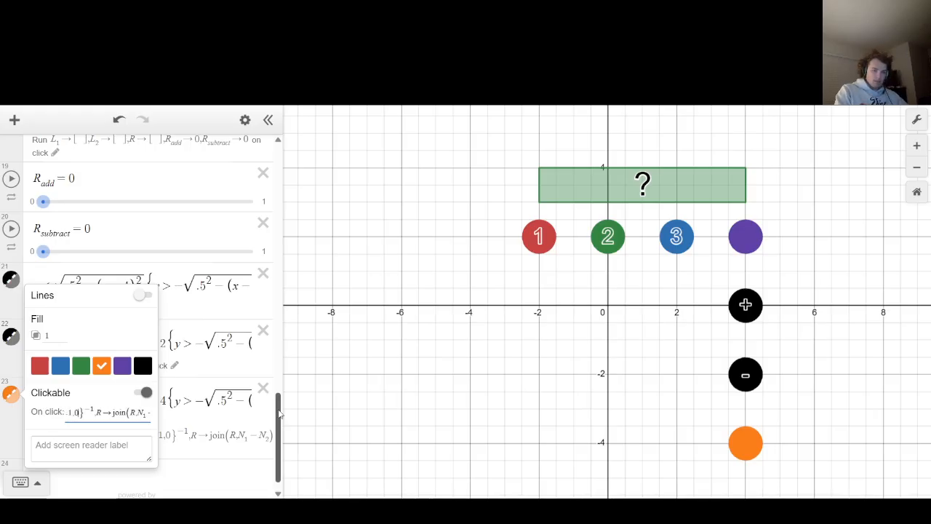
pyautogui.click(625, 385)
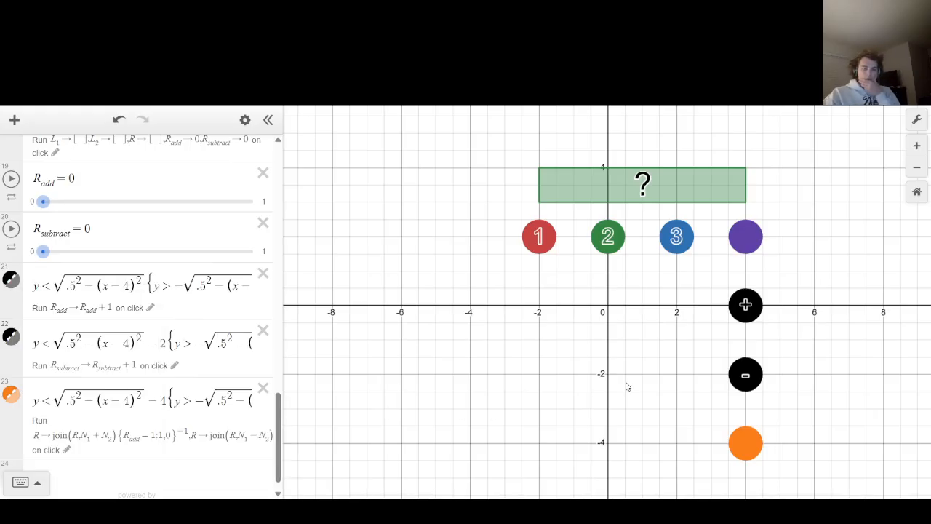
# Extend the O_p definition's condition so it reads {R_add + R_subtract = 1:1,0}.
pyautogui.scroll(3, 40, 344)
pyautogui.scroll(5, 40, 344)
pyautogui.scroll(6, 67, 320)
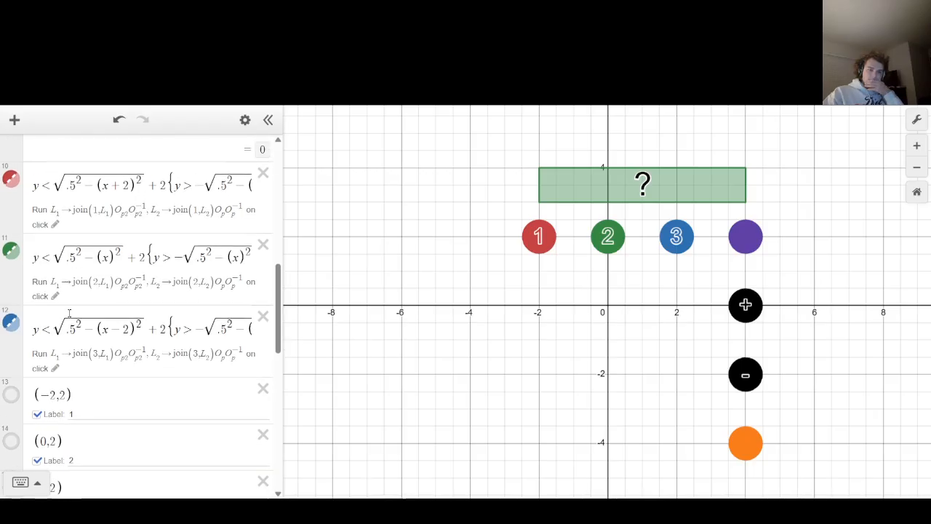
pyautogui.scroll(1, 78, 314)
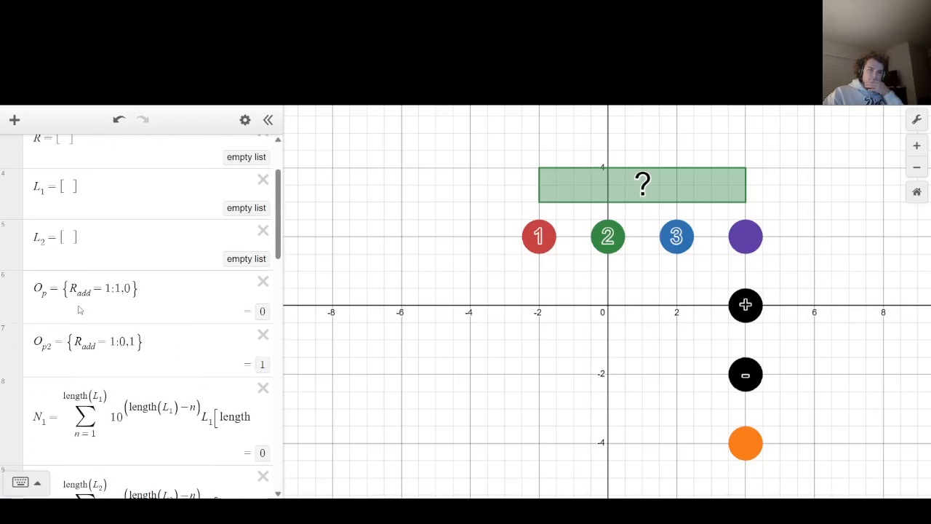
pyautogui.click(92, 297)
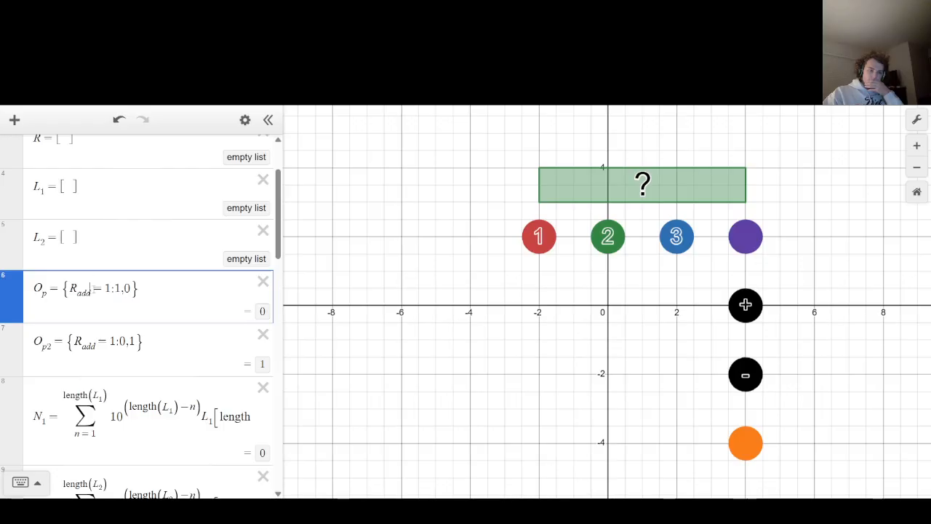
pyautogui.write('+ R ')
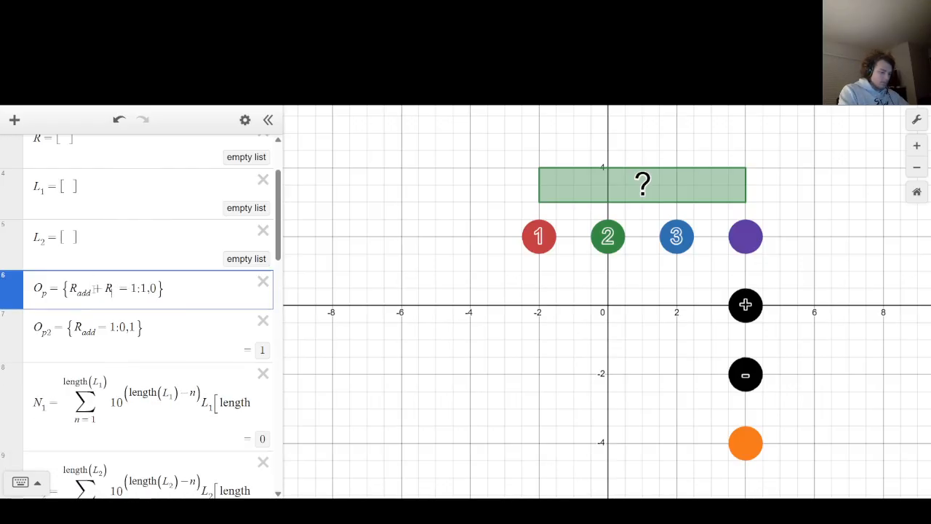
pyautogui.write('_subtract')
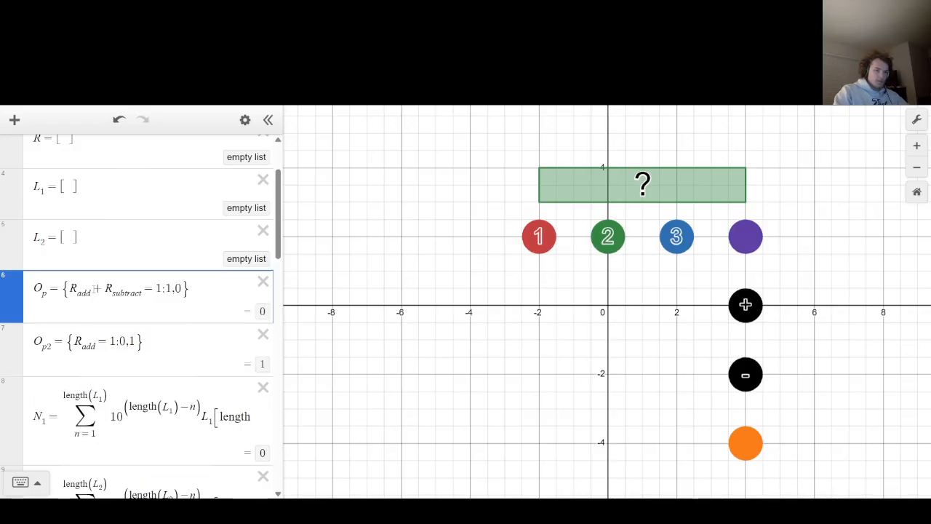
# Extend the O_p2 definition's condition so it reads {R_add + R_subtract = 1:0,1}.
pyautogui.press('Down')
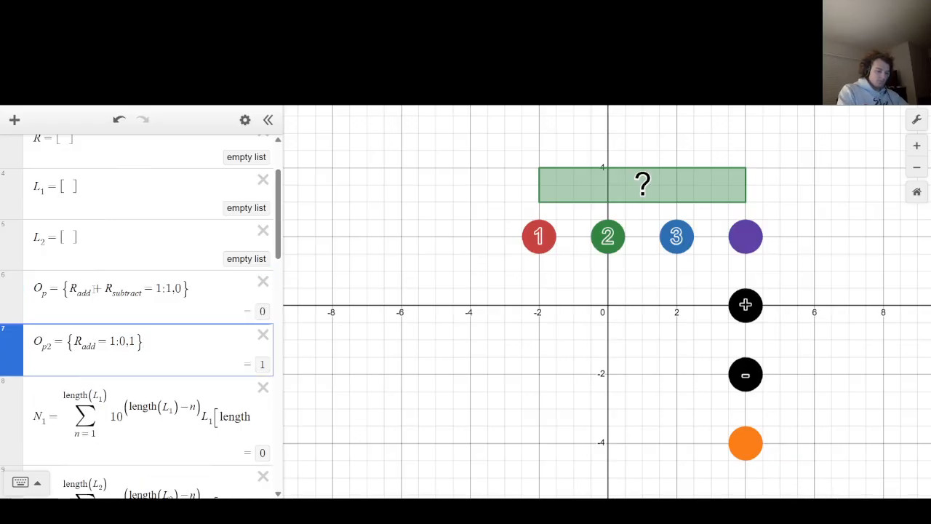
pyautogui.write('+ R_ ')
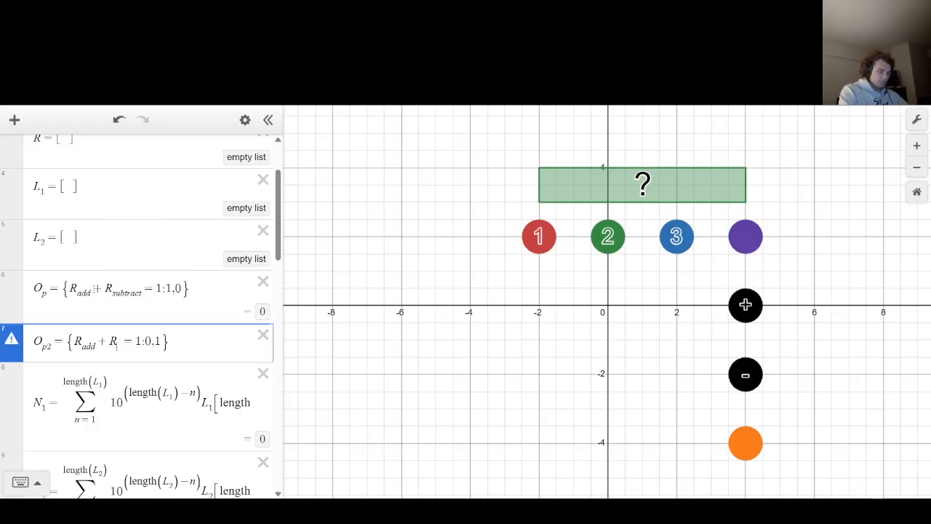
pyautogui.write('subtract')
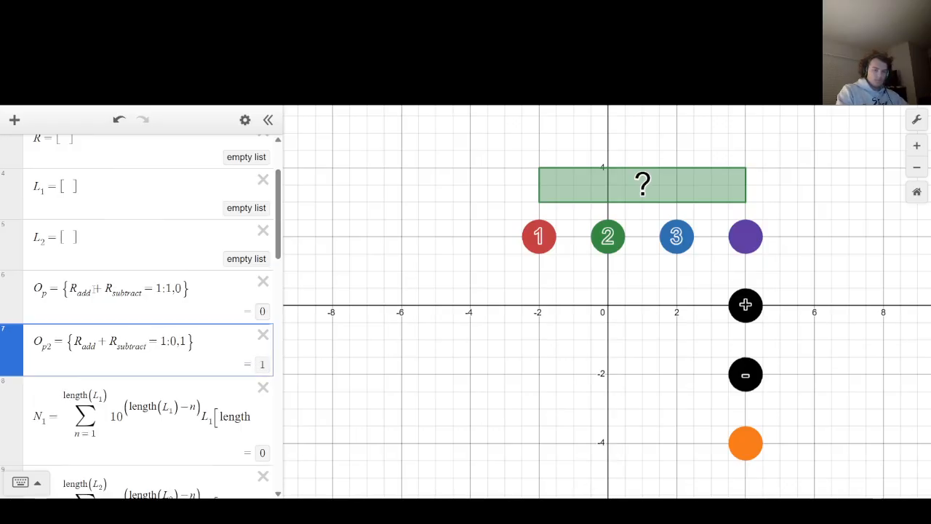
pyautogui.click(497, 294)
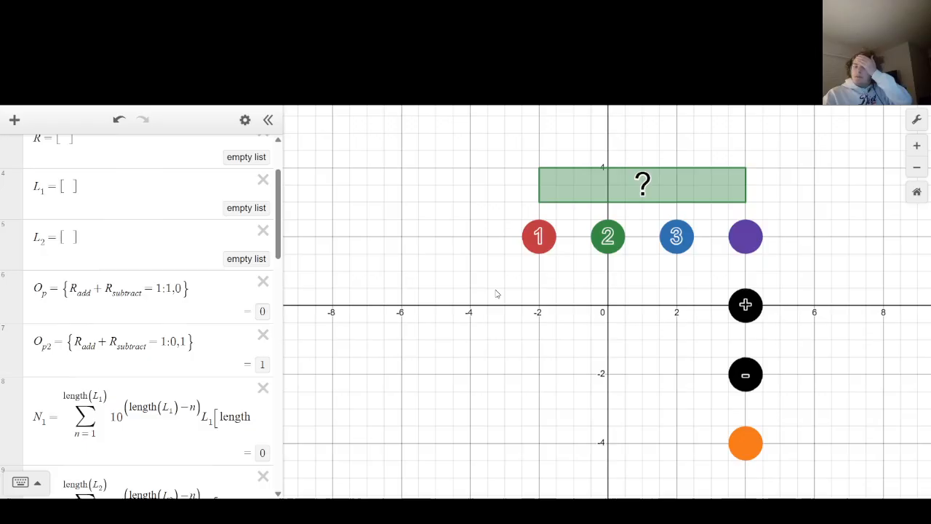
# Test the calculator on the graph by entering 12 minus 3 and triggering the orange circle.
pyautogui.click(538, 236)
pyautogui.click(606, 240)
pyautogui.scroll(-1, 152, 336)
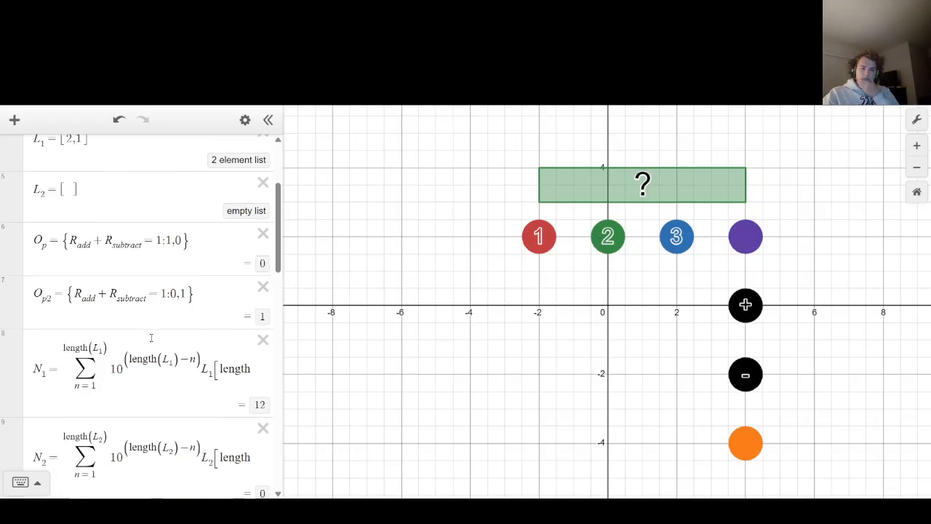
pyautogui.click(743, 375)
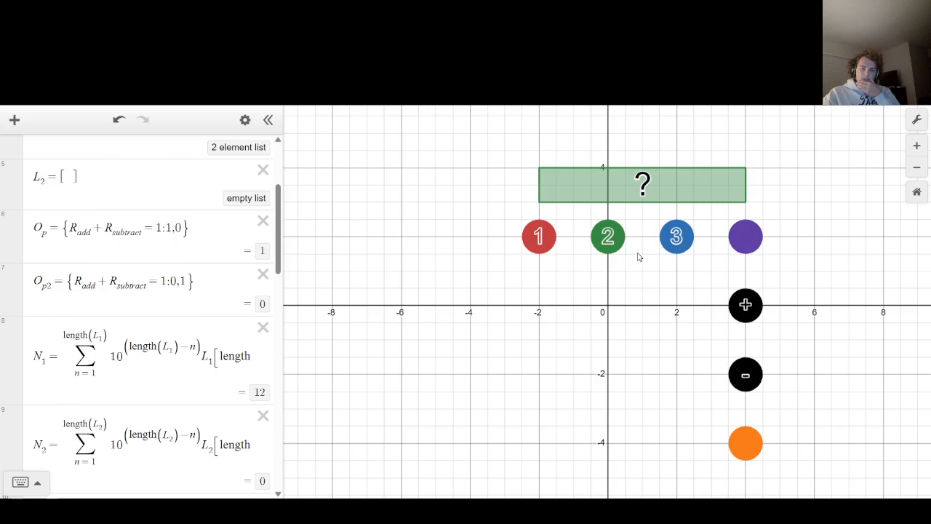
pyautogui.click(676, 243)
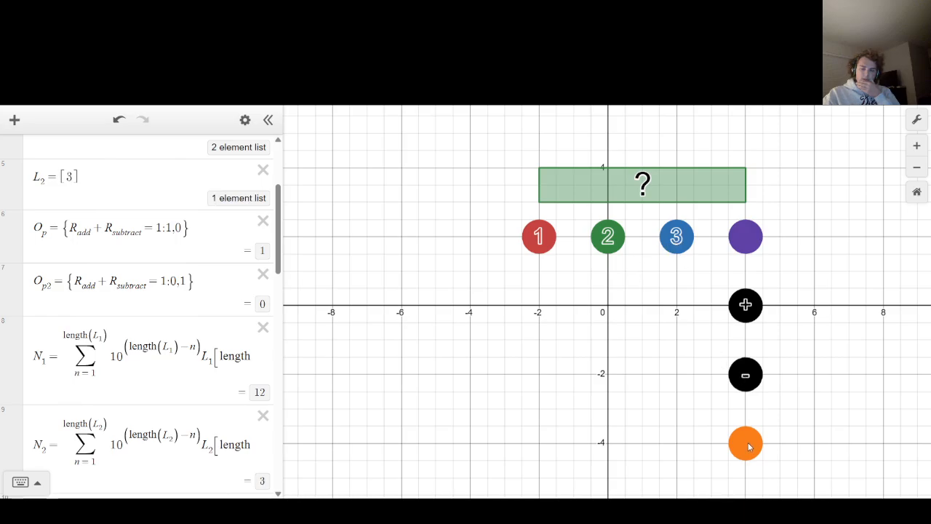
pyautogui.scroll(-10, 274, 366)
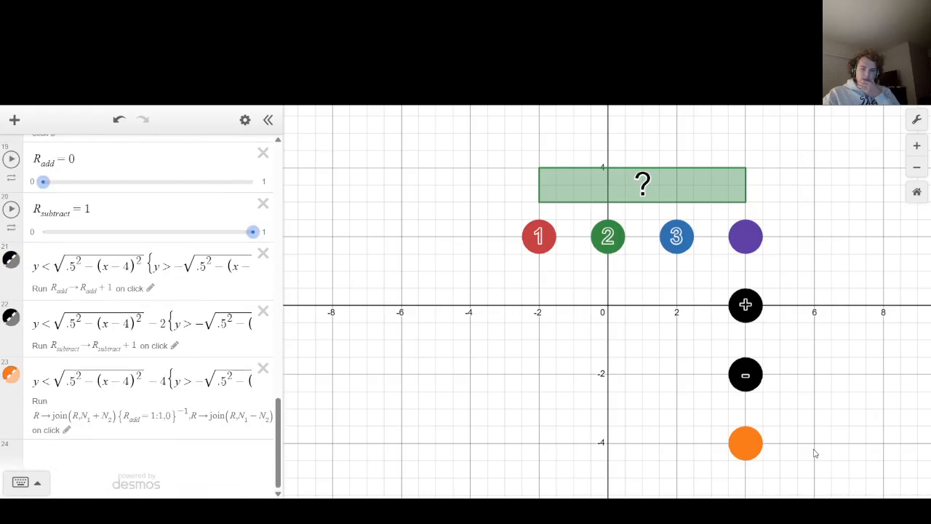
pyautogui.click(741, 441)
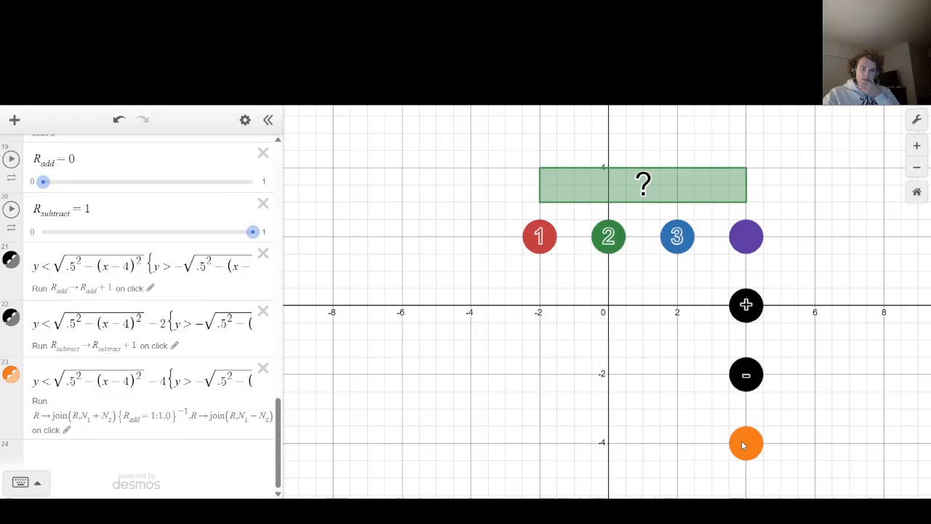
# Check the error in the orange circle's click action and remove the second "R →" along with the comma before it.
pyautogui.click(67, 432)
pyautogui.moveTo(96, 416); pyautogui.dragTo(152, 421)
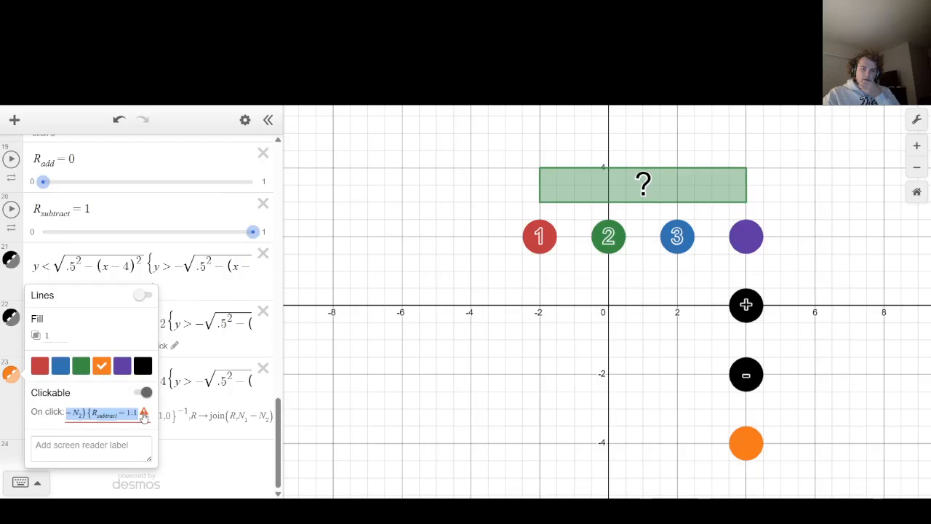
pyautogui.moveTo(146, 415)
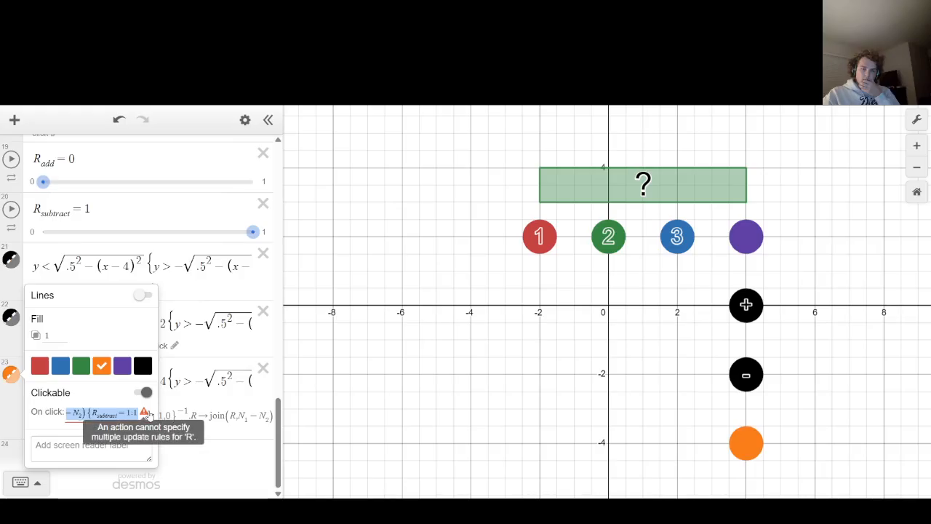
pyautogui.click(122, 414)
pyautogui.moveTo(122, 414); pyautogui.dragTo(68, 414)
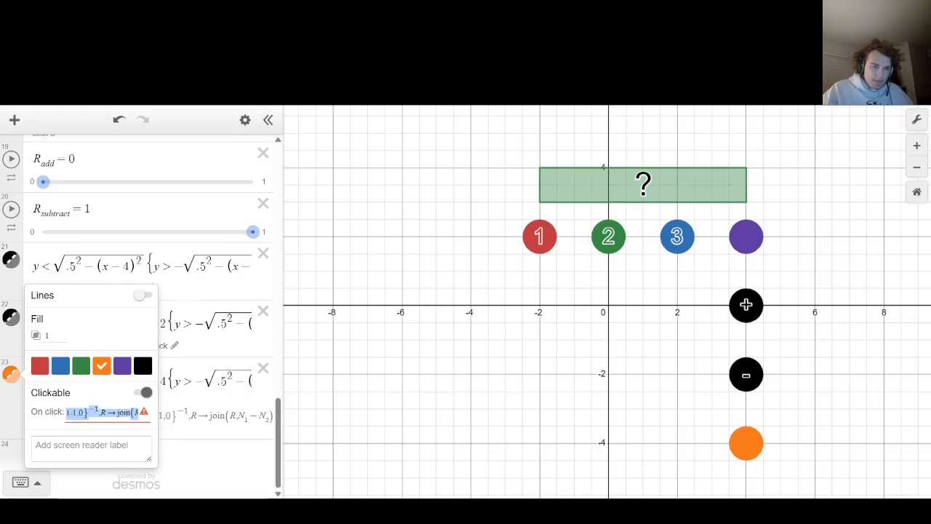
pyautogui.click(88, 413)
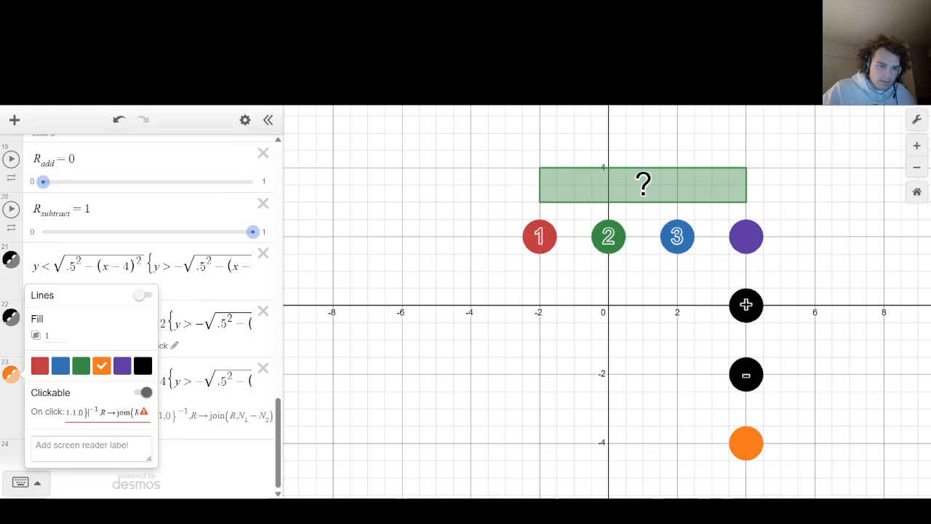
pyautogui.click(116, 412)
pyautogui.press('BackSpace')
pyautogui.press('BackSpace')
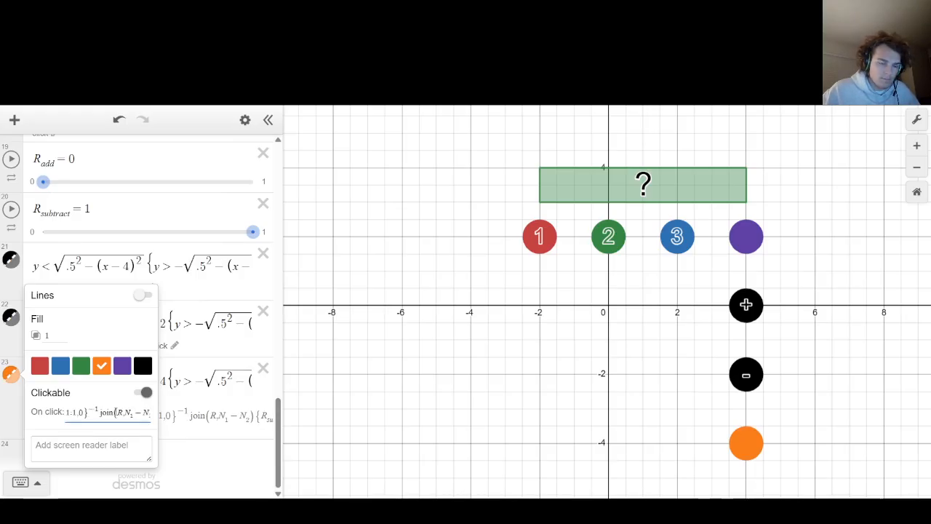
# Insert a plus sign between the addition and subtraction join terms in the orange circle's click action.
pyautogui.write('+')
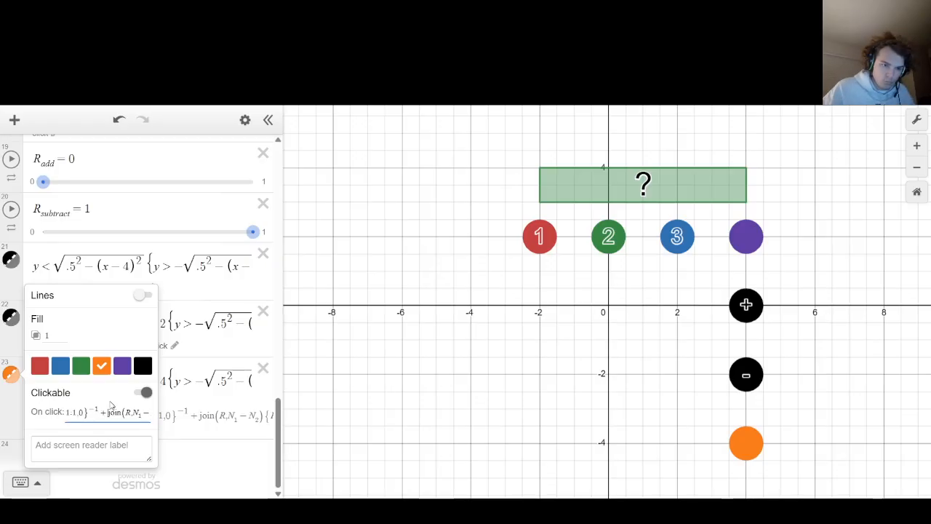
pyautogui.moveTo(107, 412); pyautogui.dragTo(52, 421)
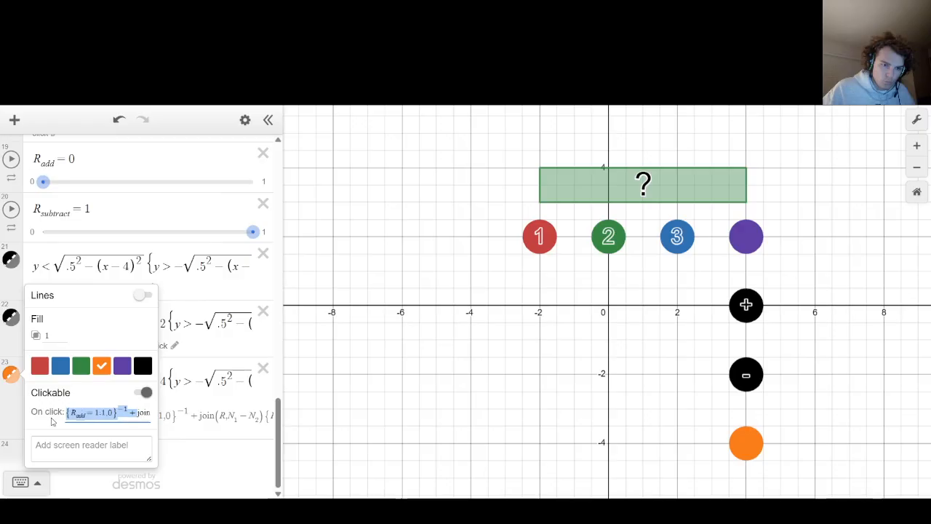
pyautogui.click(320, 391)
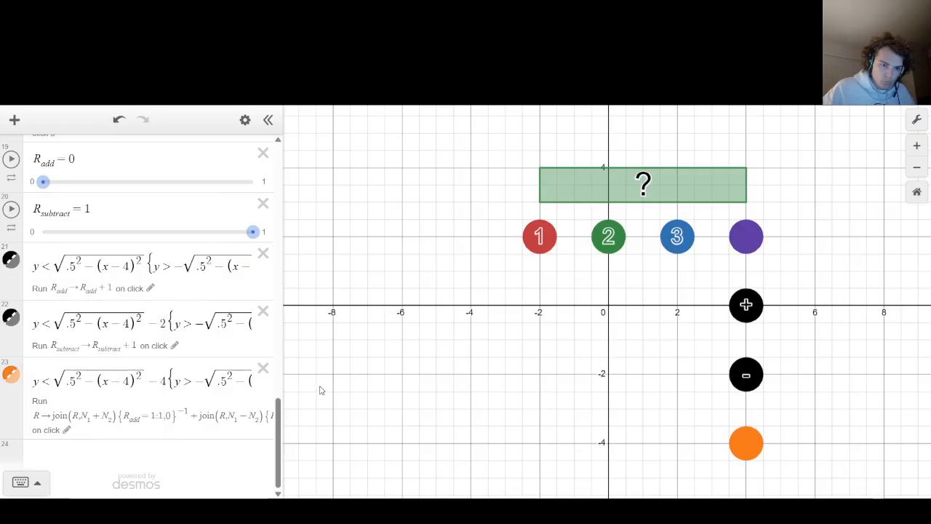
# Reset the calculator and test it on the graph by computing 3 minus 1 with the orange circle.
pyautogui.click(742, 446)
pyautogui.click(739, 241)
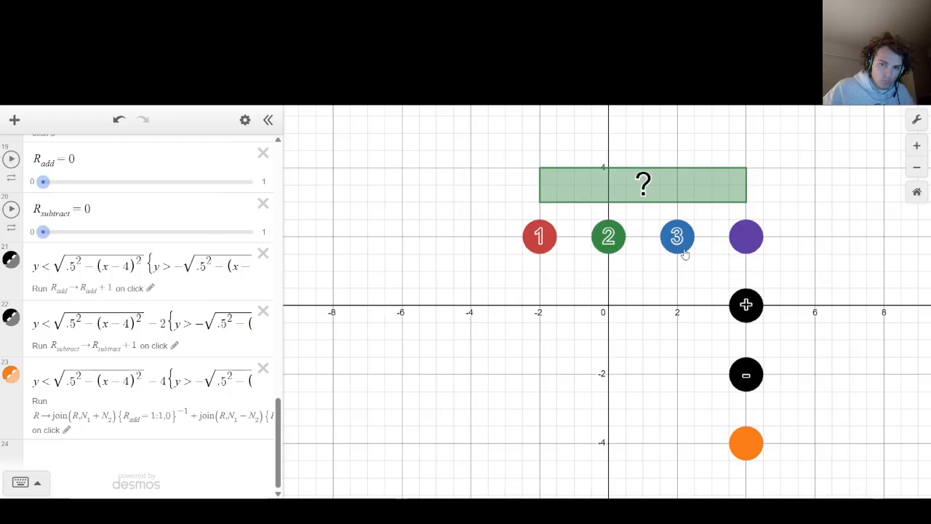
pyautogui.click(746, 376)
pyautogui.click(743, 440)
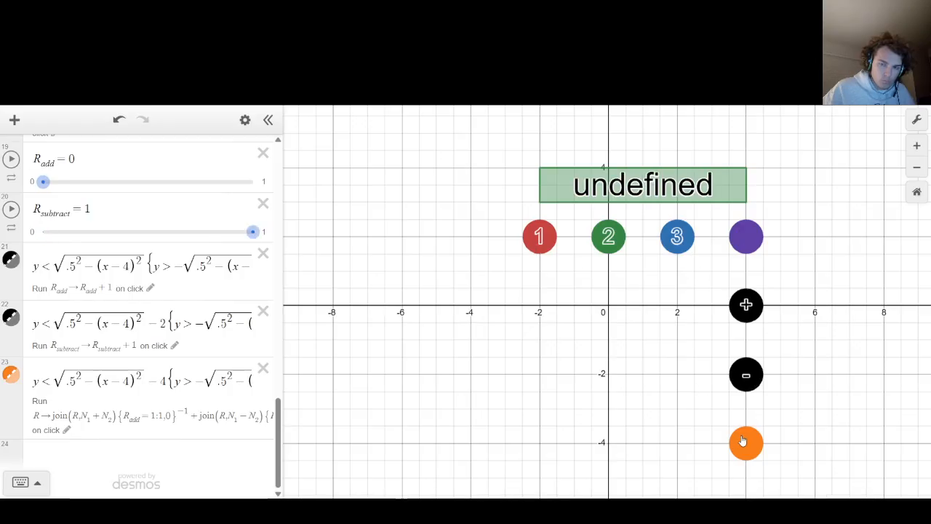
# Examine the list, operator and number definitions while resetting the calculator and re-entering 3 minus 1.
pyautogui.scroll(3, 109, 323)
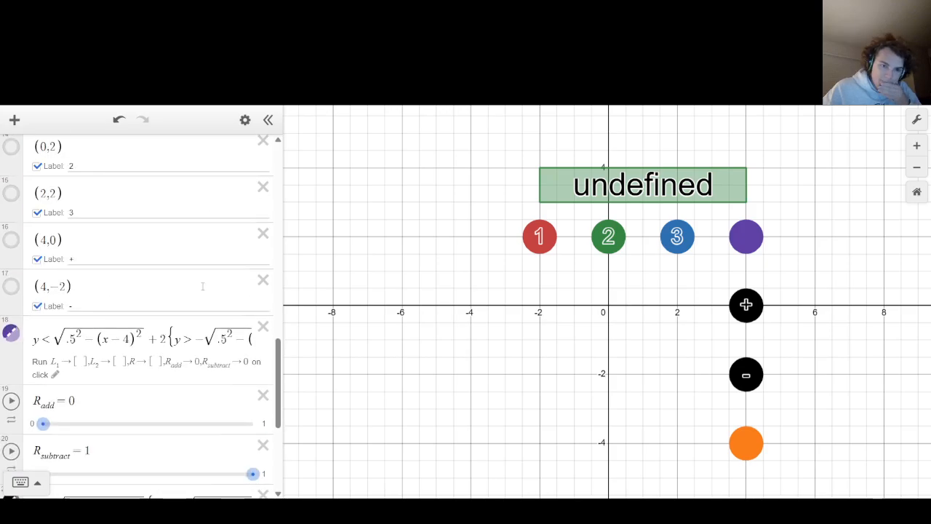
pyautogui.scroll(4, 115, 318)
pyautogui.scroll(2, 99, 294)
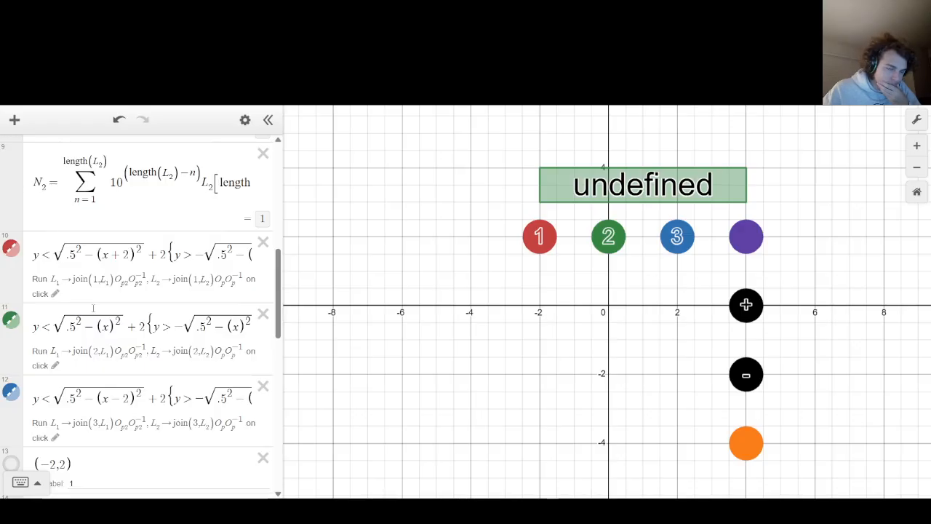
pyautogui.scroll(4, 147, 309)
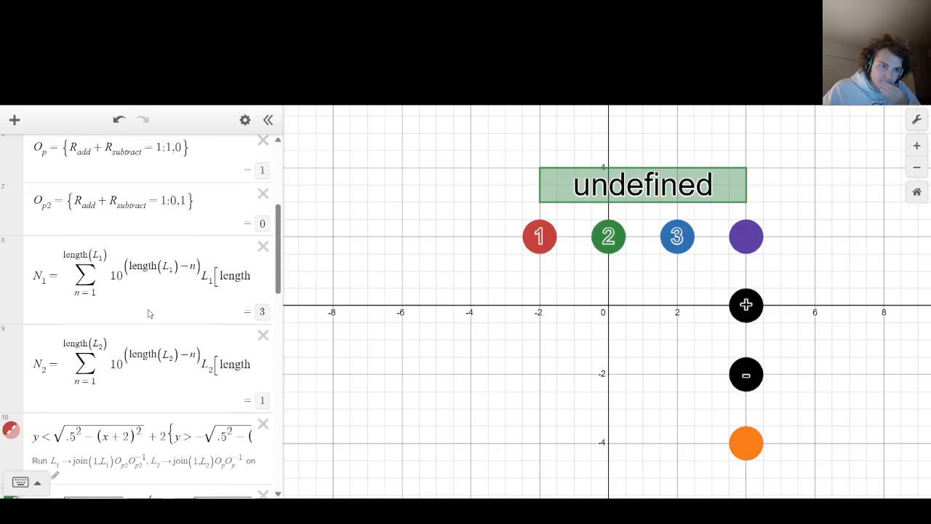
pyautogui.scroll(2, 148, 308)
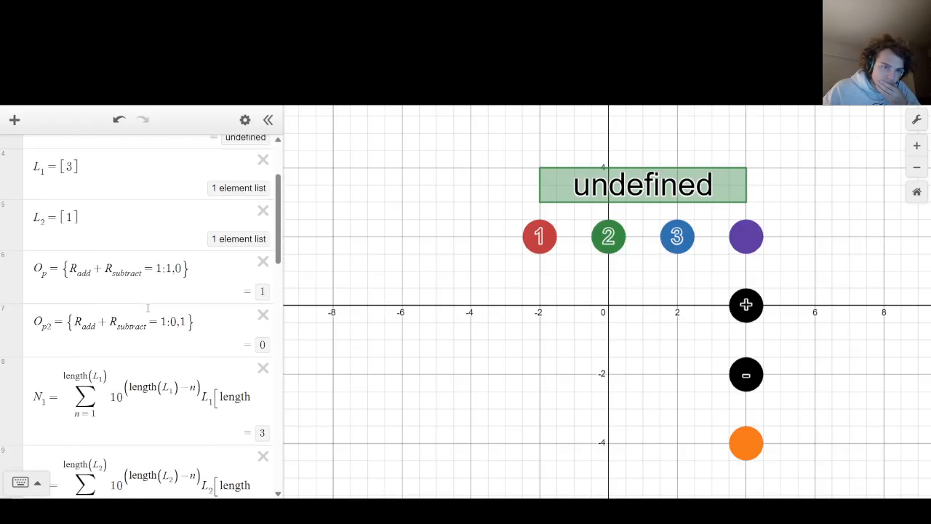
pyautogui.click(746, 240)
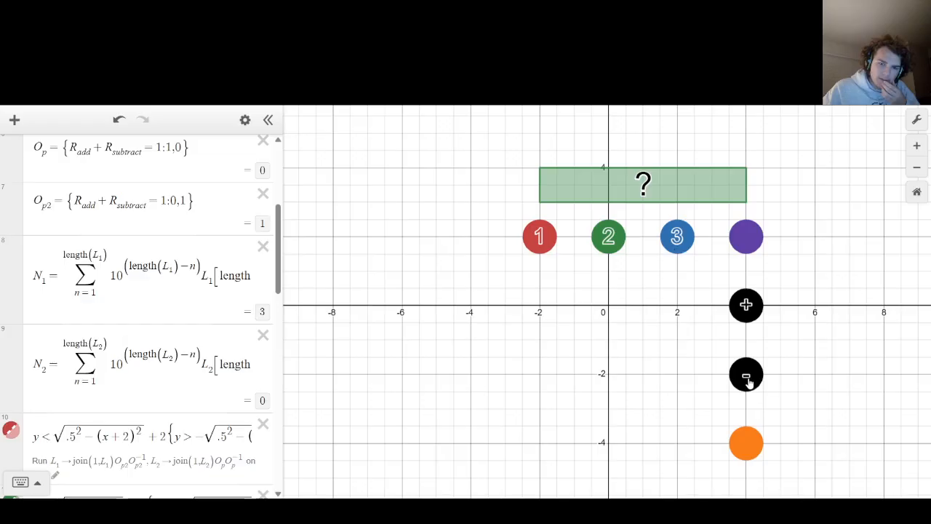
pyautogui.click(538, 245)
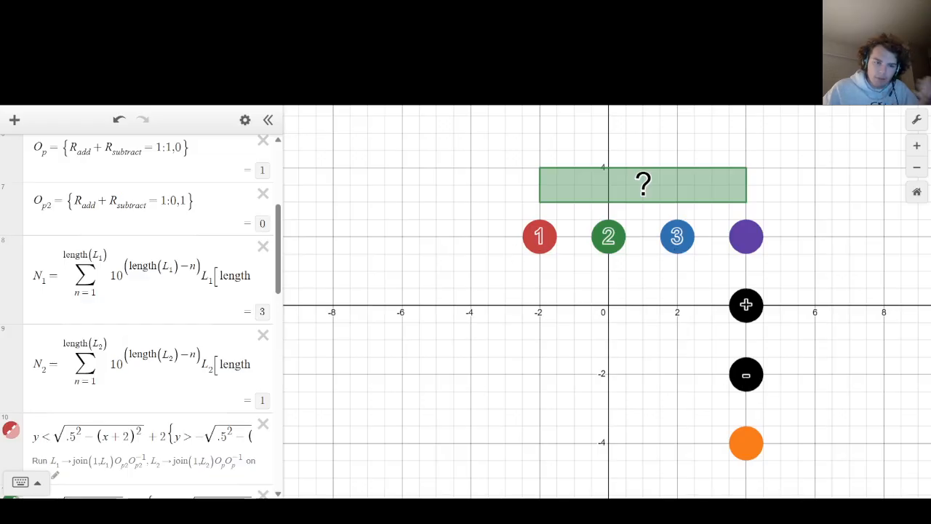
# Evaluate {R_subtract = 1:1,0}^-1 from the orange circle's click action on a separate expression line, and clear that line.
pyautogui.scroll(-7, 148, 309)
pyautogui.scroll(-2, 124, 318)
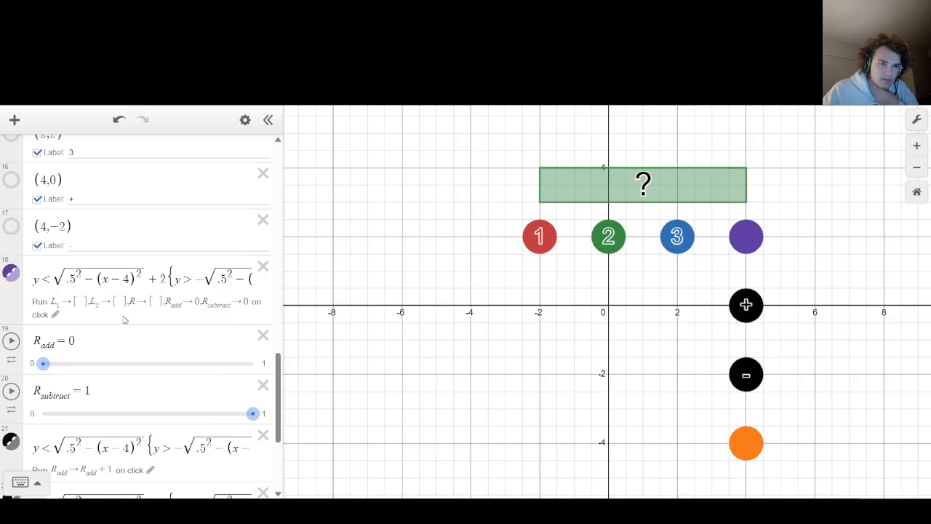
pyautogui.scroll(-5, 122, 315)
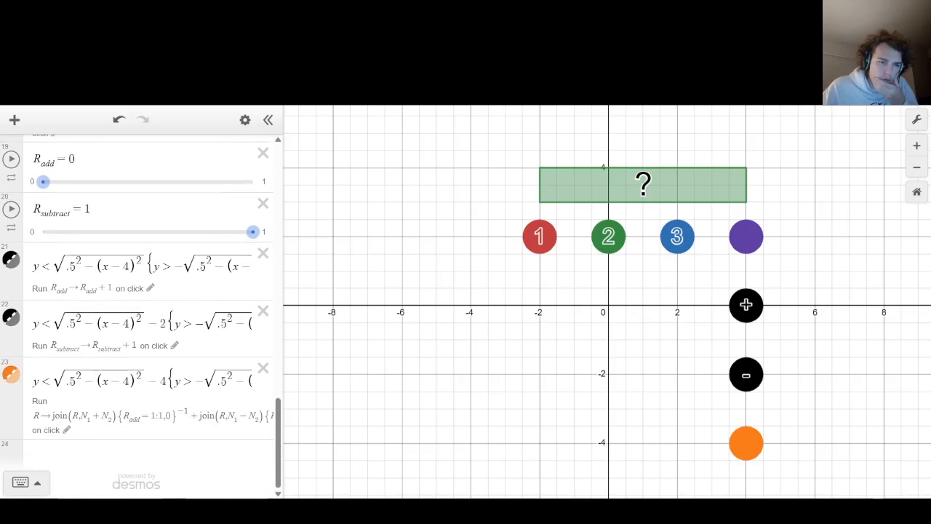
pyautogui.click(67, 430)
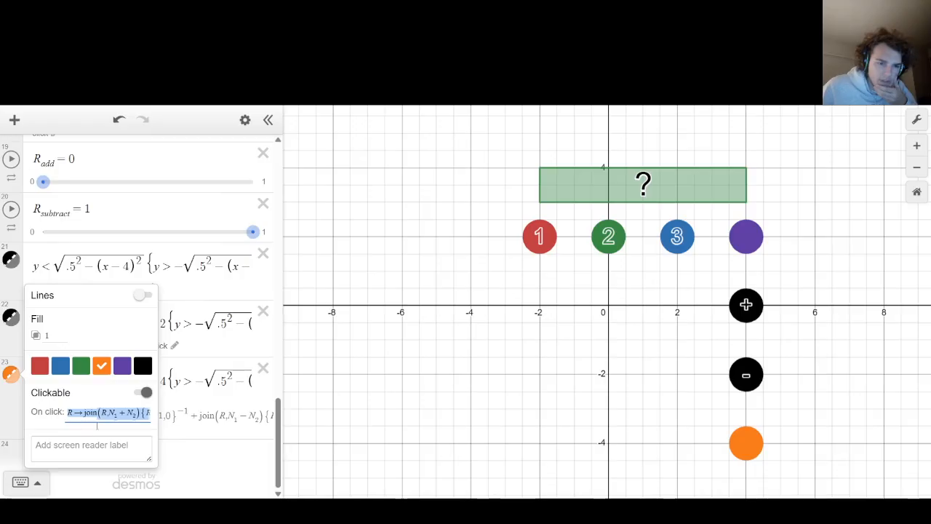
pyautogui.moveTo(151, 413); pyautogui.dragTo(338, 417)
pyautogui.click(98, 416)
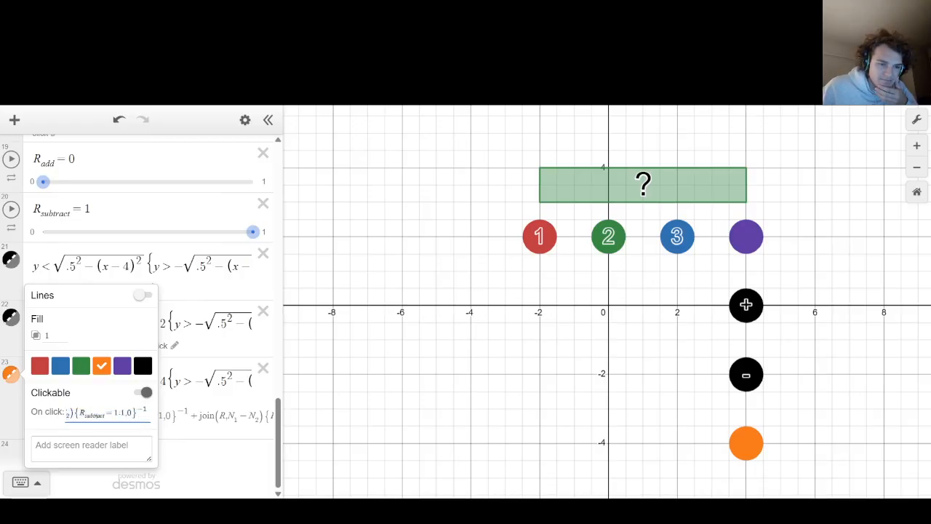
pyautogui.moveTo(75, 413); pyautogui.dragTo(173, 410)
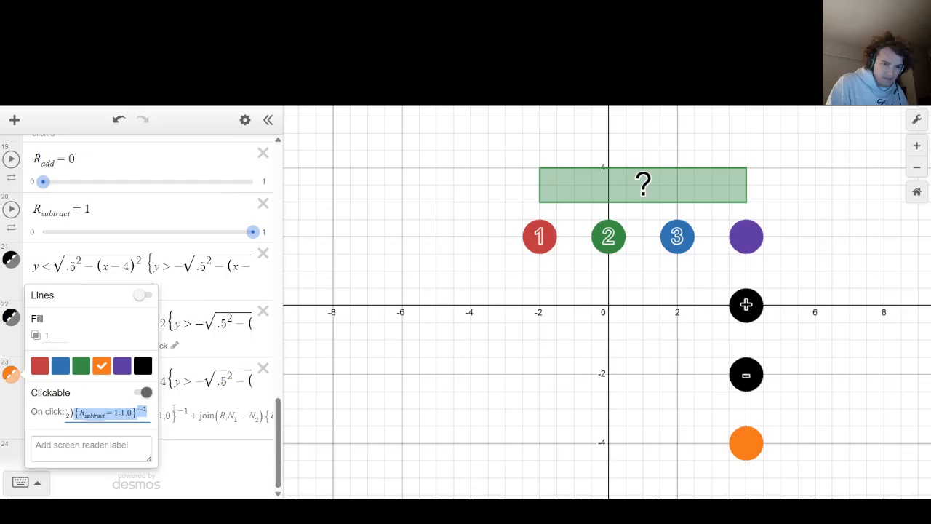
pyautogui.click(236, 453)
pyautogui.write('{R_subtract=1:1,0}^-1')
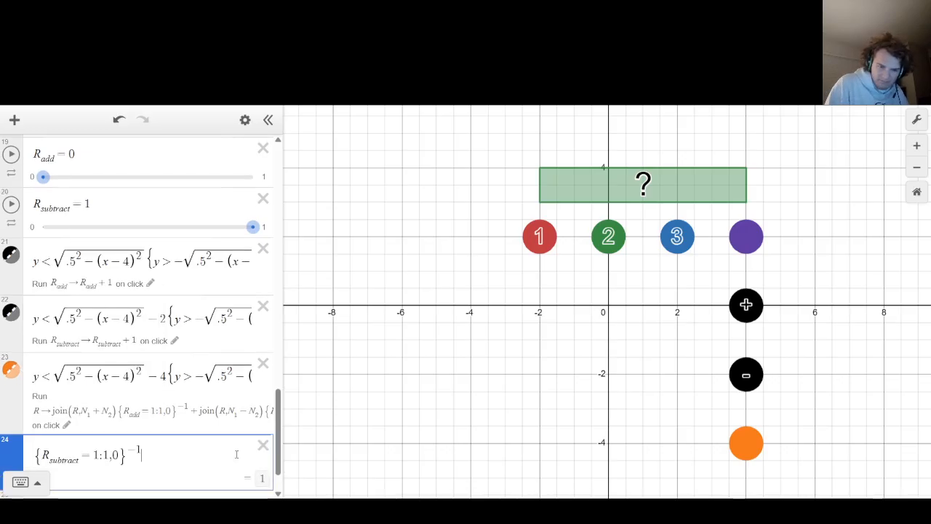
pyautogui.hotkey('ctrl', 'a')
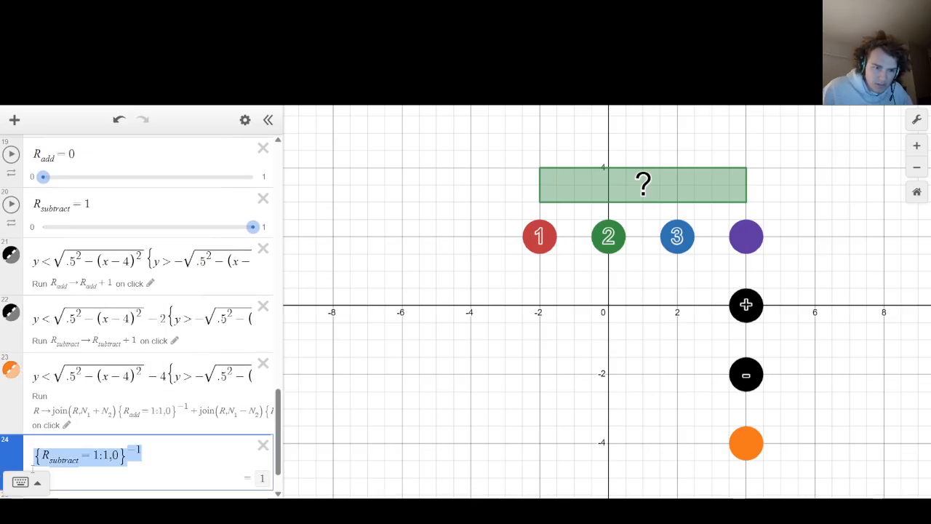
pyautogui.press('BackSpace')
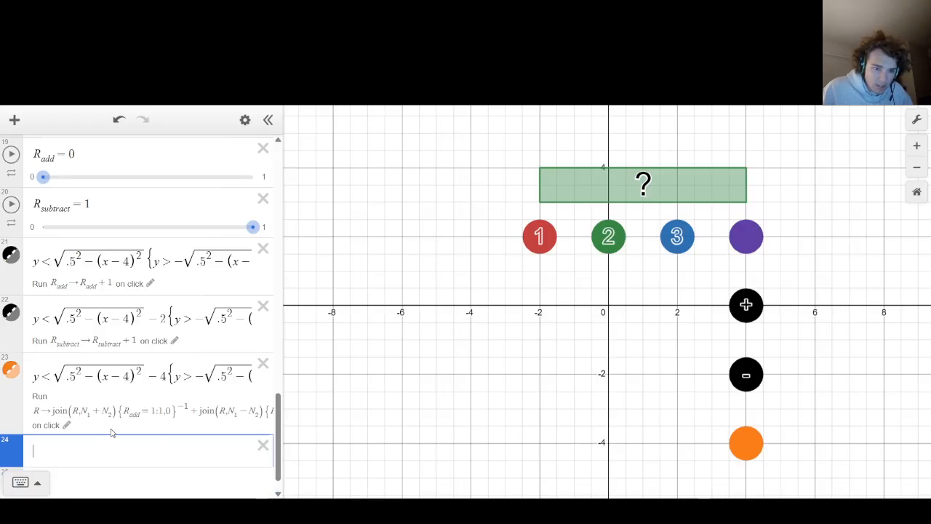
# Copy join(R,N_1 − N_2) from the orange circle's click action into the empty expression line to evaluate it.
pyautogui.click(66, 426)
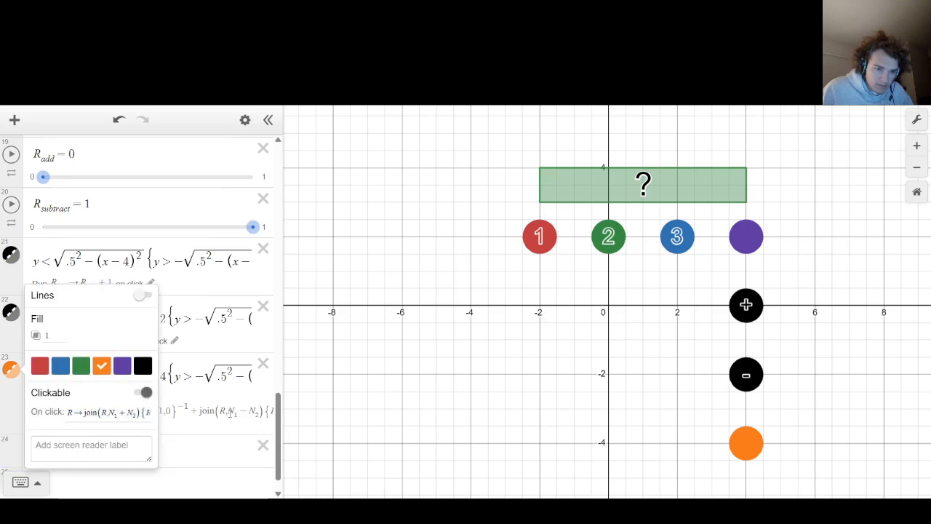
pyautogui.moveTo(86, 413); pyautogui.dragTo(334, 418)
pyautogui.moveTo(148, 414); pyautogui.dragTo(41, 417)
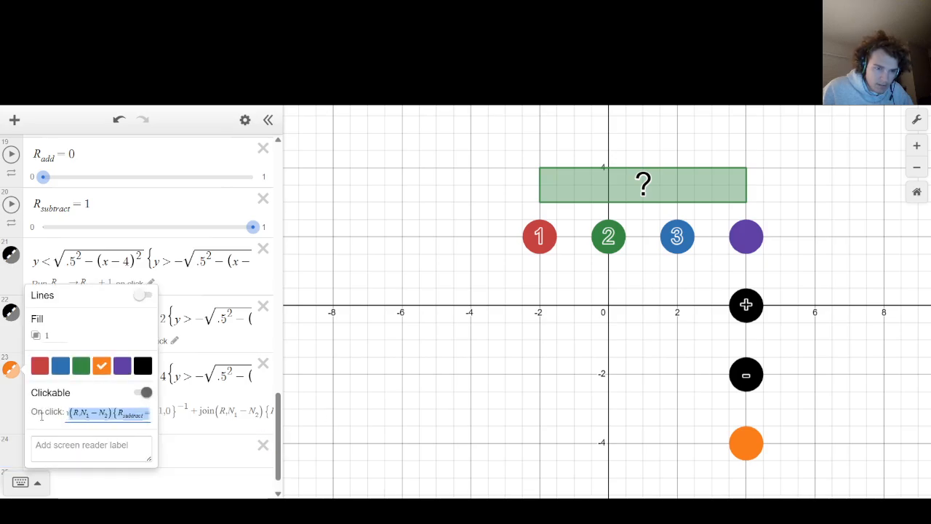
pyautogui.click(77, 413)
pyautogui.moveTo(113, 411); pyautogui.dragTo(85, 415)
pyautogui.hotkey('ctrl', 'c')
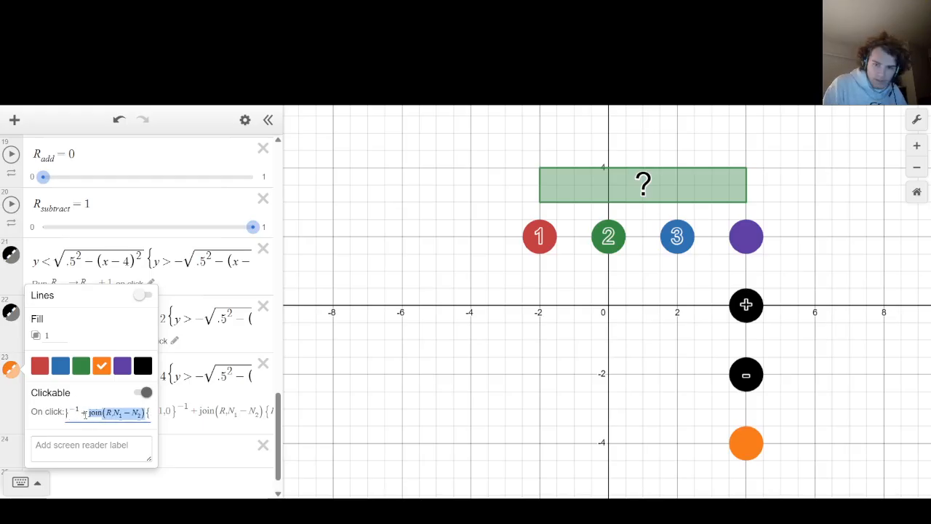
pyautogui.click(172, 457)
pyautogui.hotkey('ctrl', 'v')
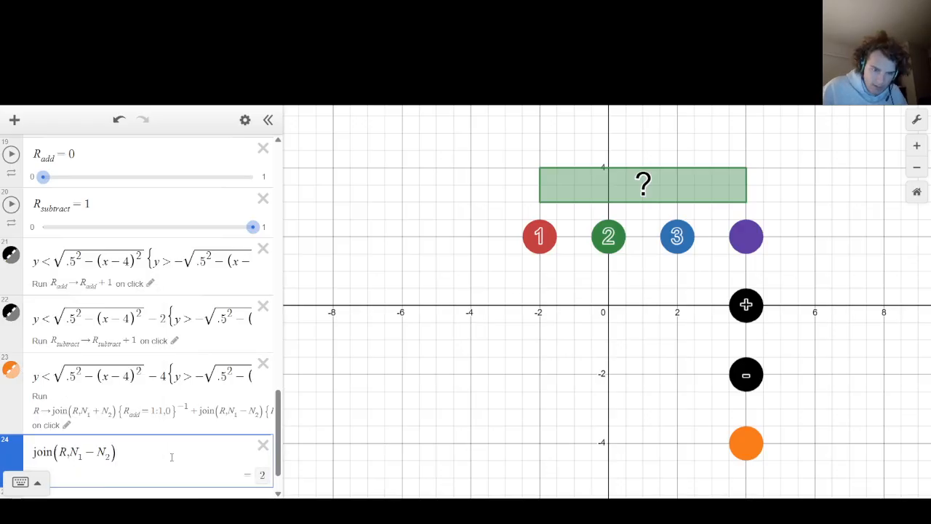
pyautogui.hotkey('ctrl', 'a')
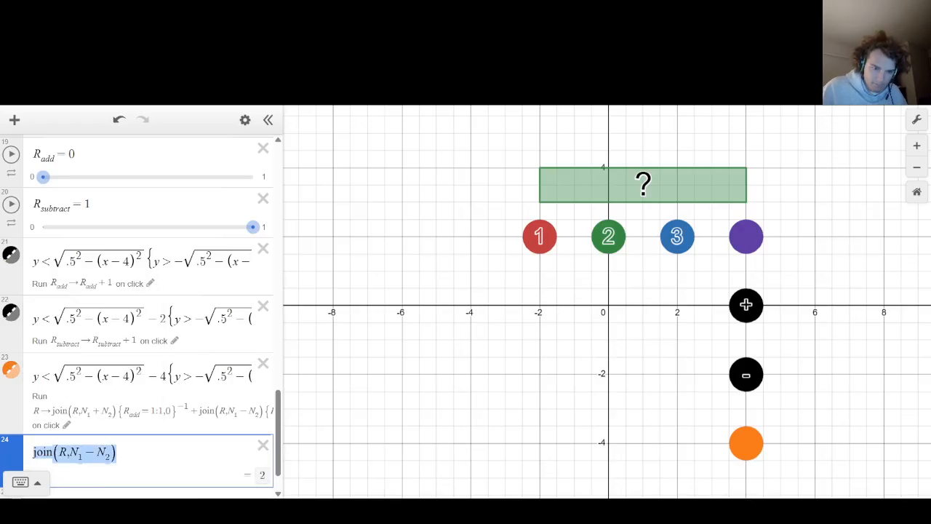
# Remove the −1 exponent after the {R_add = 1:1,0} condition in the orange circle's click action.
pyautogui.click(66, 427)
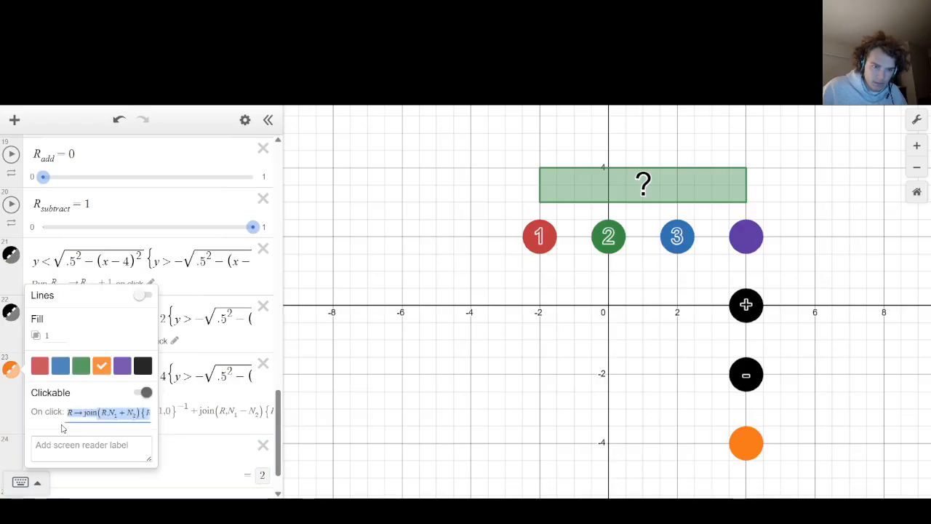
pyautogui.moveTo(116, 412); pyautogui.dragTo(161, 416)
pyautogui.click(112, 414)
pyautogui.click(145, 413)
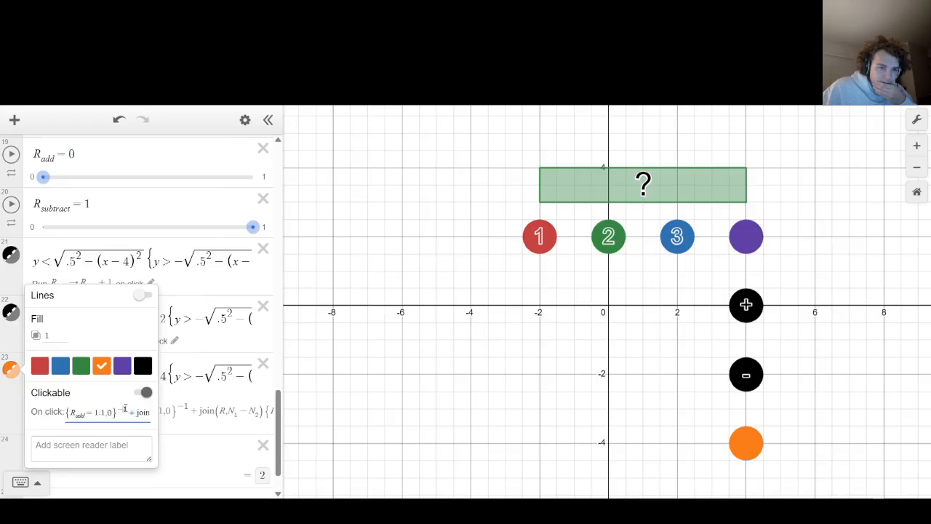
pyautogui.press('BackSpace')
pyautogui.press('BackSpace')
pyautogui.press('BackSpace')
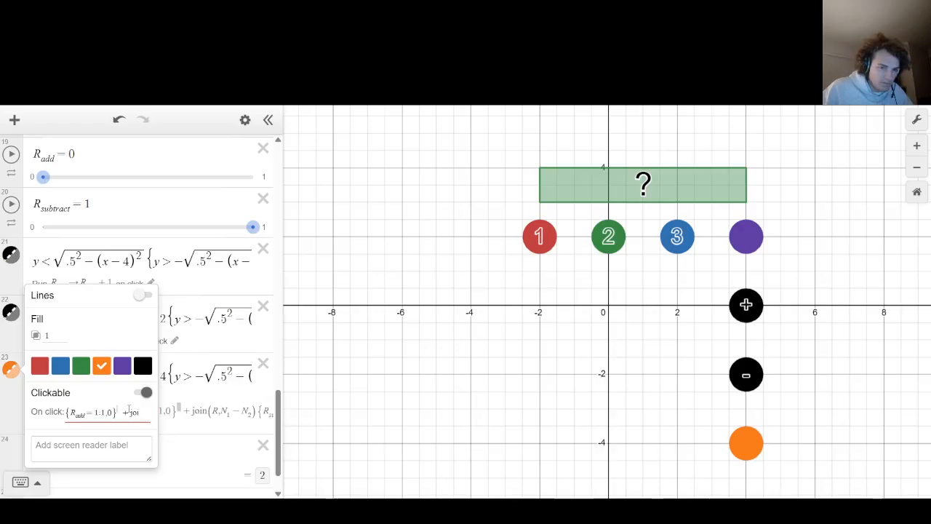
# Remove the −1 exponent after the {R_subtract = 1:1,0} condition, and delete the join(R,N_1 − N_2) test expression.
pyautogui.moveTo(120, 412); pyautogui.dragTo(198, 413)
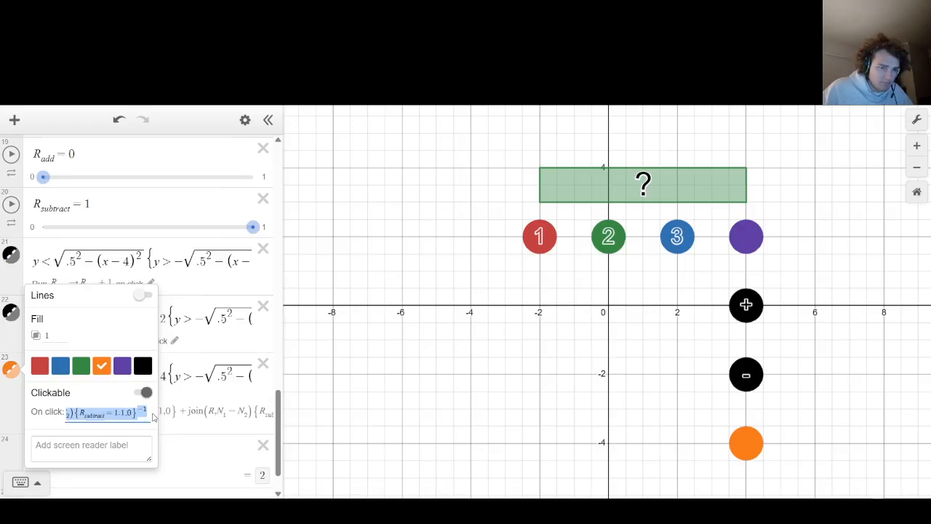
pyautogui.click(151, 414)
pyautogui.press('BackSpace')
pyautogui.press('BackSpace')
pyautogui.press('BackSpace')
pyautogui.click(211, 451)
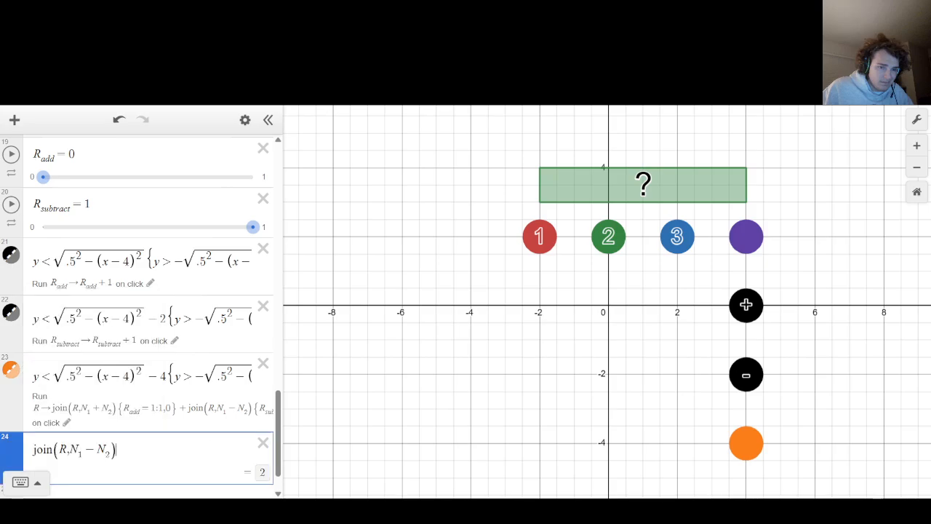
pyautogui.click(263, 443)
# Reset the calculator and retest subtraction with 3 minus 1, triggering the orange circle.
pyautogui.click(541, 248)
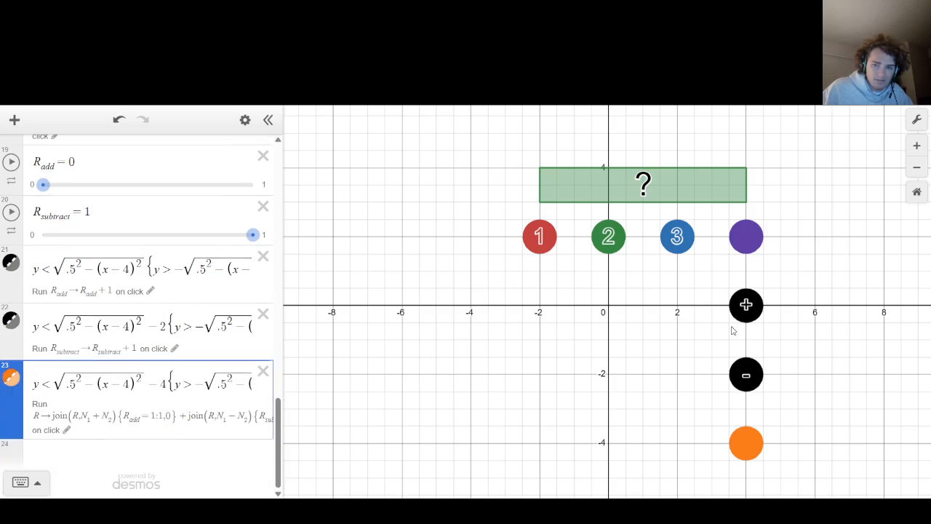
pyautogui.click(747, 239)
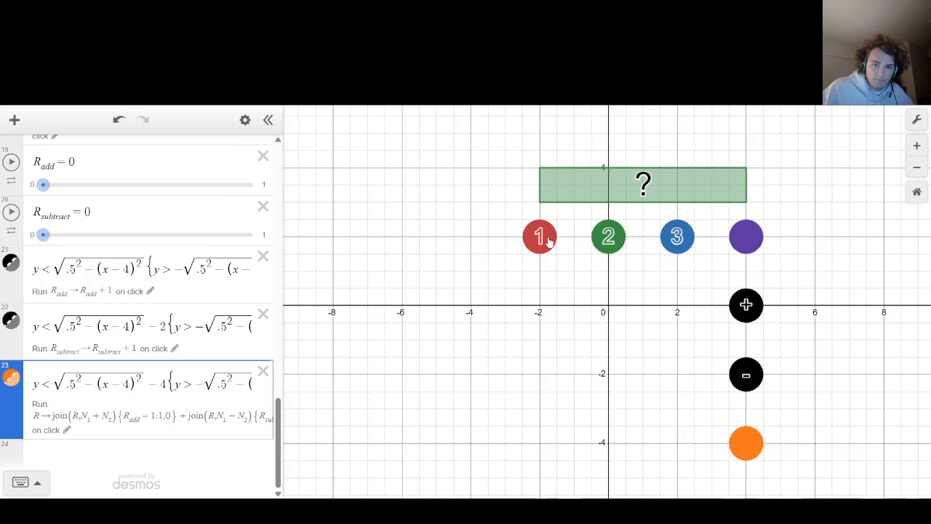
pyautogui.click(745, 374)
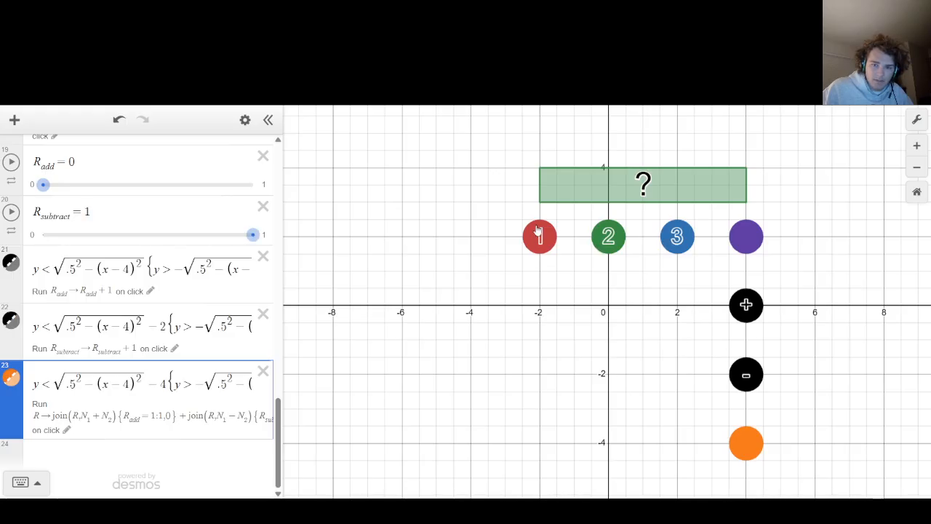
pyautogui.click(746, 447)
# Reset the calculator and test addition with 3 plus 1, triggering the orange circle.
pyautogui.click(745, 236)
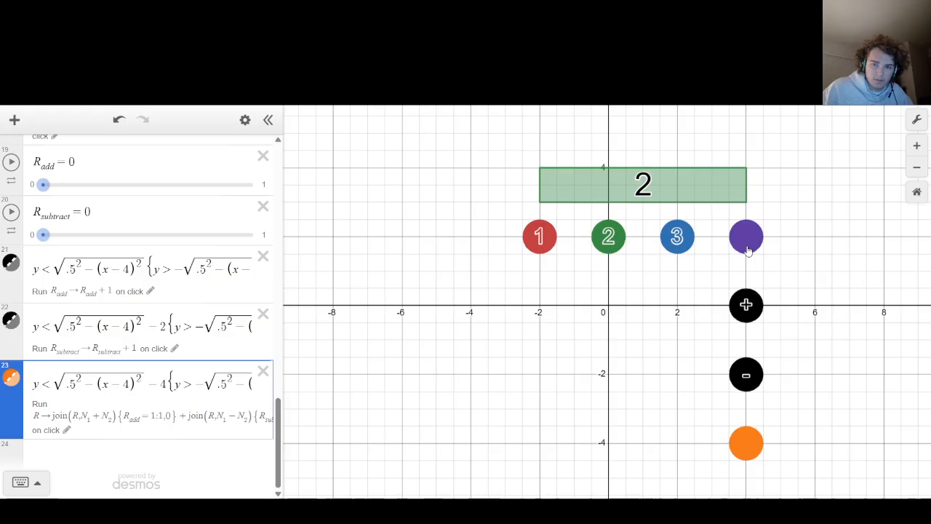
pyautogui.click(745, 305)
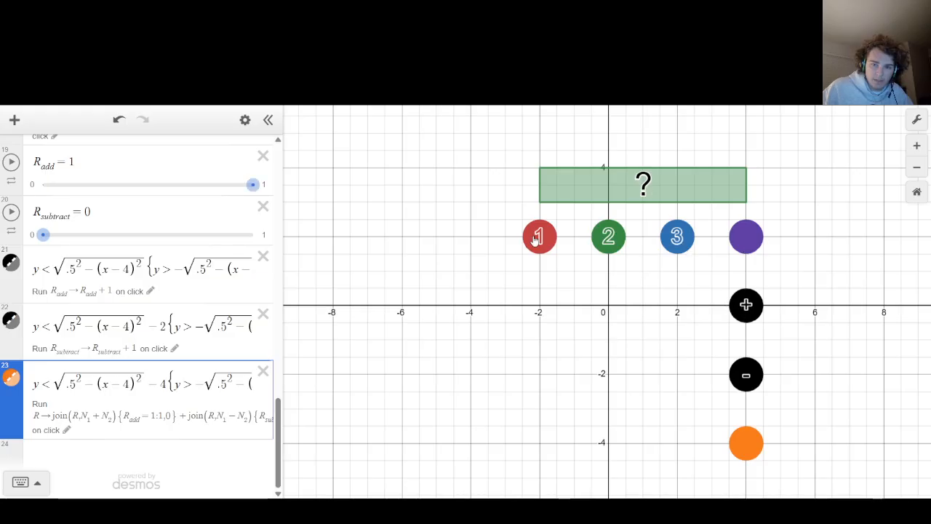
pyautogui.click(763, 443)
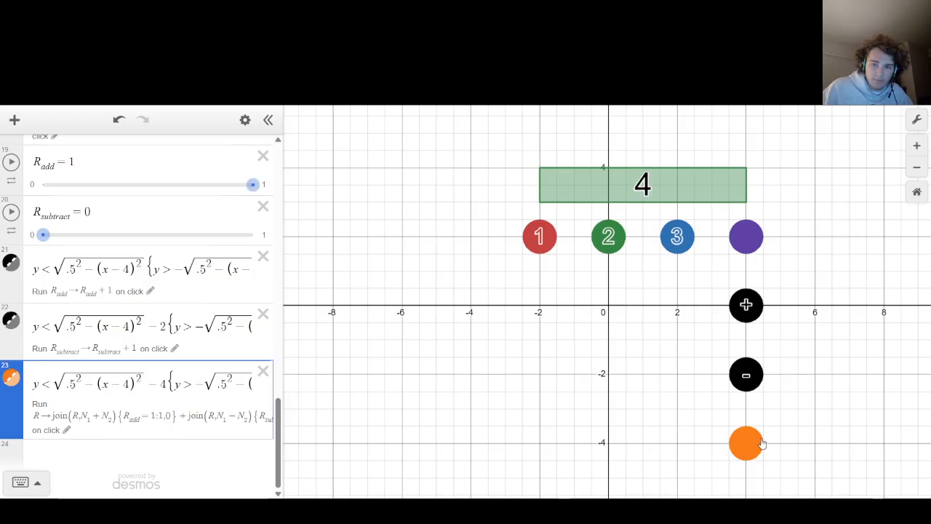
# Reset the calculator, test a subtraction with the minus and orange circles, and reset it again.
pyautogui.click(750, 245)
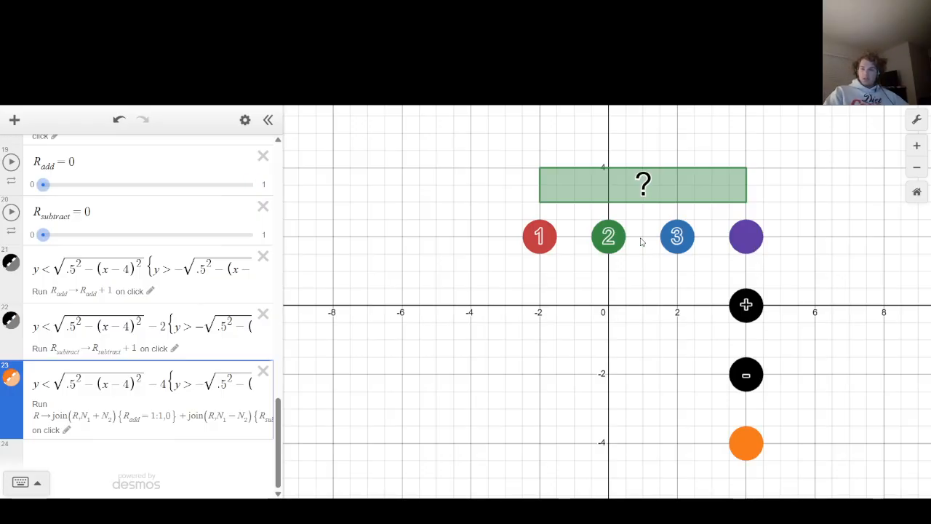
pyautogui.click(747, 378)
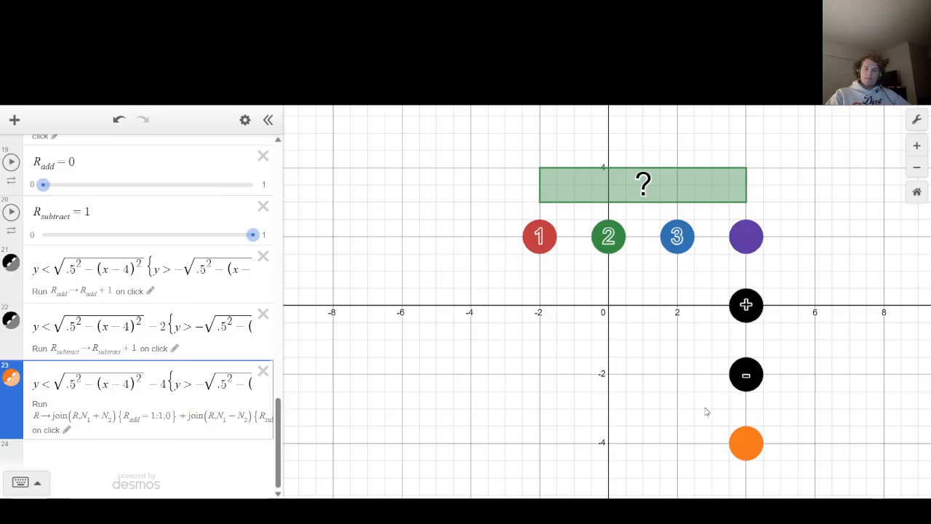
pyautogui.click(754, 454)
pyautogui.click(734, 237)
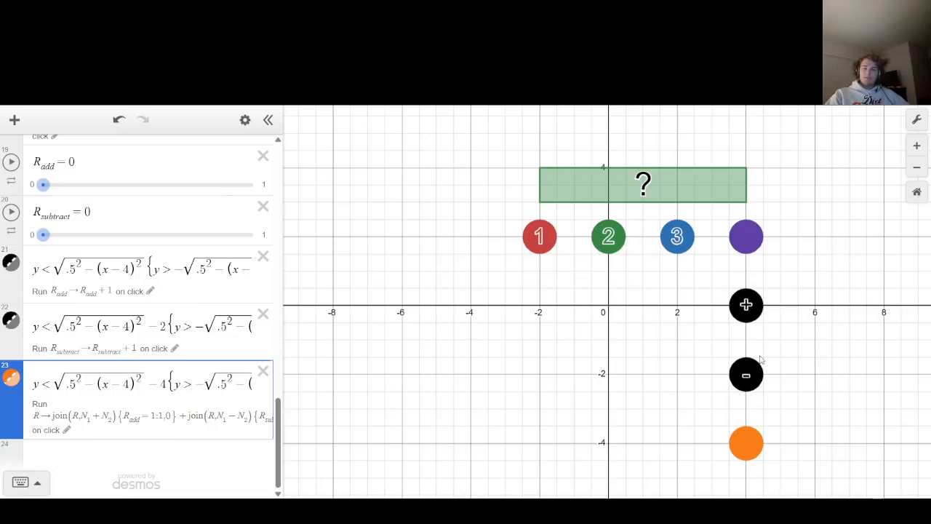
# Test a multi-digit addition with the plus and orange circles, and clear the display with the purple circle.
pyautogui.click(750, 305)
pyautogui.click(747, 458)
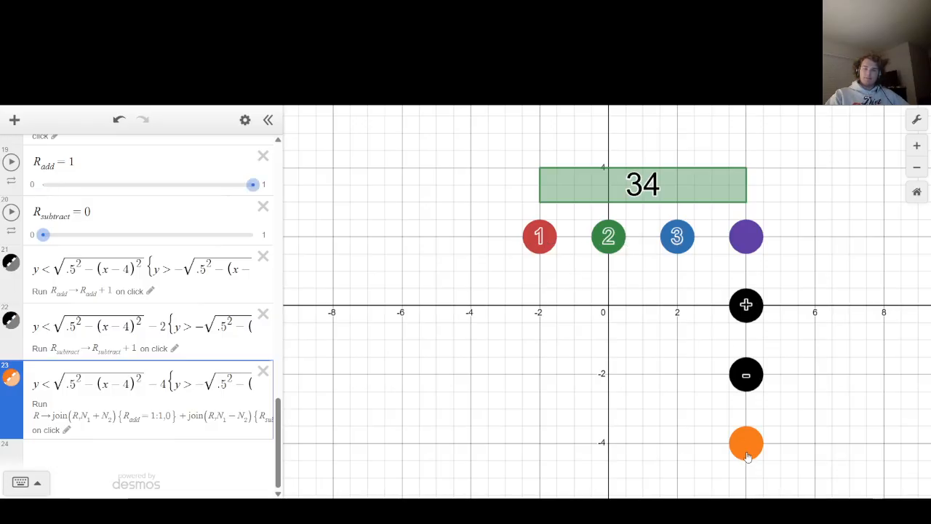
pyautogui.click(746, 240)
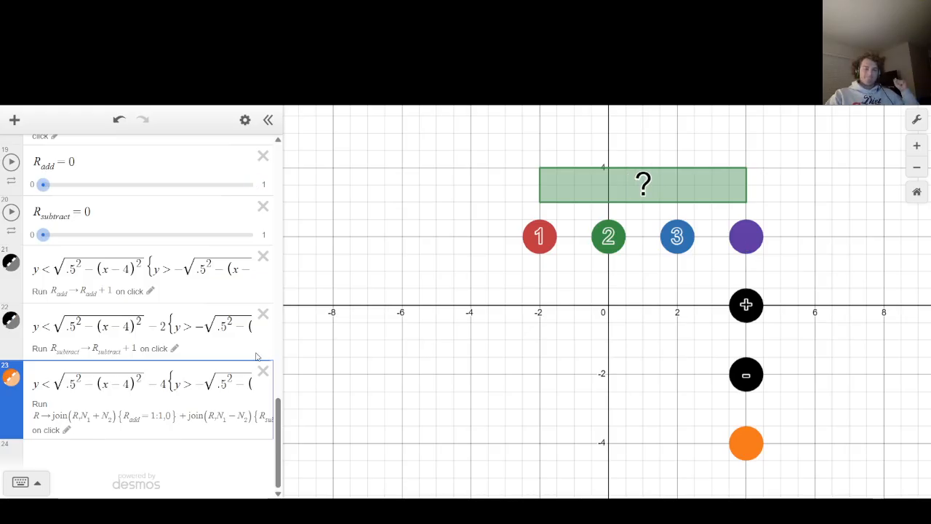
# Duplicate the minus circle's inequality into a new expression directly beneath it.
pyautogui.scroll(12, 100, 364)
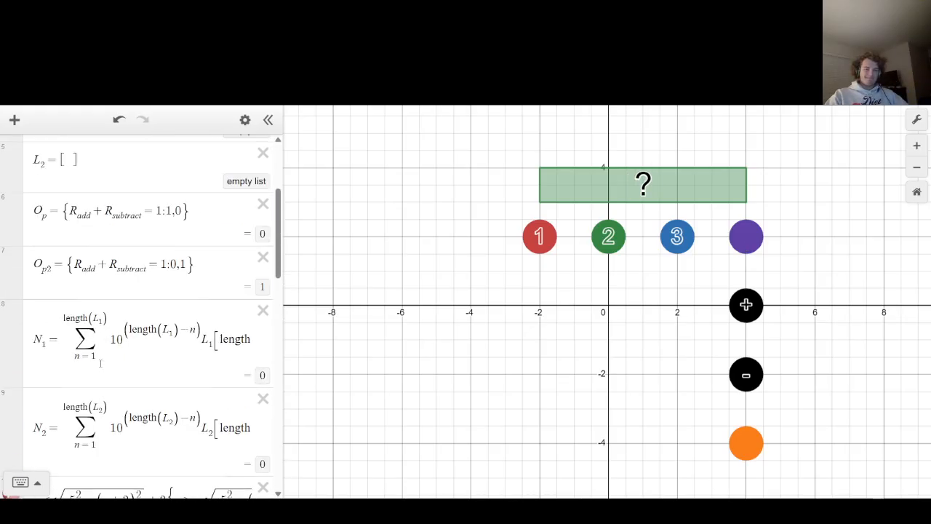
pyautogui.scroll(-10, 107, 357)
pyautogui.scroll(10, 107, 357)
pyautogui.scroll(-4, 107, 357)
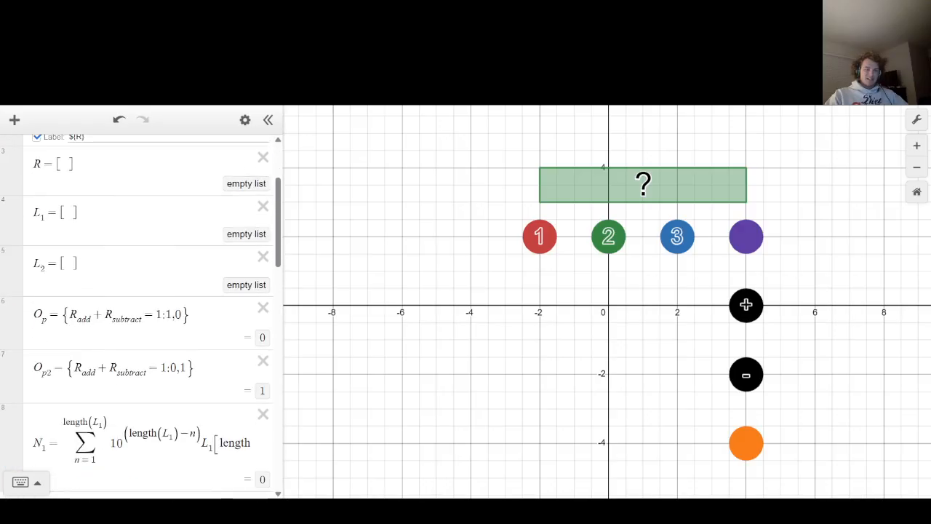
pyautogui.scroll(-6, 81, 294)
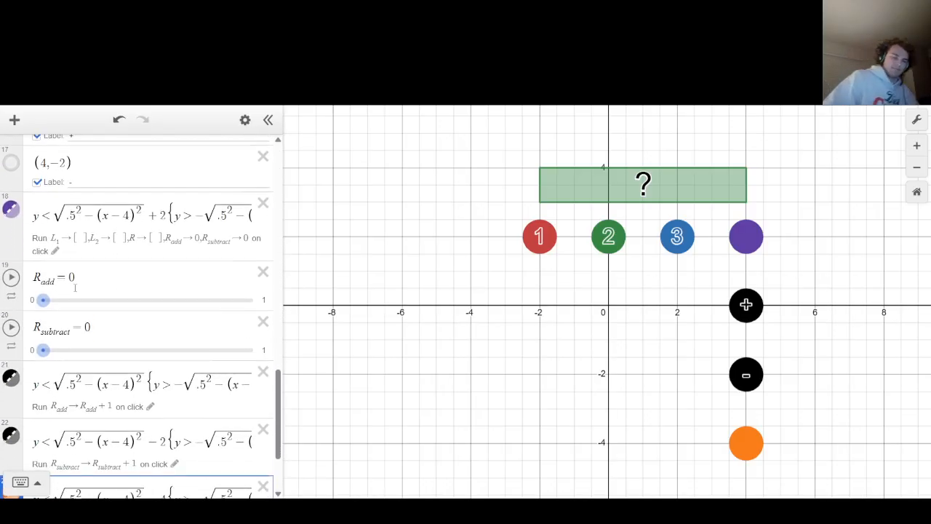
pyautogui.scroll(-2, 81, 294)
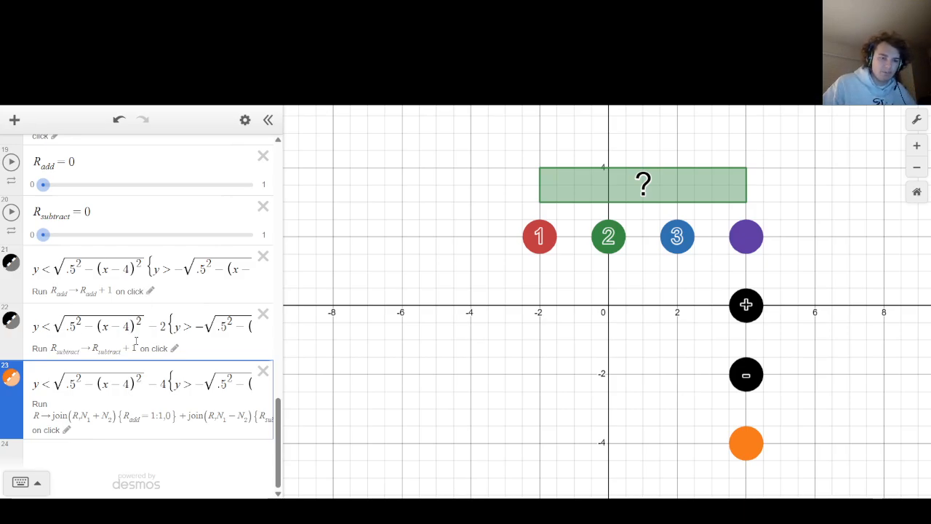
pyautogui.moveTo(33, 325); pyautogui.dragTo(502, 325)
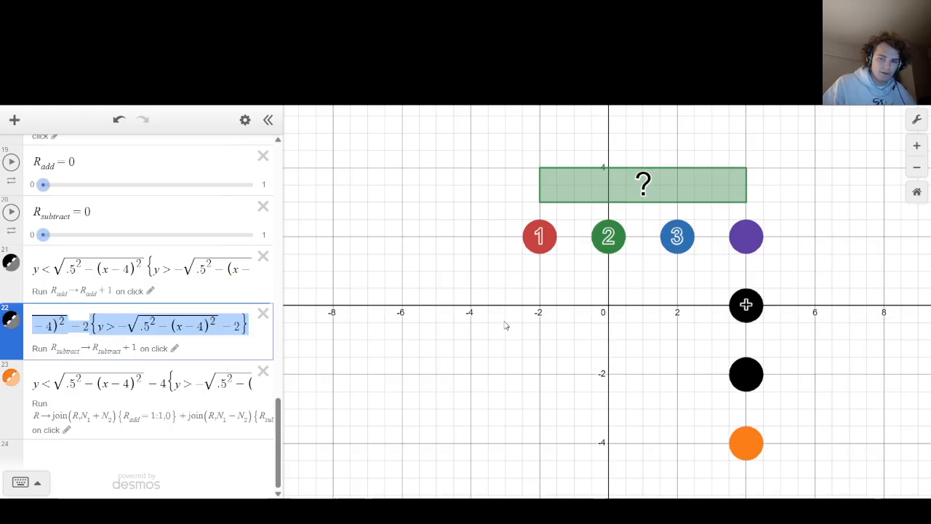
pyautogui.hotkey('ctrl', 'c')
pyautogui.press('Right')
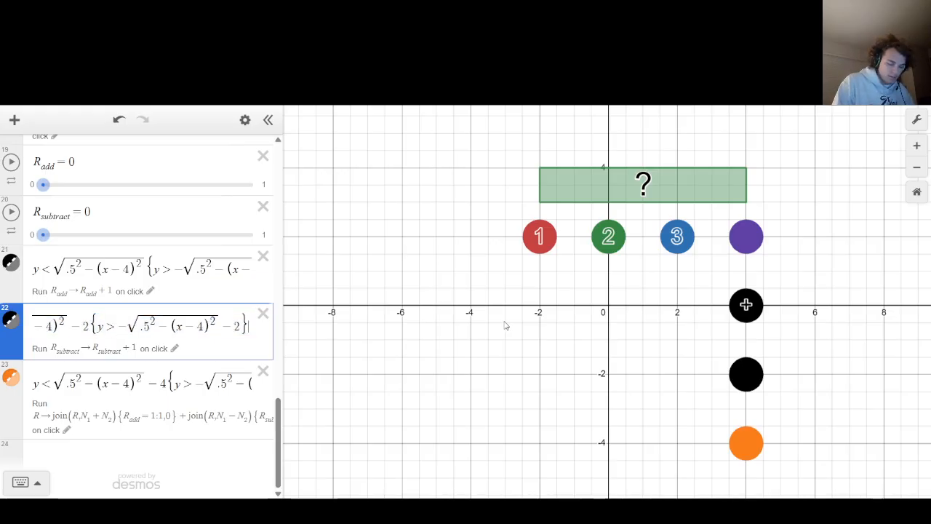
pyautogui.press('Return')
pyautogui.hotkey('ctrl', 'v')
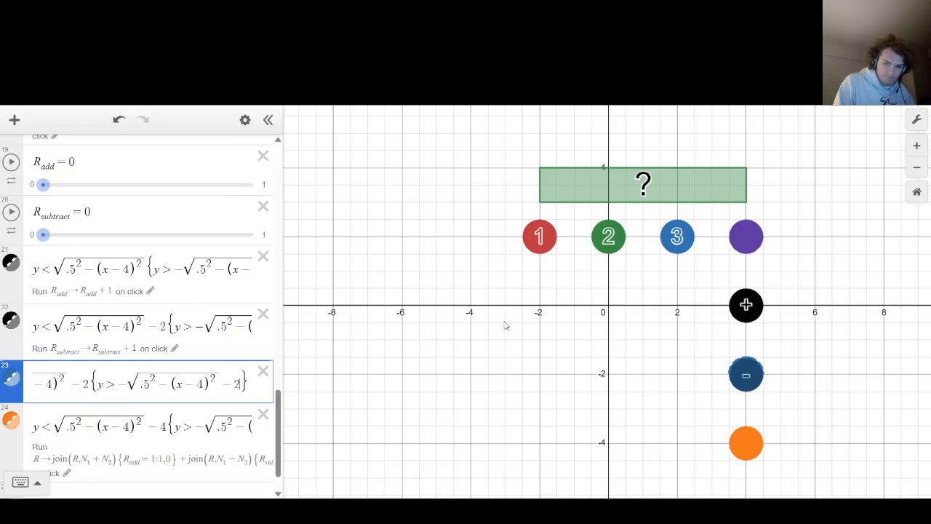
# Remove the −2 vertical offset from both the upper bound and the y > restriction of the copied circle inequality.
pyautogui.press('Left')
pyautogui.press('Left')
pyautogui.press('Left')
pyautogui.press('Left')
pyautogui.press('Left')
pyautogui.press('Left')
pyautogui.press('Left')
pyautogui.press('Left')
pyautogui.press('Left')
pyautogui.press('Left')
pyautogui.press('Left')
pyautogui.press('Left')
pyautogui.press('Left')
pyautogui.press('Left')
pyautogui.press('Left')
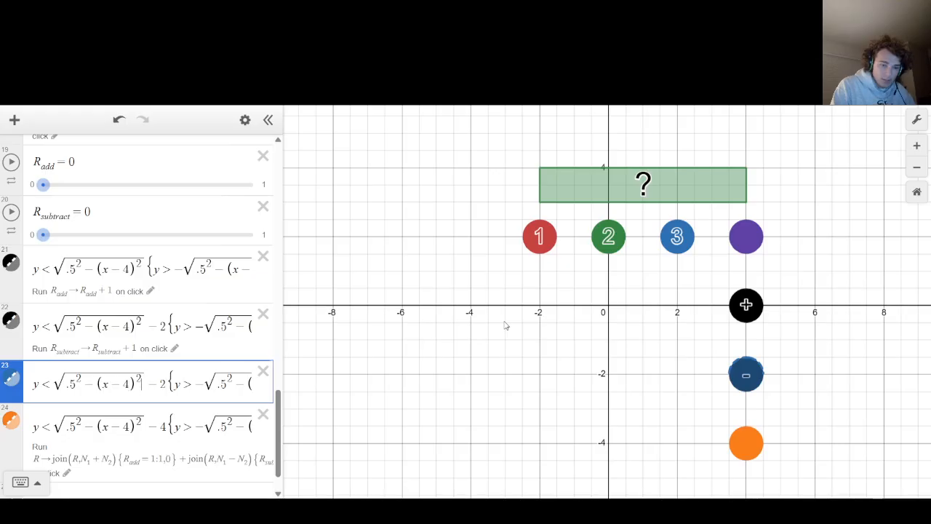
pyautogui.press('BackSpace')
pyautogui.press('BackSpace')
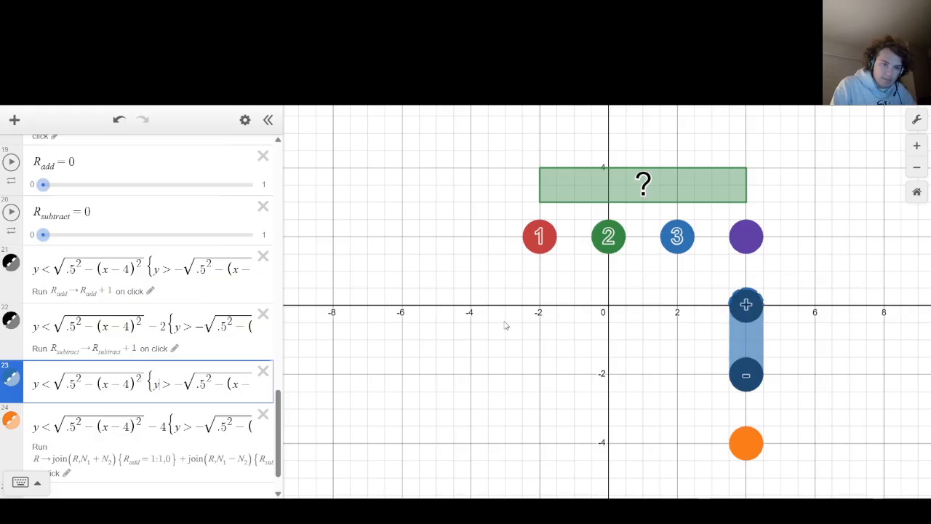
pyautogui.press('End')
pyautogui.press('BackSpace')
pyautogui.press('BackSpace')
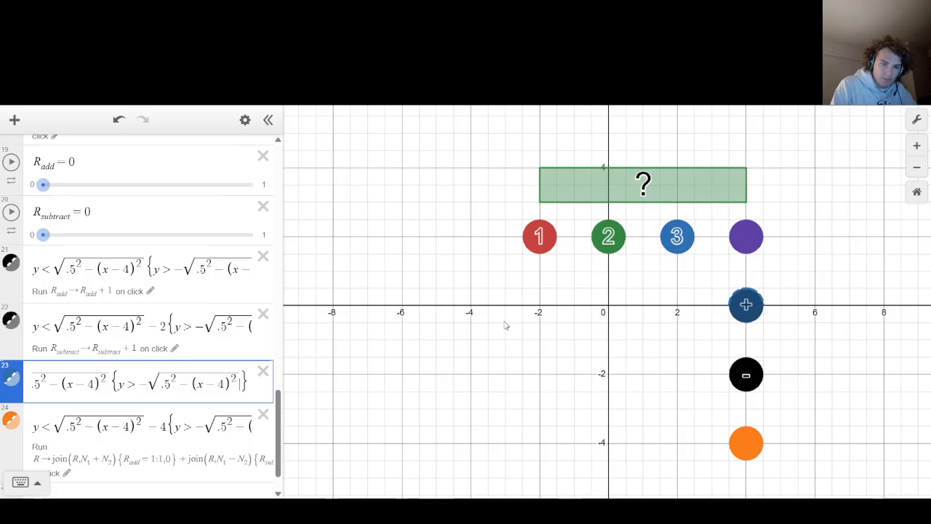
# Change (x − 4) to (x − 6) in both square roots of the copied circle inequality.
pyautogui.press('BackSpace')
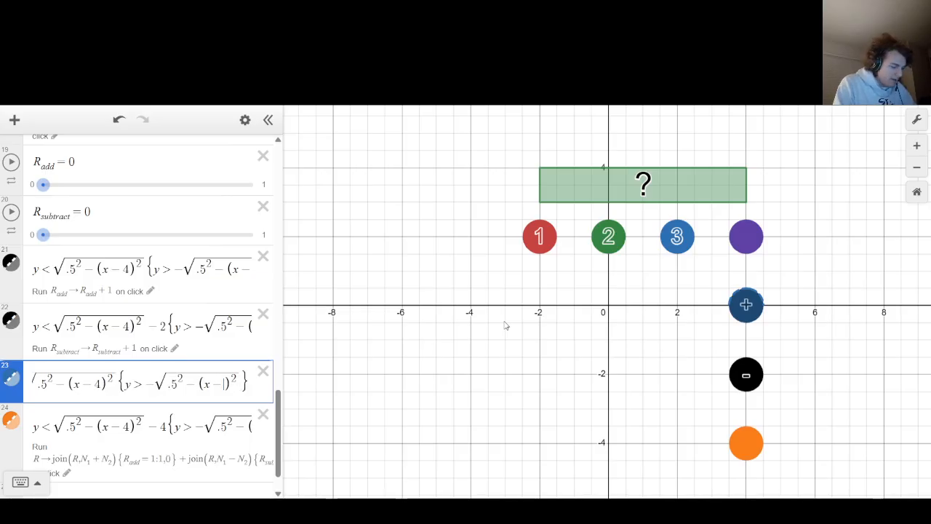
pyautogui.write('6')
pyautogui.press('Left')
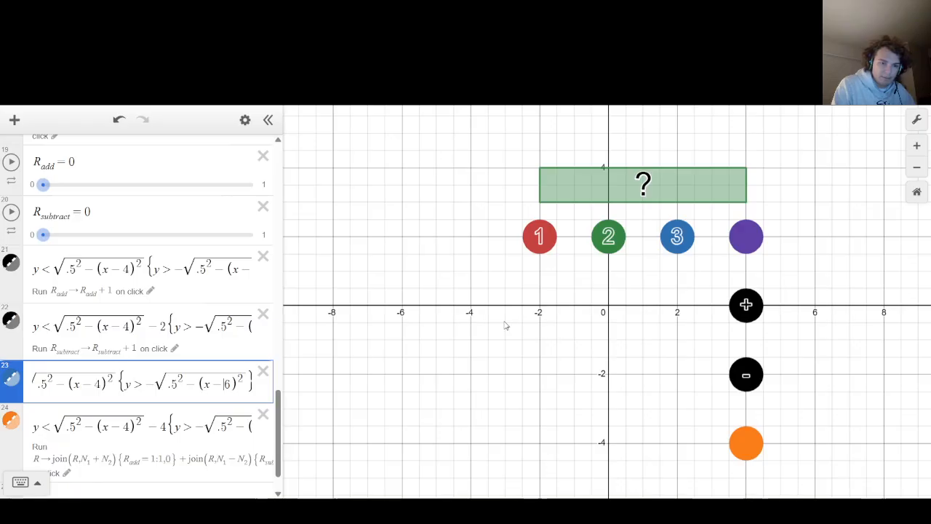
pyautogui.press('BackSpace')
pyautogui.write('6')
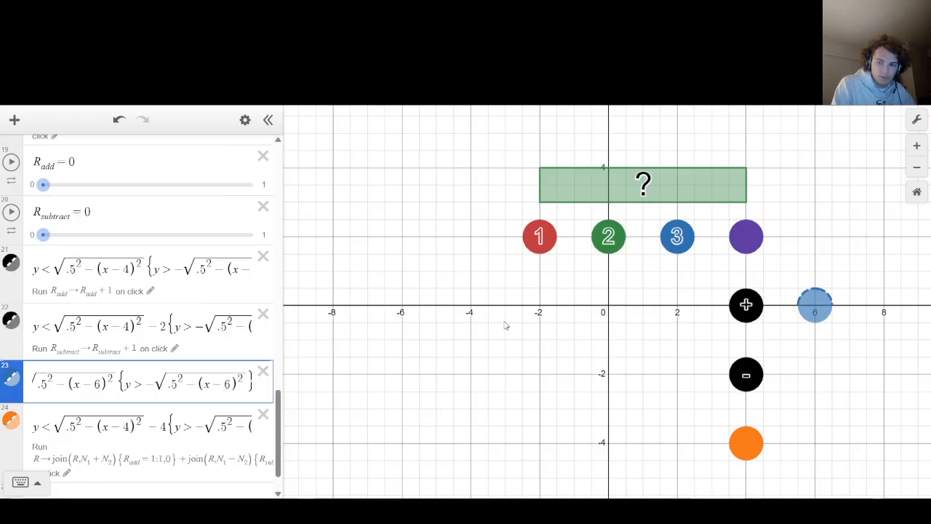
pyautogui.press('Down')
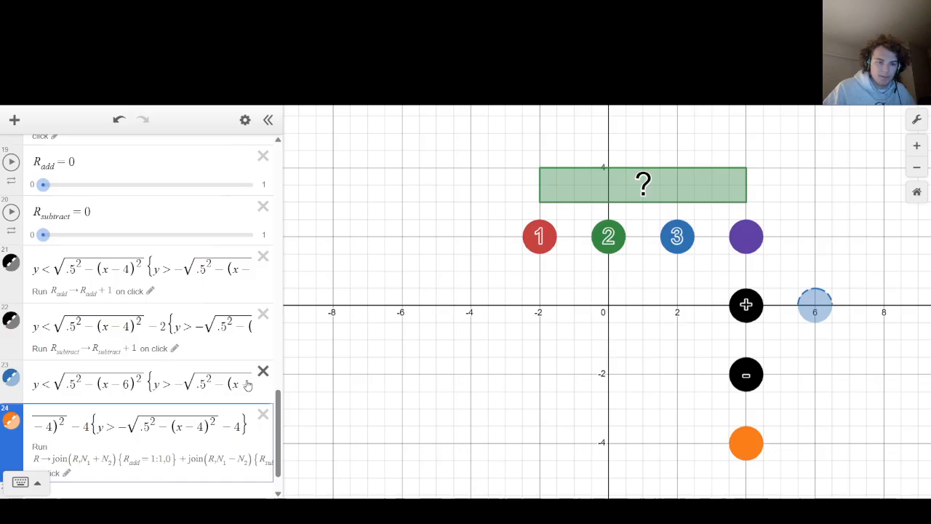
# Colour the new circle at x = 6 black with fill opacity 1 and turn off its outline.
pyautogui.click(10, 338)
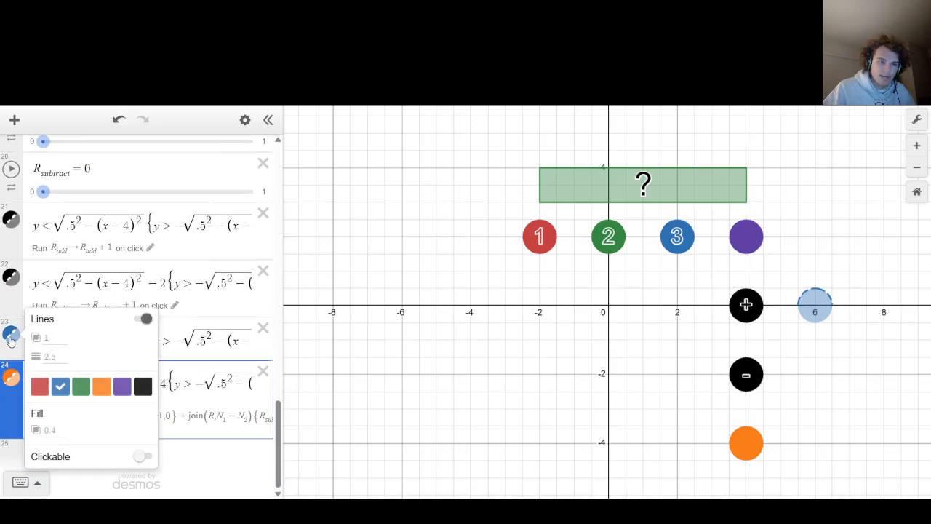
pyautogui.click(143, 386)
pyautogui.click(55, 430)
pyautogui.write('1')
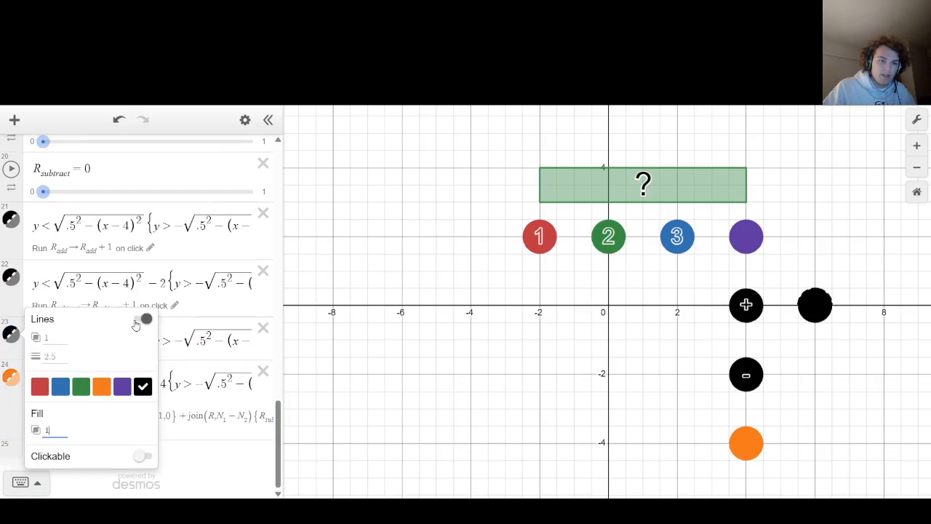
pyautogui.click(139, 319)
pyautogui.click(184, 320)
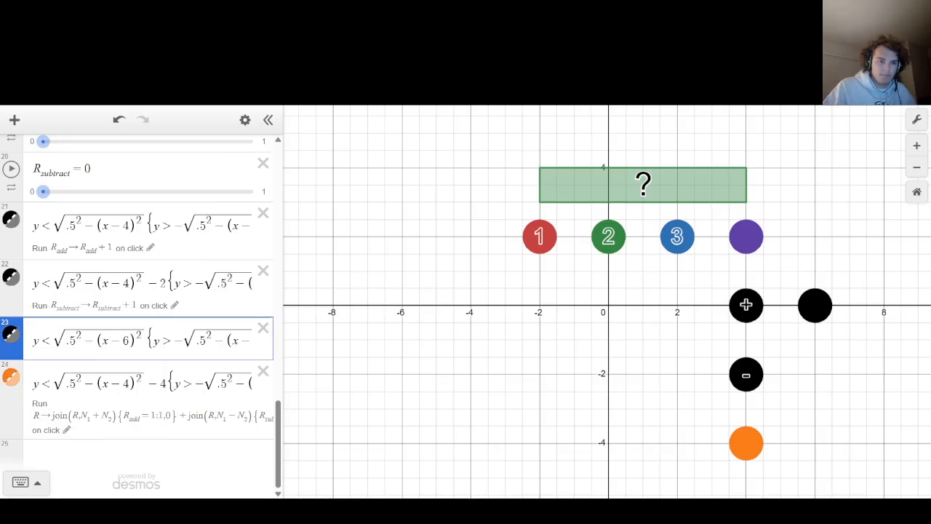
# Make the new black circle clickable with the action R_multiplication → R_multiplication + 1.
pyautogui.click(12, 341)
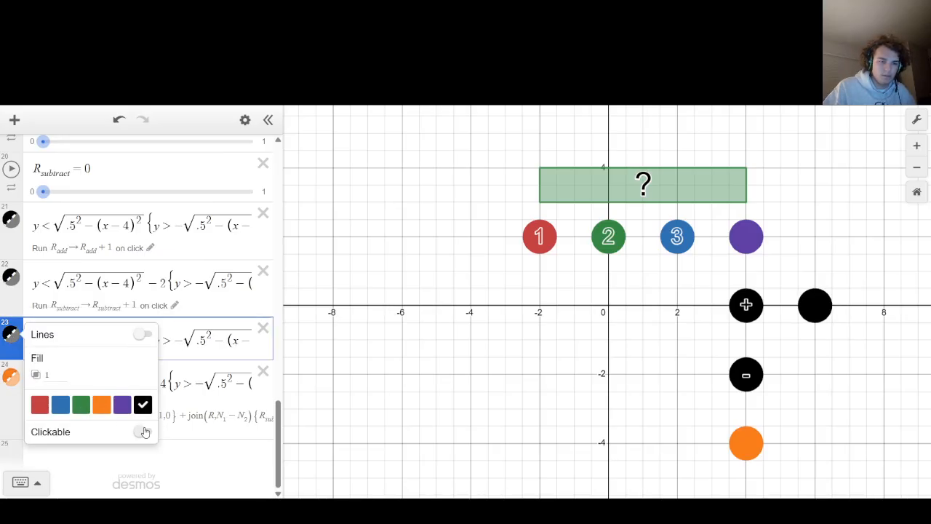
pyautogui.click(144, 399)
pyautogui.write('R')
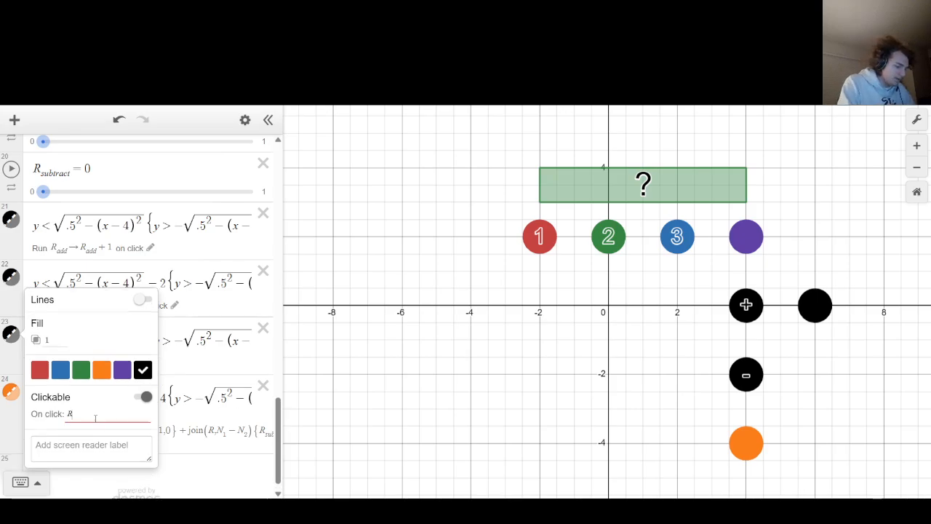
pyautogui.write('_multipl')
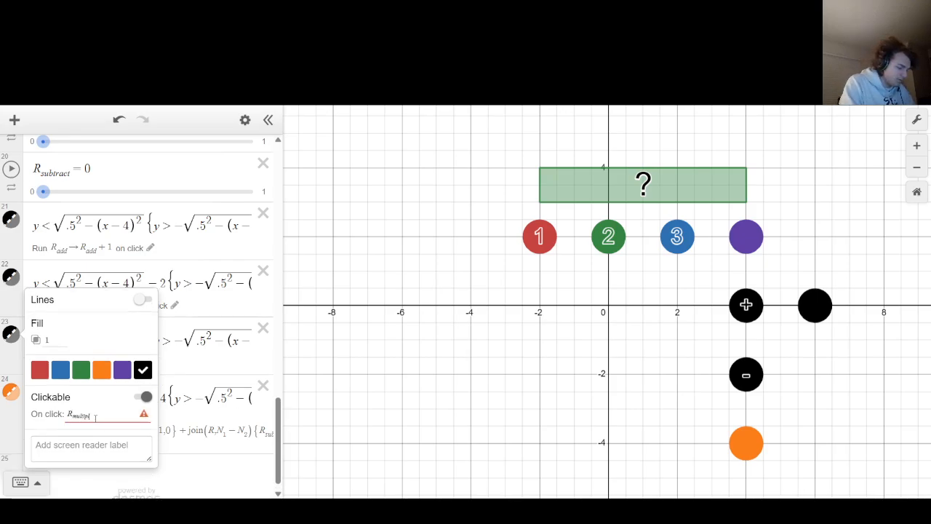
pyautogui.write('y')
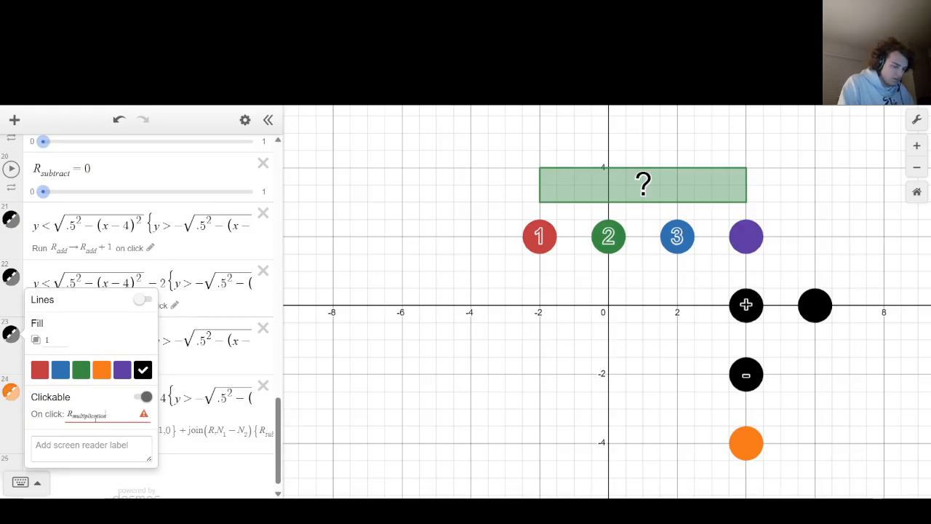
pyautogui.write('->')
pyautogui.write('R_mul')
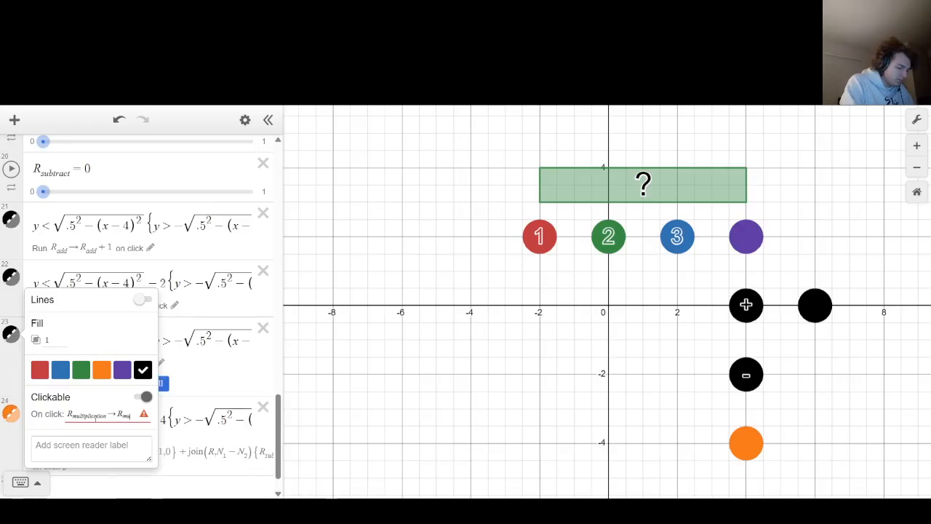
pyautogui.write('tiplication')
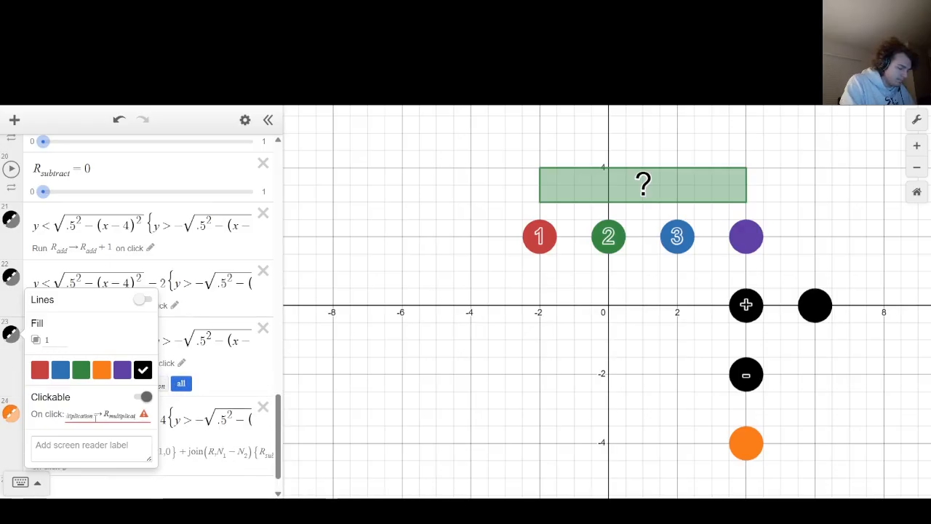
pyautogui.write('+1')
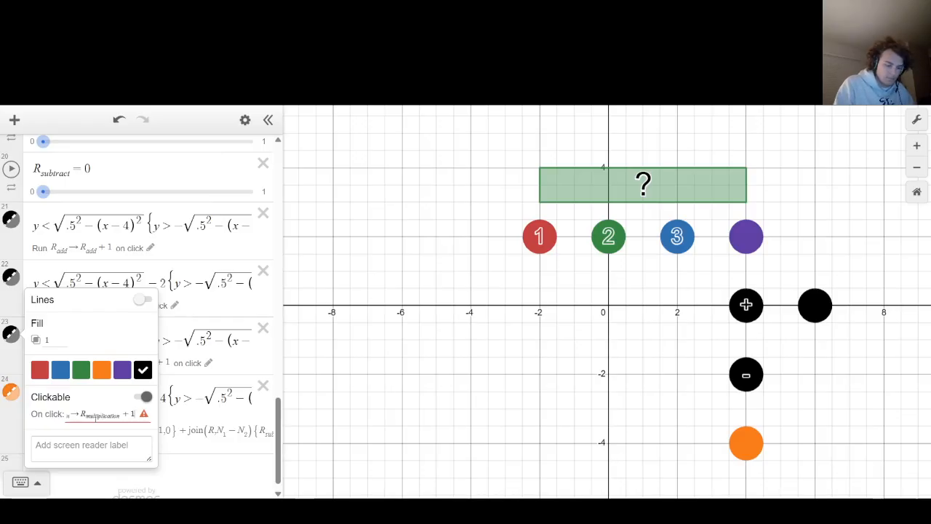
pyautogui.press('BackSpace')
pyautogui.press('BackSpace')
pyautogui.press('BackSpace')
pyautogui.write('+1')
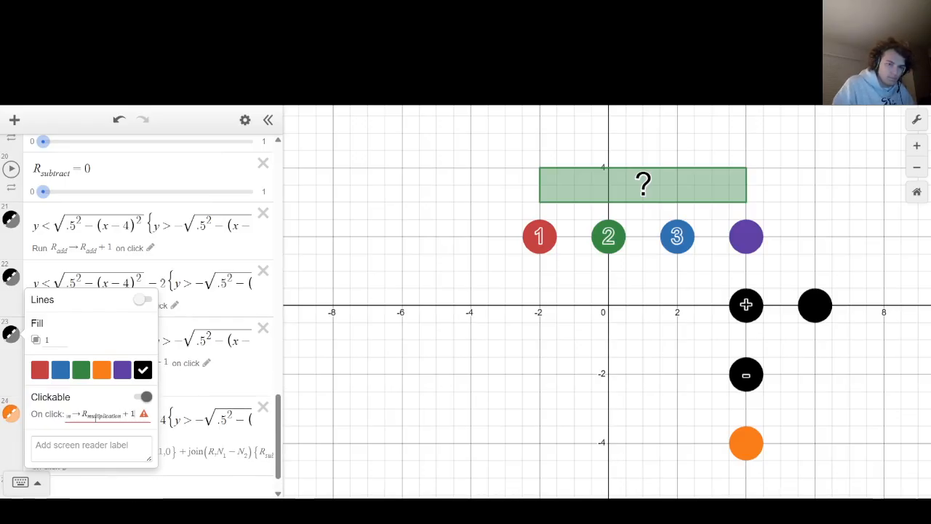
pyautogui.click(451, 373)
# Add an R_multiplication slider beneath R_subtract, with a range of 0 to 1 and a value of 0.
pyautogui.click(91, 388)
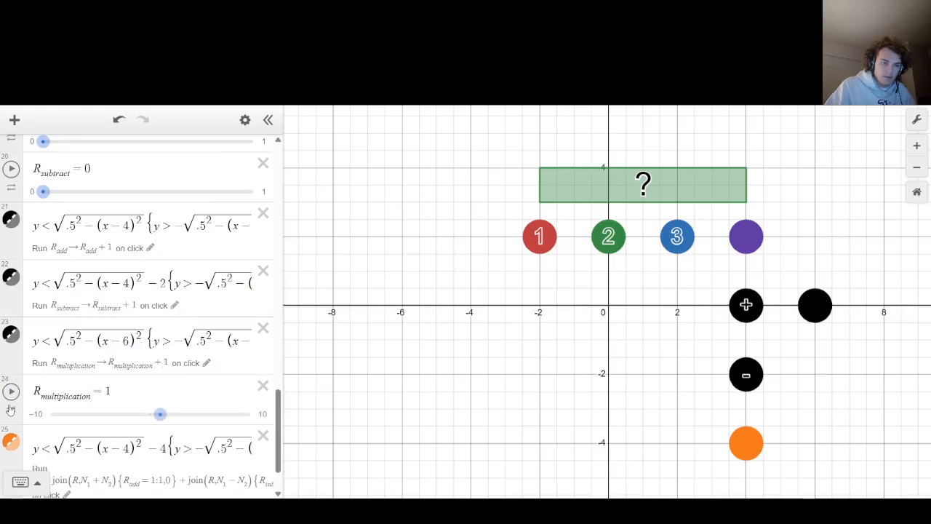
pyautogui.moveTo(11, 409); pyautogui.dragTo(13, 245)
pyautogui.click(11, 246)
pyautogui.click(38, 250)
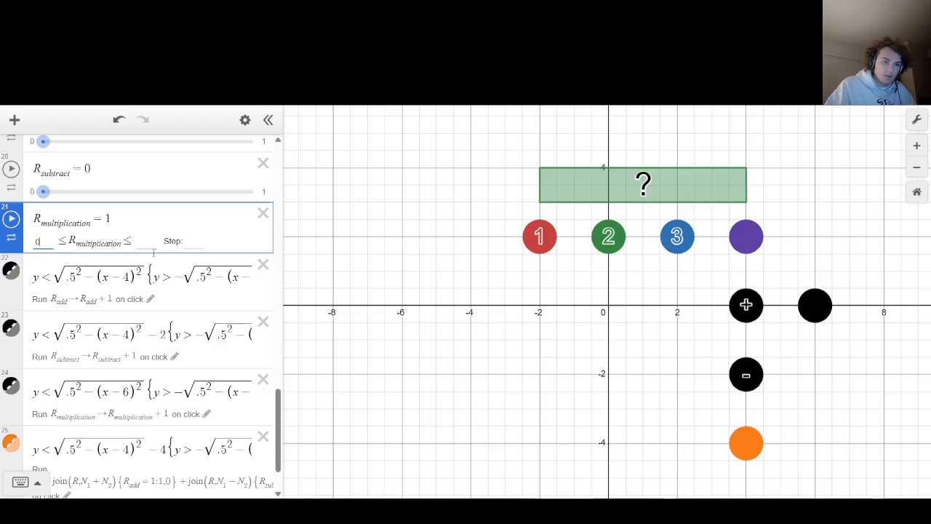
pyautogui.click(370, 255)
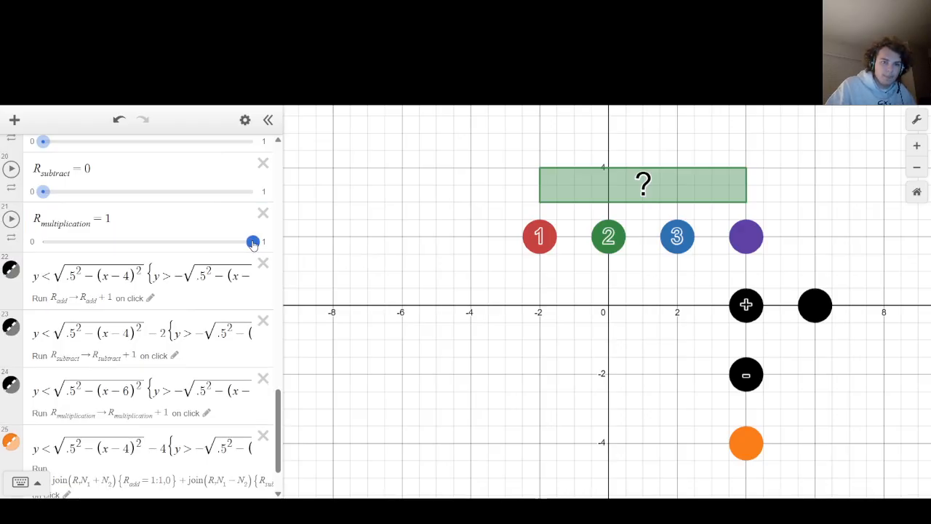
pyautogui.moveTo(252, 241); pyautogui.dragTo(43, 241)
# Extend the purple reset circle's click action with R_multiplication → 0.
pyautogui.scroll(5, 151, 243)
pyautogui.scroll(-1, 151, 244)
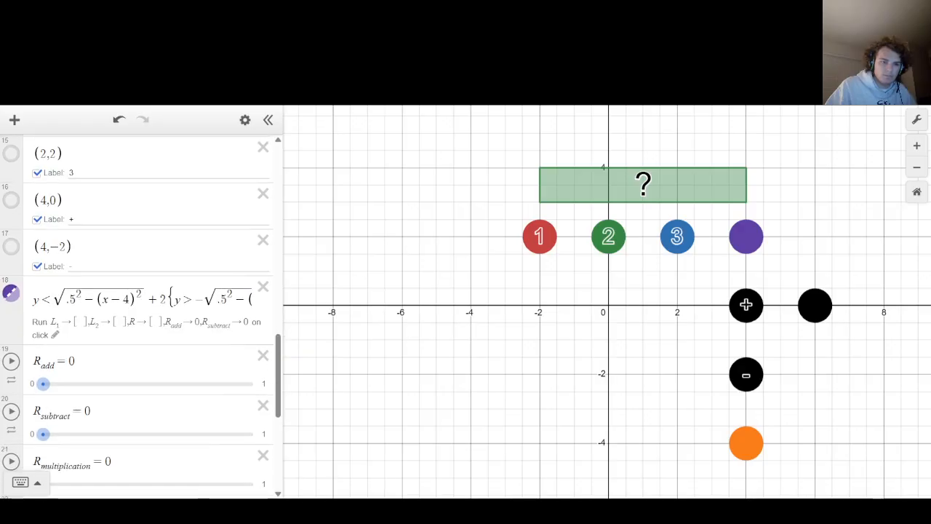
pyautogui.click(11, 293)
pyautogui.moveTo(105, 409); pyautogui.dragTo(392, 429)
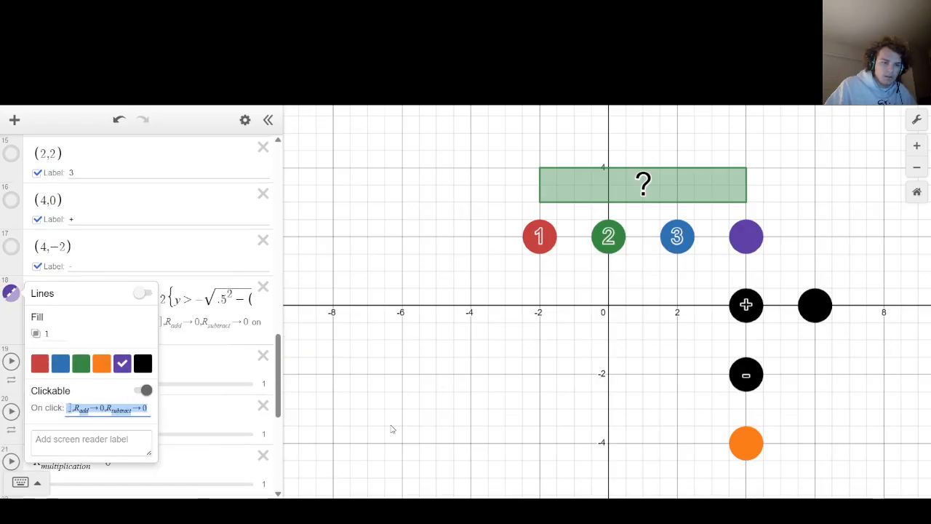
pyautogui.press('Right')
pyautogui.write(',R')
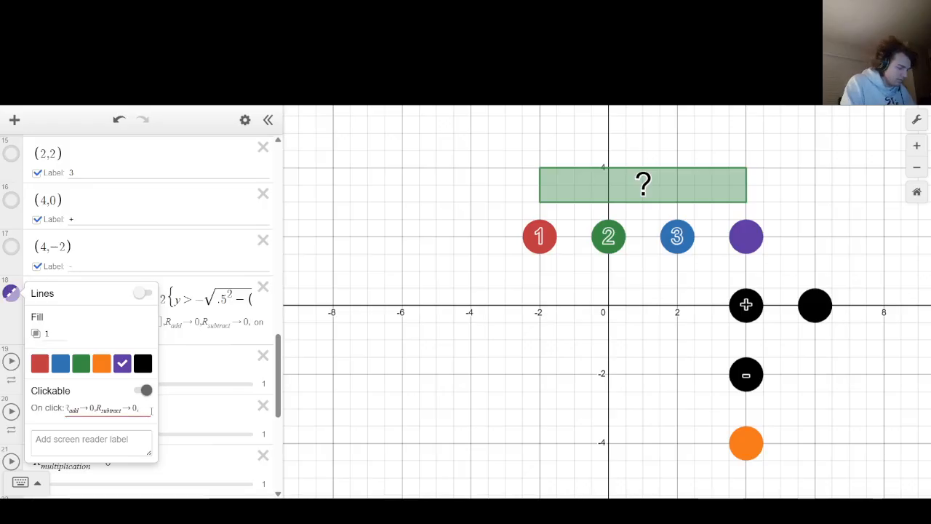
pyautogui.write('_mul')
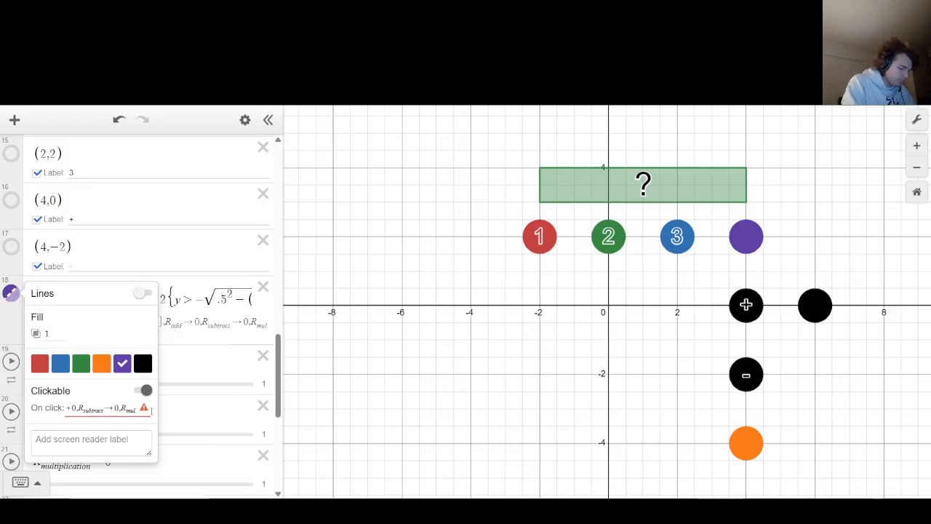
pyautogui.write('tiplication')
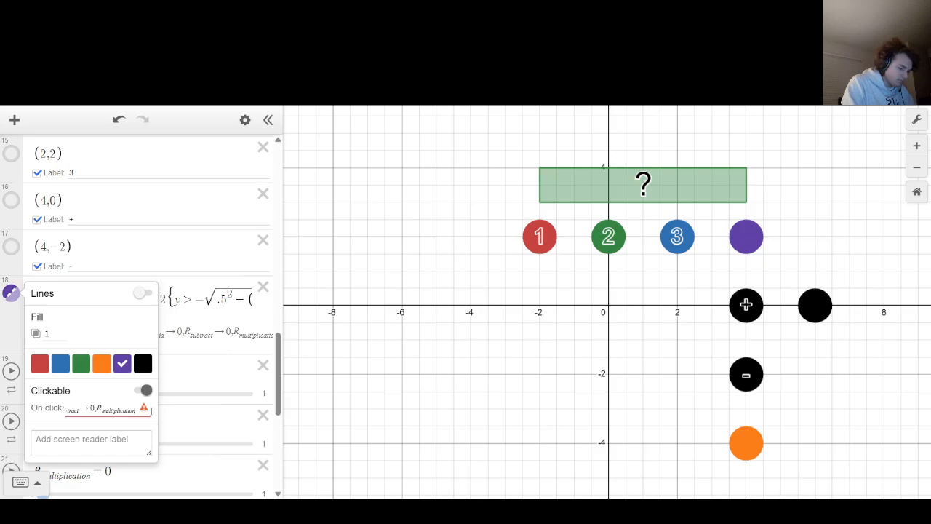
pyautogui.press('Right')
pyautogui.write('->0')
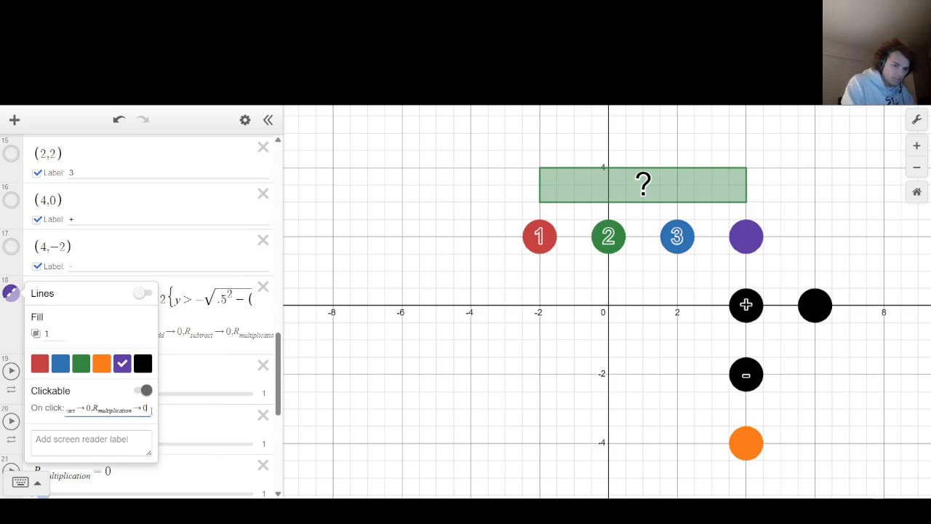
pyautogui.click(294, 368)
# Copy the point (4,−2) into a new expression beneath it and change its coordinates to (6,0).
pyautogui.scroll(2, 128, 312)
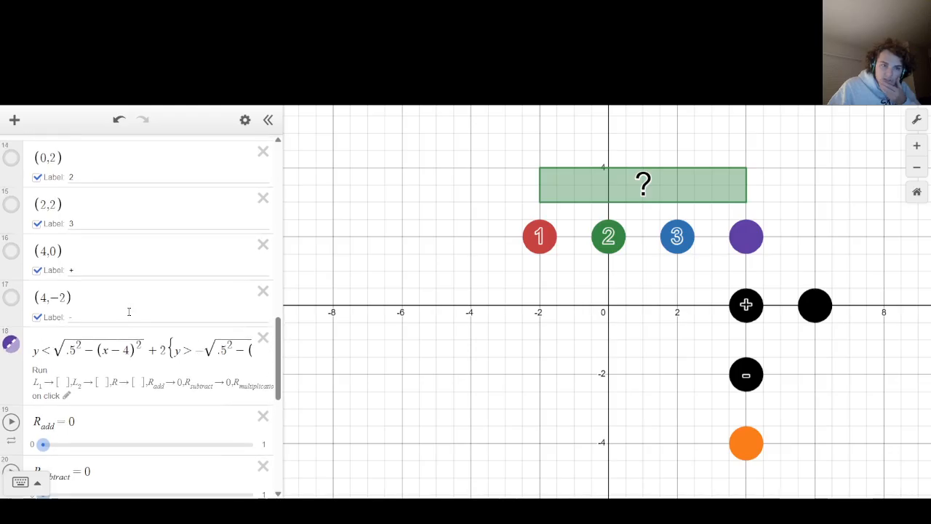
pyautogui.moveTo(91, 364); pyautogui.dragTo(2, 371)
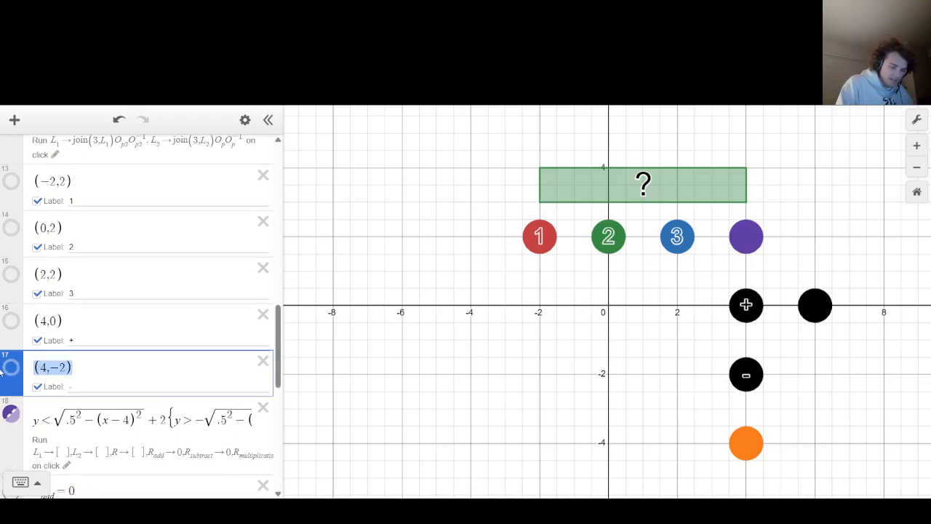
pyautogui.hotkey('ctrl', 'c')
pyautogui.press('Return')
pyautogui.hotkey('ctrl', 'v')
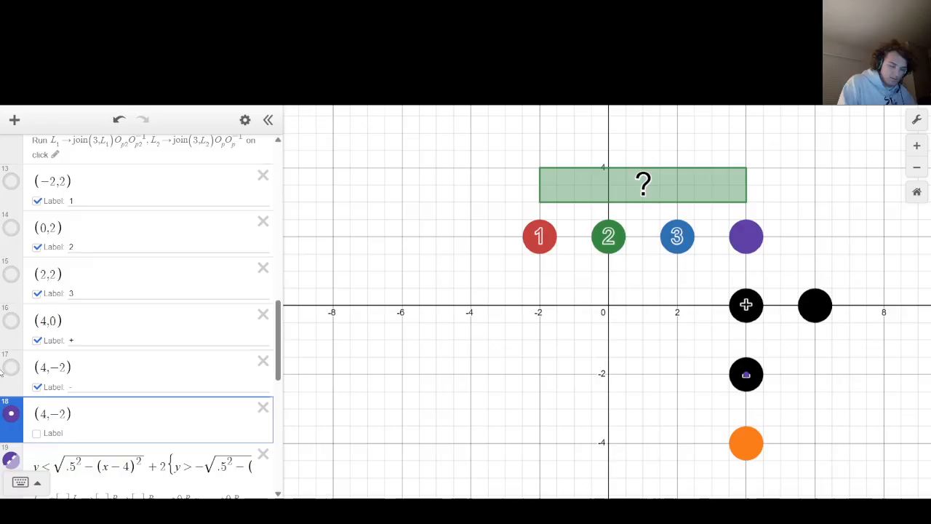
pyautogui.press('BackSpace')
pyautogui.write('4')
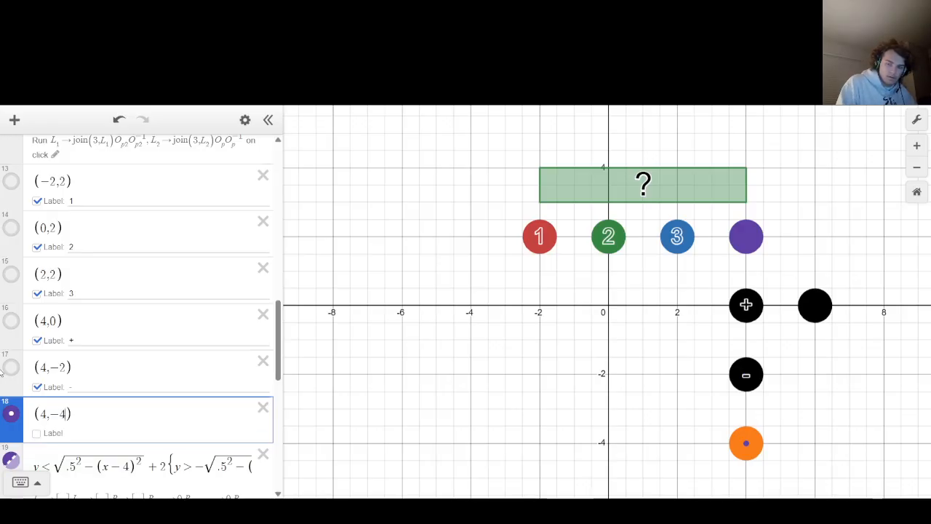
pyautogui.press('BackSpace')
pyautogui.press('BackSpace')
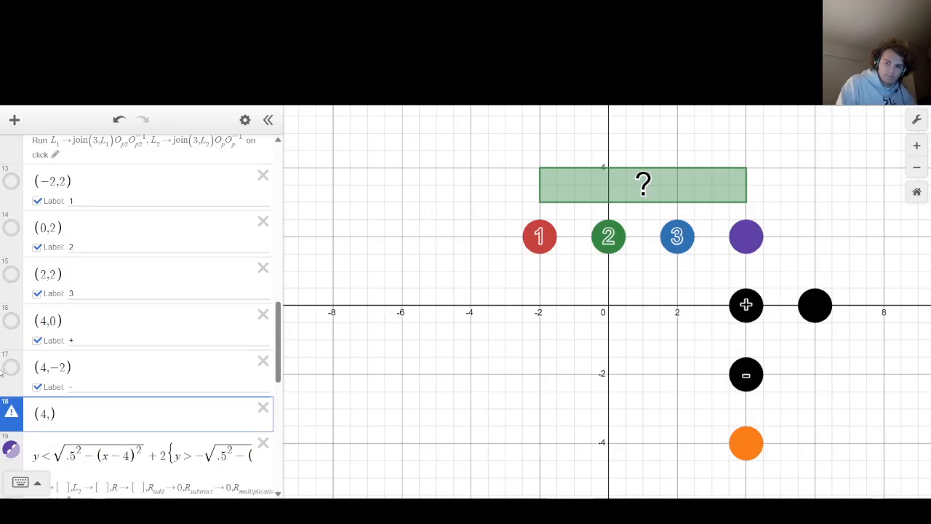
pyautogui.write('0')
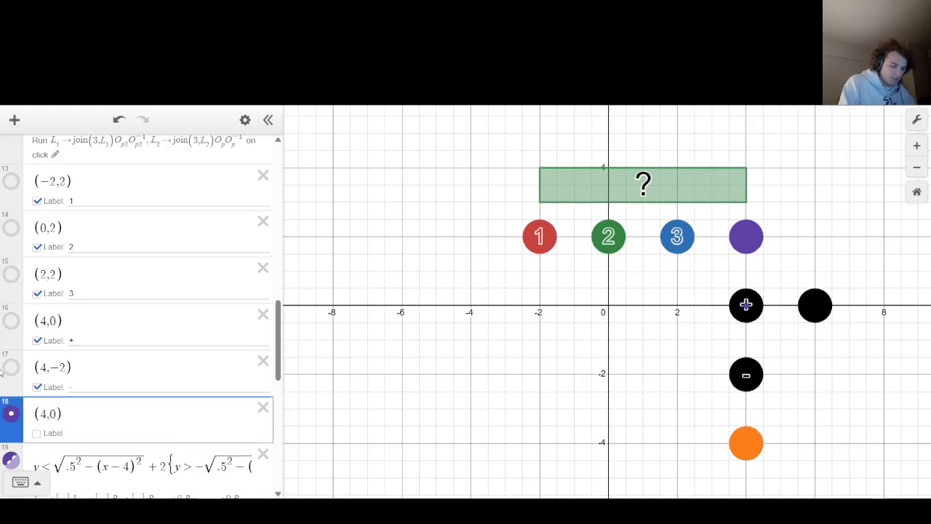
pyautogui.press('Left')
pyautogui.press('Left')
pyautogui.press('BackSpace')
pyautogui.write('6')
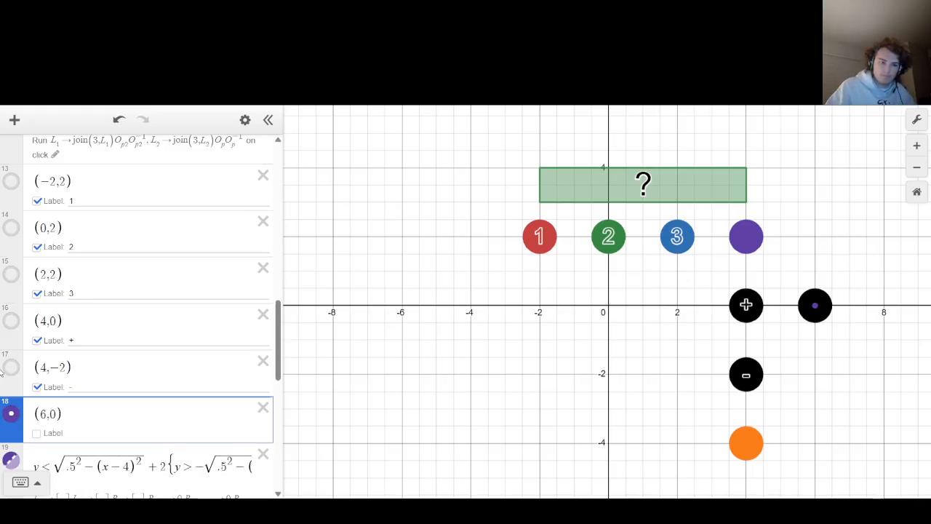
# Make the (6,0) point black, hide its marker and label it X.
pyautogui.click(11, 415)
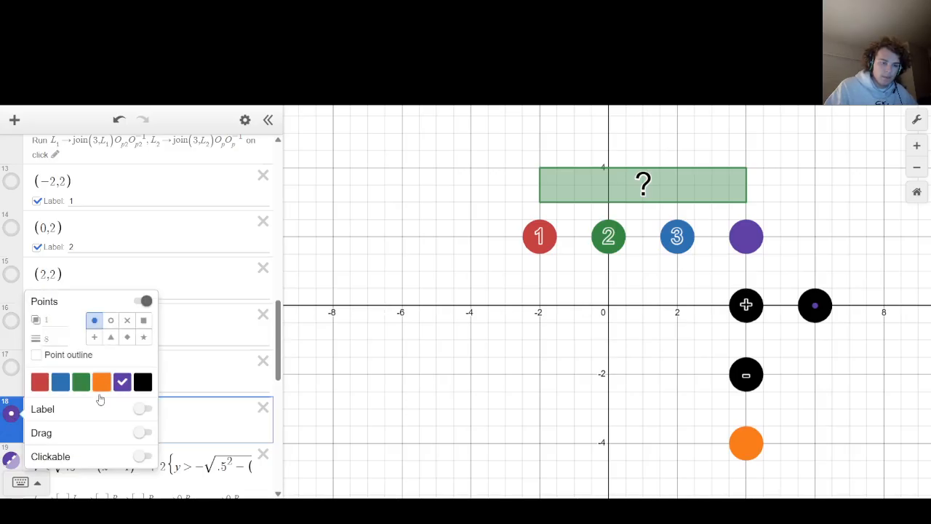
pyautogui.click(142, 382)
pyautogui.click(143, 408)
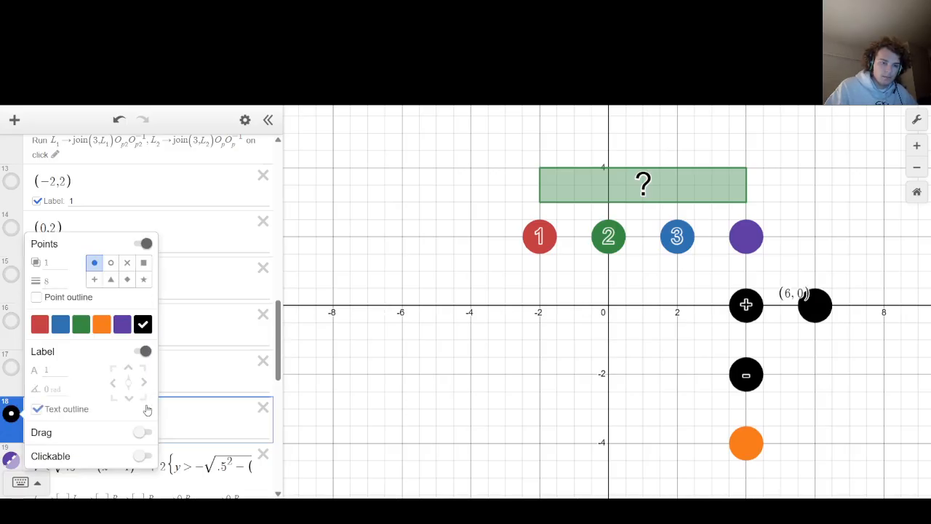
pyautogui.click(145, 244)
pyautogui.click(175, 421)
pyautogui.click(128, 435)
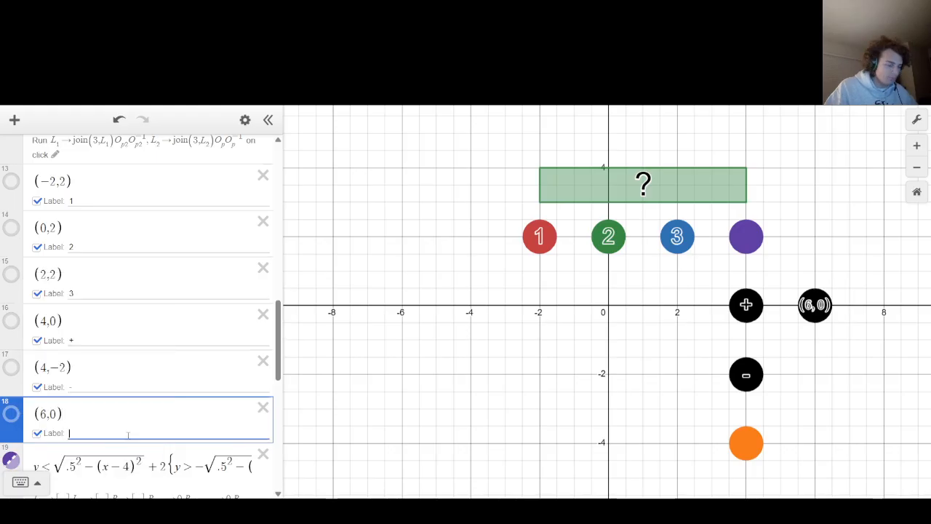
pyautogui.write('X')
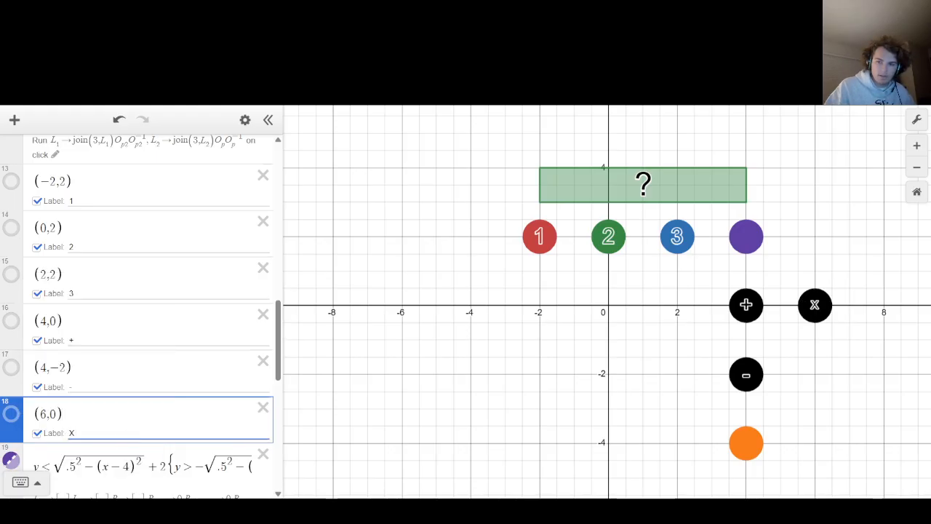
pyautogui.click(385, 387)
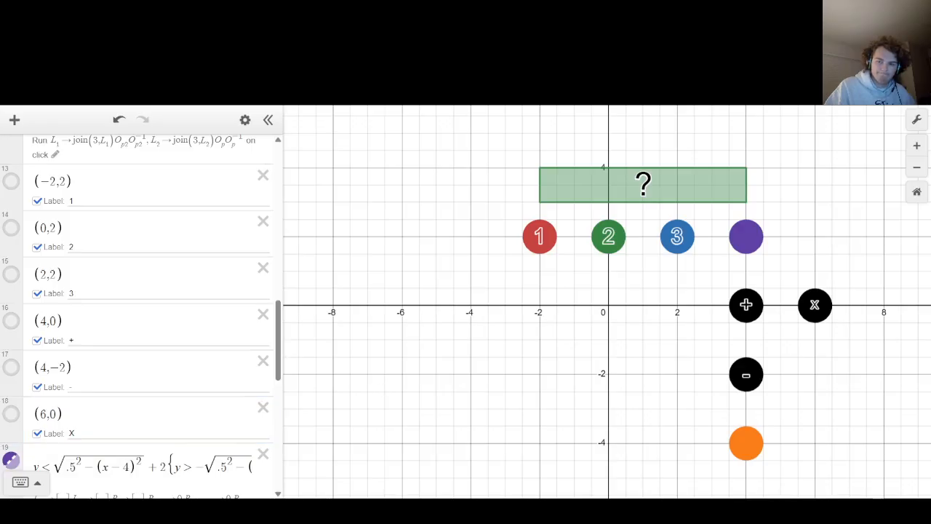
# Add + R_multiplication after R_subtract in the O_p condition.
pyautogui.scroll(-5, 139, 313)
pyautogui.scroll(-3, 93, 371)
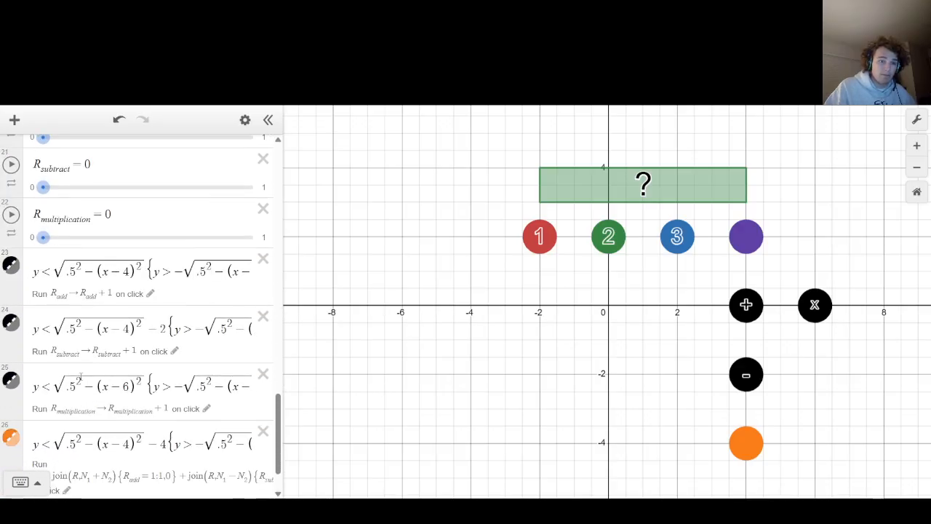
pyautogui.scroll(2, 139, 364)
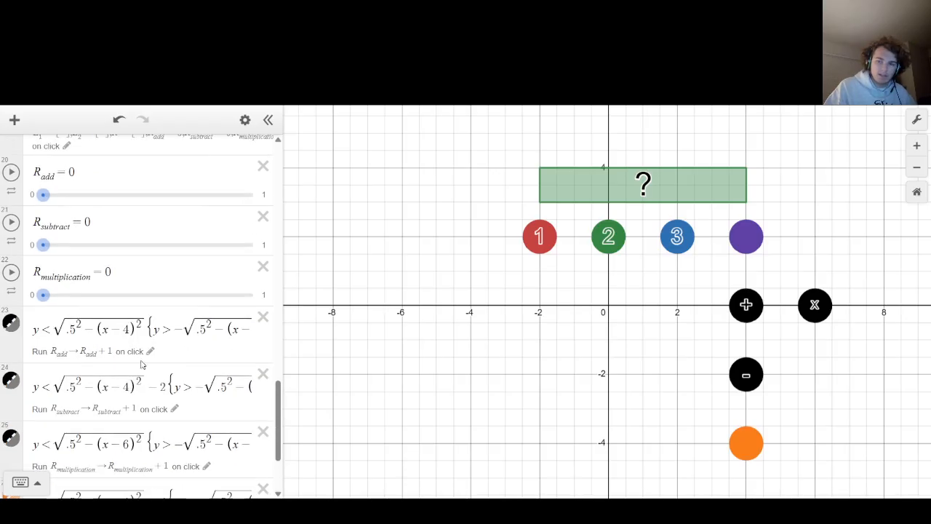
pyautogui.scroll(8, 216, 376)
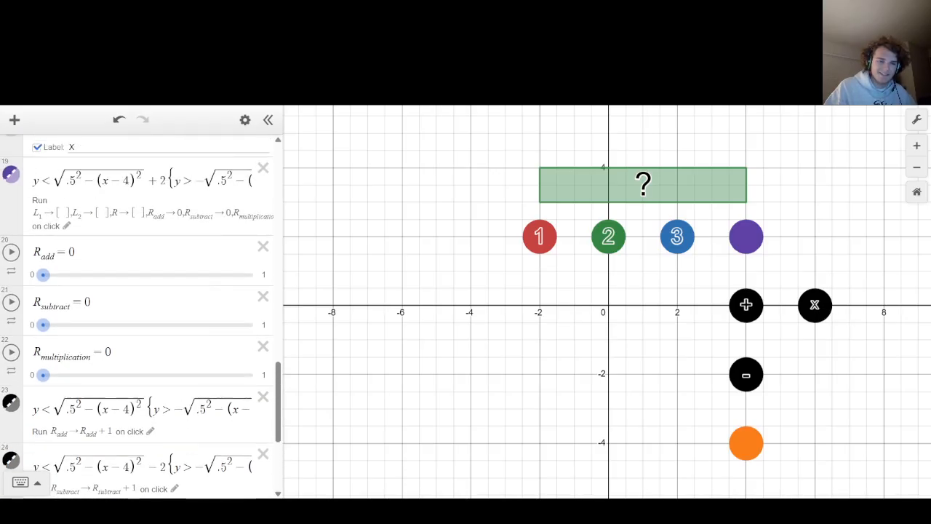
pyautogui.scroll(10, 141, 316)
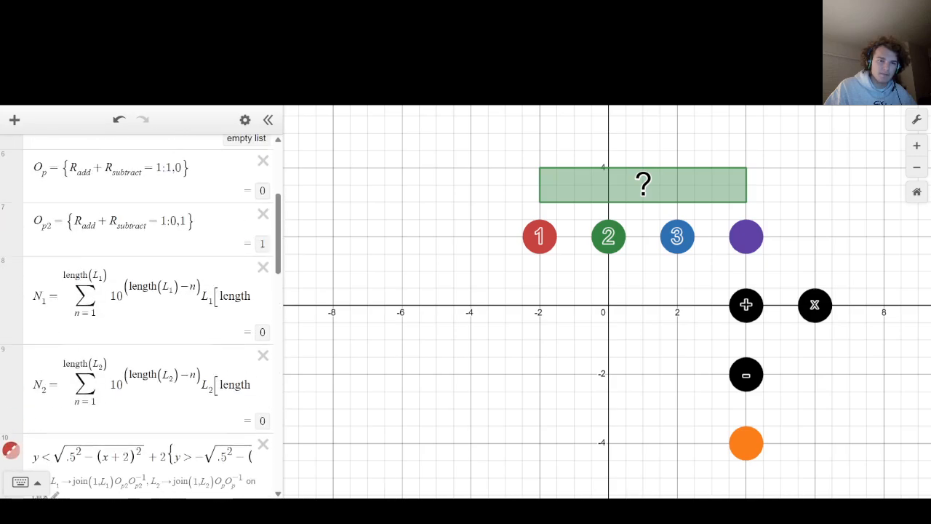
pyautogui.scroll(-3, 140, 316)
pyautogui.click(146, 266)
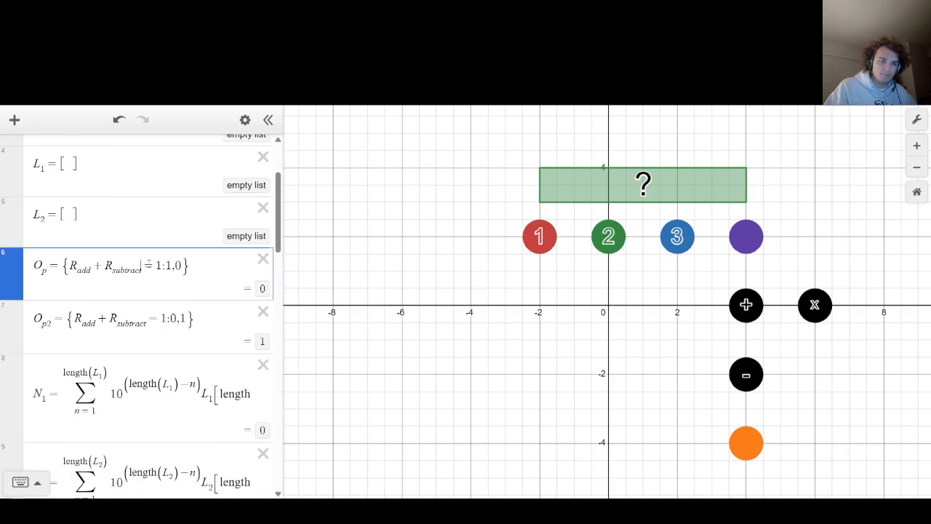
pyautogui.write('+ R_')
pyautogui.write('multiplicatio')
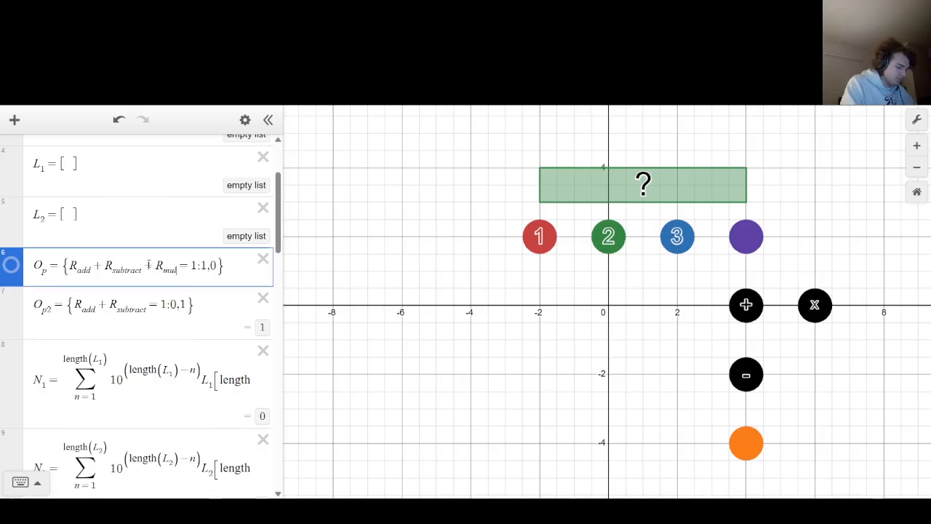
pyautogui.write('n')
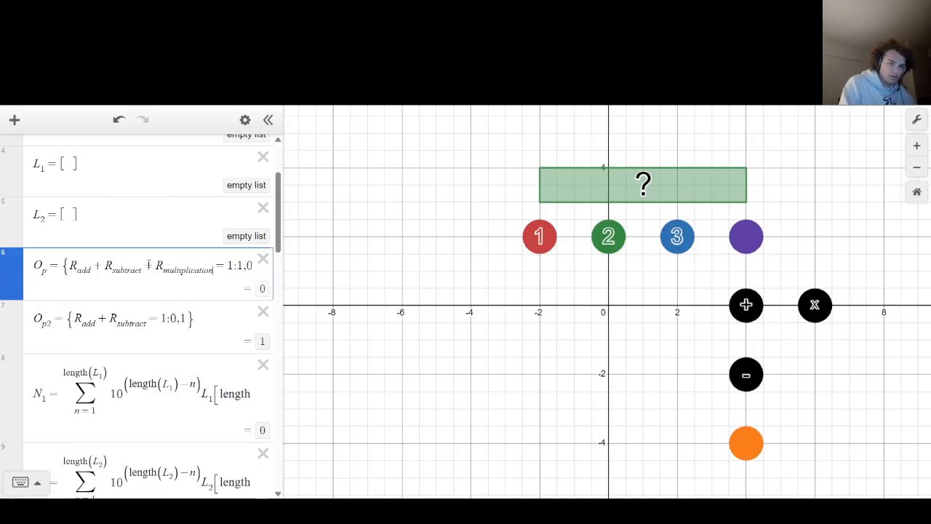
# Copy R_multiplication from O_p and add it to the sum in the O_p2 condition.
pyautogui.press('Down')
pyautogui.moveTo(156, 266); pyautogui.dragTo(213, 269)
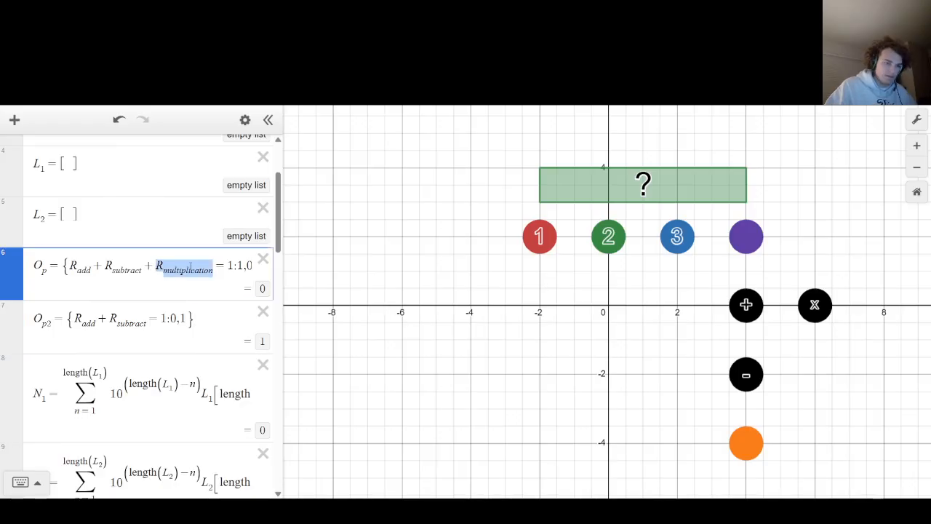
pyautogui.click(150, 323)
pyautogui.write('+')
pyautogui.hotkey('ctrl', 'v')
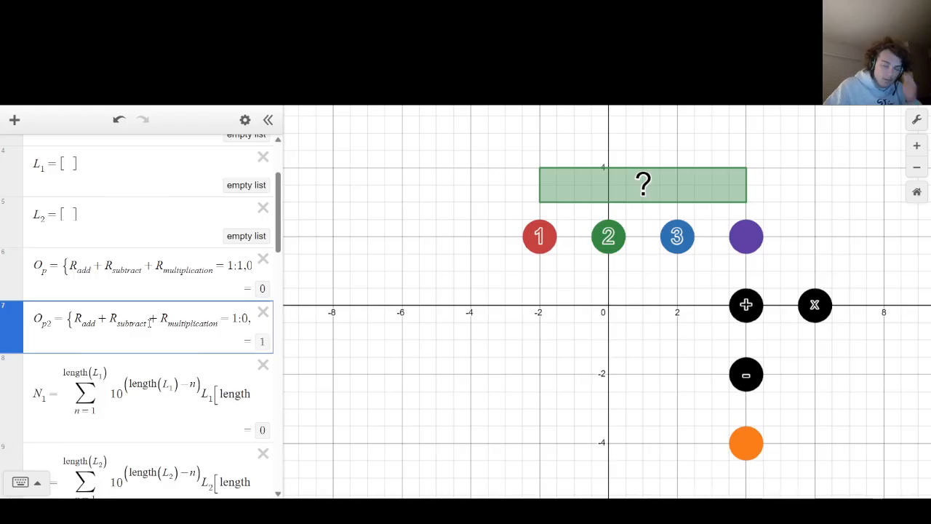
# Test the multiplication button by entering 3 × 3 on the calculator and running the orange result circle.
pyautogui.scroll(-6, 150, 323)
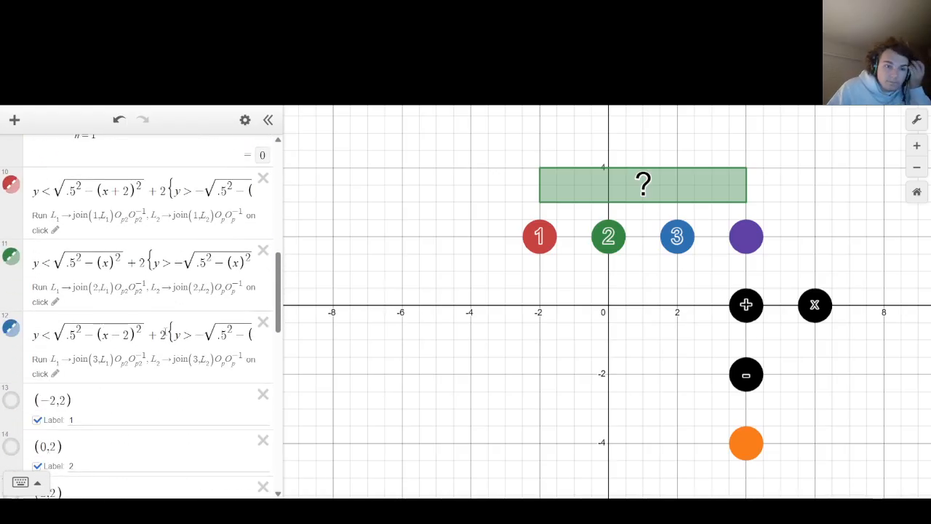
pyautogui.scroll(-3, 160, 335)
pyautogui.scroll(9, 160, 335)
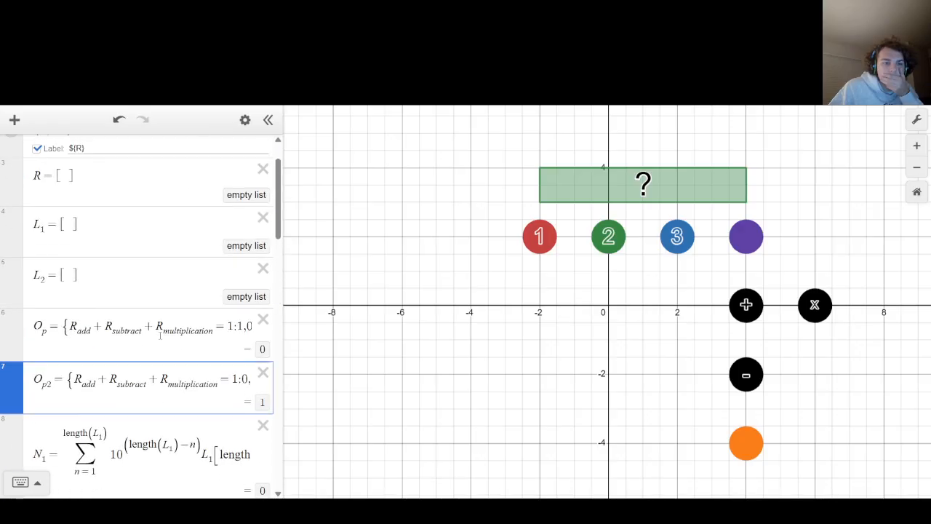
pyautogui.scroll(2, 160, 335)
pyautogui.click(440, 335)
pyautogui.scroll(-4, 94, 368)
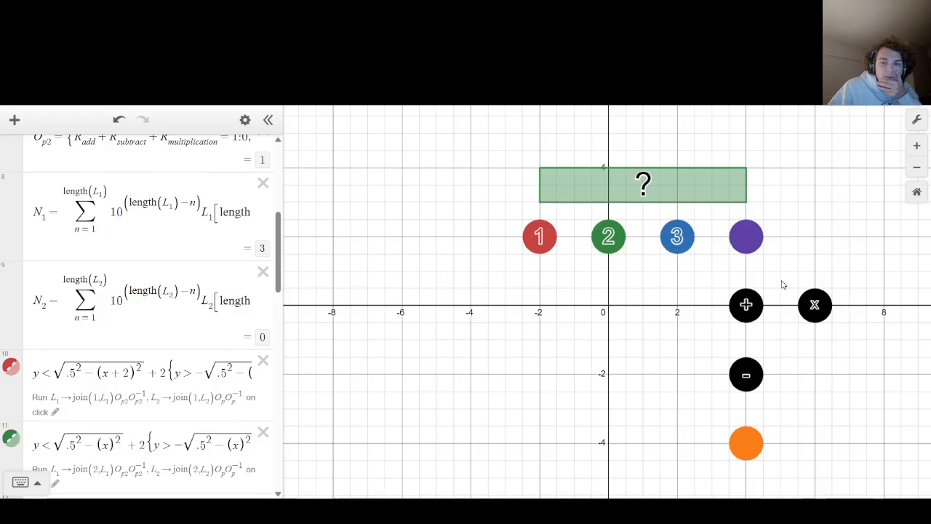
pyautogui.click(814, 317)
pyautogui.click(751, 450)
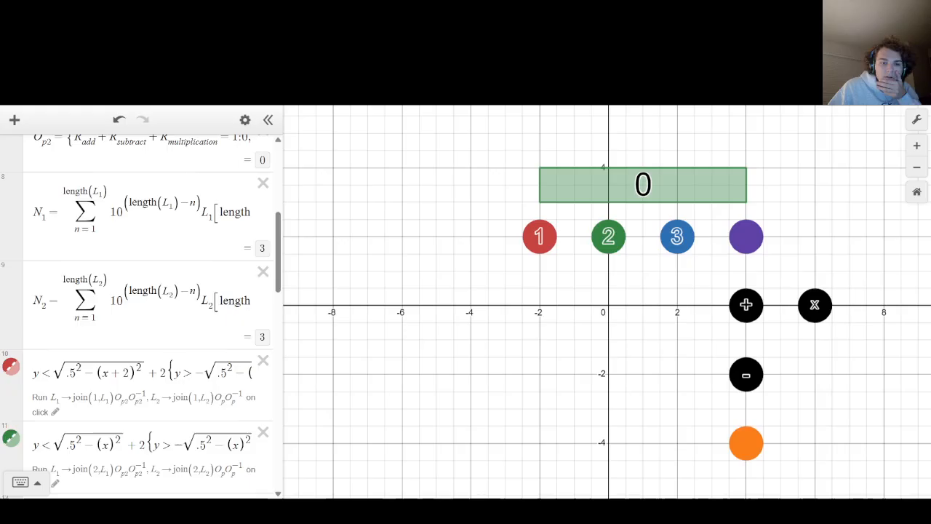
# Append + join(R,N_1−N_2){R_subtract=1:1,0} to the end of the orange result circle's click action.
pyautogui.scroll(-10, 146, 343)
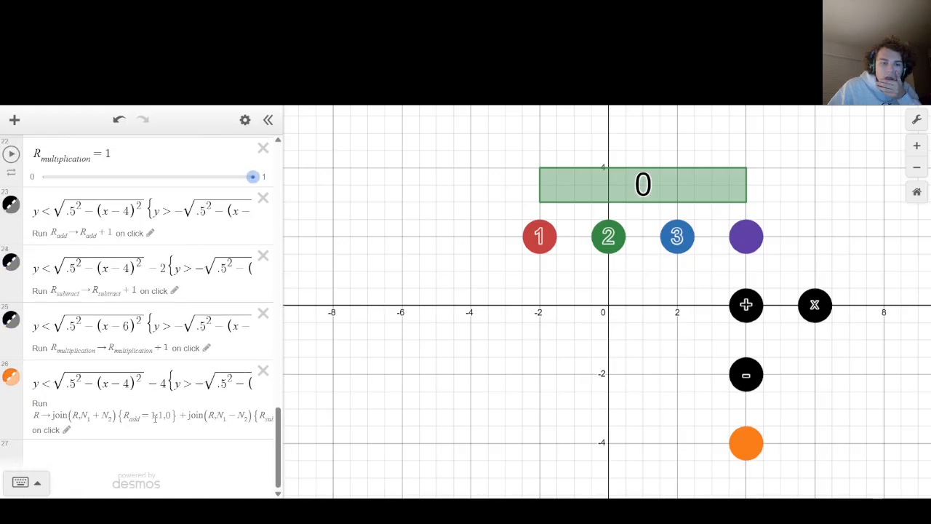
pyautogui.click(67, 431)
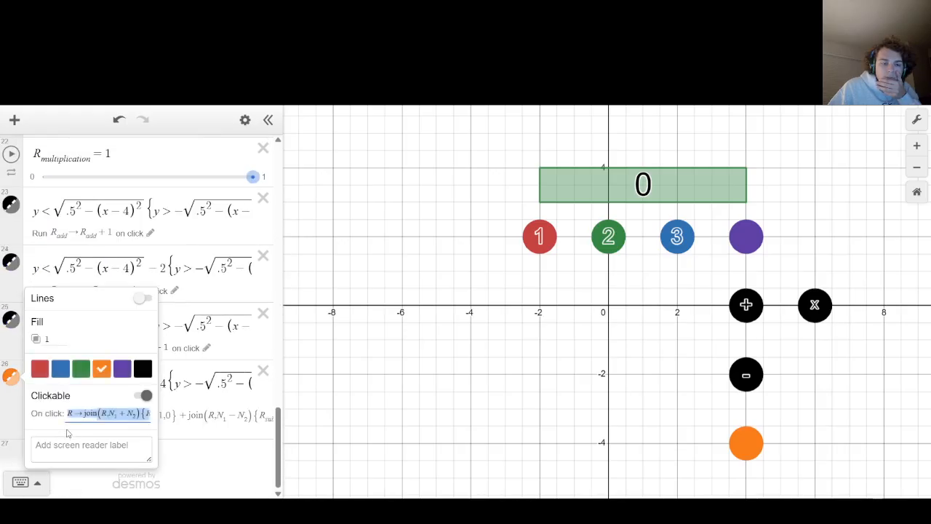
pyautogui.moveTo(128, 414); pyautogui.dragTo(290, 416)
pyautogui.click(107, 414)
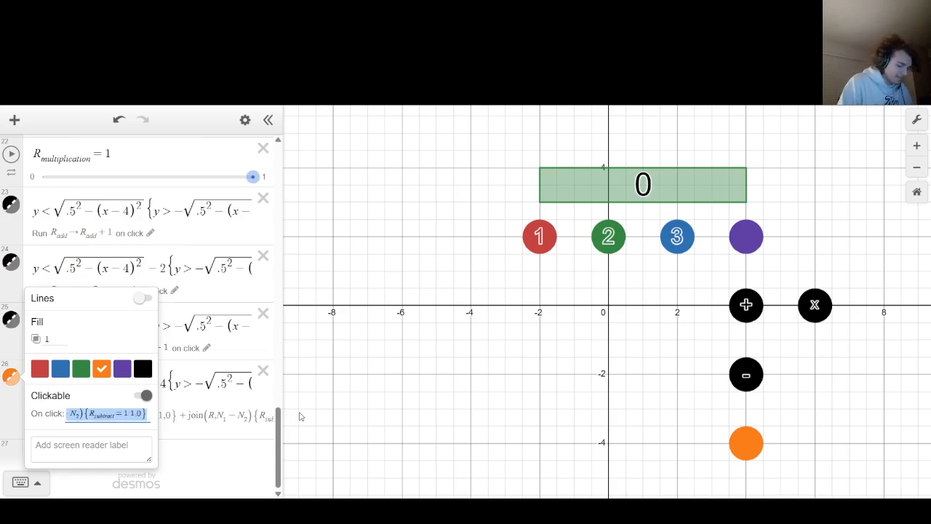
pyautogui.press('Right')
pyautogui.write('+')
pyautogui.write('join(R,N1-N2){Rsubtract=1:1,0}')
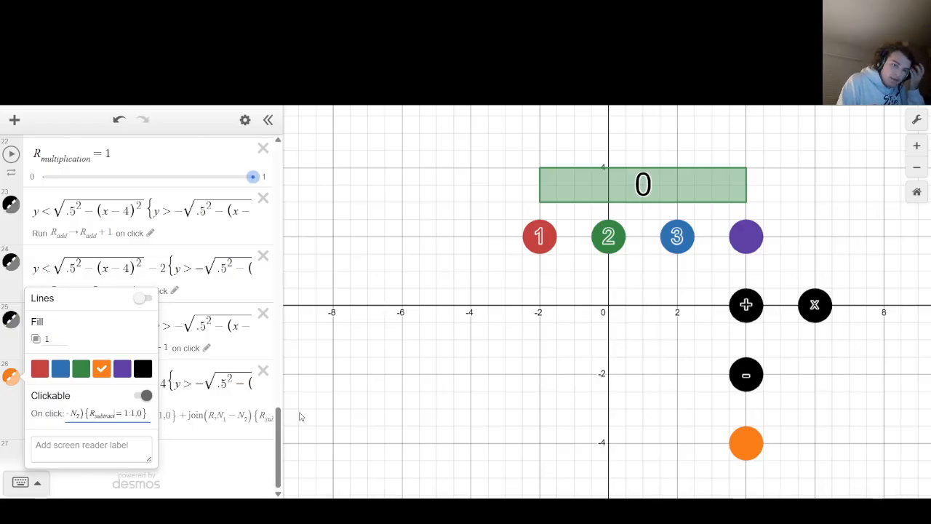
# Replace R_subtract with R_multiplication in the condition of the newly appended join term.
pyautogui.press('Left')
pyautogui.press('Left')
pyautogui.press('Left')
pyautogui.press('Left')
pyautogui.press('Left')
pyautogui.press('Left')
pyautogui.press('Left')
pyautogui.press('Left')
pyautogui.press('BackSpace')
pyautogui.press('BackSpace')
pyautogui.press('BackSpace')
pyautogui.press('BackSpace')
pyautogui.press('BackSpace')
pyautogui.press('BackSpace')
pyautogui.press('BackSpace')
pyautogui.press('BackSpace')
pyautogui.press('BackSpace')
pyautogui.press('BackSpace')
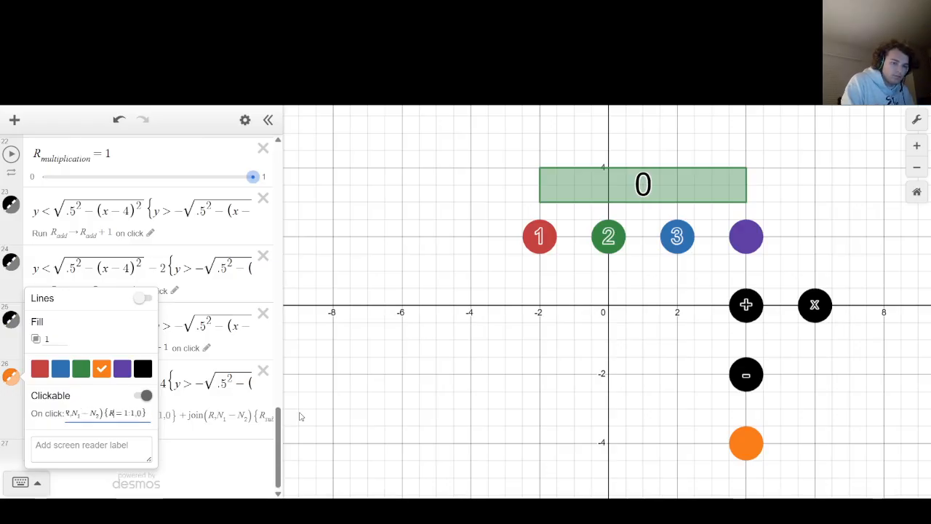
pyautogui.write('R_multipl')
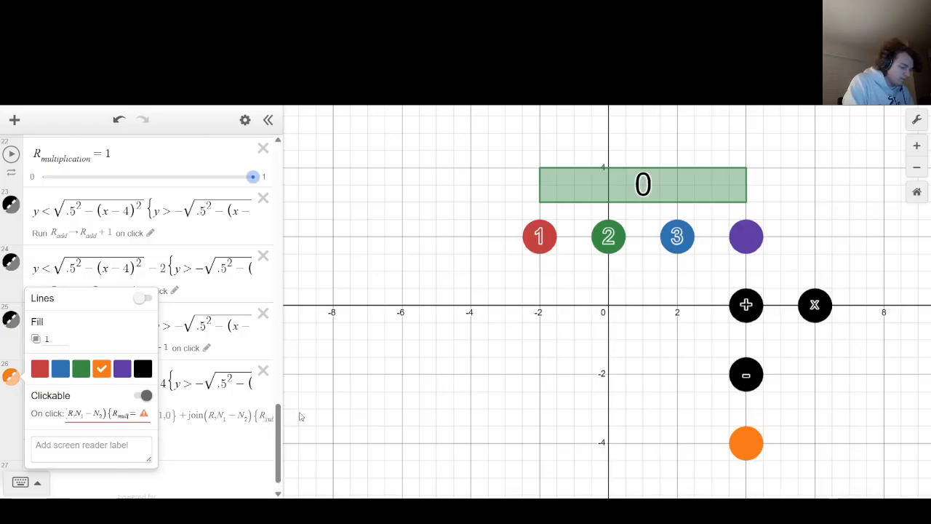
pyautogui.write('ication')
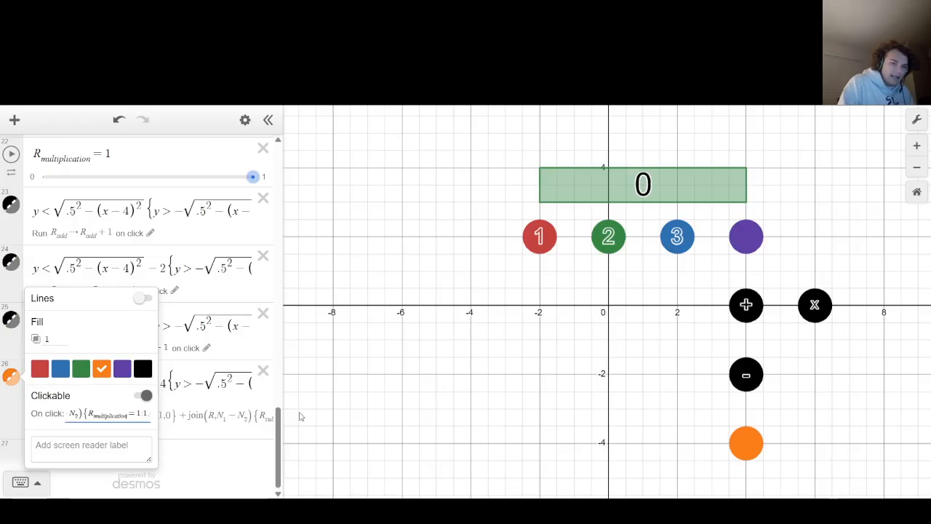
# Change N_1−N_2 to N_1·N_2 in the multiplication join term and close the orange circle's settings.
pyautogui.press('Left')
pyautogui.press('Left')
pyautogui.press('Left')
pyautogui.press('Left')
pyautogui.press('Left')
pyautogui.press('Left')
pyautogui.press('Left')
pyautogui.press('Left')
pyautogui.press('Left')
pyautogui.press('Left')
pyautogui.press('Left')
pyautogui.press('Left')
pyautogui.press('Left')
pyautogui.press('Left')
pyautogui.press('Left')
pyautogui.press('Left')
pyautogui.press('Left')
pyautogui.press('Left')
pyautogui.press('Left')
pyautogui.press('Left')
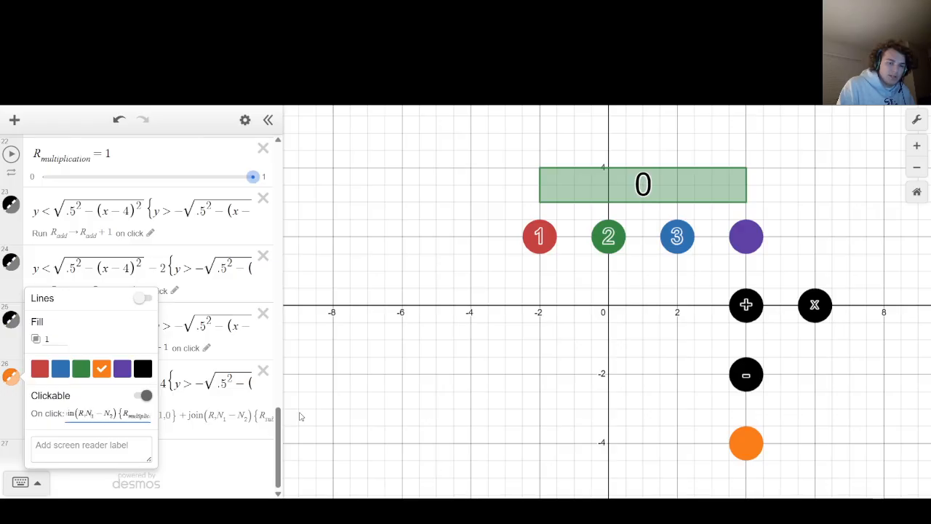
pyautogui.press('BackSpace')
pyautogui.write('*')
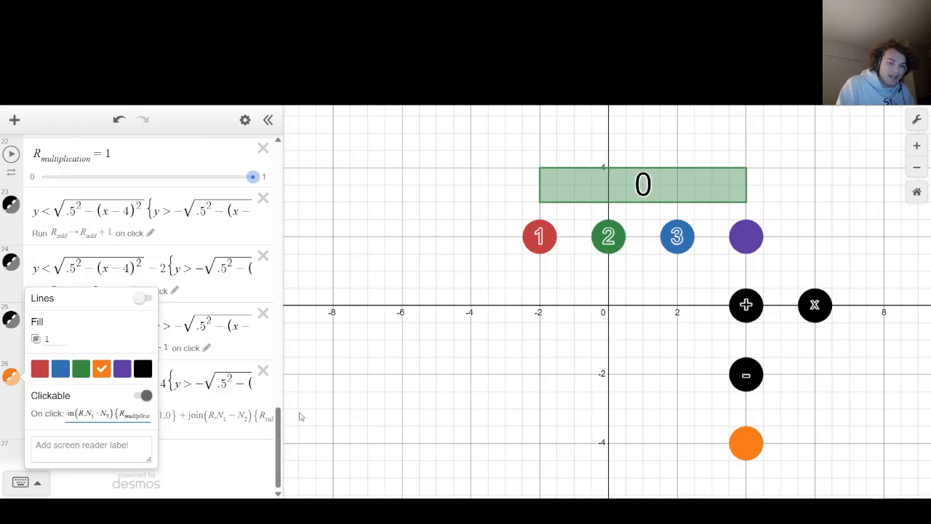
pyautogui.click(347, 383)
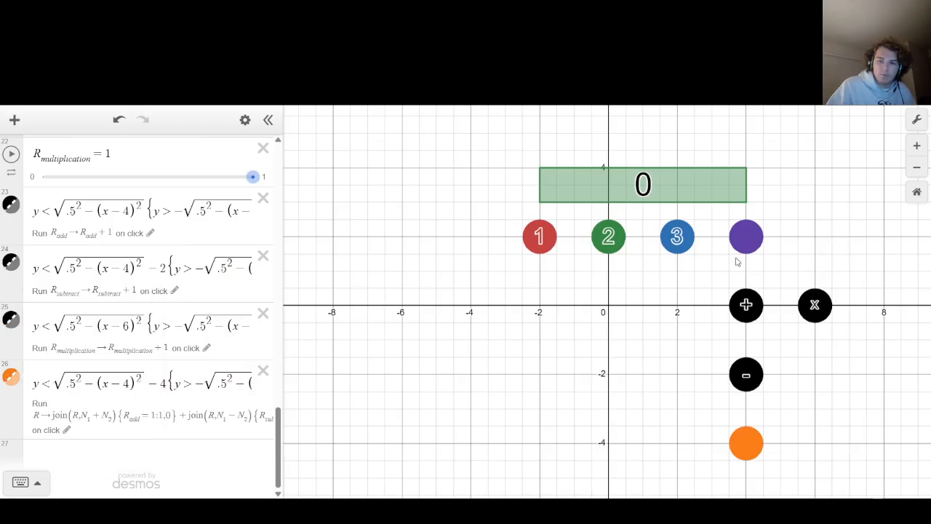
# Test multiplication on the calculator with 3 × 3 and 12 × 12, resetting before each calculation.
pyautogui.click(747, 235)
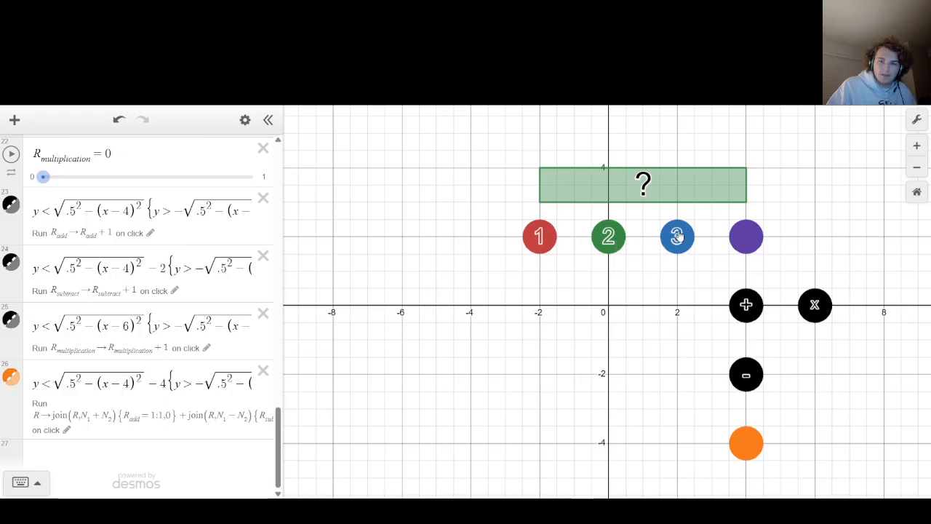
pyautogui.click(815, 306)
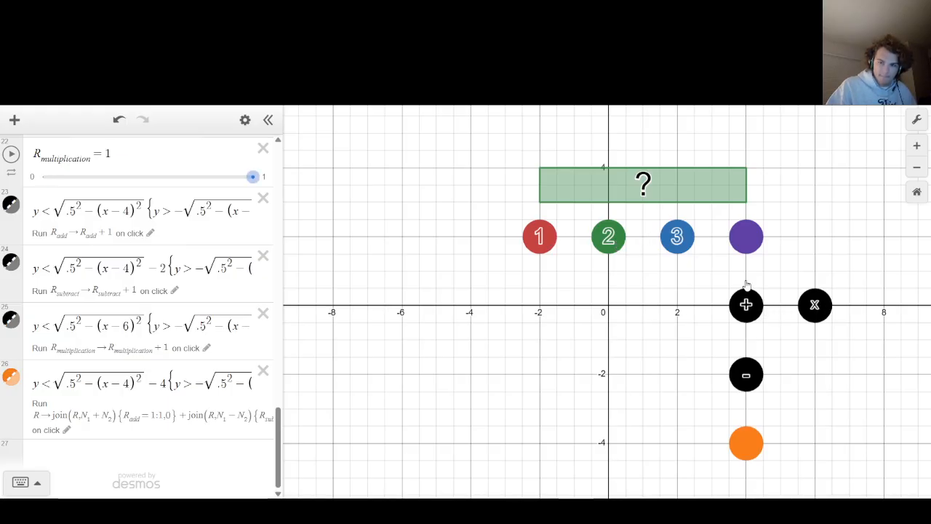
pyautogui.click(756, 453)
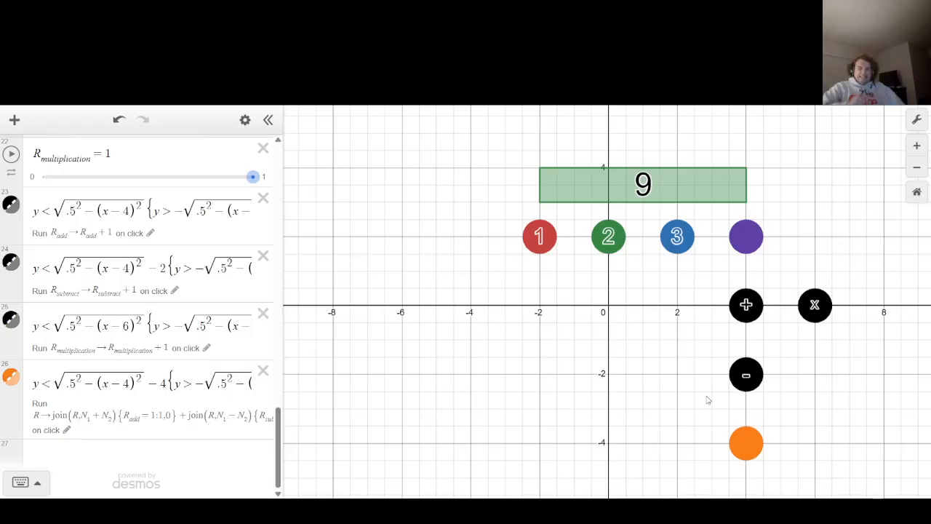
pyautogui.click(738, 242)
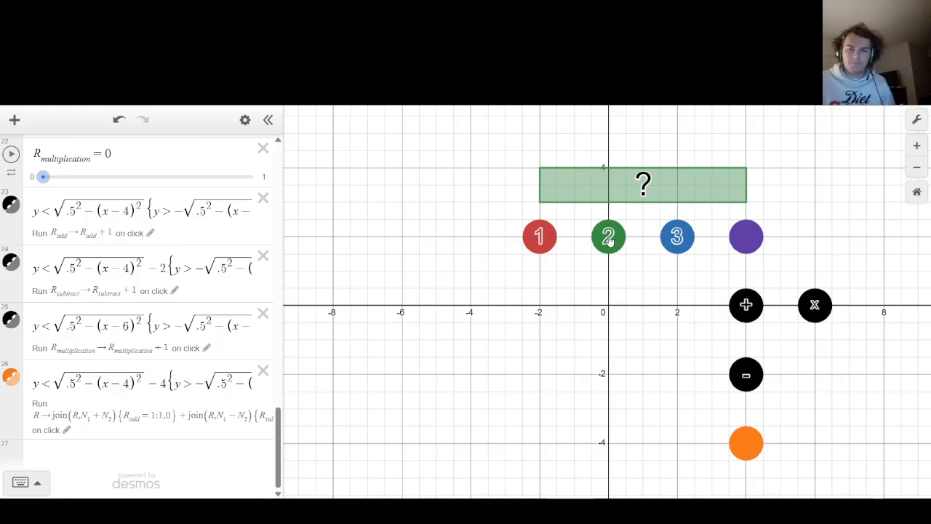
pyautogui.click(816, 308)
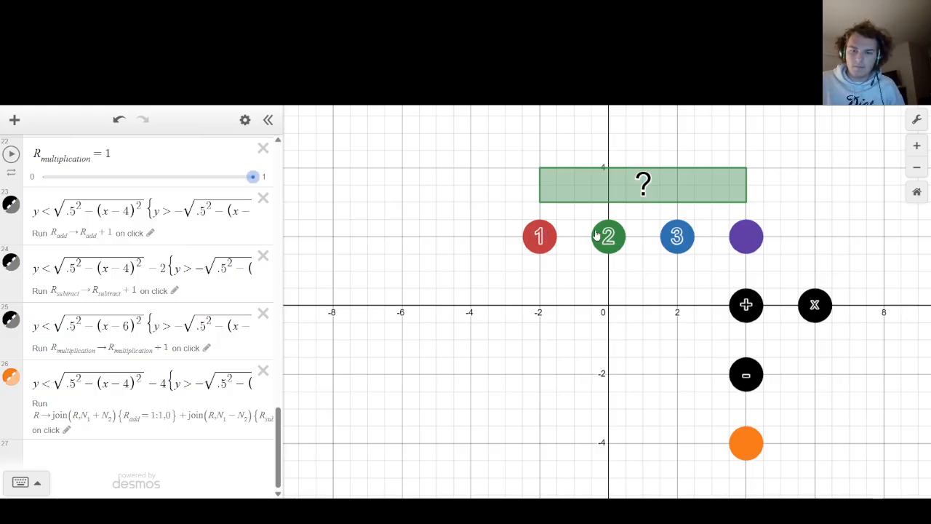
pyautogui.click(742, 445)
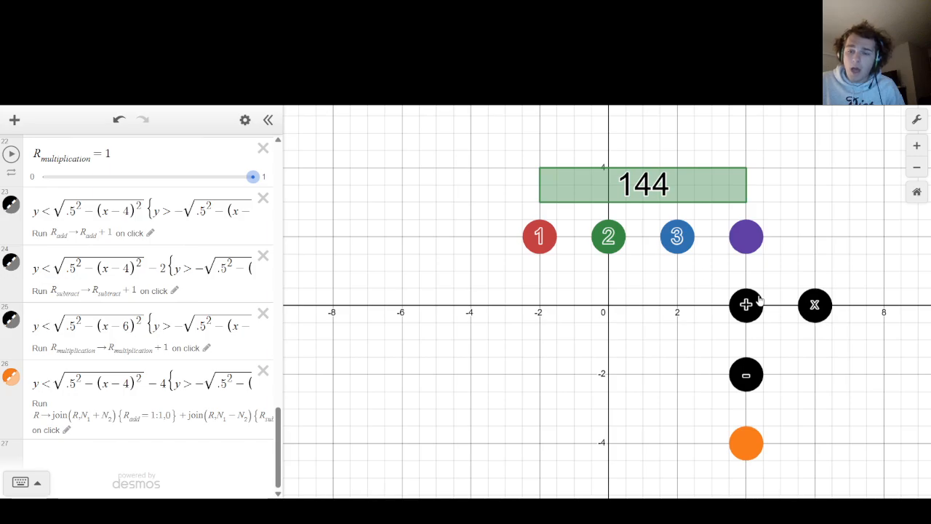
# Test multiplication with 23 × 23, resetting the calculator before and after the calculation.
pyautogui.click(742, 241)
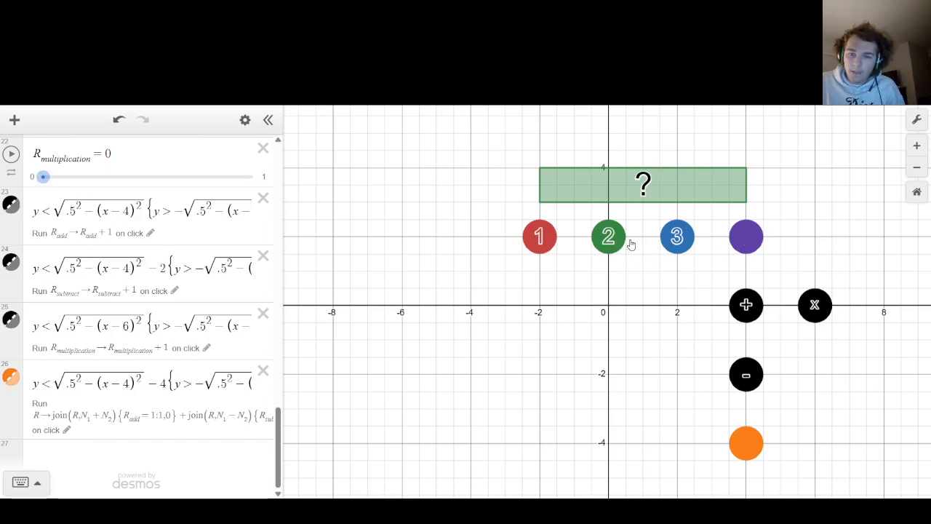
pyautogui.click(810, 312)
pyautogui.click(609, 242)
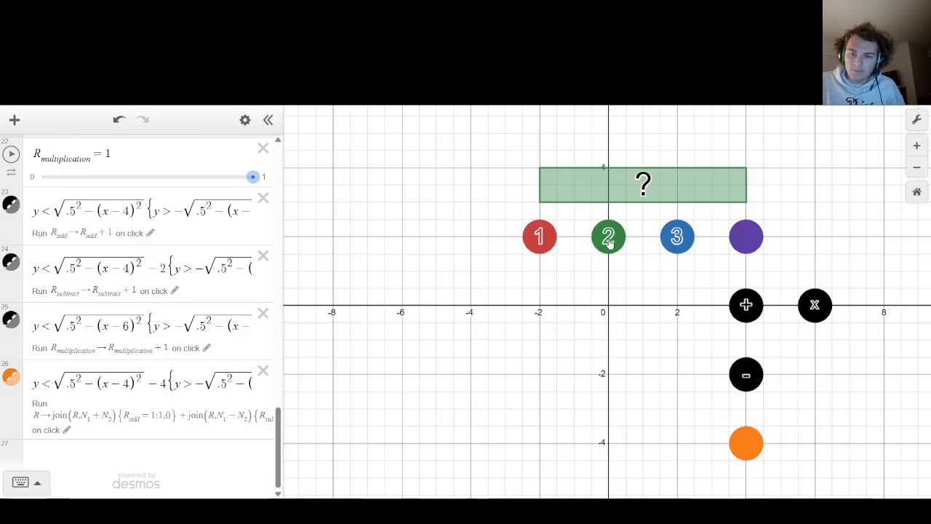
pyautogui.click(663, 242)
pyautogui.click(740, 446)
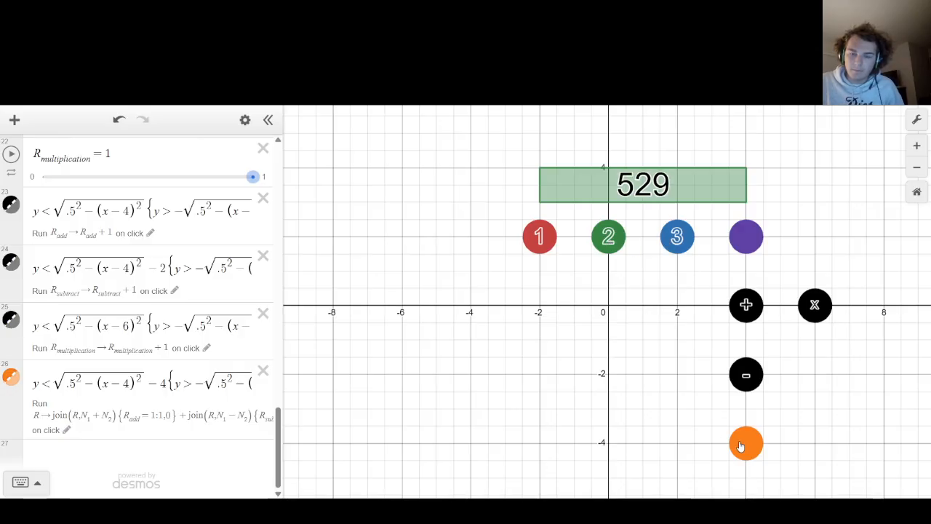
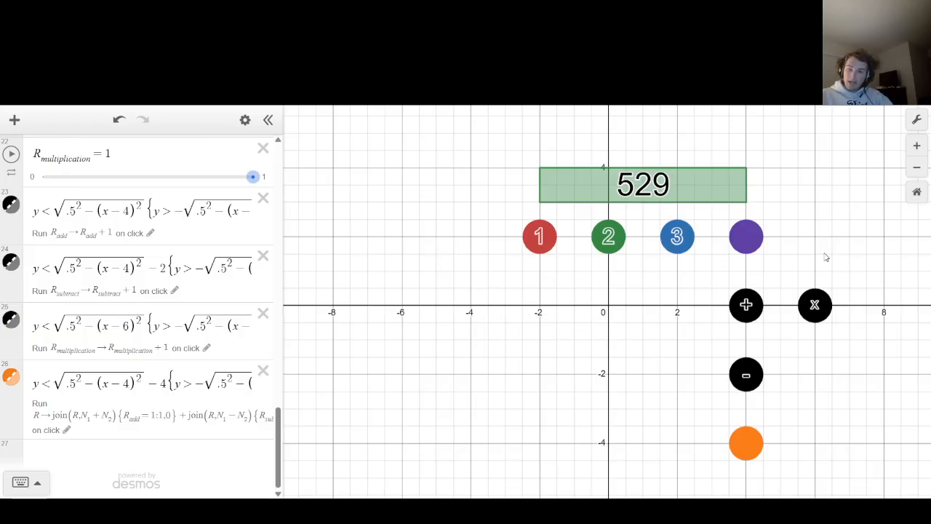
pyautogui.click(736, 248)
# Duplicate the multiplication circle's inequality into a new expression directly below it.
pyautogui.scroll(10, 126, 358)
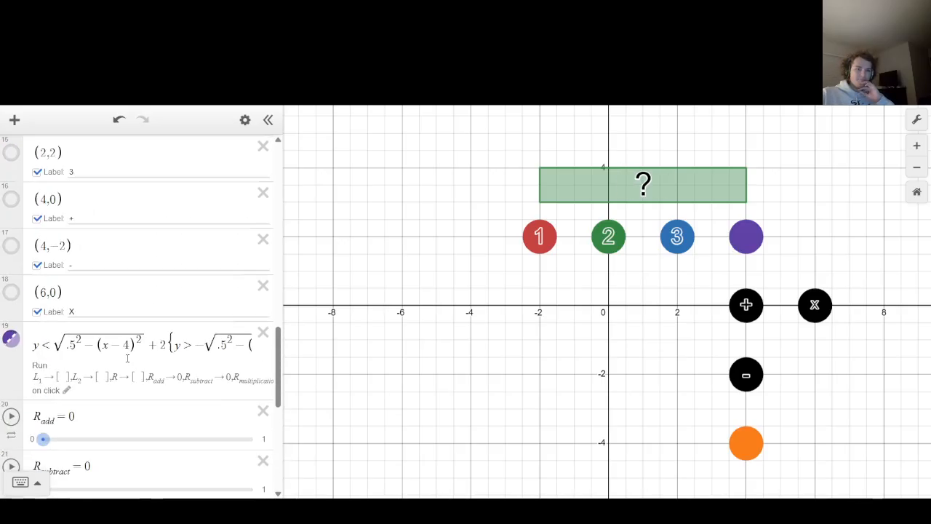
pyautogui.scroll(8, 127, 358)
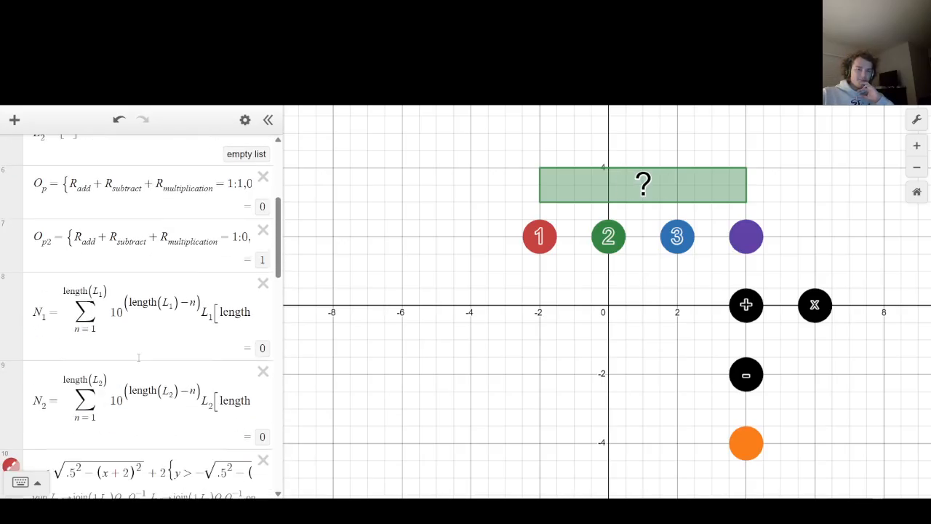
pyautogui.scroll(-18, 133, 347)
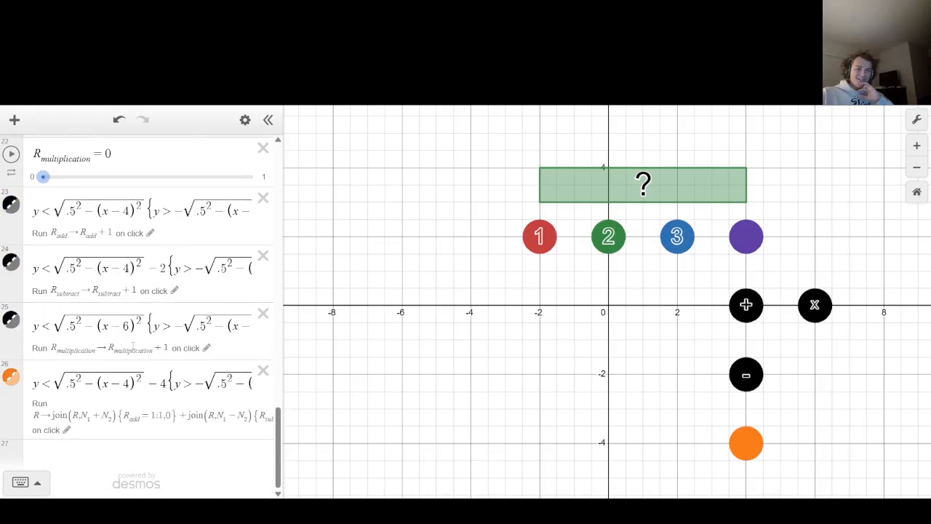
pyautogui.moveTo(34, 325); pyautogui.dragTo(380, 325)
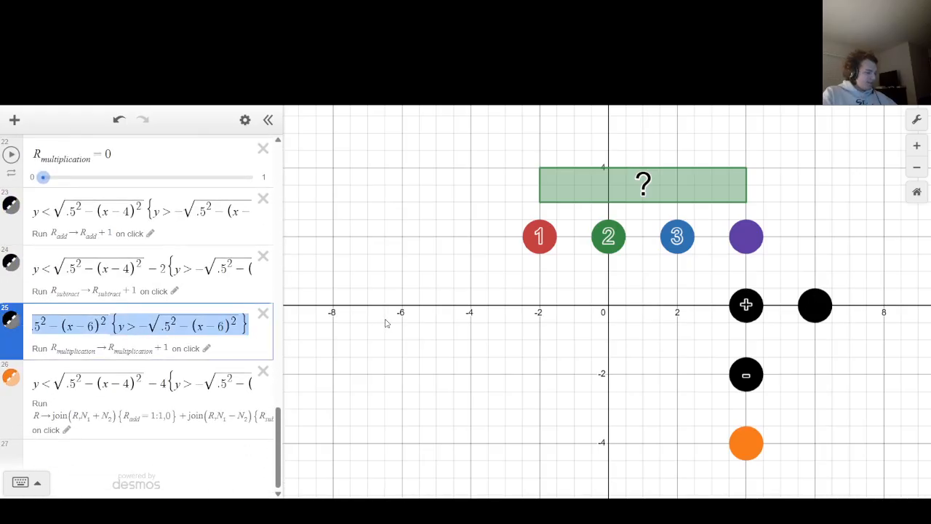
pyautogui.hotkey('ctrl', 'c')
pyautogui.press('Return')
pyautogui.hotkey('ctrl', 'v')
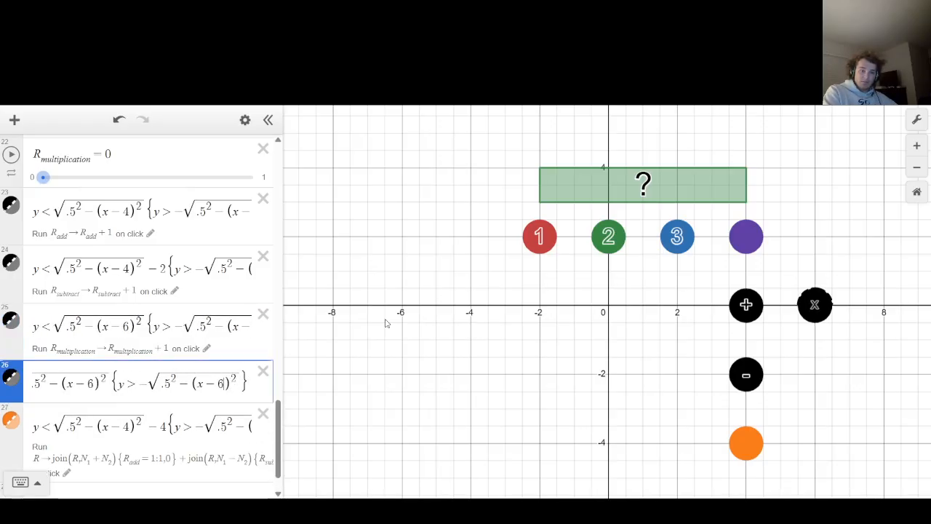
# Add −2 to both the upper and lower bounds of the copied inequality to place its circle at (6,−2).
pyautogui.press('Right')
pyautogui.press('Right')
pyautogui.press('Right')
pyautogui.write('-.5')
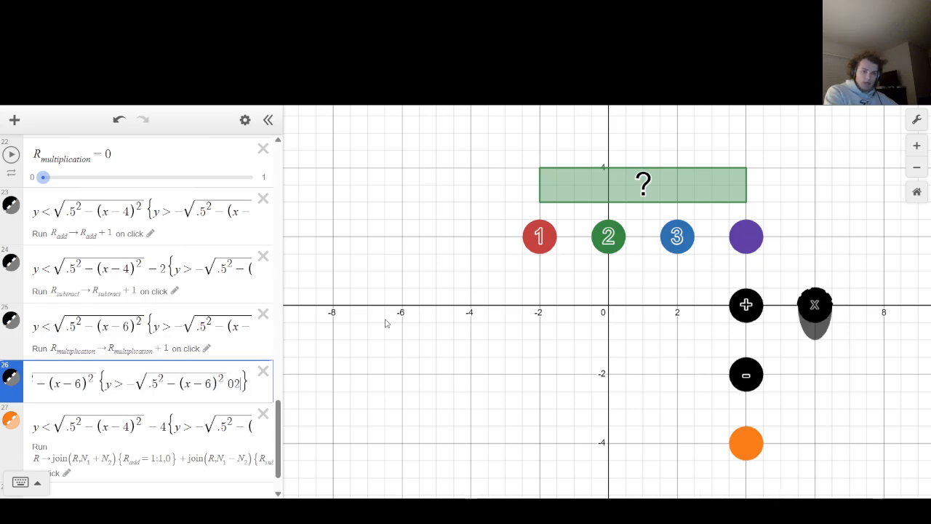
pyautogui.press('BackSpace')
pyautogui.press('BackSpace')
pyautogui.press('BackSpace')
pyautogui.write('-2')
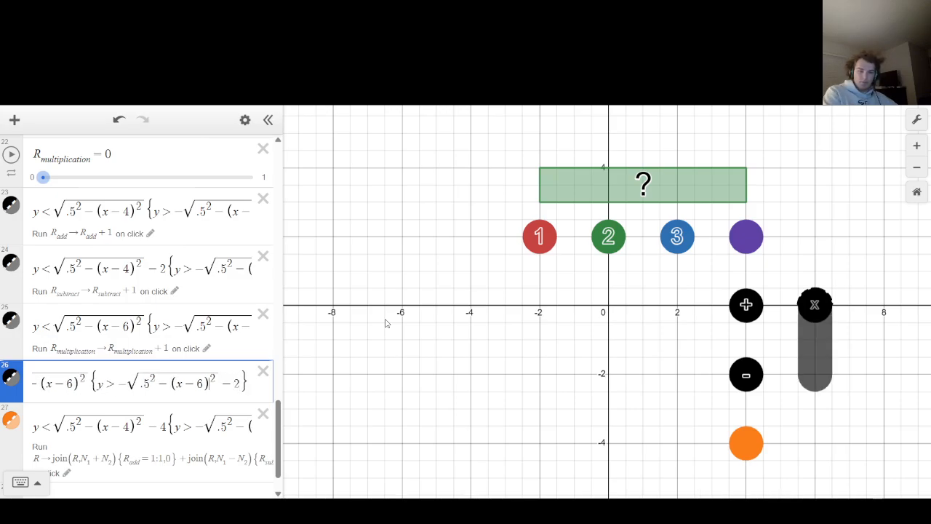
pyautogui.write('-2')
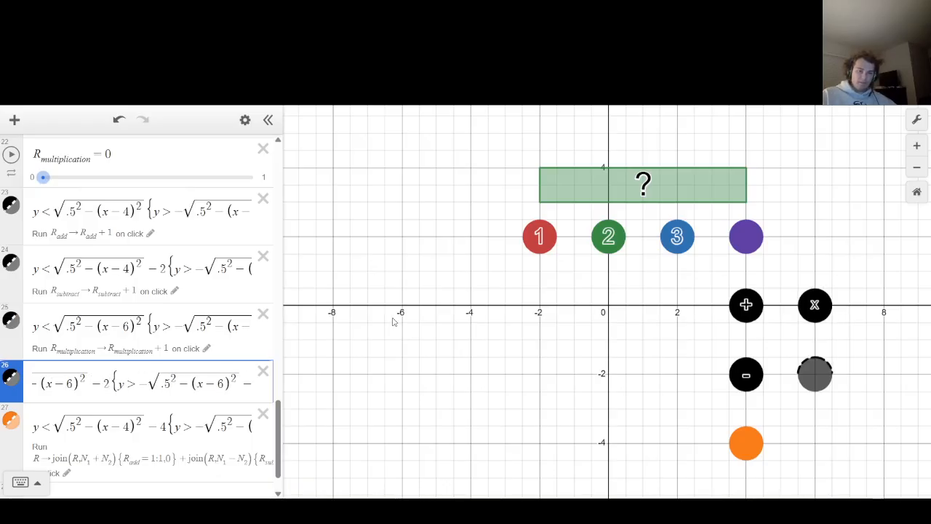
pyautogui.click(384, 308)
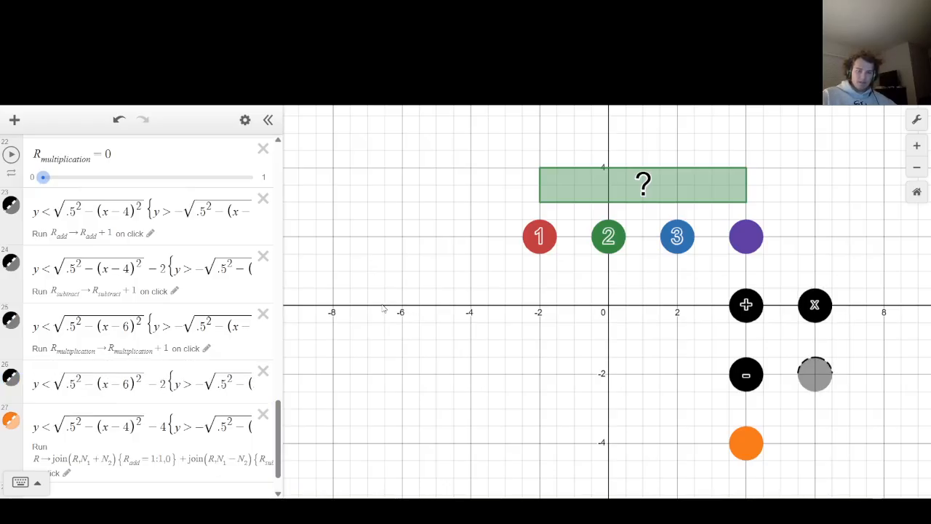
# Set the new circle's fill opacity to 1 and turn off its lines.
pyautogui.click(18, 378)
pyautogui.click(55, 430)
pyautogui.write('1')
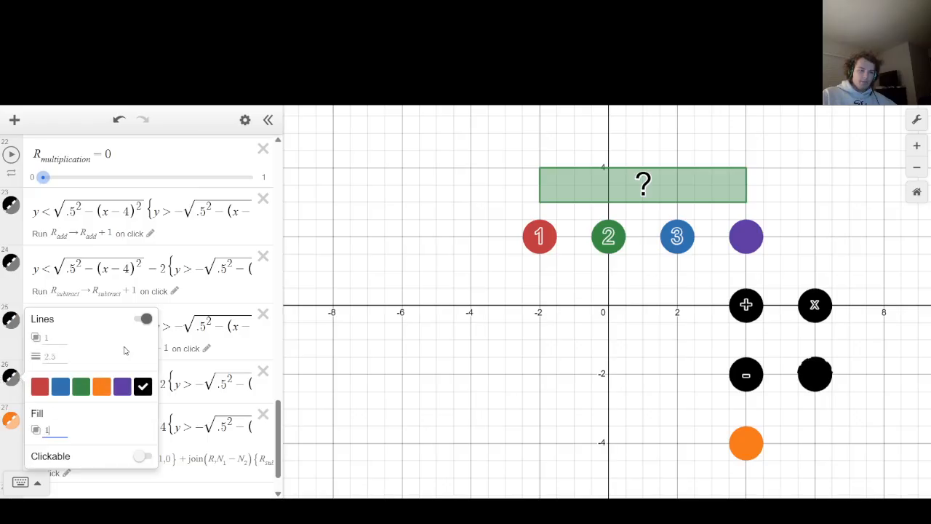
pyautogui.click(139, 320)
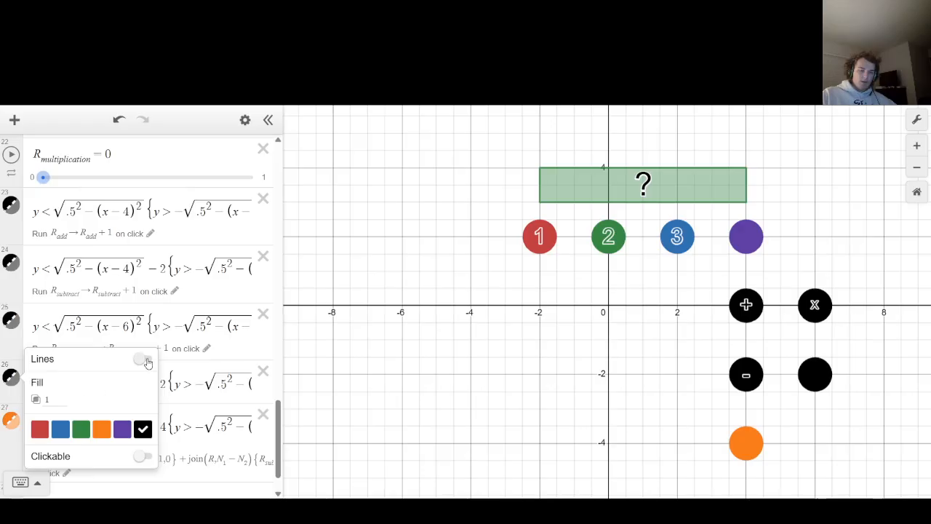
# Make the new circle clickable with the action R_division → R_division+1.
pyautogui.click(141, 456)
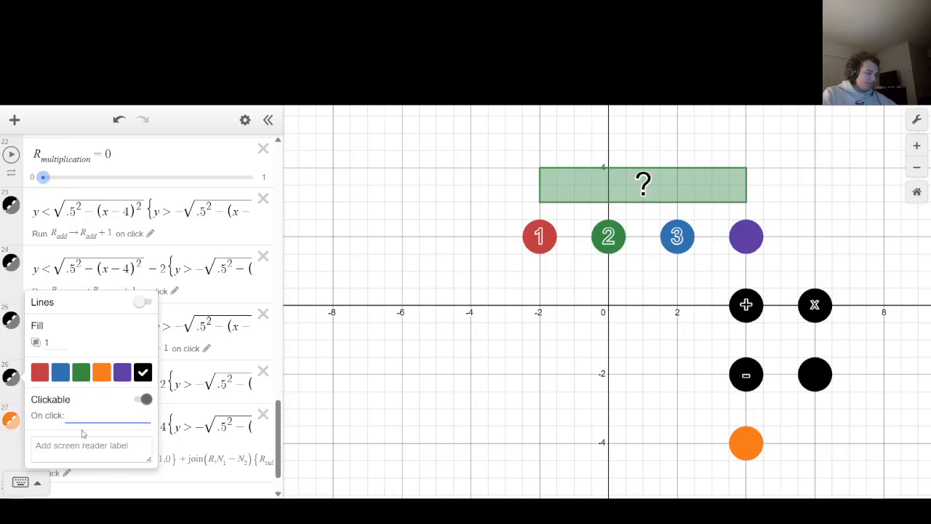
pyautogui.write('R_division')
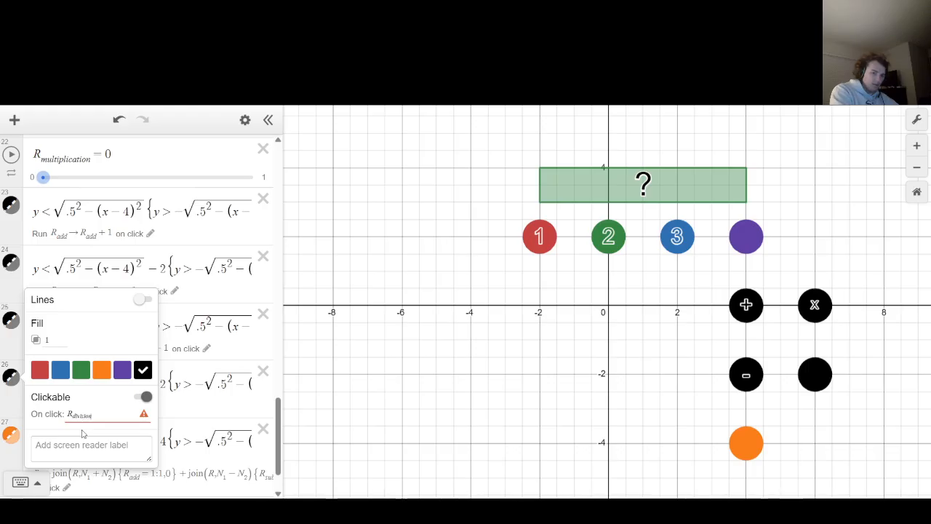
pyautogui.write('->')
pyautogui.write('R')
pyautogui.write('_division+1')
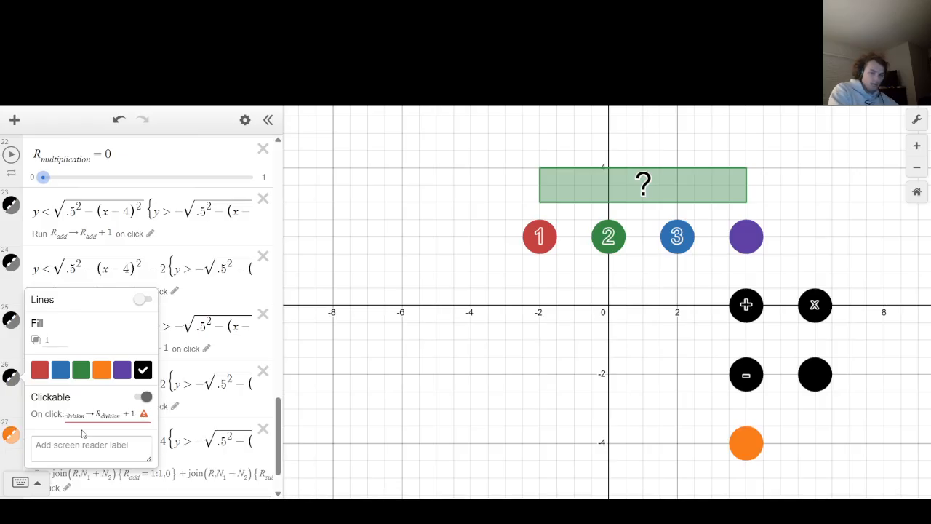
pyautogui.click(163, 415)
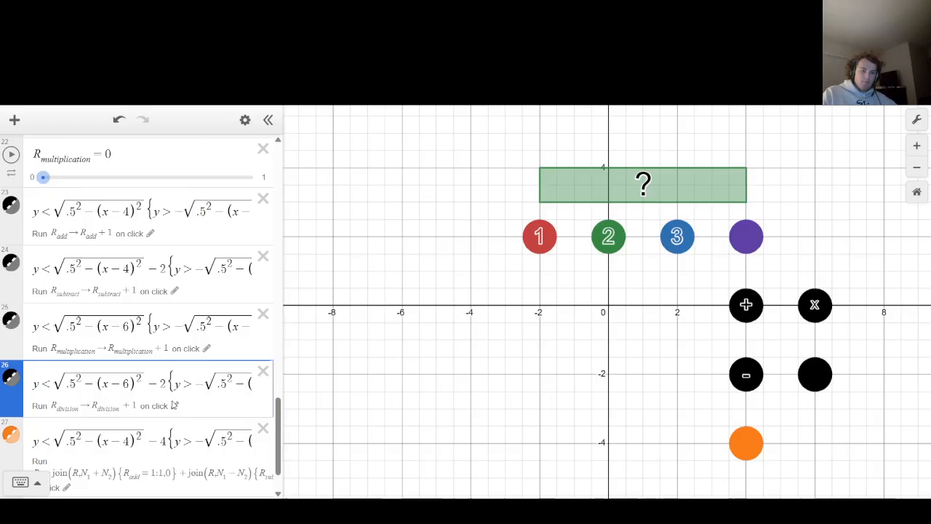
# Define R_division = 1 in a new expression and move it directly below R_multiplication.
pyautogui.scroll(-2, 149, 464)
pyautogui.click(141, 448)
pyautogui.write('R')
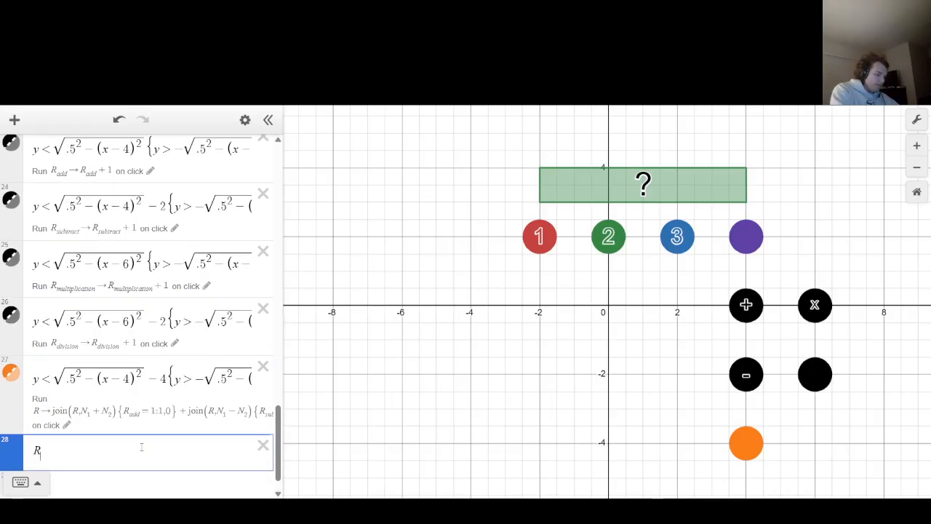
pyautogui.write('_division')
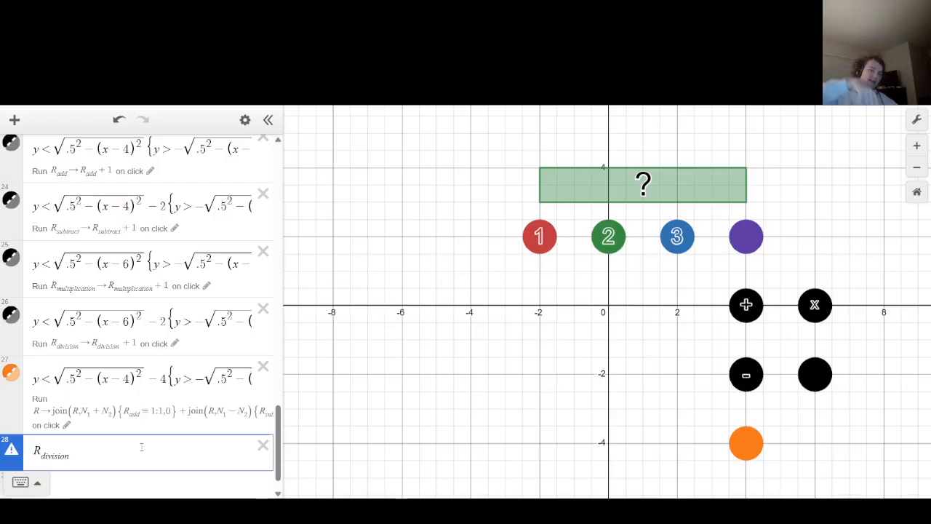
pyautogui.write(' = 1')
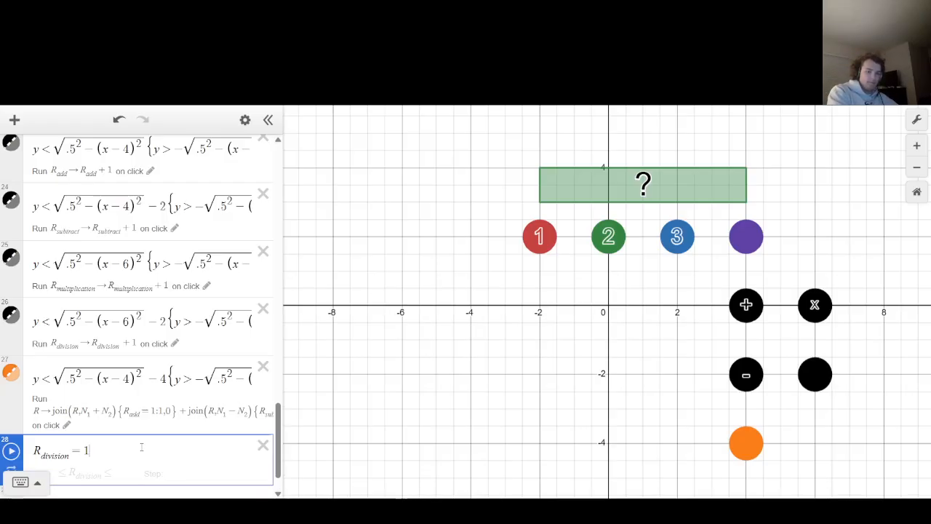
pyautogui.moveTo(68, 451); pyautogui.dragTo(68, 298)
# Limit the R_division slider to the range 0 to 1 and set its value to 0.
pyautogui.click(42, 320)
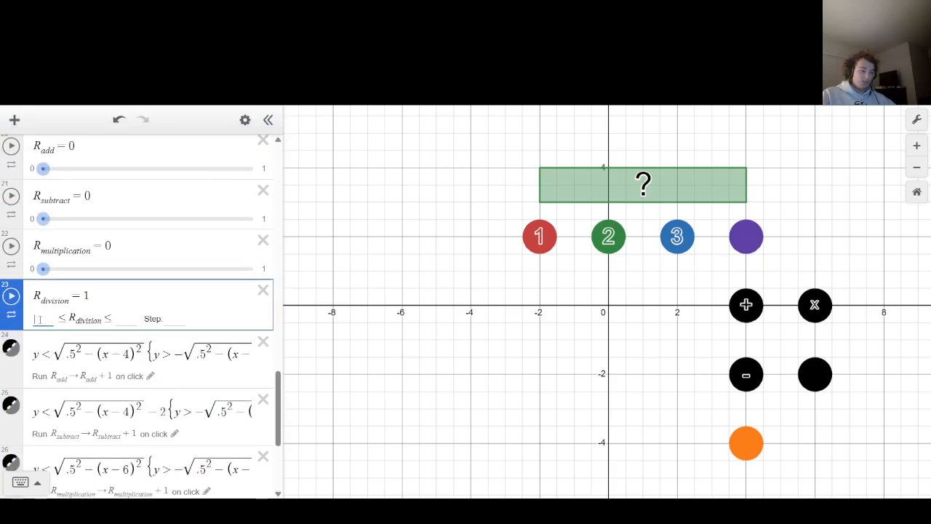
pyautogui.write('0')
pyautogui.click(127, 325)
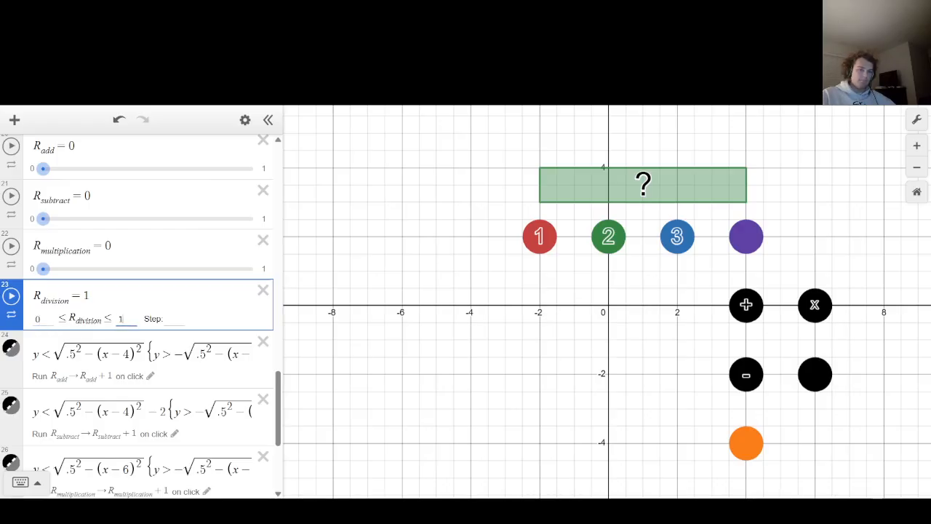
pyautogui.click(351, 333)
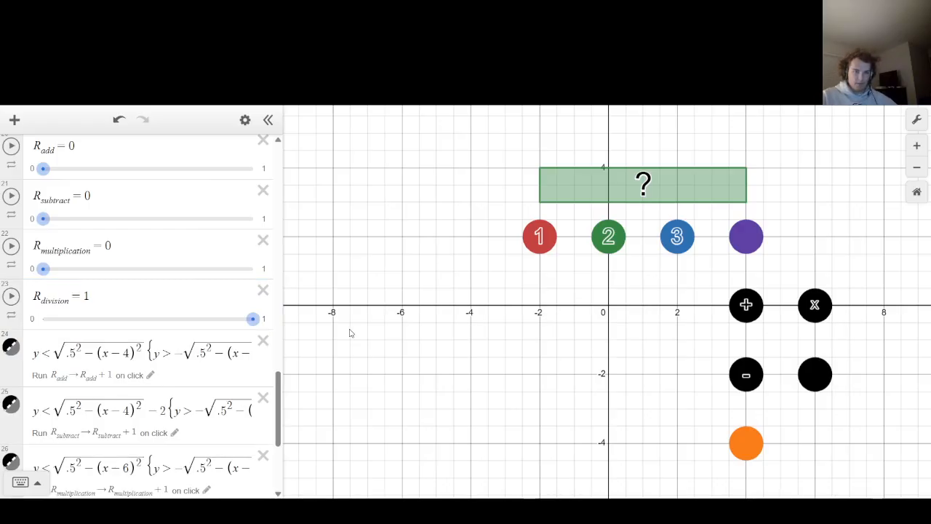
pyautogui.moveTo(252, 318); pyautogui.dragTo(43, 319)
# Append a copy of the multiplication join term to the orange circle's click action, with its condition changed to R_division = 1:1,0.
pyautogui.scroll(-3, 138, 313)
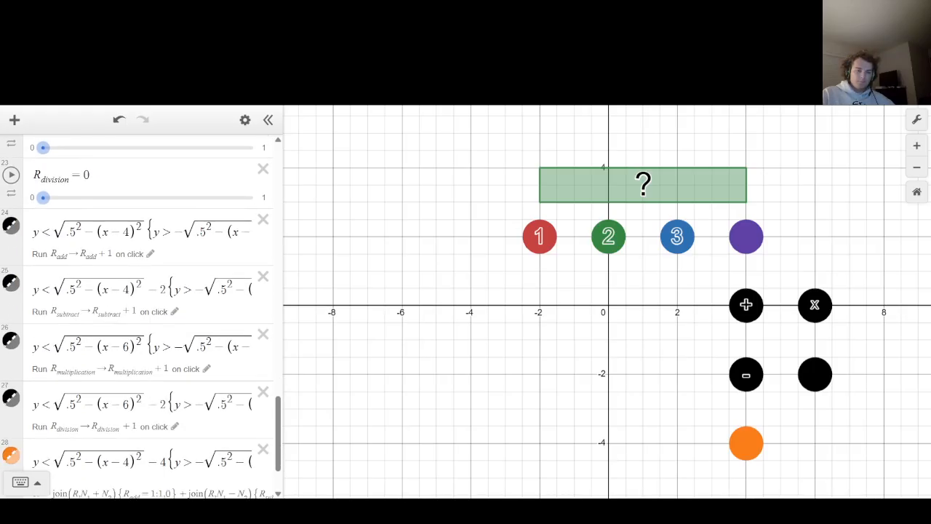
pyautogui.scroll(-2, 143, 314)
pyautogui.click(67, 432)
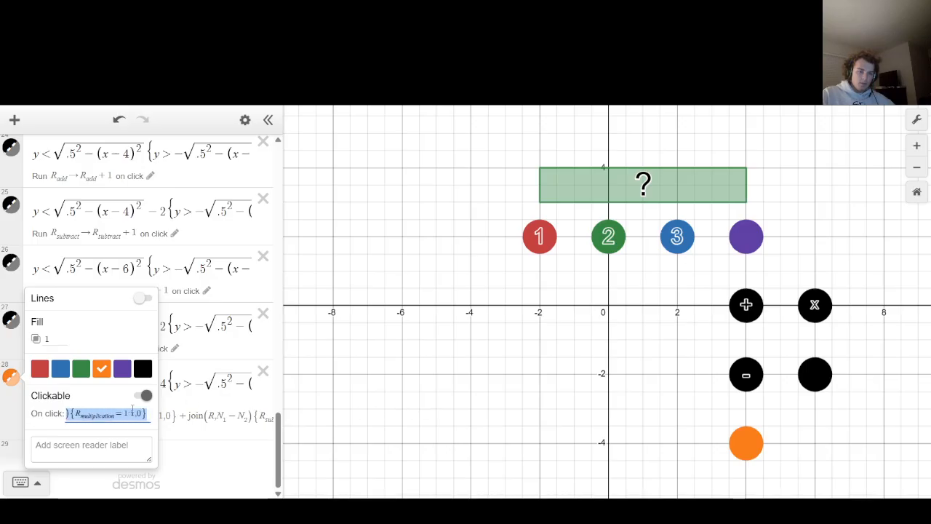
pyautogui.moveTo(148, 413); pyautogui.dragTo(95, 413)
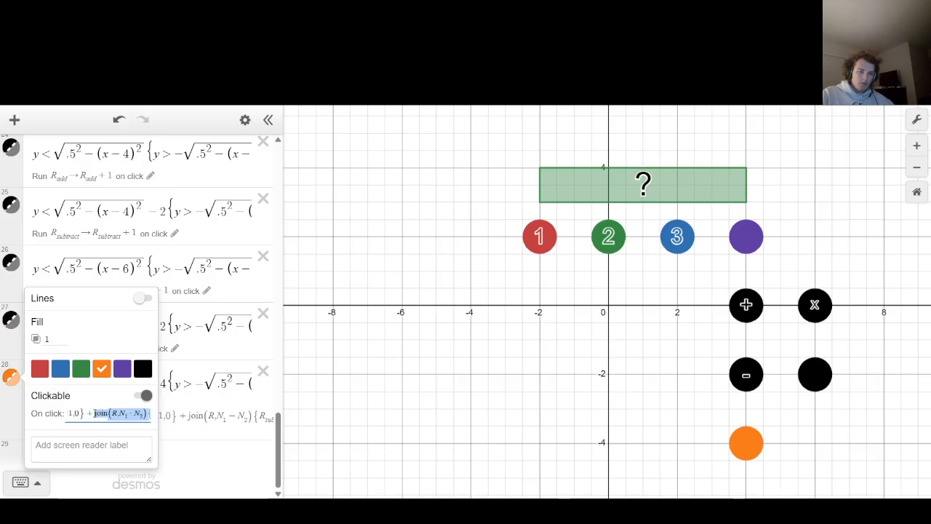
pyautogui.press('Right')
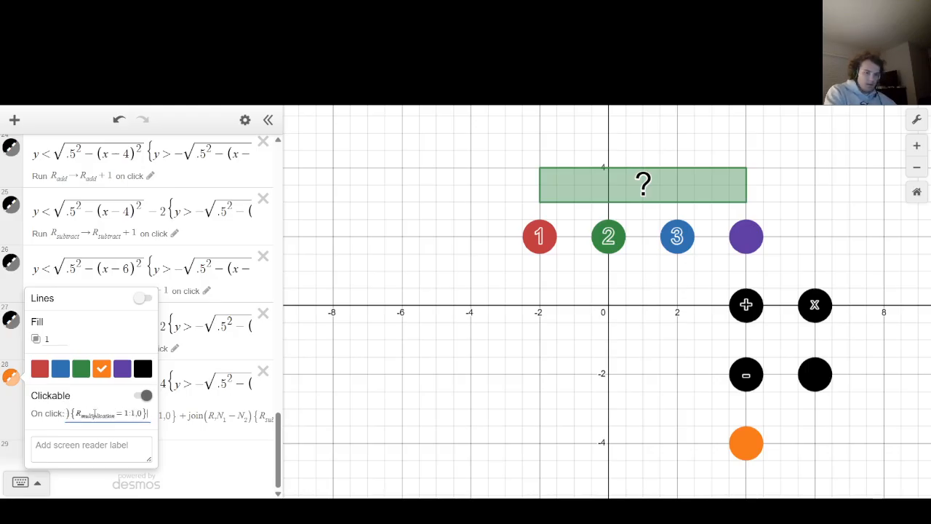
pyautogui.press('BackSpace')
pyautogui.press('BackSpace')
pyautogui.press('BackSpace')
pyautogui.press('BackSpace')
pyautogui.press('BackSpace')
pyautogui.press('BackSpace')
pyautogui.press('BackSpace')
pyautogui.press('BackSpace')
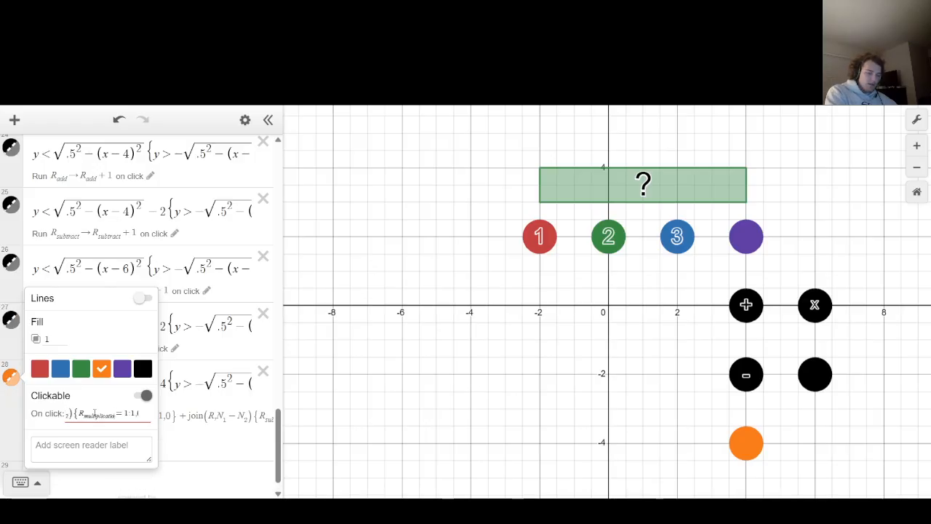
pyautogui.press('BackSpace')
pyautogui.press('BackSpace')
pyautogui.press('BackSpace')
pyautogui.press('BackSpace')
pyautogui.press('BackSpace')
pyautogui.press('BackSpace')
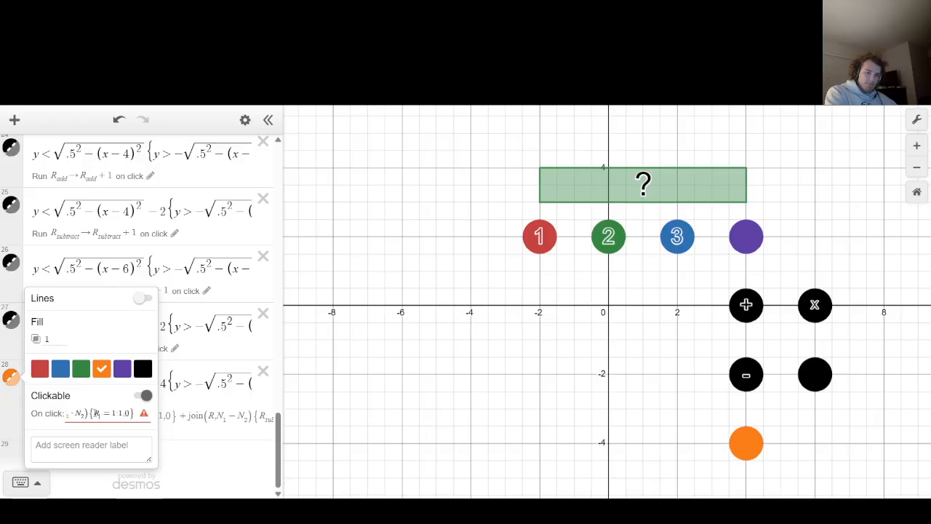
pyautogui.write('division')
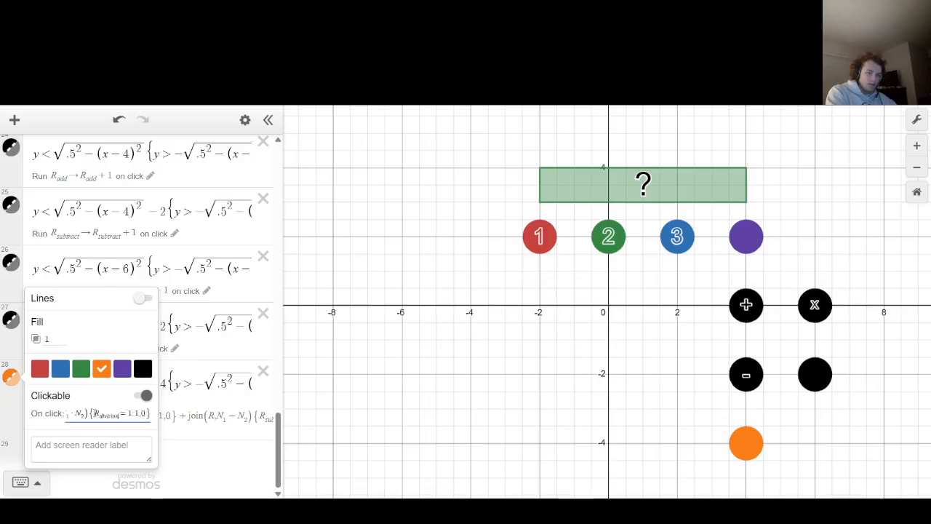
# Replace the product in the appended division term with the fraction N_1/N_2.
pyautogui.press('Left')
pyautogui.press('Left')
pyautogui.press('Left')
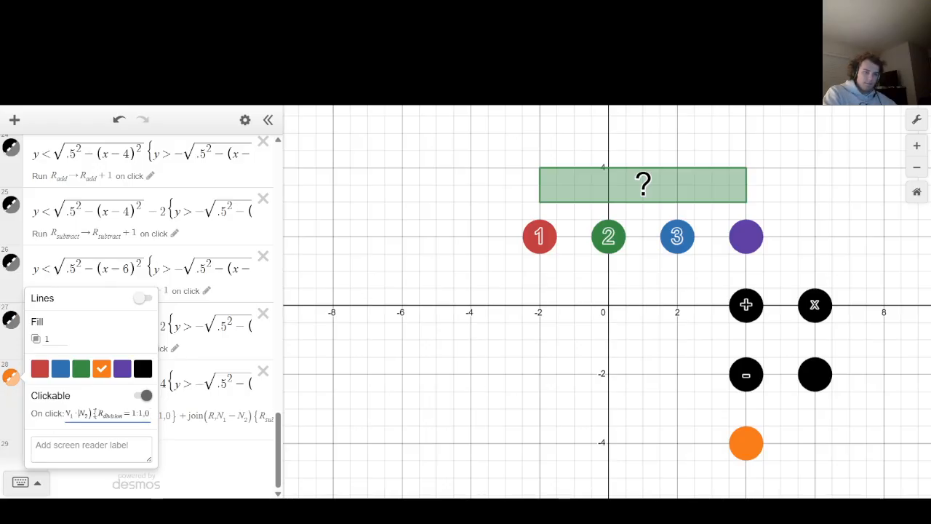
pyautogui.write('/')
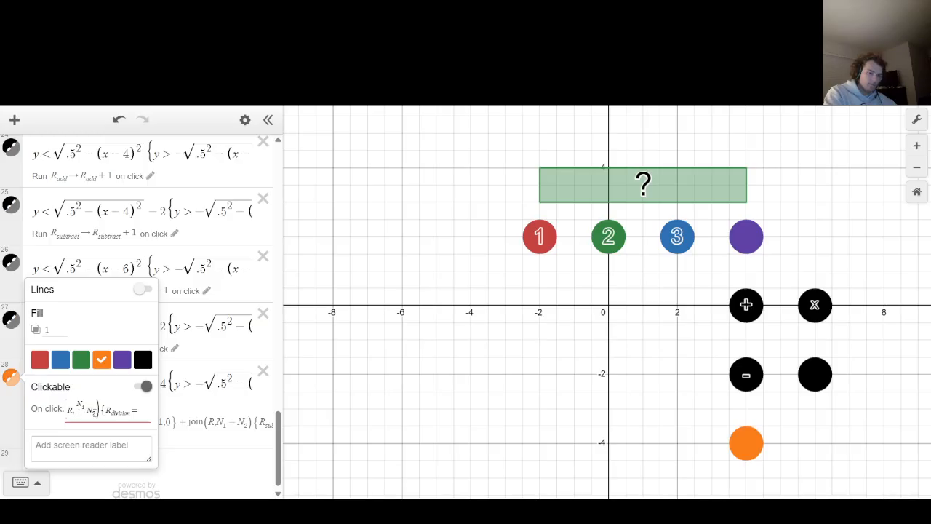
pyautogui.write('N_4N_2')
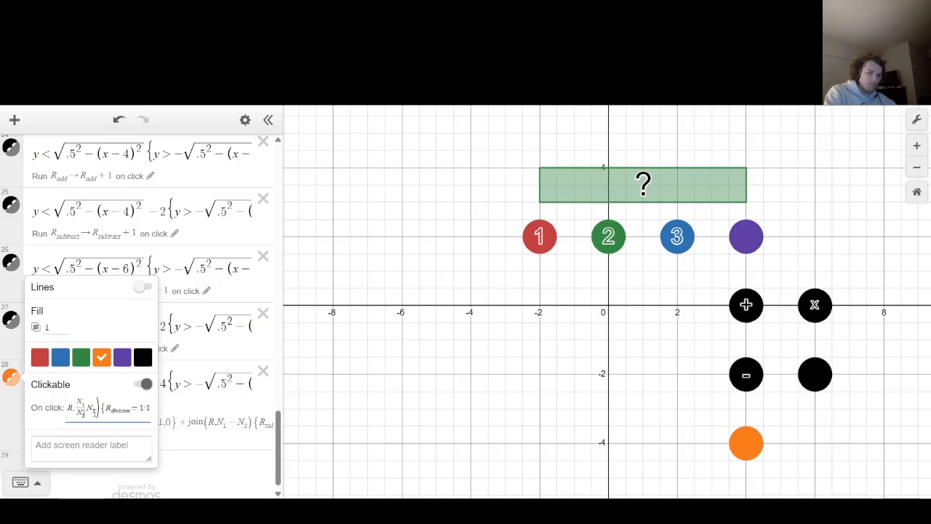
pyautogui.press('BackSpace')
pyautogui.press('BackSpace')
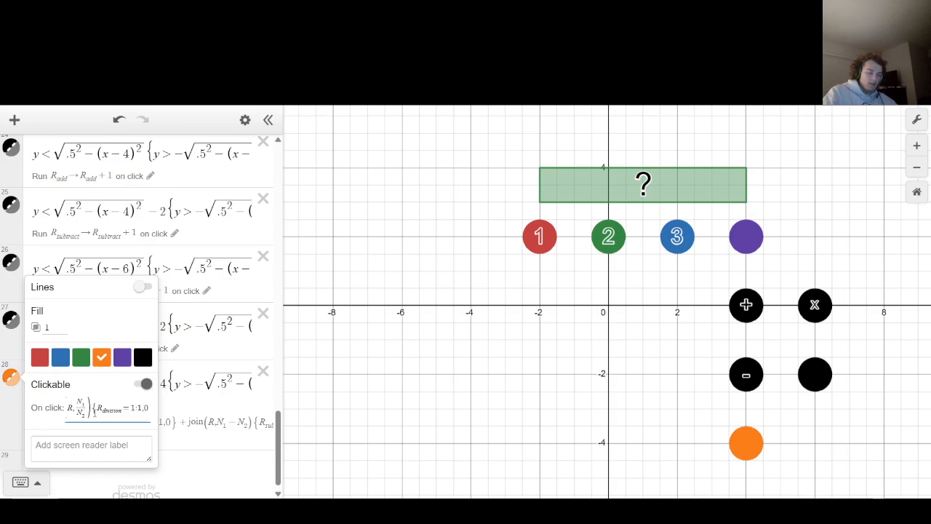
pyautogui.click(448, 349)
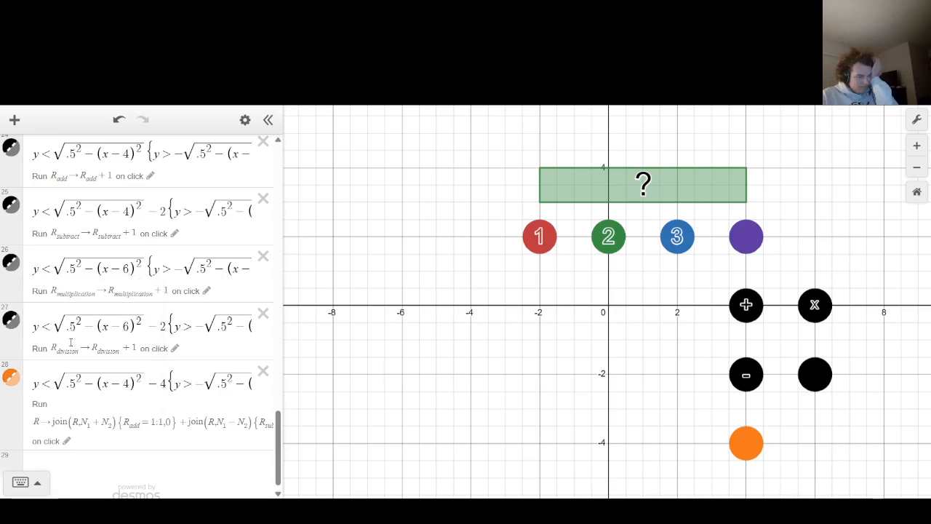
# Duplicate the point (6,0) into a new expression below it and subtract 2 from its y-coordinate.
pyautogui.scroll(15, 70, 342)
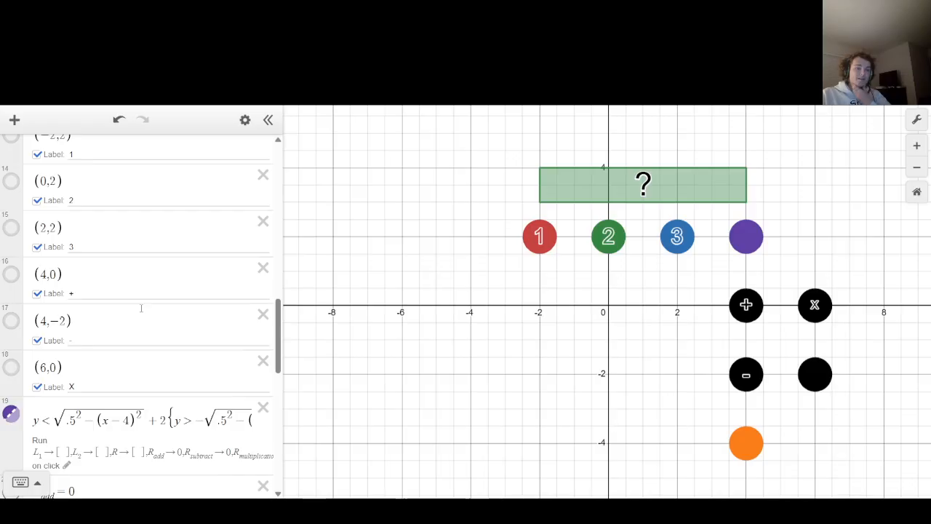
pyautogui.moveTo(71, 367); pyautogui.dragTo(33, 367)
pyautogui.hotkey('ctrl', 'c')
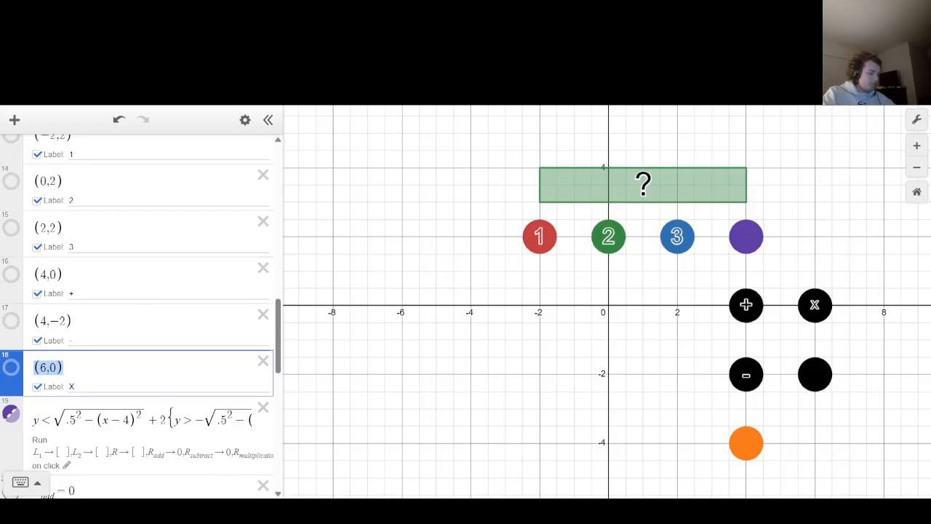
pyautogui.press('Right')
pyautogui.press('Return')
pyautogui.hotkey('ctrl', 'v')
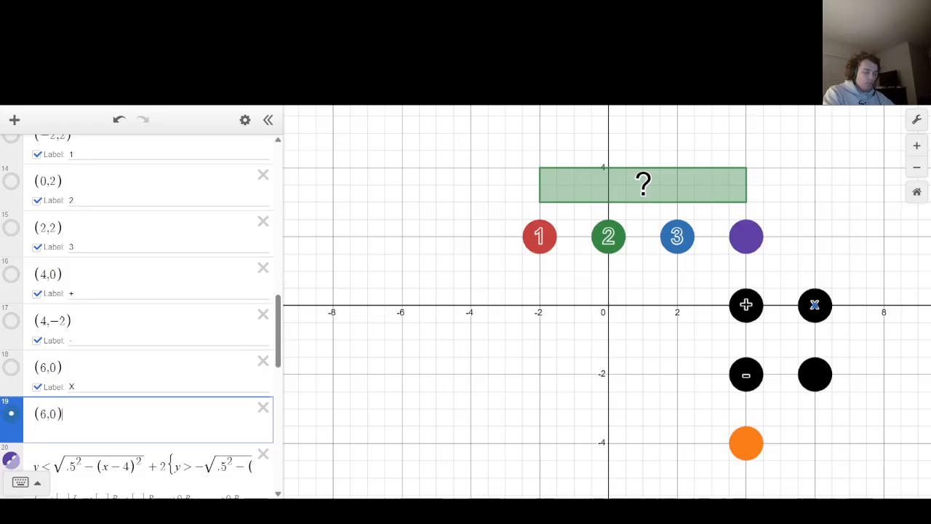
pyautogui.write('-2')
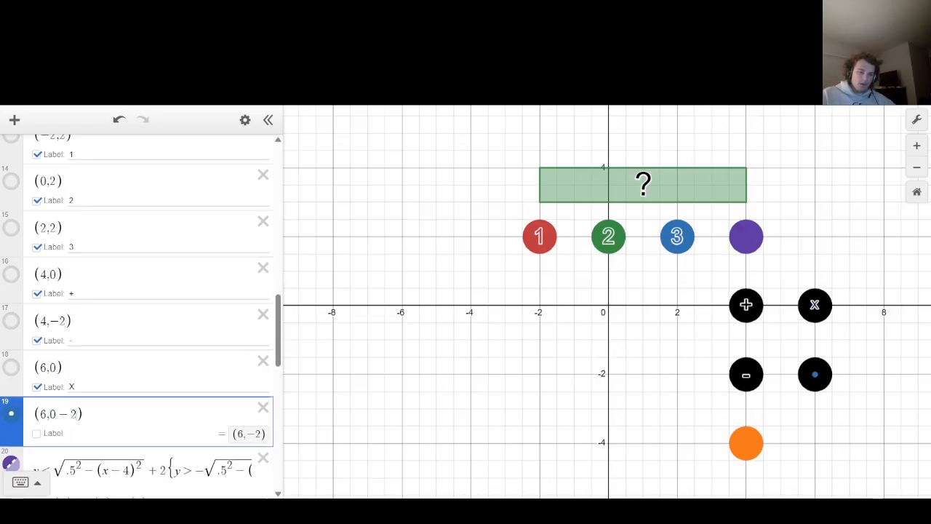
# Make the new point black, hide its marker and give it the centred label "/".
pyautogui.click(11, 413)
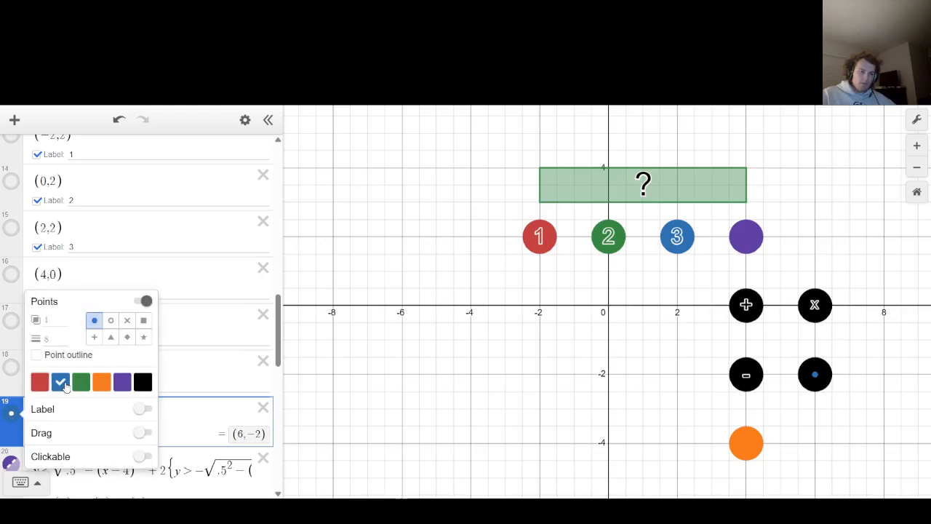
pyautogui.click(143, 382)
pyautogui.click(142, 409)
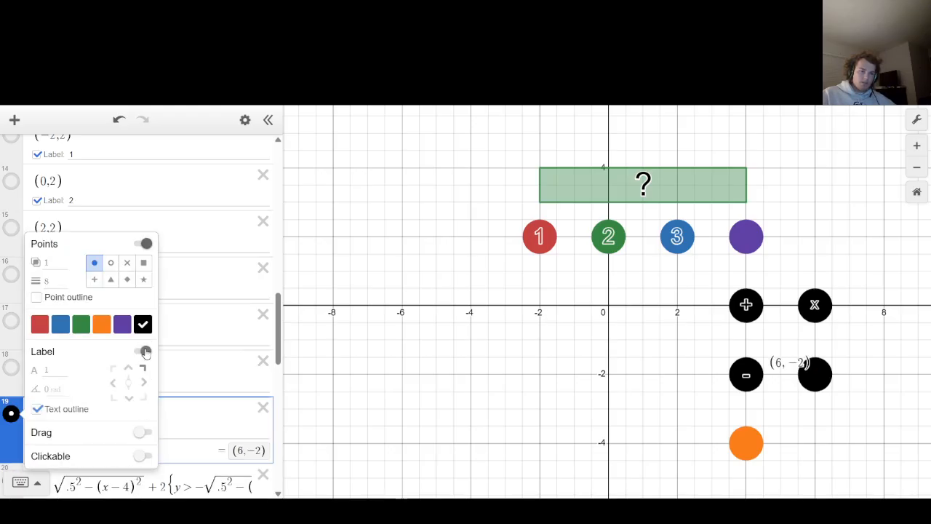
pyautogui.click(145, 245)
pyautogui.click(181, 431)
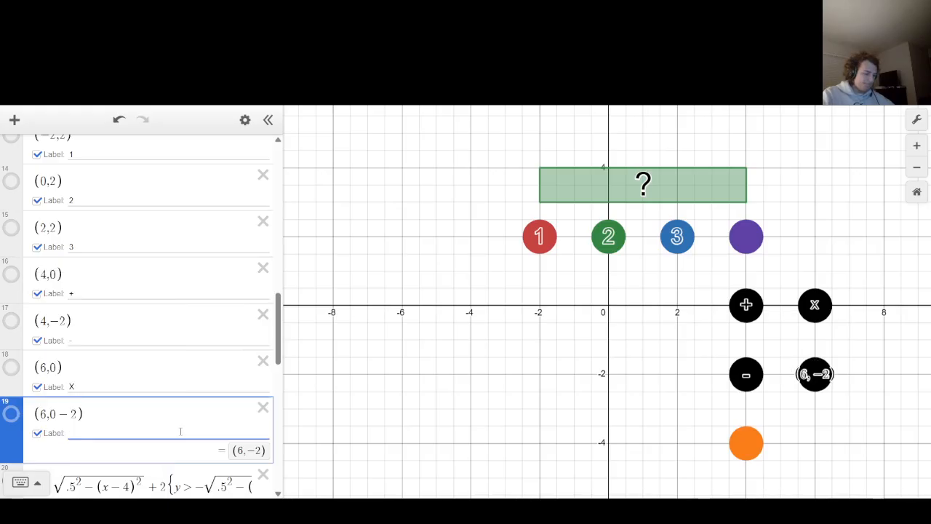
pyautogui.write('/')
pyautogui.click(430, 339)
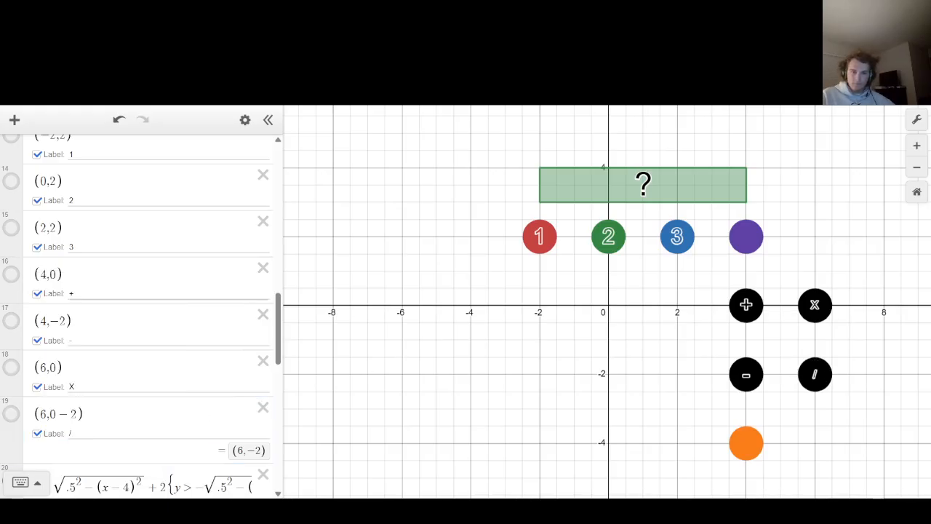
# Simplify the division label point's coordinates to (6,−2).
pyautogui.scroll(4, 167, 298)
pyautogui.scroll(-5, 167, 298)
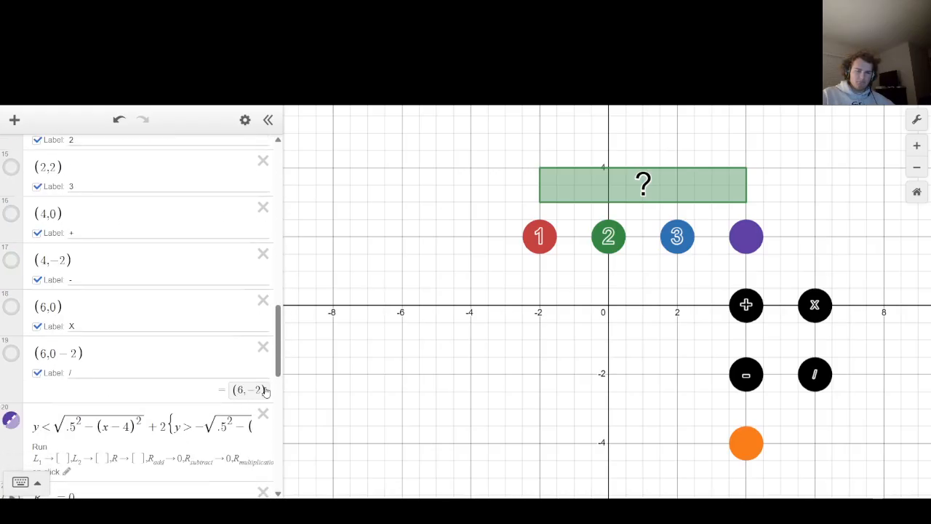
pyautogui.click(44, 354)
pyautogui.press('Delete')
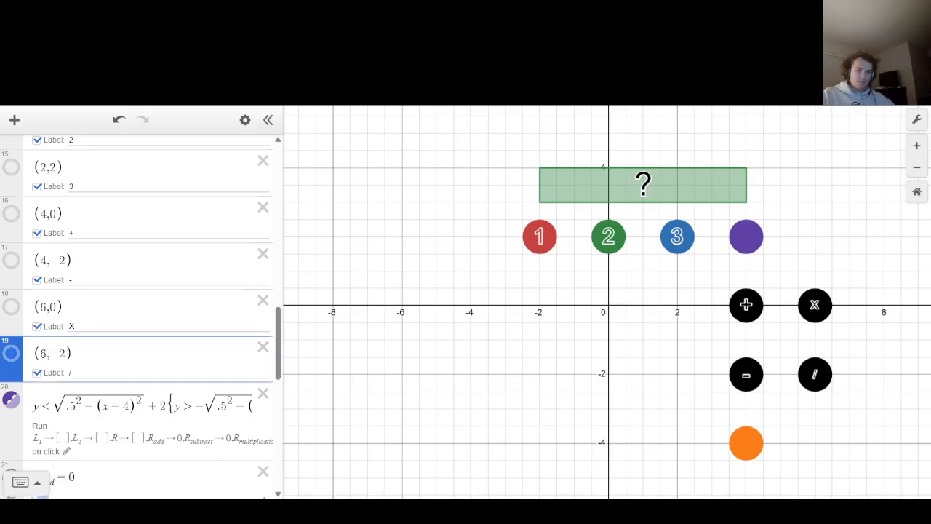
pyautogui.click(401, 315)
# Add R_division to the sum of operator variables in the O_p condition.
pyautogui.scroll(10, 136, 304)
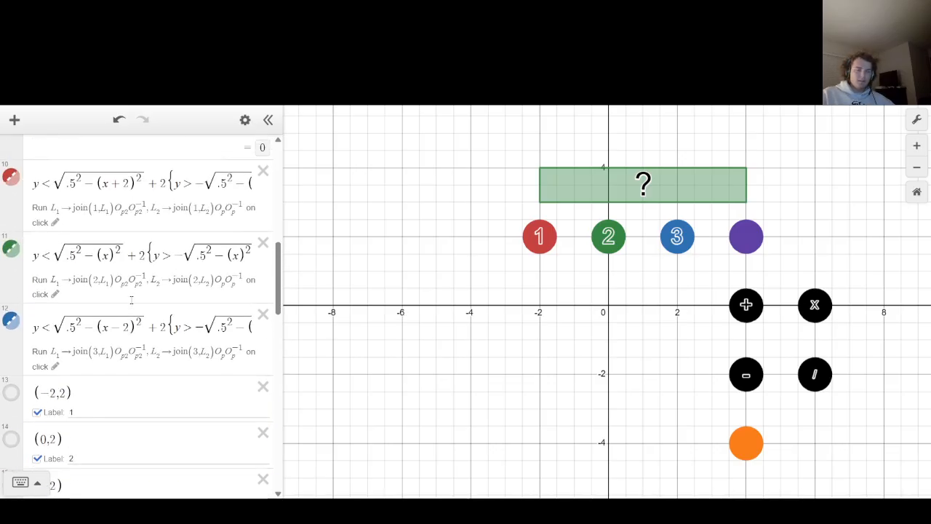
pyautogui.scroll(6, 135, 304)
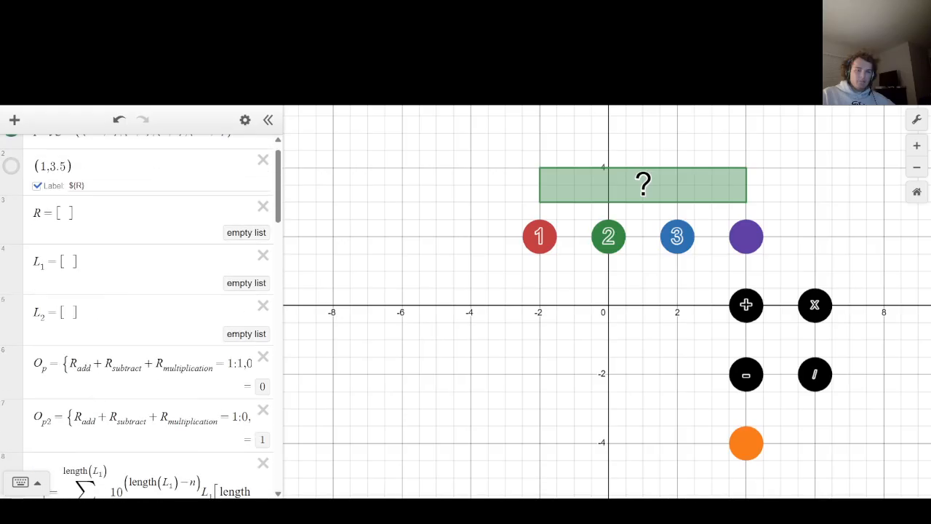
pyautogui.scroll(-3, 135, 304)
pyautogui.click(219, 243)
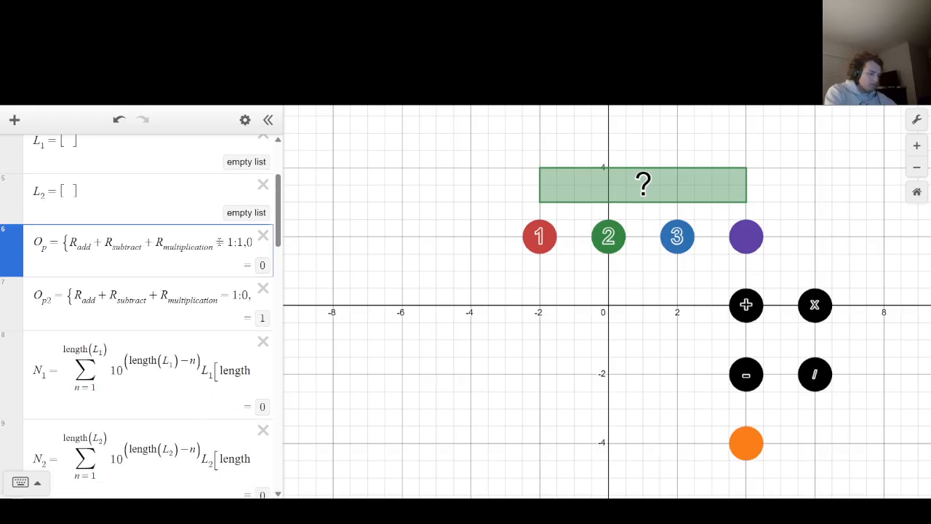
pyautogui.write('+R)')
pyautogui.press('BackSpace')
pyautogui.write('_divisio')
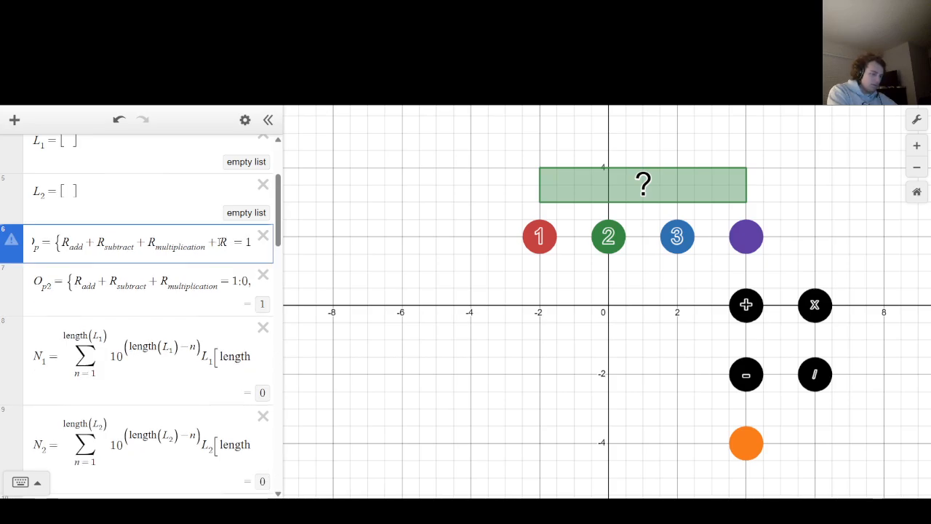
pyautogui.write('n')
# Add R_division to the sum of operator variables in the O_p2 condition.
pyautogui.press('Down')
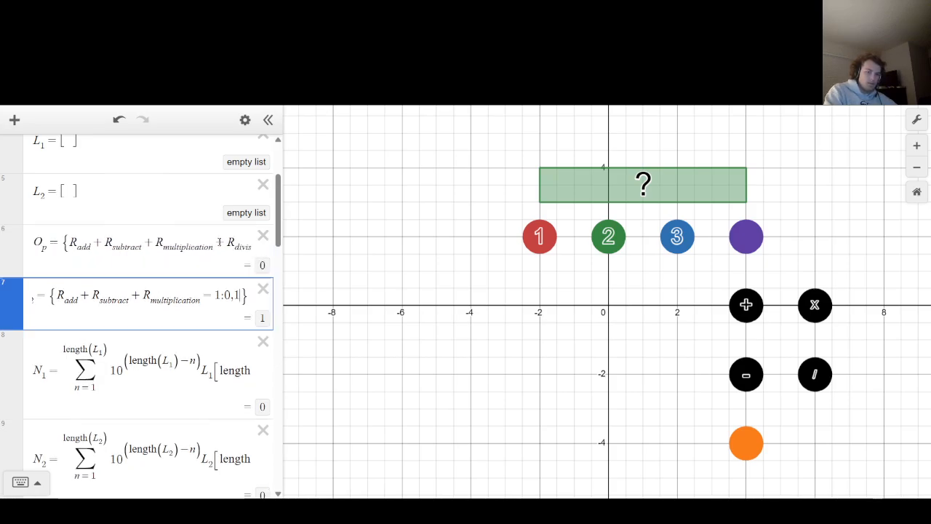
pyautogui.write('+ R')
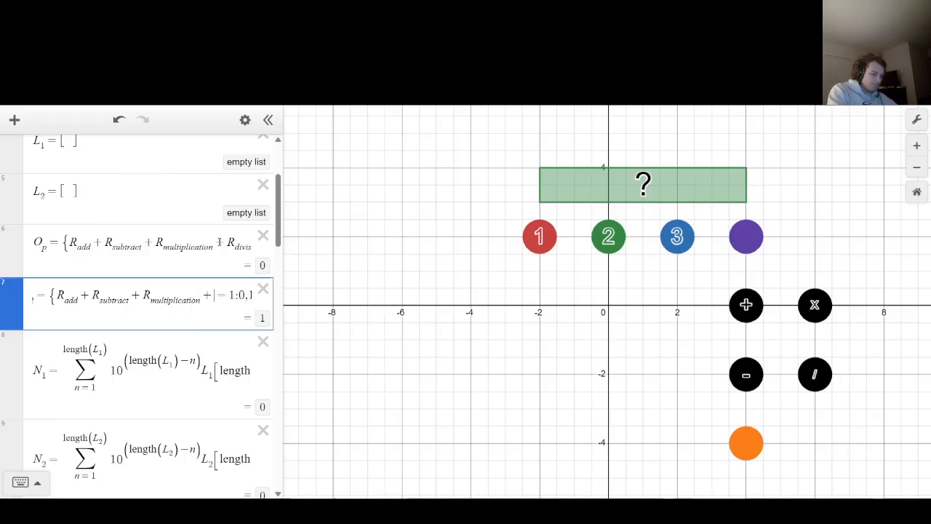
pyautogui.write('_div')
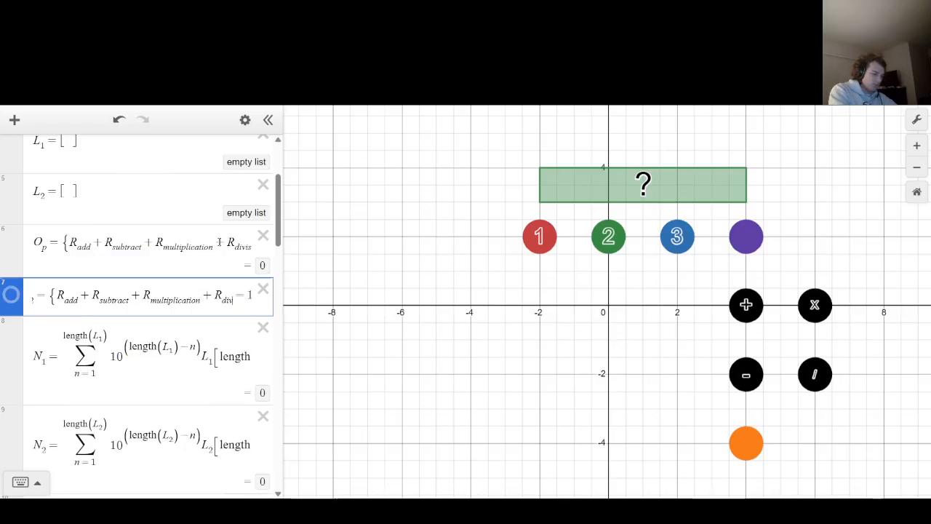
pyautogui.write('ision =')
pyautogui.click(452, 308)
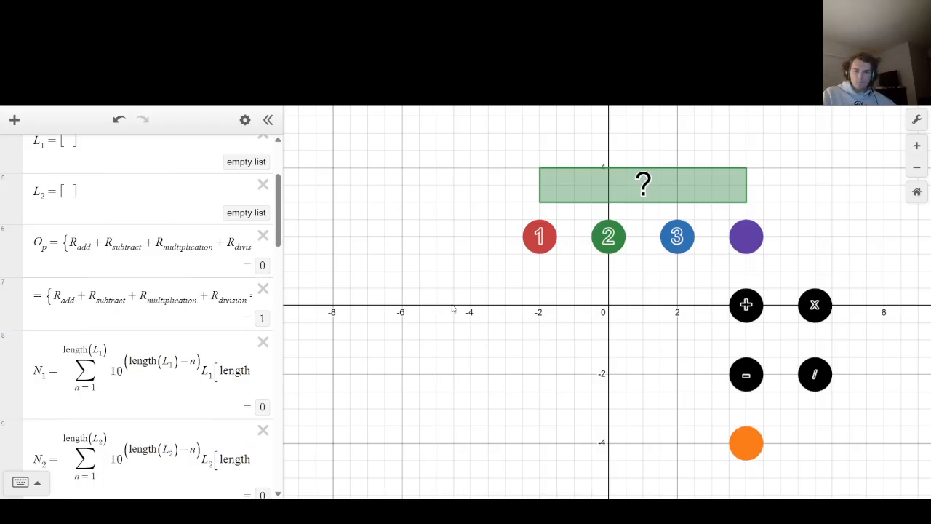
# Test the calculator by entering 33 with the number buttons, and reset it.
pyautogui.click(662, 235)
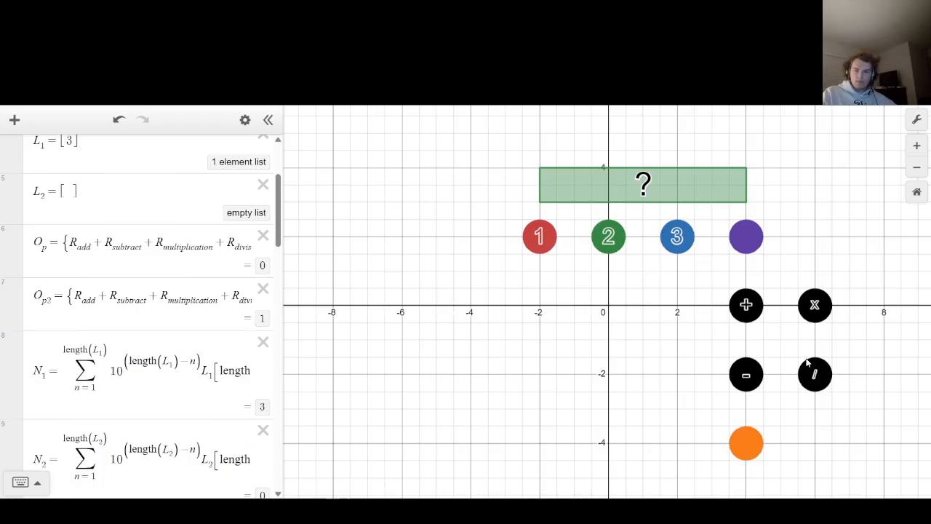
pyautogui.click(686, 246)
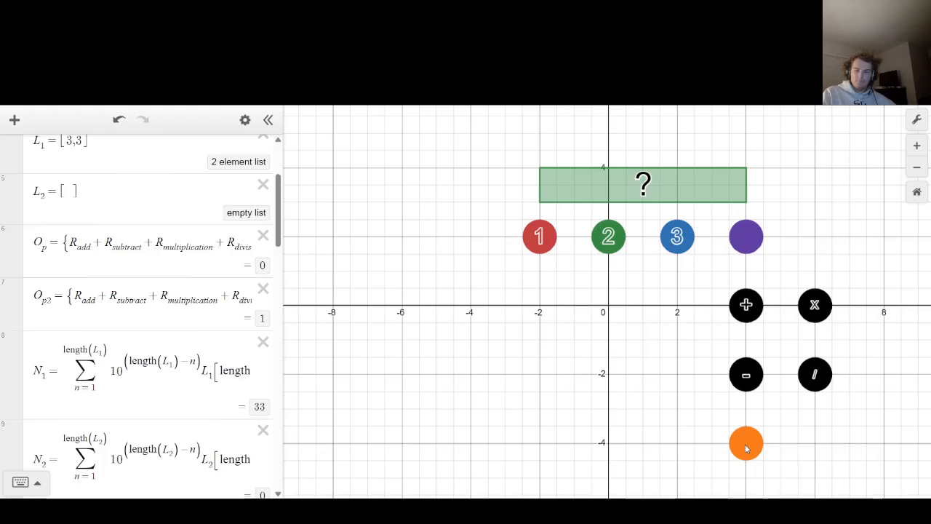
pyautogui.click(757, 240)
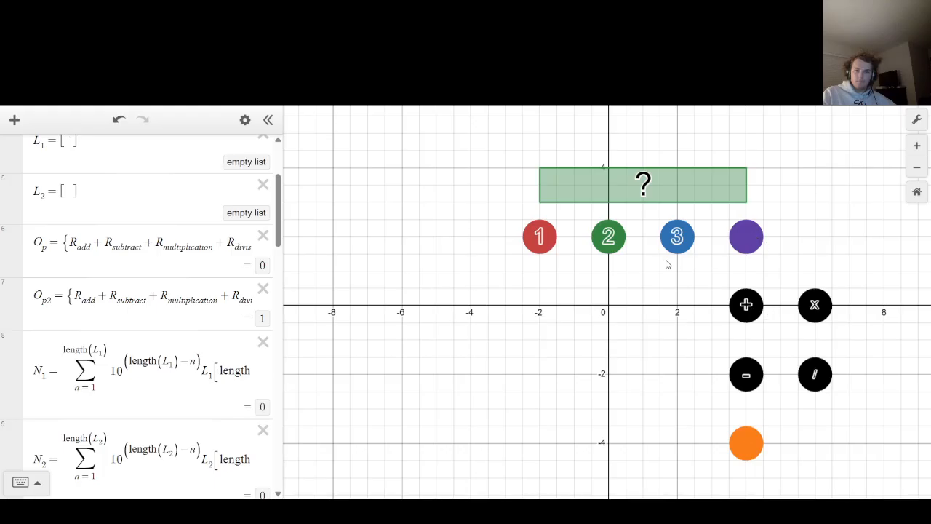
# Examine the orange result button's on-click action, especially its join(R, N_1/N_2) term for R_division.
pyautogui.scroll(-15, 190, 393)
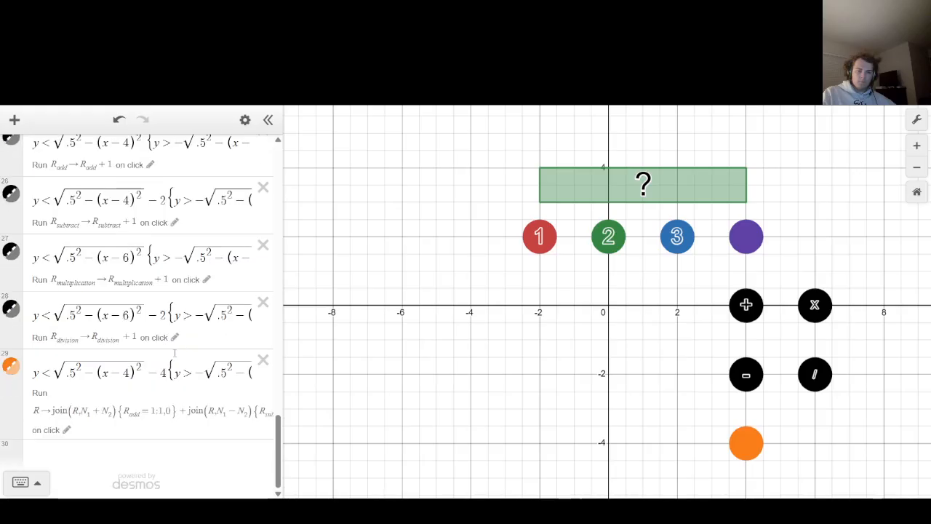
pyautogui.click(68, 430)
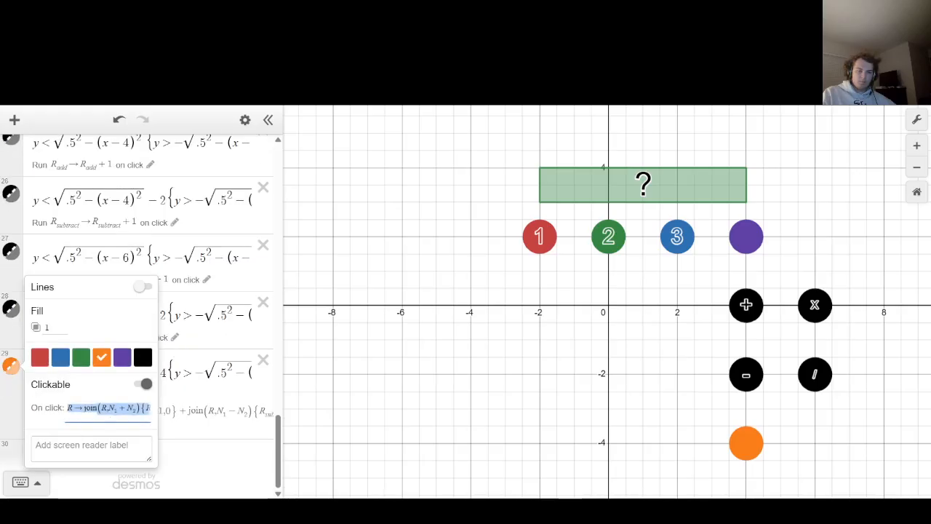
pyautogui.moveTo(118, 410); pyautogui.dragTo(384, 403)
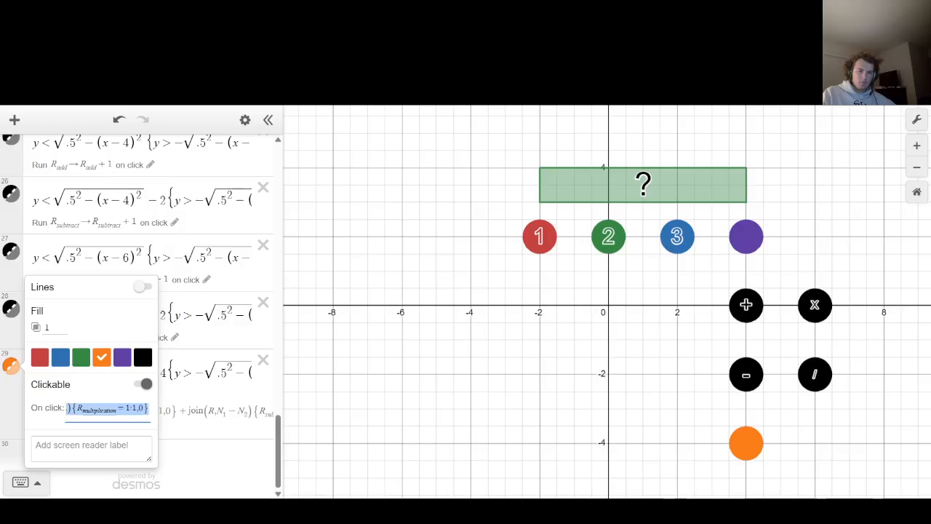
pyautogui.click(116, 410)
pyautogui.moveTo(127, 407); pyautogui.dragTo(339, 426)
pyautogui.press('Right')
pyautogui.hotkey('shift', 'Left')
pyautogui.hotkey('shift', 'Left')
pyautogui.hotkey('shift', 'Left')
pyautogui.hotkey('shift', 'Left')
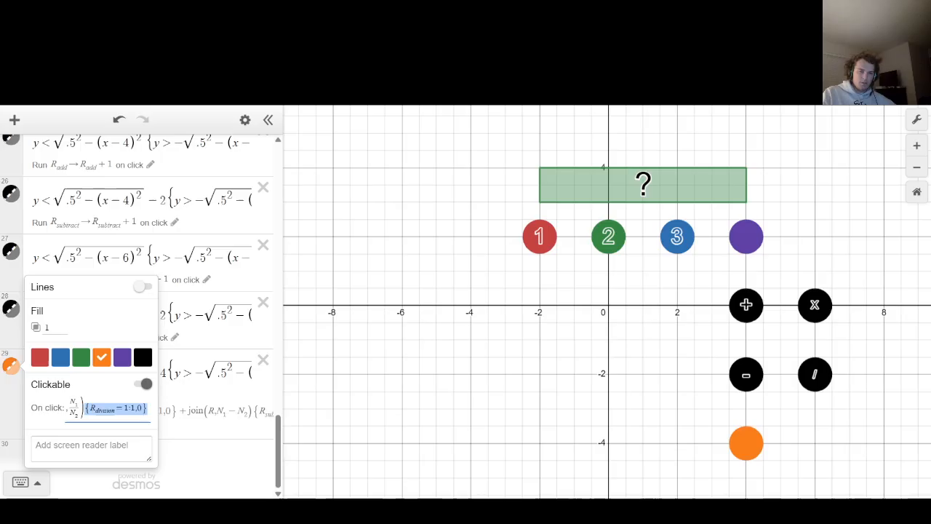
pyautogui.hotkey('shift', 'Left')
pyautogui.hotkey('shift', 'Left')
pyautogui.hotkey('shift', 'Left')
pyautogui.hotkey('shift', 'Left')
pyautogui.hotkey('shift', 'Right')
pyautogui.hotkey('shift', 'Right')
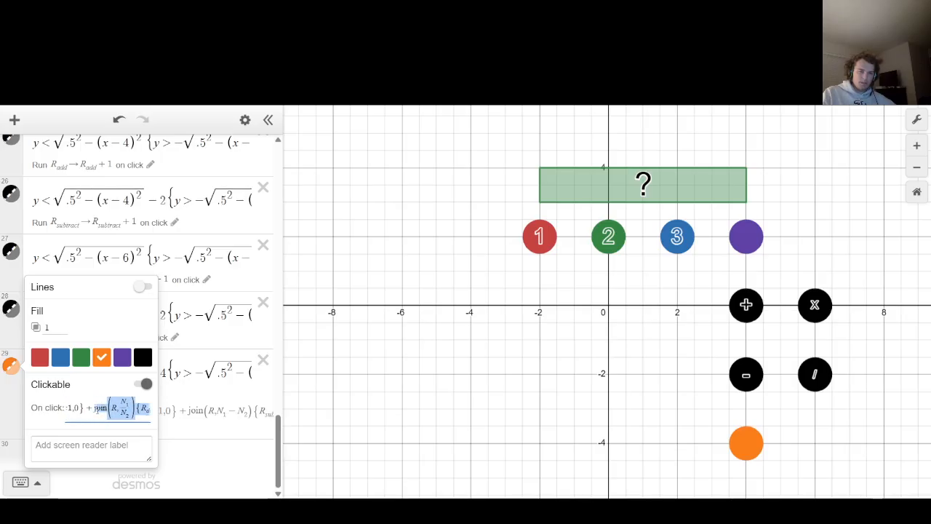
pyautogui.click(84, 407)
pyautogui.moveTo(92, 407); pyautogui.dragTo(314, 390)
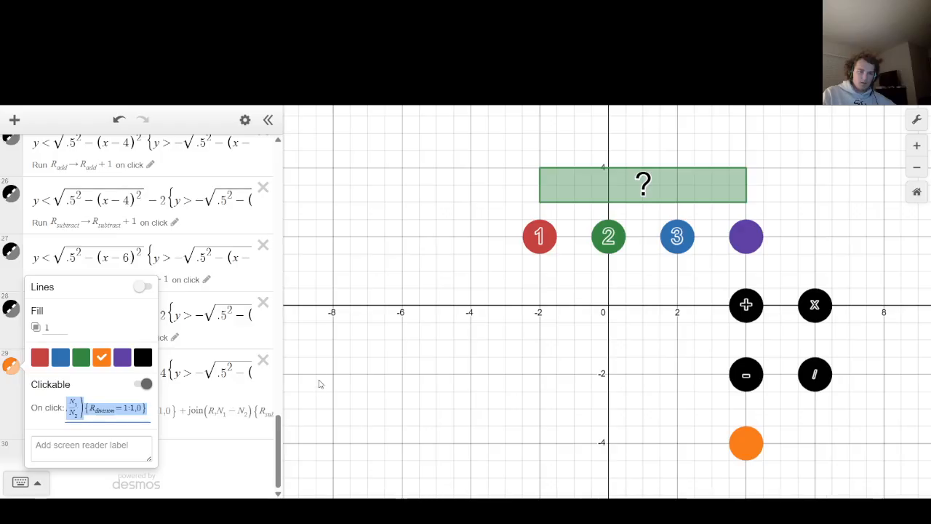
pyautogui.click(318, 384)
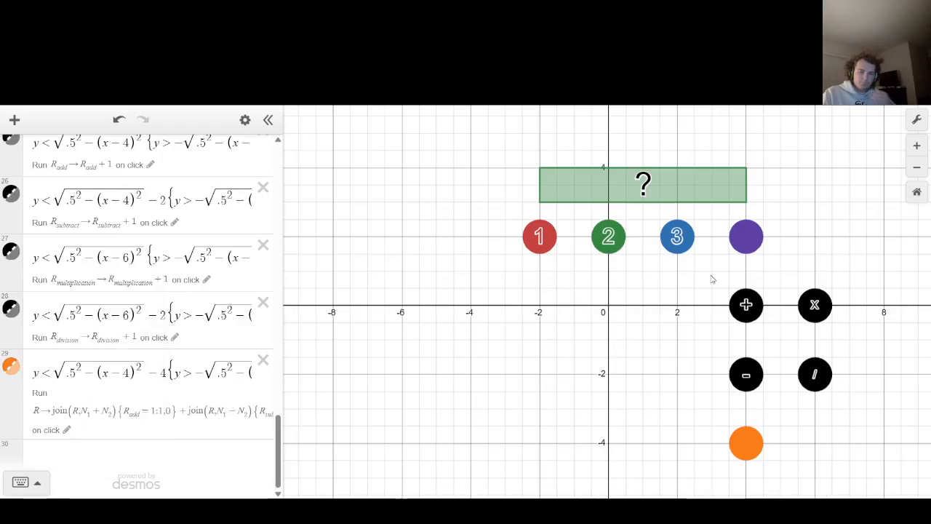
# Try the division button on the graph and inspect its on-click action for errors.
pyautogui.scroll(3, 173, 281)
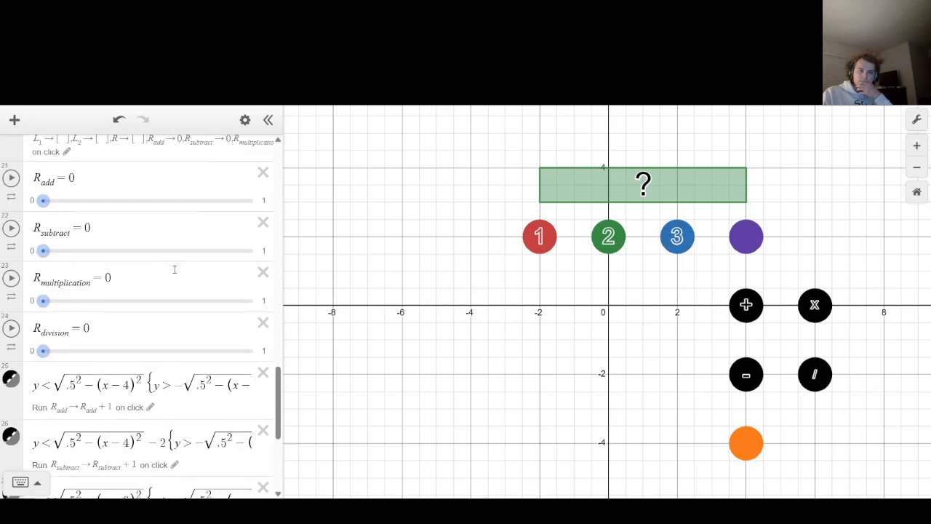
pyautogui.scroll(-3, 173, 281)
pyautogui.scroll(1, 173, 281)
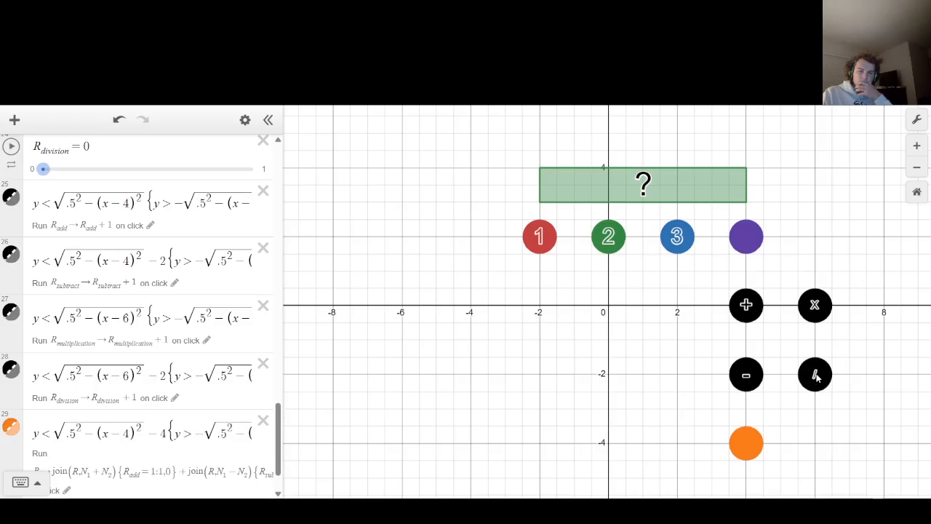
pyautogui.moveTo(804, 374); pyautogui.dragTo(803, 373)
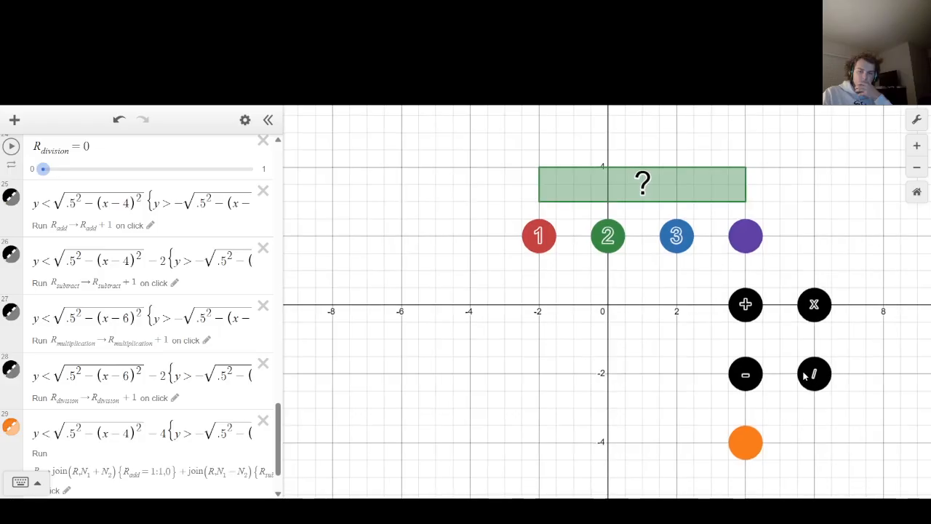
pyautogui.click(102, 383)
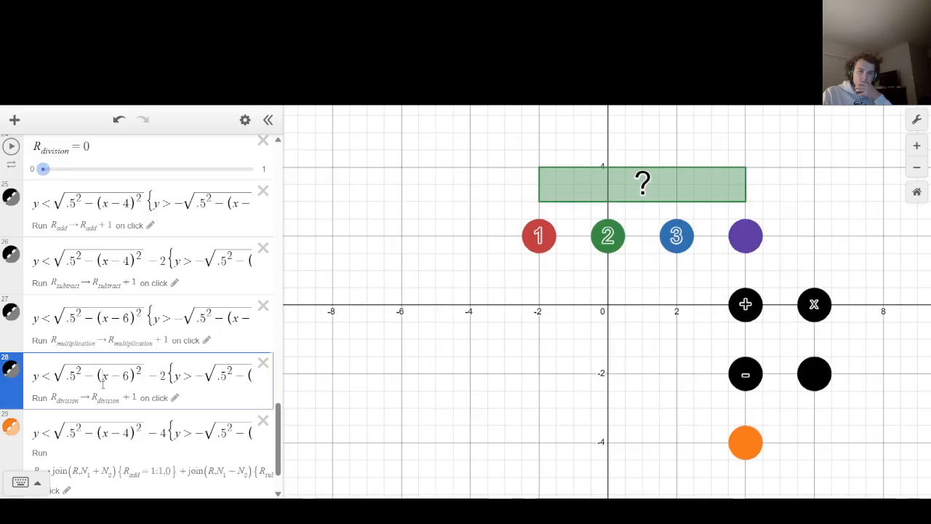
pyautogui.click(783, 368)
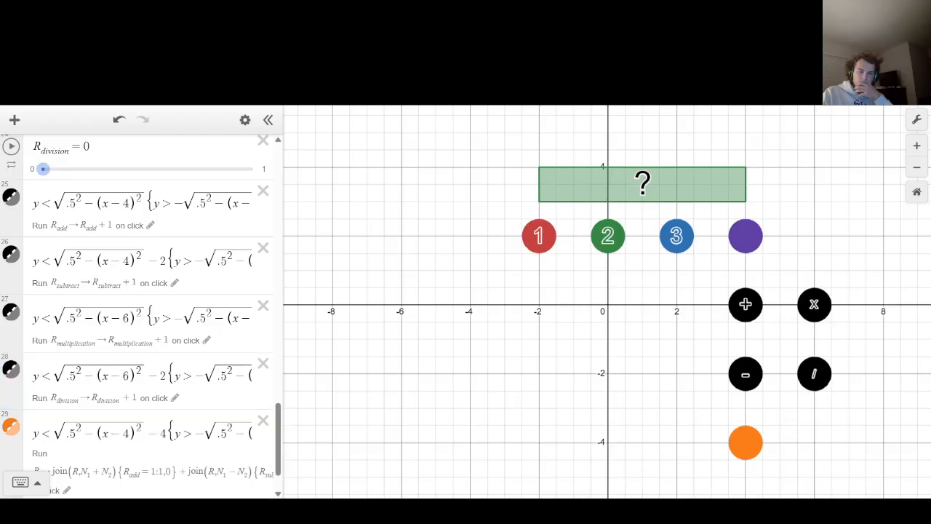
pyautogui.click(175, 399)
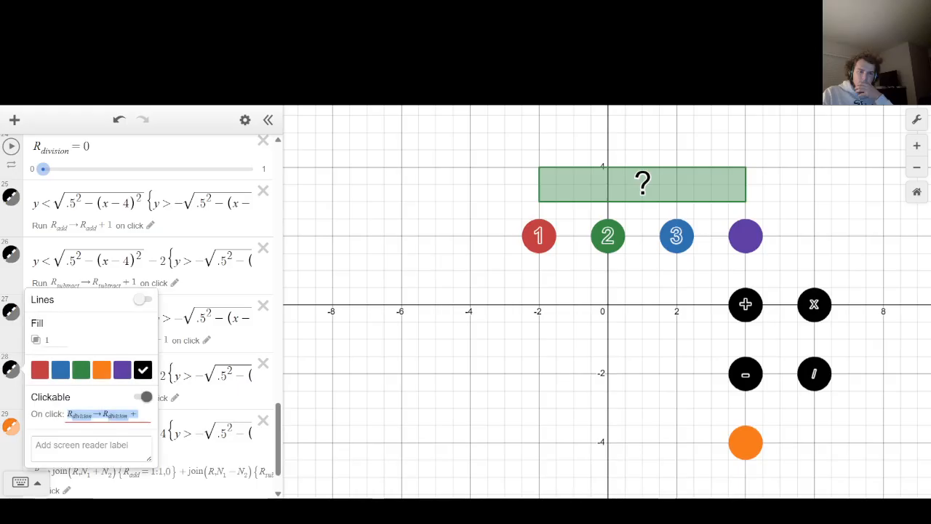
pyautogui.click(104, 416)
pyautogui.moveTo(144, 417)
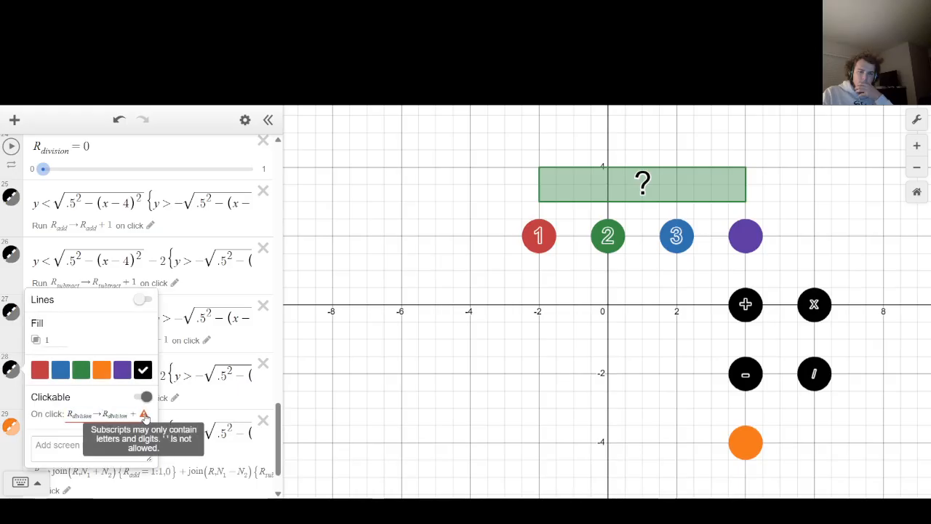
# Try to repair the division button's on-click action by re-entering the plus sign before the 1.
pyautogui.press('Right')
pyautogui.press('Right')
pyautogui.press('Right')
pyautogui.press('Right')
pyautogui.press('Right')
pyautogui.press('Right')
pyautogui.press('Right')
pyautogui.press('Right')
pyautogui.press('Right')
pyautogui.press('Right')
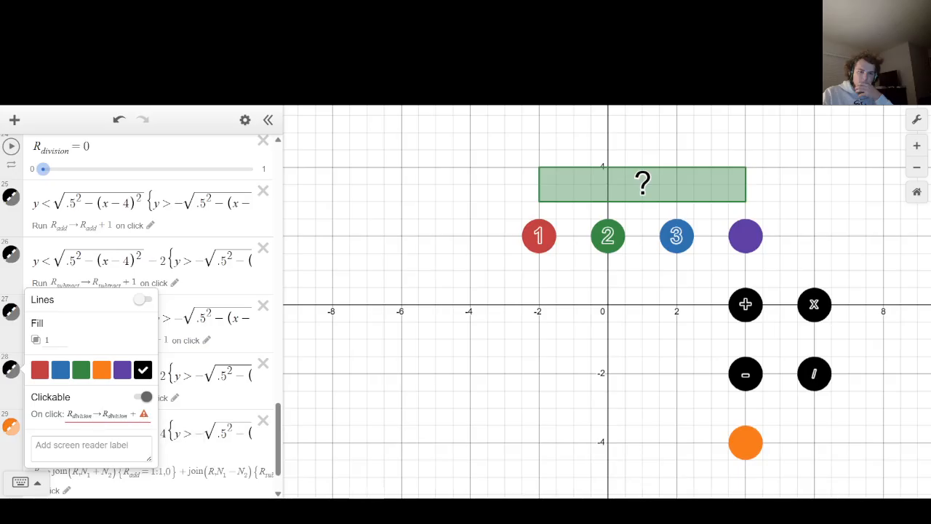
pyautogui.press('Left')
pyautogui.press('BackSpace')
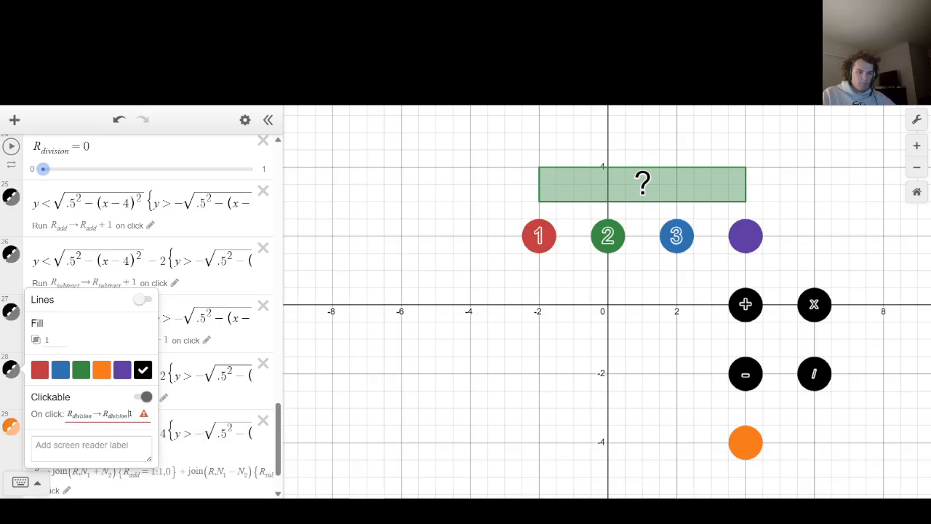
pyautogui.write('+')
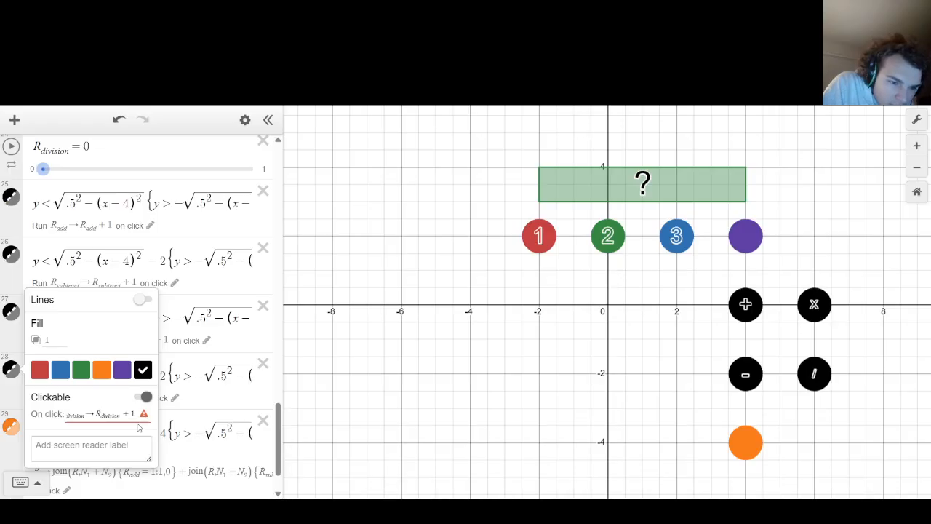
pyautogui.press('Left')
pyautogui.press('Left')
pyautogui.press('Left')
pyautogui.press('Left')
pyautogui.press('Left')
pyautogui.press('Left')
pyautogui.press('Left')
pyautogui.press('Left')
pyautogui.press('Left')
pyautogui.press('Left')
pyautogui.press('Left')
pyautogui.press('Left')
pyautogui.press('End')
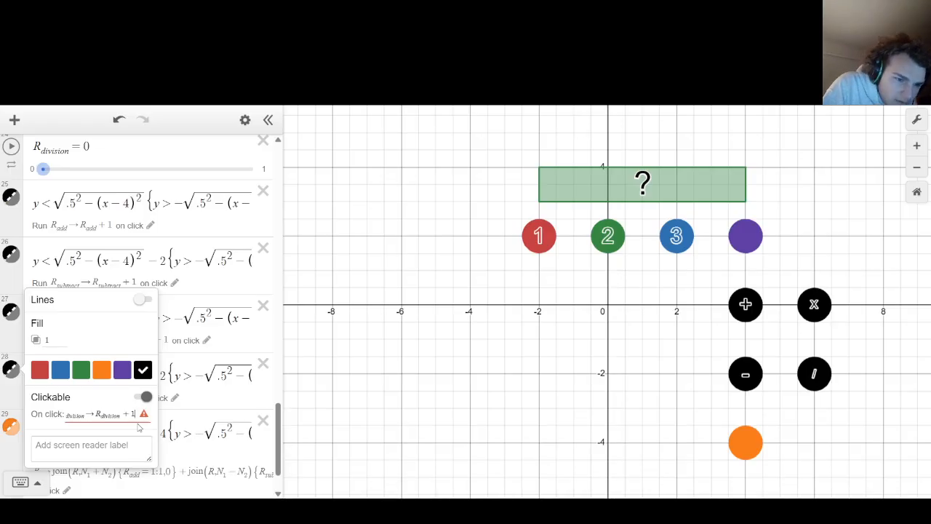
# Rewrite the division button's on-click action as R_division → R_division + 1.
pyautogui.press('BackSpace')
pyautogui.press('BackSpace')
pyautogui.press('BackSpace')
pyautogui.press('BackSpace')
pyautogui.press('BackSpace')
pyautogui.press('BackSpace')
pyautogui.press('BackSpace')
pyautogui.press('BackSpace')
pyautogui.press('BackSpace')
pyautogui.press('BackSpace')
pyautogui.press('BackSpace')
pyautogui.press('BackSpace')
pyautogui.press('BackSpace')
pyautogui.press('BackSpace')
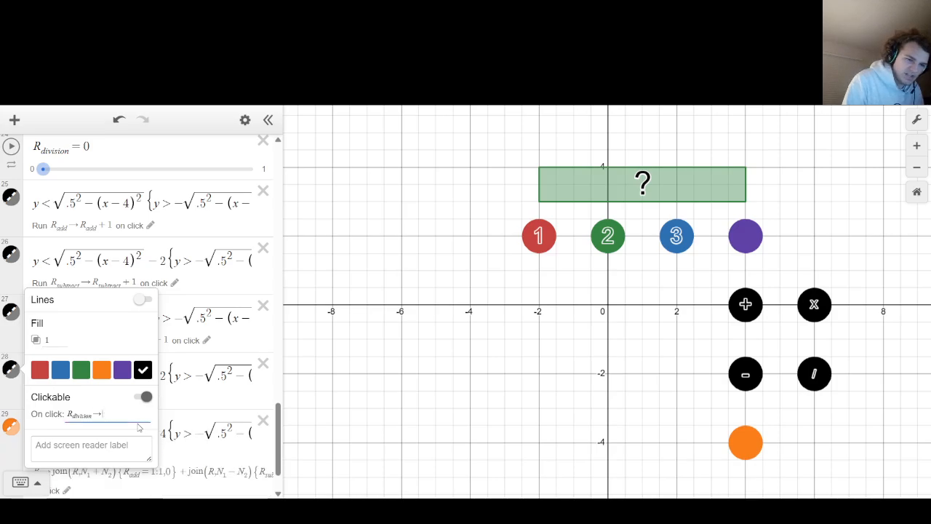
pyautogui.press('BackSpace')
pyautogui.press('BackSpace')
pyautogui.press('BackSpace')
pyautogui.press('BackSpace')
pyautogui.write('R_d')
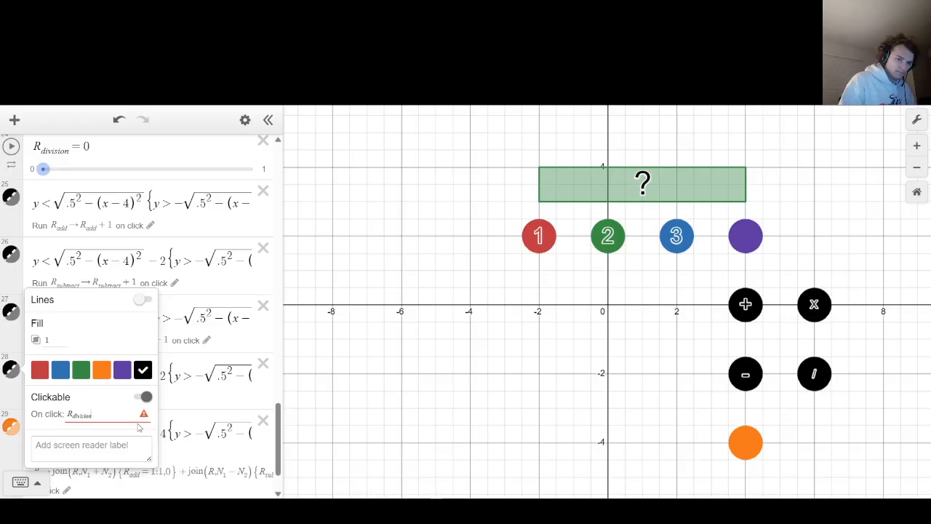
pyautogui.write('->R')
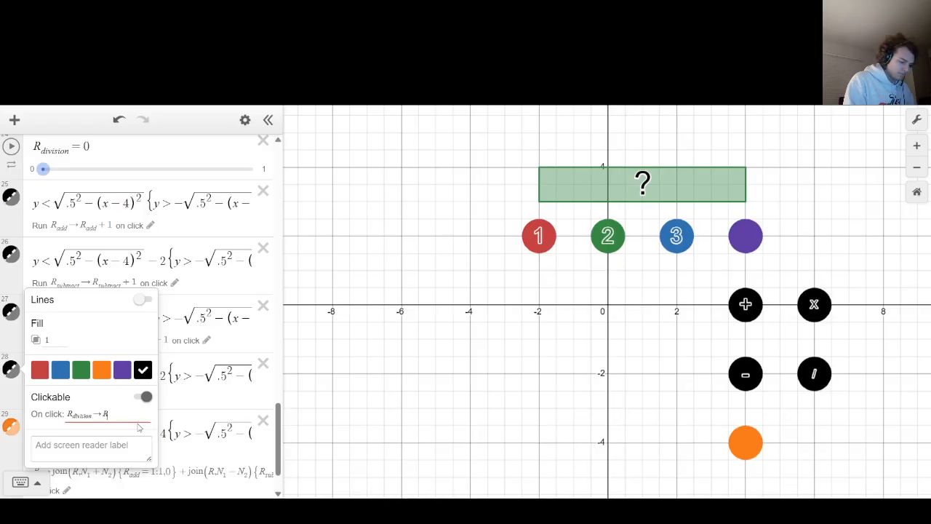
pyautogui.write('_division')
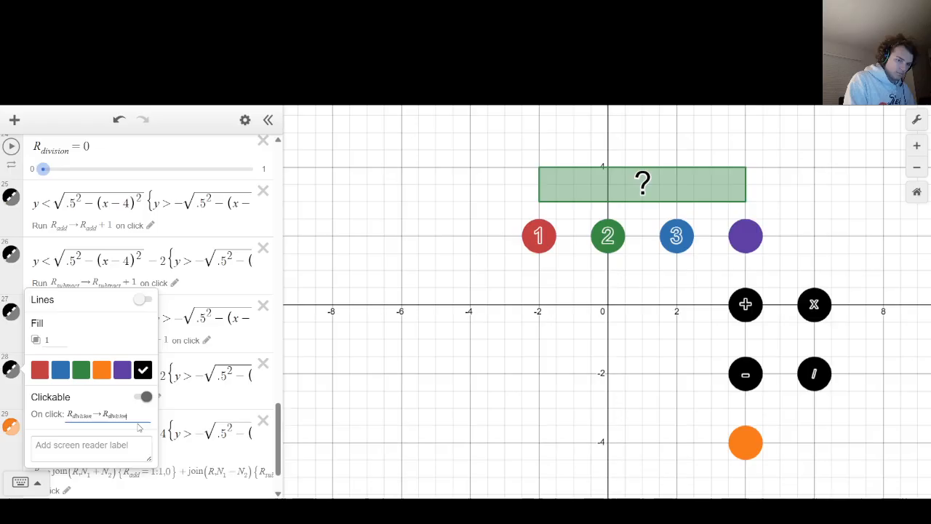
pyautogui.write('+1')
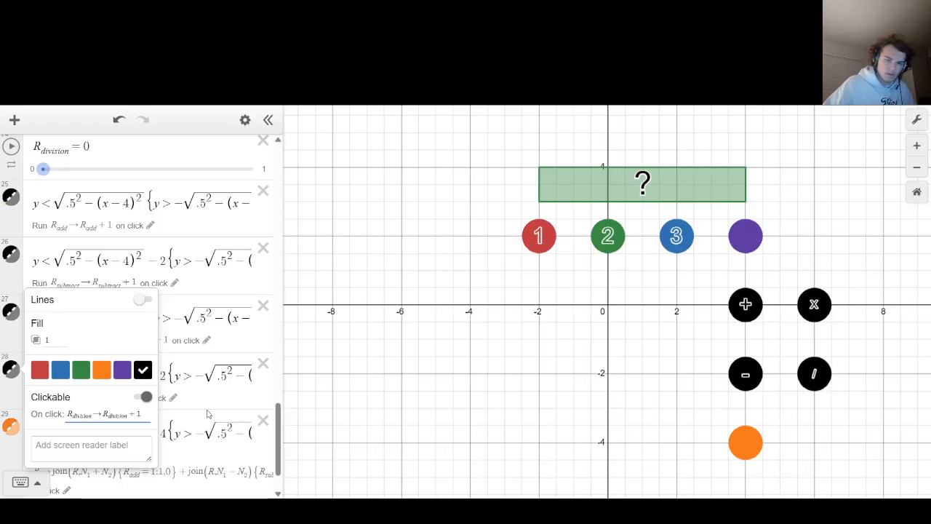
pyautogui.click(448, 380)
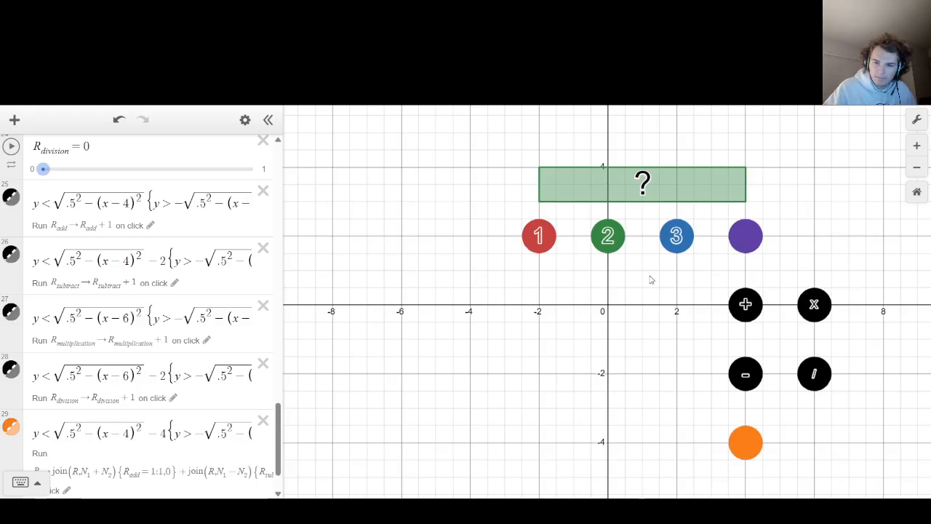
# Test the division button with the result button, reset the calculator, and run the same division test again.
pyautogui.click(812, 379)
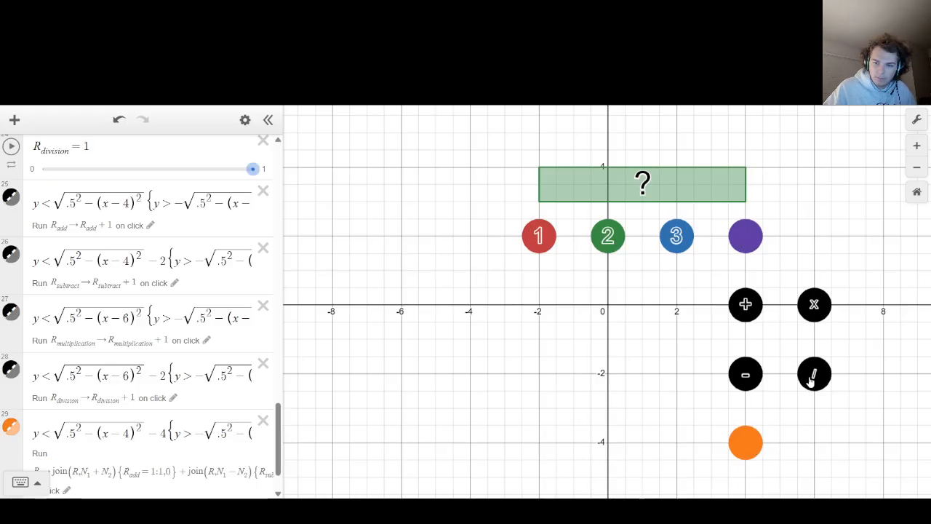
pyautogui.click(744, 440)
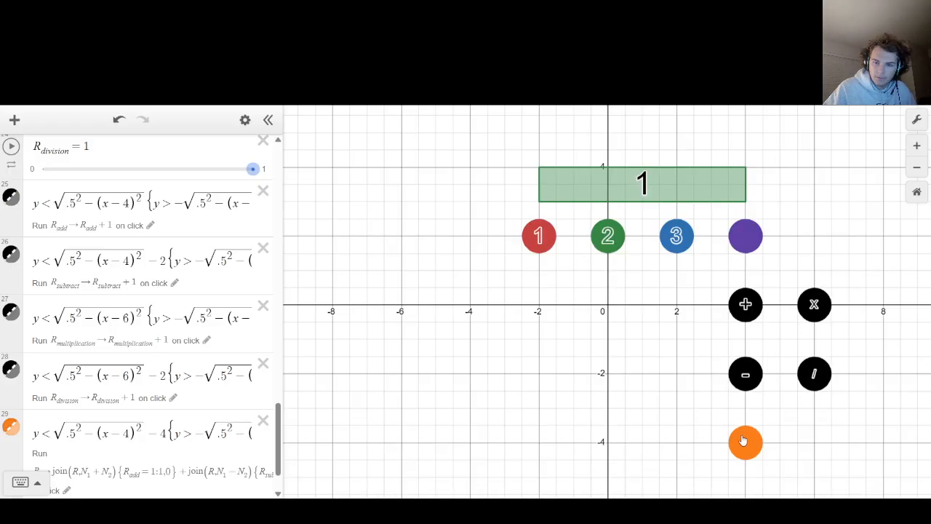
pyautogui.click(756, 239)
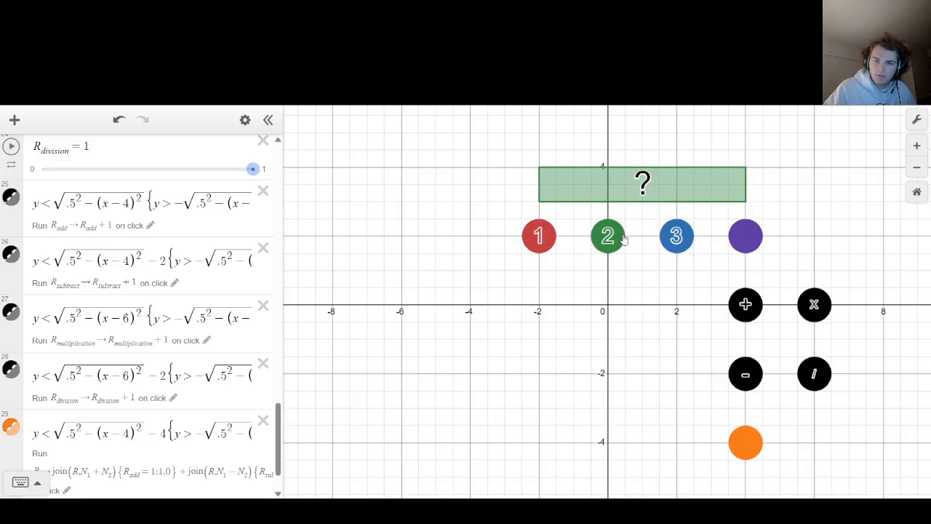
pyautogui.click(814, 373)
pyautogui.click(747, 455)
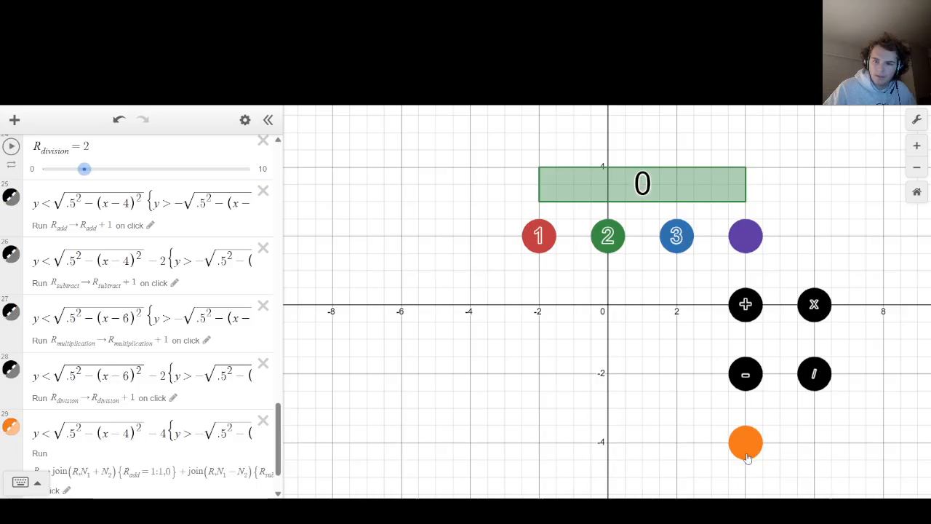
# Reset the calculator and append R_division → 0 to the purple reset button's on-click action.
pyautogui.click(747, 243)
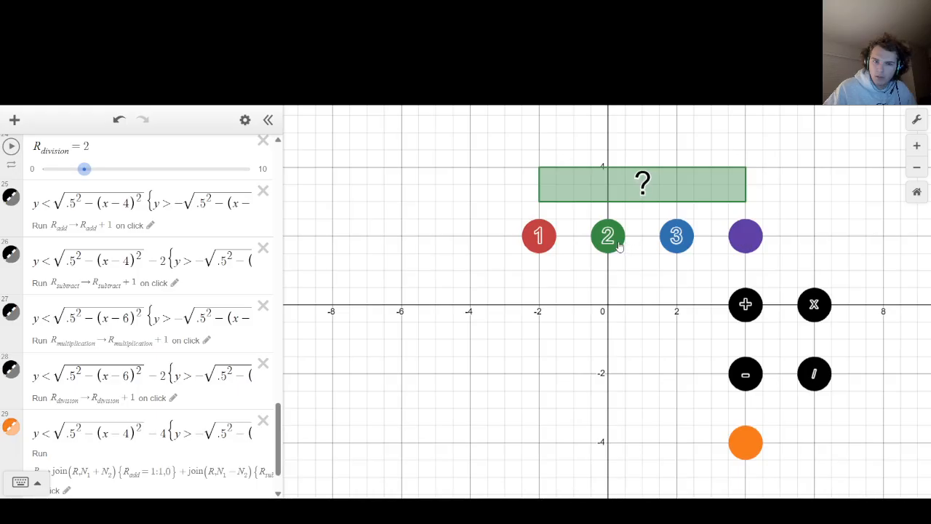
pyautogui.scroll(5, 219, 275)
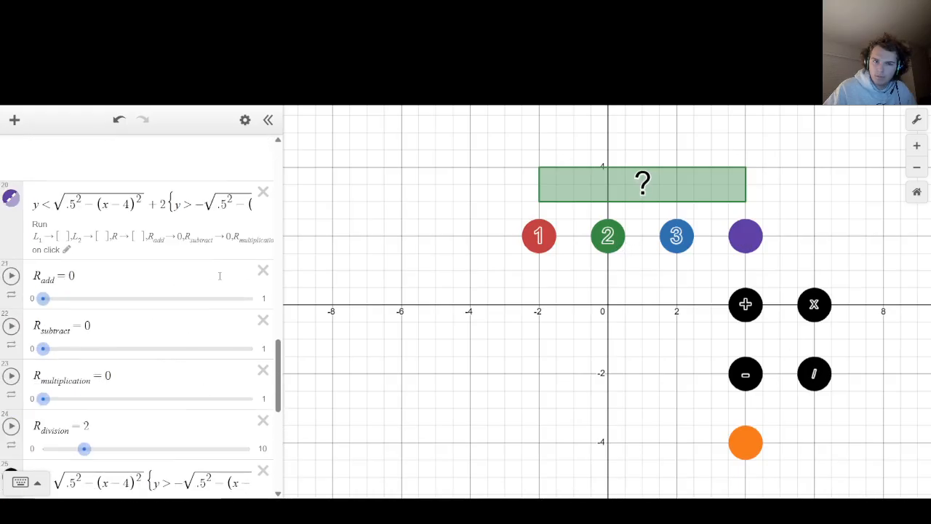
pyautogui.scroll(3, 219, 276)
pyautogui.scroll(-6, 218, 275)
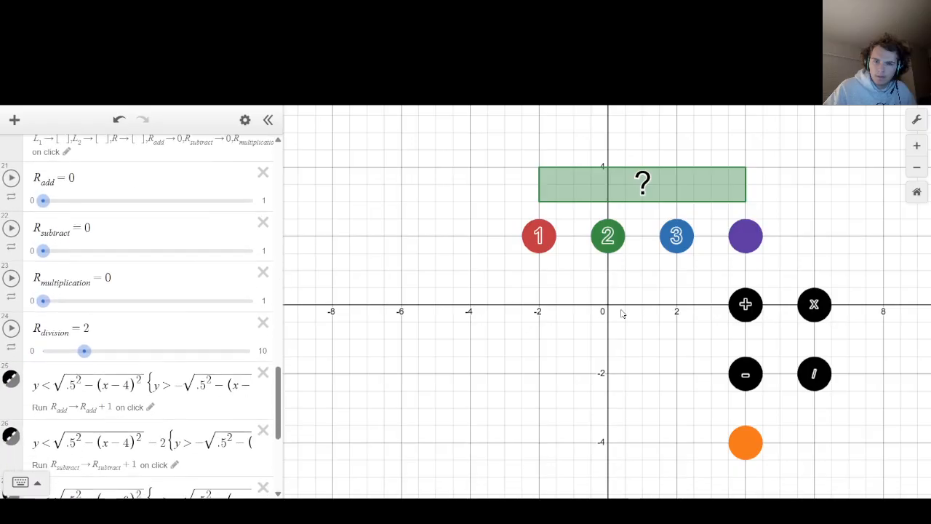
pyautogui.scroll(-5, 166, 308)
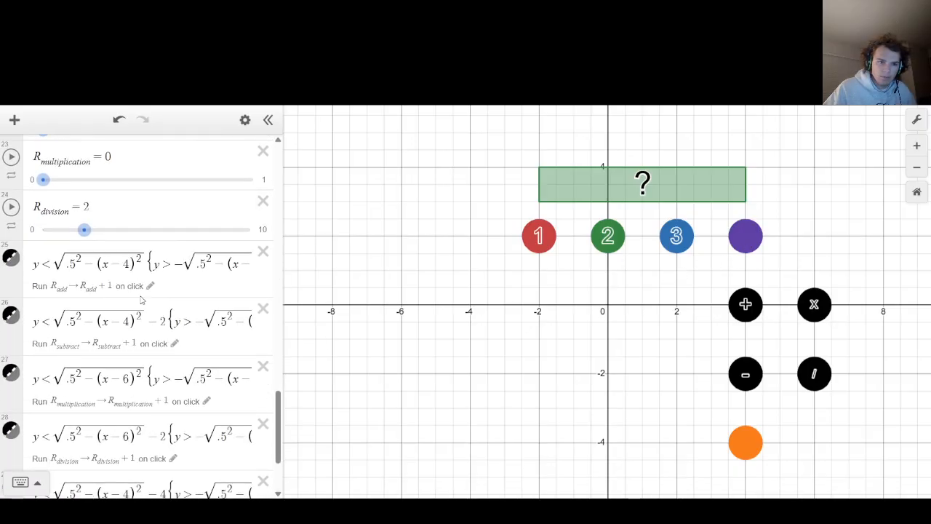
pyautogui.scroll(5, 141, 296)
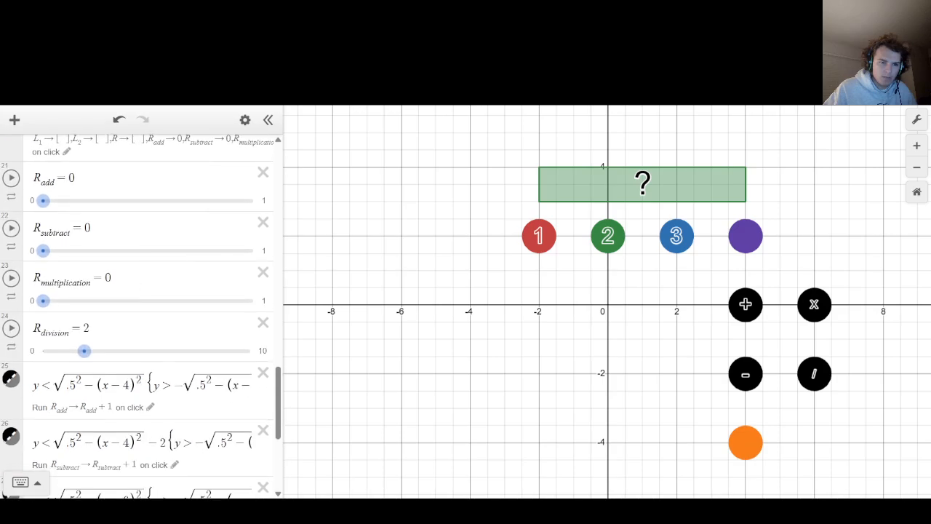
pyautogui.click(65, 214)
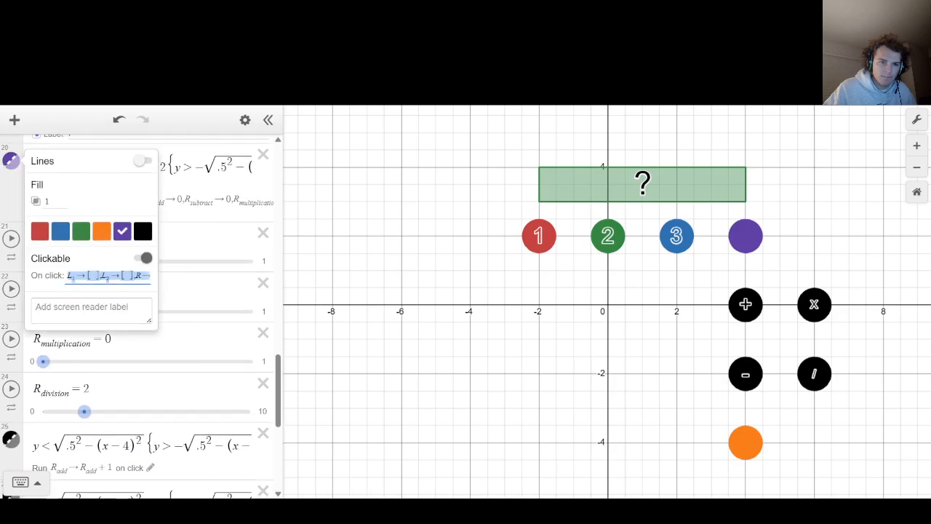
pyautogui.click(144, 277)
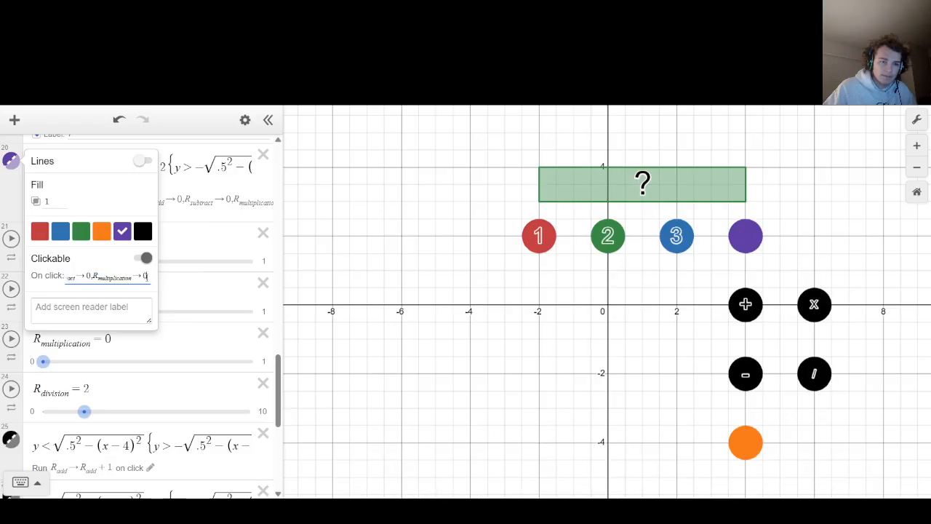
pyautogui.write(',R_di')
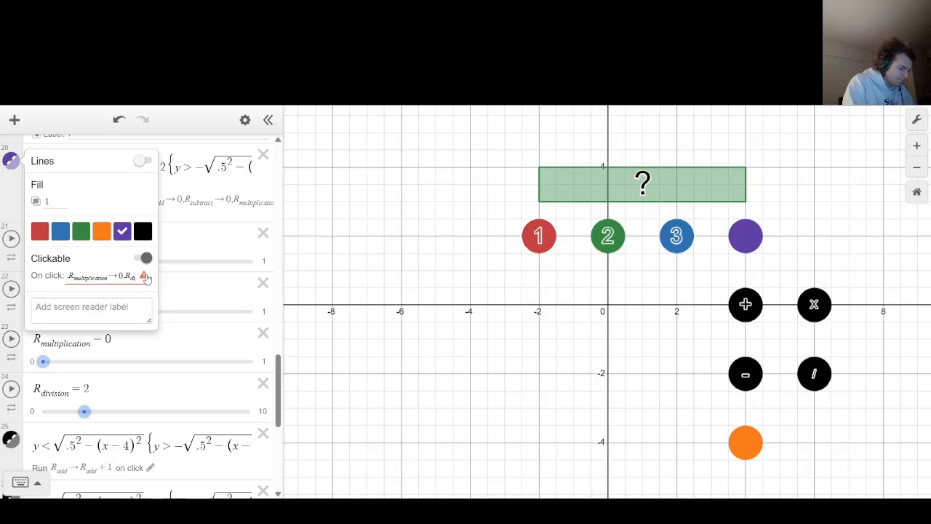
pyautogui.write('vision-')
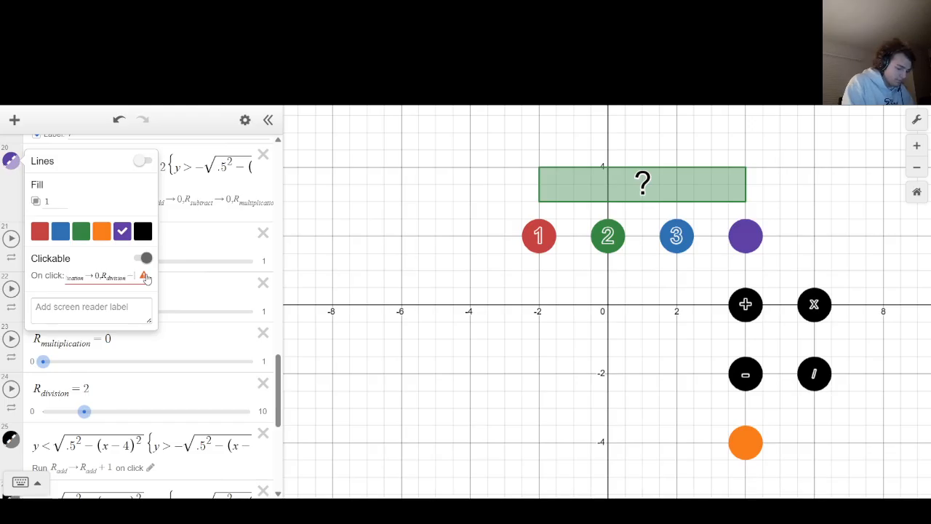
pyautogui.write('>')
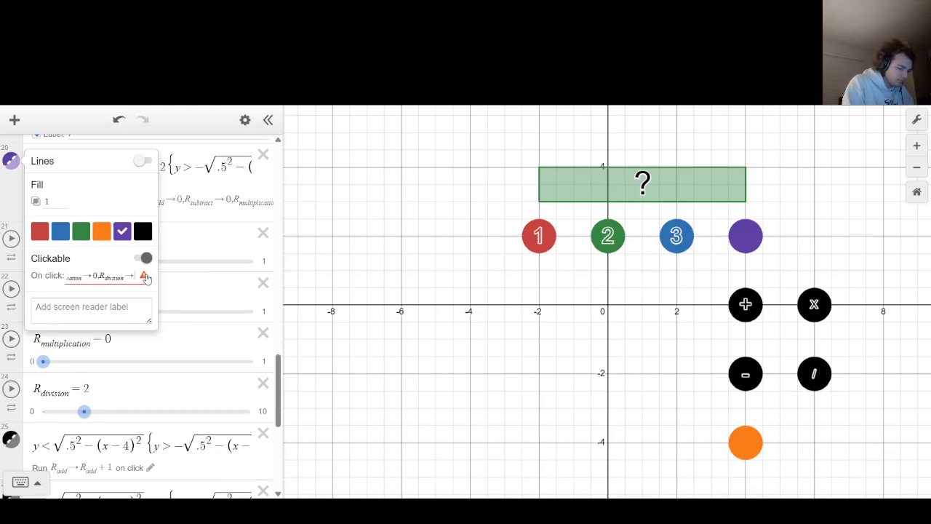
pyautogui.write('0')
pyautogui.click(394, 183)
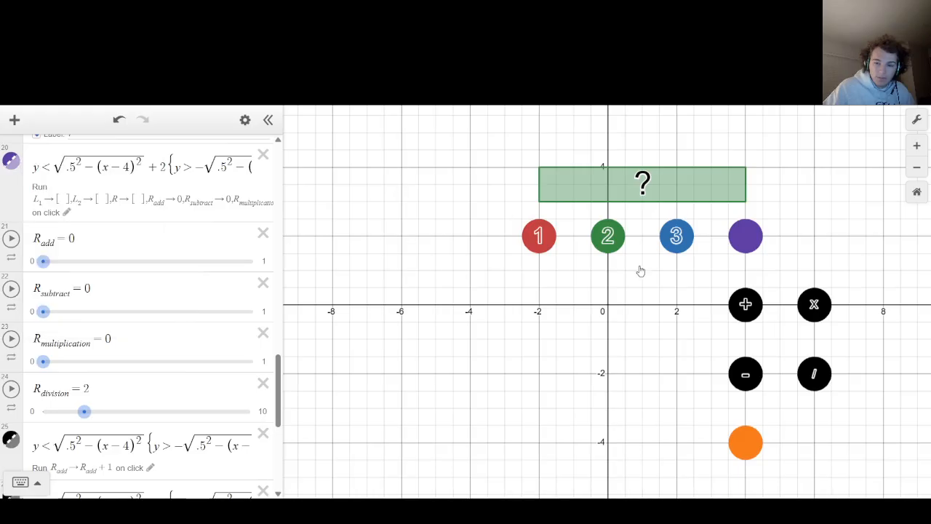
# Test division on the graph by resetting, computing 2 divided by 3 with the result button, and resetting again.
pyautogui.click(731, 243)
pyautogui.click(829, 372)
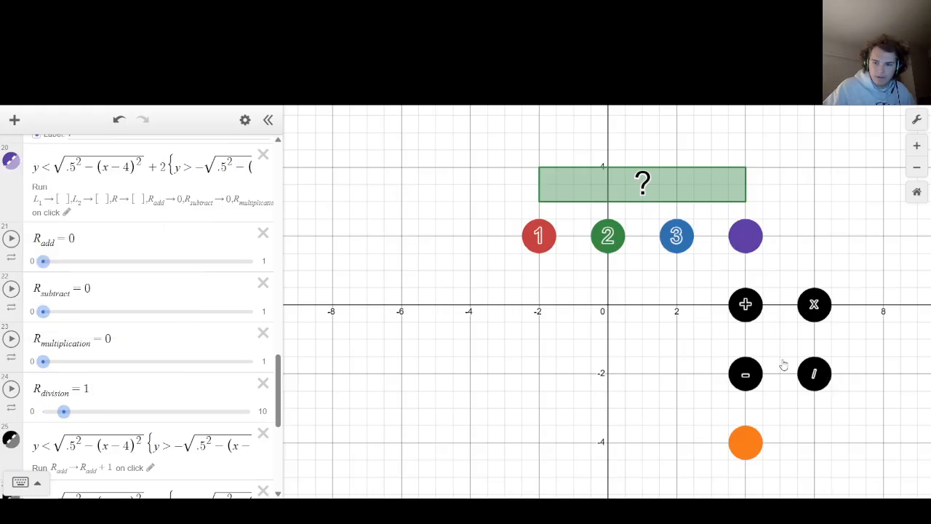
pyautogui.click(677, 235)
pyautogui.click(756, 446)
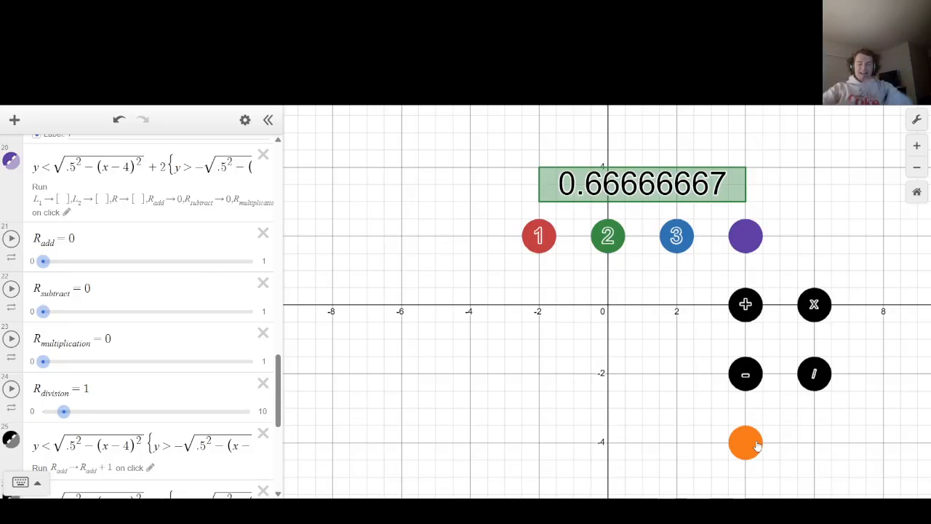
pyautogui.click(743, 233)
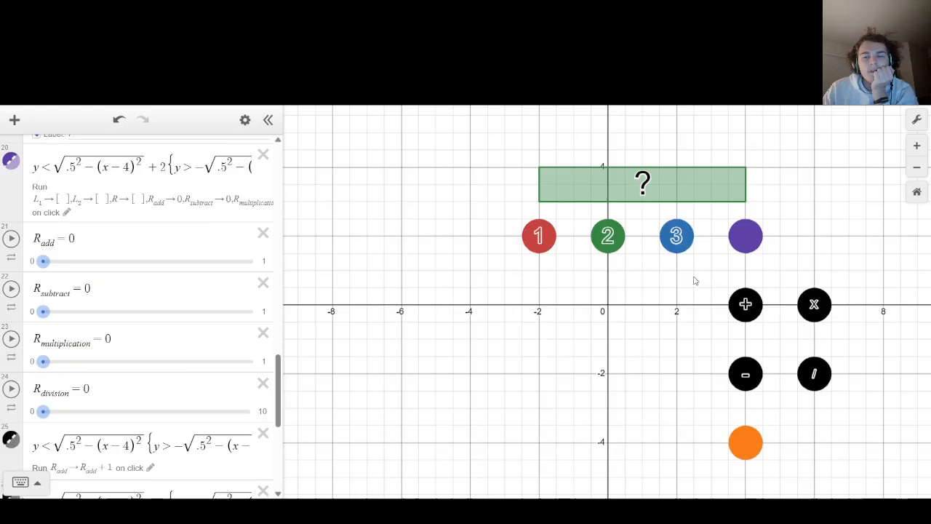
# Run a second division test with a larger dividend and 3 as the divisor, and reset the calculator.
pyautogui.click(816, 384)
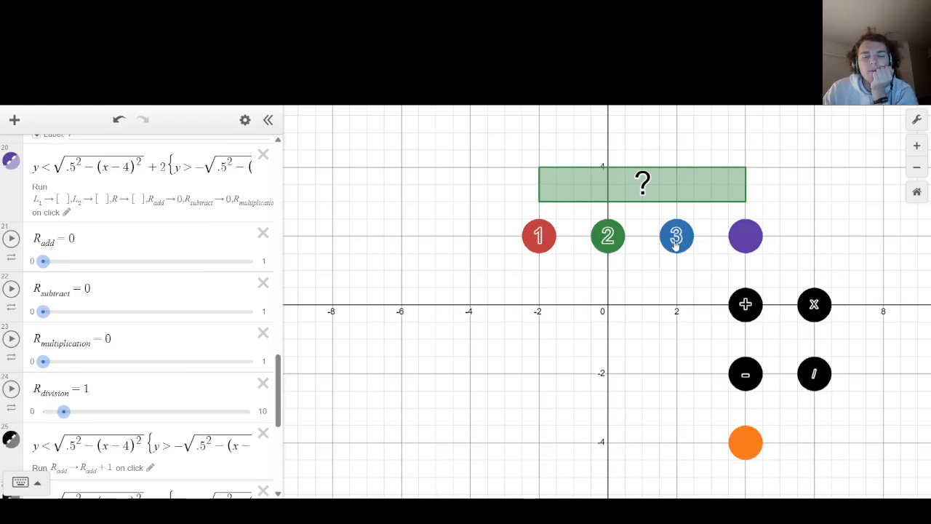
pyautogui.click(748, 437)
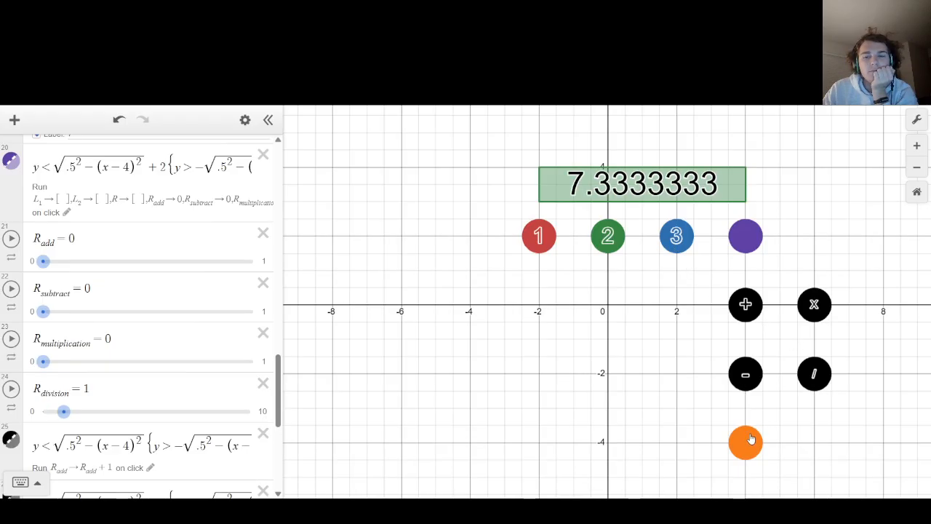
pyautogui.click(756, 234)
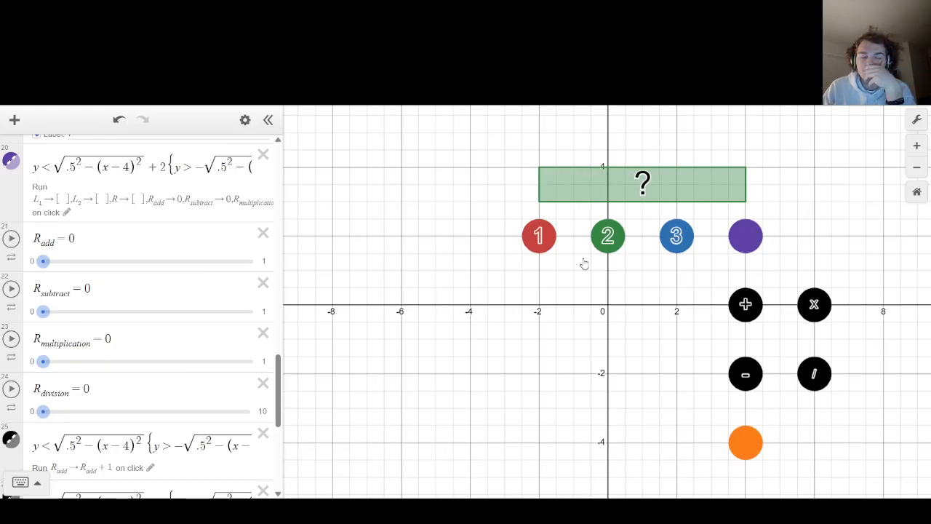
# Copy the number 3 button's circle inequality and paste it into three new expressions directly below it.
pyautogui.scroll(15, 236, 297)
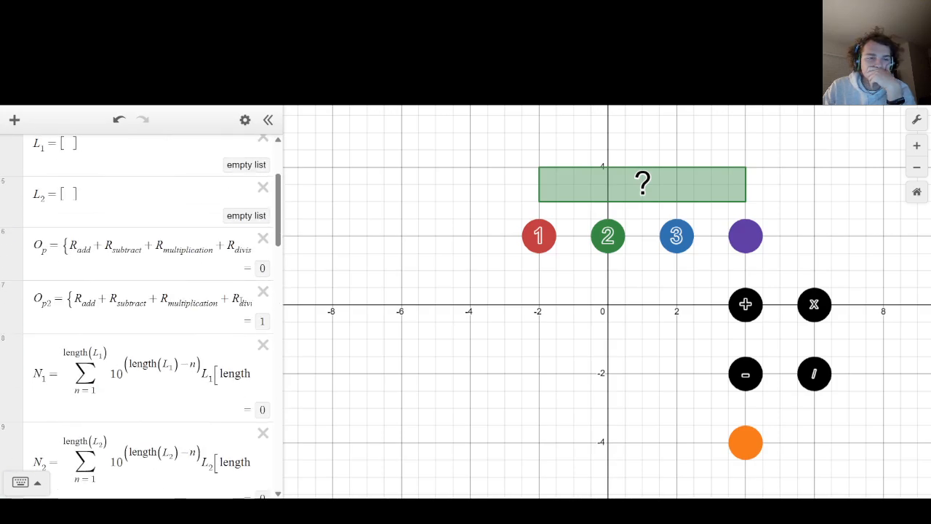
pyautogui.scroll(-8, 191, 317)
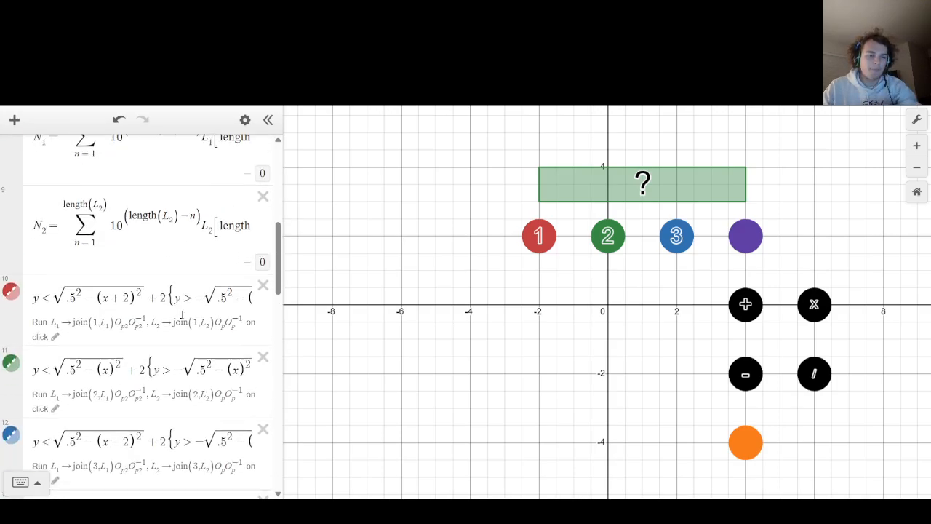
pyautogui.moveTo(33, 395); pyautogui.dragTo(508, 419)
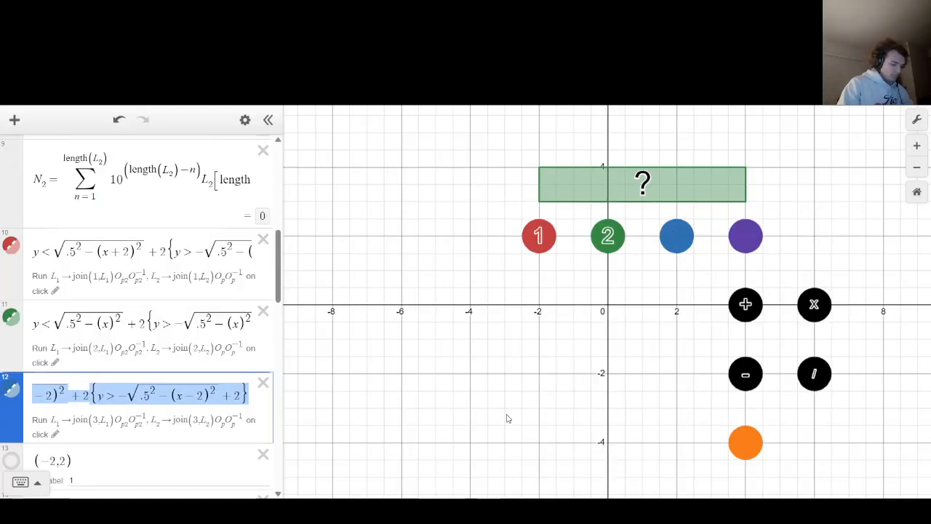
pyautogui.hotkey('ctrl', 'c')
pyautogui.press('Return')
pyautogui.hotkey('ctrl', 'v')
pyautogui.press('Return')
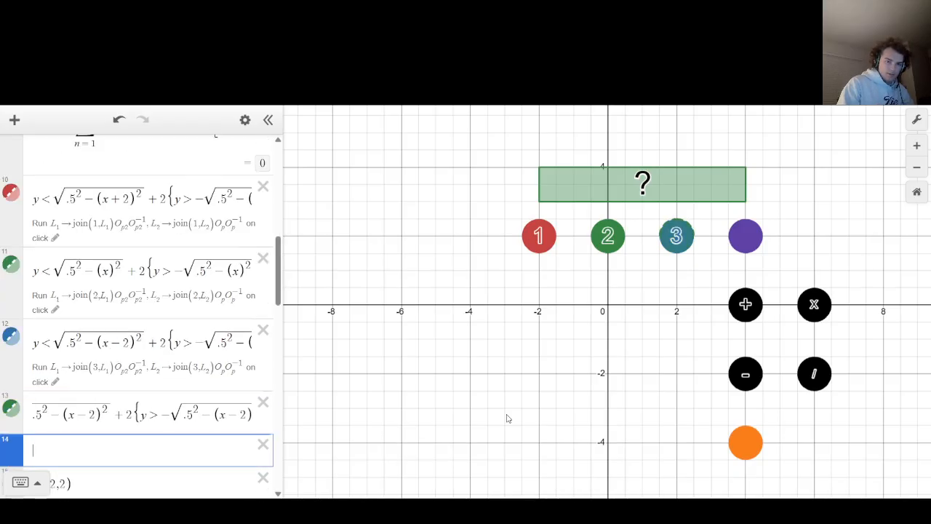
pyautogui.hotkey('ctrl', 'v')
pyautogui.press('Return')
pyautogui.hotkey('ctrl', 'v')
# In the first pasted circle, change x − 2 to x + 2 in the upper-boundary square root.
pyautogui.press('Up')
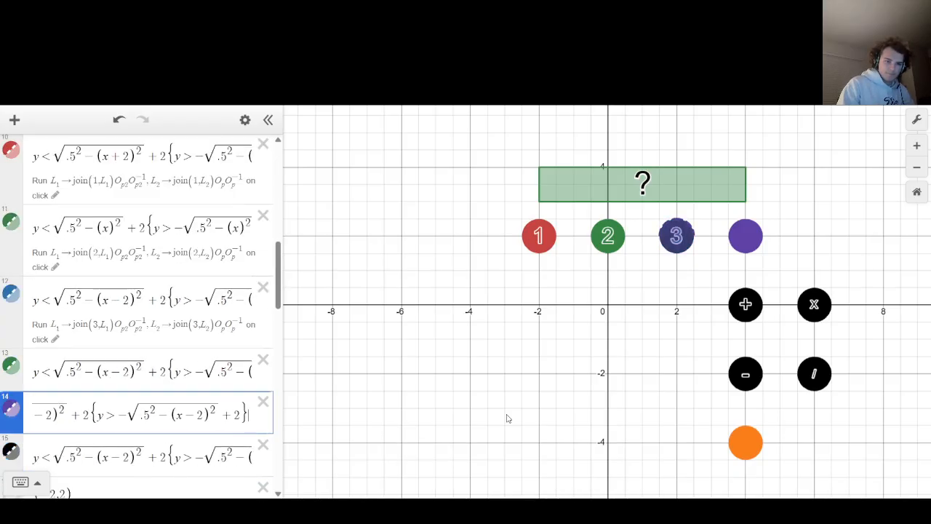
pyautogui.press('Up')
pyautogui.press('Left')
pyautogui.press('Left')
pyautogui.press('Left')
pyautogui.press('Left')
pyautogui.press('Left')
pyautogui.press('Left')
pyautogui.press('Left')
pyautogui.press('Left')
pyautogui.press('Left')
pyautogui.press('Left')
pyautogui.press('Left')
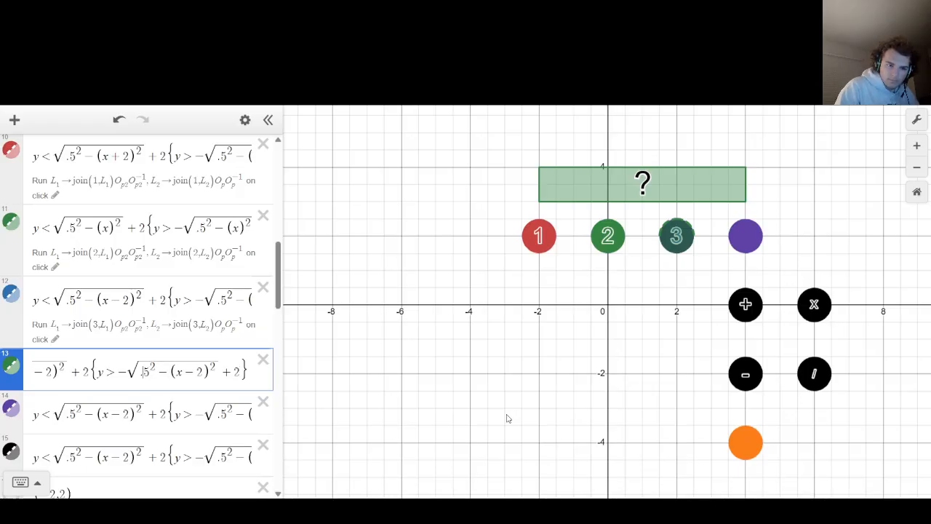
pyautogui.press('Left')
pyautogui.press('Left')
pyautogui.press('Left')
pyautogui.press('Left')
pyautogui.press('Left')
pyautogui.press('Left')
pyautogui.press('Left')
pyautogui.press('Left')
pyautogui.press('Left')
pyautogui.press('Left')
pyautogui.press('Left')
pyautogui.press('Left')
pyautogui.press('Left')
pyautogui.press('Left')
pyautogui.press('Left')
pyautogui.press('Left')
pyautogui.press('Left')
pyautogui.press('Left')
pyautogui.press('Left')
pyautogui.press('Left')
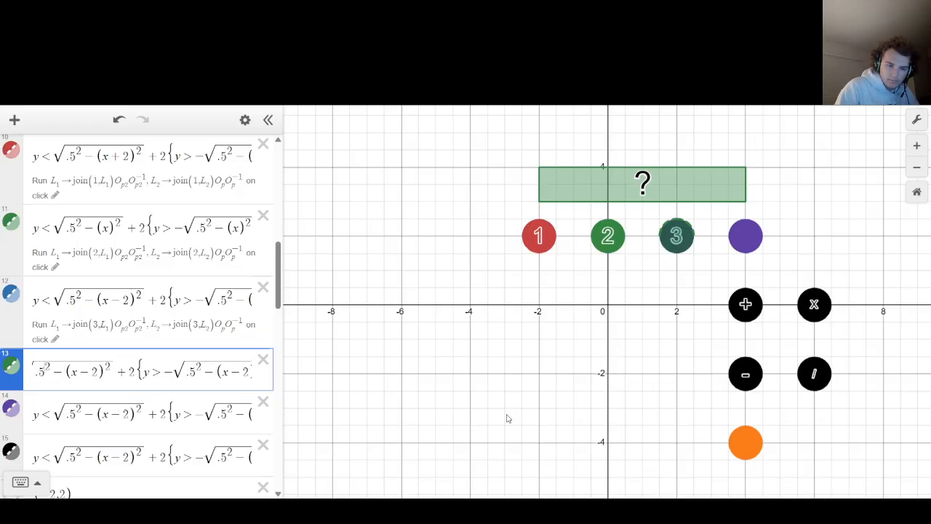
pyautogui.press('Right')
pyautogui.press('Right')
pyautogui.press('Right')
pyautogui.press('Right')
pyautogui.press('Right')
pyautogui.press('Right')
pyautogui.press('Right')
pyautogui.press('Right')
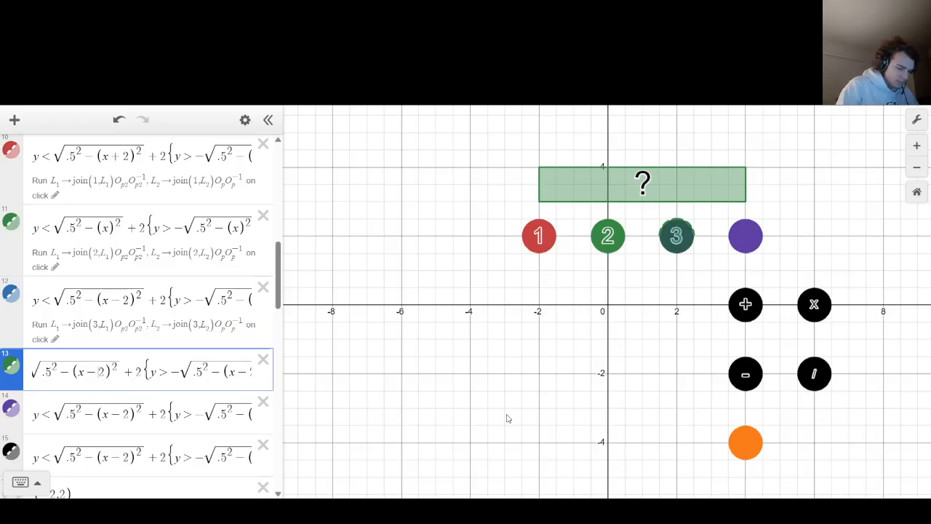
pyautogui.press('BackSpace')
pyautogui.write('+')
# Change x − 2 to x + 2 inside the first pasted circle's y > restriction as well.
pyautogui.press('Right')
pyautogui.press('Right')
pyautogui.press('Right')
pyautogui.press('Right')
pyautogui.press('Right')
pyautogui.press('Right')
pyautogui.press('Right')
pyautogui.press('Right')
pyautogui.press('Right')
pyautogui.press('Right')
pyautogui.press('Right')
pyautogui.press('Right')
pyautogui.press('Right')
pyautogui.press('Right')
pyautogui.press('Right')
pyautogui.press('Right')
pyautogui.press('Right')
pyautogui.press('Right')
pyautogui.press('Right')
pyautogui.press('Right')
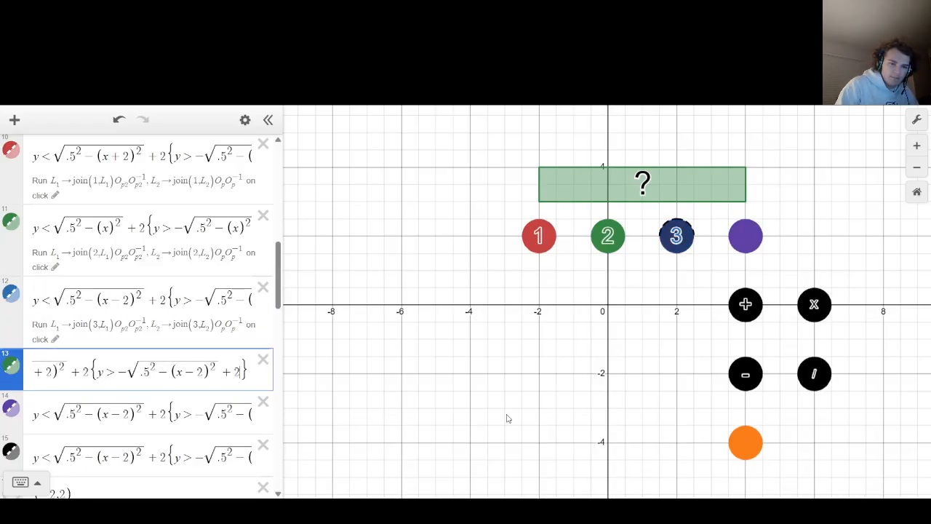
pyautogui.press('Left')
pyautogui.press('Left')
pyautogui.press('Left')
pyautogui.press('Left')
pyautogui.press('Left')
pyautogui.press('BackSpace')
pyautogui.write('+')
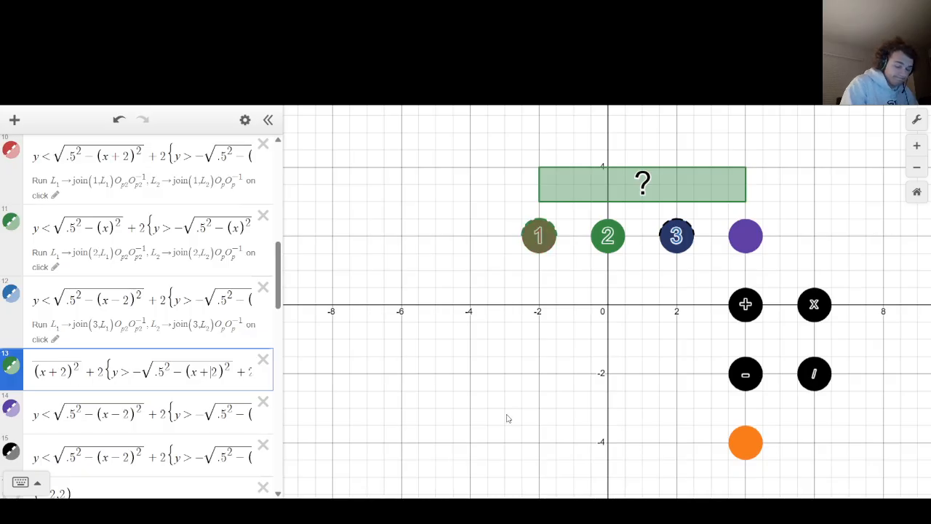
# Remove the + 2 vertical offset from both the restriction and the main inequality of the first pasted circle.
pyautogui.press('Right')
pyautogui.press('Right')
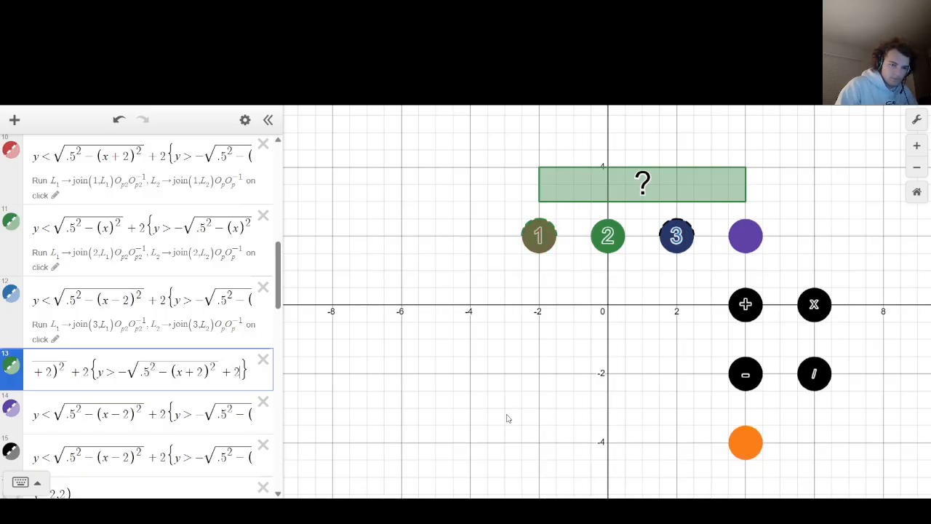
pyautogui.press('BackSpace')
pyautogui.press('BackSpace')
pyautogui.press('Left')
pyautogui.press('Left')
pyautogui.press('Left')
pyautogui.press('Left')
pyautogui.press('Left')
pyautogui.press('Left')
pyautogui.press('Left')
pyautogui.press('Left')
pyautogui.press('Left')
pyautogui.press('Left')
pyautogui.press('Left')
pyautogui.press('Left')
pyautogui.press('Left')
pyautogui.press('Left')
pyautogui.press('Left')
pyautogui.press('Left')
pyautogui.press('Left')
pyautogui.press('Left')
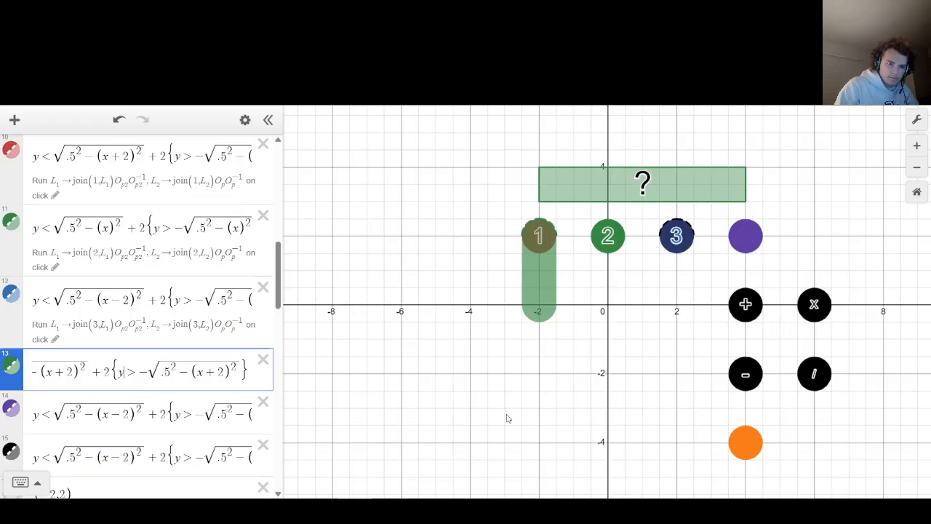
pyautogui.press('BackSpace')
pyautogui.press('BackSpace')
# In the second pasted circle's y > restriction, remove the + 2 offset and reduce (x − 2) to (x).
pyautogui.press('Down')
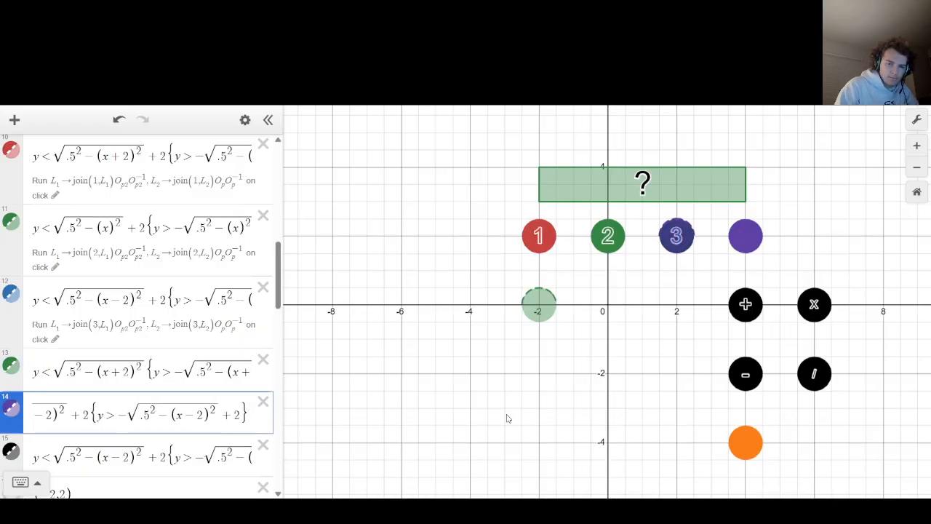
pyautogui.press('Left')
pyautogui.press('BackSpace')
pyautogui.press('BackSpace')
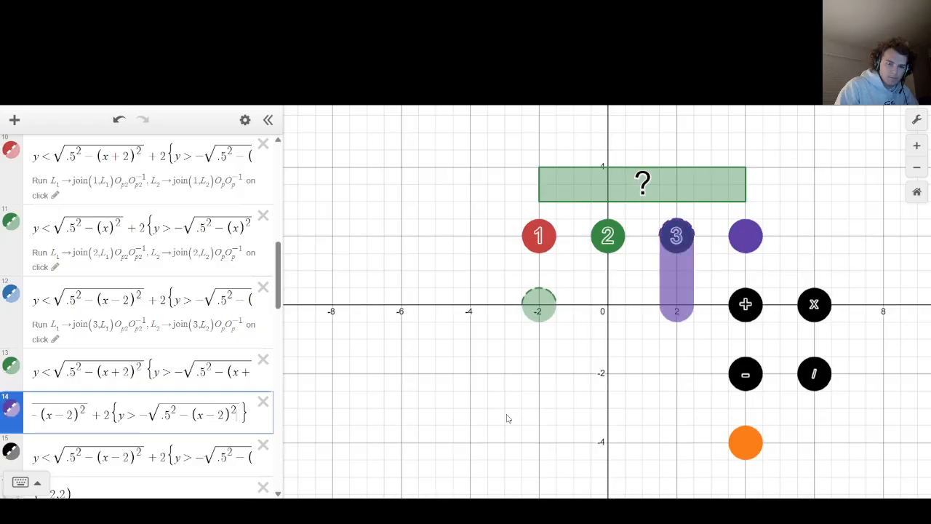
pyautogui.press('Left')
pyautogui.press('Left')
pyautogui.press('Left')
pyautogui.press('Left')
pyautogui.press('BackSpace')
pyautogui.press('BackSpace')
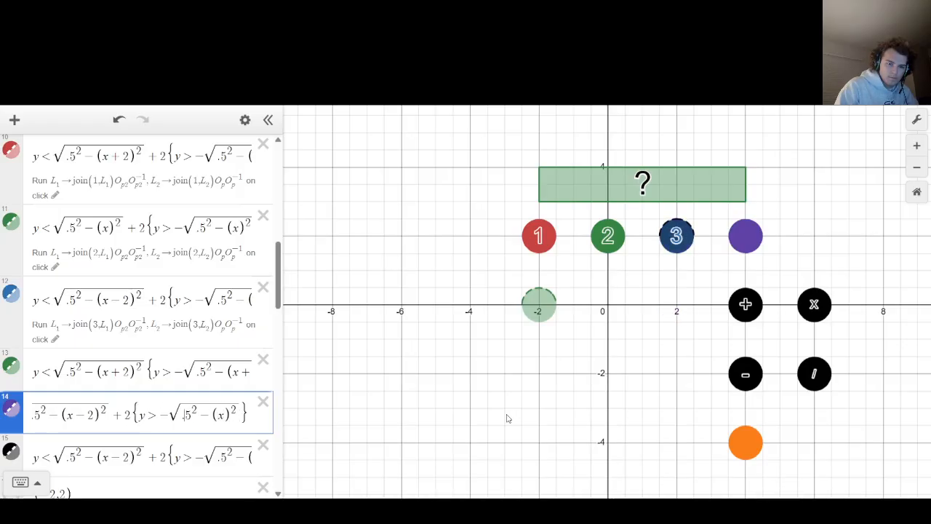
# Remove the + 2 offset from the second pasted circle's main inequality and reduce its (x − 2) to (x).
pyautogui.press('Right')
pyautogui.press('BackSpace')
pyautogui.press('BackSpace')
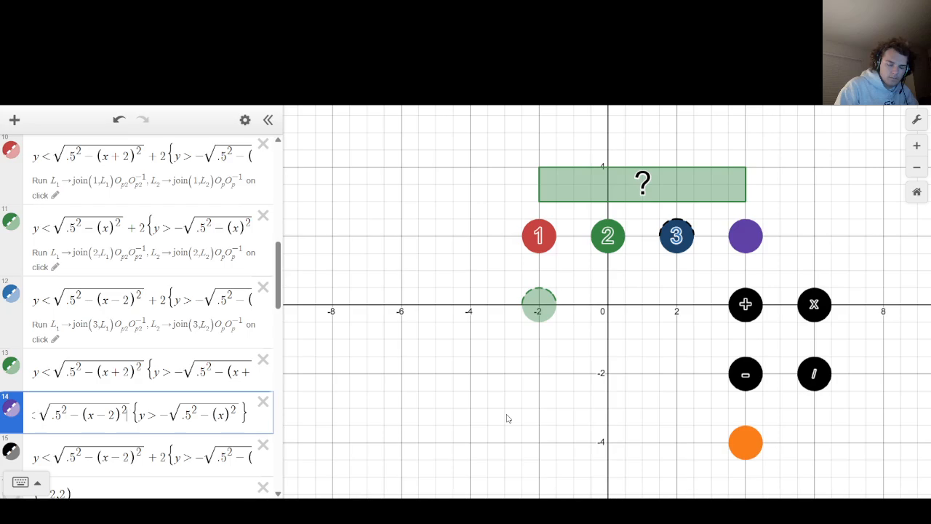
pyautogui.press('Left')
pyautogui.press('Left')
pyautogui.press('Left')
pyautogui.press('Left')
pyautogui.press('BackSpace')
pyautogui.press('BackSpace')
# Remove the + 2 vertical offset from both the y > restriction and the main inequality of the third pasted circle.
pyautogui.press('Down')
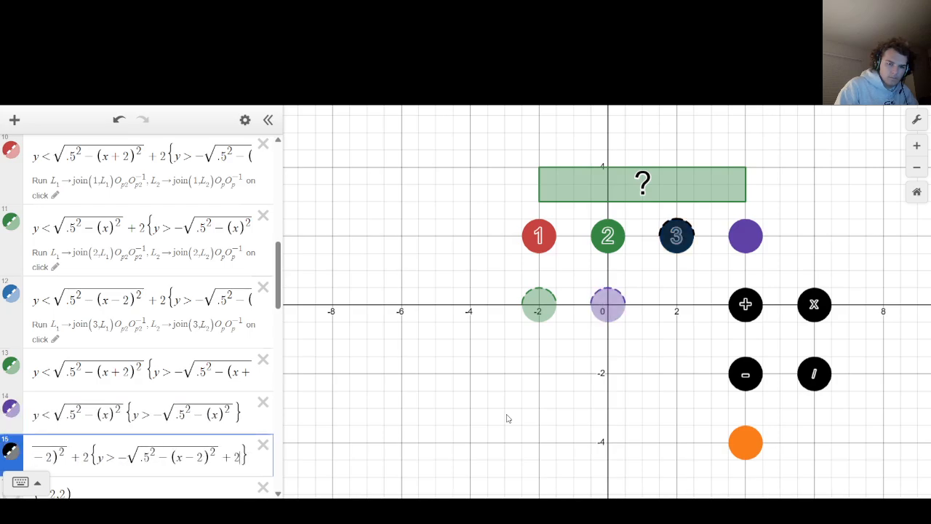
pyautogui.press('BackSpace')
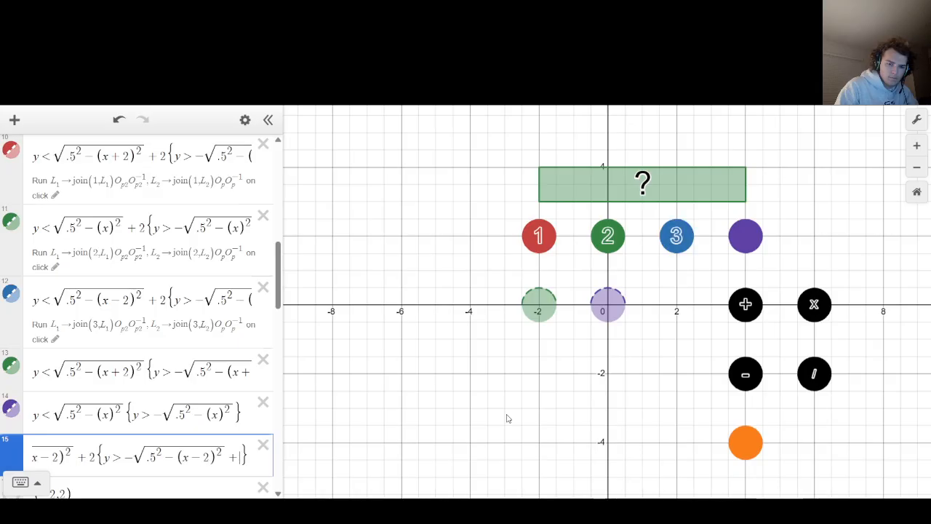
pyautogui.press('BackSpace')
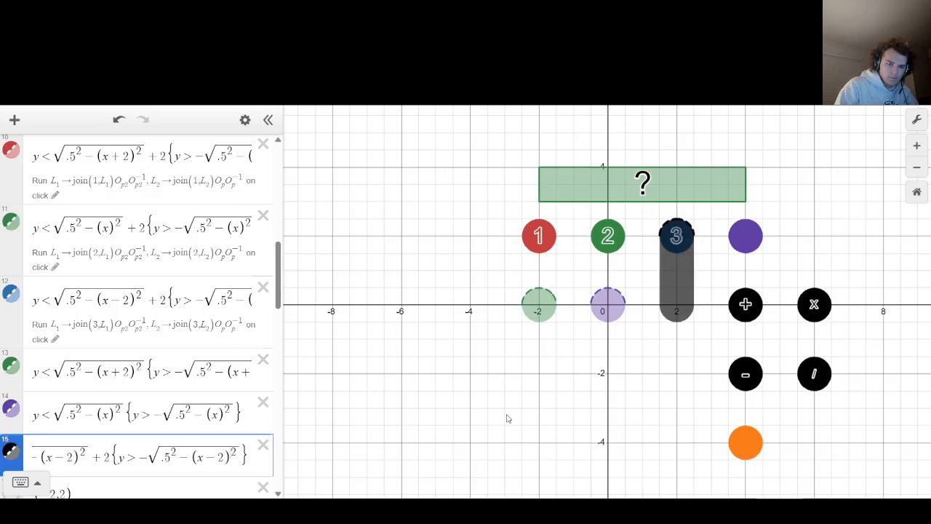
pyautogui.press('Left')
pyautogui.press('Left')
pyautogui.press('Left')
pyautogui.press('Left')
pyautogui.press('Left')
pyautogui.press('Left')
pyautogui.press('Left')
pyautogui.press('Left')
pyautogui.press('Left')
pyautogui.press('Left')
pyautogui.press('Left')
pyautogui.press('Left')
pyautogui.press('Left')
pyautogui.press('Left')
pyautogui.press('Left')
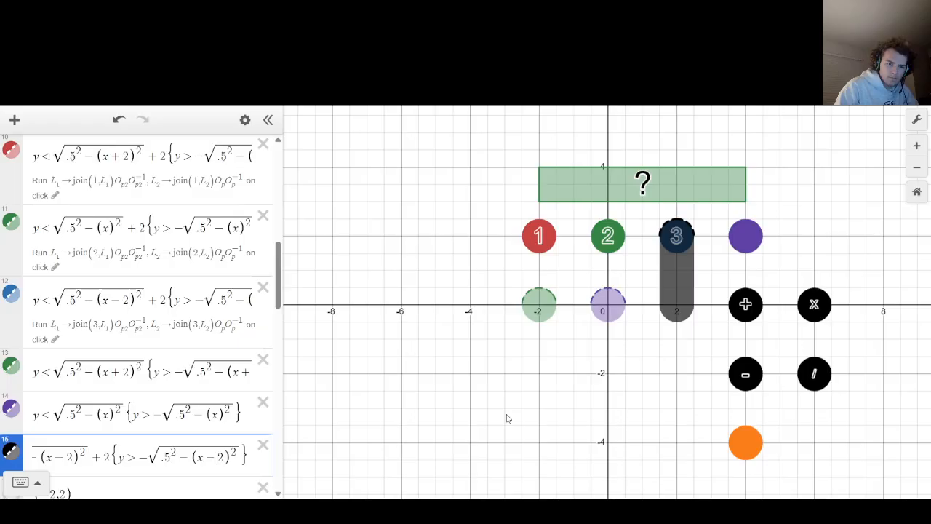
pyautogui.press('BackSpace')
pyautogui.press('BackSpace')
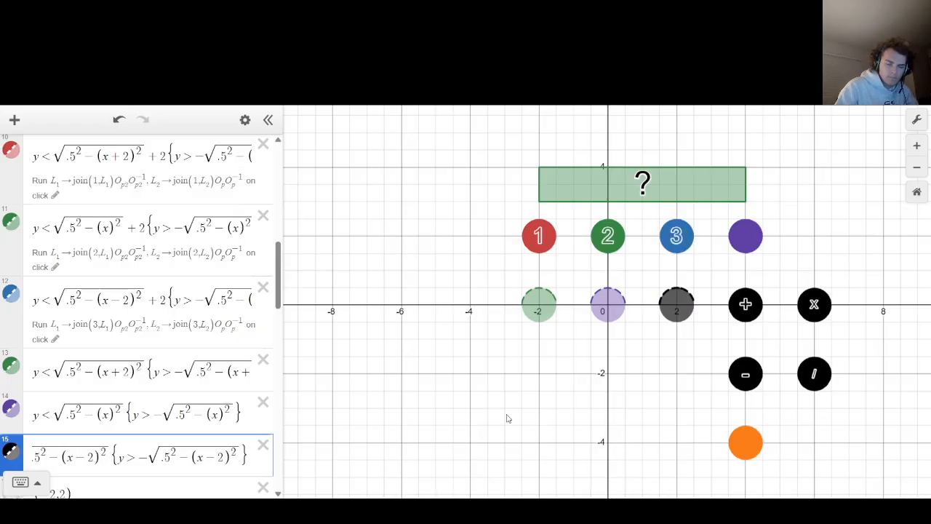
# Paste three more copies of the circle inequality as new expressions directly below the black circle's expression.
pyautogui.scroll(-3, 138, 327)
pyautogui.scroll(1, 248, 341)
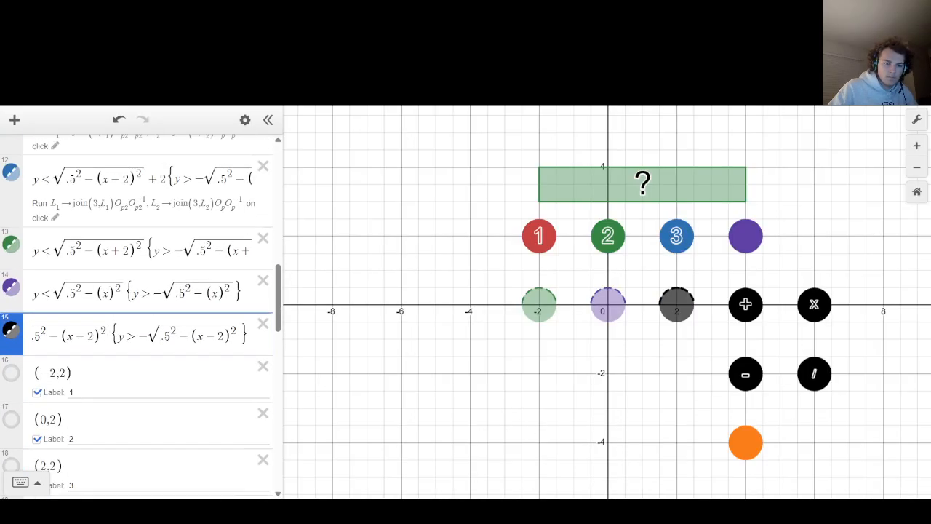
pyautogui.press('Return')
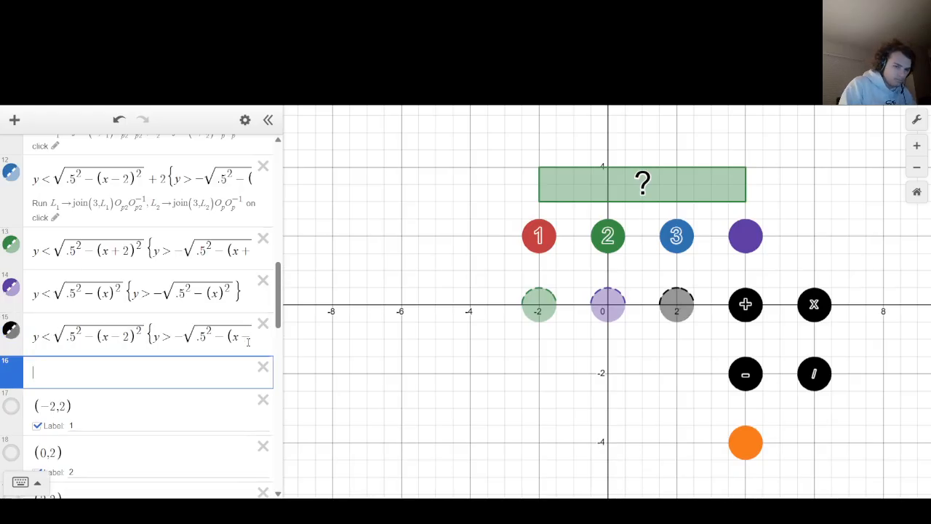
pyautogui.hotkey('ctrl', 'v')
pyautogui.press('Return')
pyautogui.hotkey('ctrl', 'v')
pyautogui.press('Return')
pyautogui.hotkey('ctrl', 'v')
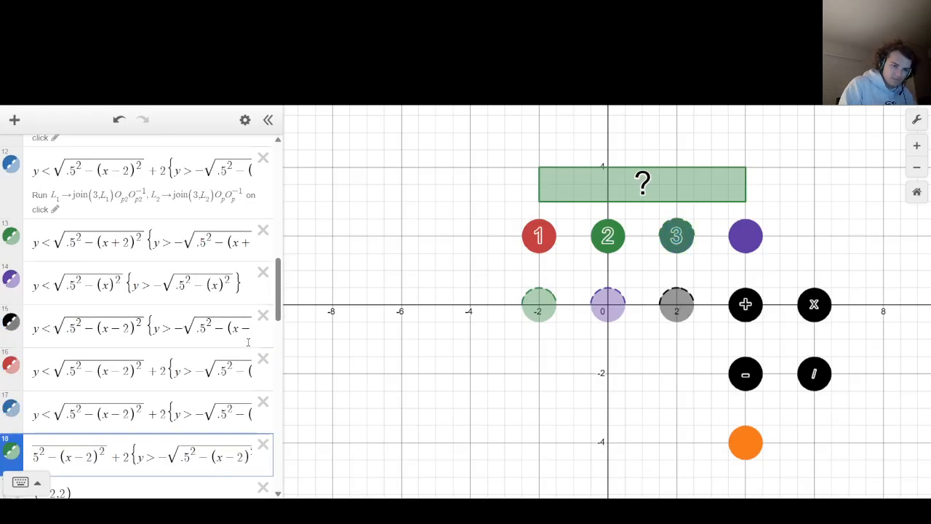
# Change the red copy's vertical offset to − 2 in its restriction and main inequality, then move it below the other two copies.
pyautogui.press('Up')
pyautogui.press('Up')
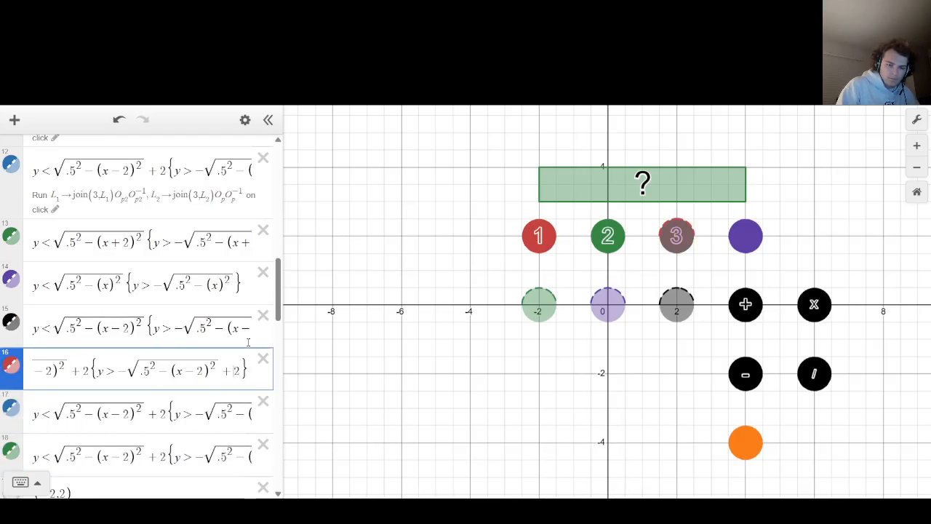
pyautogui.press('BackSpace')
pyautogui.write('-')
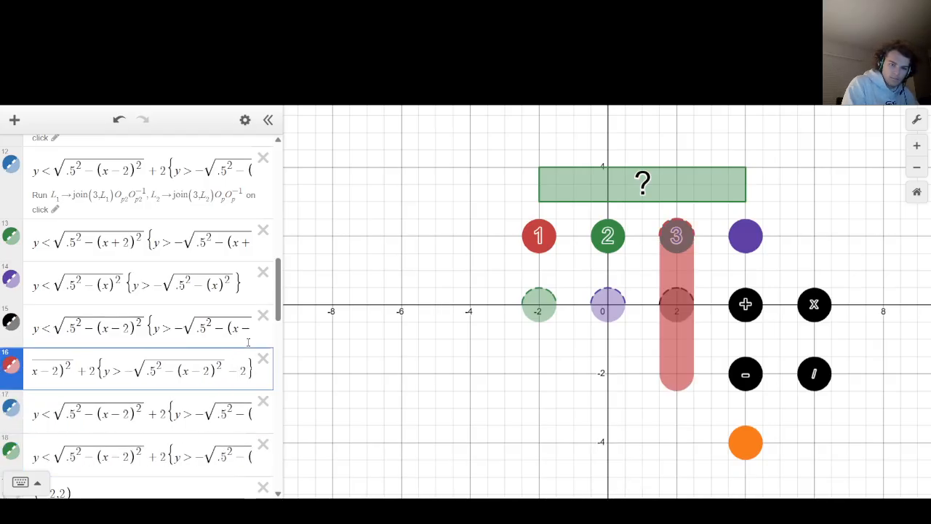
pyautogui.press('Left')
pyautogui.press('Left')
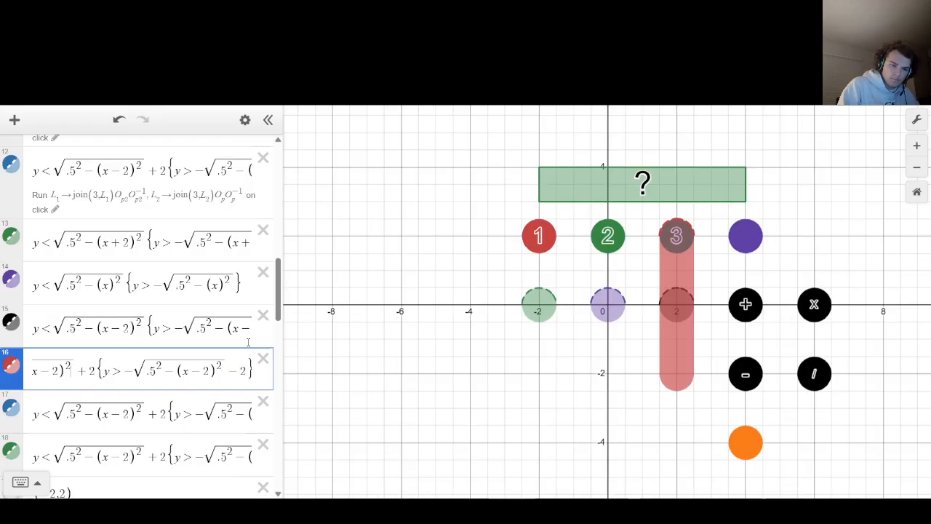
pyautogui.press('BackSpace')
pyautogui.write('-')
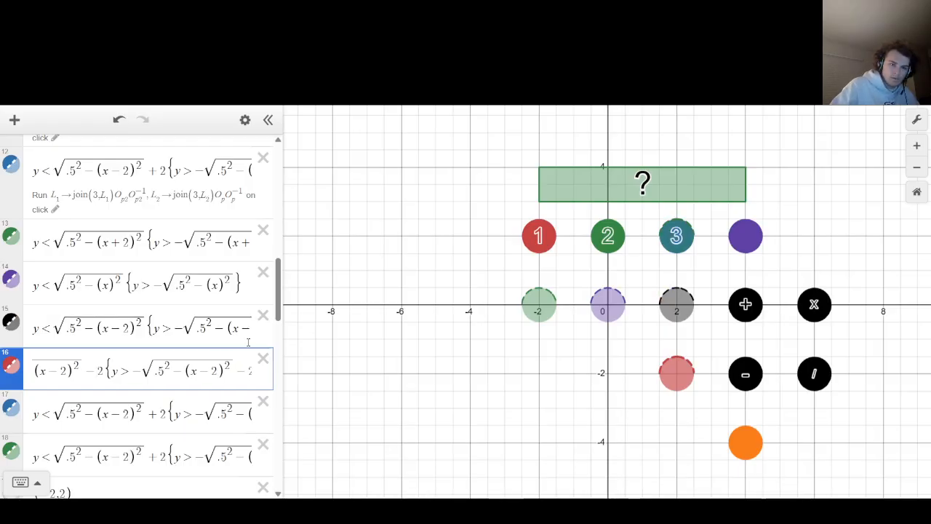
pyautogui.moveTo(15, 375)
pyautogui.mouseDown()
pyautogui.moveTo(23, 432)
pyautogui.moveTo(15, 386)
pyautogui.mouseUp()
# Remove the + 2 vertical offset from both the main inequality and the y > restriction of the green copy in row 16.
pyautogui.click(143, 371)
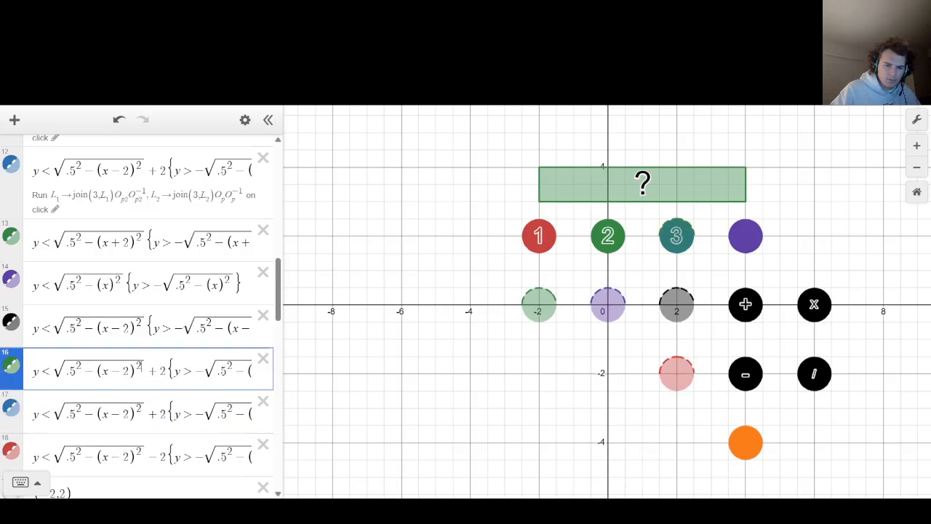
pyautogui.press('BackSpace')
pyautogui.press('BackSpace')
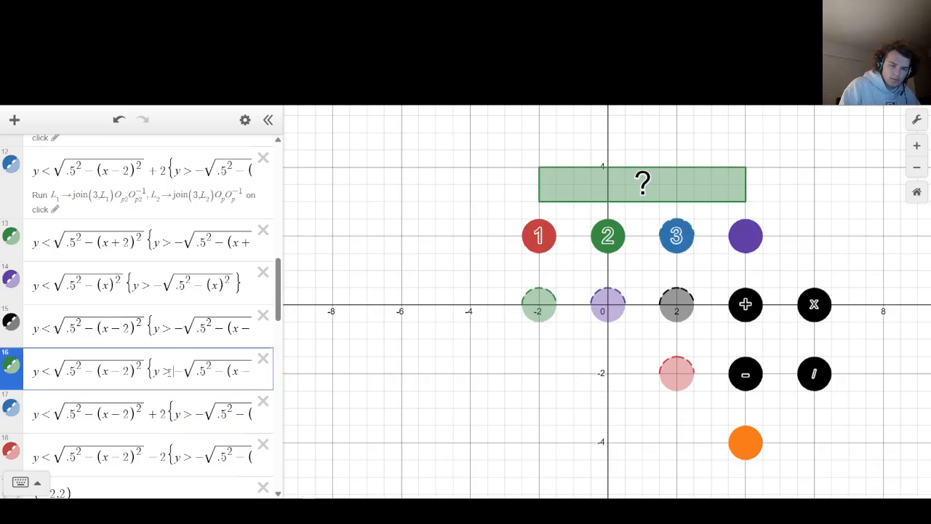
pyautogui.press('Right')
pyautogui.press('Right')
pyautogui.press('Right')
pyautogui.press('Right')
pyautogui.press('Right')
pyautogui.press('Right')
pyautogui.press('Right')
pyautogui.press('Right')
pyautogui.press('Right')
pyautogui.press('Right')
pyautogui.press('Right')
pyautogui.press('Right')
pyautogui.press('Right')
pyautogui.press('Right')
pyautogui.press('Right')
pyautogui.press('Right')
pyautogui.press('Right')
pyautogui.press('Right')
pyautogui.press('Right')
pyautogui.press('BackSpace')
pyautogui.press('BackSpace')
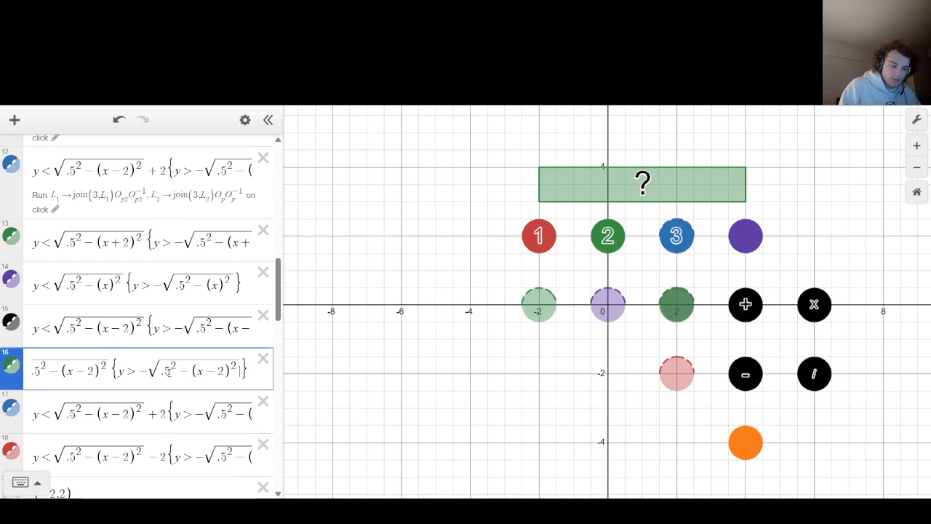
# Add a − 2 vertical offset to both the y > restriction and the main inequality of the green circle in row 16.
pyautogui.write('-2')
pyautogui.press('Left')
pyautogui.press('Left')
pyautogui.press('Left')
pyautogui.press('Left')
pyautogui.press('Left')
pyautogui.press('Left')
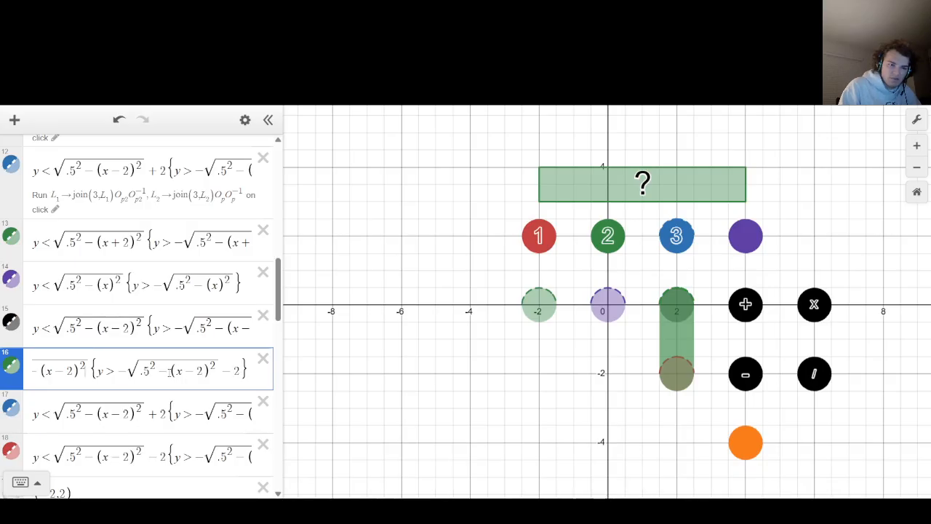
pyautogui.write('-2')
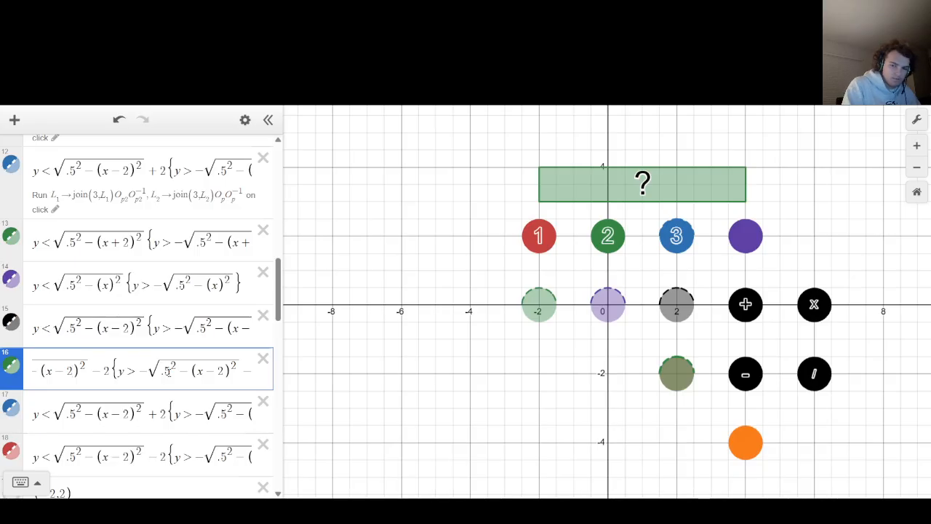
# Change (x − 2) to (x + 2) in both the main inequality and the restriction of the green circle in row 16.
pyautogui.press('BackSpace')
pyautogui.press('BackSpace')
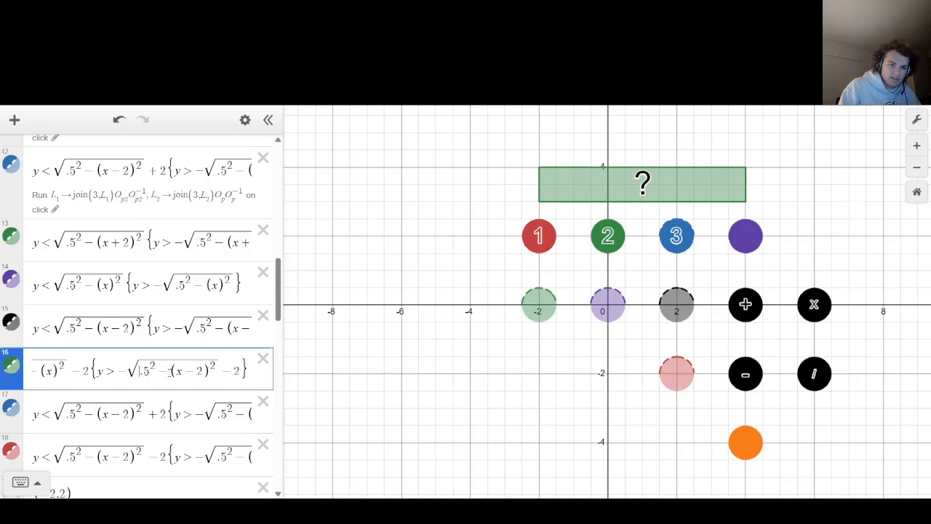
pyautogui.press('Right')
pyautogui.press('Right')
pyautogui.press('Right')
pyautogui.press('Right')
pyautogui.press('Right')
pyautogui.press('Right')
pyautogui.press('Right')
pyautogui.press('Right')
pyautogui.press('Right')
pyautogui.press('Right')
pyautogui.press('BackSpace')
pyautogui.press('BackSpace')
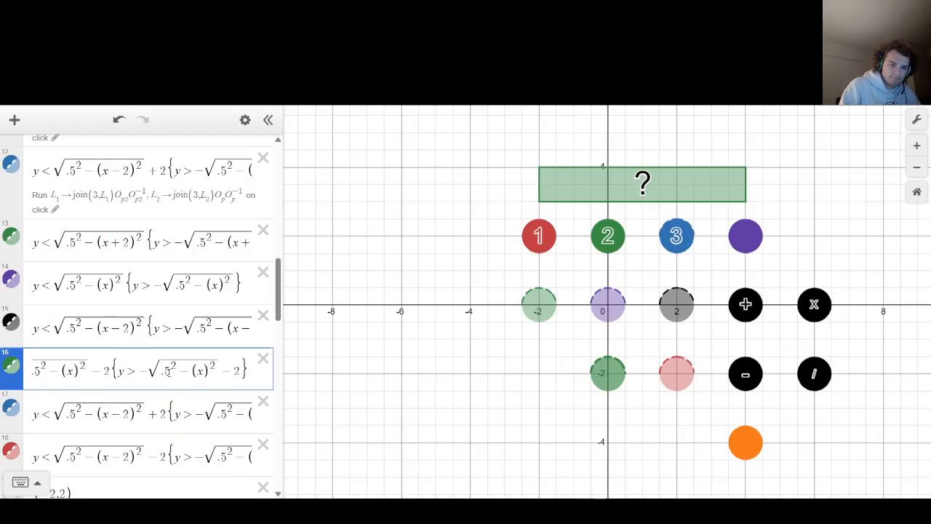
pyautogui.write('+2')
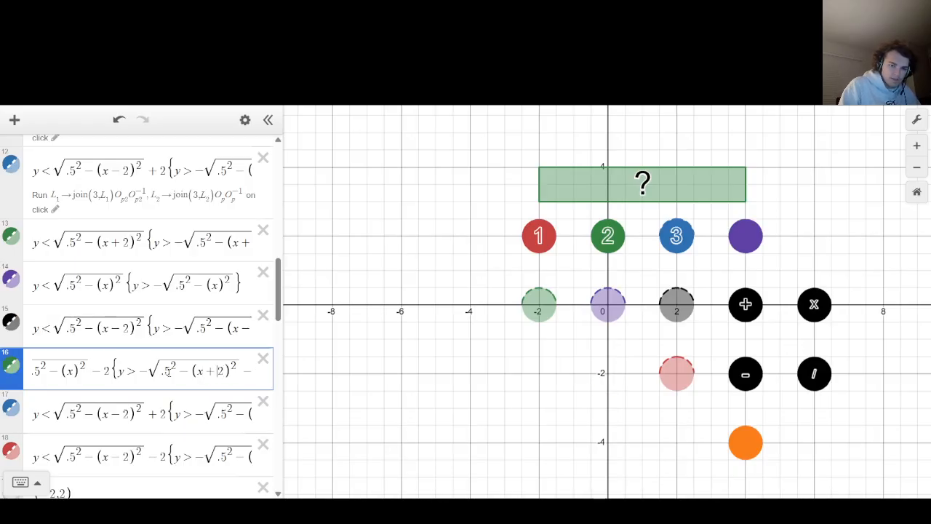
pyautogui.write('+2')
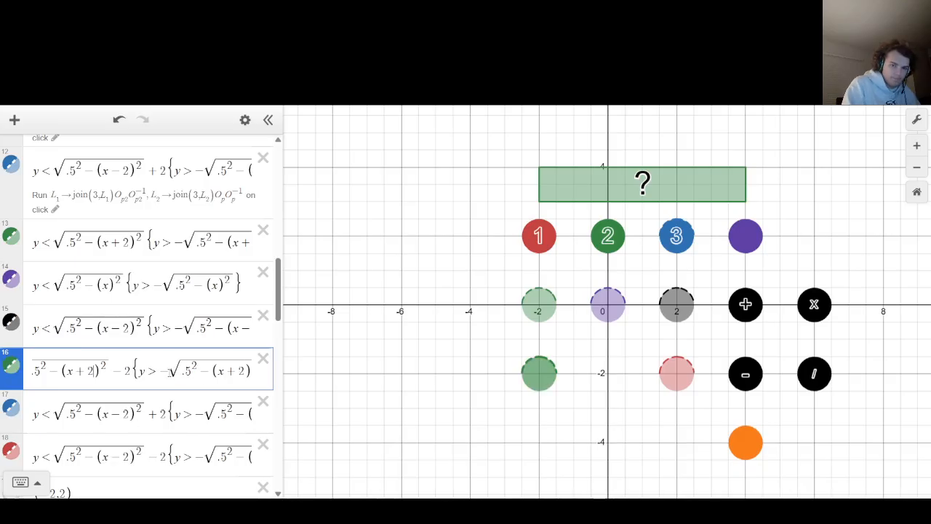
# Change the vertical offset from + 2 to − 2 in both the restriction and the main inequality of the blue copy in row 17.
pyautogui.press('Down')
pyautogui.press('Left')
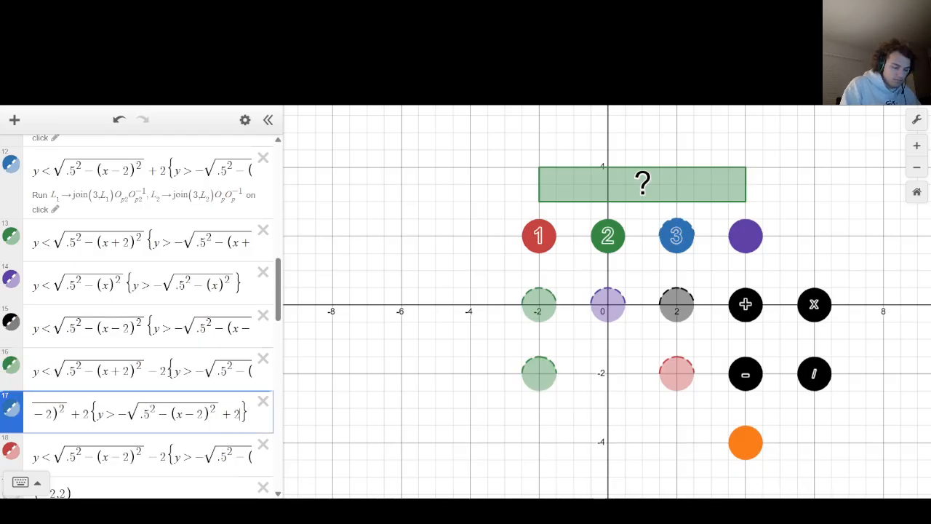
pyautogui.press('BackSpace')
pyautogui.write('-')
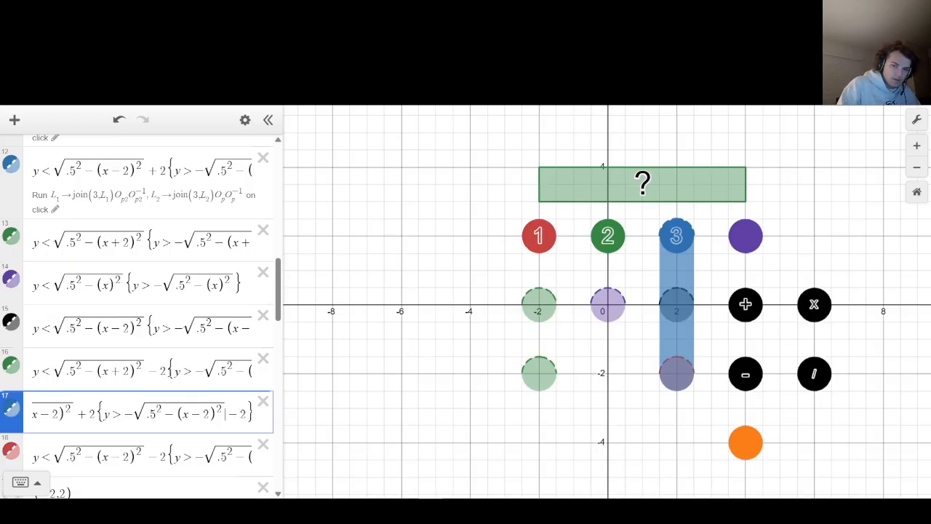
pyautogui.press('Left')
pyautogui.press('Left')
pyautogui.press('Left')
pyautogui.press('Left')
pyautogui.press('Left')
pyautogui.press('Left')
pyautogui.press('Left')
pyautogui.press('Left')
pyautogui.press('Left')
pyautogui.press('Left')
pyautogui.press('Left')
pyautogui.press('Left')
pyautogui.press('Left')
pyautogui.press('Left')
pyautogui.press('Left')
pyautogui.press('Left')
pyautogui.press('Left')
pyautogui.press('Left')
pyautogui.press('Left')
pyautogui.press('Left')
pyautogui.press('BackSpace')
pyautogui.write('-')
# Reduce (x − 2) to (x) in both the main inequality and the restriction of the blue circle in row 17.
pyautogui.press('Left')
pyautogui.press('Left')
pyautogui.press('Left')
pyautogui.press('Left')
pyautogui.press('Left')
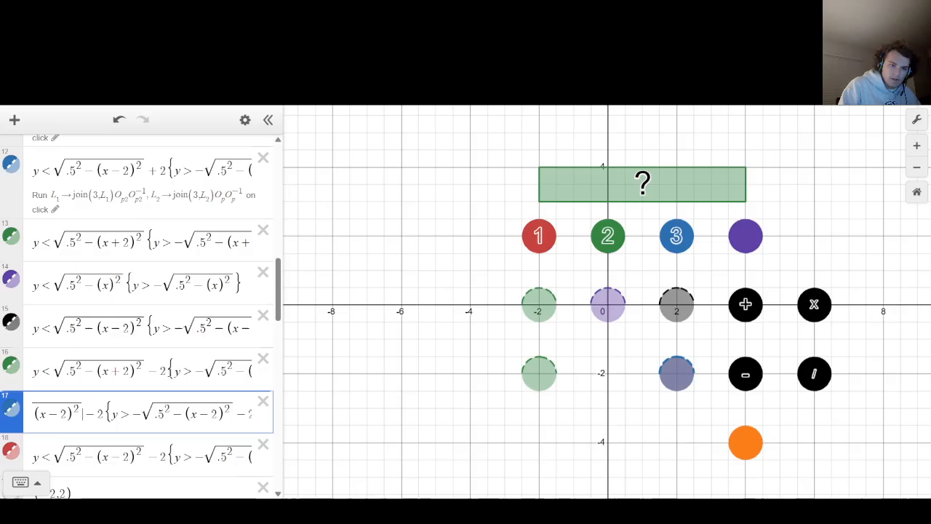
pyautogui.press('BackSpace')
pyautogui.press('BackSpace')
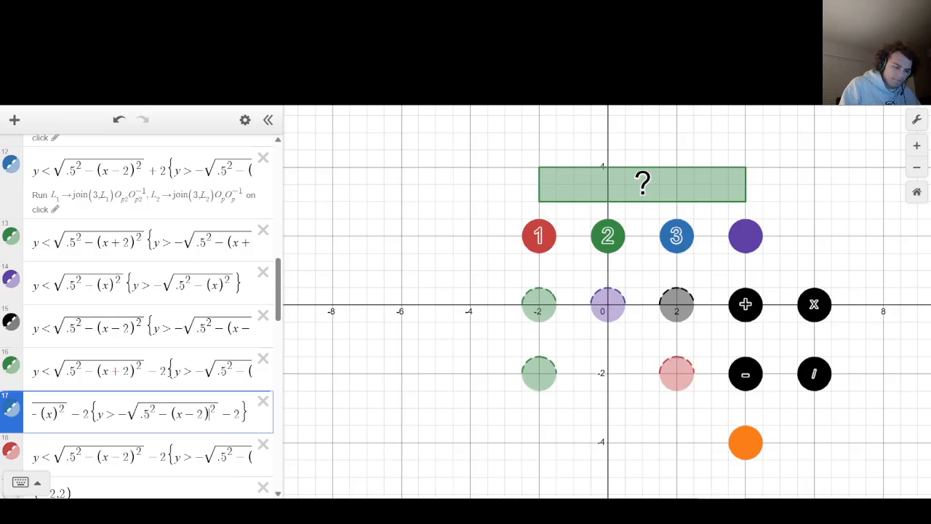
pyautogui.press('BackSpace')
pyautogui.press('BackSpace')
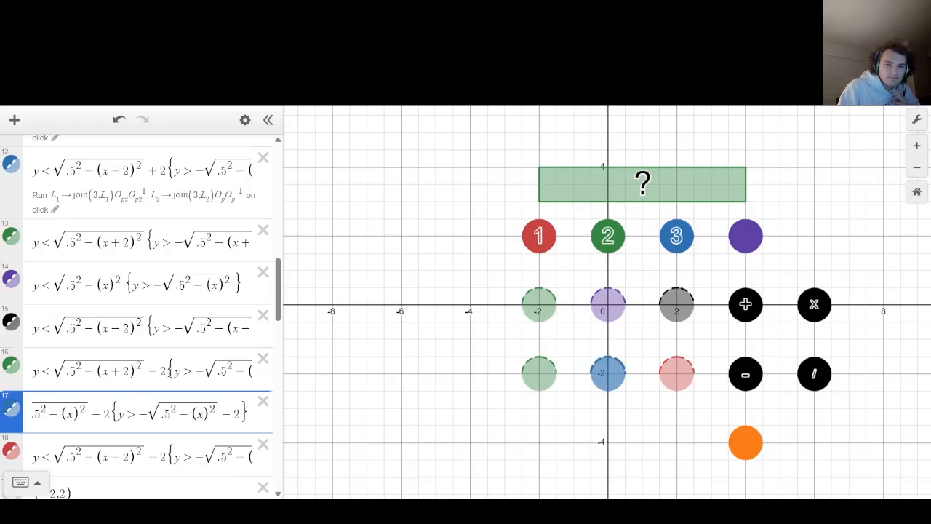
pyautogui.press('Right')
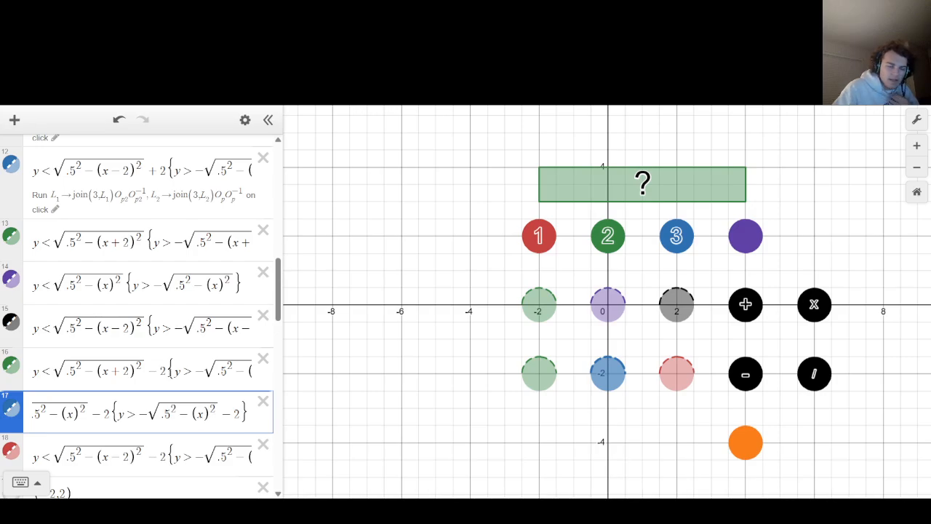
# Copy the whole red circle inequality in row 18 and paste it as a new expression directly below.
pyautogui.scroll(-2, 137, 306)
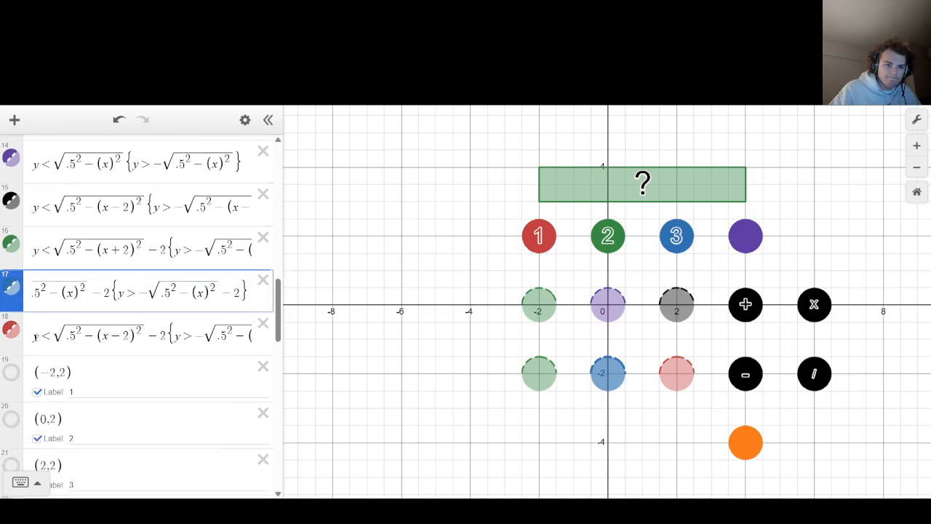
pyautogui.moveTo(35, 336); pyautogui.dragTo(536, 350)
pyautogui.hotkey('ctrl', 'c')
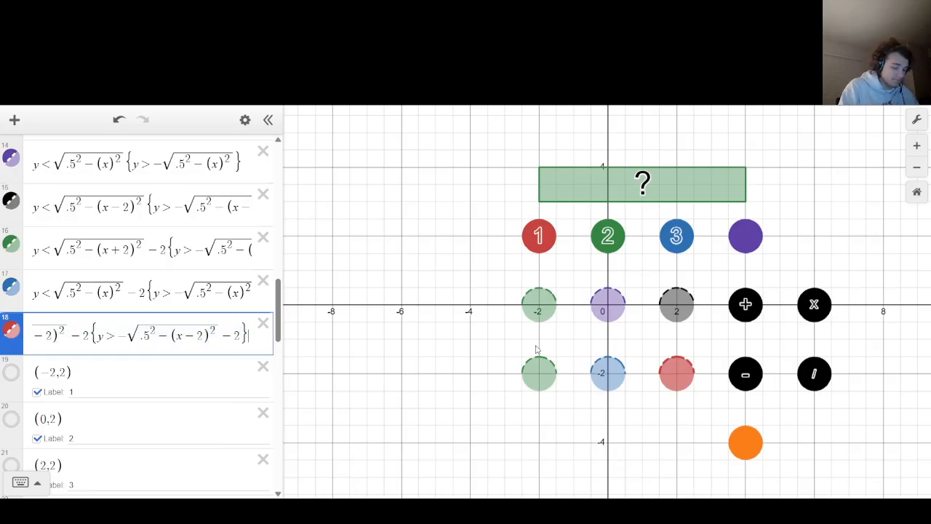
pyautogui.press('Return')
pyautogui.hotkey('ctrl', 'v')
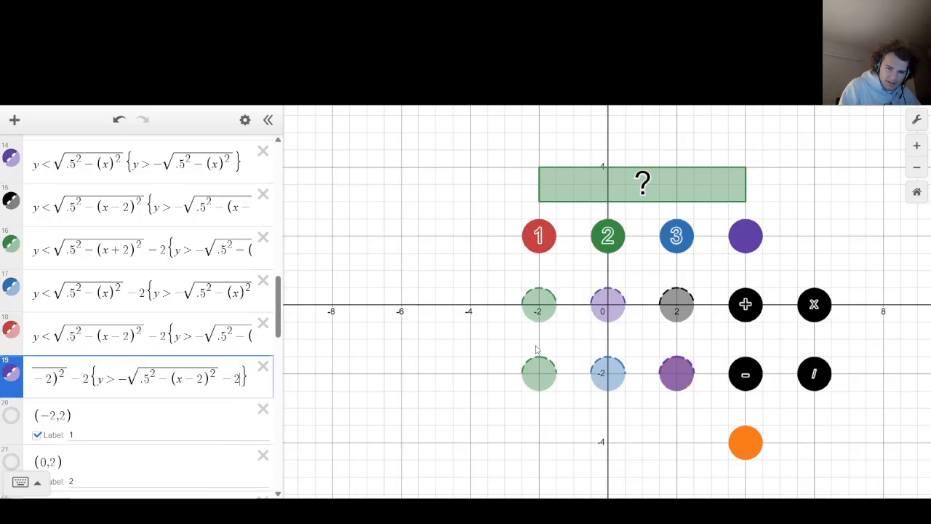
# In the new purple circle's y > restriction, set the vertical offset to − 4 and change (x − 2) to (x + 2).
pyautogui.press('BackSpace')
pyautogui.press('BackSpace')
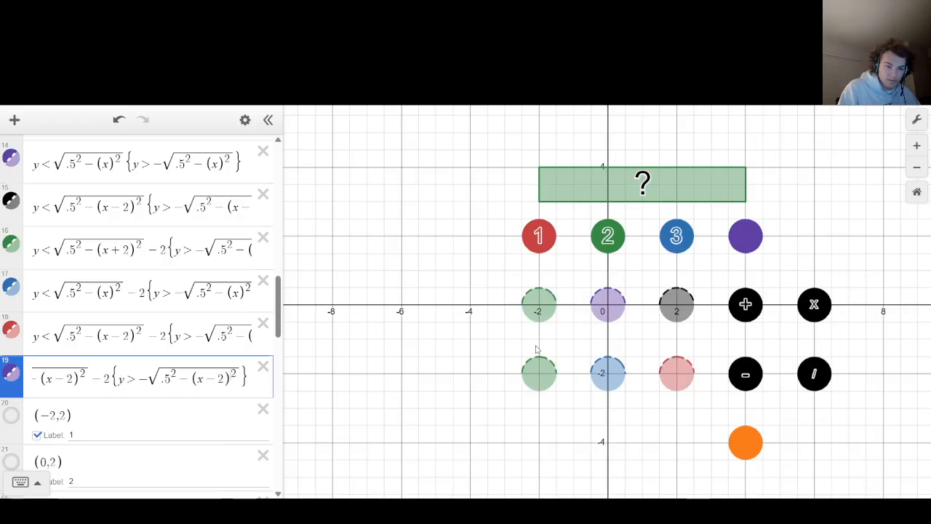
pyautogui.press('Right')
pyautogui.press('Right')
pyautogui.press('Right')
pyautogui.press('Right')
pyautogui.press('Right')
pyautogui.press('Right')
pyautogui.press('Right')
pyautogui.press('Right')
pyautogui.press('Right')
pyautogui.write('-4')
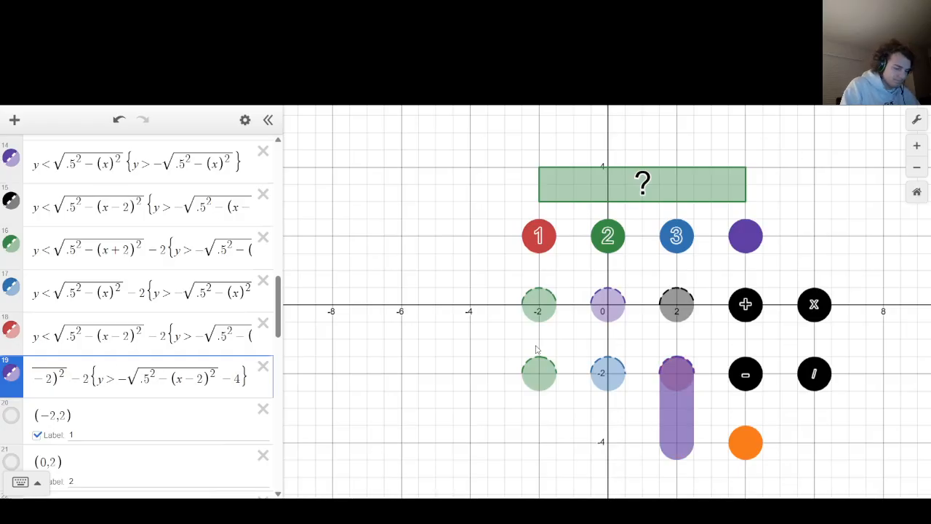
pyautogui.press('BackSpace')
pyautogui.write('+')
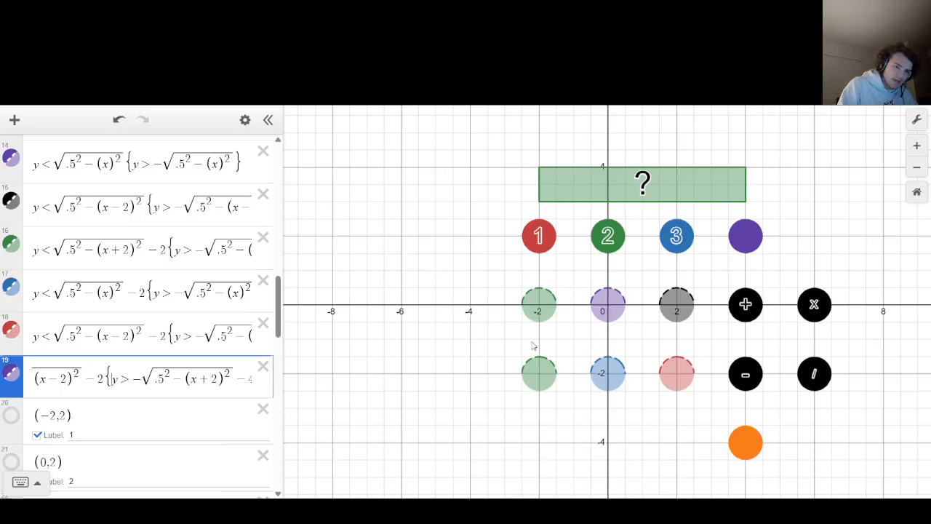
# In the purple circle's main inequality, set the vertical offset to − 4 and change (x − 2) to (x + 2).
pyautogui.press('BackSpace')
pyautogui.write('4')
pyautogui.press('Left')
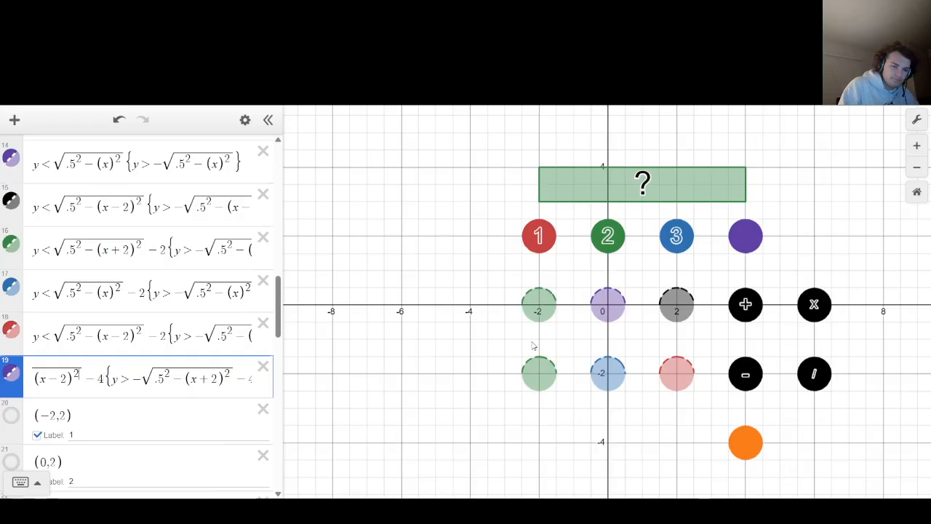
pyautogui.press('BackSpace')
pyautogui.write('+')
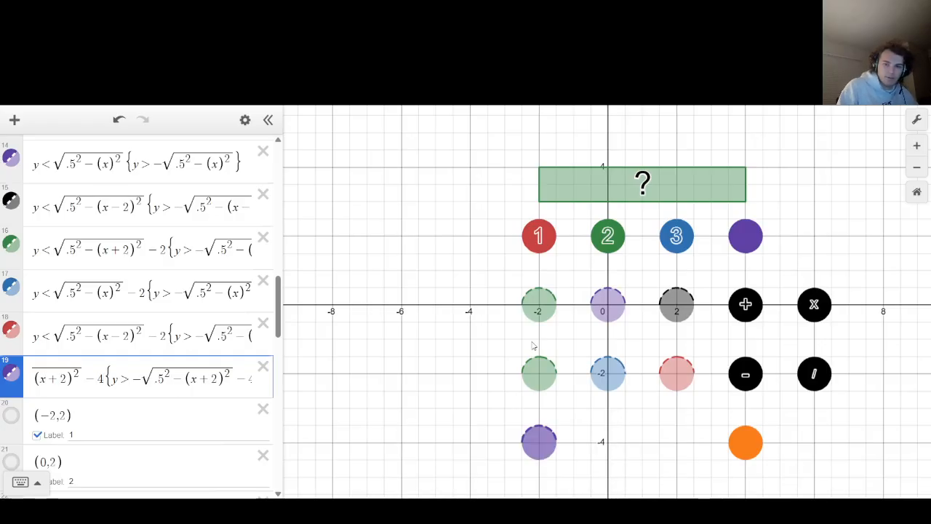
# Read through the rest of the purple circle's inequality in row 19 up to its closing brace.
pyautogui.press('Right')
pyautogui.press('Right')
pyautogui.press('Right')
pyautogui.press('Right')
pyautogui.press('Right')
pyautogui.press('Right')
pyautogui.press('Right')
pyautogui.press('Right')
pyautogui.press('Right')
pyautogui.press('Right')
pyautogui.press('Right')
pyautogui.press('Right')
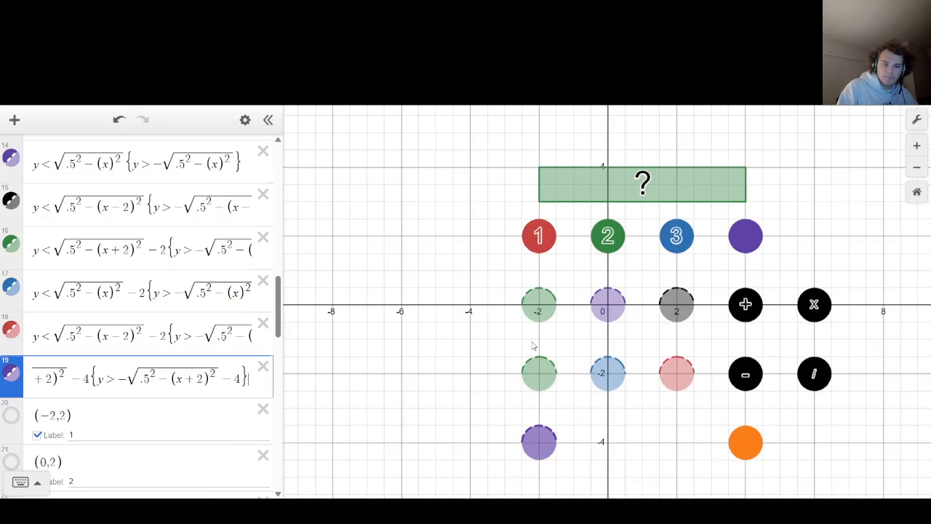
# Copy the complete on-click action of the blue 3 button in row 12.
pyautogui.scroll(5, 42, 269)
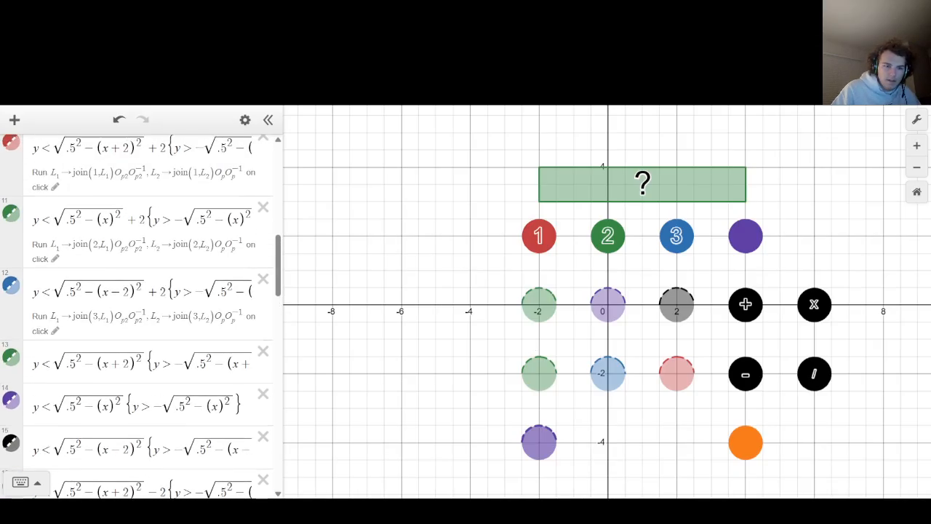
pyautogui.click(55, 331)
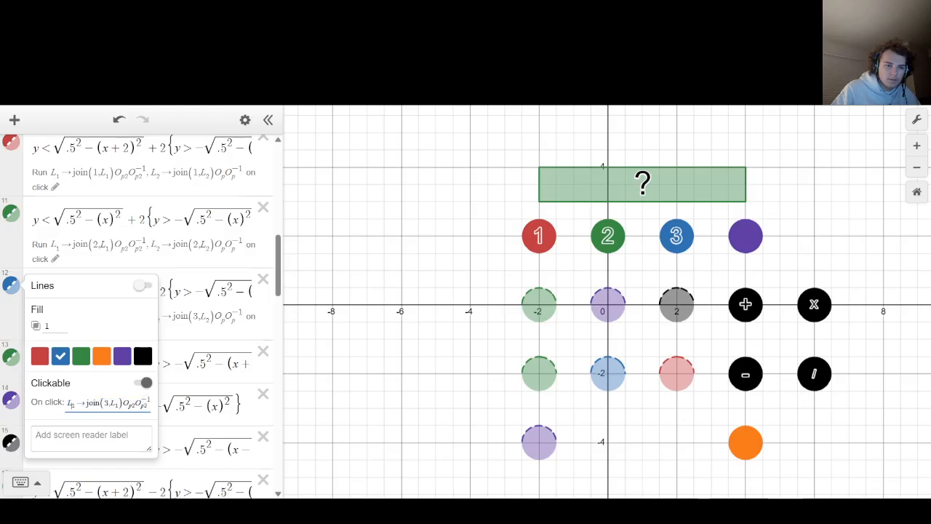
pyautogui.moveTo(67, 402); pyautogui.dragTo(434, 405)
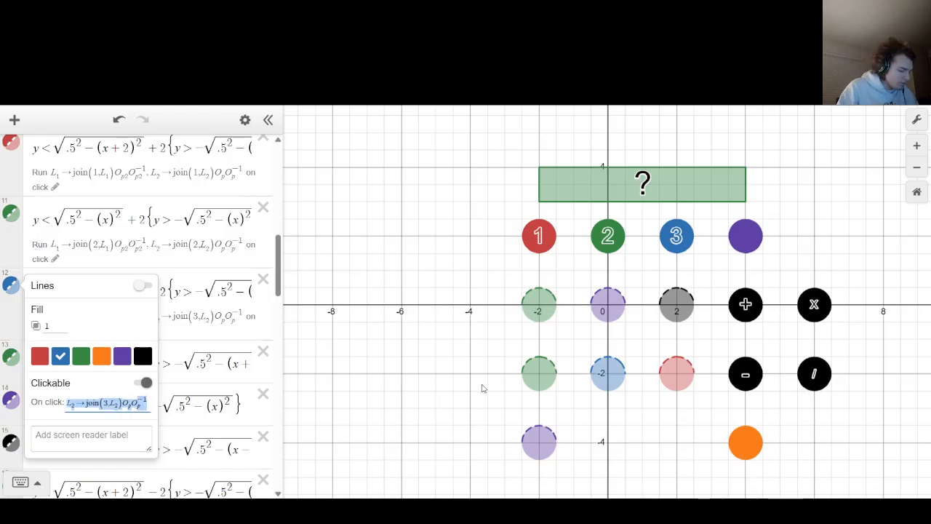
pyautogui.click(395, 332)
# Make the green, purple and black circles in rows 13, 14 and 15 clickable.
pyautogui.click(10, 357)
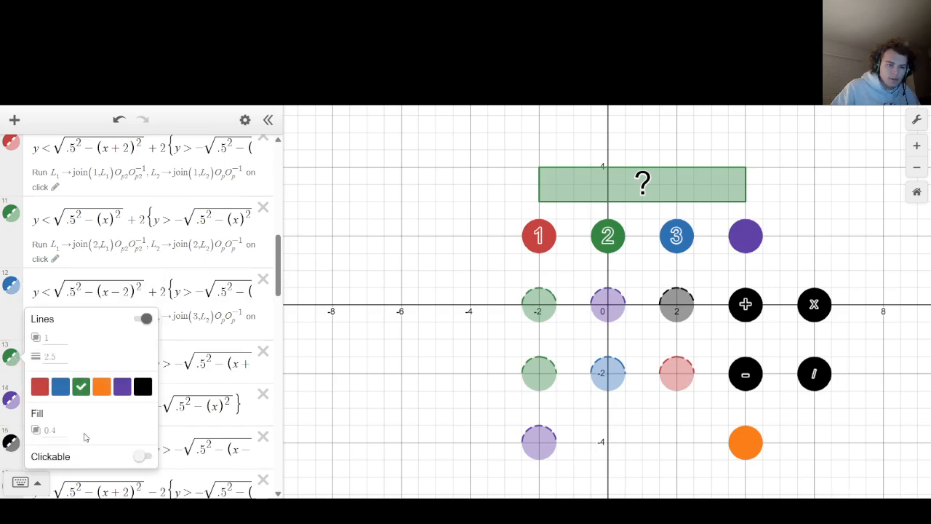
pyautogui.click(146, 458)
pyautogui.click(10, 399)
pyautogui.click(10, 399)
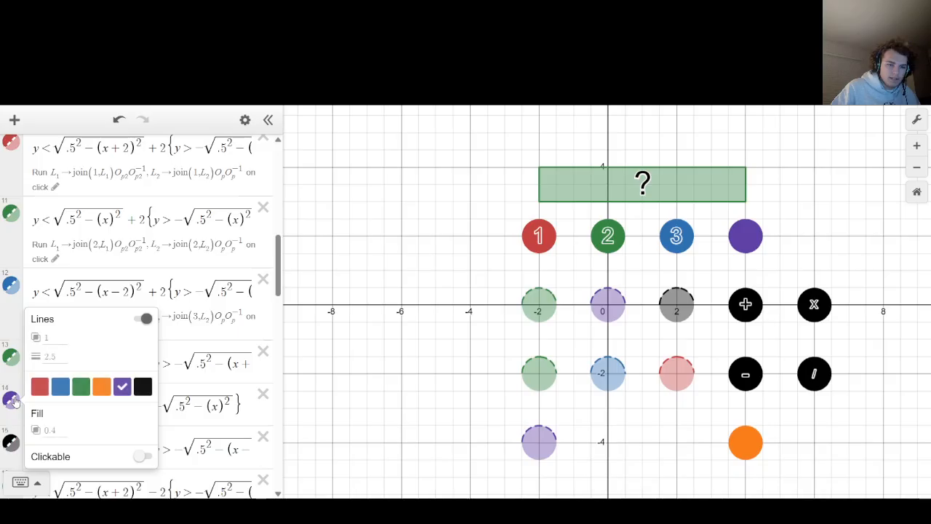
pyautogui.click(140, 456)
pyautogui.click(11, 442)
pyautogui.click(11, 442)
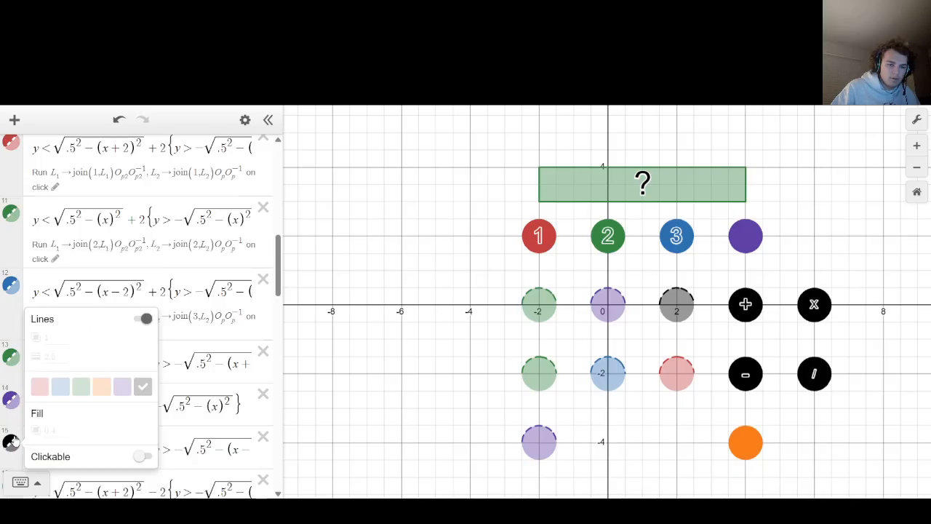
pyautogui.click(143, 457)
# Make the green, blue, red and purple circles in rows 16 to 19 clickable.
pyautogui.scroll(-3, 153, 464)
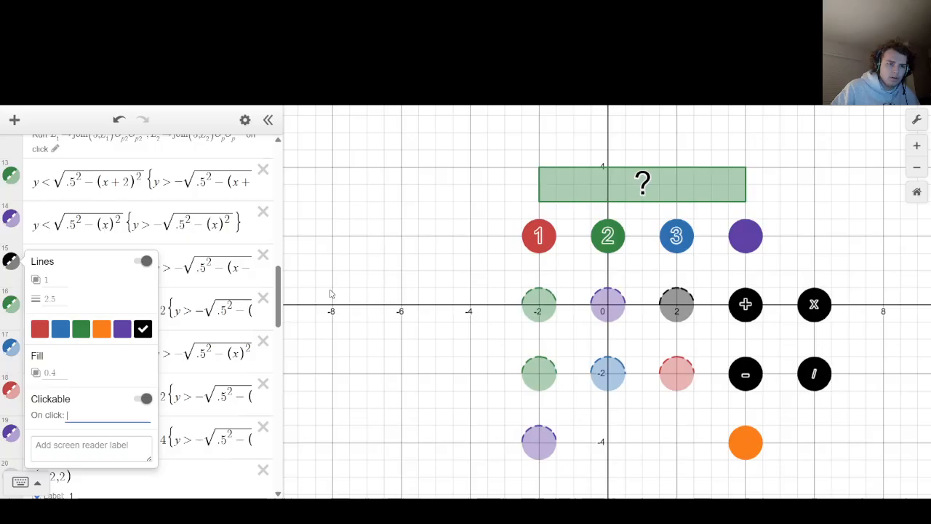
pyautogui.click(11, 304)
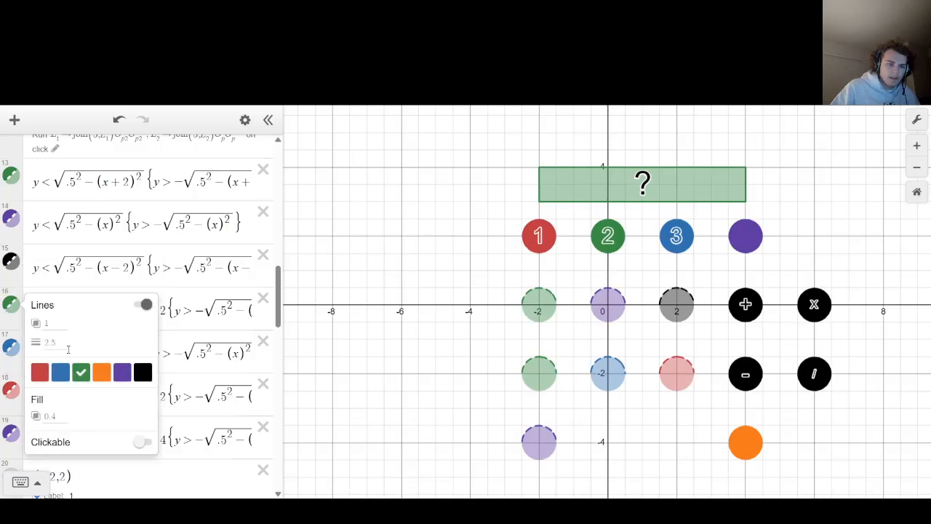
pyautogui.click(140, 443)
pyautogui.click(11, 347)
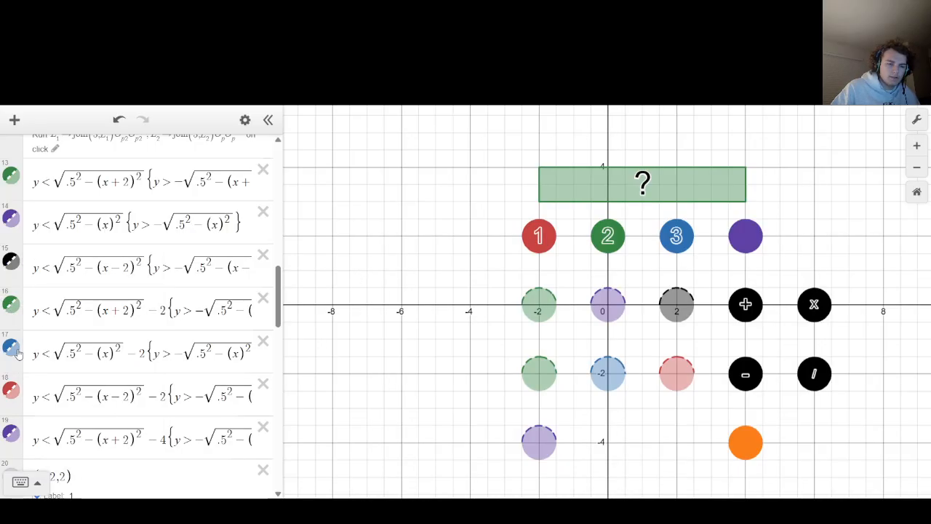
pyautogui.click(11, 348)
pyautogui.click(136, 457)
pyautogui.click(11, 390)
pyautogui.click(11, 390)
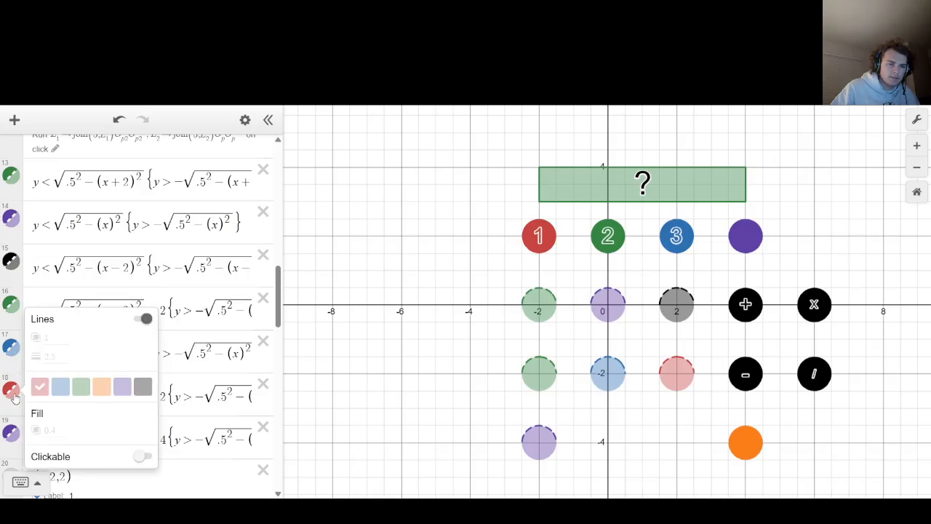
pyautogui.click(140, 457)
pyautogui.click(11, 433)
pyautogui.click(11, 433)
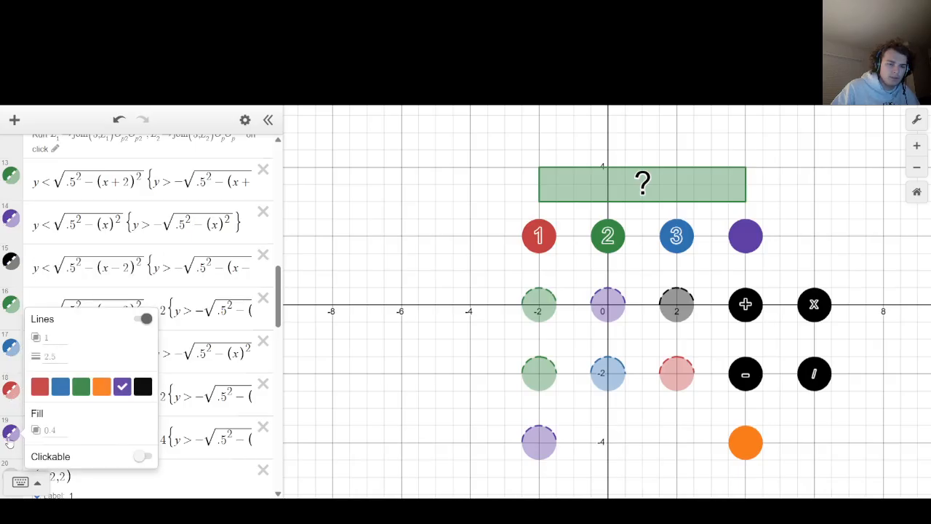
pyautogui.click(140, 457)
pyautogui.click(356, 328)
# Turn off the outline of the green circle in row 13 and set its fill opacity to 1.
pyautogui.scroll(2, 24, 238)
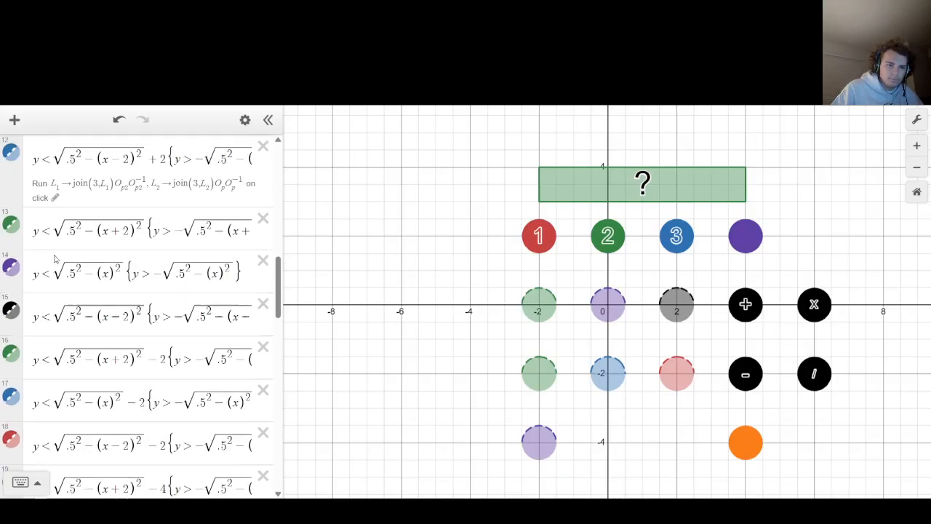
pyautogui.click(11, 236)
pyautogui.click(11, 235)
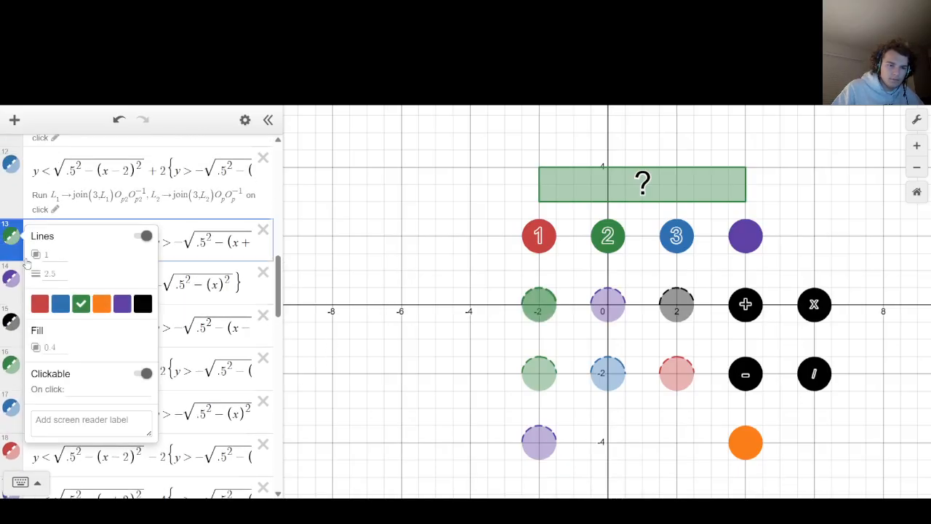
pyautogui.click(103, 388)
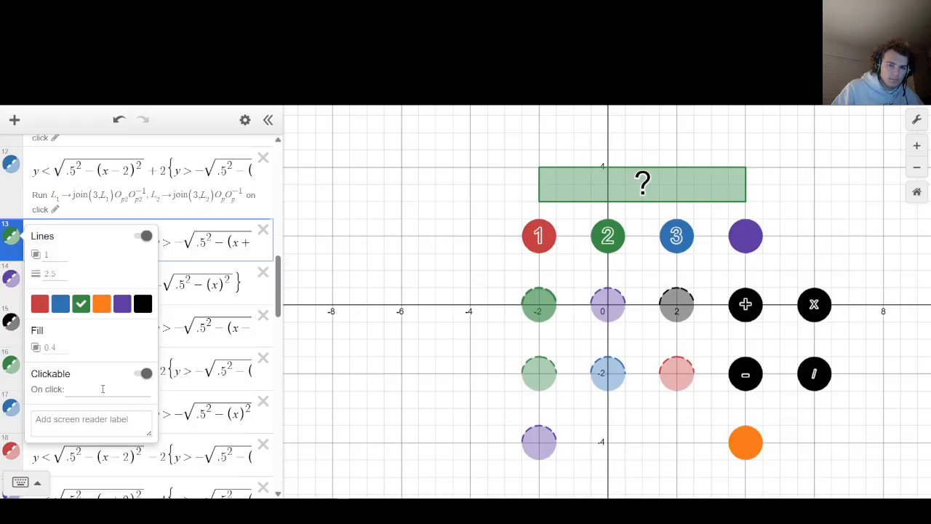
pyautogui.click(98, 391)
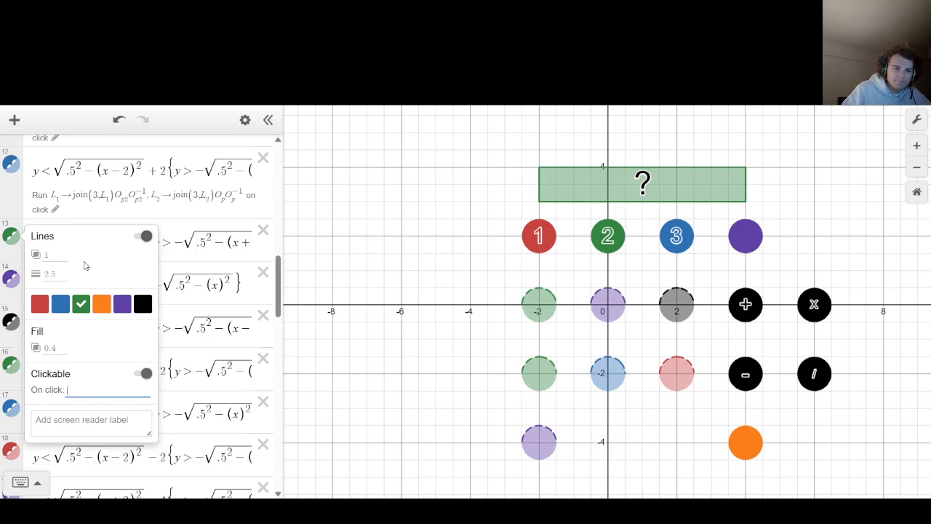
pyautogui.click(144, 242)
pyautogui.click(58, 278)
pyautogui.write('1')
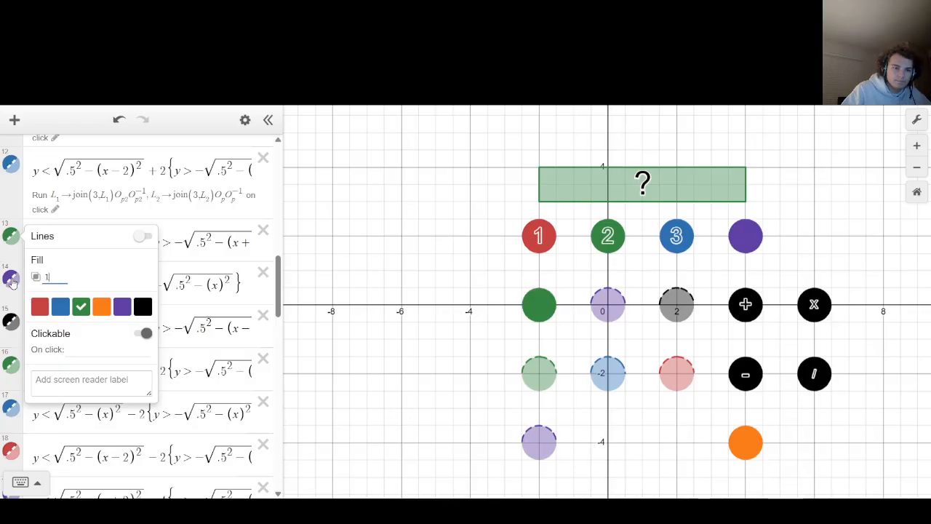
# Turn off the outlines of the purple and black circles in rows 14 and 15 and set their fill opacity to 1.
pyautogui.click(10, 283)
pyautogui.click(10, 283)
pyautogui.click(140, 264)
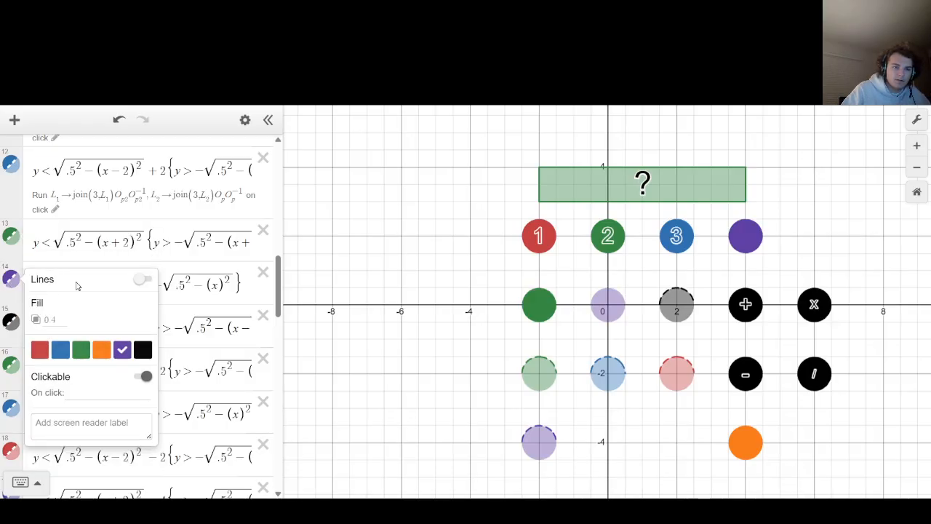
pyautogui.click(51, 317)
pyautogui.write('1')
pyautogui.click(11, 321)
pyautogui.click(11, 321)
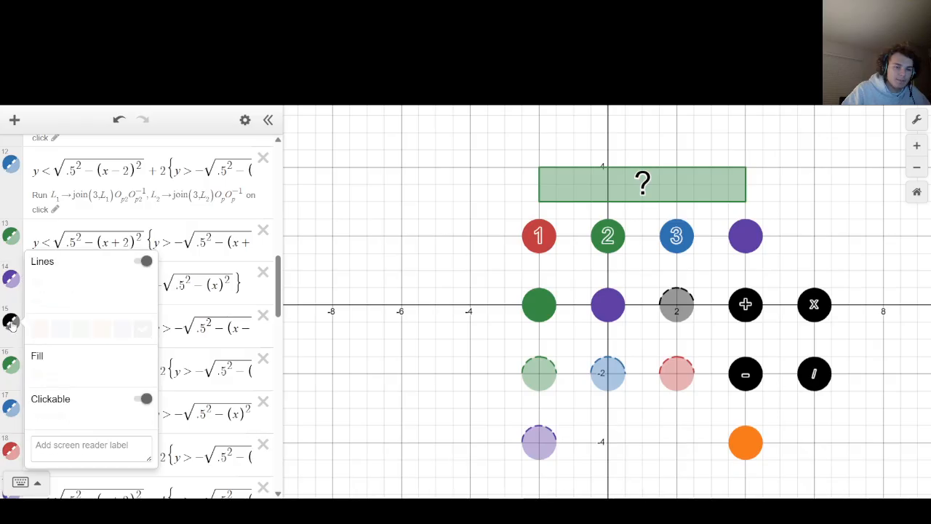
pyautogui.click(142, 261)
pyautogui.click(49, 341)
pyautogui.write('1')
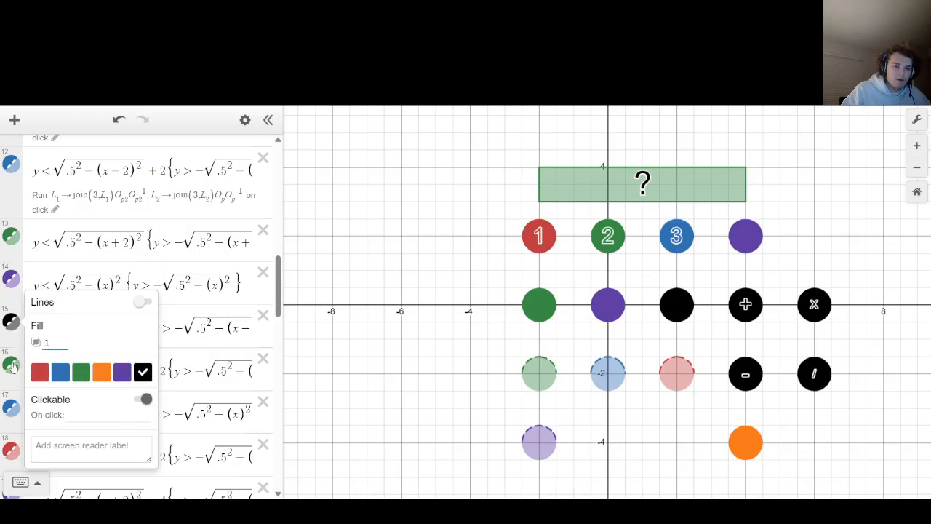
# Set the fill opacity of the green and blue circles in rows 16 and 17 to 1 and turn off their outlines.
pyautogui.click(9, 369)
pyautogui.click(9, 369)
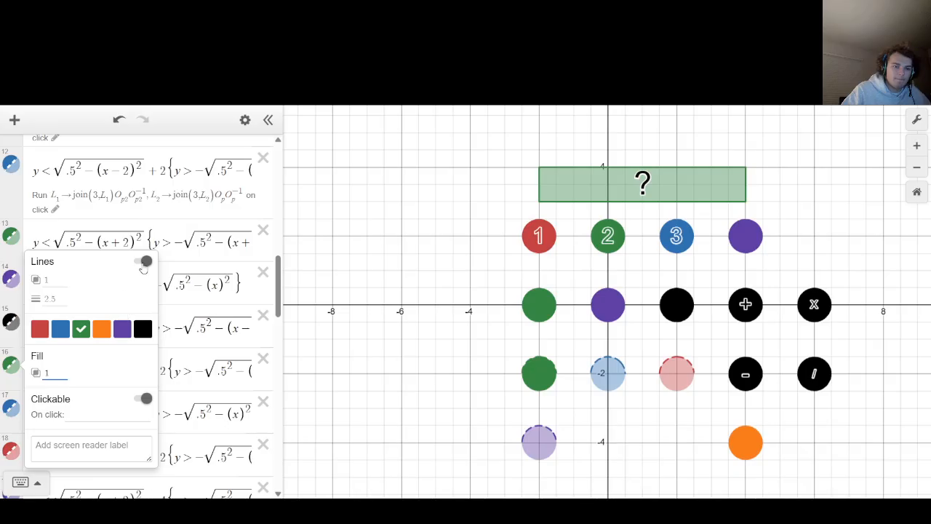
pyautogui.scroll(-3, 13, 296)
pyautogui.click(11, 288)
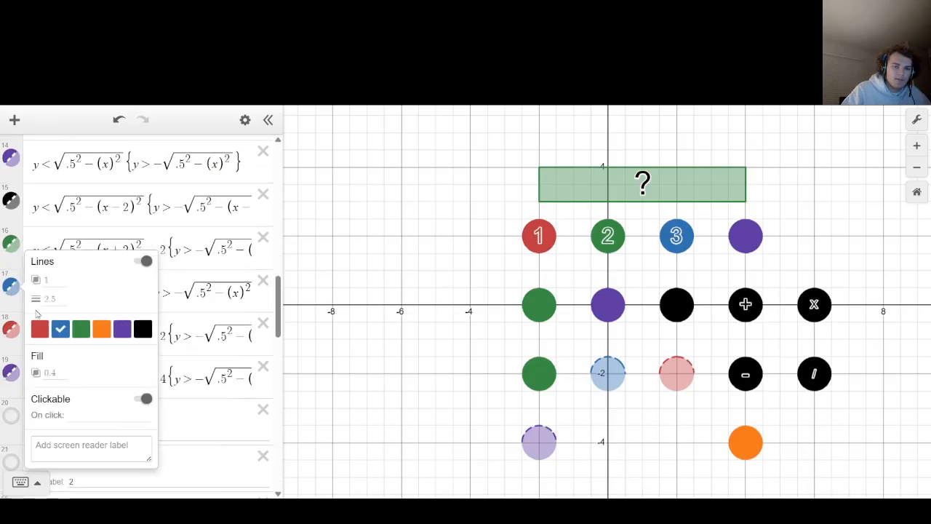
pyautogui.click(51, 374)
pyautogui.write('1')
pyautogui.click(144, 261)
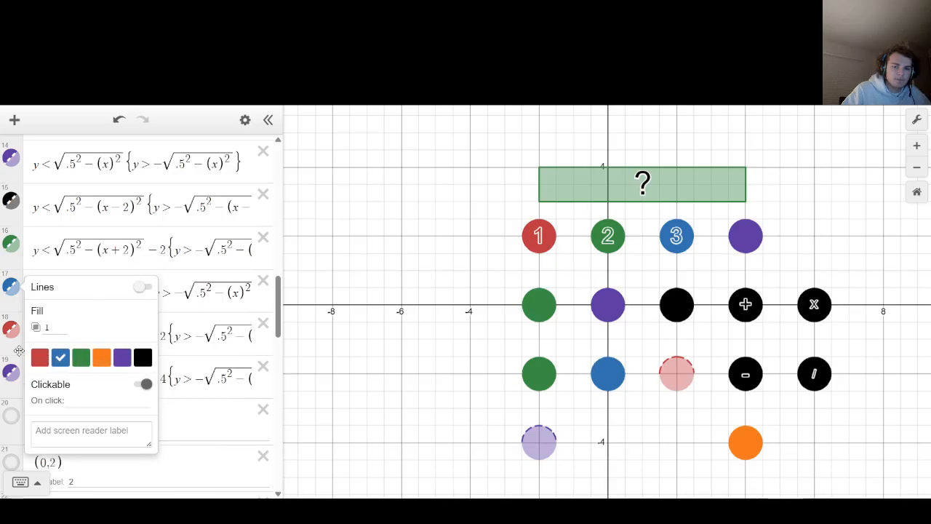
# Give the red and purple circles in rows 18 and 19 a fill opacity of 1 and no outline.
pyautogui.click(16, 359)
pyautogui.click(11, 329)
pyautogui.click(51, 373)
pyautogui.write('1')
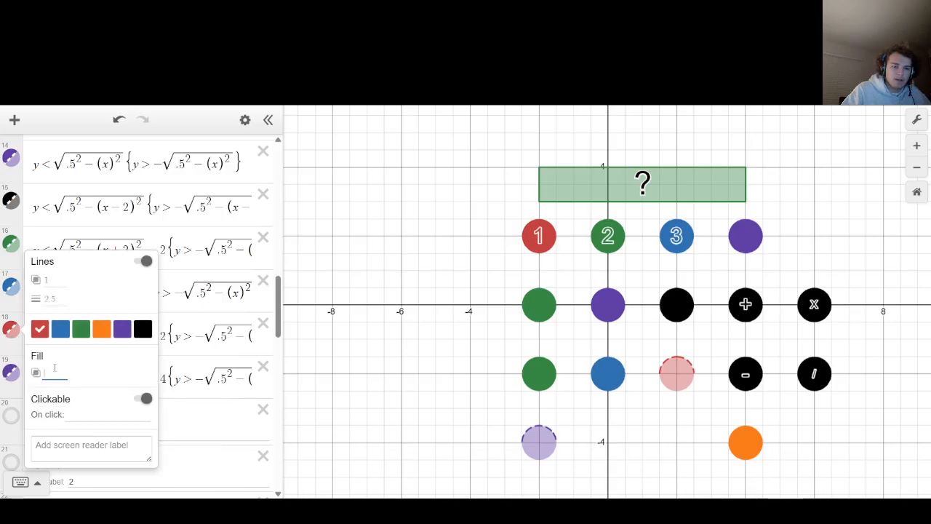
pyautogui.click(146, 262)
pyautogui.click(10, 372)
pyautogui.click(10, 372)
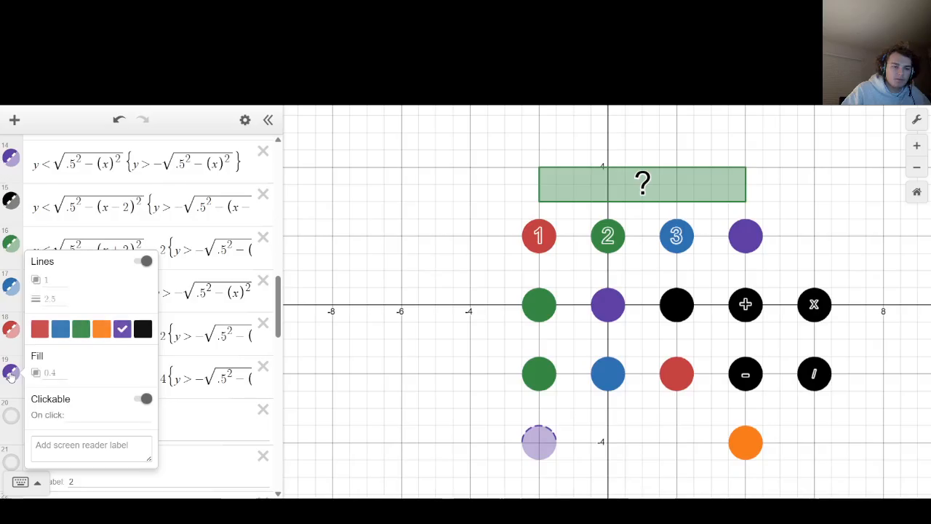
pyautogui.click(56, 373)
pyautogui.write('1')
pyautogui.click(146, 262)
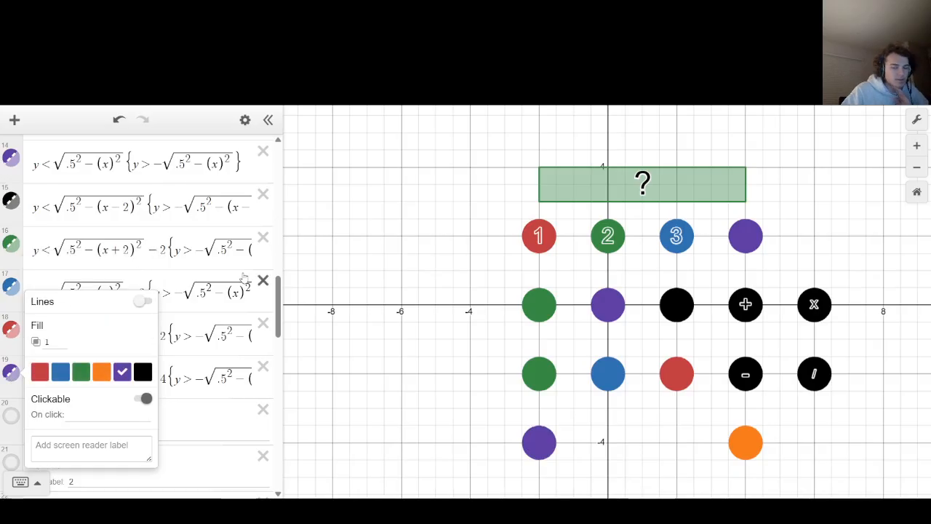
# Open the empty on-click action of the green circle in row 13 for editing.
pyautogui.scroll(2, 57, 215)
pyautogui.click(11, 236)
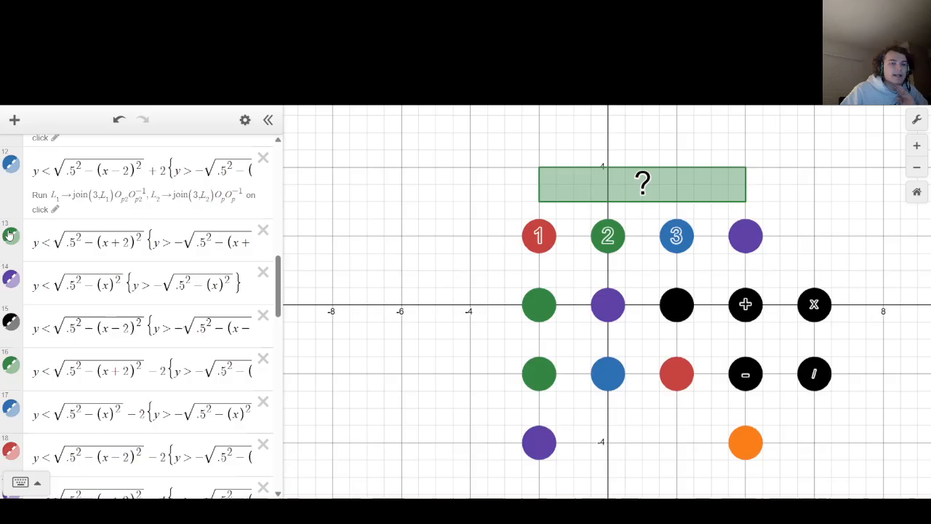
pyautogui.click(64, 350)
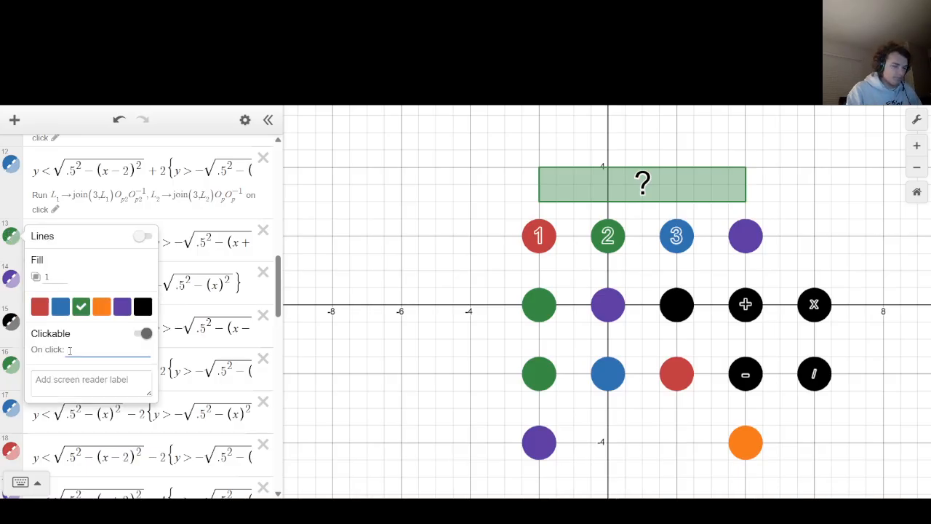
# Set the on-click action of the green circle in expression 13 to L_1→join(4,L_1)O_p2O_p2^-1, L_2→join(4,L_2)O_pO_p^-1.
pyautogui.write('L_2→join(3,L_2)O_pO_p^-1')
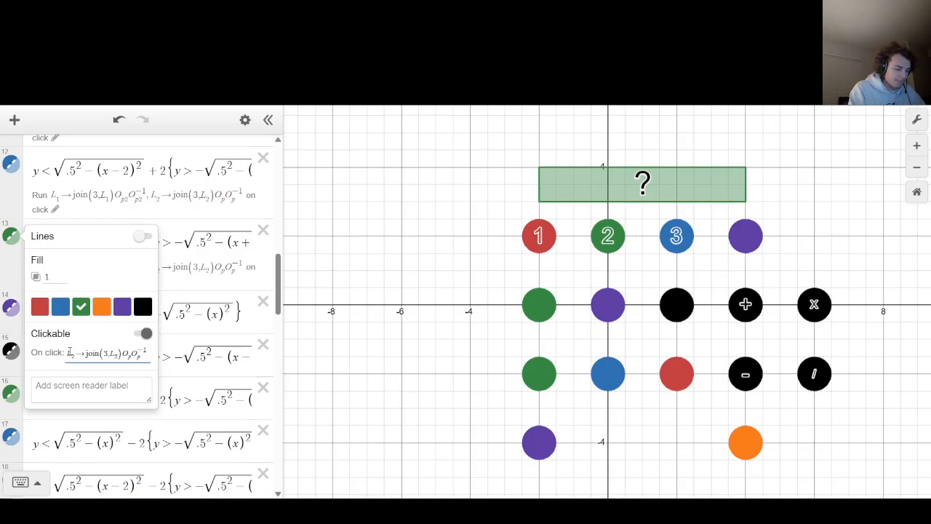
pyautogui.press('BackSpace')
pyautogui.write('4')
pyautogui.press('Left')
pyautogui.press('Left')
pyautogui.press('Left')
pyautogui.press('Left')
pyautogui.press('Left')
pyautogui.press('Left')
pyautogui.press('Left')
pyautogui.press('Left')
pyautogui.press('Left')
pyautogui.press('Left')
pyautogui.press('Left')
pyautogui.press('Left')
pyautogui.press('Left')
pyautogui.press('Left')
pyautogui.press('Left')
pyautogui.press('Left')
pyautogui.press('Left')
pyautogui.press('Left')
pyautogui.press('Left')
pyautogui.press('Left')
pyautogui.press('Left')
pyautogui.press('Left')
pyautogui.press('Left')
pyautogui.press('Left')
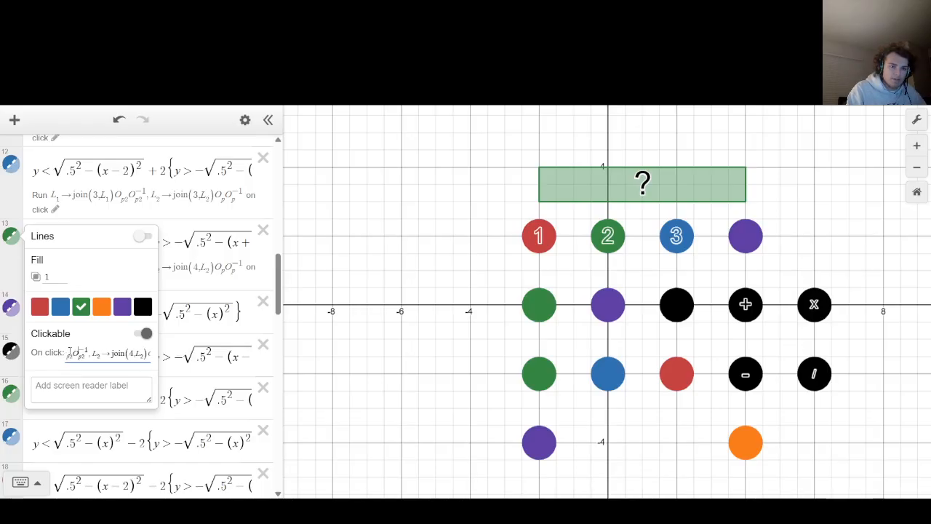
pyautogui.press('BackSpace')
pyautogui.write('4,L1)O')
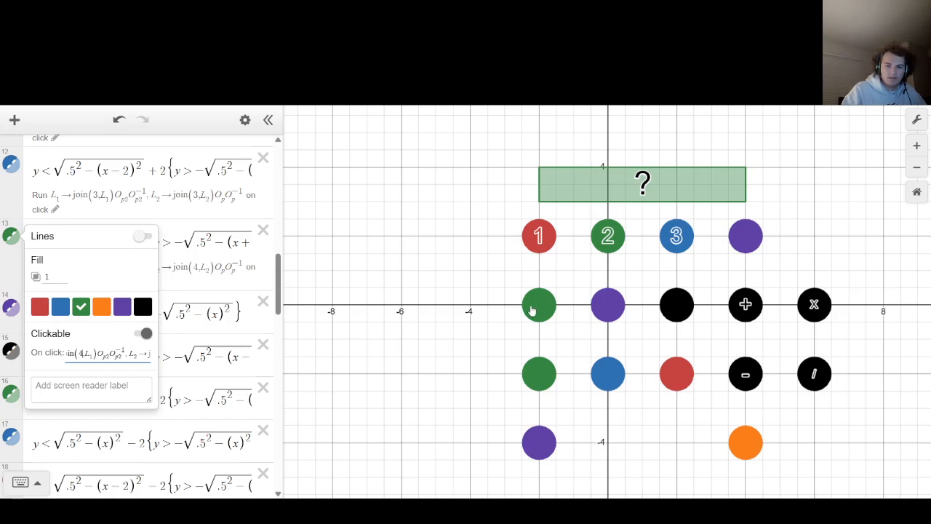
pyautogui.click(410, 324)
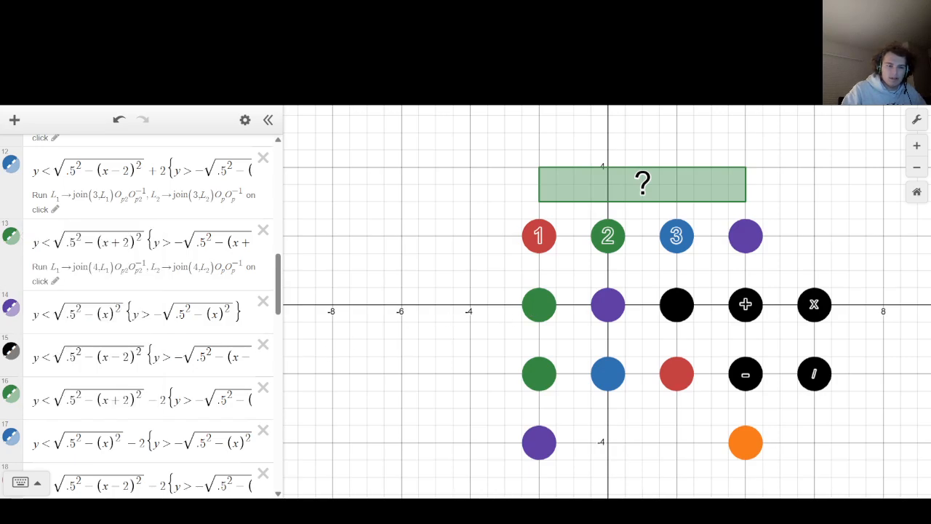
# Give the black circle in expression 15 the on-click action L_1→join(5,L_1)O_p2O_p2^-1, L_2→join(5,L_2)O_pO_p^-1.
pyautogui.click(11, 357)
pyautogui.click(89, 417)
pyautogui.write('L1→join(3,L1)Op2Op2^-1,L2→join(3,L2)OpOp^-1')
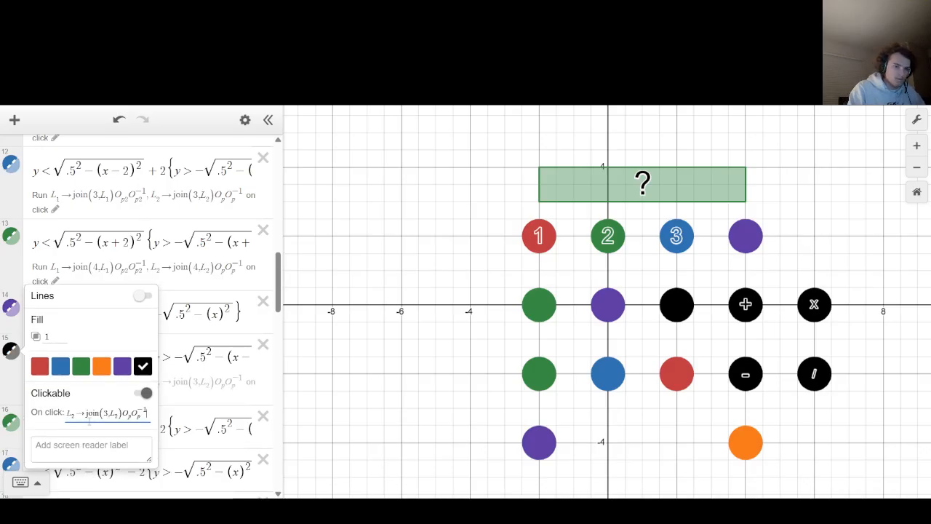
pyautogui.press('BackSpace')
pyautogui.write('5')
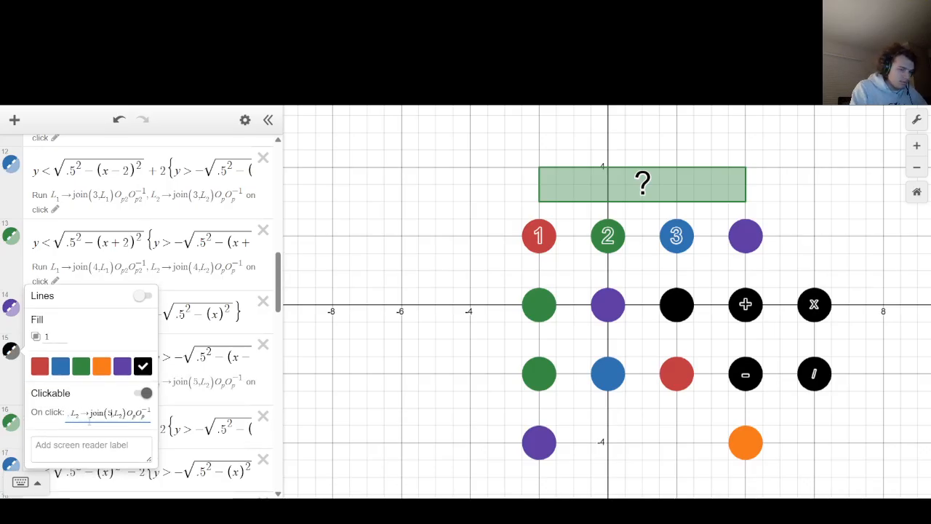
pyautogui.press('Right')
pyautogui.press('Right')
pyautogui.press('Right')
pyautogui.press('Right')
pyautogui.press('Right')
pyautogui.press('Right')
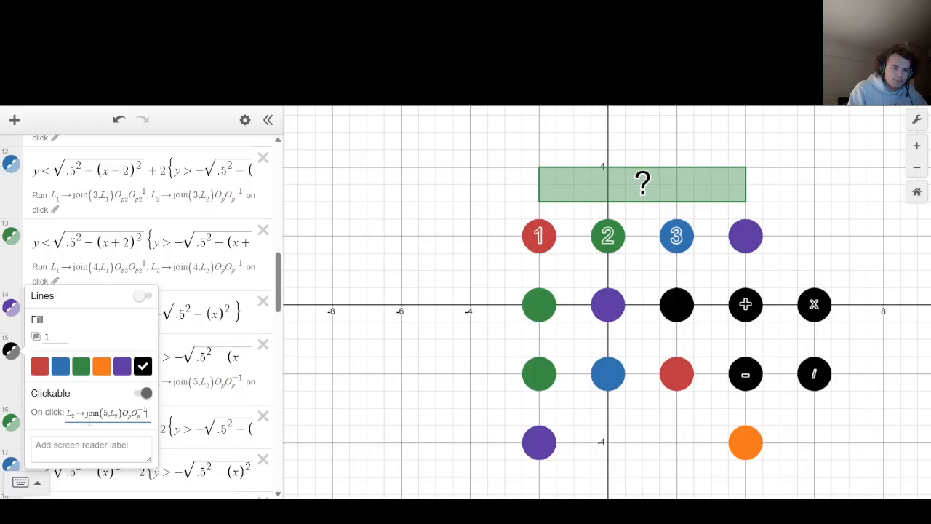
pyautogui.press('Left')
pyautogui.press('Left')
pyautogui.press('Left')
pyautogui.press('Left')
pyautogui.press('Left')
pyautogui.press('Left')
pyautogui.press('Left')
pyautogui.press('Left')
pyautogui.press('Left')
pyautogui.press('Left')
pyautogui.press('Left')
pyautogui.press('Left')
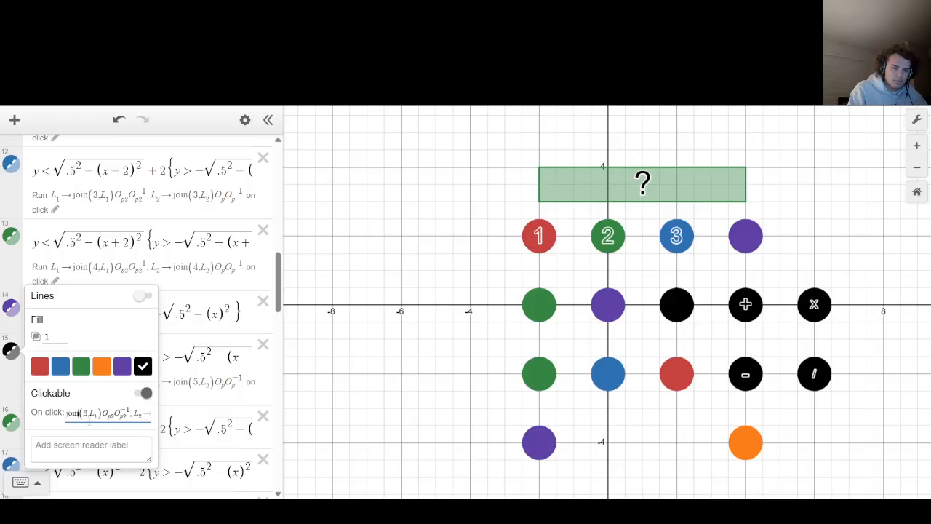
pyautogui.press('BackSpace')
pyautogui.write('5')
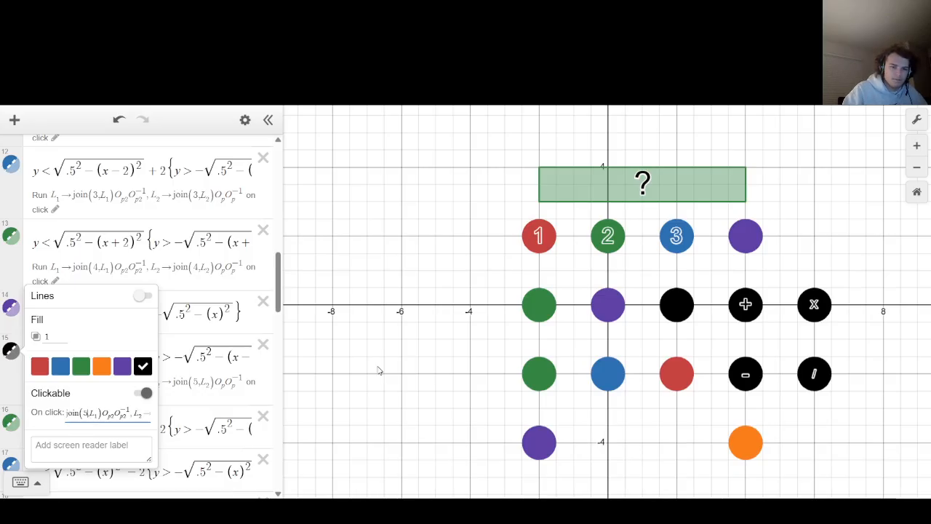
pyautogui.click(452, 309)
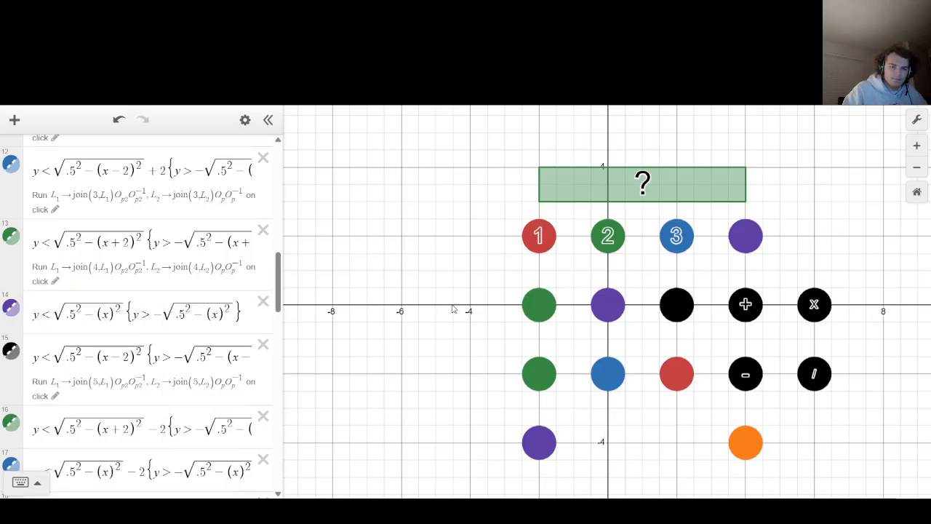
# Copy the on-click action of expression 15, and change the joined digit to 6 for both L_1 and L_2.
pyautogui.click(9, 311)
pyautogui.click(336, 230)
pyautogui.click(56, 404)
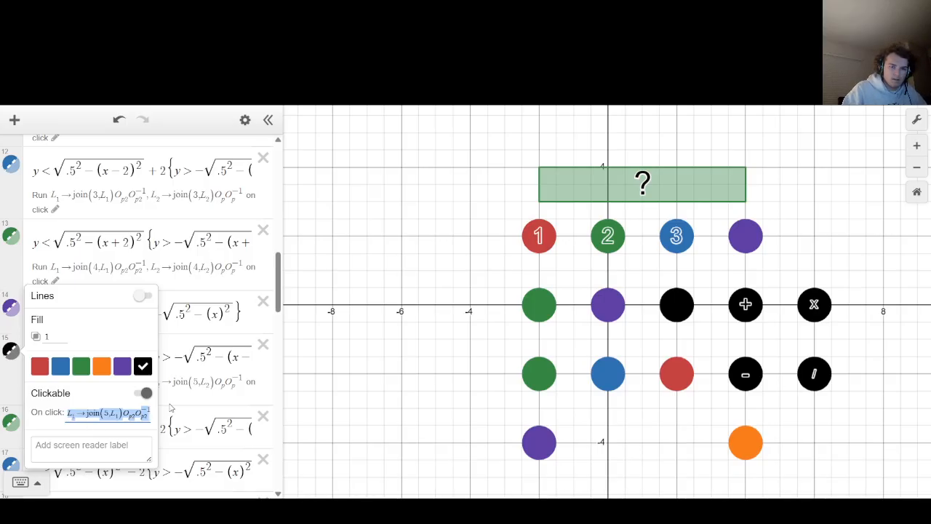
pyautogui.click(107, 414)
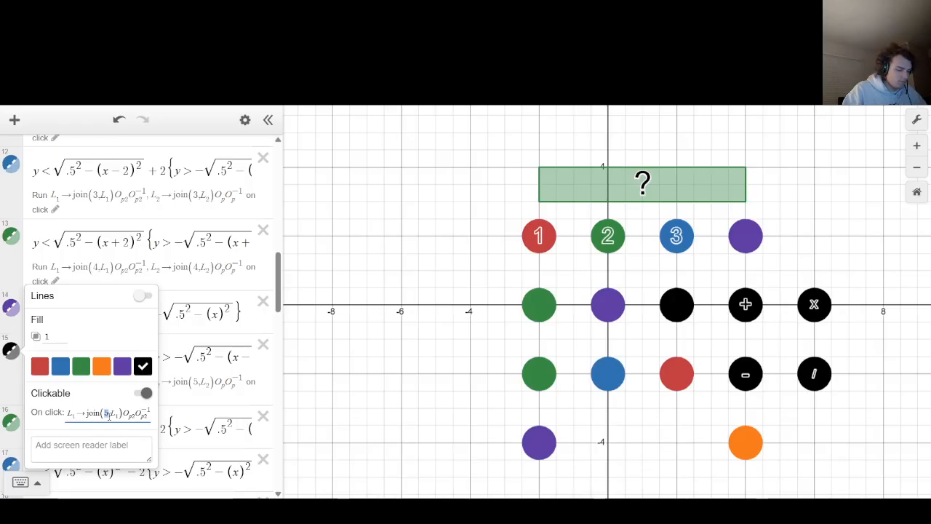
pyautogui.moveTo(107, 414); pyautogui.dragTo(225, 406)
pyautogui.click(105, 413)
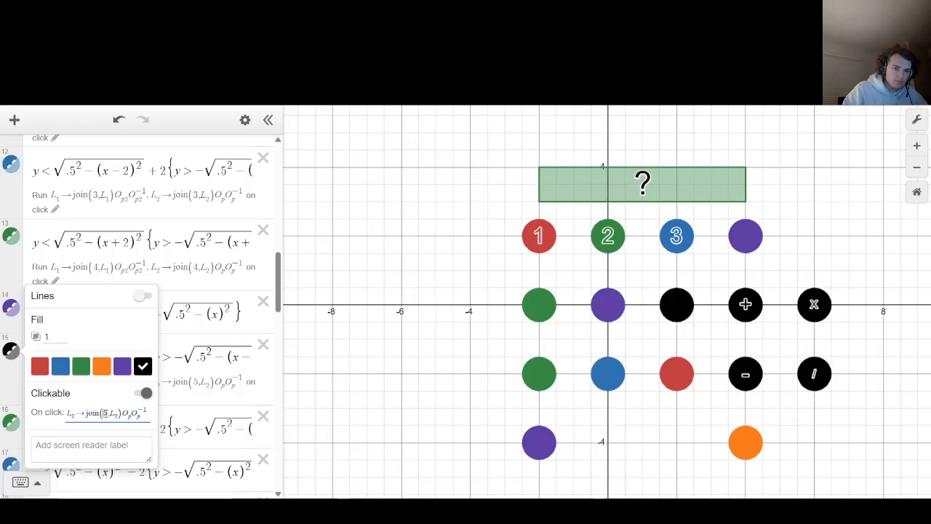
pyautogui.write('6')
pyautogui.click(337, 342)
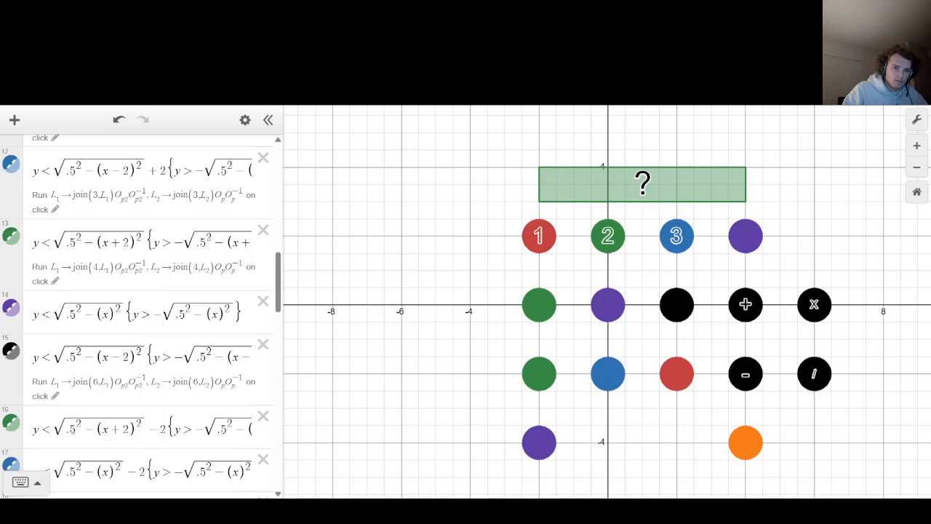
# Paste the copied action L_1→join(5,L_1)O_p2O_p2^-1, L_2→join(5,L_2)O_pO_p^-1 as the on-click action of the purple circle in expression 14.
pyautogui.click(10, 318)
pyautogui.click(109, 416)
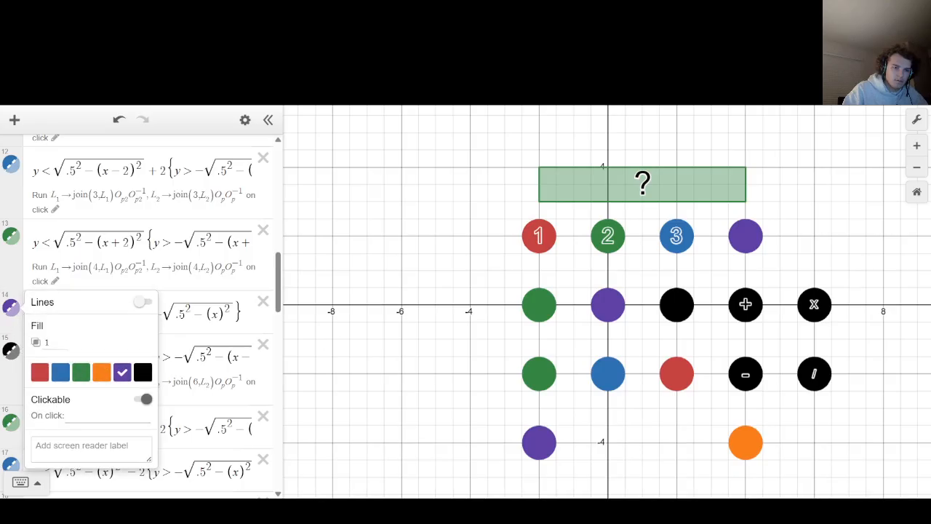
pyautogui.write('L_2→join(5,L_2)O_pO_p^{-1}')
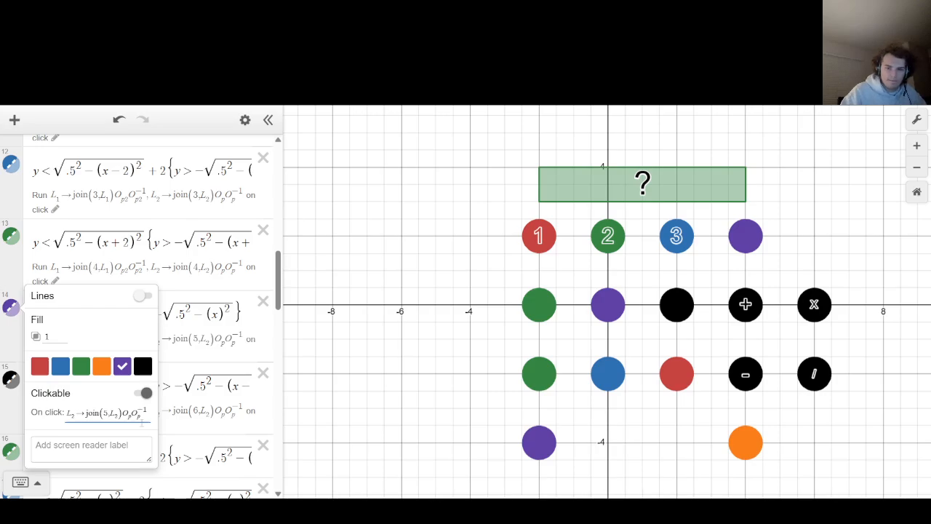
pyautogui.click(393, 272)
# Add the copied on-click action to the green circle in expression 16, with 7 as the digit joined to both L_1 and L_2.
pyautogui.scroll(-3, 65, 340)
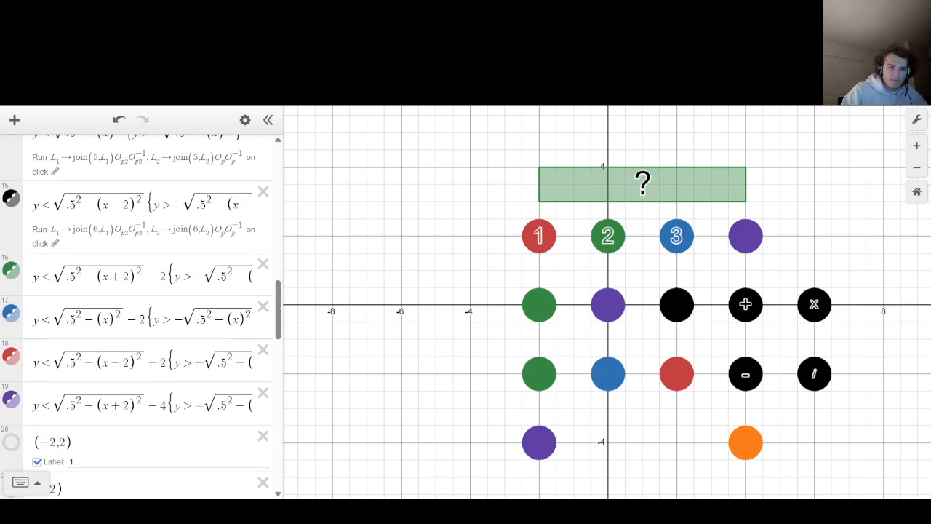
pyautogui.click(15, 277)
pyautogui.click(70, 384)
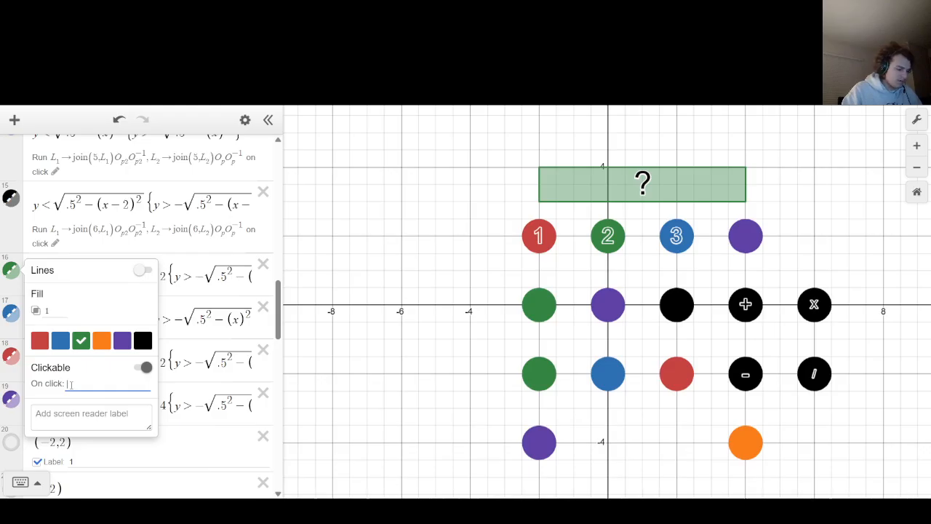
pyautogui.write('L2→join(5,L2)OpOp^-1')
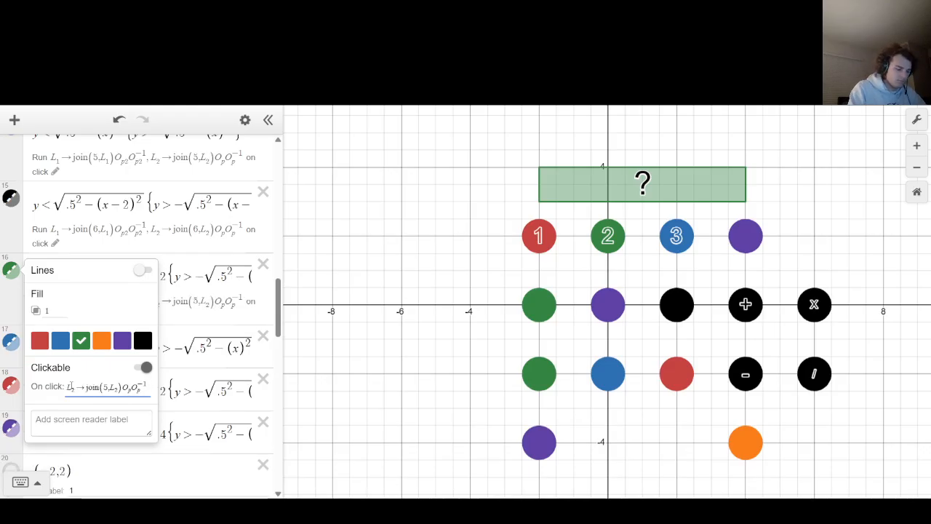
pyautogui.press('BackSpace')
pyautogui.write('7')
pyautogui.press('Left')
pyautogui.press('Left')
pyautogui.press('Left')
pyautogui.press('Left')
pyautogui.press('Left')
pyautogui.press('Left')
pyautogui.press('Left')
pyautogui.press('Left')
pyautogui.press('Left')
pyautogui.press('Left')
pyautogui.press('Left')
pyautogui.press('Left')
pyautogui.press('Left')
pyautogui.press('Left')
pyautogui.press('Left')
pyautogui.press('Left')
pyautogui.press('Left')
pyautogui.press('Left')
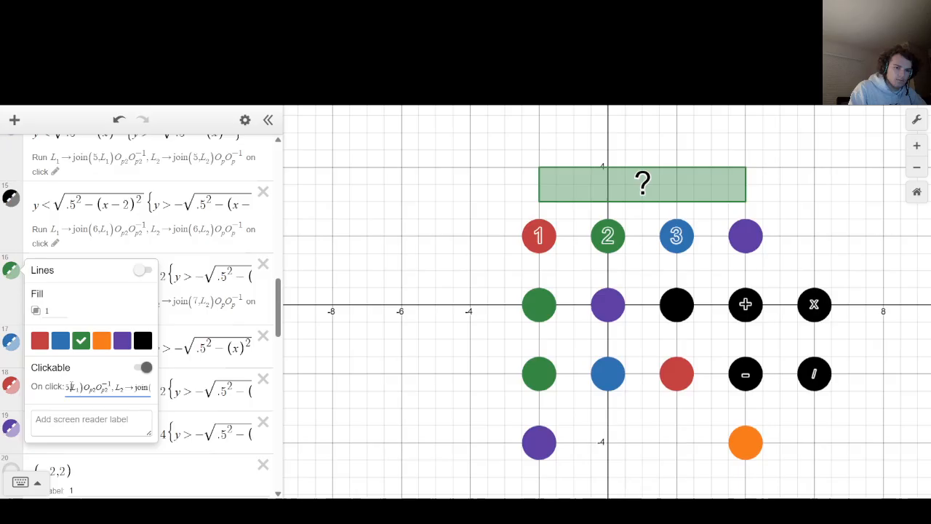
pyautogui.press('BackSpace')
pyautogui.write('7')
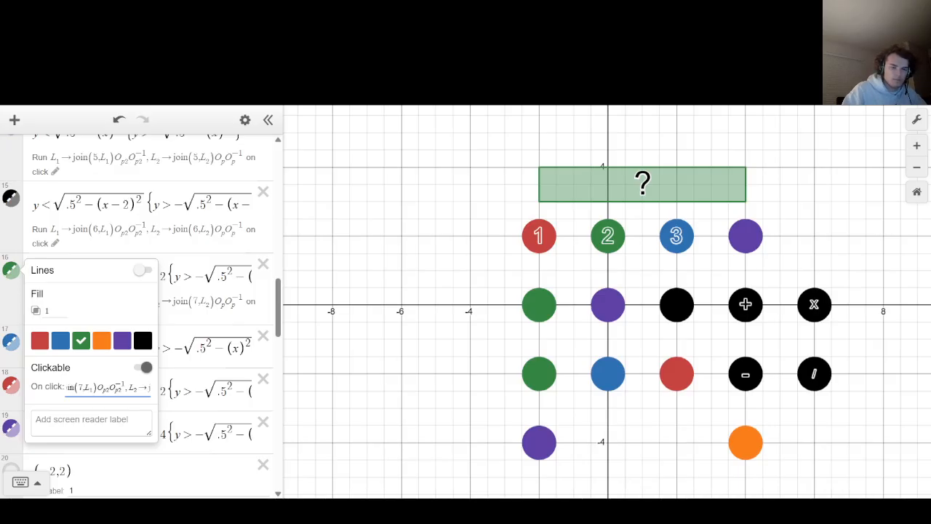
pyautogui.click(380, 301)
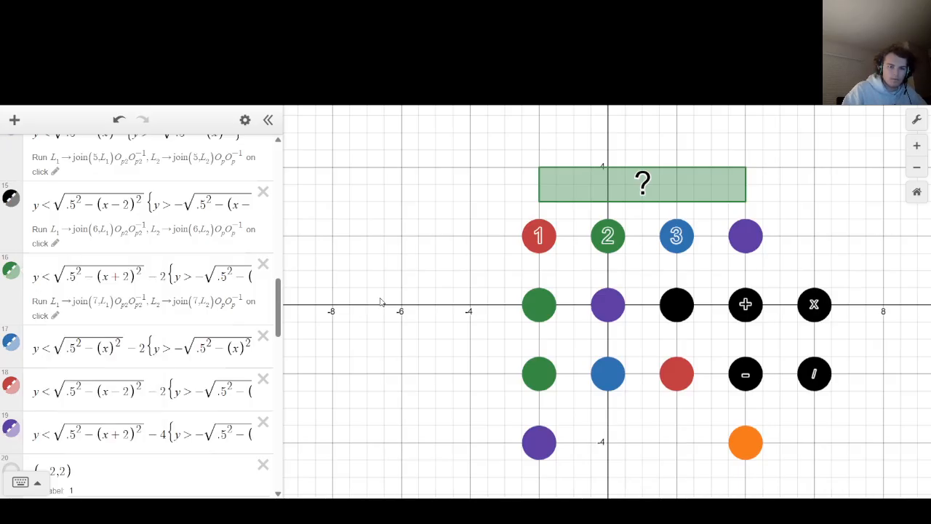
# Add the copied on-click action to the blue circle in expression 17, with 8 as the digit joined to both L_1 and L_2.
pyautogui.click(11, 341)
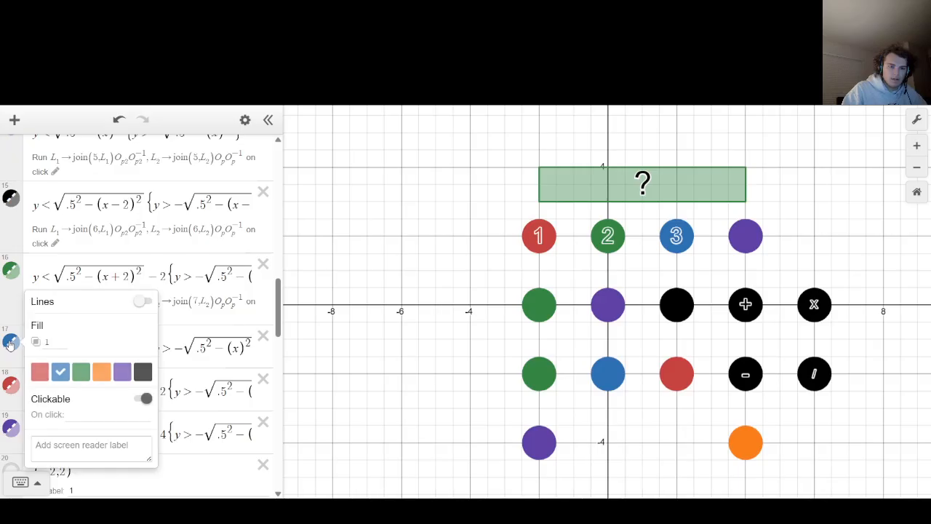
pyautogui.click(92, 424)
pyautogui.write('L2→join(5,L2)OpOp−1')
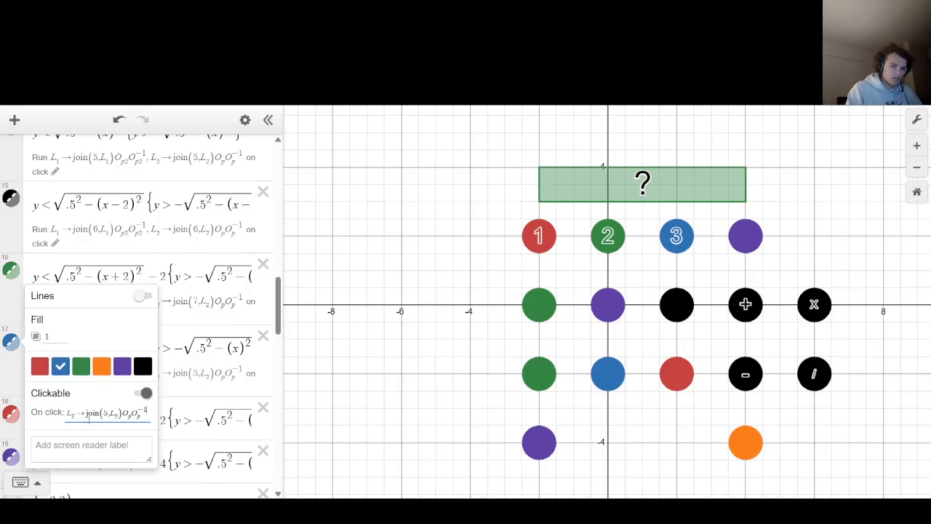
pyautogui.press('BackSpace')
pyautogui.write('8')
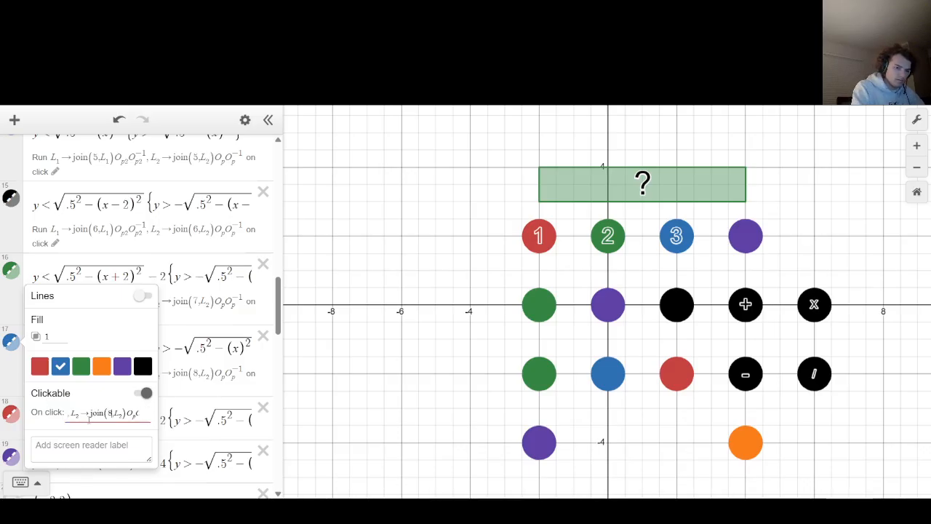
pyautogui.press('Left')
pyautogui.press('Left')
pyautogui.press('Left')
pyautogui.press('Left')
pyautogui.press('Left')
pyautogui.press('Left')
pyautogui.press('Left')
pyautogui.press('Left')
pyautogui.press('Left')
pyautogui.press('Left')
pyautogui.press('Left')
pyautogui.press('Left')
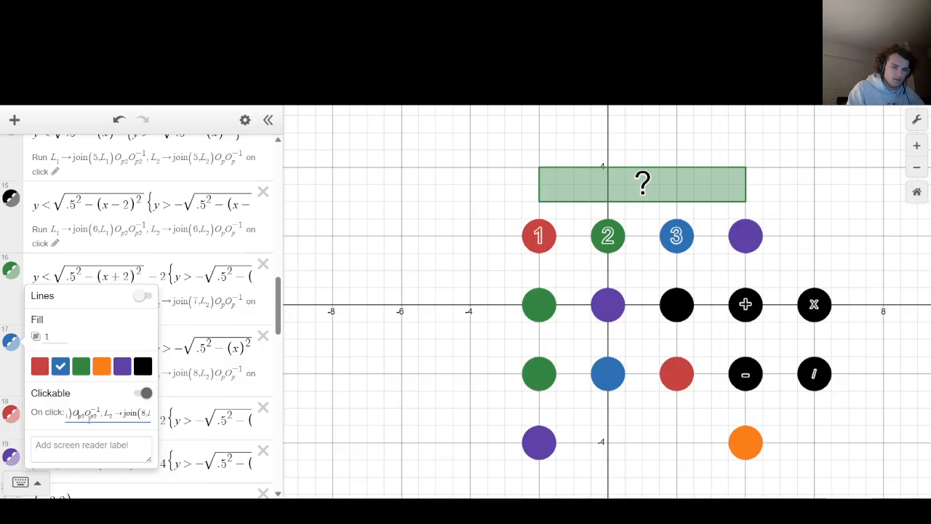
pyautogui.press('BackSpace')
pyautogui.write('8,')
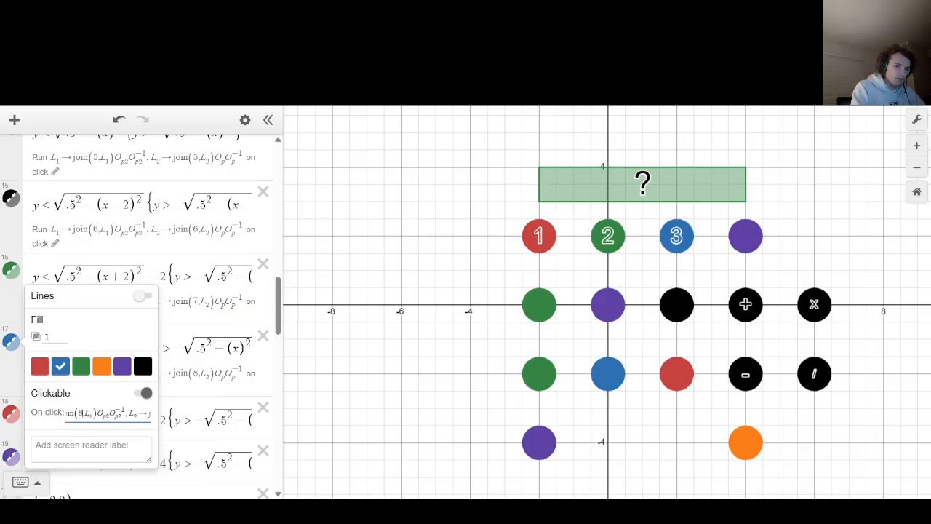
pyautogui.click(391, 290)
# Add the copied on-click action to the red circle in expression 18, with 9 as the digit joined to both L_1 and L_2.
pyautogui.scroll(-2, 41, 264)
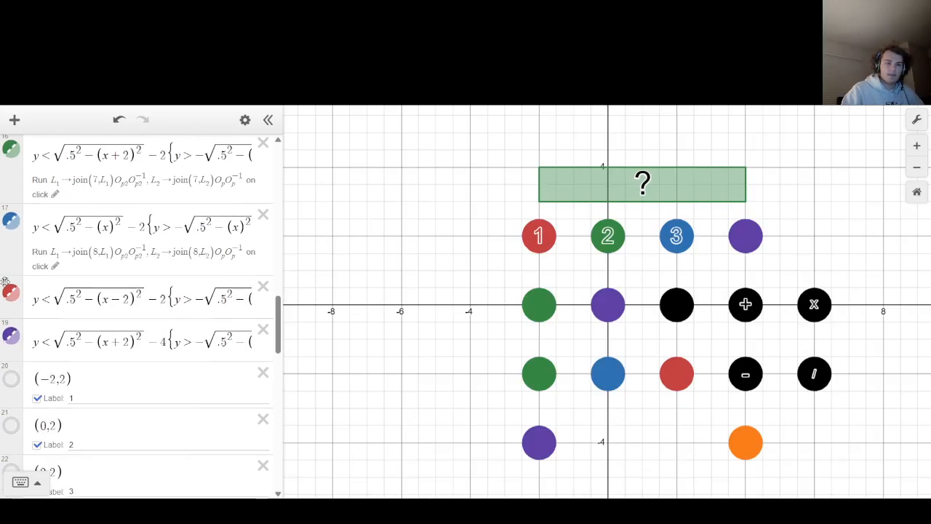
pyautogui.click(11, 294)
pyautogui.click(77, 407)
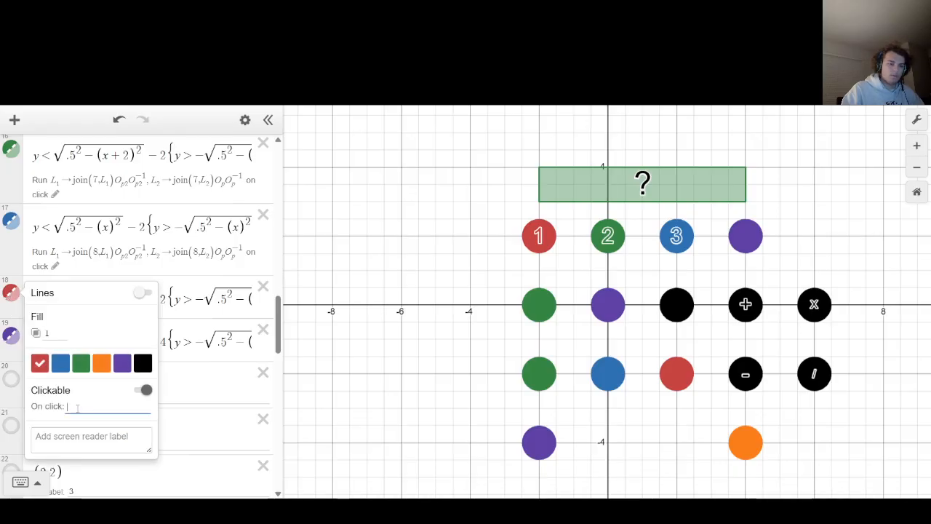
pyautogui.hotkey('ctrl', 'v')
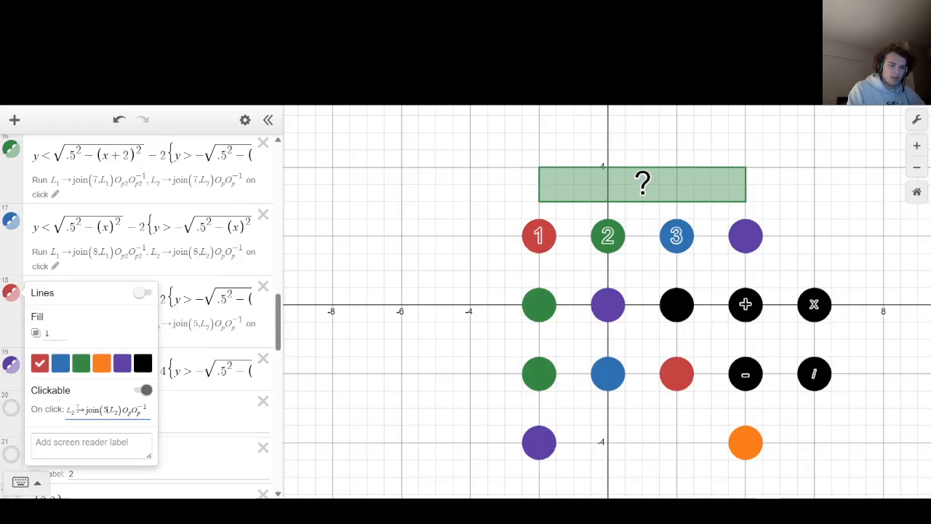
pyautogui.press('BackSpace')
pyautogui.write('9')
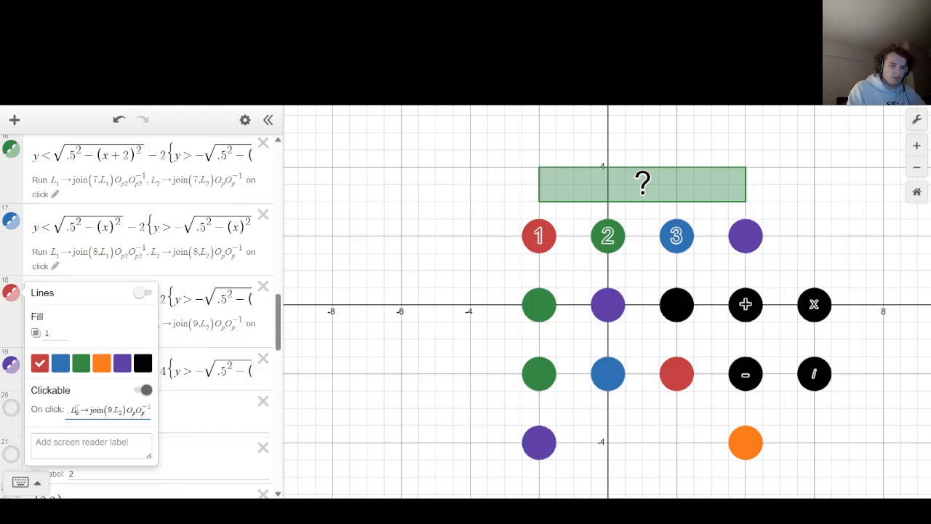
pyautogui.press('Left')
pyautogui.press('Left')
pyautogui.press('Left')
pyautogui.press('Left')
pyautogui.press('Left')
pyautogui.press('Left')
pyautogui.press('Left')
pyautogui.press('Left')
pyautogui.press('Left')
pyautogui.press('Left')
pyautogui.press('Left')
pyautogui.press('Left')
pyautogui.press('Left')
pyautogui.press('Left')
pyautogui.press('Left')
pyautogui.press('Left')
pyautogui.press('Left')
pyautogui.press('Left')
pyautogui.press('Left')
pyautogui.press('Left')
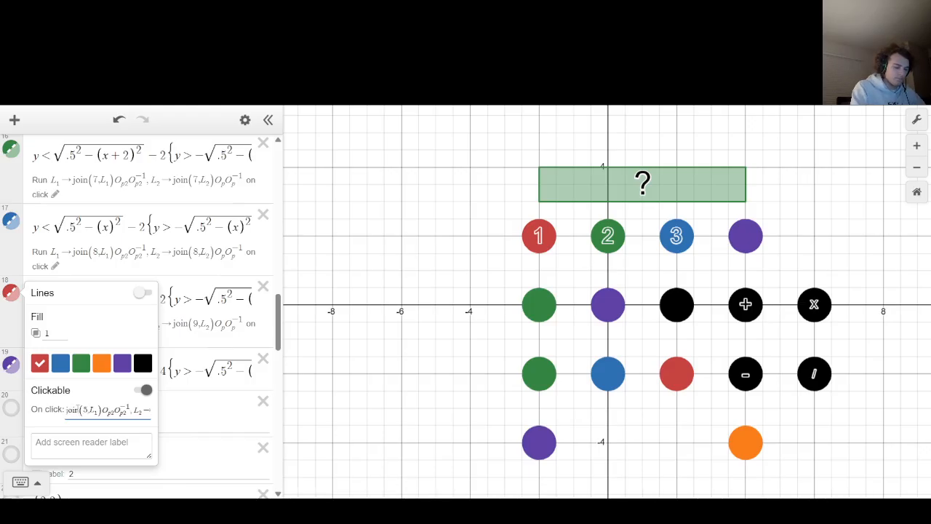
pyautogui.click(458, 404)
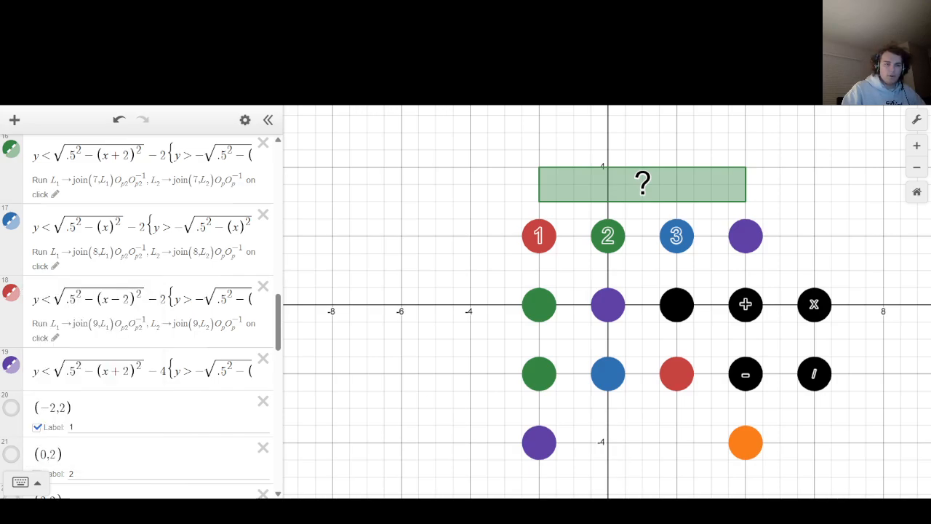
# Add the copied on-click action to the purple circle in expression 19, with 0 as the digit joined to both L_1 and L_2.
pyautogui.click(11, 366)
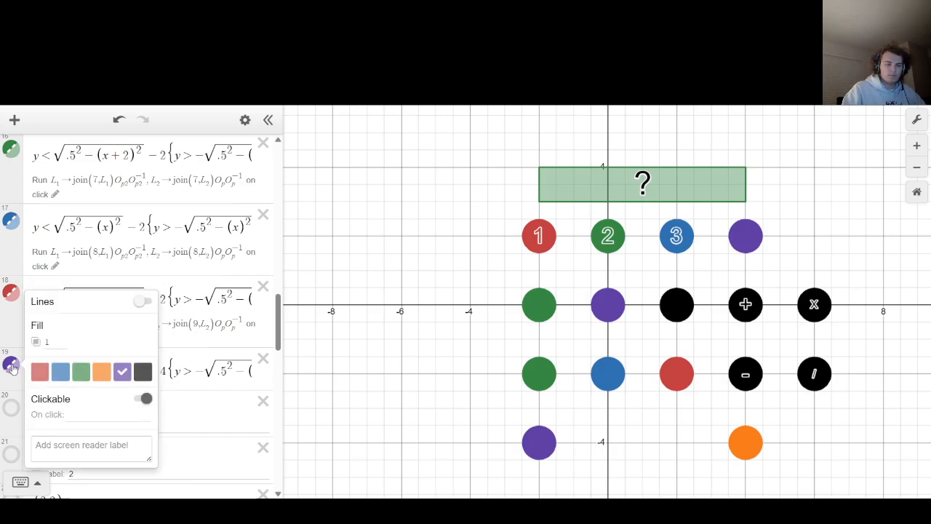
pyautogui.click(94, 414)
pyautogui.write('L₂→join(5,L₂)OₚOₚ⁻¹')
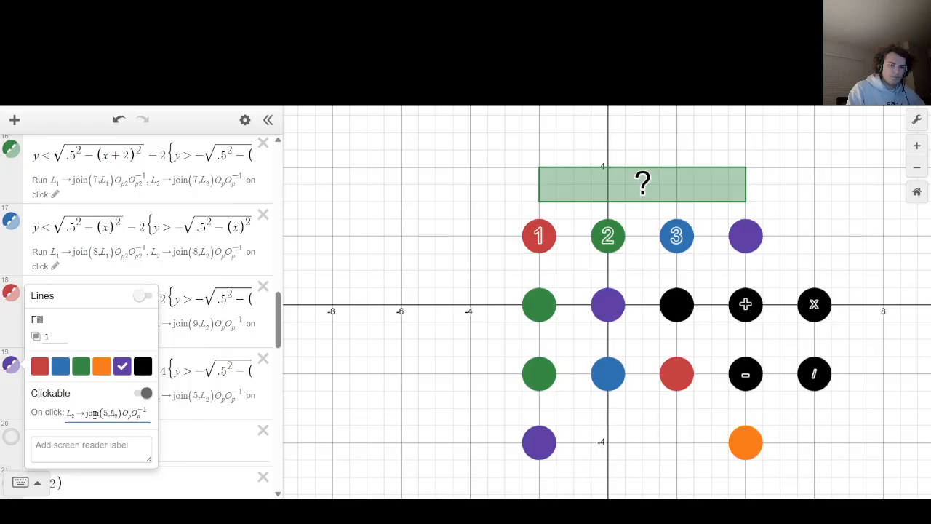
pyautogui.press('BackSpace')
pyautogui.write('0')
pyautogui.press('Left')
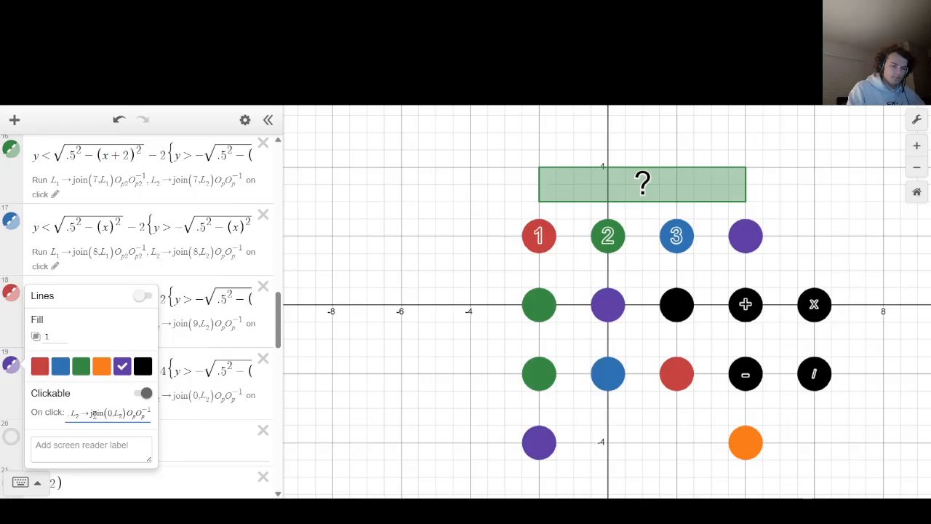
pyautogui.press('Left')
pyautogui.press('Left')
pyautogui.press('Left')
pyautogui.press('Left')
pyautogui.press('Left')
pyautogui.press('Left')
pyautogui.press('Left')
pyautogui.press('Left')
pyautogui.press('Left')
pyautogui.press('Left')
pyautogui.press('Left')
pyautogui.press('Left')
pyautogui.press('Left')
pyautogui.press('Left')
pyautogui.press('Left')
pyautogui.press('Left')
pyautogui.press('Left')
pyautogui.press('Left')
pyautogui.press('Left')
pyautogui.press('Left')
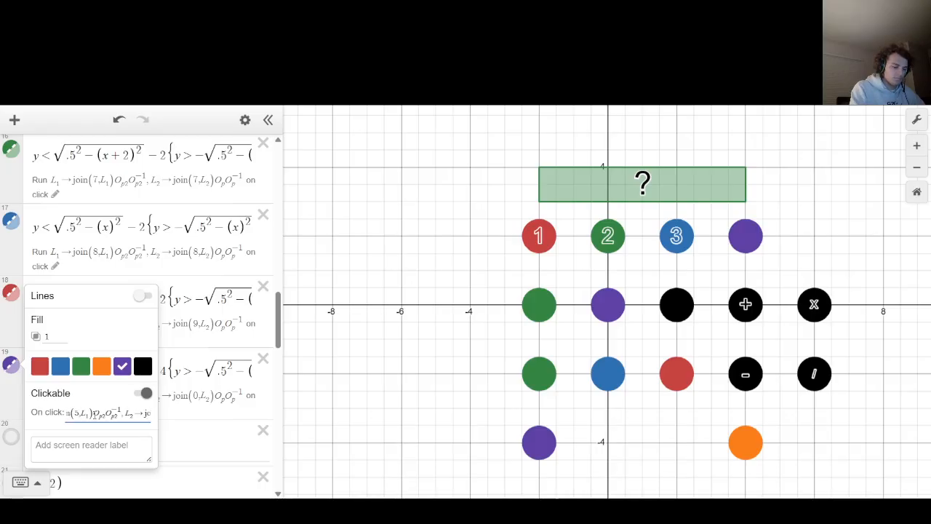
pyautogui.press('BackSpace')
pyautogui.write('0')
pyautogui.click(317, 301)
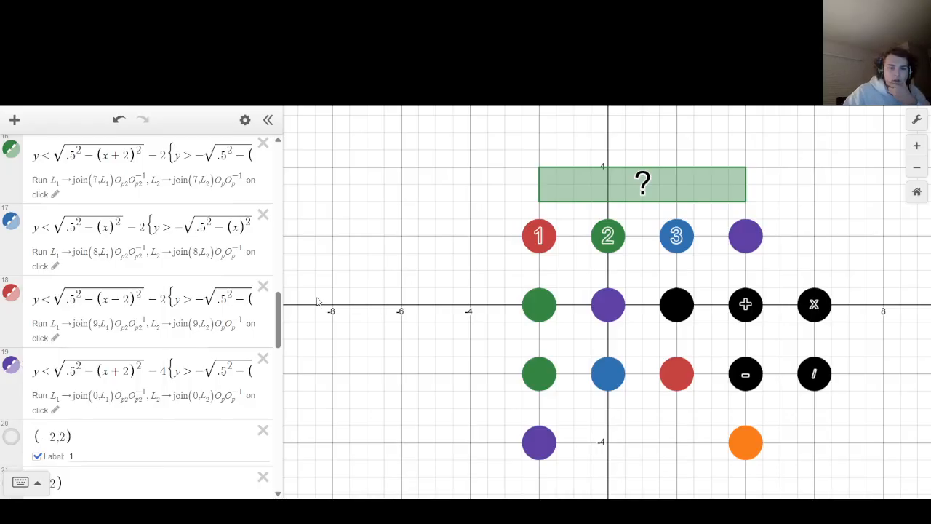
# Test the digit circles in the graph by entering 1 through 9 and 0 in order, checking N_1, and clear the entry.
pyautogui.scroll(10, 109, 298)
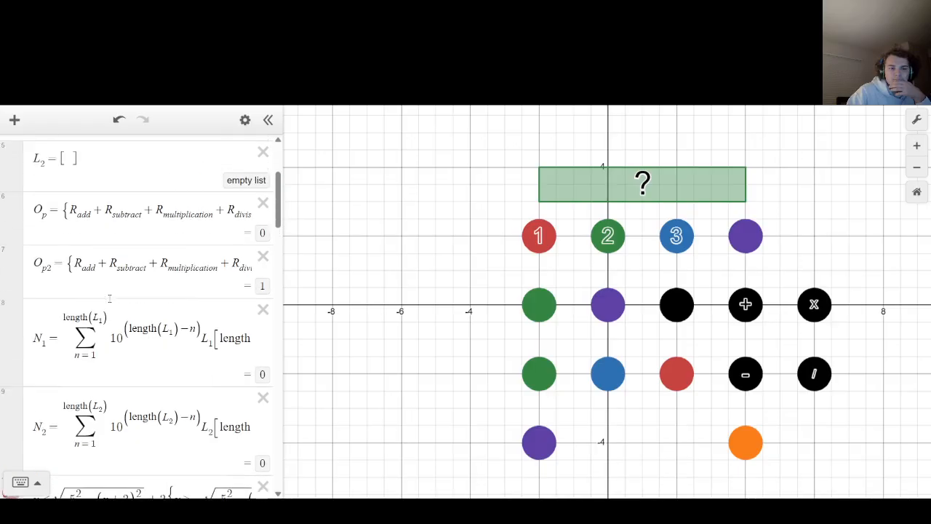
pyautogui.scroll(5, 109, 298)
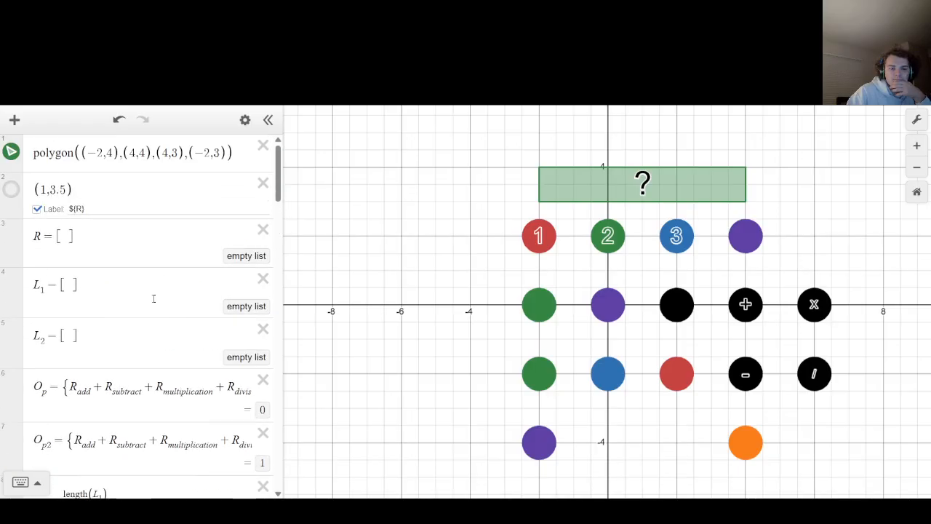
pyautogui.scroll(-5, 153, 298)
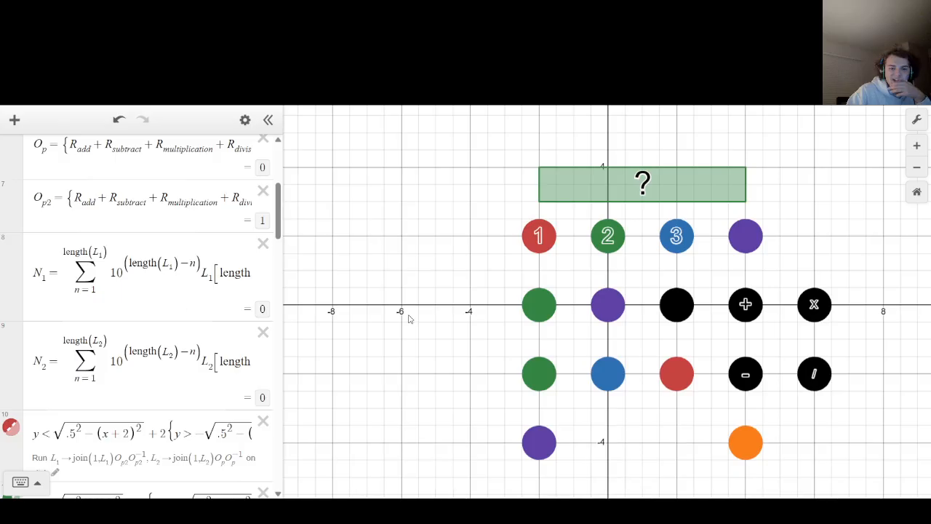
pyautogui.click(539, 242)
pyautogui.click(606, 242)
pyautogui.click(662, 237)
pyautogui.click(538, 309)
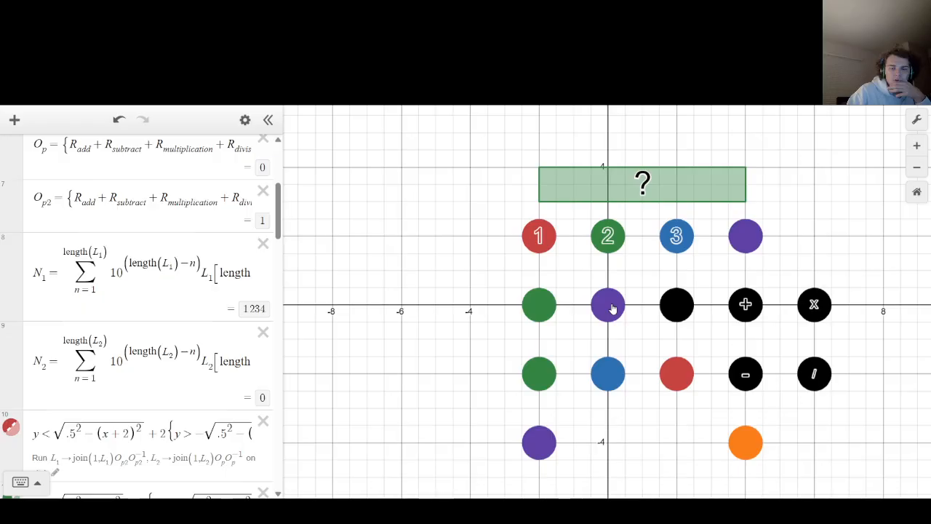
pyautogui.click(609, 306)
pyautogui.click(673, 308)
pyautogui.click(542, 373)
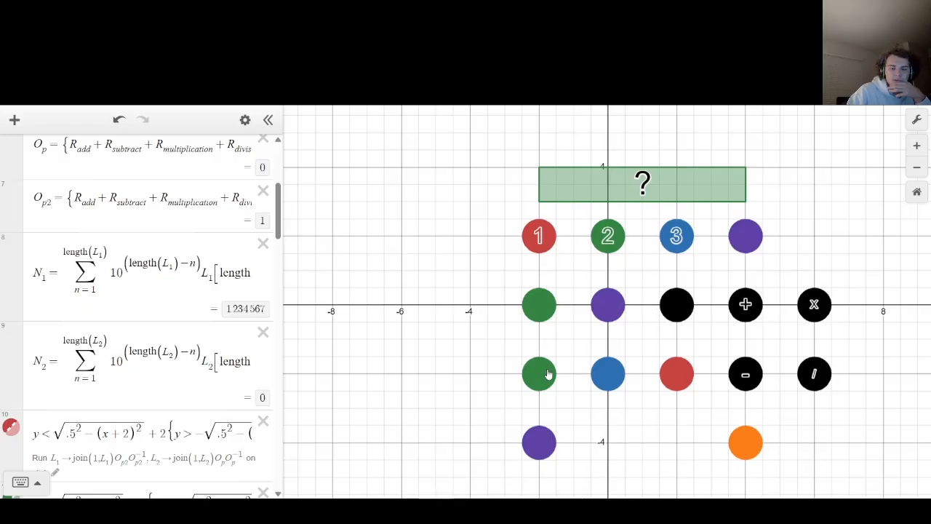
pyautogui.click(607, 374)
pyautogui.click(667, 374)
pyautogui.click(536, 447)
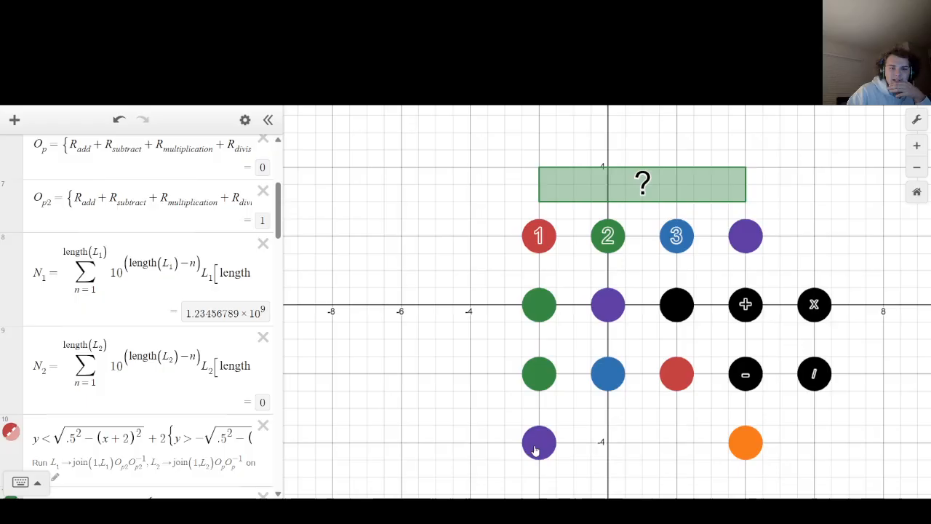
pyautogui.click(752, 230)
# Test the digit circles again by entering 100025698 while watching N_1, and clear the entry with the purple clear circle.
pyautogui.click(538, 235)
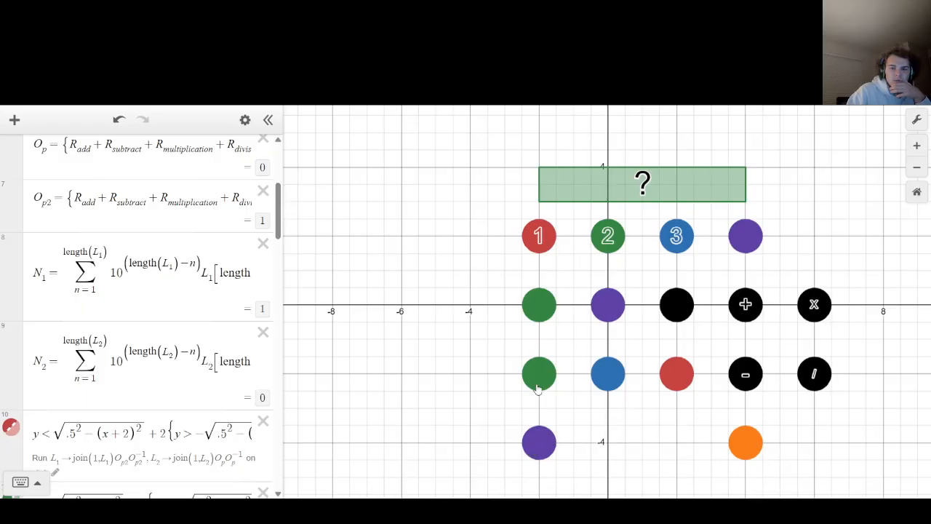
pyautogui.click(537, 443)
pyautogui.click(536, 442)
pyautogui.click(539, 442)
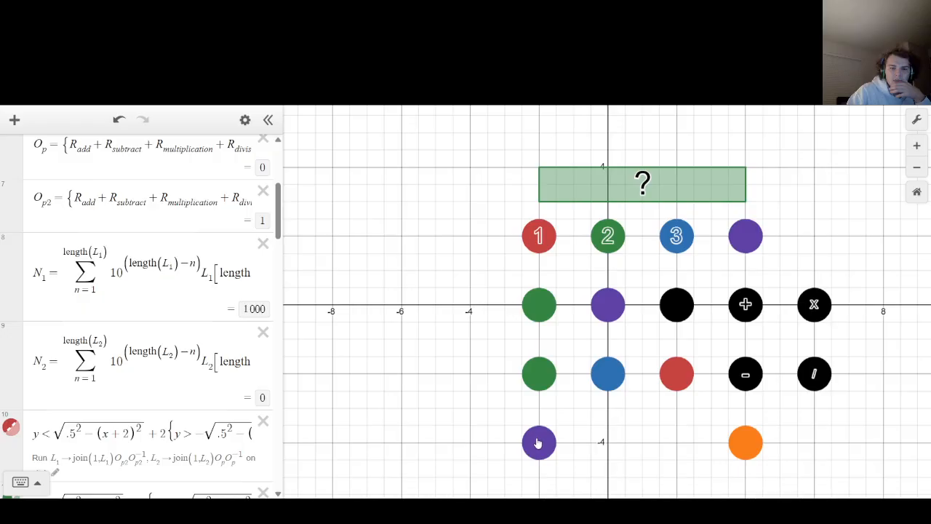
pyautogui.click(615, 238)
pyautogui.click(622, 312)
pyautogui.click(663, 308)
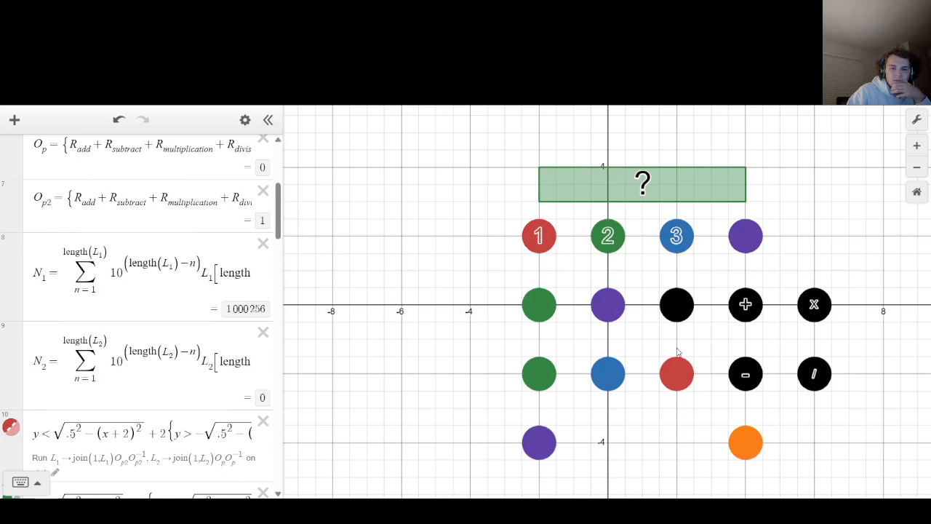
pyautogui.click(676, 374)
pyautogui.click(607, 374)
pyautogui.click(744, 234)
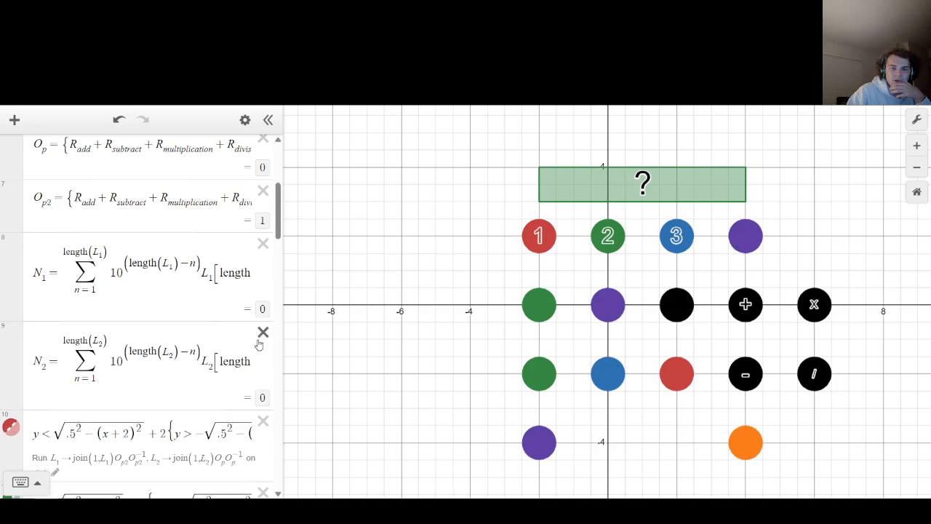
# Insert a folder named Button Labels below expression 19, directly above the label points, and delete the empty line inside it.
pyautogui.scroll(-15, 259, 344)
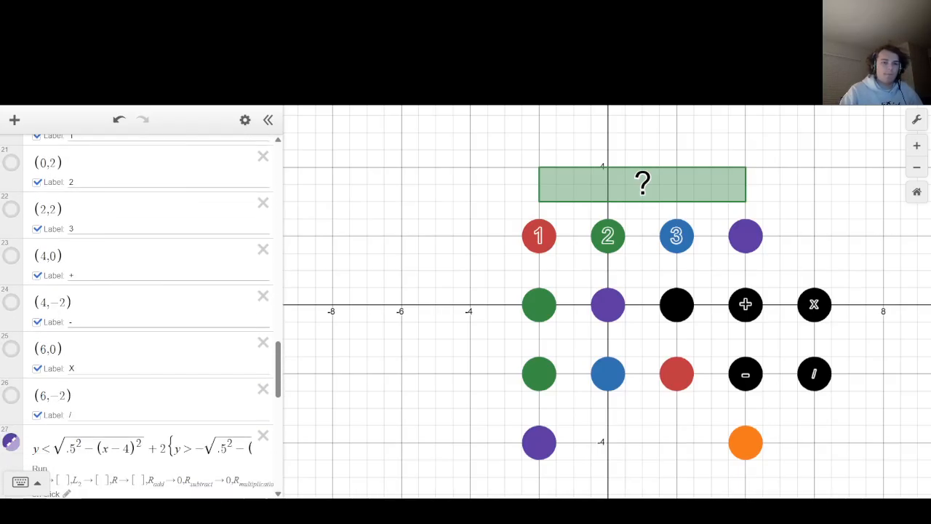
pyautogui.scroll(3, 90, 323)
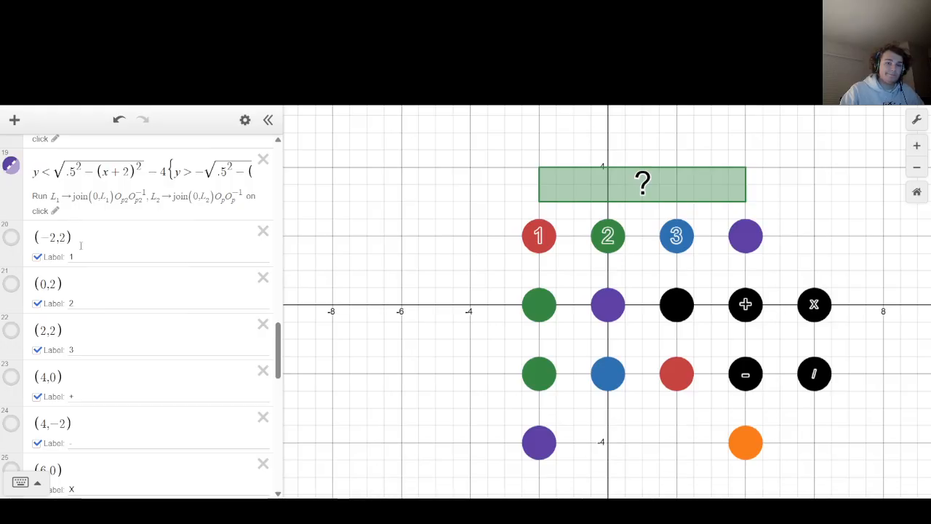
pyautogui.click(86, 330)
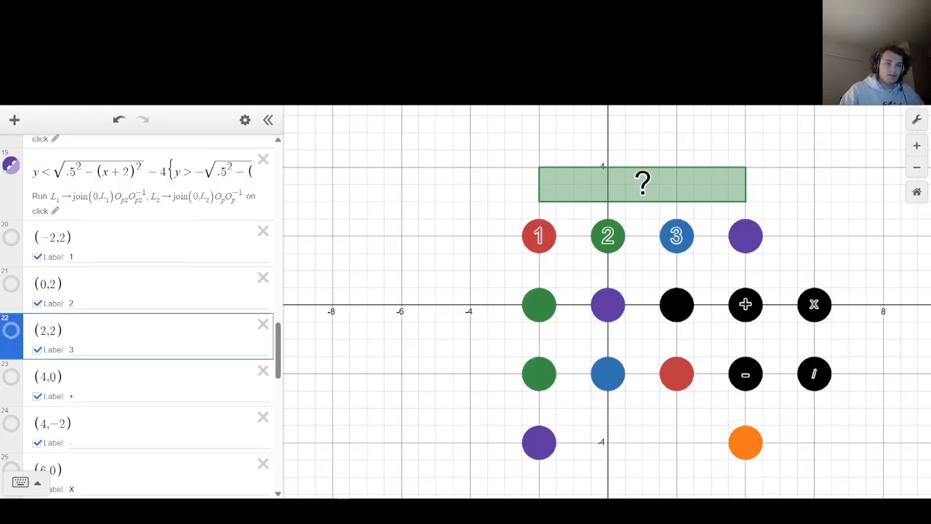
pyautogui.moveTo(117, 176); pyautogui.dragTo(499, 200)
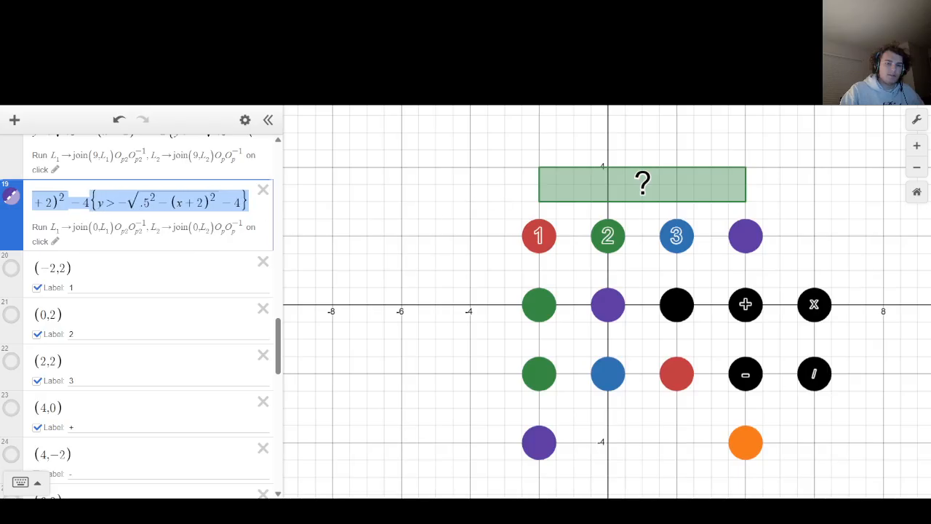
pyautogui.click(241, 207)
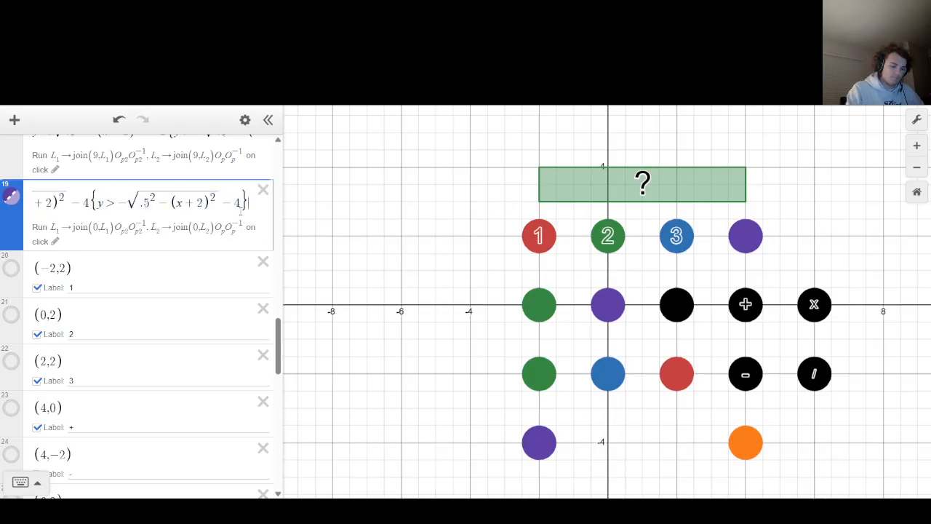
pyautogui.press('Return')
pyautogui.write('folder')
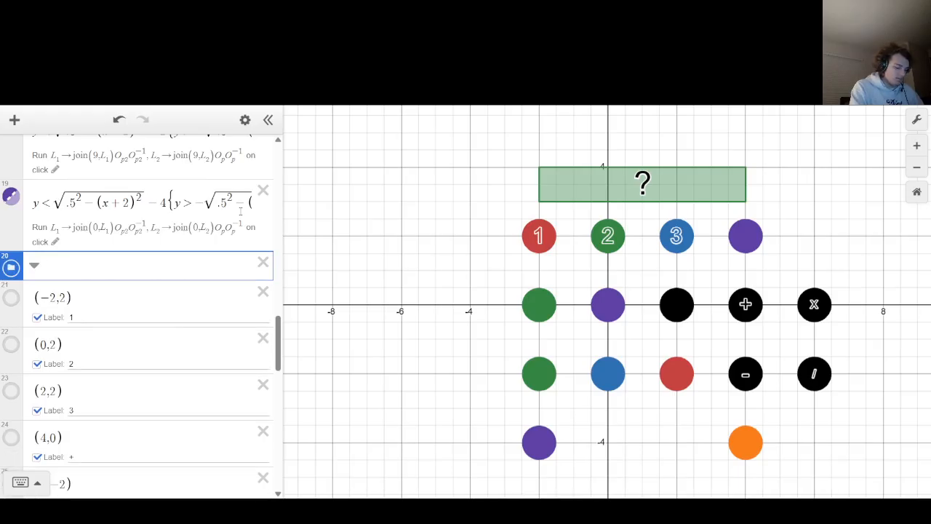
pyautogui.write('Button Label')
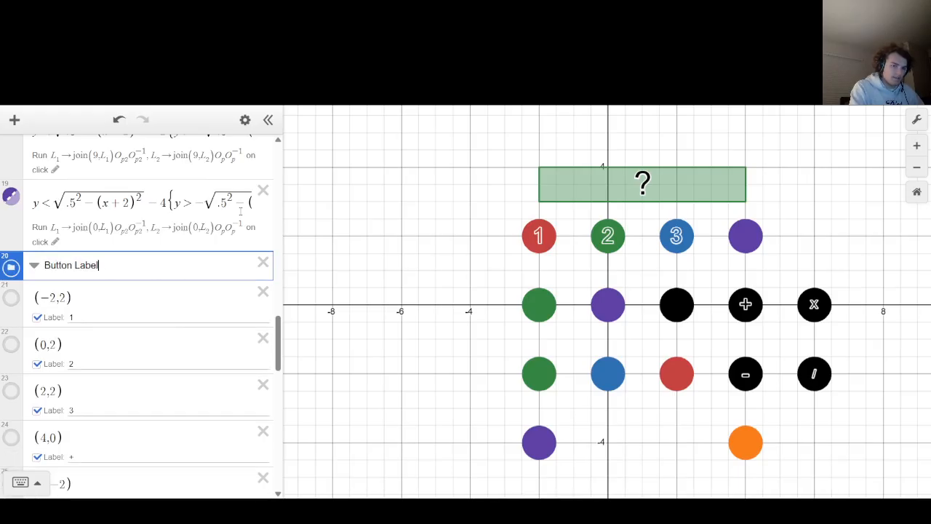
pyautogui.write('s')
pyautogui.press('Return')
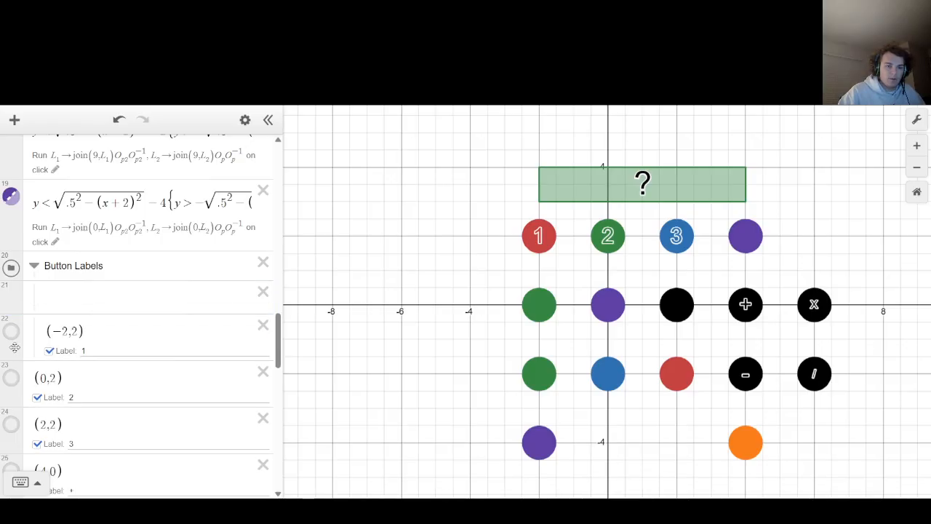
pyautogui.click(263, 292)
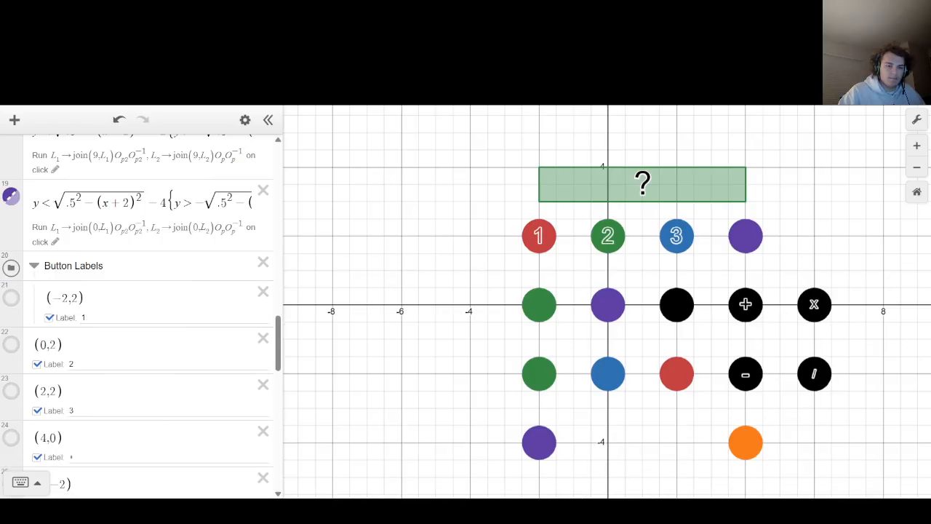
# Move the remaining digit and operator label points, from (0,2) through (6,−2), into the Button Labels folder.
pyautogui.scroll(-3, 141, 317)
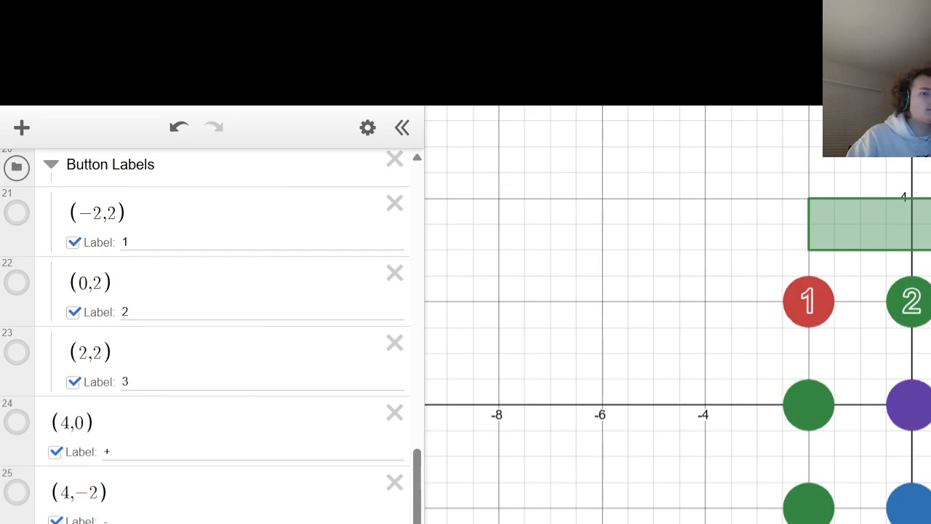
pyautogui.scroll(-3, 8, 449)
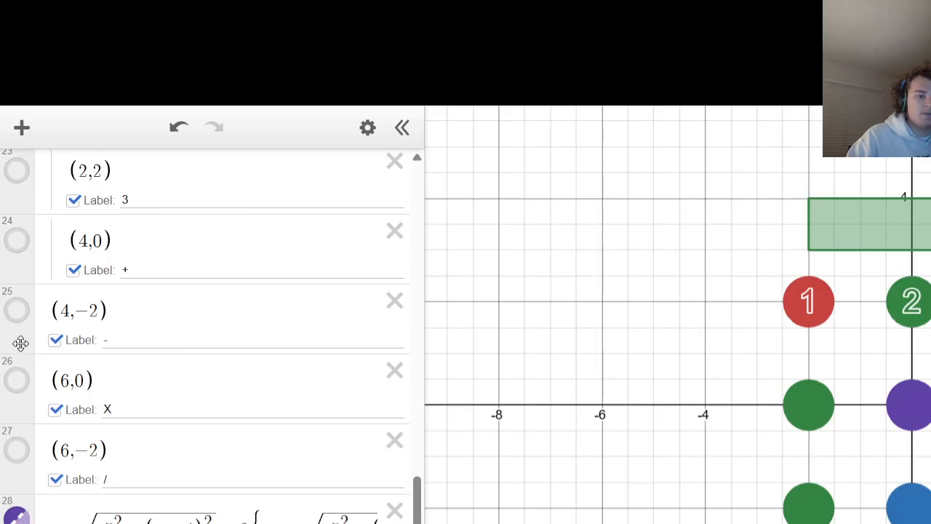
pyautogui.moveTo(14, 401); pyautogui.dragTo(12, 397)
pyautogui.moveTo(14, 472); pyautogui.dragTo(10, 461)
# Copy the point (2,2) labelled 3 and paste seven copies of it as new expressions directly below it in the folder.
pyautogui.scroll(3, 58, 408)
pyautogui.moveTo(118, 353); pyautogui.dragTo(45, 355)
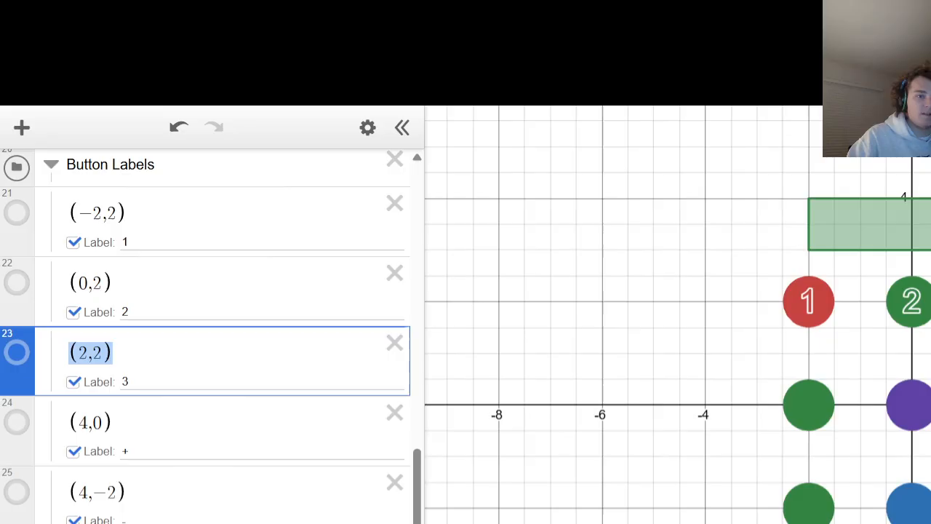
pyautogui.hotkey('ctrl', 'c')
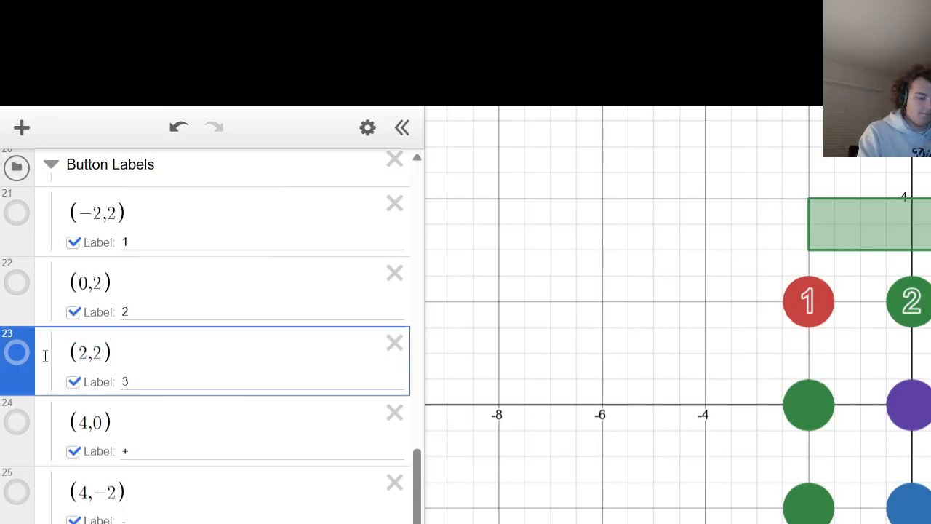
pyautogui.press('Return')
pyautogui.hotkey('ctrl', 'v')
pyautogui.press('Return')
pyautogui.hotkey('ctrl', 'v')
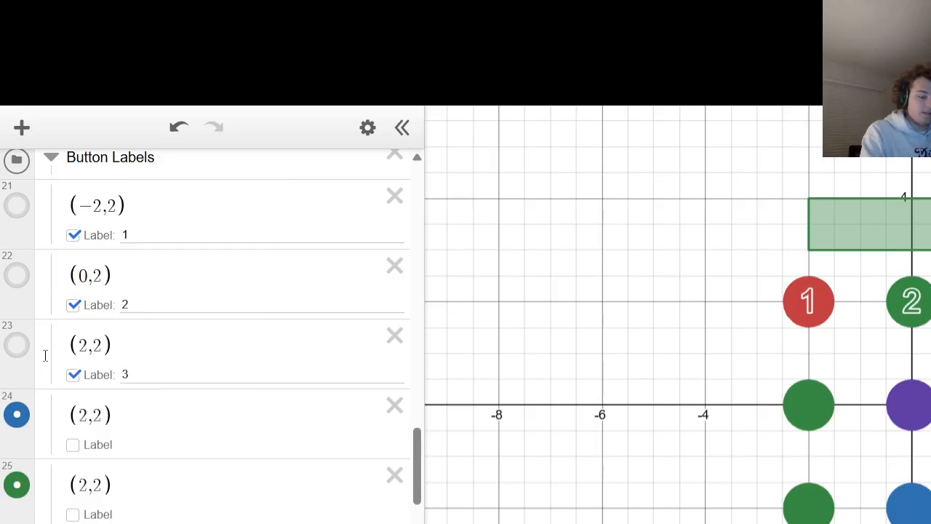
pyautogui.press('Return')
pyautogui.hotkey('ctrl', 'v')
pyautogui.press('Return')
pyautogui.hotkey('ctrl', 'v')
pyautogui.press('Return')
pyautogui.hotkey('ctrl', 'v')
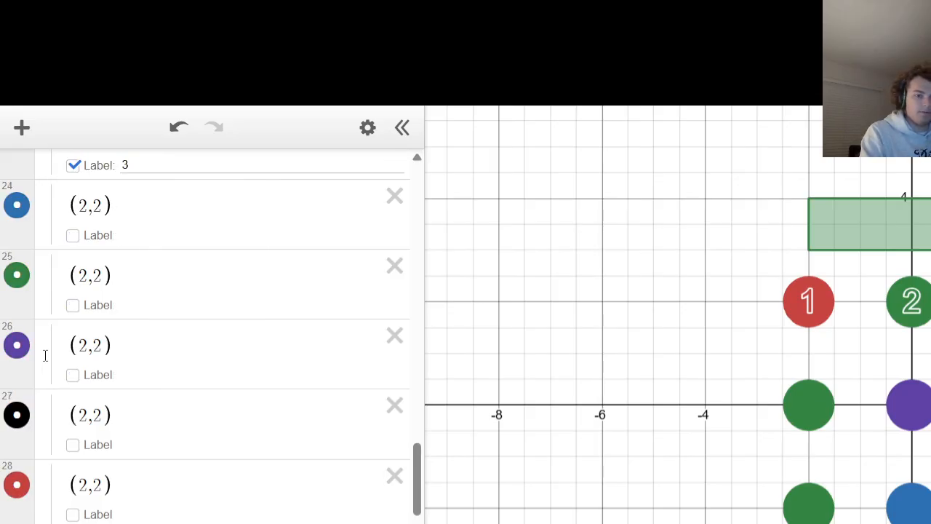
pyautogui.press('Return')
pyautogui.hotkey('ctrl', 'v')
pyautogui.press('Return')
pyautogui.hotkey('ctrl', 'v')
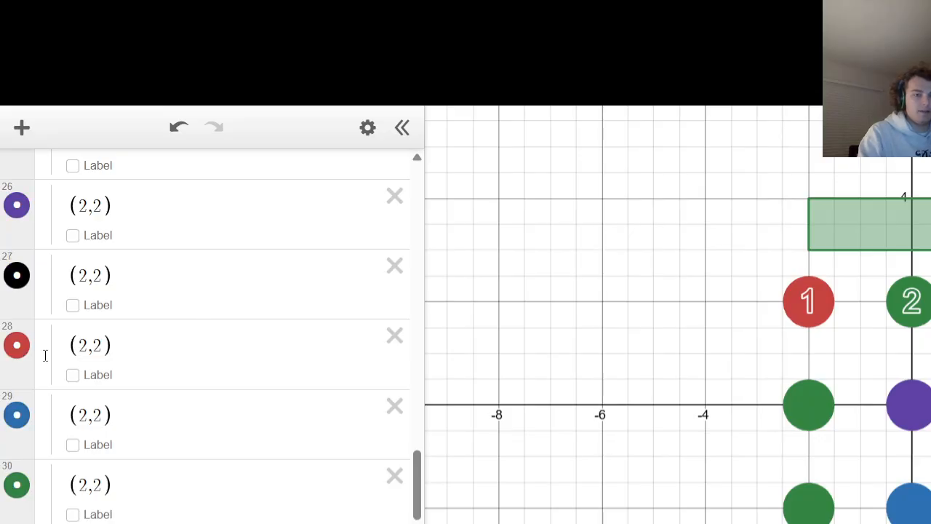
# Change the first pasted point, in expression 24, to (−2,0).
pyautogui.press('Up')
pyautogui.press('Up')
pyautogui.press('Up')
pyautogui.press('Up')
pyautogui.press('Up')
pyautogui.press('Up')
pyautogui.press('Up')
pyautogui.press('Up')
pyautogui.press('Up')
pyautogui.press('Up')
pyautogui.press('Down')
pyautogui.press('Down')
pyautogui.press('Down')
pyautogui.press('Down')
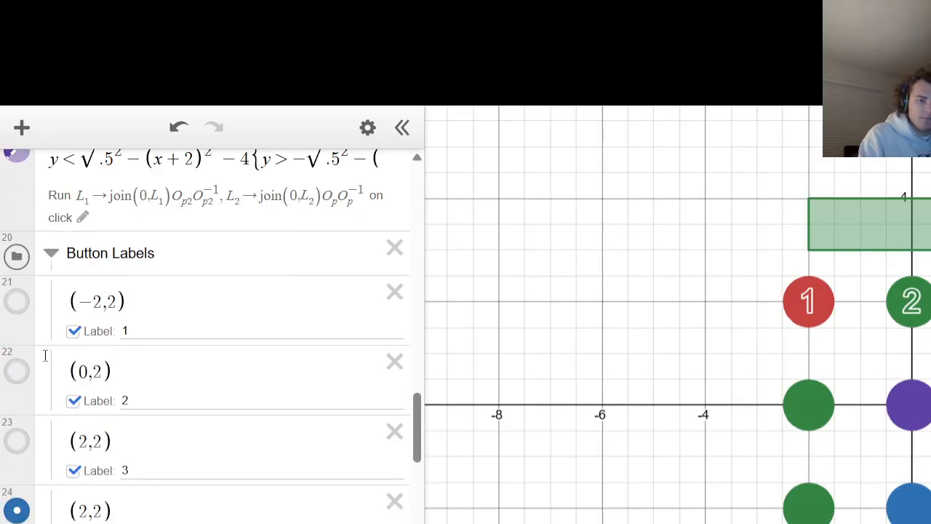
pyautogui.press('Left')
pyautogui.press('Left')
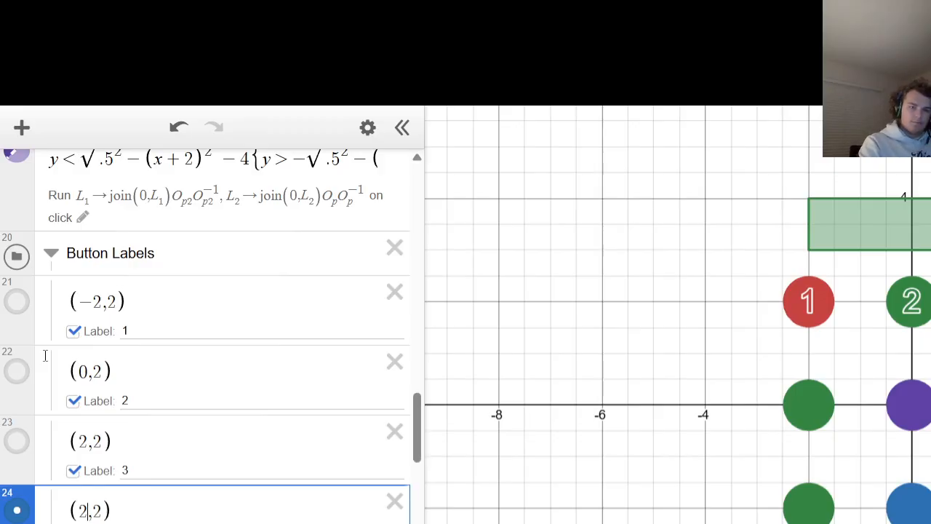
pyautogui.press('BackSpace')
pyautogui.write('-2')
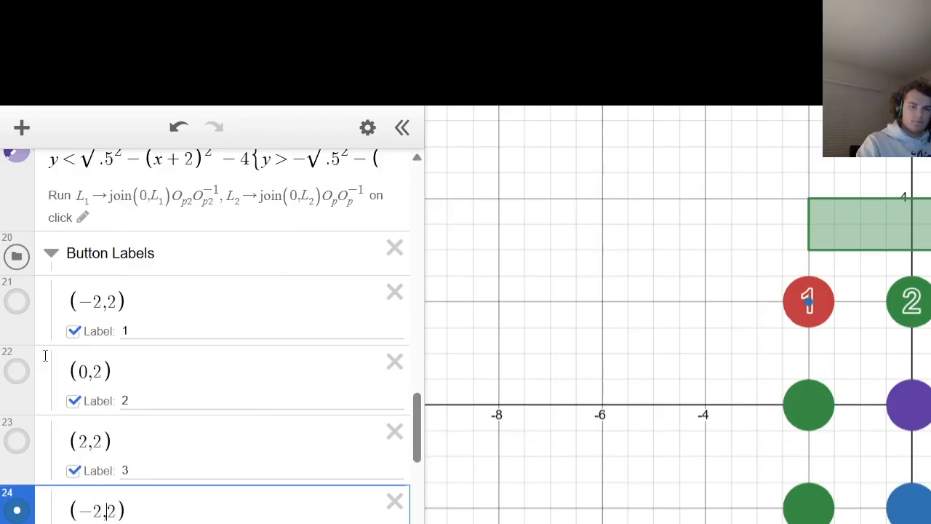
pyautogui.press('BackSpace')
pyautogui.write('0')
pyautogui.press('Escape')
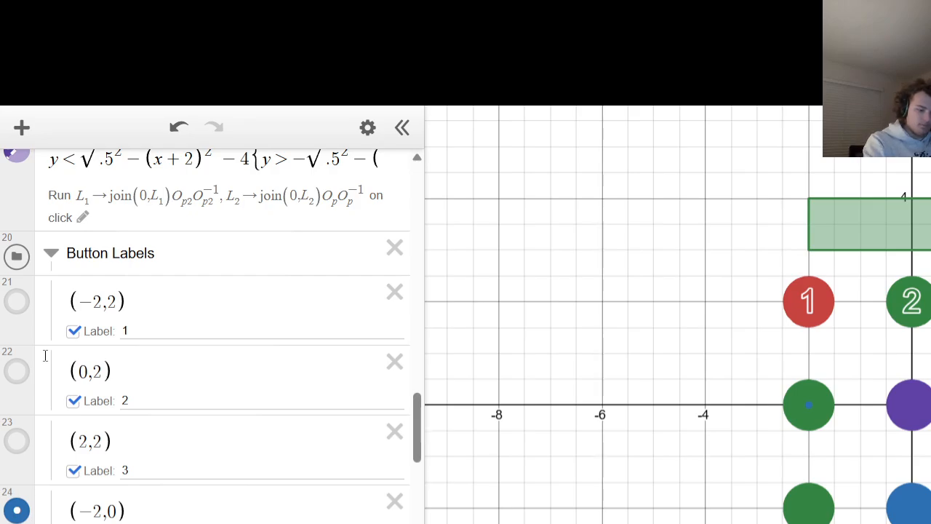
# Change the pasted points in expressions 25 to 30 to (0,0), (2,0), (−2,−2), (0,−2), (2,−2) and (−2,−4), and delete the leftover (2,2) copies.
pyautogui.scroll(-1, 45, 355)
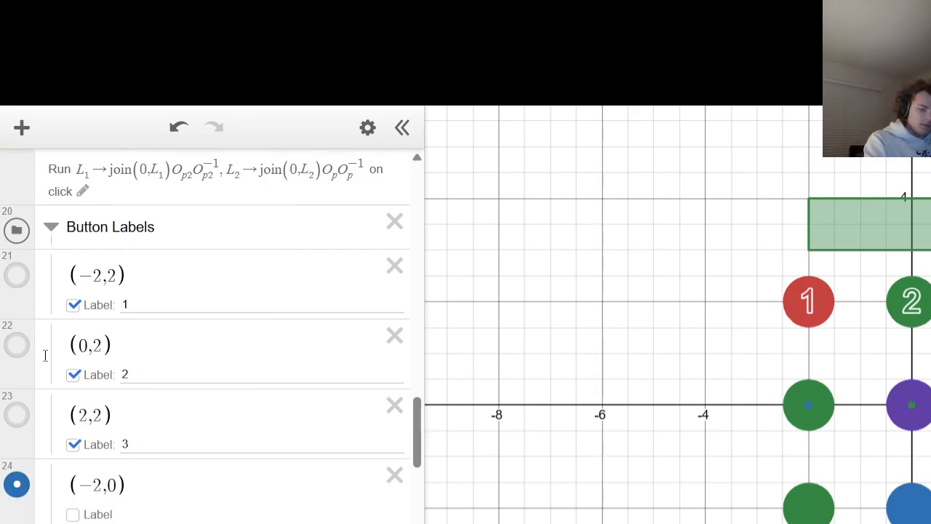
pyautogui.scroll(-2, 45, 355)
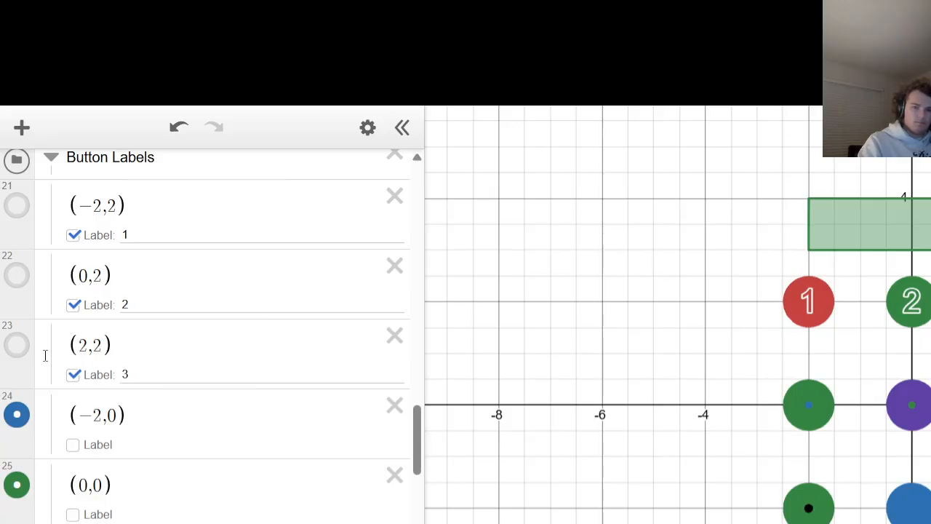
pyautogui.scroll(-1, 45, 355)
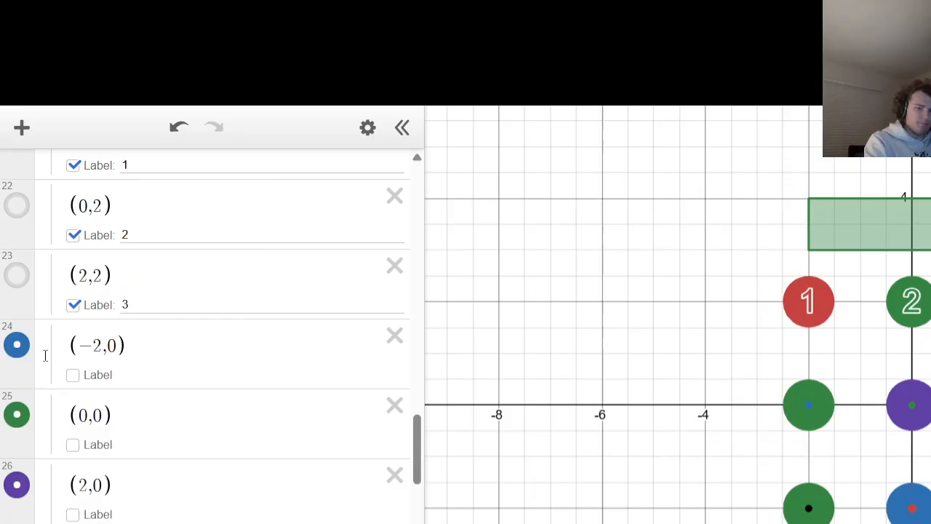
pyautogui.scroll(-1, 45, 355)
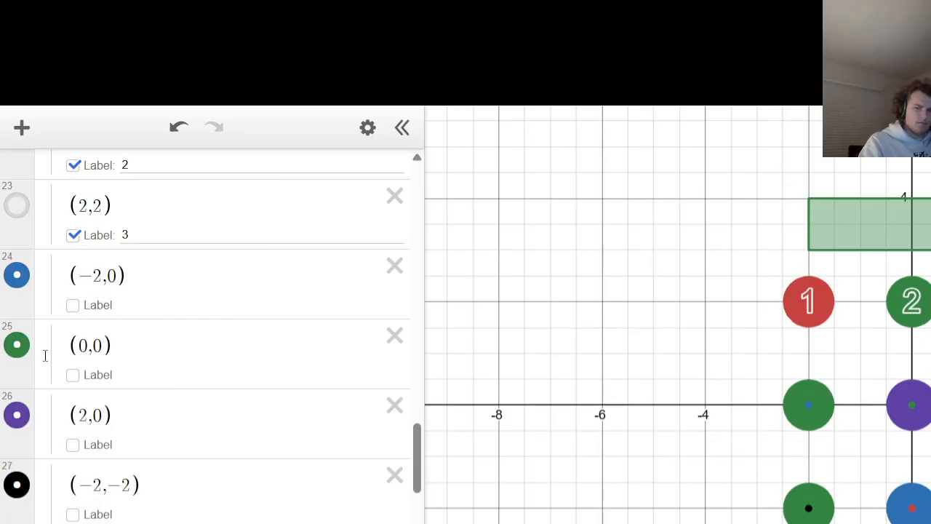
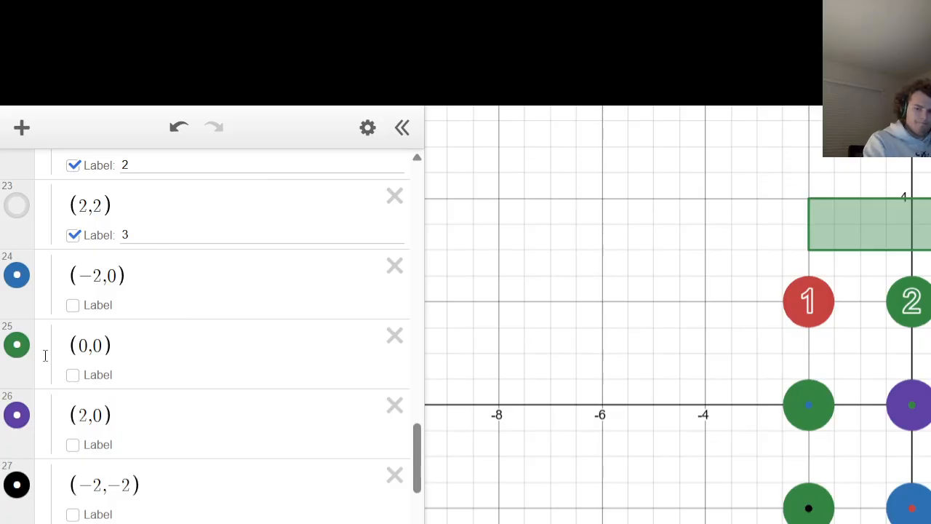
pyautogui.scroll(-3, 45, 355)
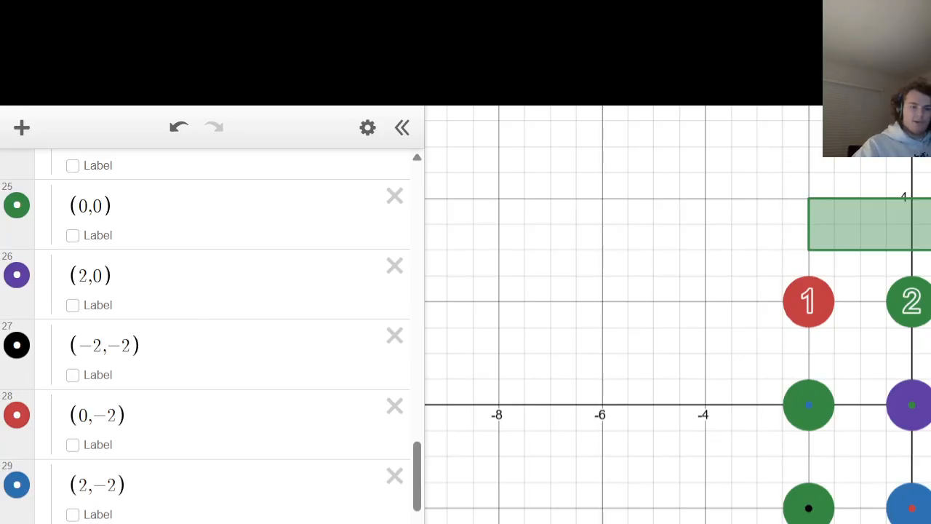
pyautogui.scroll(-1, 36, 409)
pyautogui.scroll(-3, 37, 409)
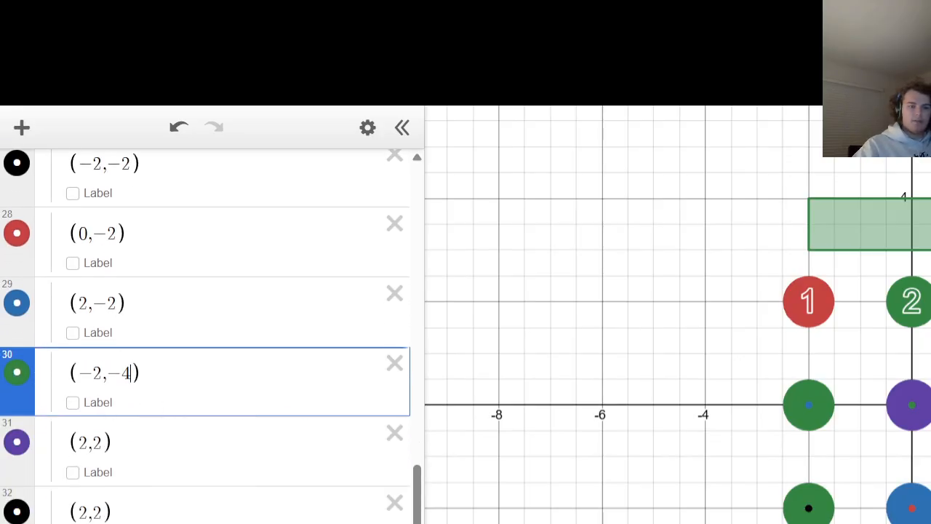
pyautogui.click(379, 442)
# Turn on labels for the points (−2,0), (0,0), (2,0), (−2,−2), (0,−2) and (2,−2), in expressions 24 to 29.
pyautogui.scroll(5, 120, 378)
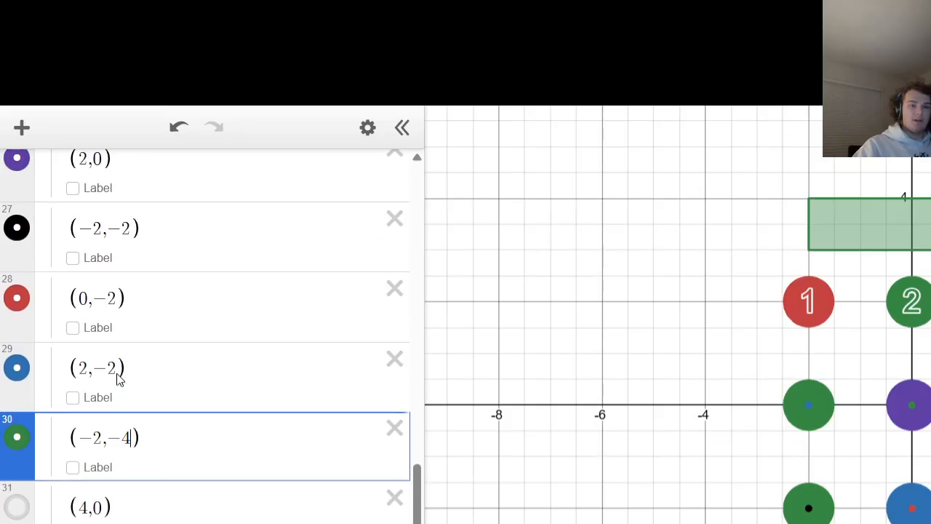
pyautogui.scroll(-3, 116, 375)
pyautogui.scroll(2, 87, 277)
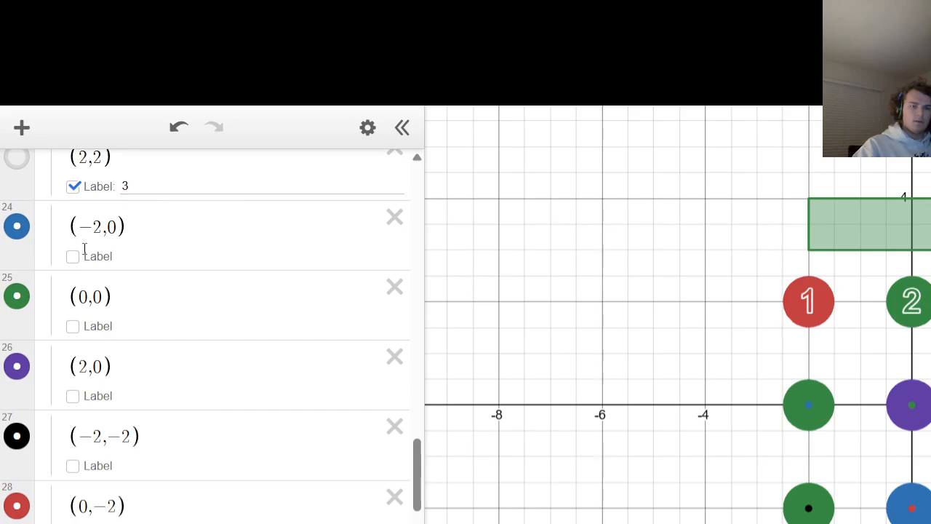
pyautogui.click(72, 256)
pyautogui.click(73, 326)
pyautogui.click(72, 396)
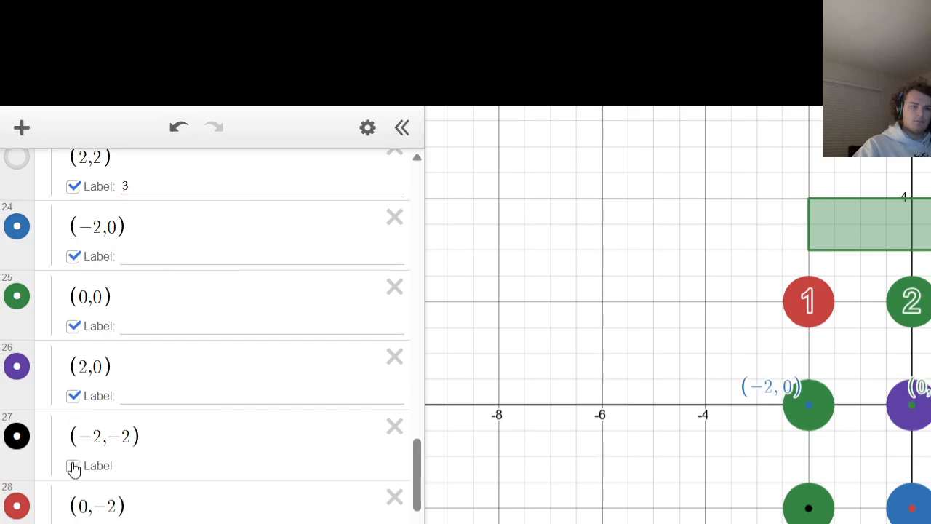
pyautogui.click(72, 465)
pyautogui.scroll(-3, 73, 509)
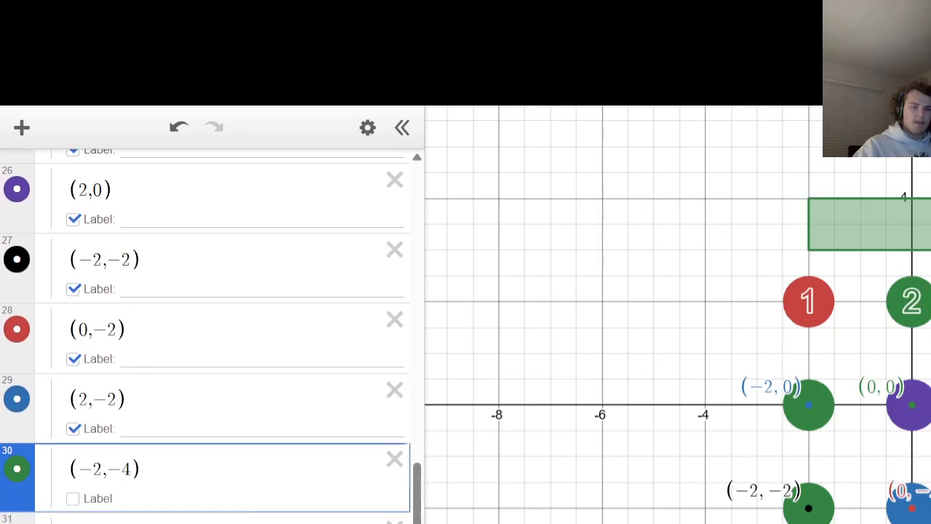
# Label the middle-row points (−2,0), (0,0) and (2,0) as 4, 5 and 6.
pyautogui.scroll(4, 72, 491)
pyautogui.scroll(4, 72, 485)
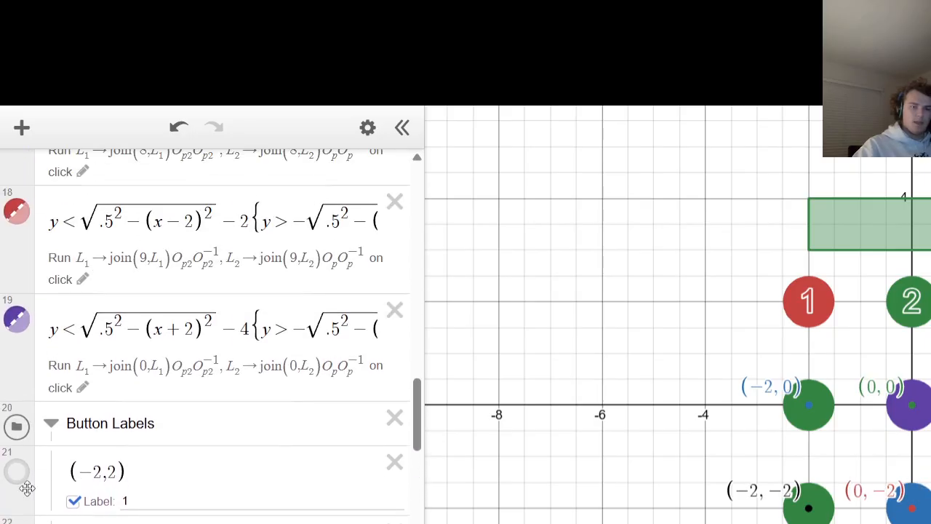
pyautogui.scroll(-1, 36, 407)
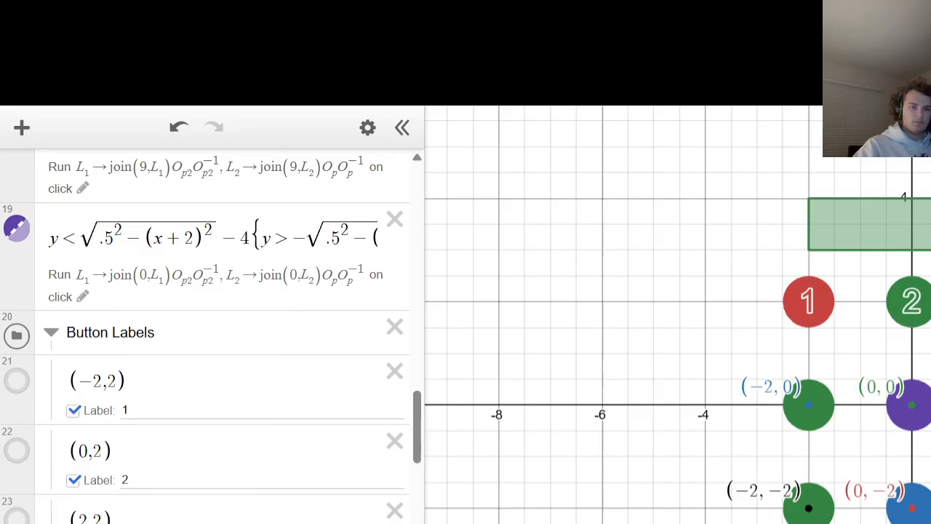
pyautogui.scroll(-4, 152, 306)
pyautogui.click(152, 254)
pyautogui.write('4')
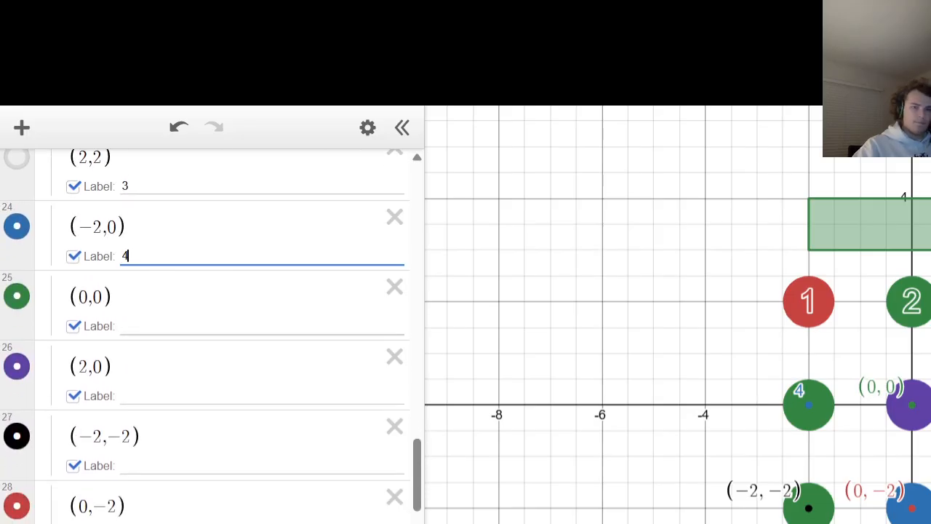
pyautogui.click(152, 326)
pyautogui.write('5')
pyautogui.click(157, 396)
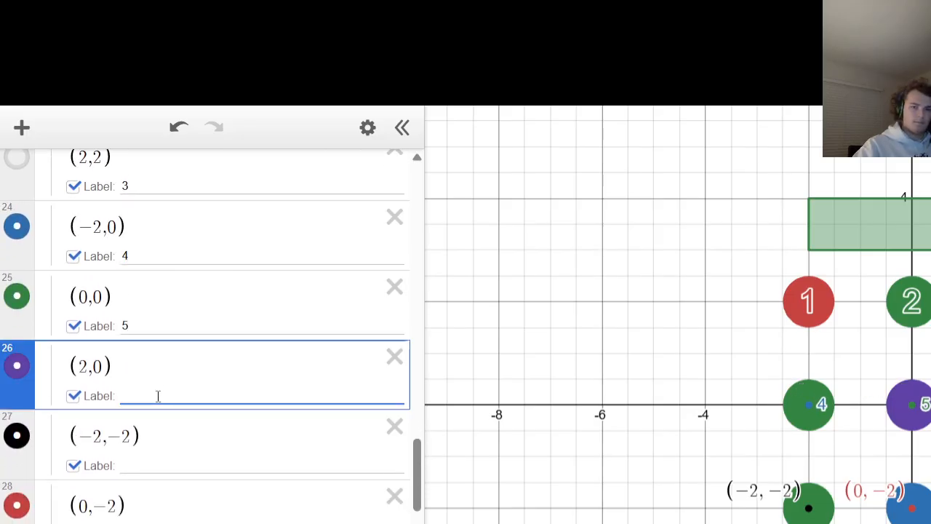
pyautogui.write('6')
# Label the points (−2,−2), (0,−2) and (2,−2) as 7, 8 and 9.
pyautogui.click(157, 464)
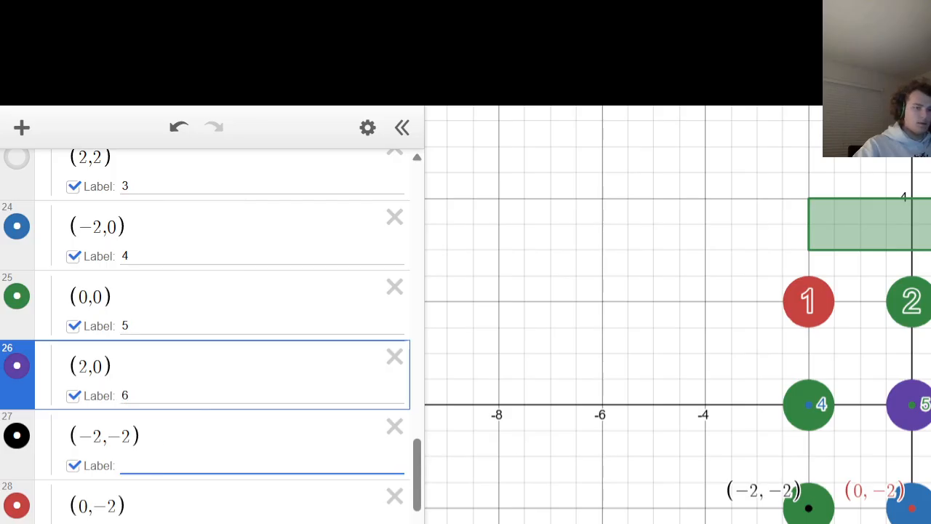
pyautogui.write('7')
pyautogui.click(166, 520)
pyautogui.write('8')
pyautogui.press('BackSpace')
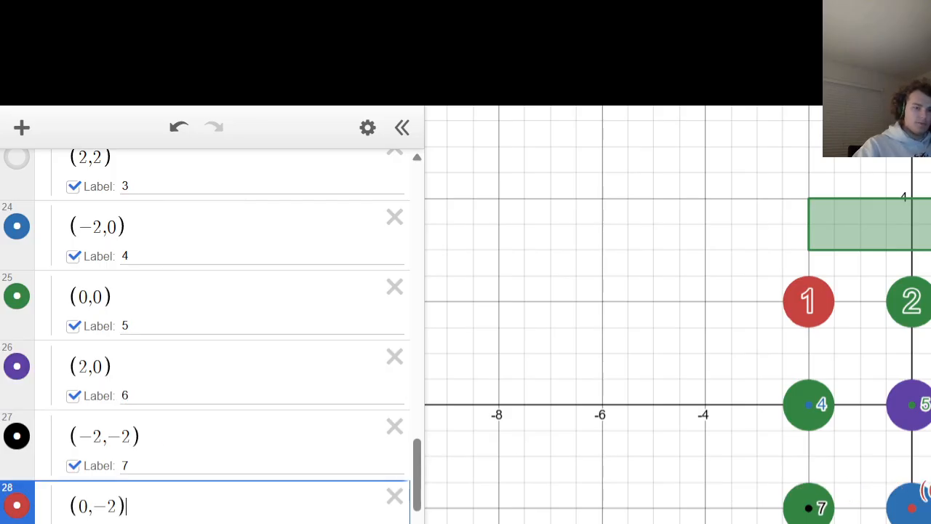
pyautogui.write('8')
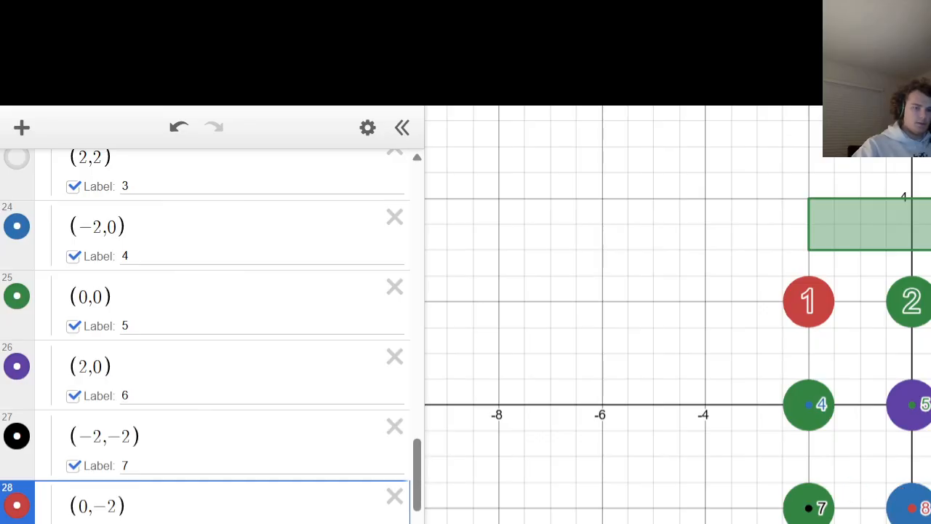
pyautogui.scroll(-1, 218, 335)
pyautogui.click(618, 350)
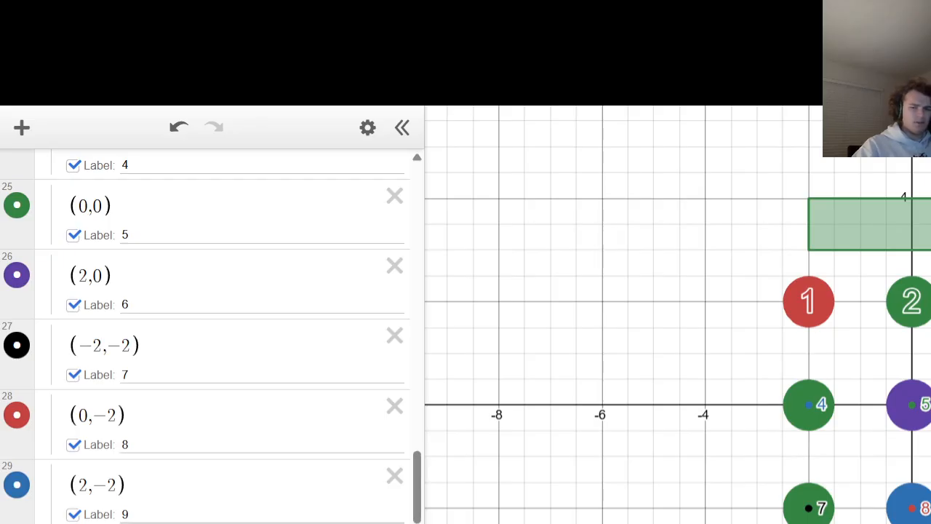
# Change the colour of the label point (−2,0), in expression 24, to red.
pyautogui.scroll(3, 22, 495)
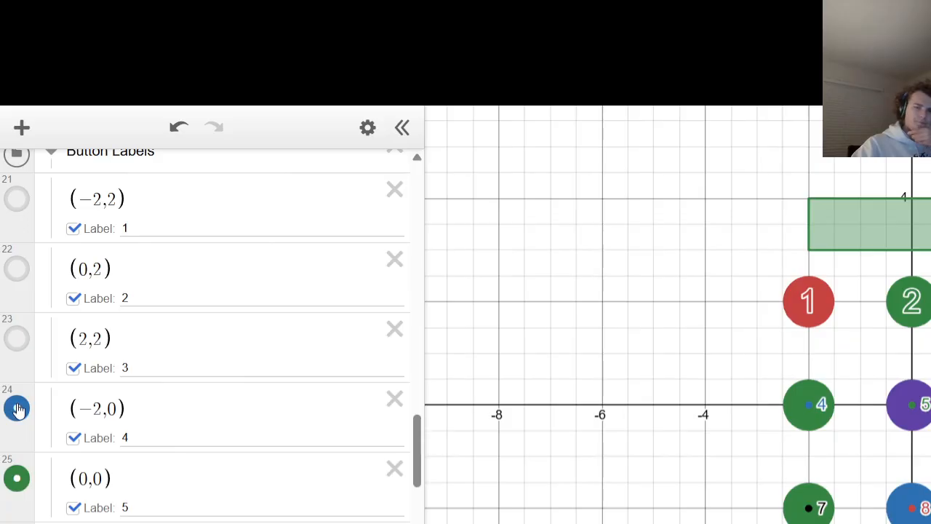
pyautogui.click(9, 406)
pyautogui.click(57, 437)
pyautogui.click(17, 477)
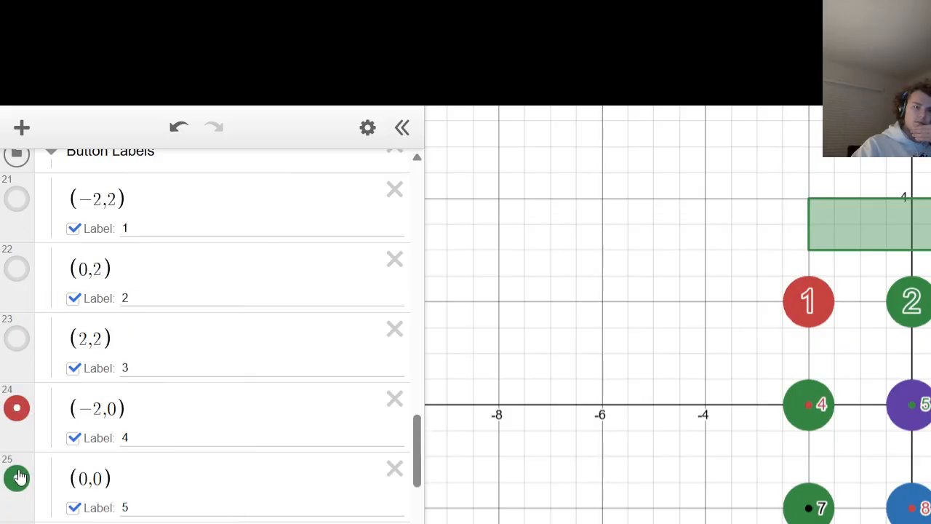
pyautogui.click(17, 477)
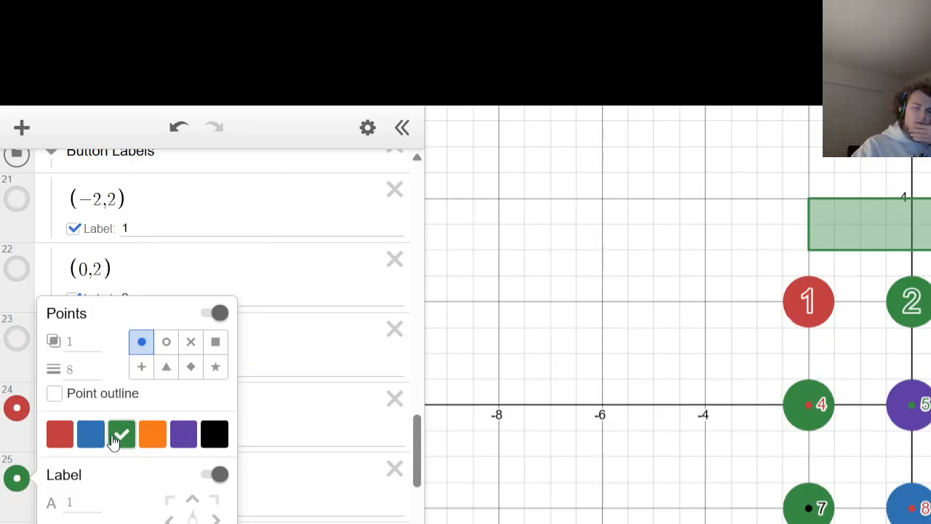
pyautogui.click(265, 305)
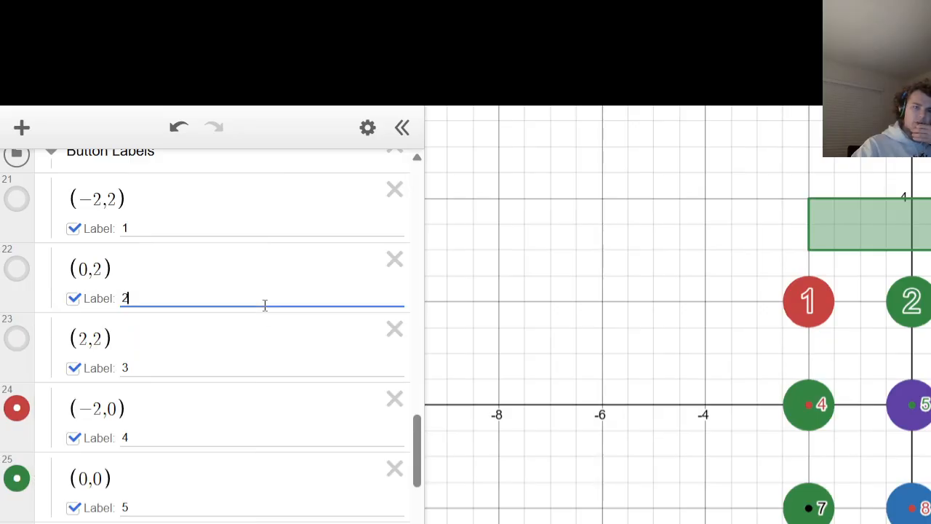
# Recolour the digit-4 circle in expression 13 red and the digit-5 circle in expression 14 green.
pyautogui.scroll(15, 265, 304)
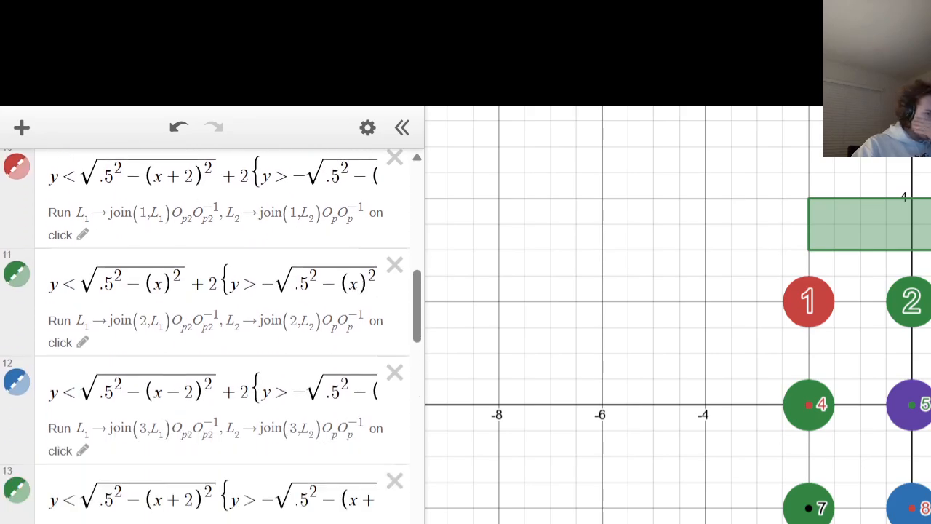
pyautogui.click(17, 490)
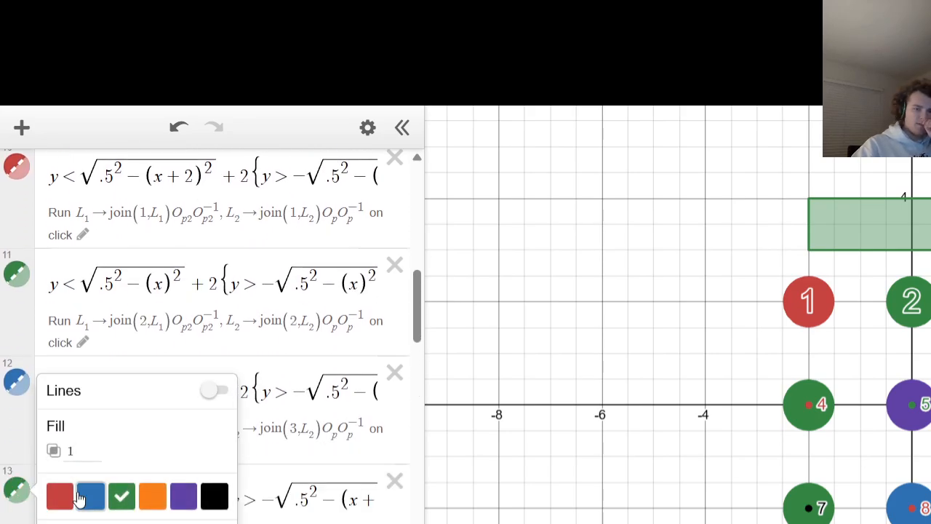
pyautogui.click(61, 496)
pyautogui.scroll(-5, 54, 298)
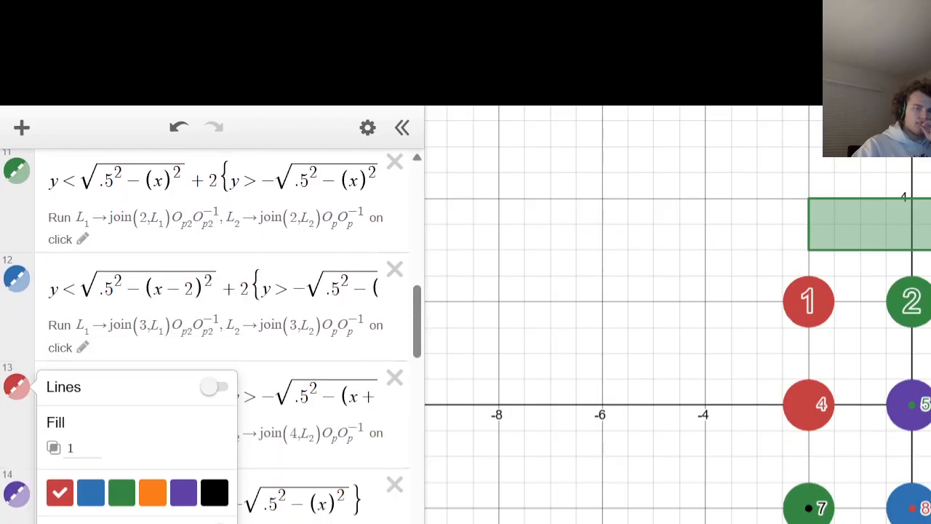
pyautogui.click(17, 422)
pyautogui.click(17, 423)
pyautogui.click(121, 496)
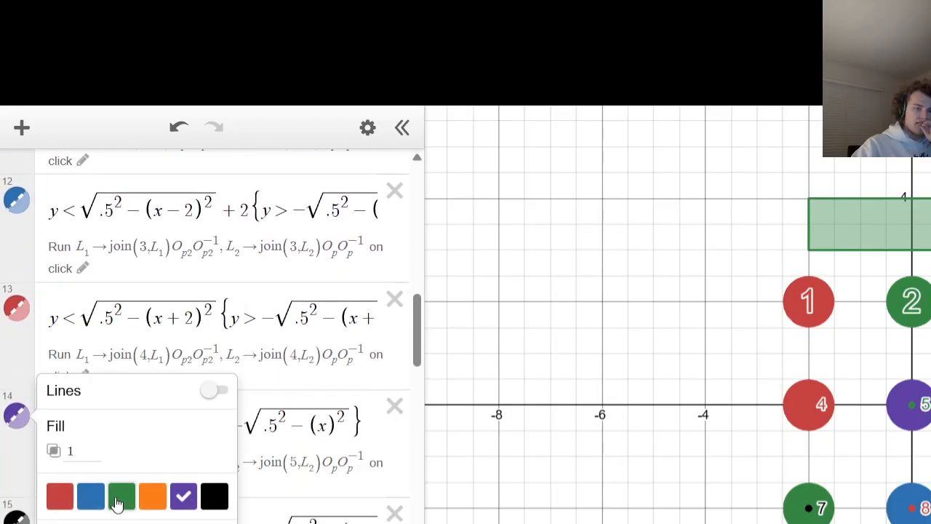
# Change the fill colour of the digit-6 circle, in expression 15, to blue.
pyautogui.click(22, 516)
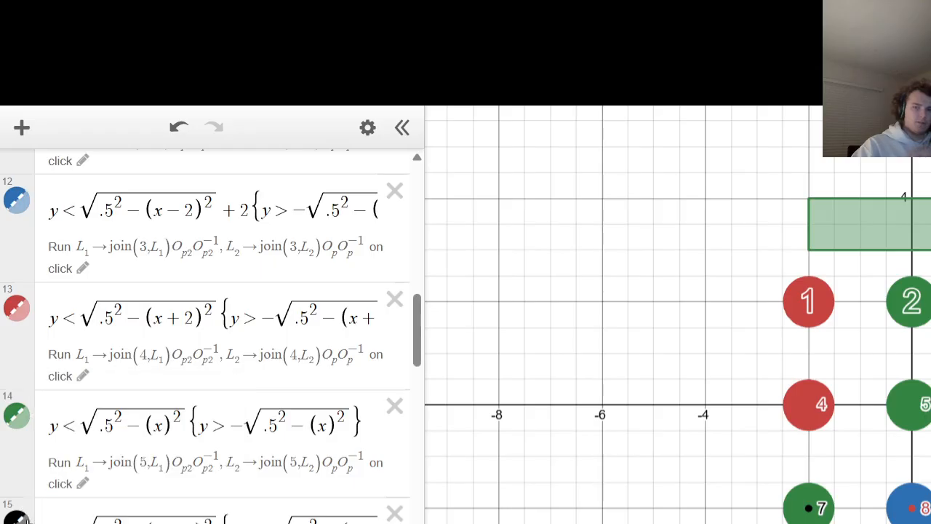
pyautogui.click(22, 516)
pyautogui.click(90, 496)
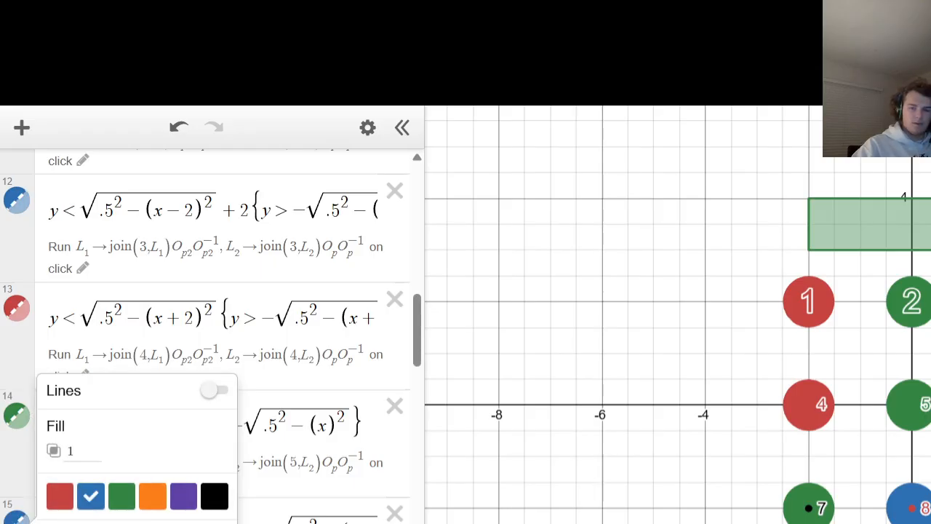
pyautogui.click(611, 309)
# Recolour the digit-6 circle in expression 15 and the digit-7 circle in expression 16 red.
pyautogui.scroll(-3, 29, 349)
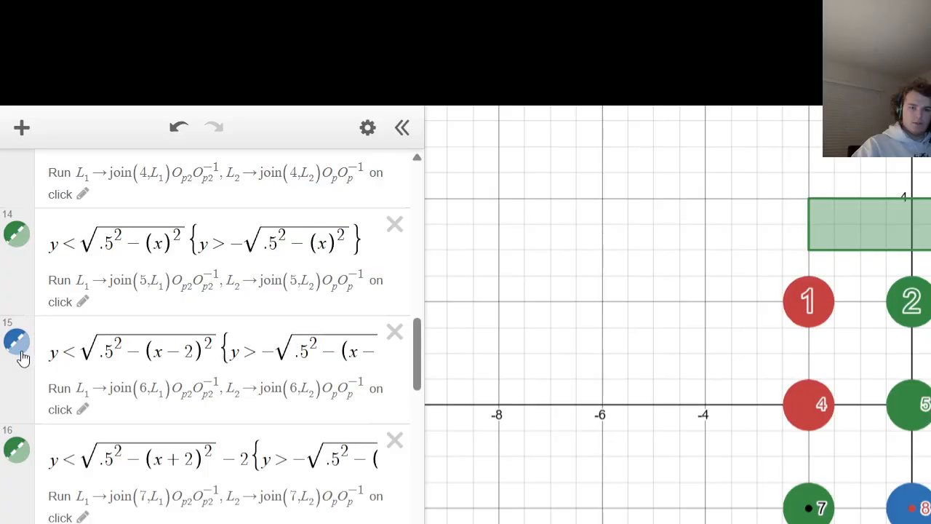
pyautogui.click(23, 350)
pyautogui.click(60, 450)
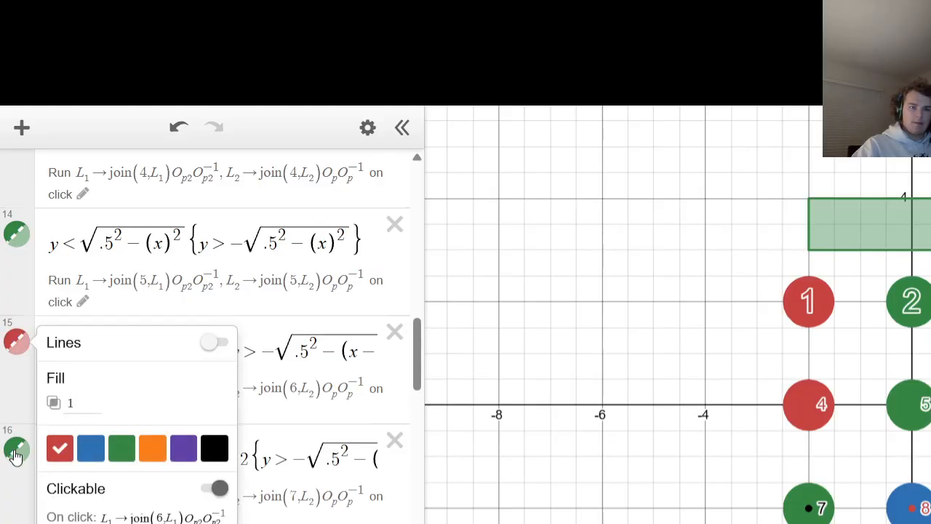
pyautogui.click(18, 454)
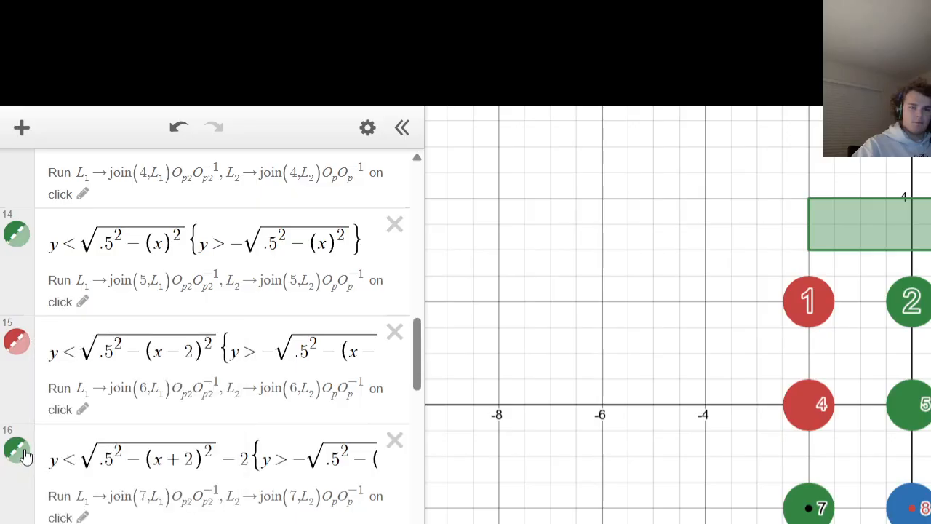
pyautogui.click(18, 455)
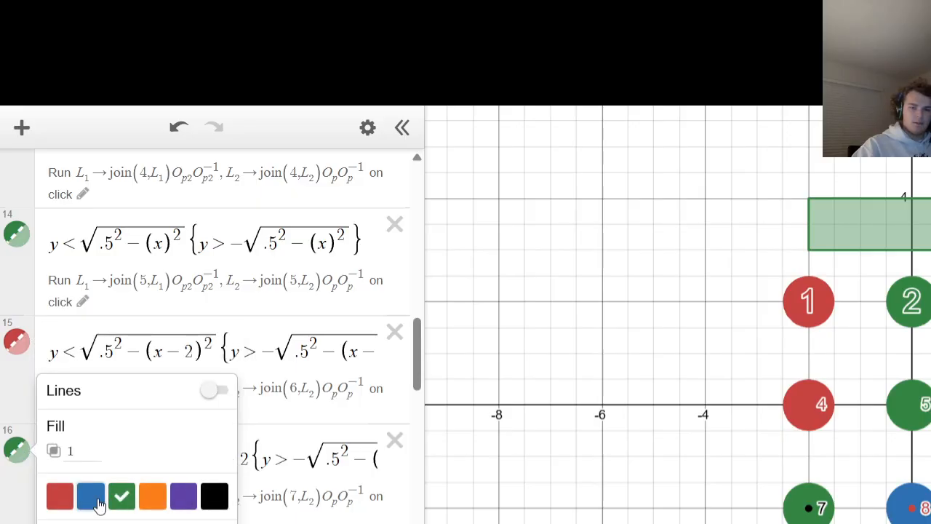
pyautogui.click(60, 498)
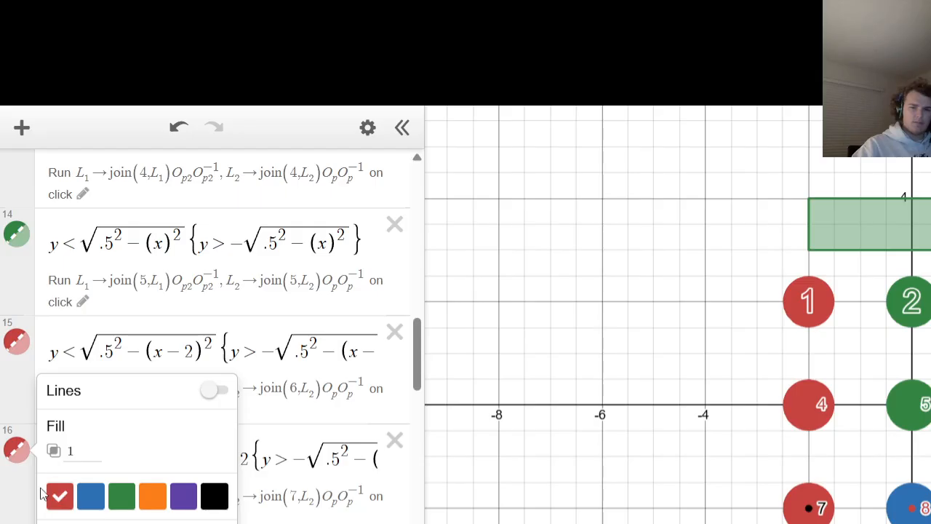
# Recolour the digit-8 circle in expression 17 green and the digit-9 circle in expression 18 blue.
pyautogui.scroll(-2, 24, 477)
pyautogui.scroll(-2, 24, 476)
pyautogui.click(18, 378)
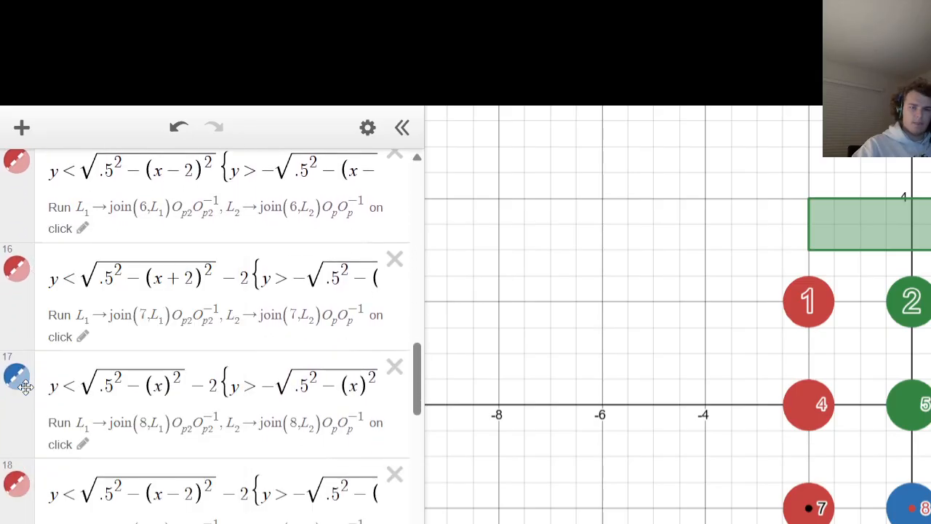
pyautogui.click(27, 391)
pyautogui.click(121, 482)
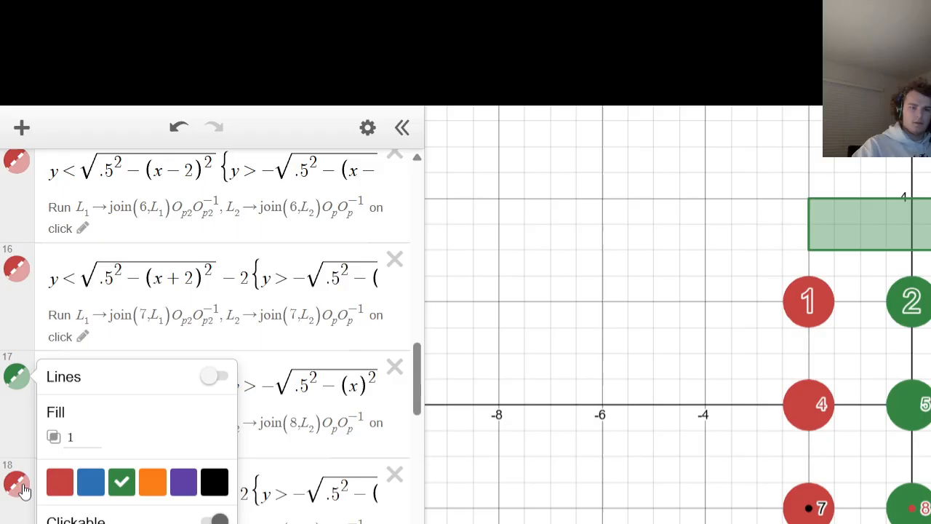
pyautogui.click(20, 492)
pyautogui.click(19, 492)
pyautogui.click(88, 497)
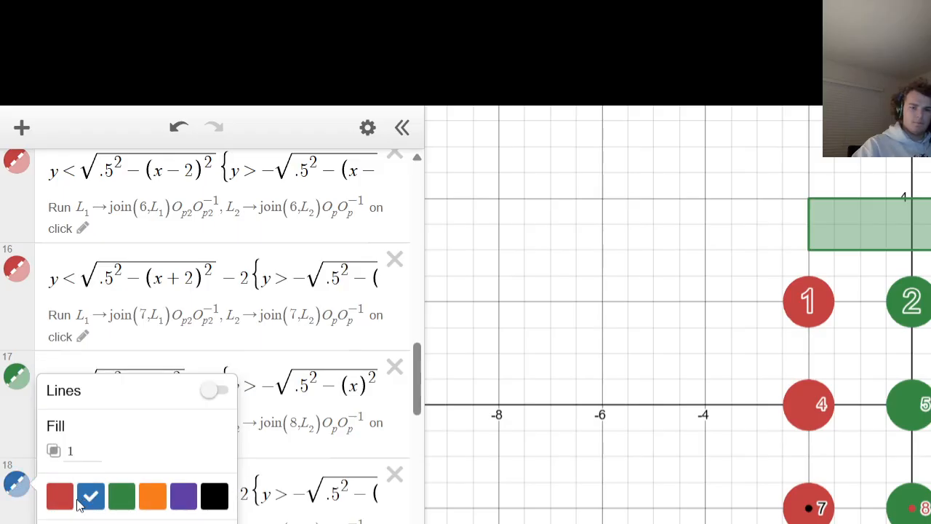
# Change the fill colour of the digit-6 circle, in expression 15, back to blue.
pyautogui.scroll(5, 19, 369)
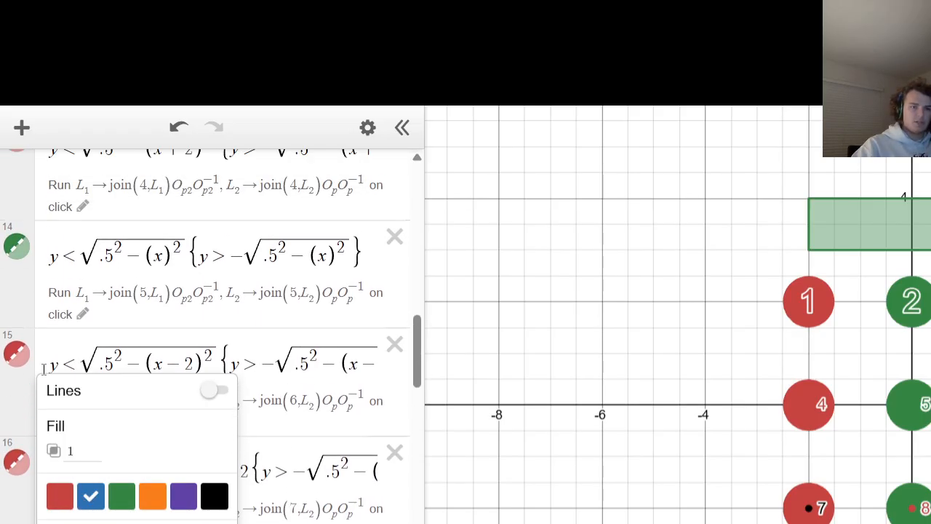
pyautogui.scroll(-5, 20, 370)
pyautogui.scroll(6, 27, 412)
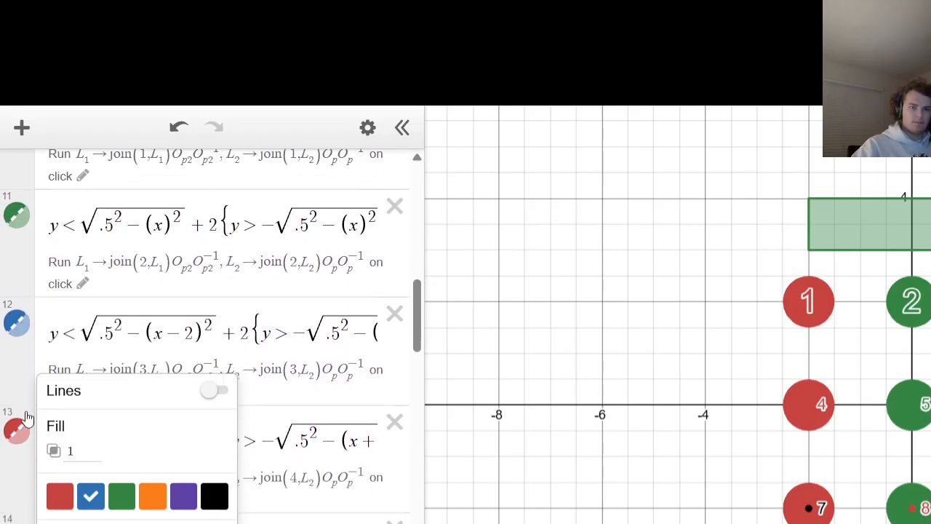
pyautogui.scroll(-4, 28, 419)
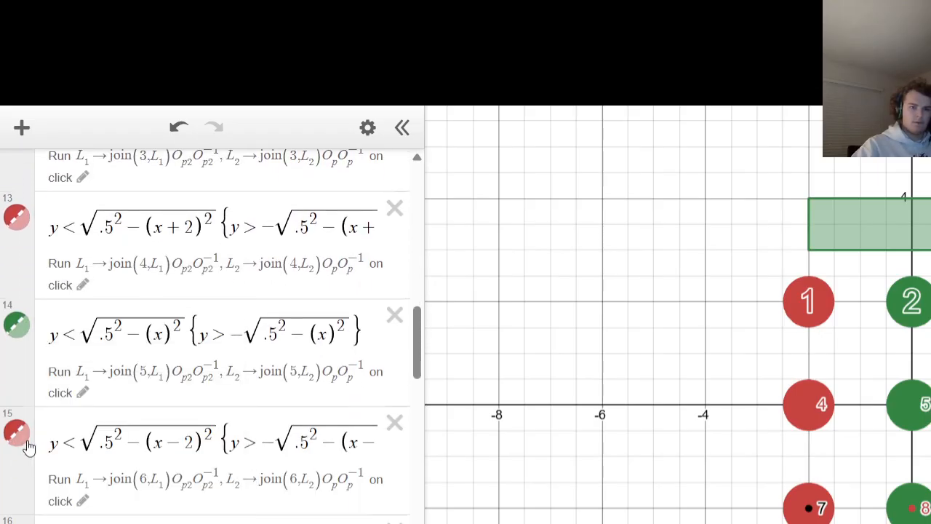
pyautogui.click(27, 440)
pyautogui.click(91, 496)
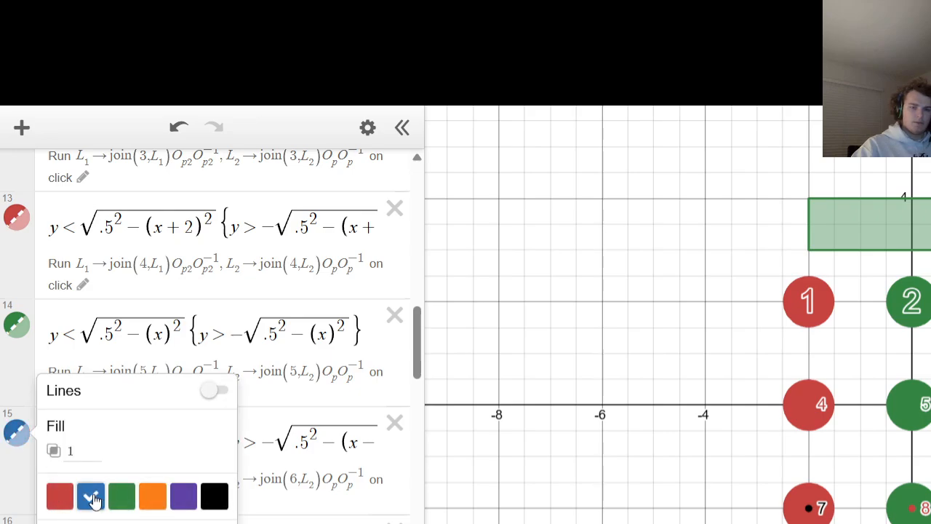
pyautogui.click(532, 370)
# Set the label text size to 2 for the points (−2,0) and (0,0), in expressions 24 and 25.
pyautogui.scroll(-12, 240, 424)
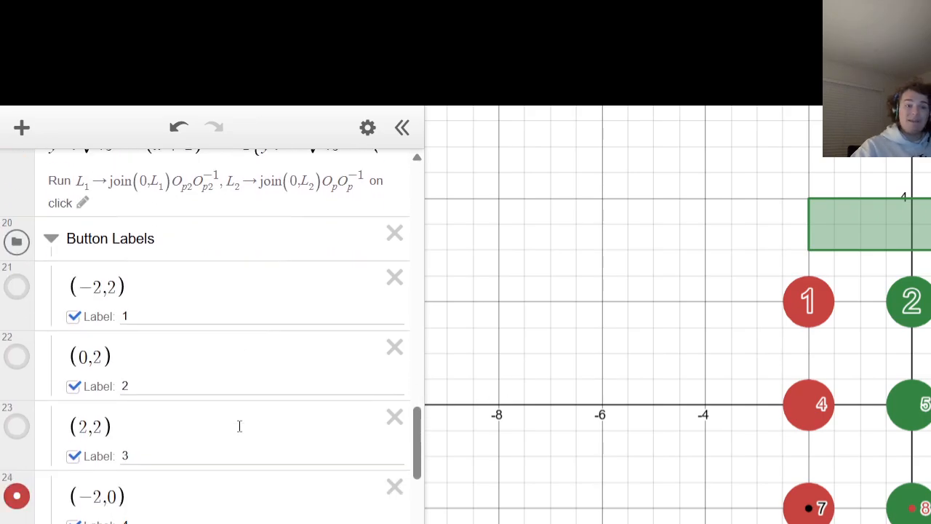
pyautogui.scroll(-1, 233, 415)
pyautogui.scroll(3, 150, 368)
pyautogui.scroll(-2, 150, 369)
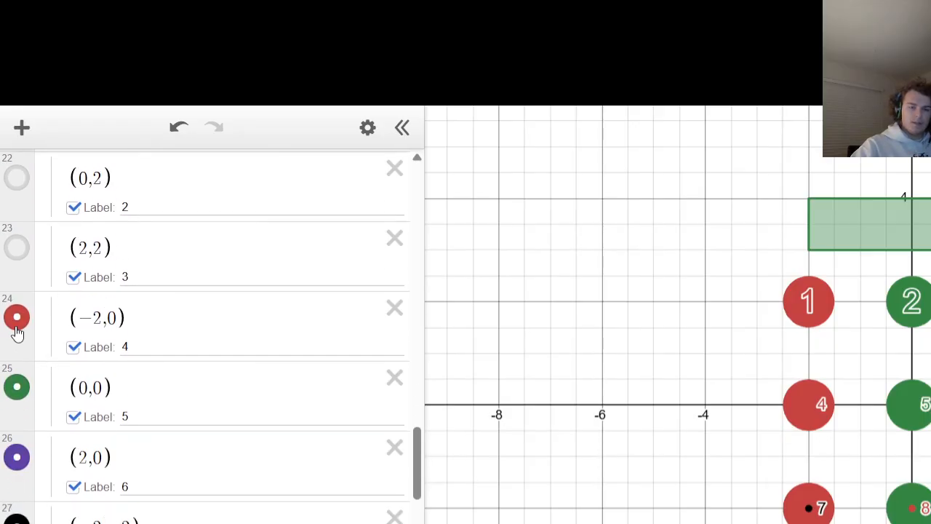
pyautogui.click(17, 386)
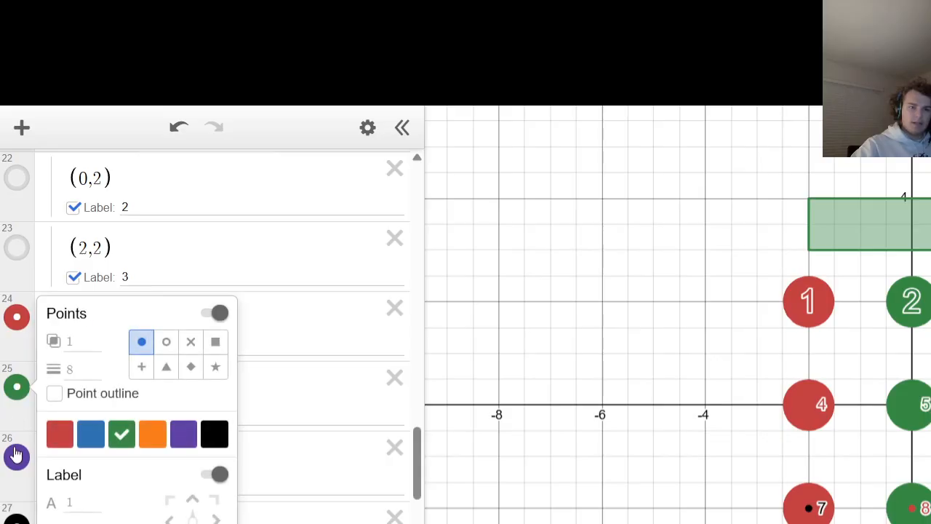
pyautogui.click(17, 317)
pyautogui.click(16, 320)
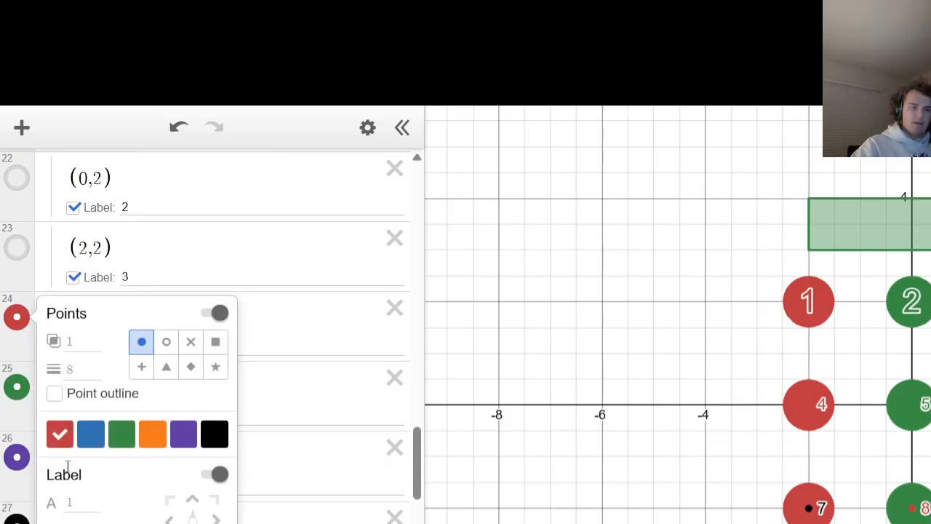
pyautogui.write('2')
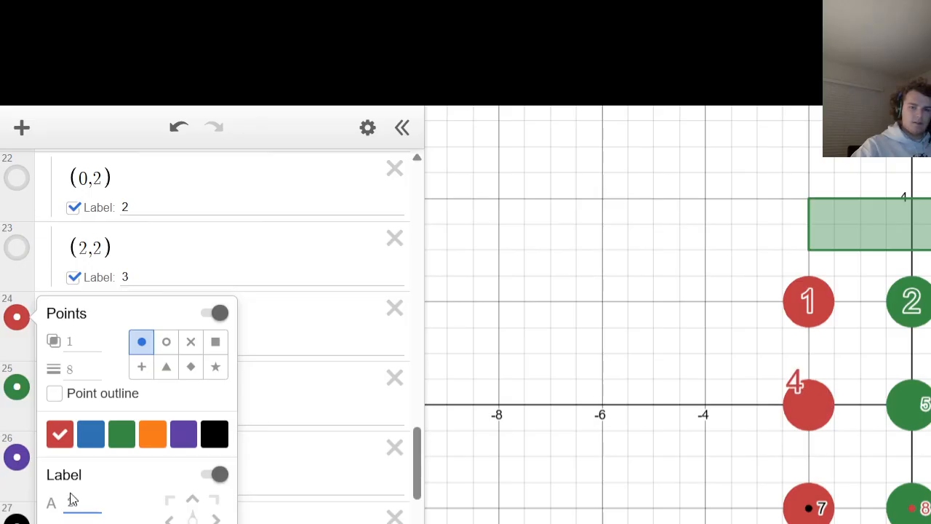
pyautogui.click(17, 387)
pyautogui.click(17, 387)
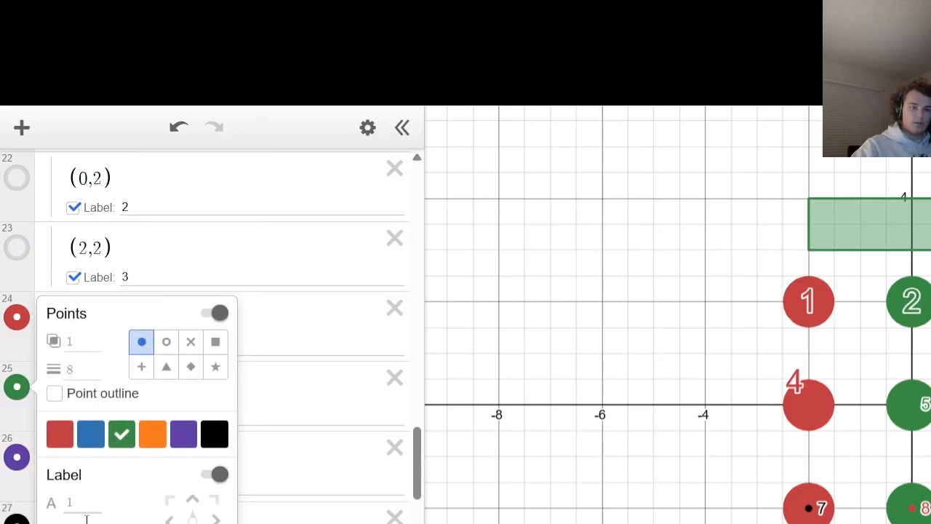
# Recolour the label point (2,0), in expression 26, blue and set its label text size to 2.
pyautogui.click(15, 465)
pyautogui.click(14, 465)
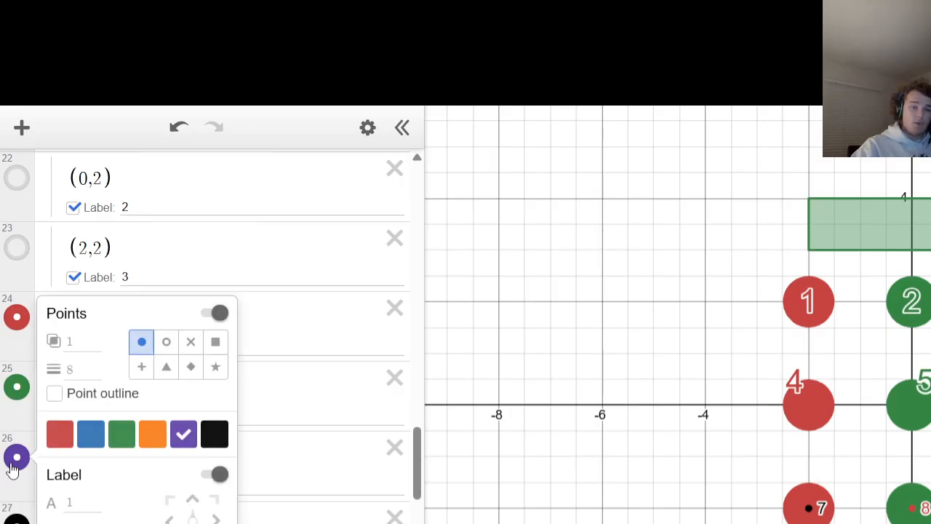
pyautogui.click(90, 434)
pyautogui.click(79, 502)
pyautogui.write('2')
# Set the label text size of the point (−2,−2), in expression 27, to 2 and recolour it blue.
pyautogui.click(16, 521)
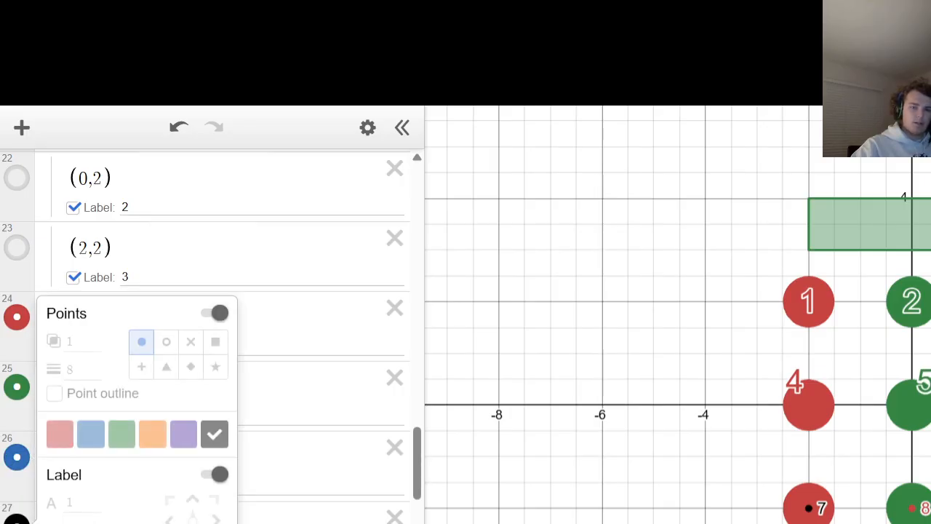
pyautogui.click(79, 502)
pyautogui.write('2')
pyautogui.click(90, 434)
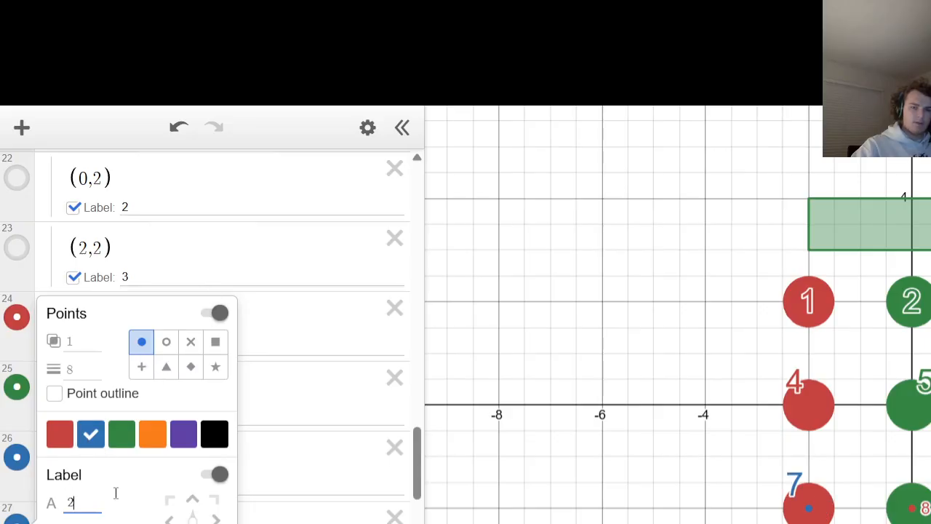
pyautogui.click(558, 364)
# Turn off the point markers of (−2,0), (0,0) and (2,0), in expressions 24 to 26, keeping their labels.
pyautogui.click(16, 316)
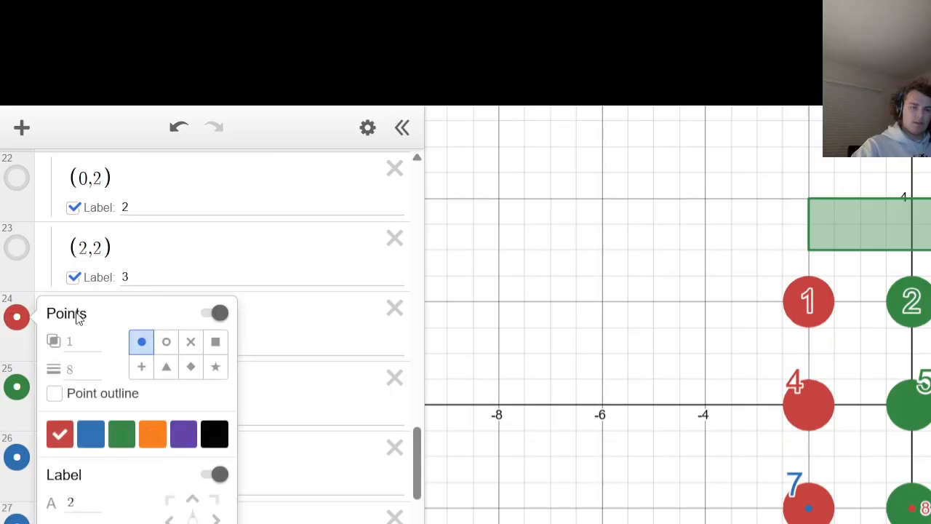
pyautogui.click(217, 313)
pyautogui.click(20, 399)
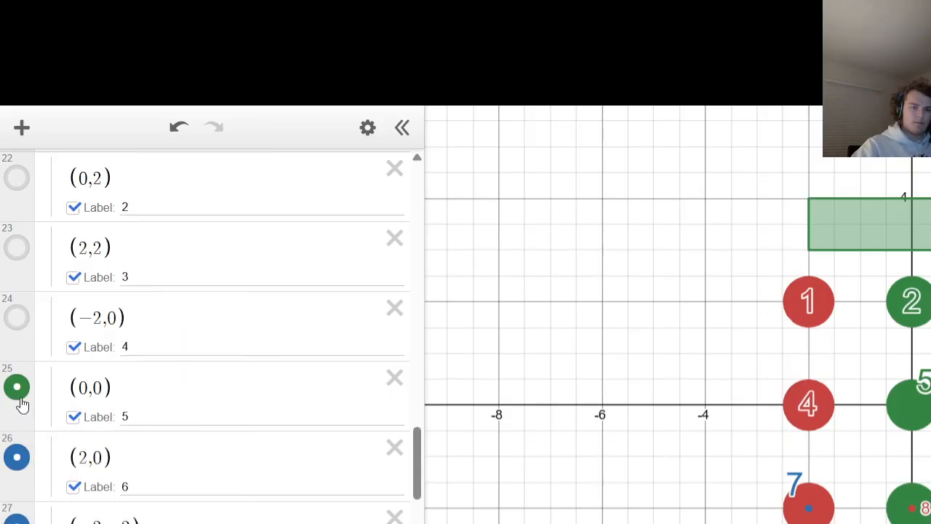
pyautogui.click(21, 399)
pyautogui.click(217, 312)
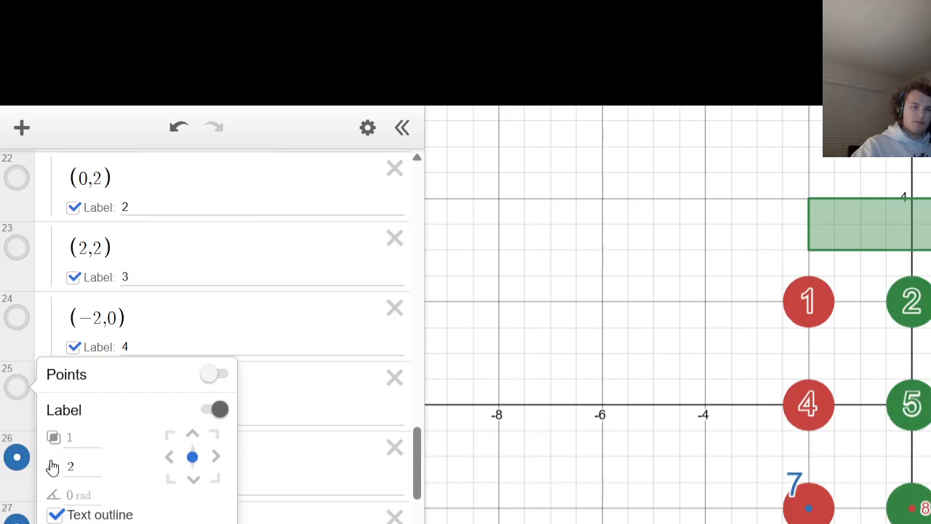
pyautogui.click(17, 460)
pyautogui.click(17, 460)
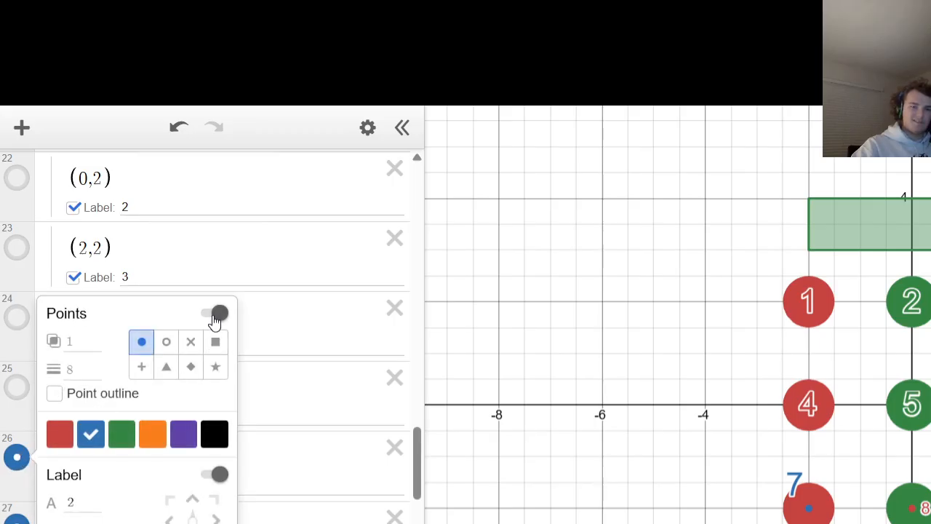
pyautogui.click(216, 313)
# Recolour the label point (−2,−2), in expression 27, red and turn off its point marker.
pyautogui.scroll(-3, 62, 290)
pyautogui.click(17, 347)
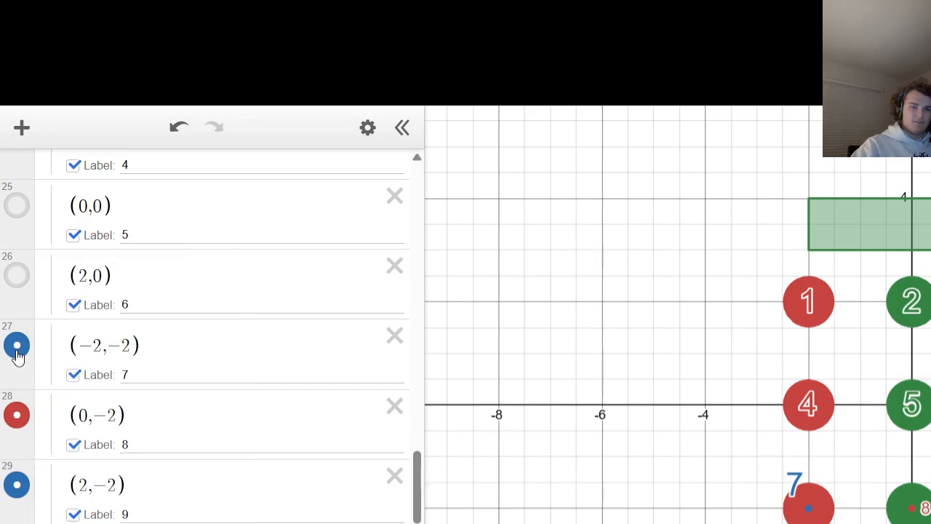
pyautogui.click(18, 346)
pyautogui.click(61, 432)
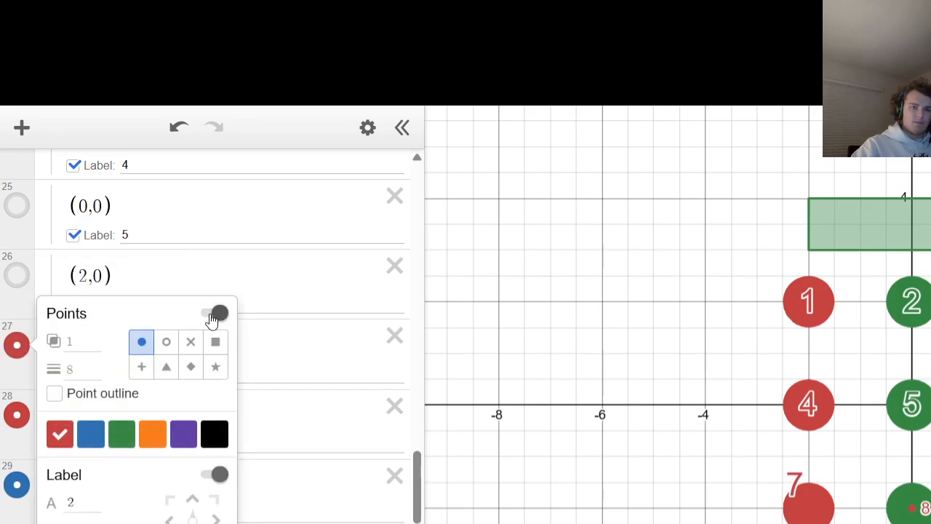
pyautogui.click(216, 314)
# Format the label point (0,−2), in expression 28, with green colour, label text size 2 and its point marker off.
pyautogui.click(18, 417)
pyautogui.click(18, 417)
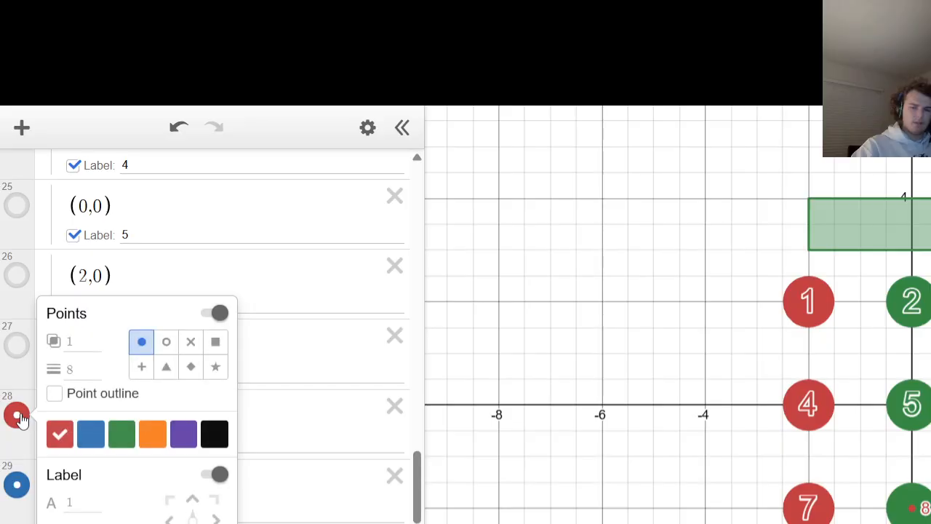
pyautogui.click(121, 434)
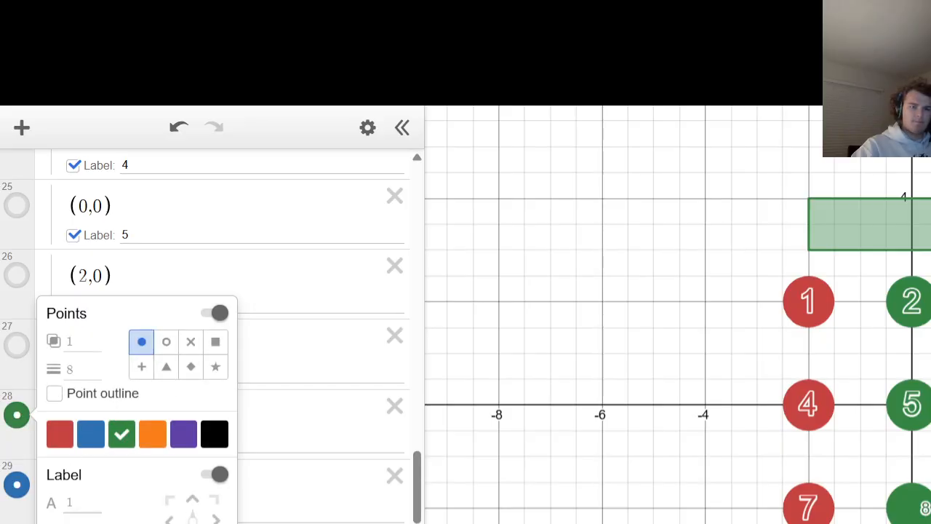
pyautogui.write('2')
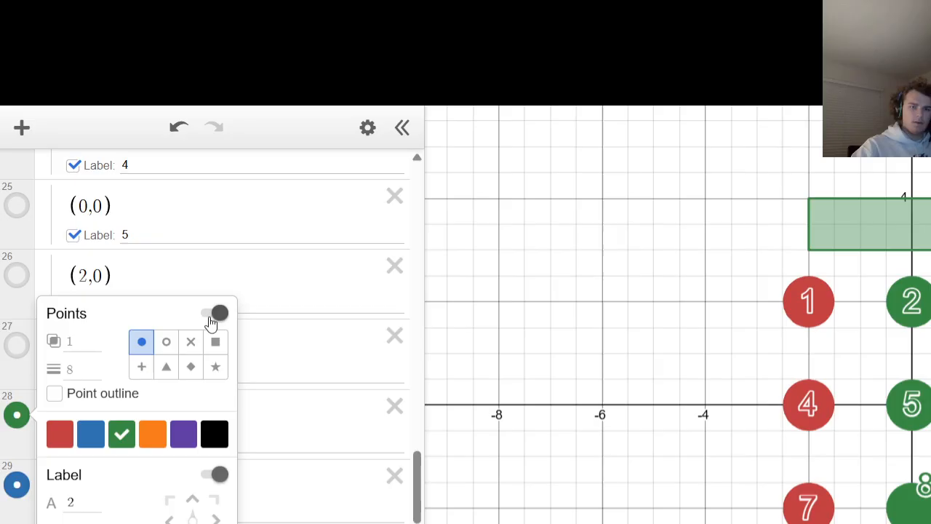
pyautogui.click(216, 314)
# Set the label text size of (2,−2), in expression 29, to 2 and turn off its point marker.
pyautogui.scroll(-3, 78, 291)
pyautogui.click(18, 303)
pyautogui.click(17, 302)
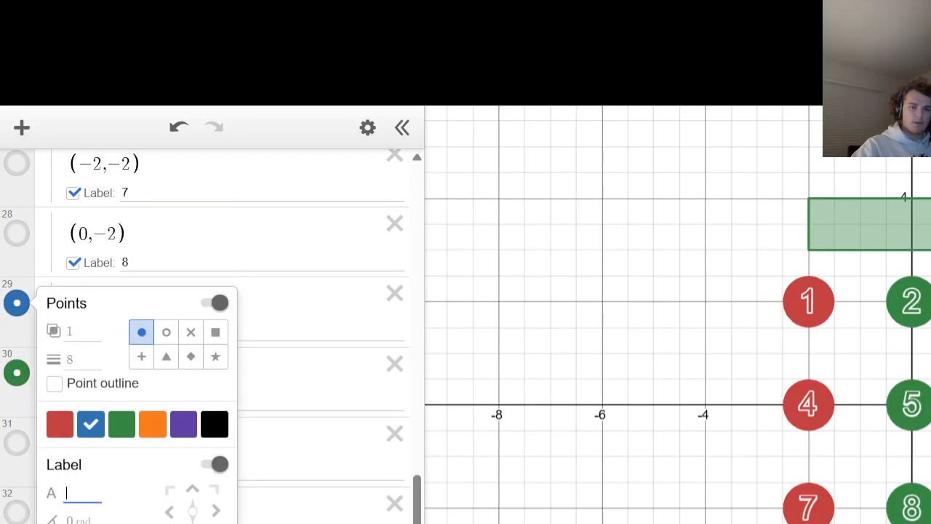
pyautogui.write('2')
pyautogui.click(215, 305)
# Set the label text size of (−2,−4), in expression 30, to 2 and turn off its point marker.
pyautogui.click(17, 374)
pyautogui.click(17, 375)
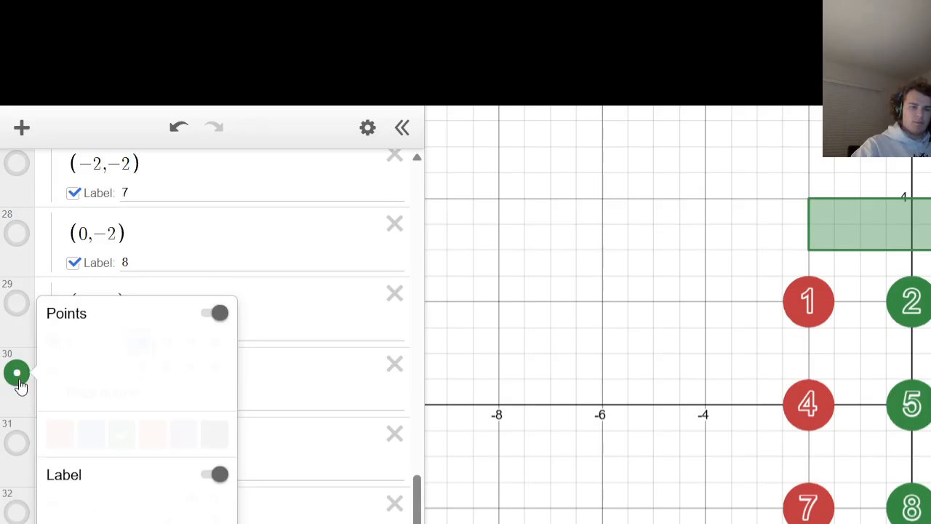
pyautogui.click(80, 502)
pyautogui.write('2')
pyautogui.click(216, 312)
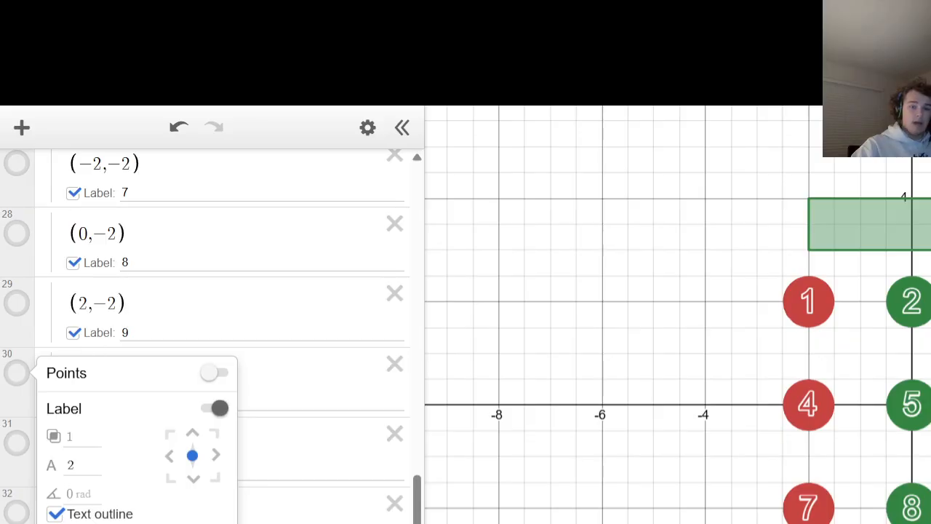
pyautogui.click(567, 301)
pyautogui.scroll(5, 152, 332)
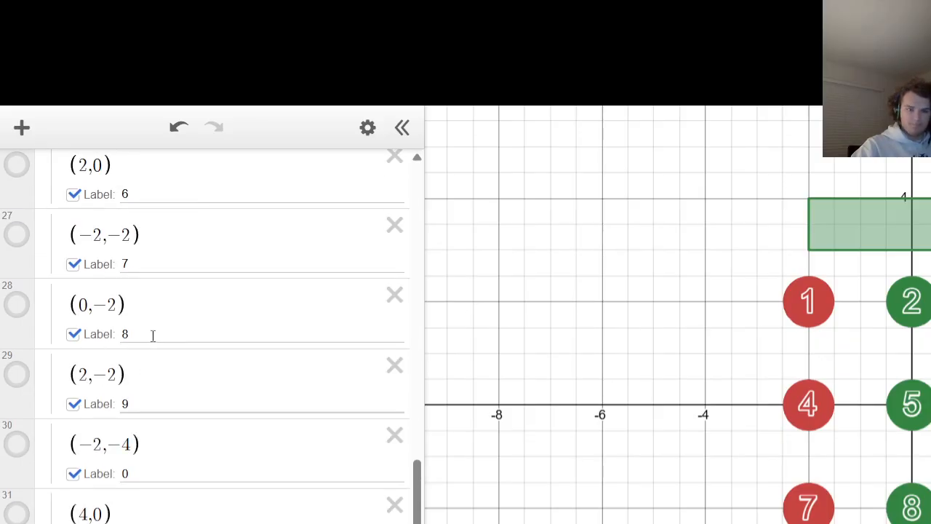
pyautogui.click(50, 240)
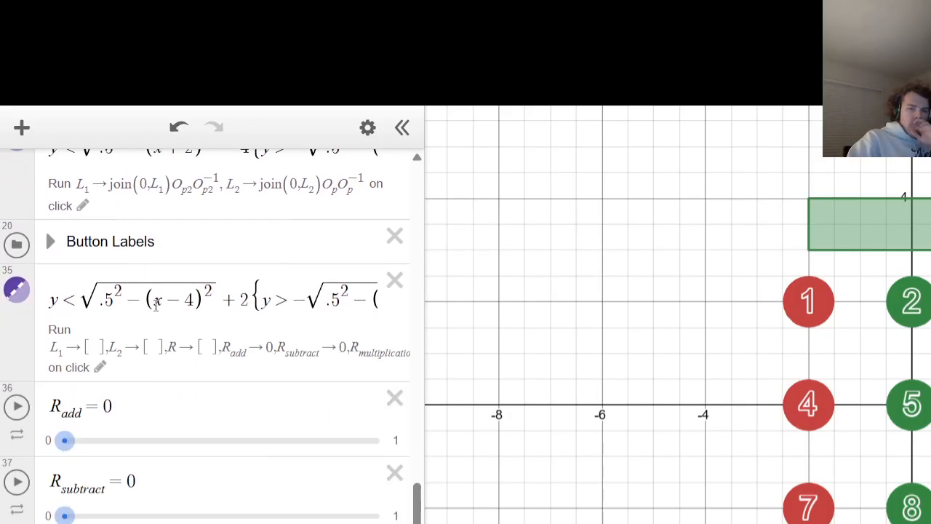
pyautogui.scroll(-2, 160, 336)
pyautogui.scroll(2, 161, 338)
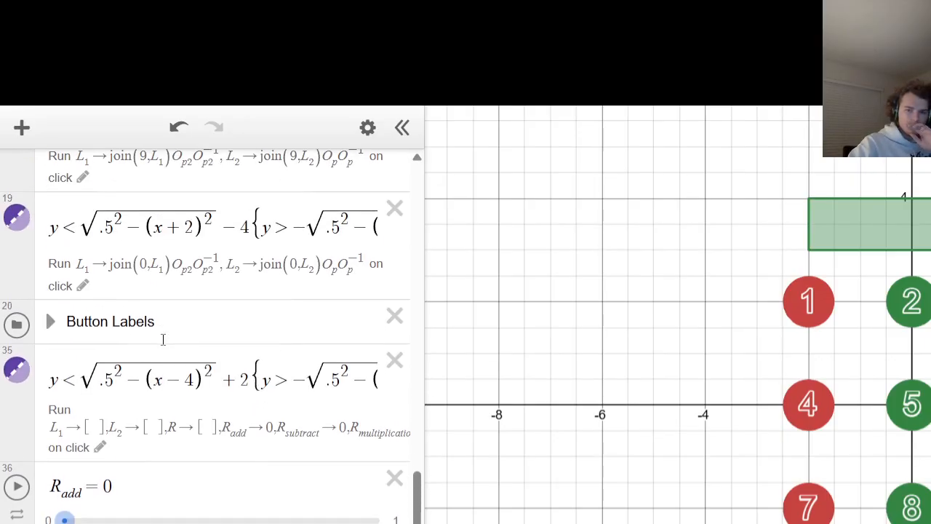
pyautogui.scroll(-6, 155, 339)
pyautogui.scroll(7, 157, 336)
pyautogui.scroll(-1, 156, 336)
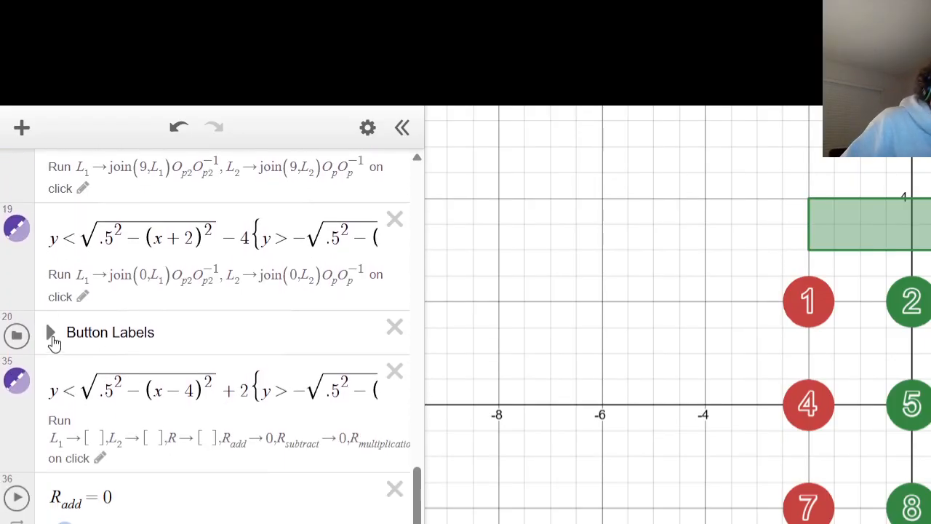
pyautogui.click(50, 331)
# Add a labelled point at (4,2) as expression 35, at the end of the Button Labels folder.
pyautogui.scroll(-8, 50, 331)
pyautogui.scroll(-3, 211, 334)
pyautogui.scroll(2, 167, 444)
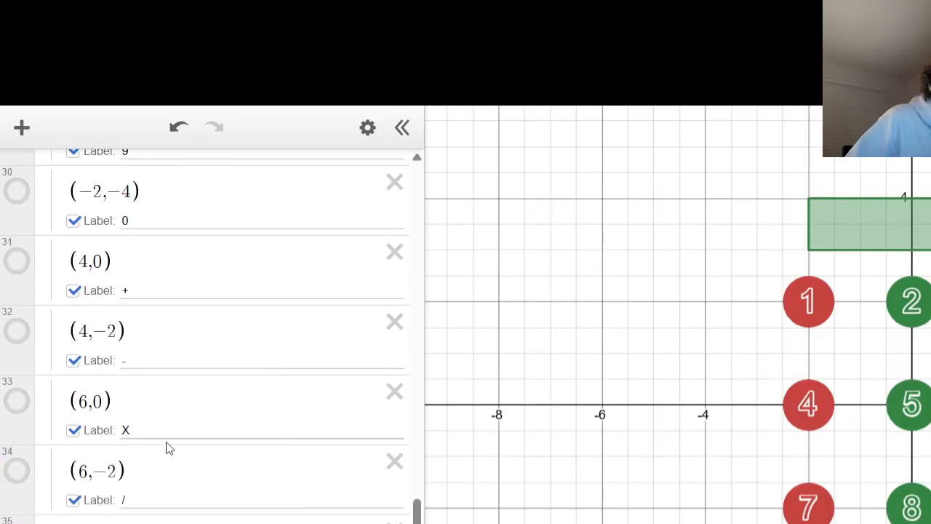
pyautogui.click(162, 467)
pyautogui.press('Down')
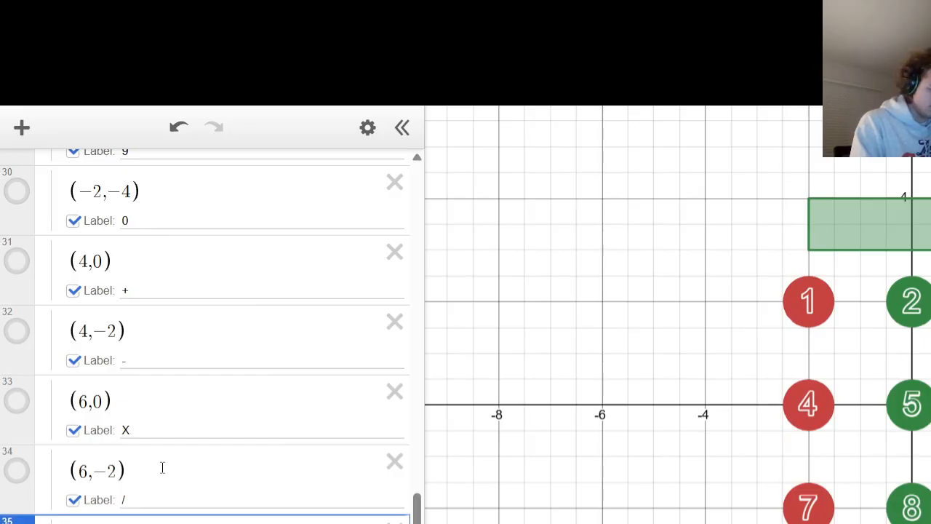
pyautogui.press('Return')
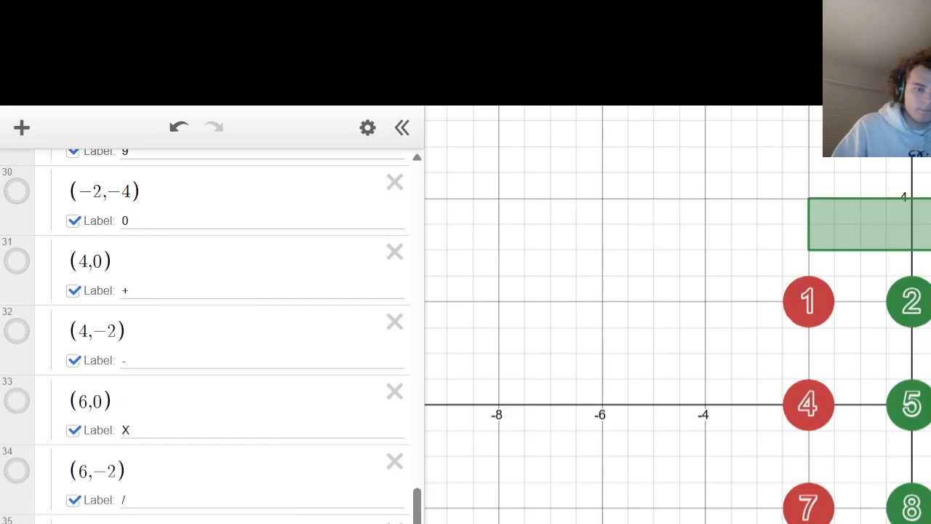
# Colour the new label point, in expression 35, black and turn off its point marker.
pyautogui.click(17, 523)
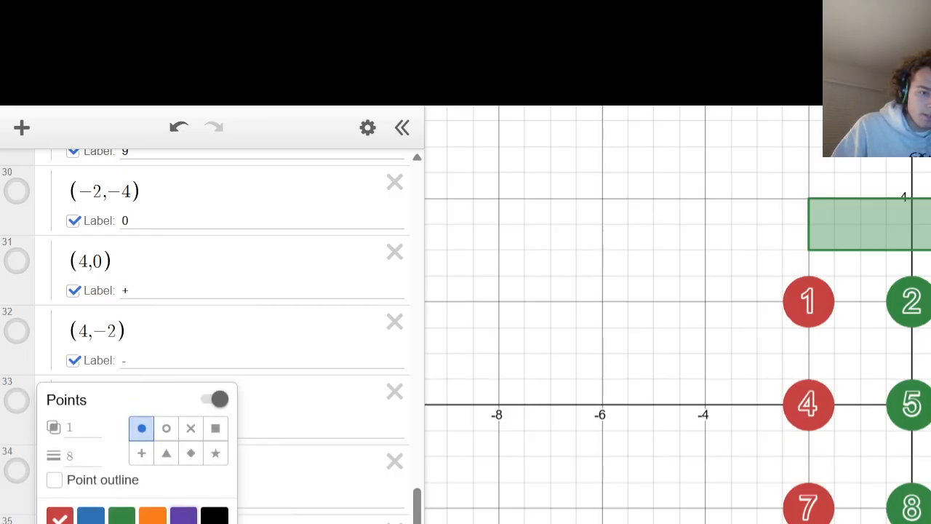
pyautogui.click(215, 519)
pyautogui.click(218, 311)
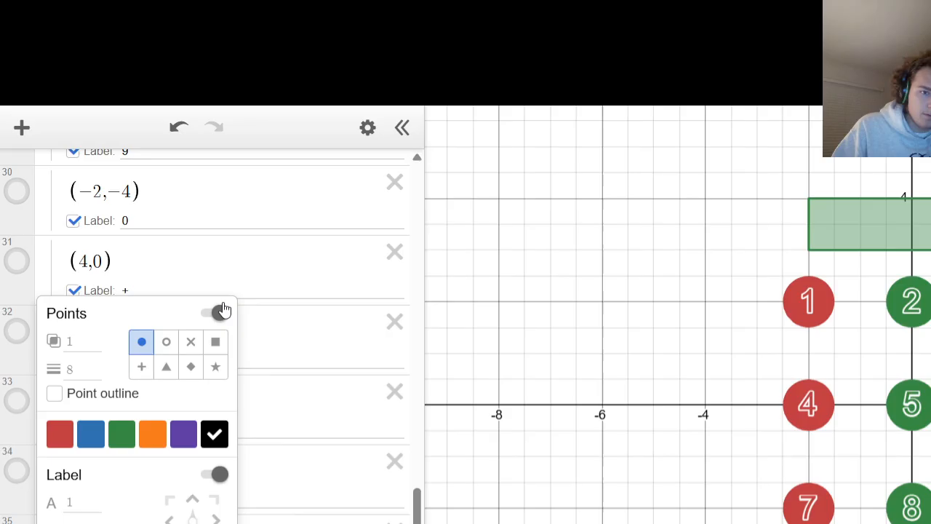
pyautogui.press('Escape')
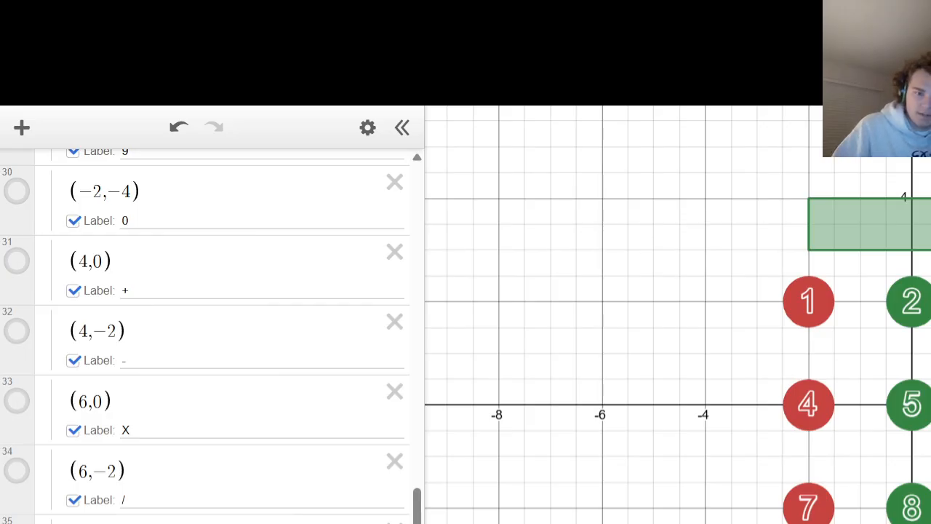
# Recolour the label point (4,2), in expression 35, orange and turn off its point marker.
pyautogui.scroll(-1, 211, 327)
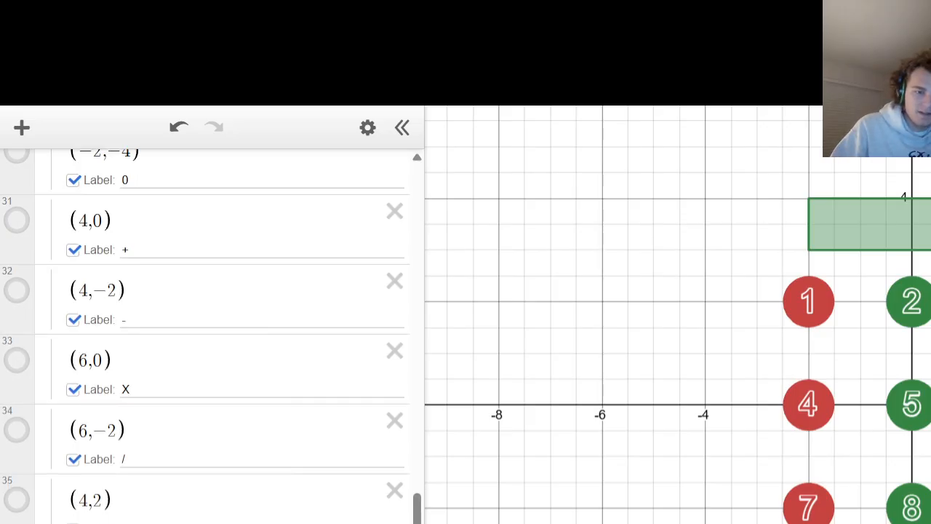
pyautogui.click(17, 499)
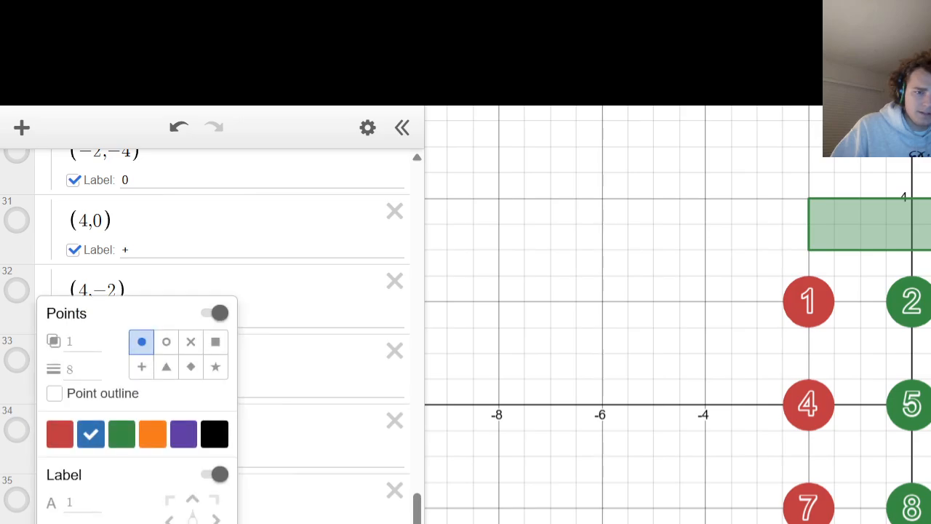
pyautogui.click(144, 443)
pyautogui.click(219, 314)
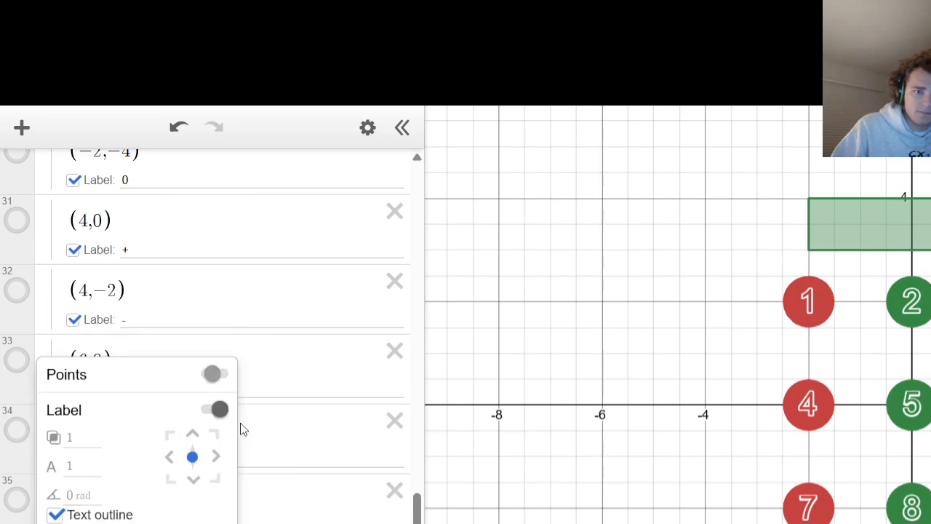
pyautogui.click(277, 429)
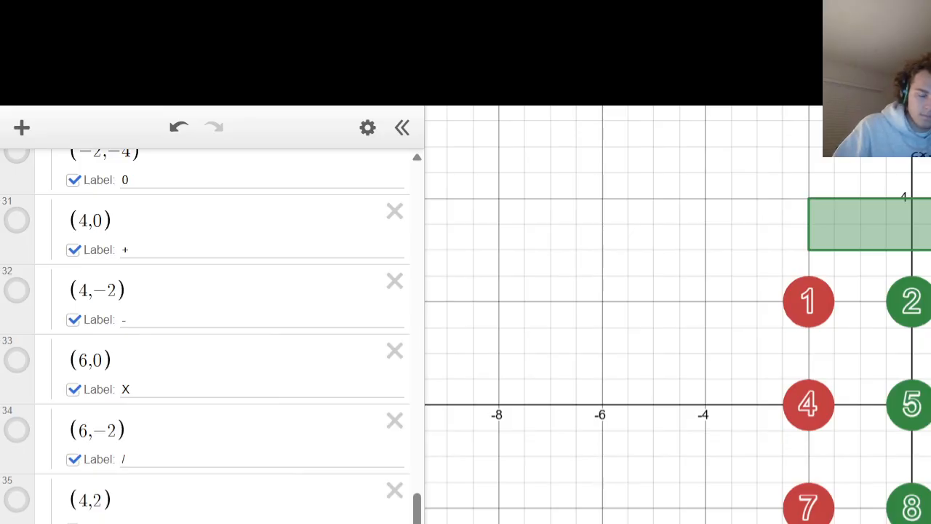
# Set the label text size of (4,2), in expression 35, to 2.
pyautogui.click(17, 500)
pyautogui.click(87, 469)
pyautogui.write('3')
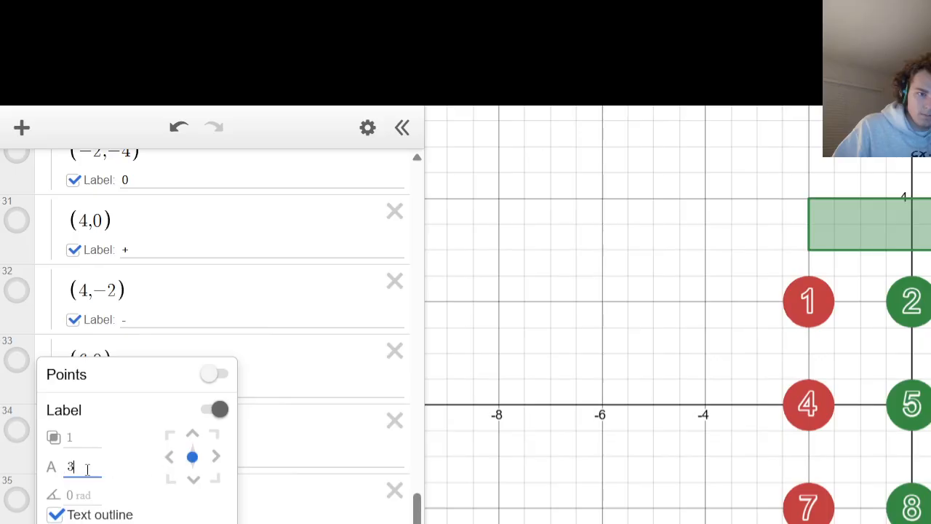
pyautogui.press('BackSpace')
pyautogui.write('2')
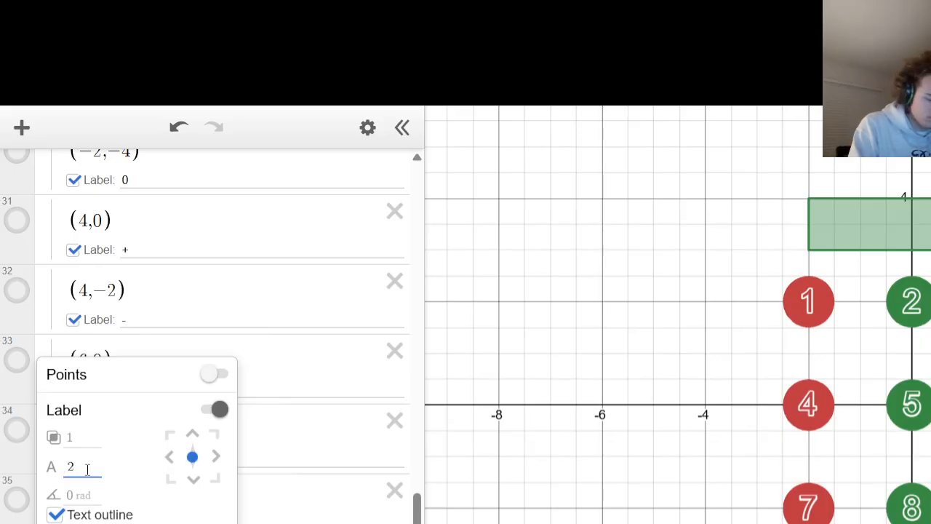
pyautogui.click(525, 448)
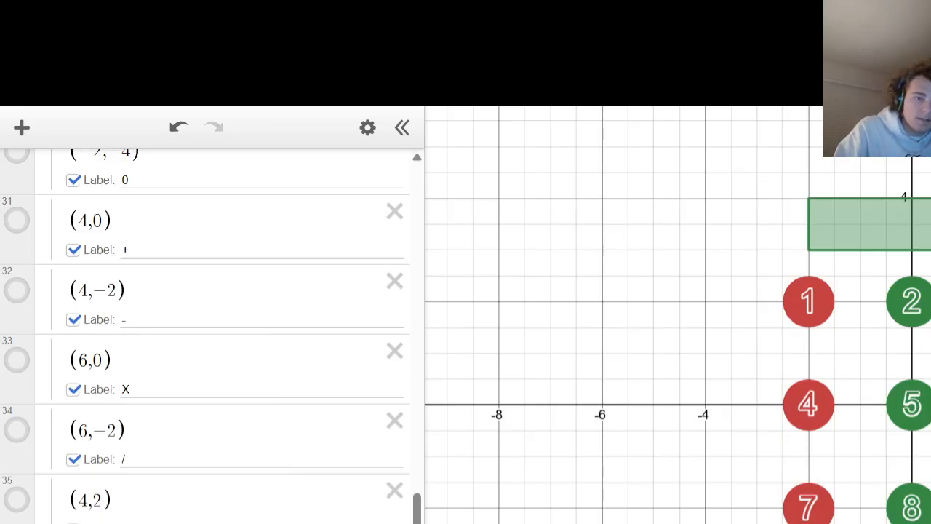
# Look over the label points in the Button Labels folder, then collapse the folder.
pyautogui.click(106, 222)
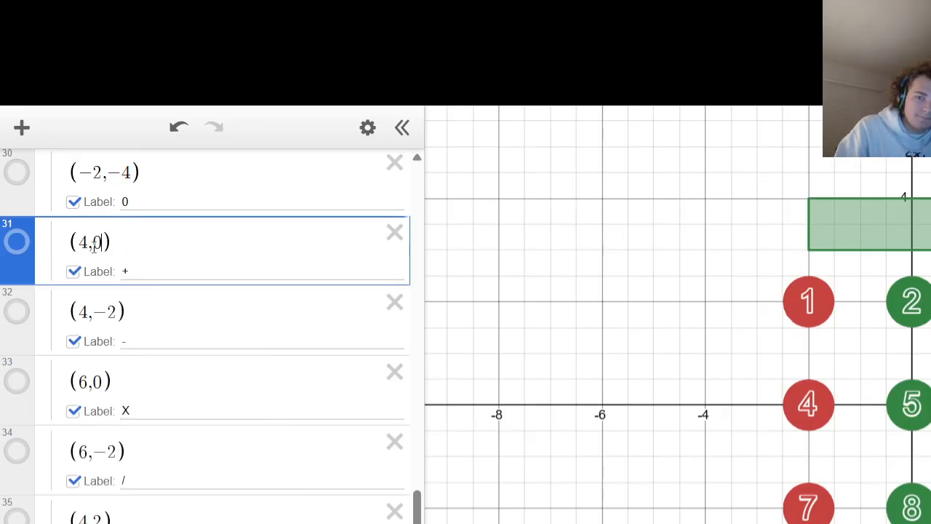
pyautogui.press('Up')
pyautogui.press('Up')
pyautogui.press('Up')
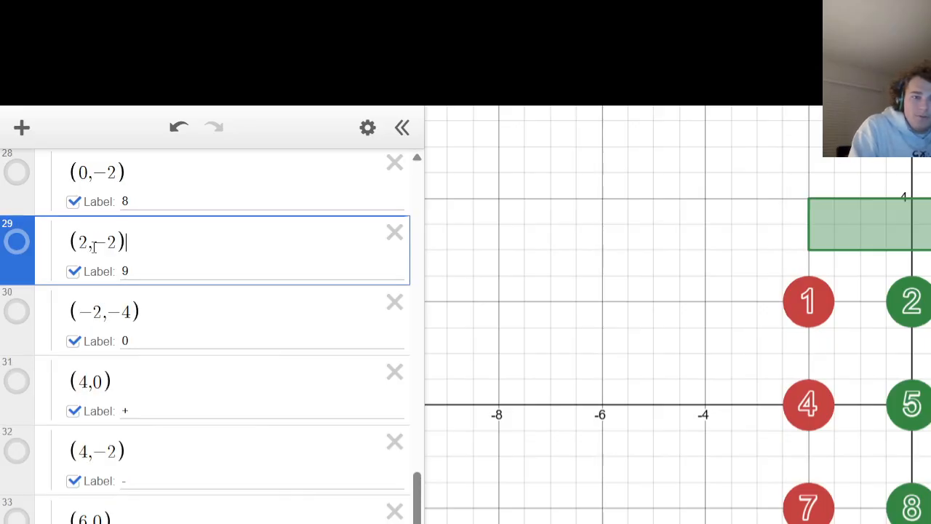
pyautogui.press('Down')
pyautogui.press('Down')
pyautogui.press('Down')
pyautogui.press('Down')
pyautogui.press('Down')
pyautogui.scroll(-3, 93, 246)
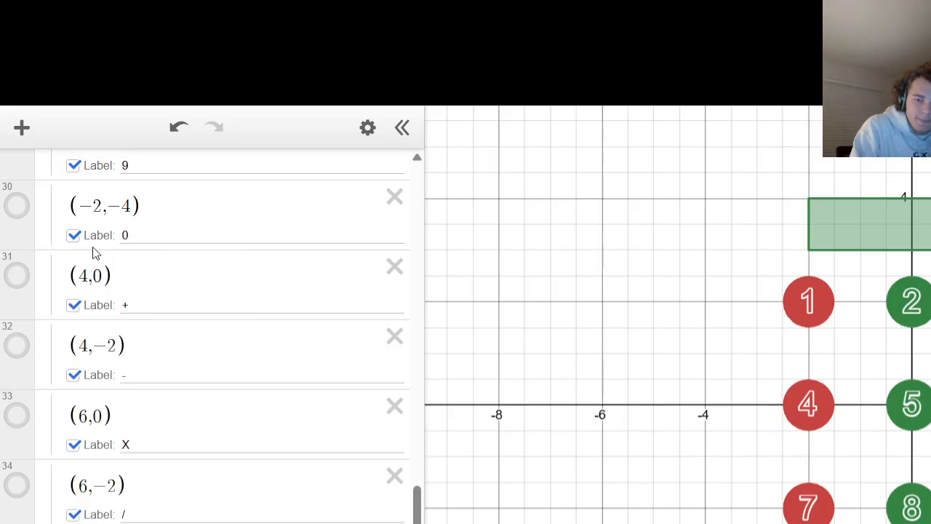
pyautogui.scroll(12, 153, 225)
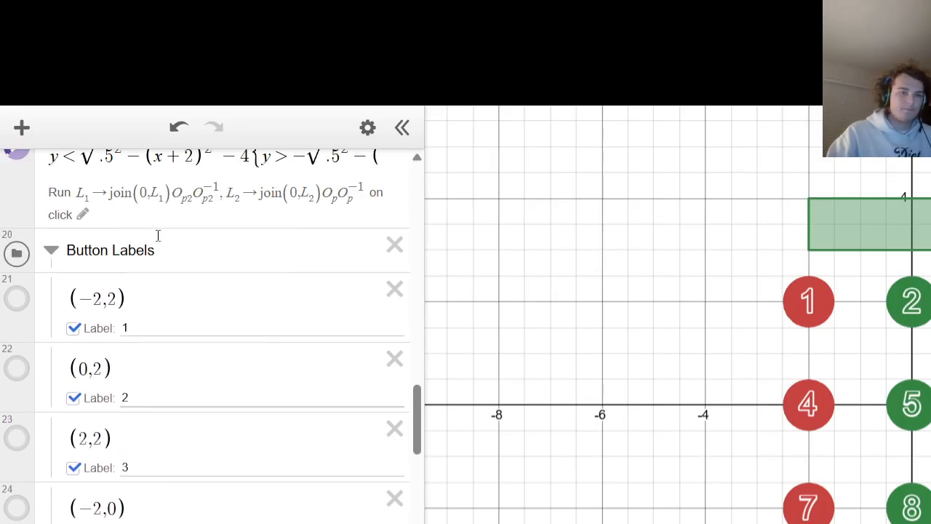
pyautogui.click(50, 437)
# Start a second polygon in a new expression below the display rectangle's polygon, with vertices (−2,6) and (0,4).
pyautogui.scroll(15, 51, 444)
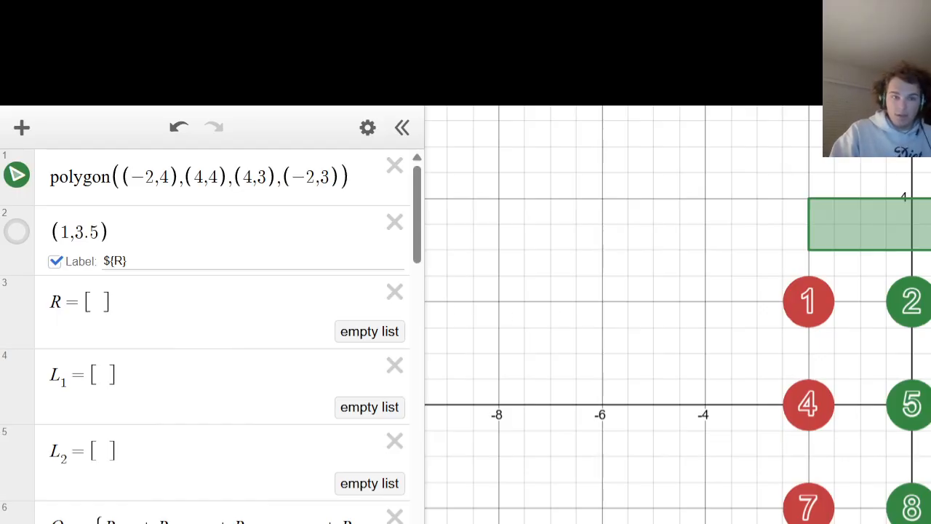
pyautogui.click(349, 181)
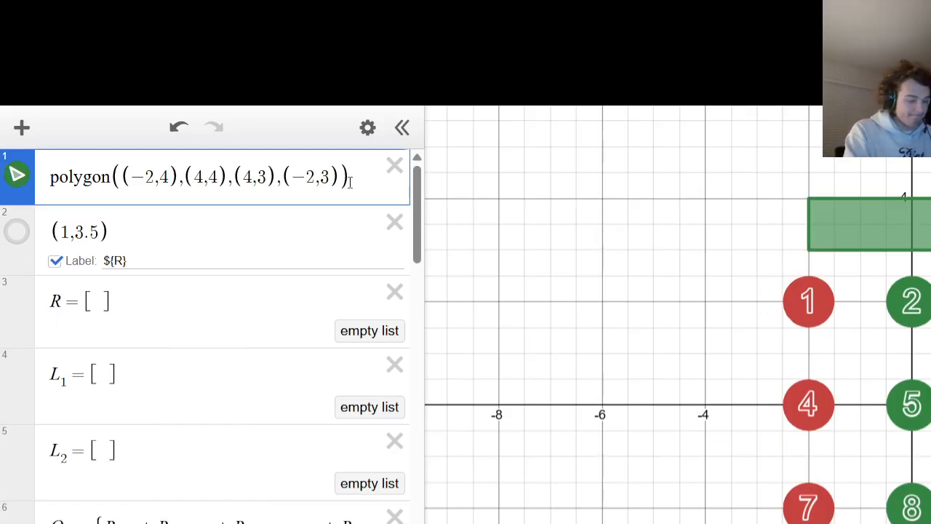
pyautogui.press('Return')
pyautogui.write('polygon(')
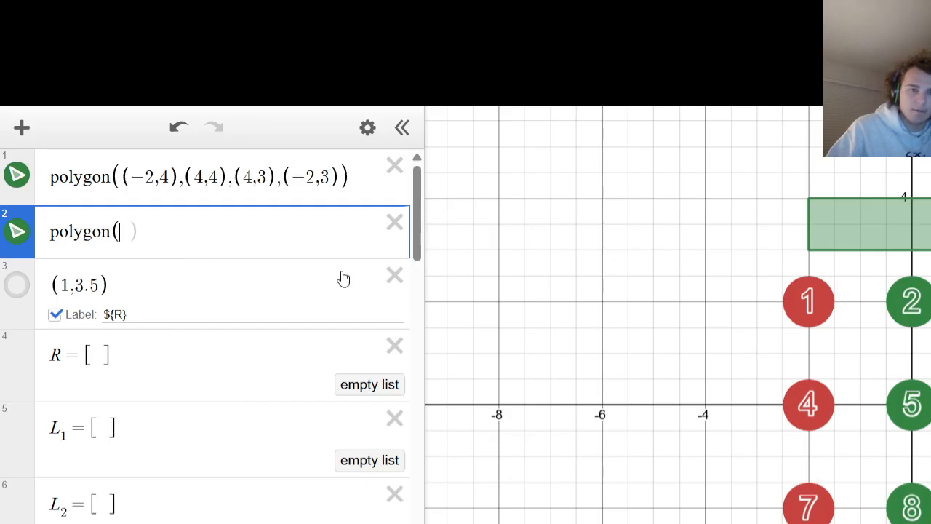
pyautogui.click(131, 231)
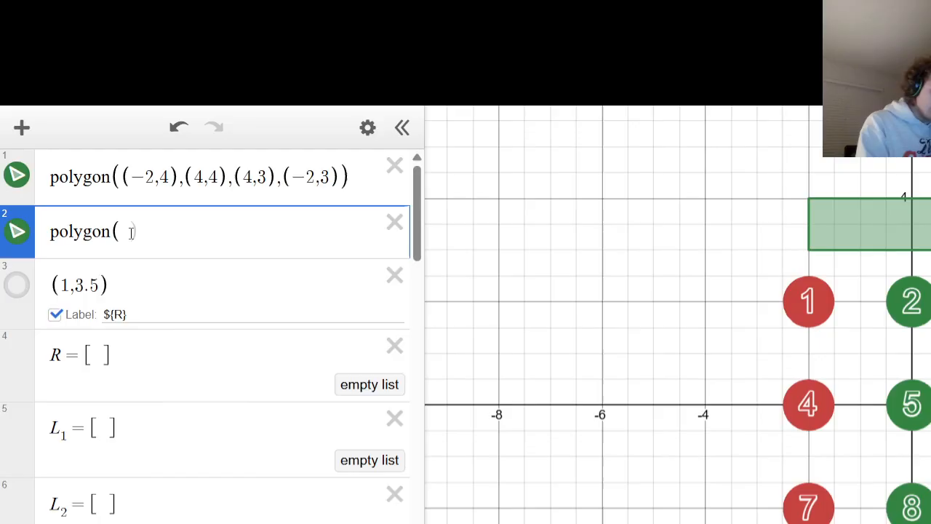
pyautogui.write('(')
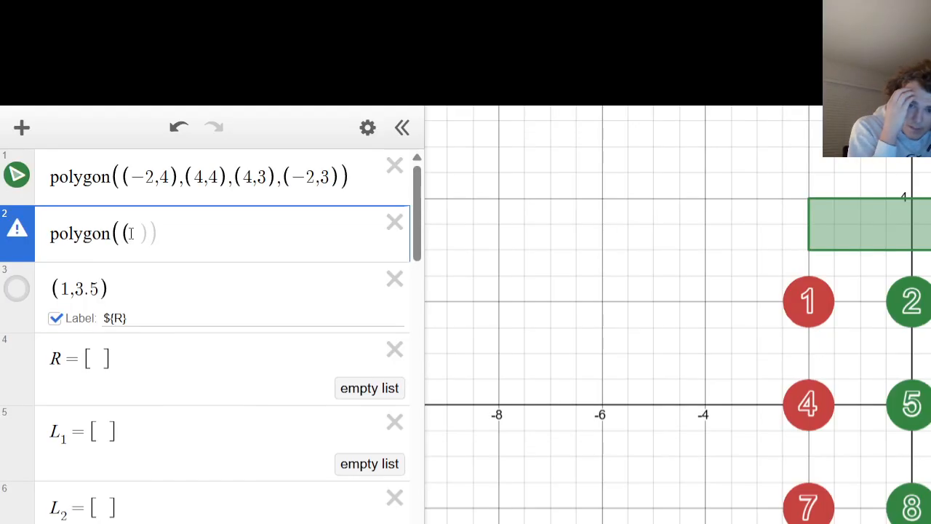
pyautogui.write('-2')
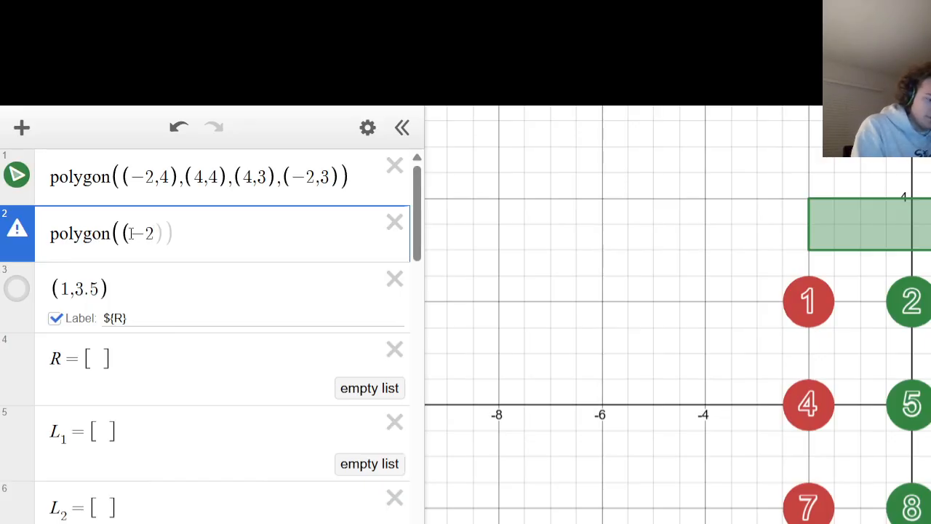
pyautogui.write(',3')
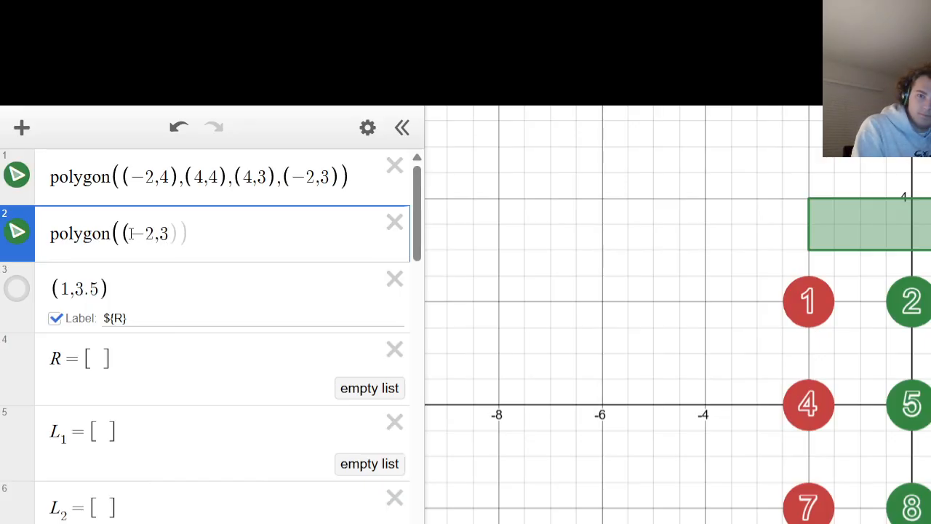
pyautogui.press('BackSpace')
pyautogui.write('6')
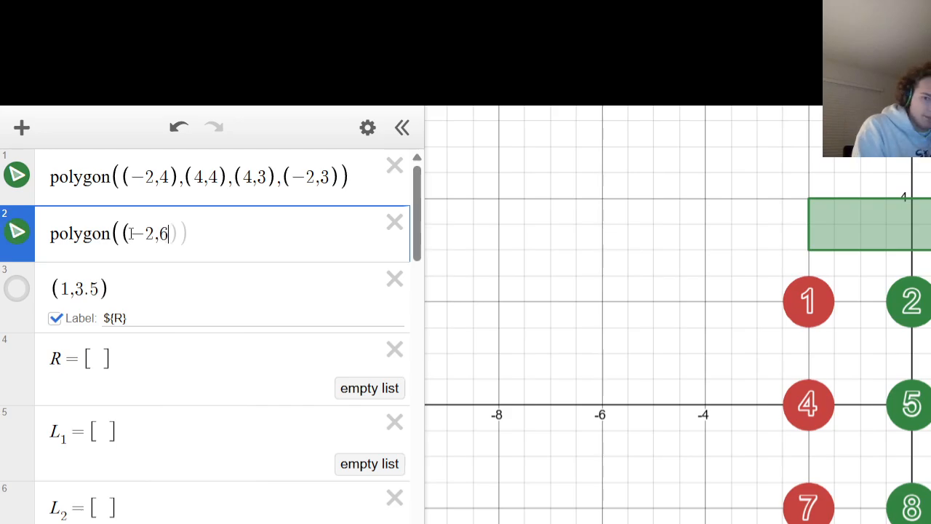
pyautogui.write('),(')
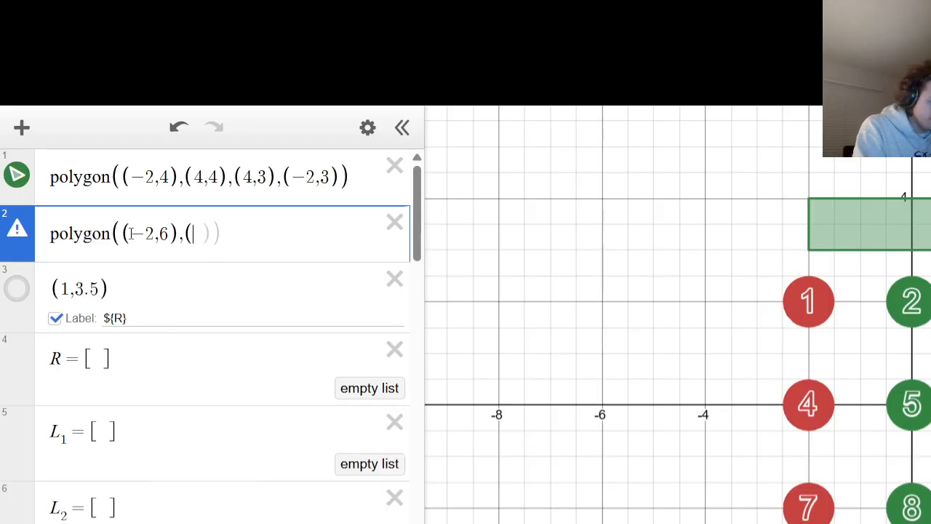
pyautogui.write('0,4')
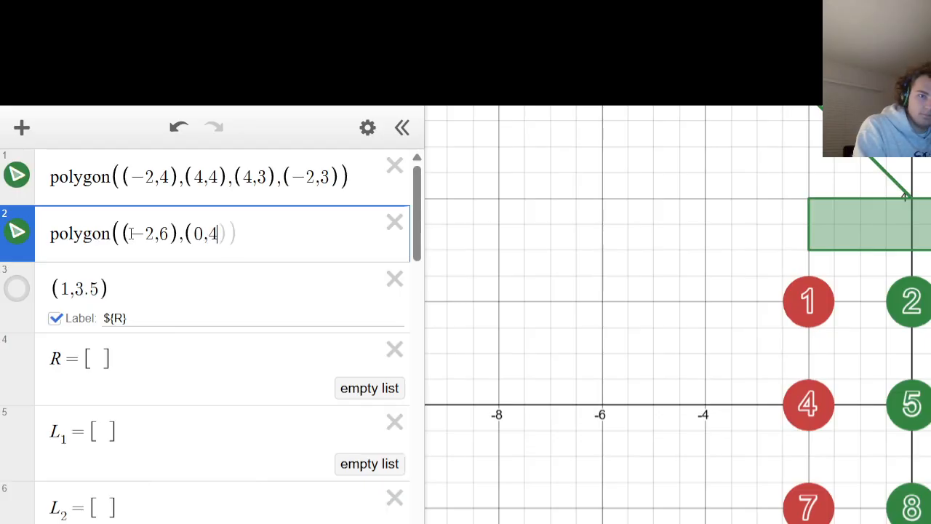
pyautogui.write(')')
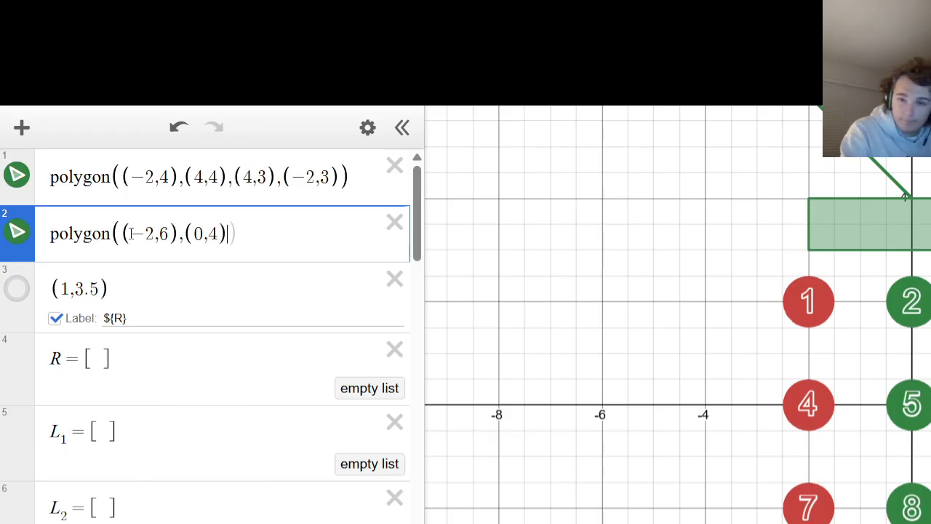
# Change the first vertex of the new polygon in expression 2 to (−2,5).
pyautogui.press('Left')
pyautogui.press('Left')
pyautogui.press('Left')
pyautogui.press('Left')
pyautogui.press('Left')
pyautogui.press('Left')
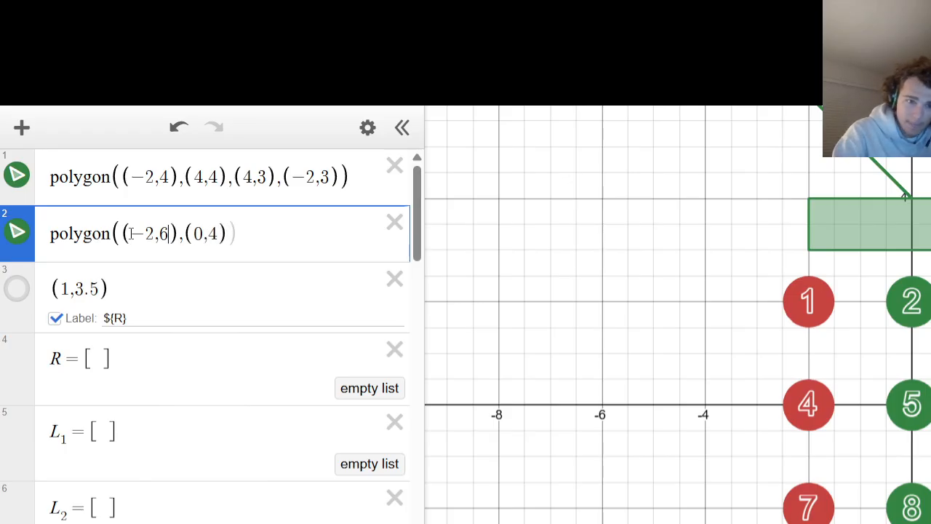
pyautogui.press('BackSpace')
pyautogui.write('5')
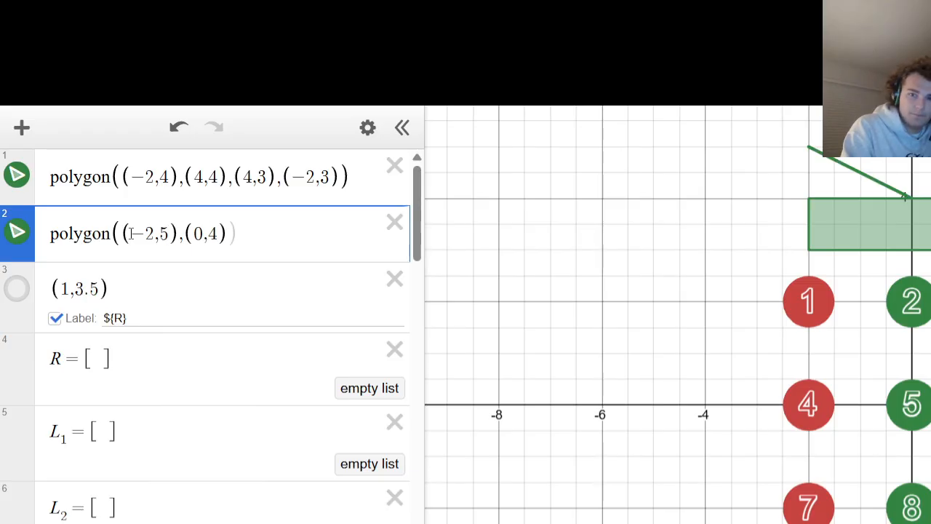
# Change the second vertex of the polygon in expression 2 to (0,5).
pyautogui.press('Right')
pyautogui.press('Right')
pyautogui.press('Right')
pyautogui.press('Right')
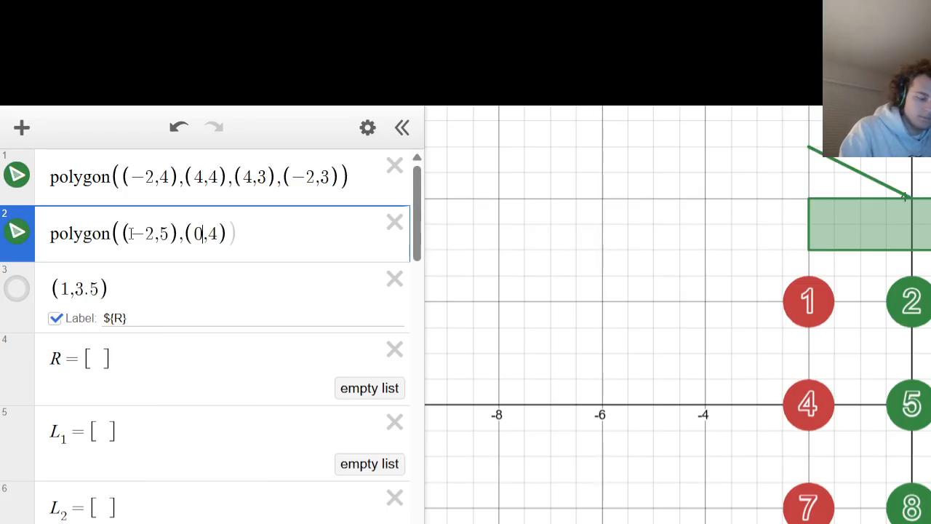
pyautogui.press('BackSpace')
pyautogui.write('2')
pyautogui.press('BackSpace')
pyautogui.write('0')
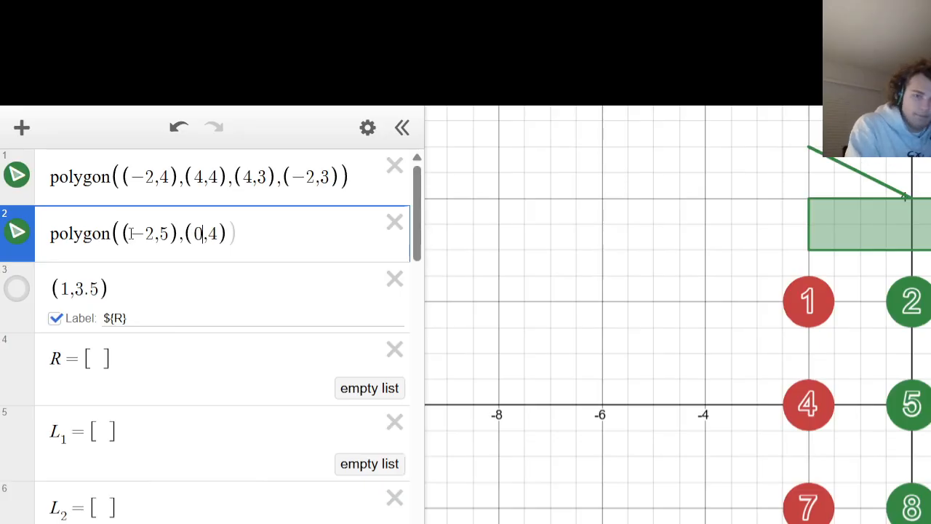
pyautogui.press('Right')
pyautogui.press('BackSpace')
pyautogui.write('5')
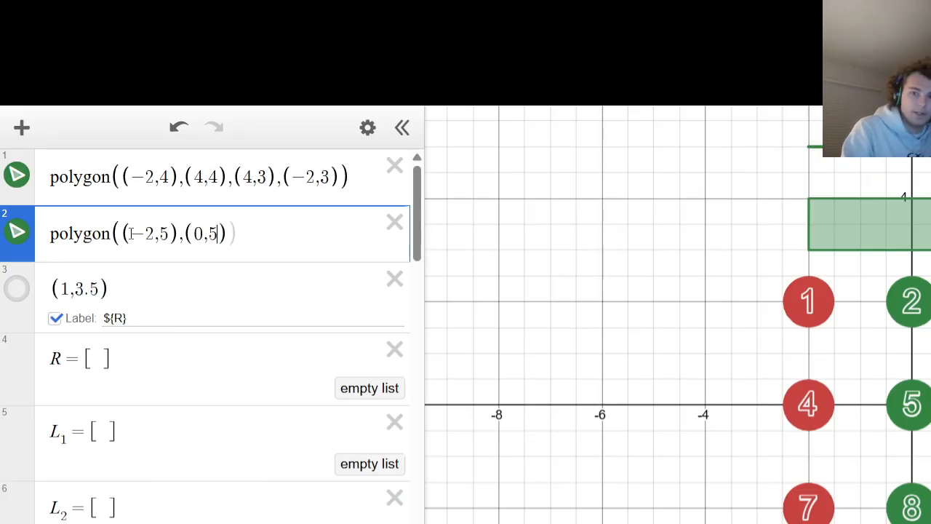
# Add the vertices (0,4) and (−2,4) to the polygon in expression 2.
pyautogui.press('Down')
pyautogui.press('Up')
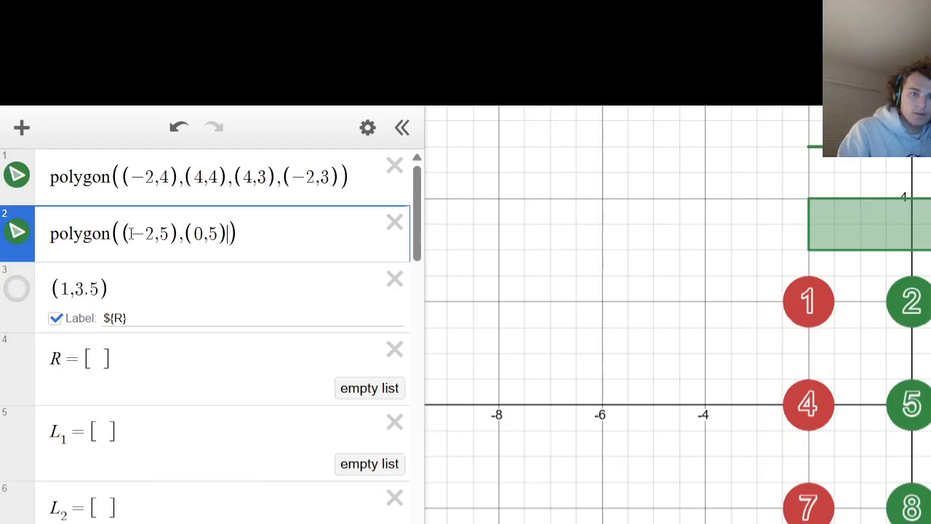
pyautogui.write(',(')
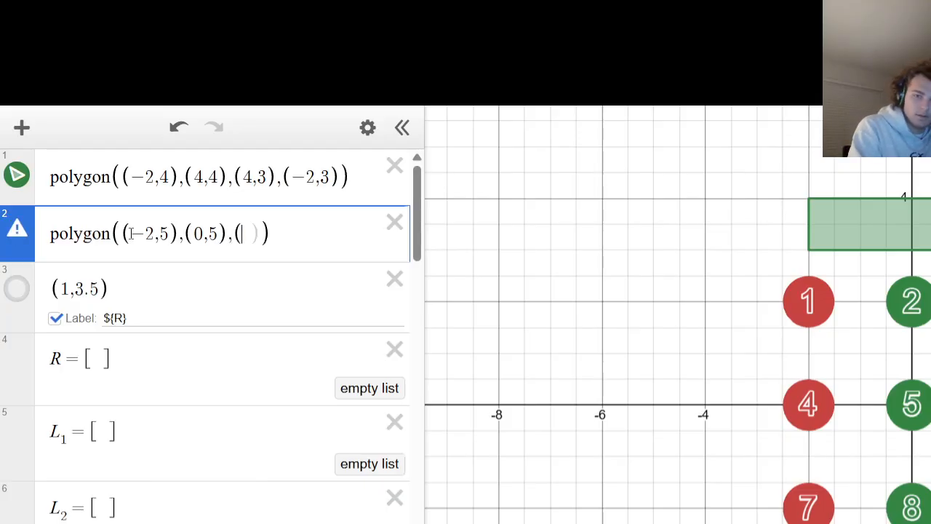
pyautogui.write('0,4)')
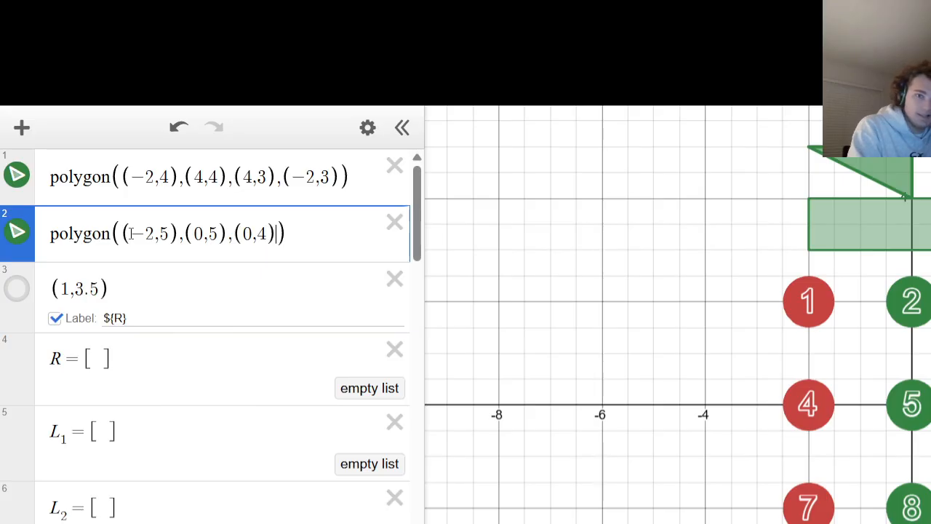
pyautogui.write('.(-2')
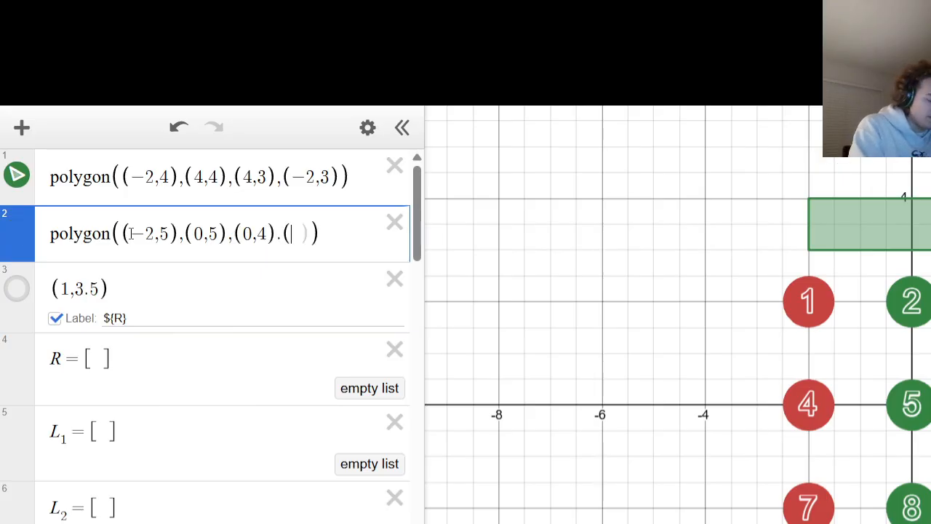
pyautogui.write(',4')
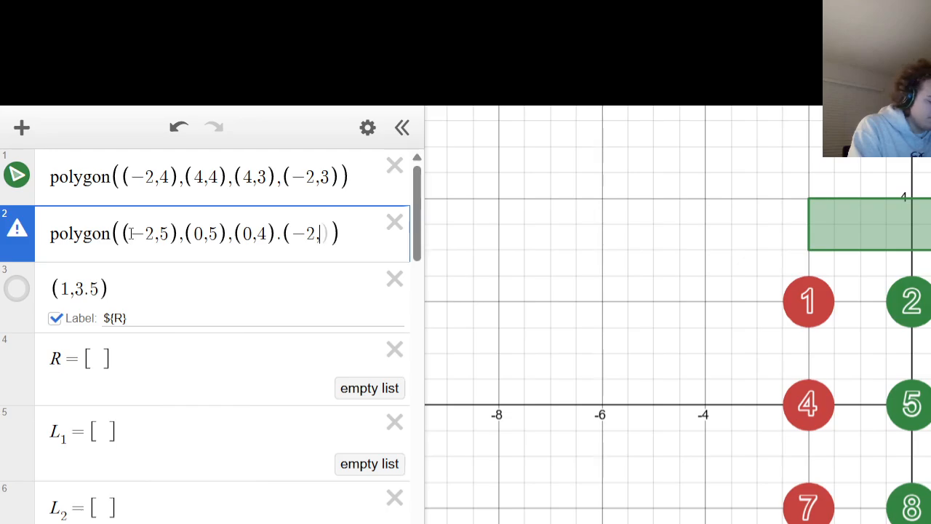
# Replace the period between the last two vertices of expression 2 with a comma and close the last vertex's parenthesis.
pyautogui.press('Left')
pyautogui.press('Left')
pyautogui.press('Left')
pyautogui.press('Left')
pyautogui.press('Left')
pyautogui.press('Left')
pyautogui.press('Left')
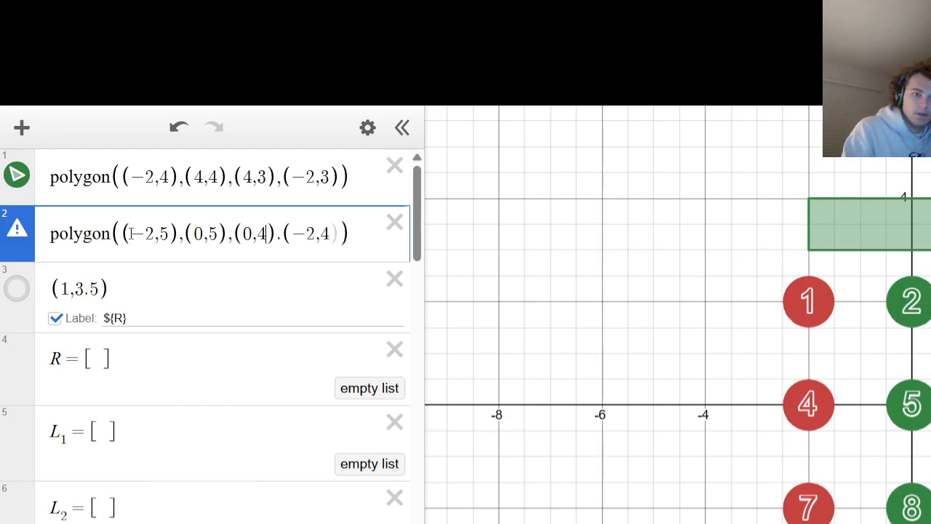
pyautogui.press('Right')
pyautogui.press('Right')
pyautogui.press('BackSpace')
pyautogui.write(',')
pyautogui.press('Right')
pyautogui.press('Right')
pyautogui.press('Right')
pyautogui.press('Right')
pyautogui.press('Right')
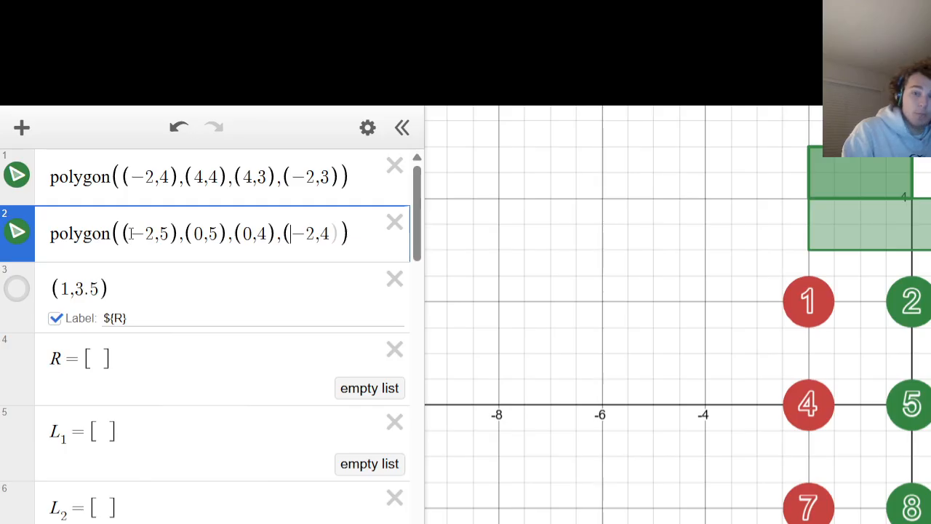
pyautogui.write(')')
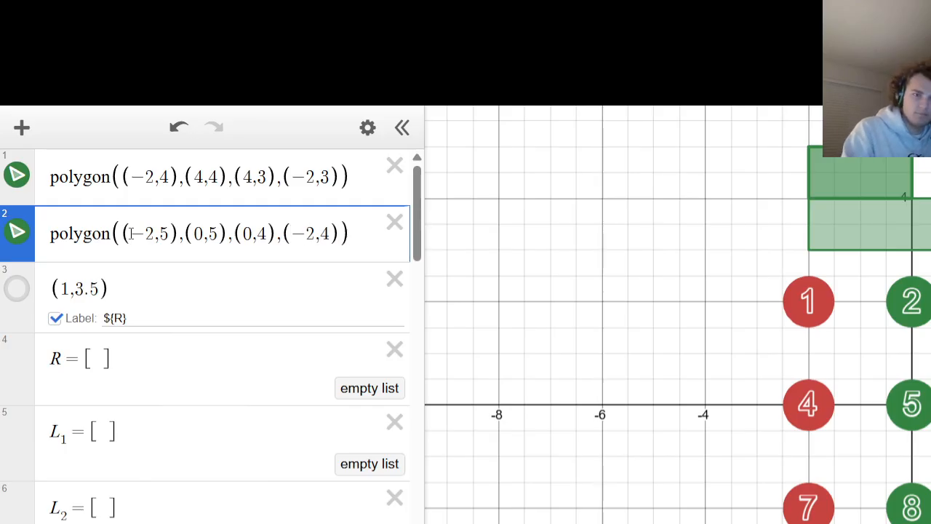
# Copy the polygon of expression 2 into a new expression directly below it.
pyautogui.press('Return')
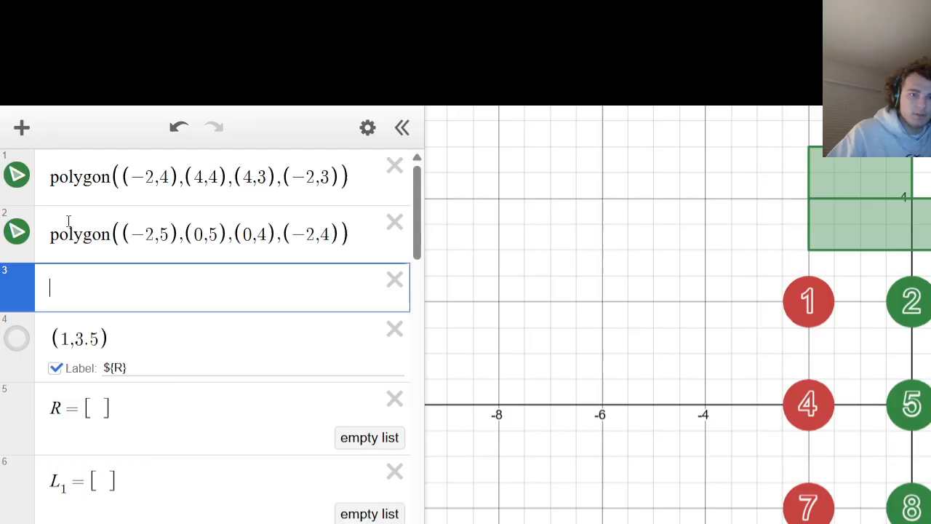
pyautogui.moveTo(48, 234); pyautogui.dragTo(507, 226)
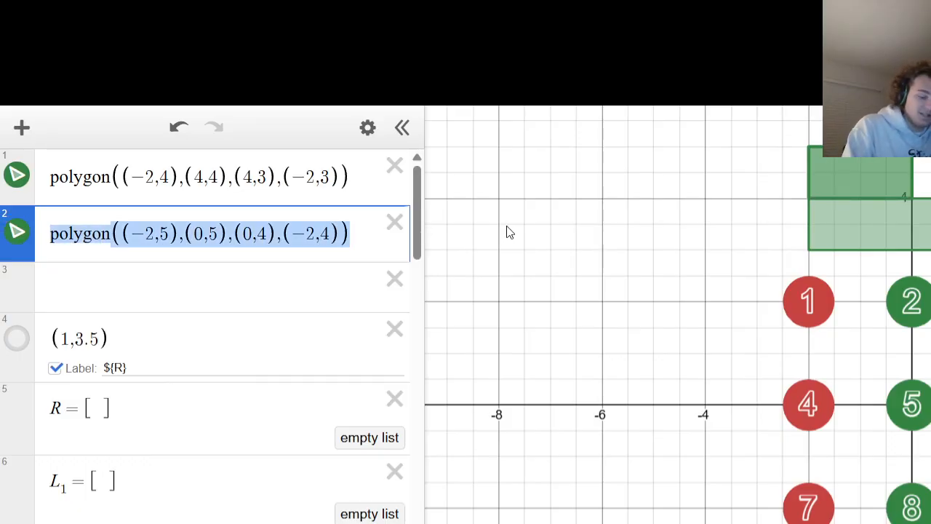
pyautogui.hotkey('ctrl', 'c')
pyautogui.press('Down')
pyautogui.hotkey('ctrl', 'v')
pyautogui.press('Left')
pyautogui.press('Left')
pyautogui.press('Left')
pyautogui.press('Left')
pyautogui.press('Left')
pyautogui.press('Left')
pyautogui.press('Left')
pyautogui.press('Left')
pyautogui.press('Left')
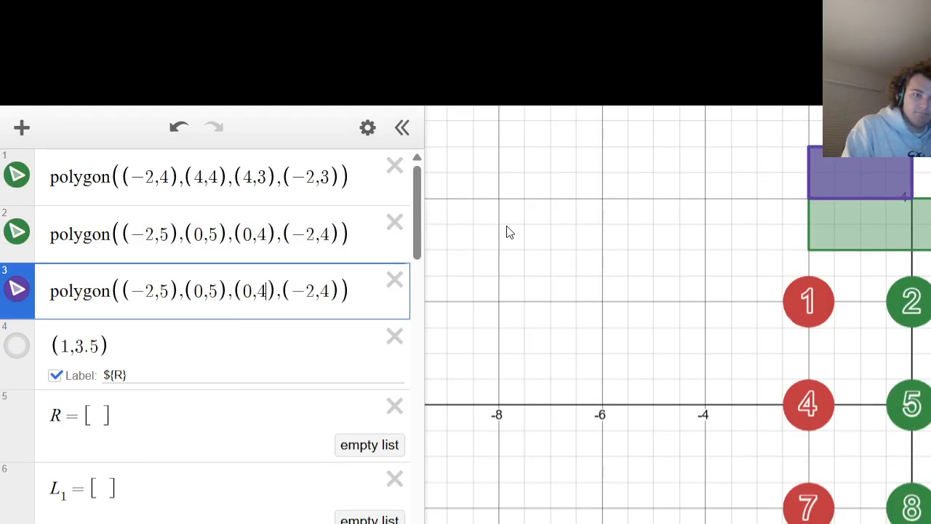
pyautogui.press('Left')
pyautogui.press('Left')
pyautogui.press('Left')
# Colour the polygons in expressions 2 and 3 blue.
pyautogui.click(16, 231)
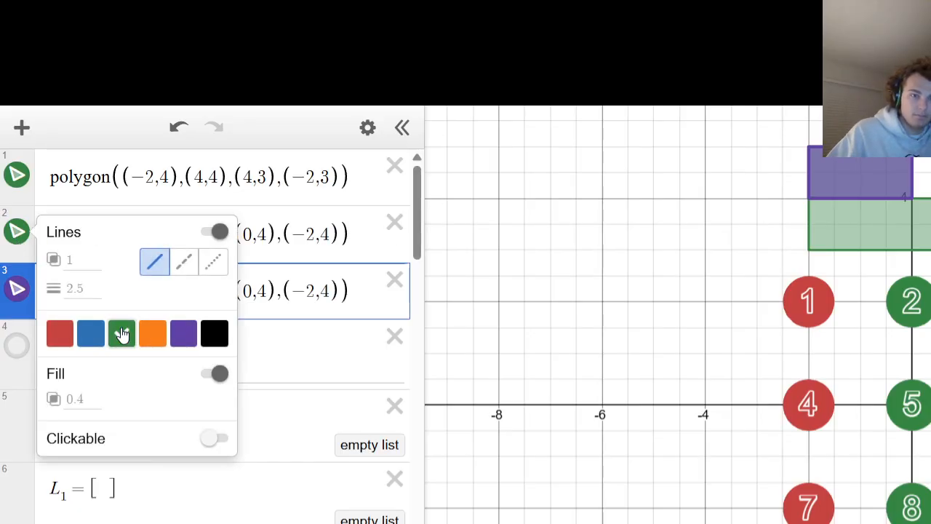
pyautogui.click(90, 333)
pyautogui.click(17, 299)
pyautogui.click(17, 300)
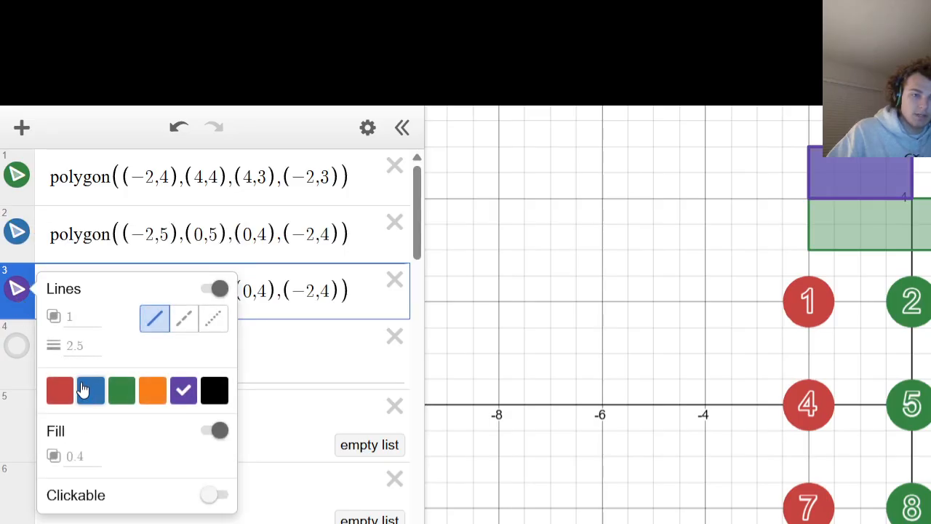
pyautogui.click(90, 390)
pyautogui.click(220, 234)
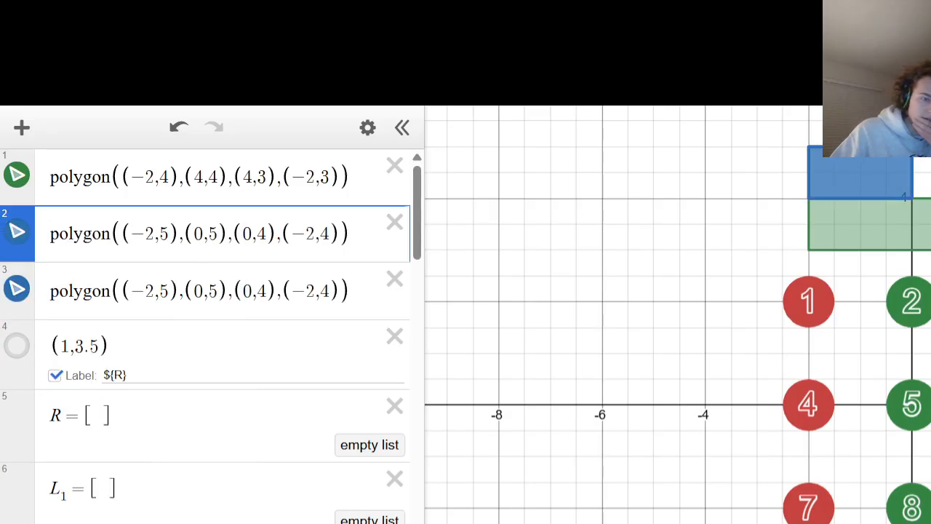
# Add 4 to the x-coordinates of the first two vertices in expression 3, making them (−2+4,5) and (0+4,5).
pyautogui.click(151, 302)
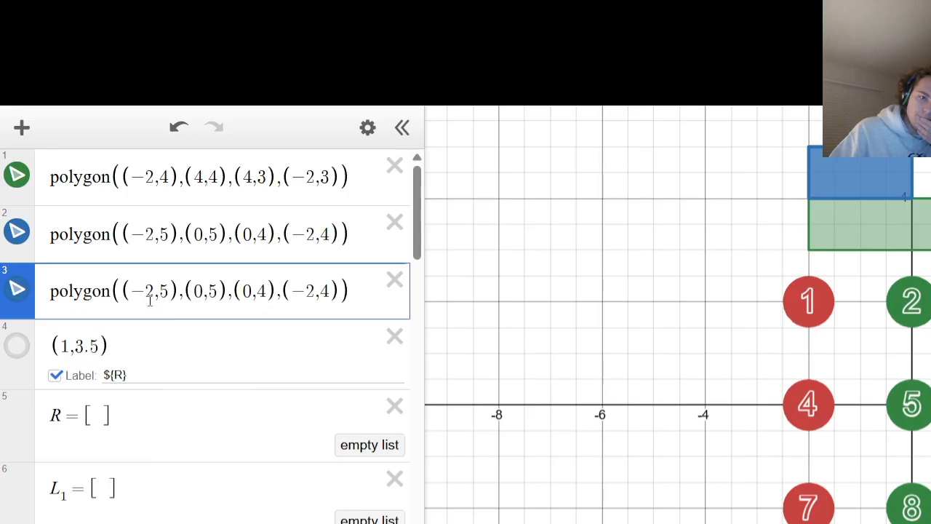
pyautogui.click(155, 291)
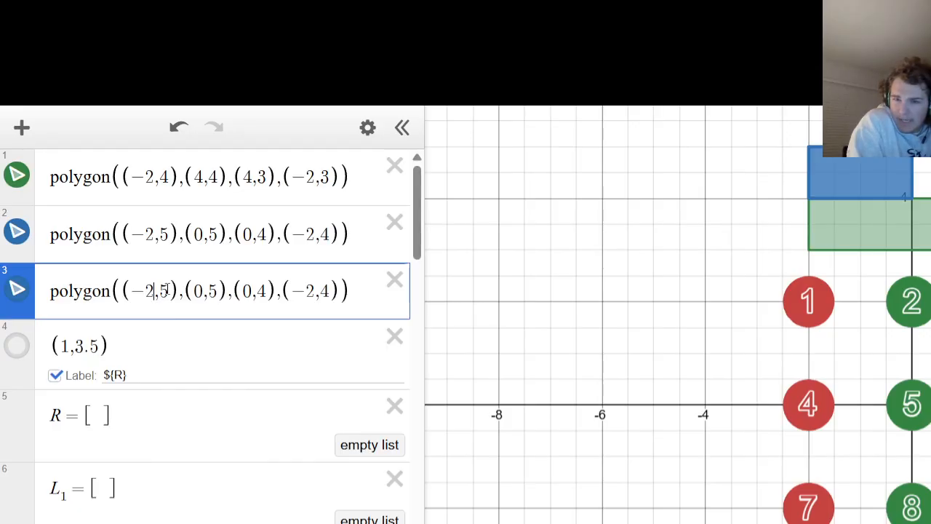
pyautogui.write('+4')
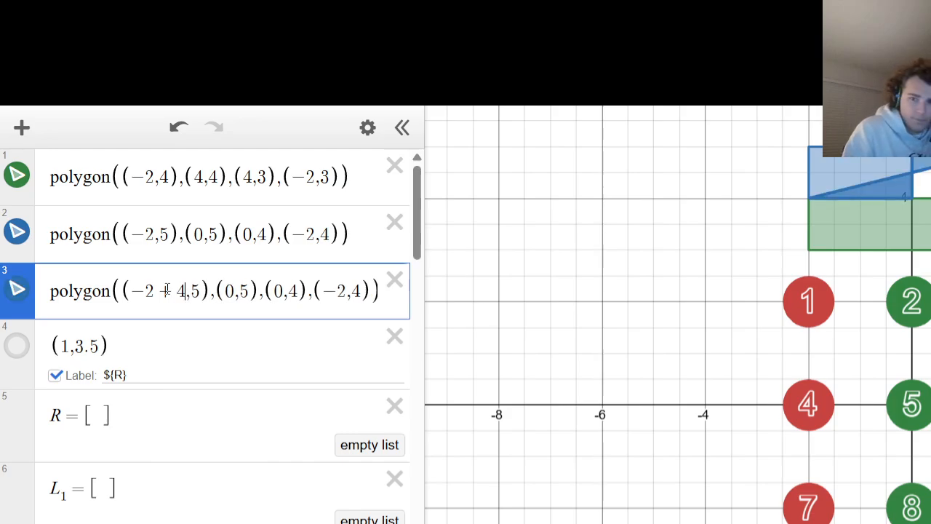
pyautogui.press('Right')
pyautogui.press('Right')
pyautogui.press('Right')
pyautogui.press('Right')
pyautogui.press('Right')
pyautogui.press('Right')
pyautogui.press('Right')
pyautogui.press('Right')
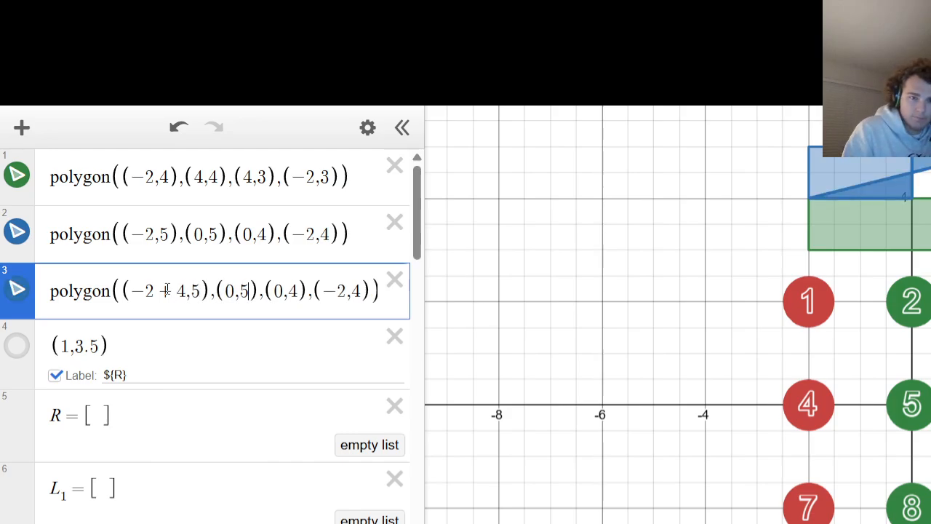
pyautogui.press('Left')
pyautogui.press('Left')
pyautogui.write('+4')
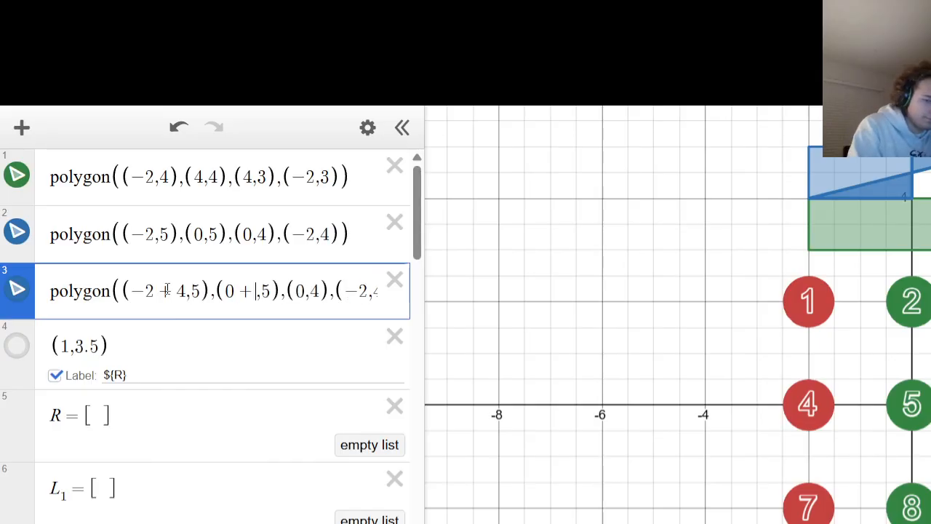
# Add 4 to the x-coordinates of the third and fourth vertices in expression 3, making them (0+4,4) and (−2+4,4).
pyautogui.press('Right')
pyautogui.press('Right')
pyautogui.press('Right')
pyautogui.press('Right')
pyautogui.press('Right')
pyautogui.press('Right')
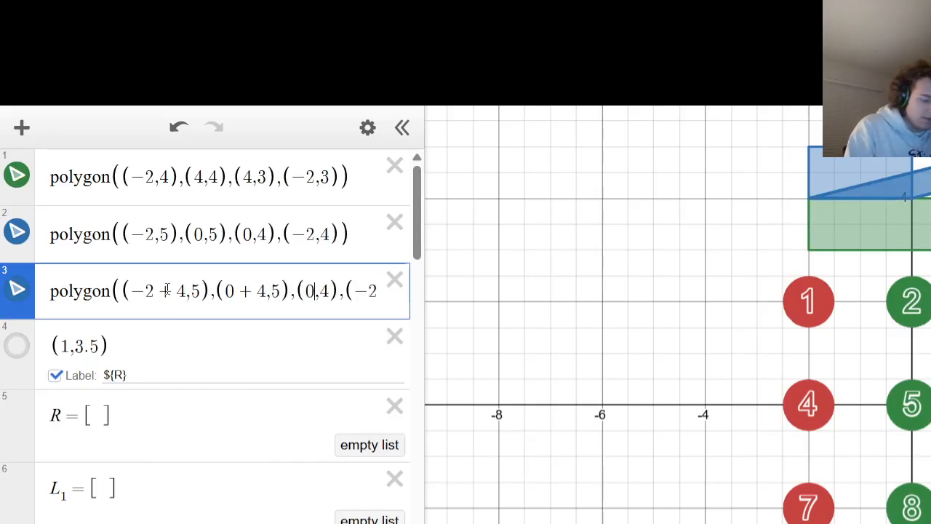
pyautogui.write('+4')
pyautogui.press('Right')
pyautogui.press('Right')
pyautogui.press('Right')
pyautogui.press('Right')
pyautogui.press('Right')
pyautogui.press('Right')
pyautogui.press('Right')
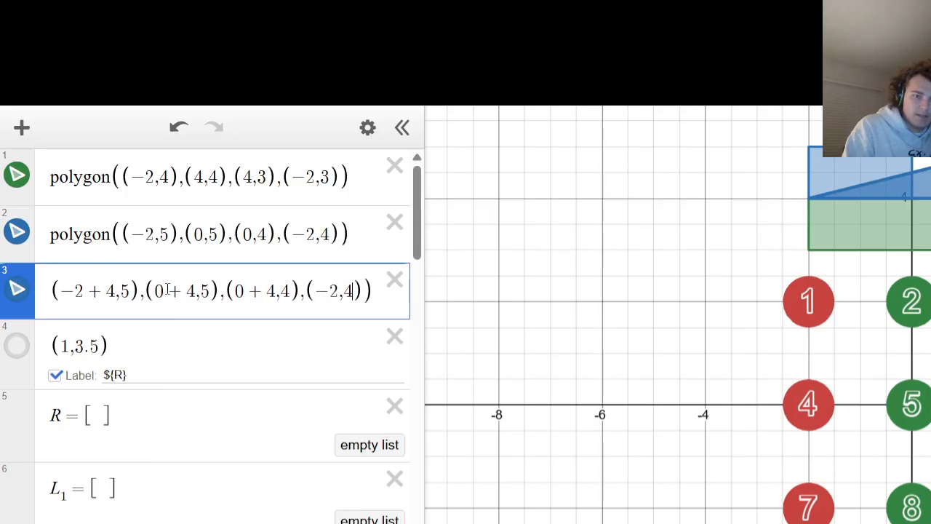
pyautogui.write('+4')
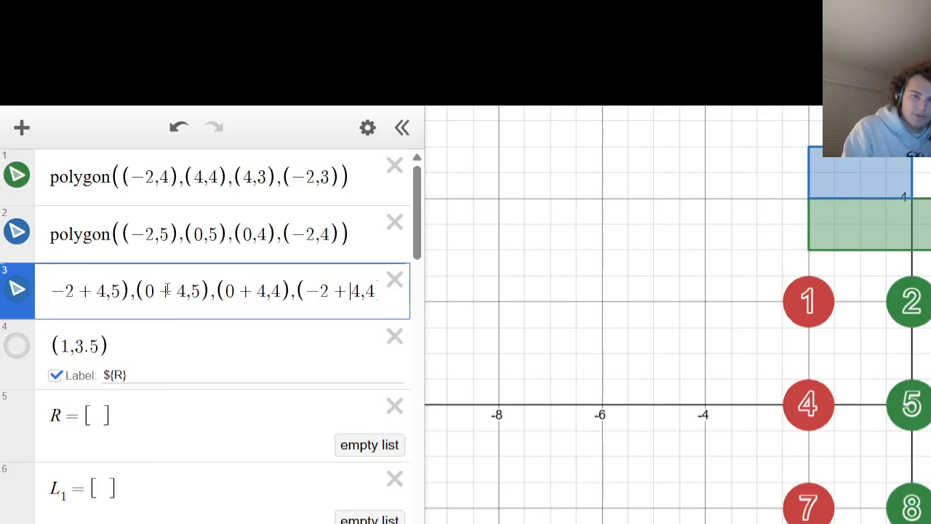
pyautogui.press('Down')
pyautogui.press('Up')
# Start another polygon in a new expression below expression 3, with vertices (.5,5) and (1.5,5).
pyautogui.press('Return')
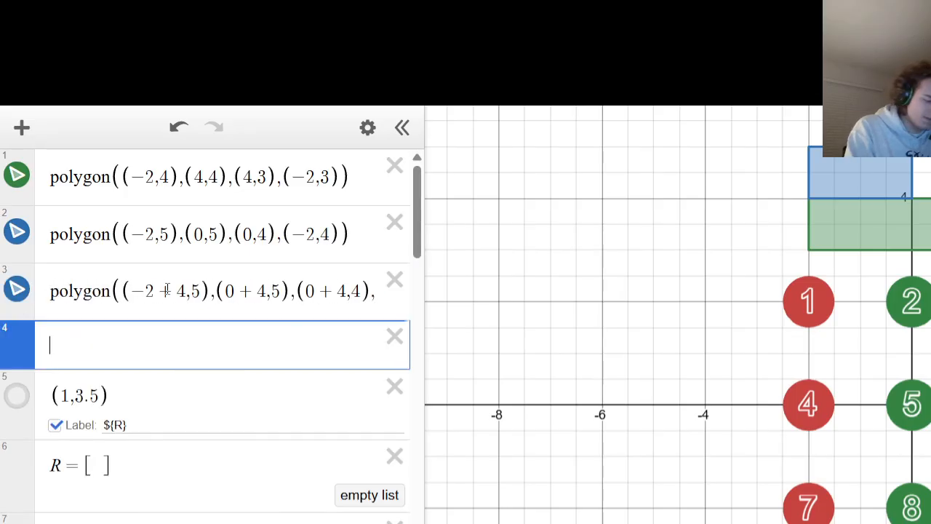
pyautogui.write('polygon')
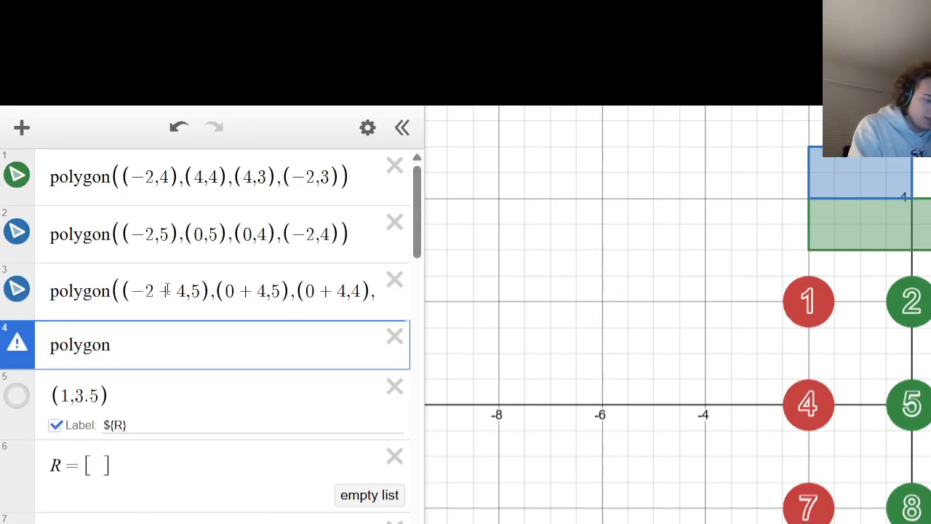
pyautogui.write('((')
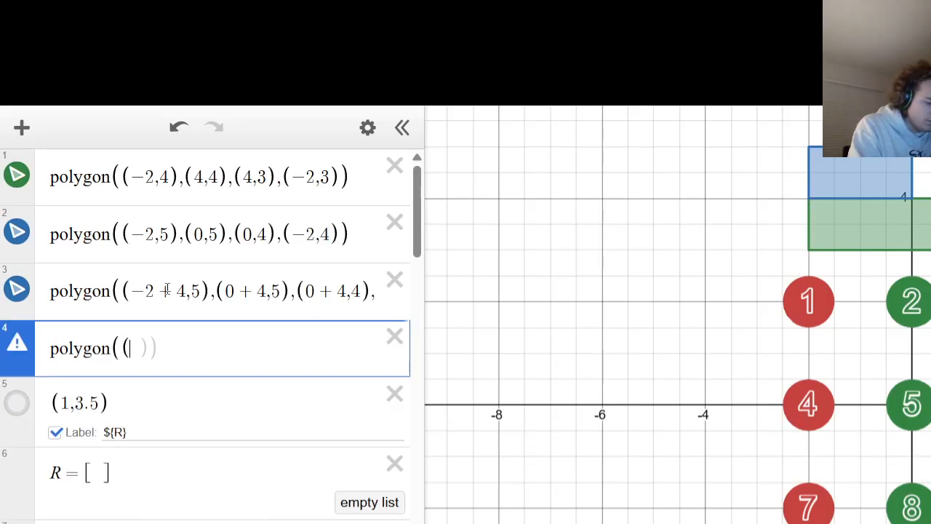
pyautogui.write('.5,')
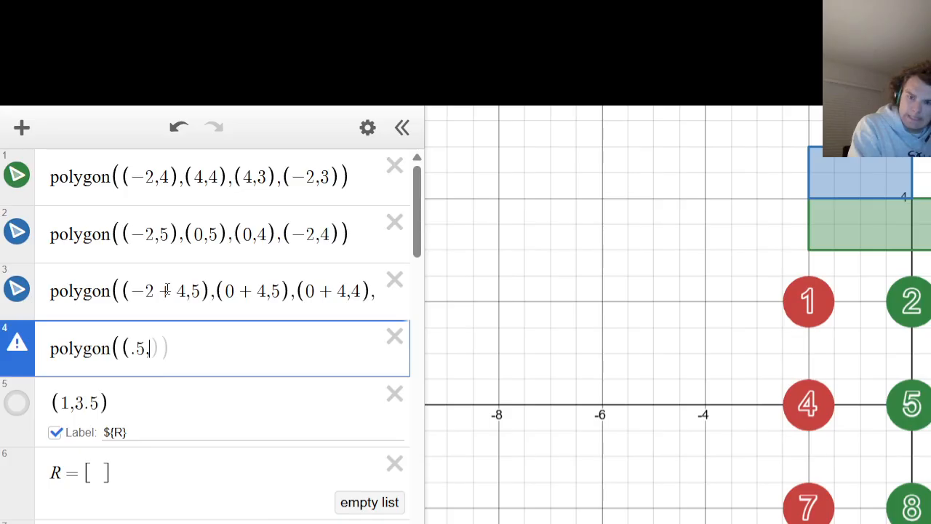
pyautogui.write('1.5')
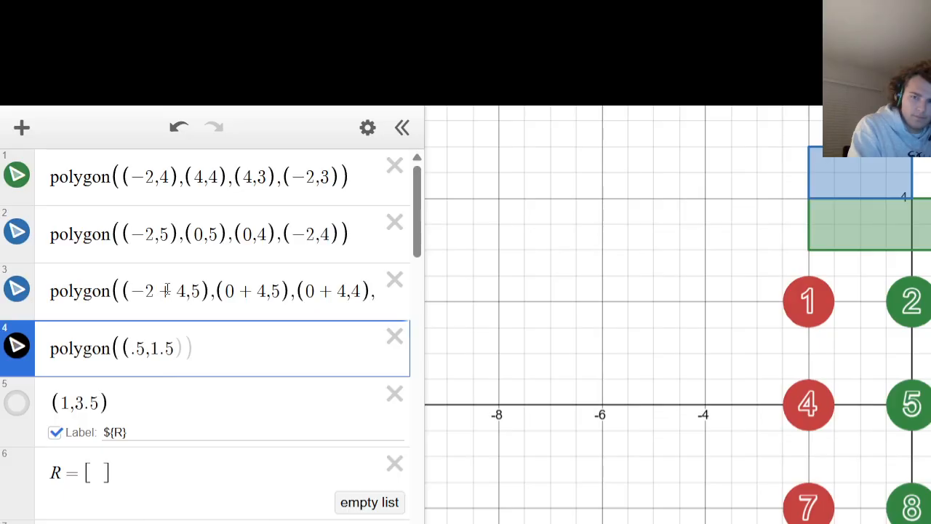
pyautogui.press('BackSpace')
pyautogui.press('BackSpace')
pyautogui.press('BackSpace')
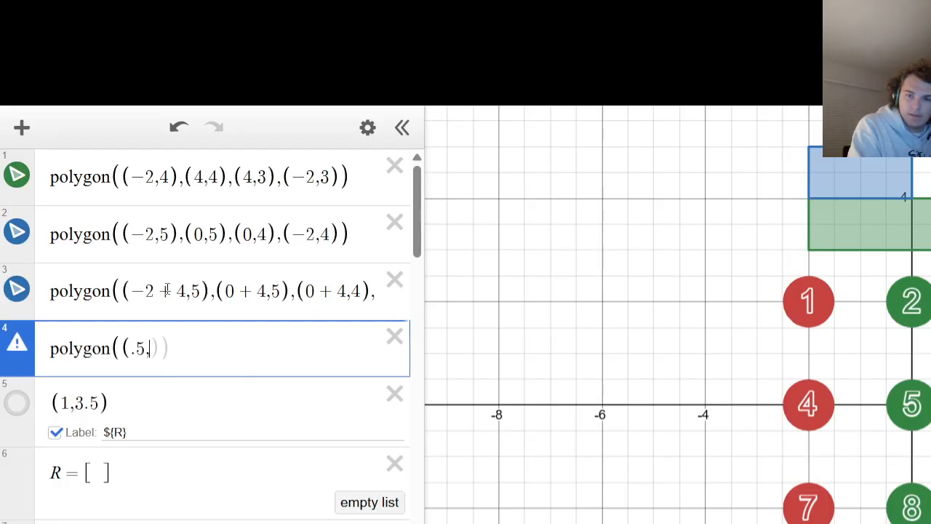
pyautogui.write('5),(')
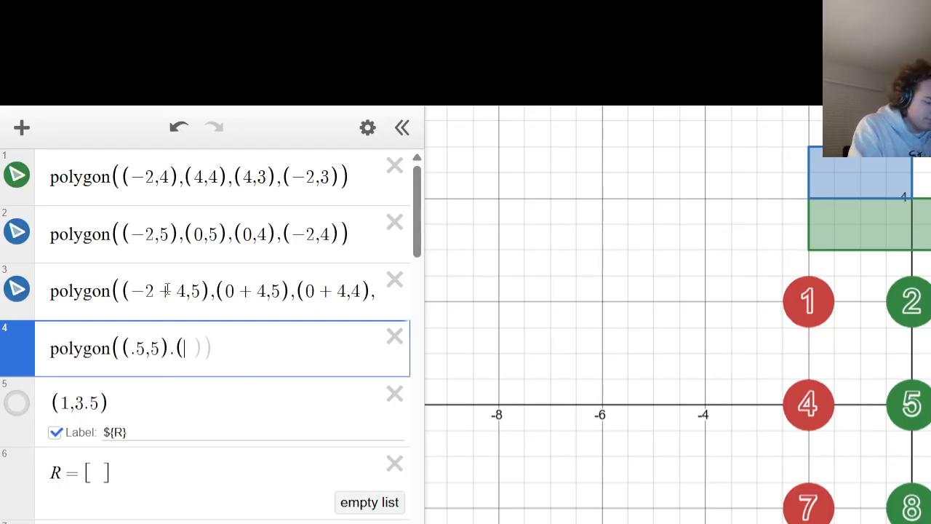
pyautogui.write('1.5')
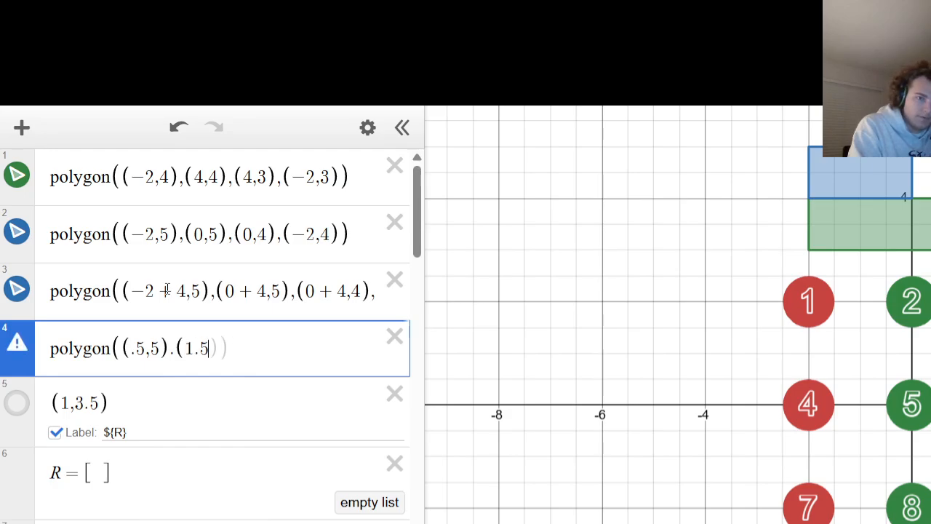
pyautogui.write(',5)')
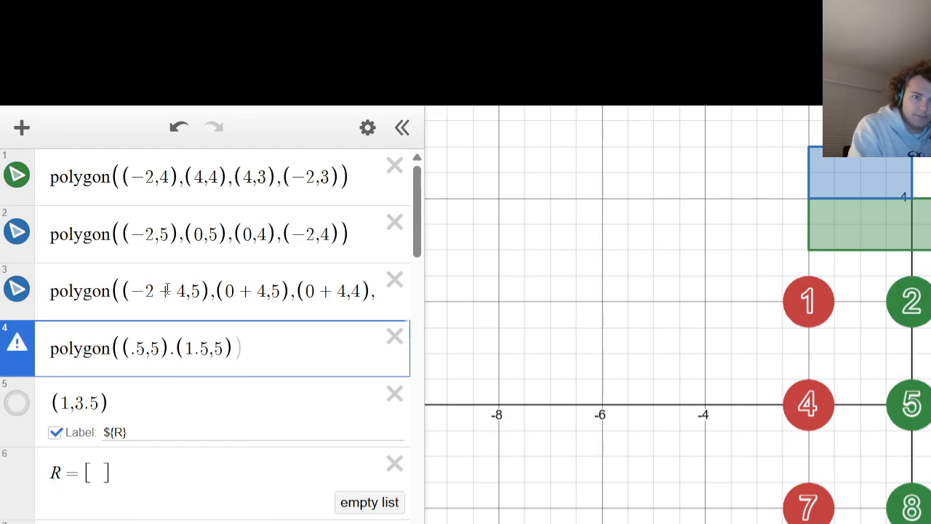
# Replace the period between the two vertices in expression 4 with a comma.
pyautogui.press('Left')
pyautogui.press('Left')
pyautogui.press('Left')
pyautogui.press('Left')
pyautogui.press('Left')
pyautogui.press('Left')
pyautogui.press('Left')
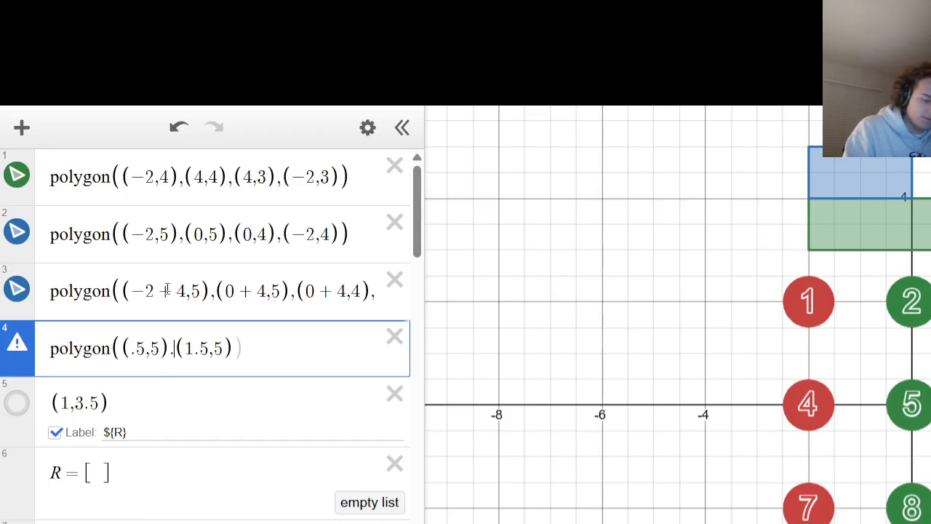
pyautogui.write(',')
pyautogui.press('Right')
pyautogui.press('Right')
pyautogui.press('Right')
pyautogui.press('Right')
pyautogui.press('Right')
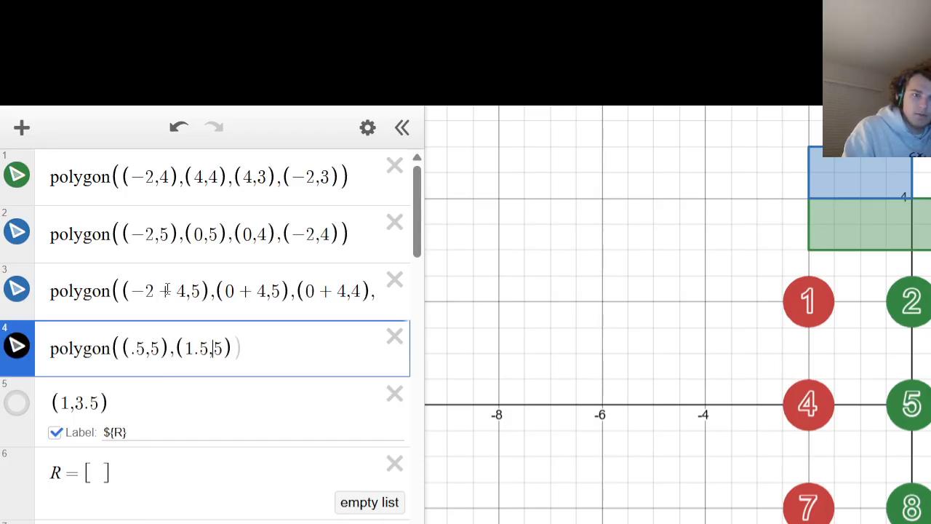
# Complete the polygon in expression 4 with the vertices (1.5,4) and (.5,4).
pyautogui.press('Right')
pyautogui.press('Right')
pyautogui.write(',')
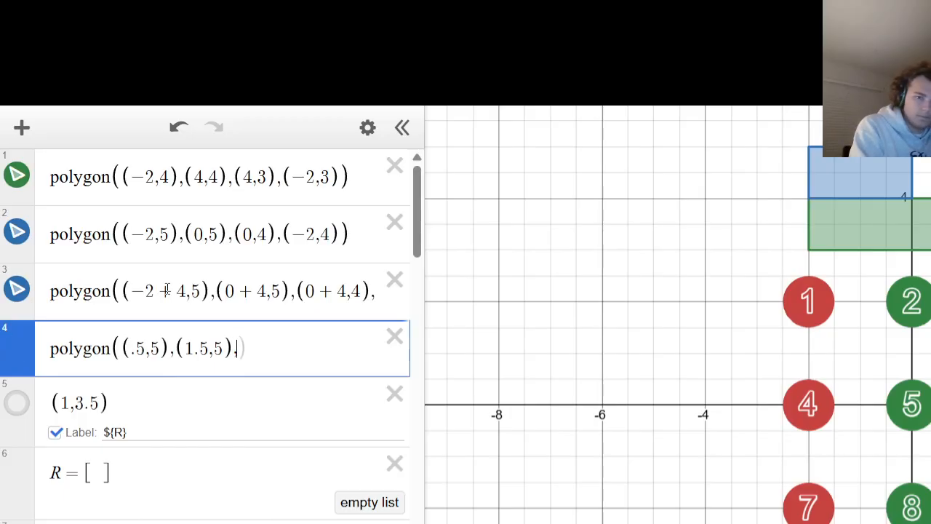
pyautogui.write('(')
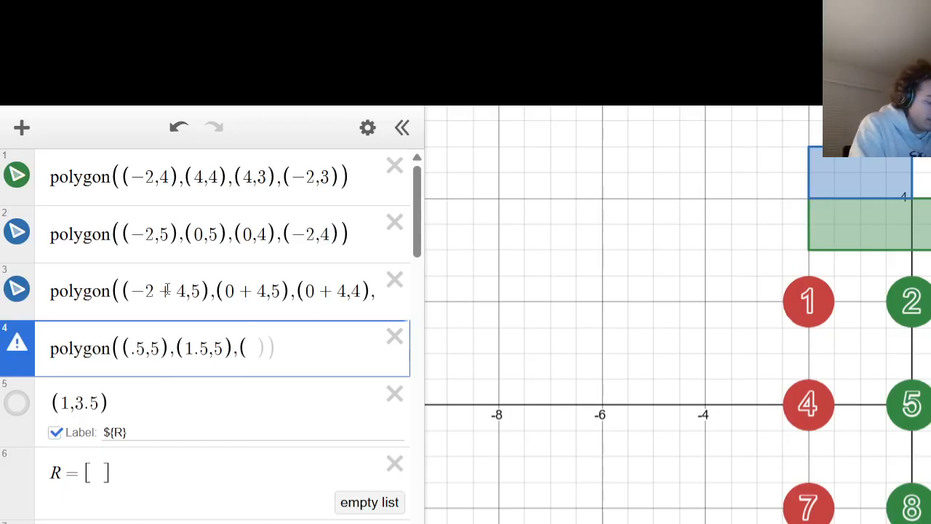
pyautogui.write('1.5,')
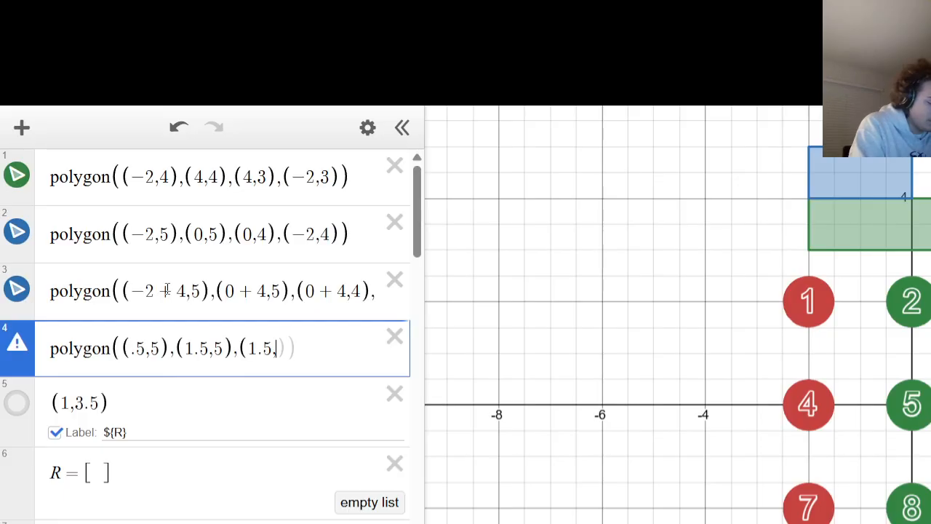
pyautogui.write('4),(')
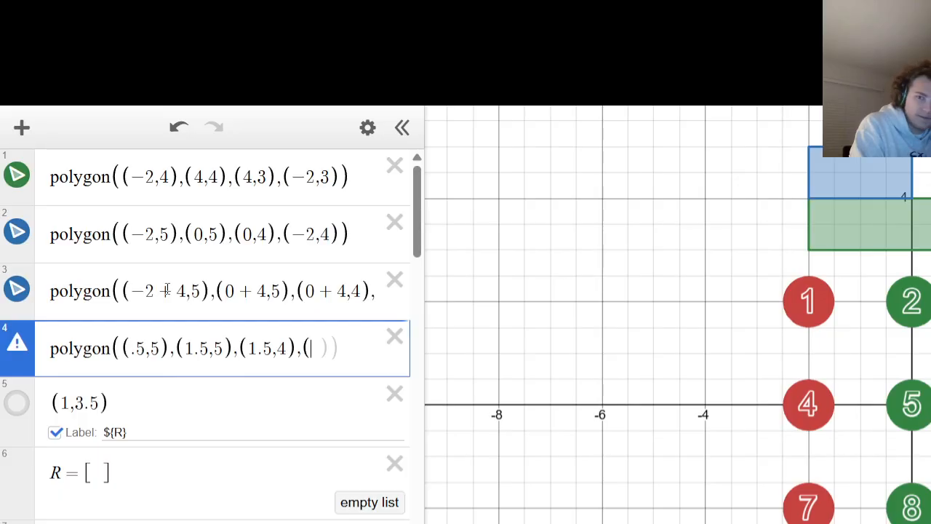
pyautogui.write('.5,4')
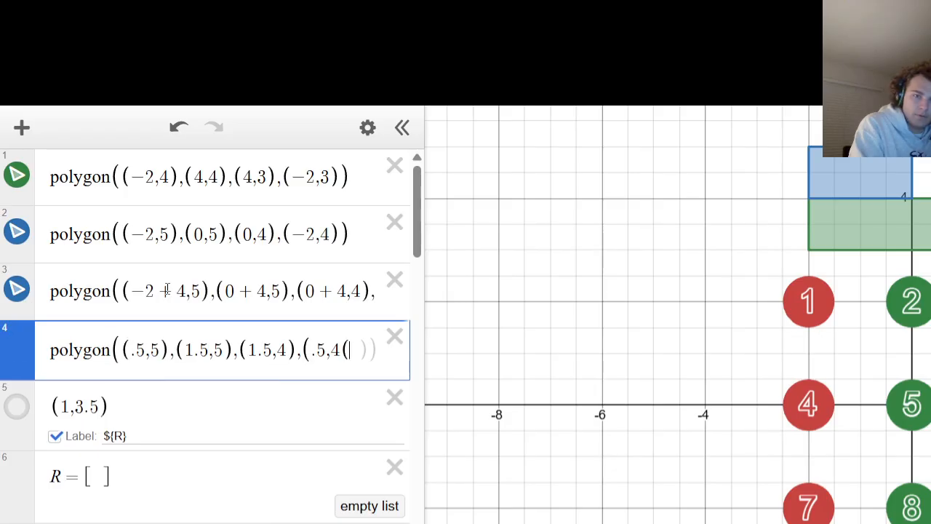
pyautogui.write('))')
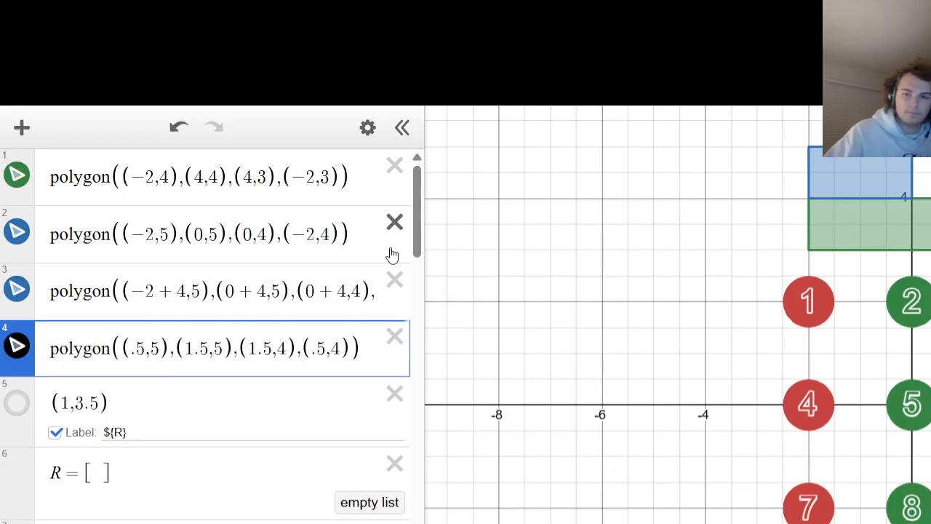
# Change the colour of the polygon in expression 4 to purple.
pyautogui.click(30, 353)
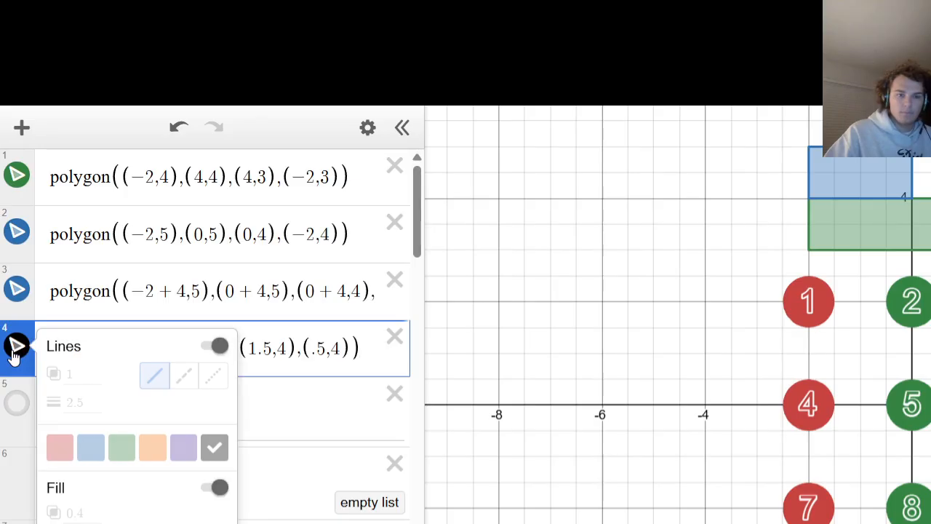
pyautogui.click(151, 447)
pyautogui.click(184, 448)
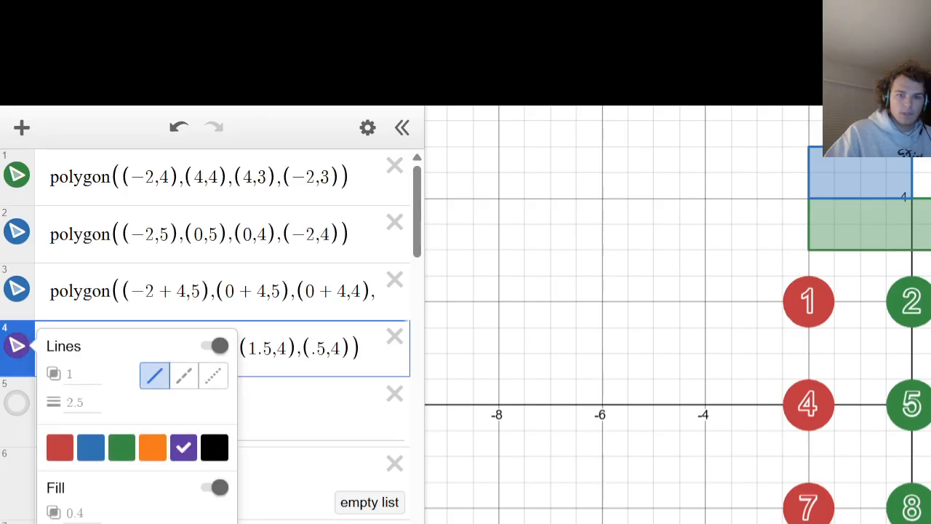
pyautogui.click(592, 268)
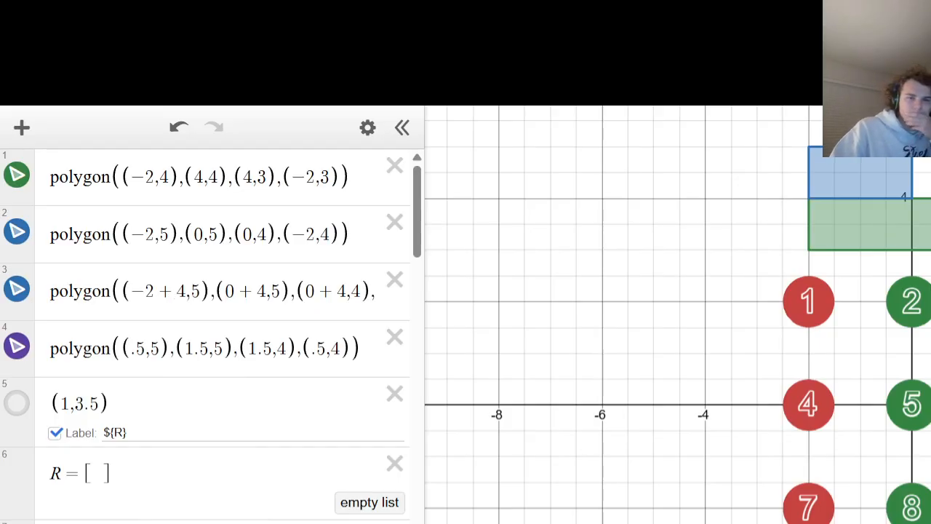
# Add the point (−1,4.5) in a new expression below the purple polygon.
pyautogui.click(361, 355)
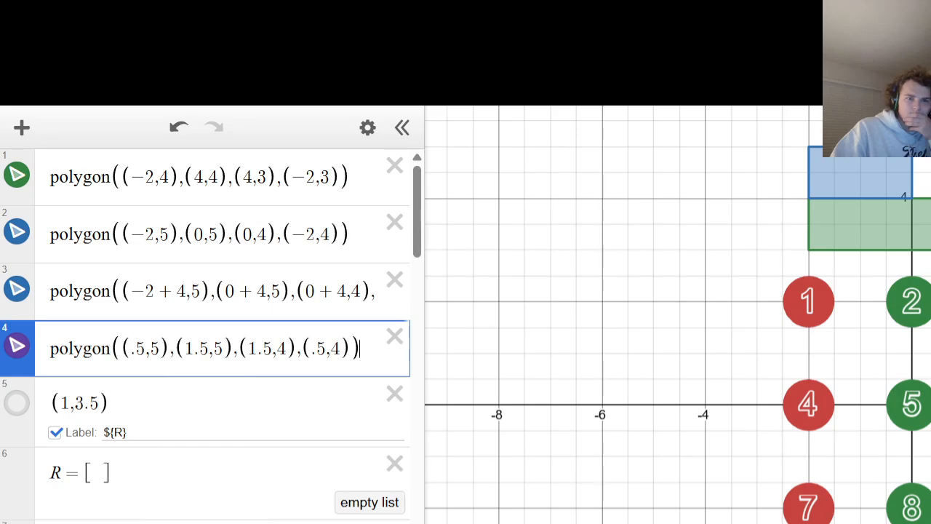
pyautogui.press('Return')
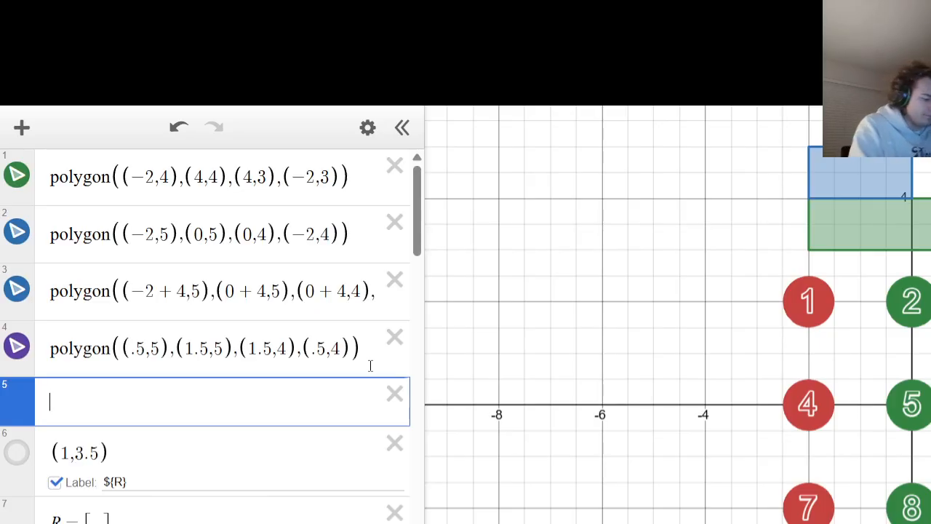
pyautogui.write('(')
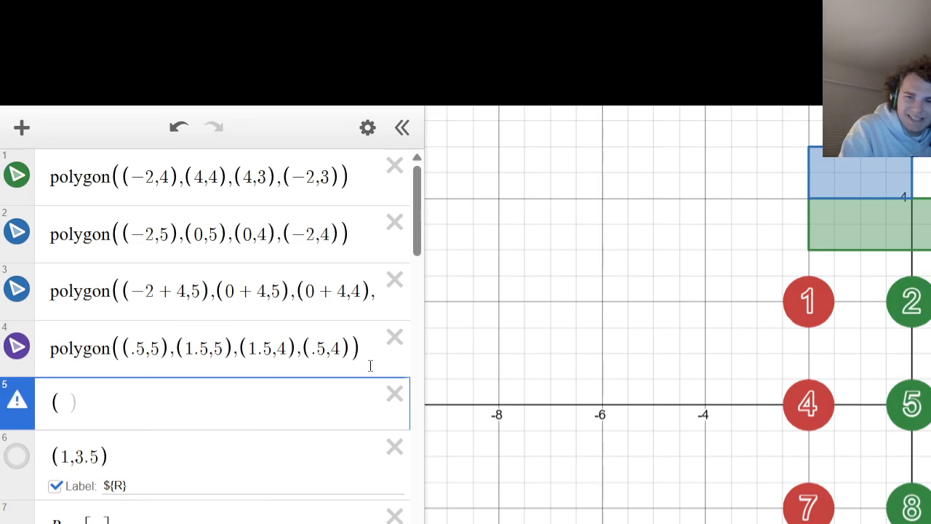
pyautogui.write('-1,')
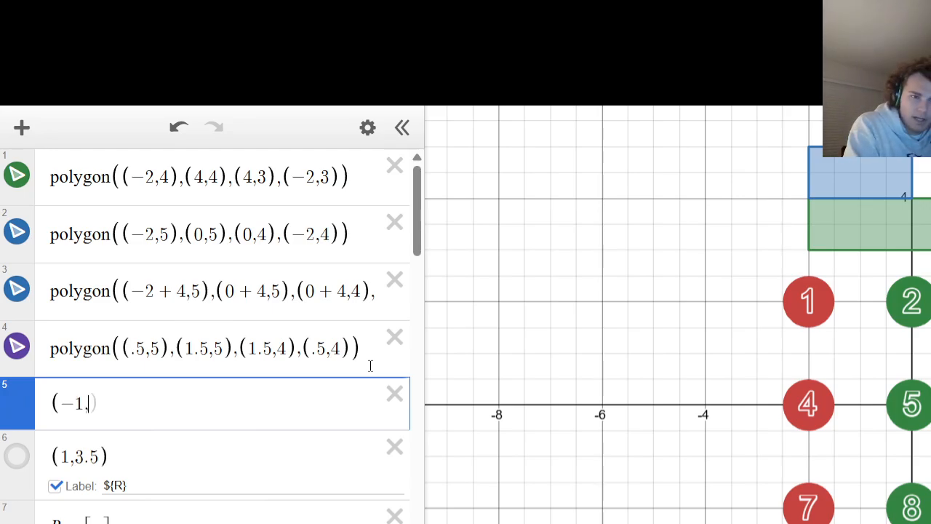
pyautogui.write('5')
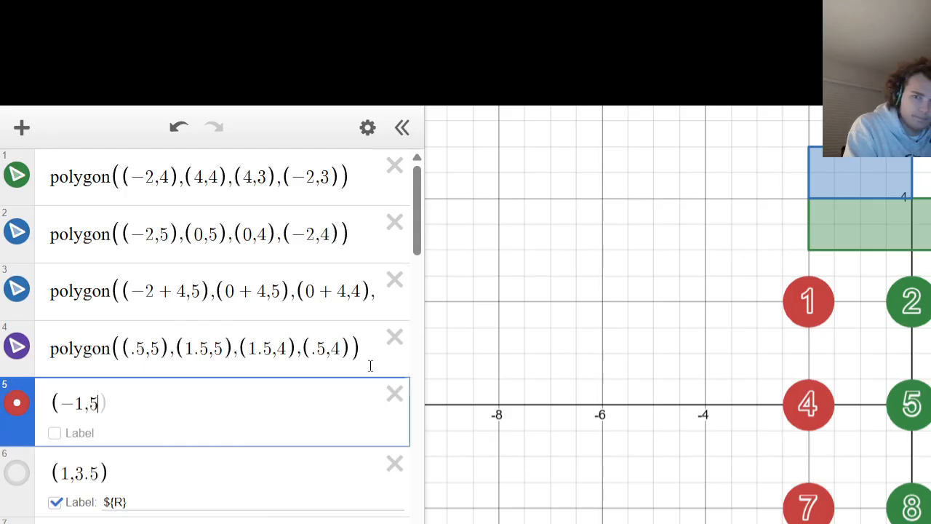
pyautogui.press('BackSpace')
pyautogui.write('4.5')
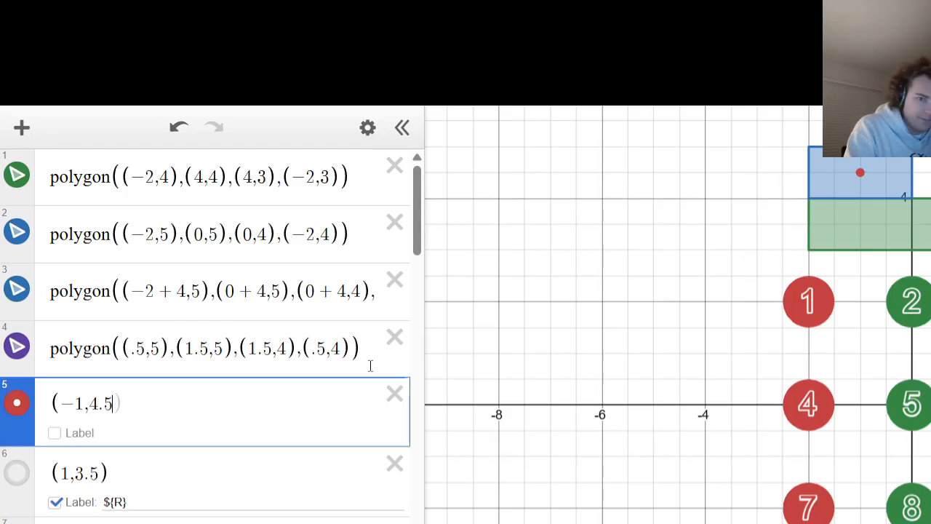
pyautogui.press('Right')
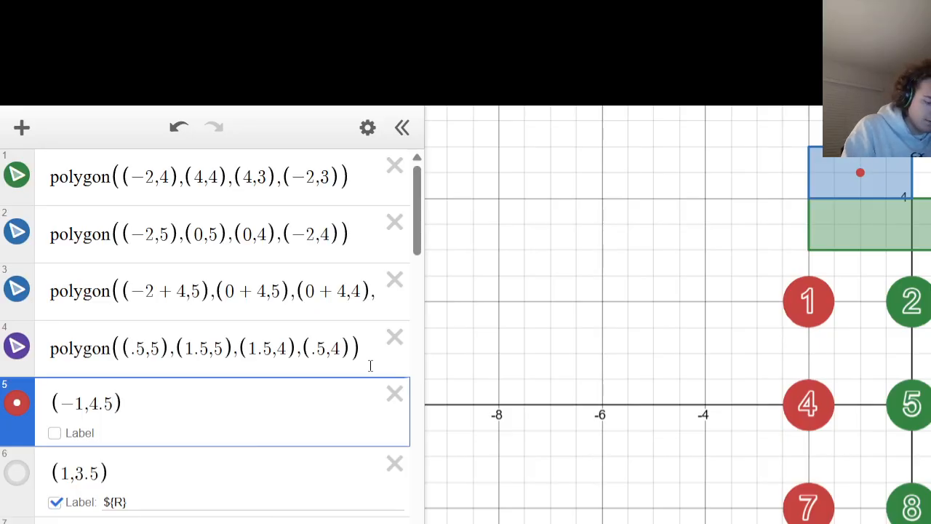
# Add the point (3,4.5) in a new expression directly below the point (−1,4.5).
pyautogui.press('Return')
pyautogui.write('(')
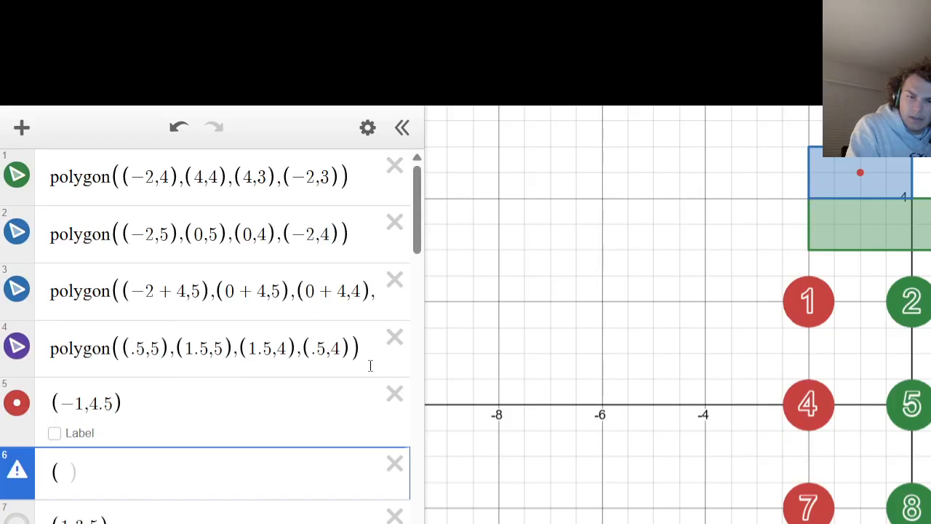
pyautogui.write('3,')
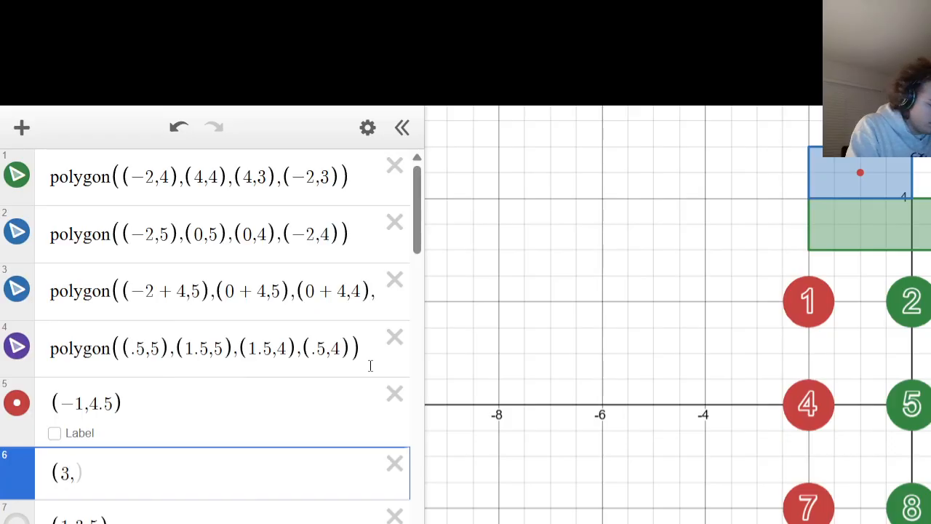
pyautogui.write('4.5')
pyautogui.press('Return')
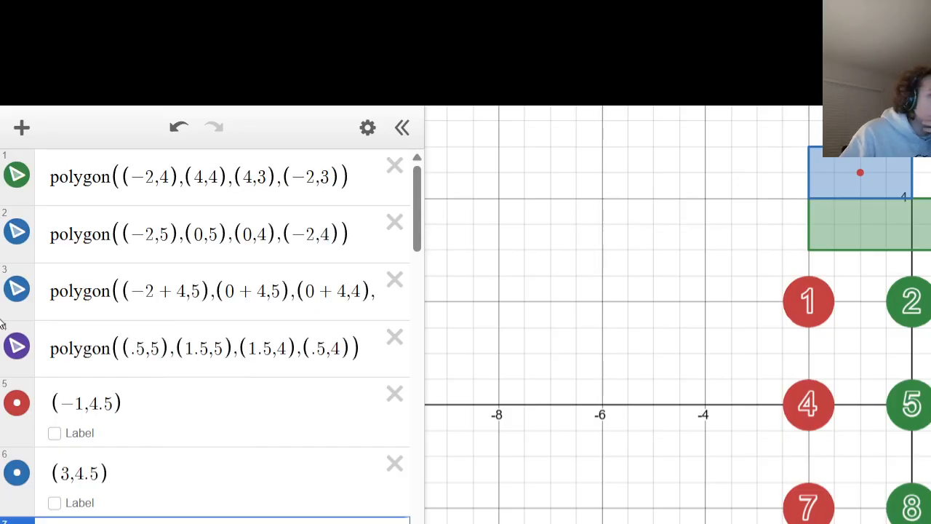
# Turn on labels for the points (−1,4.5) and (3,4.5), using the label text ${N_1} and ${N_2} respectively.
pyautogui.click(166, 396)
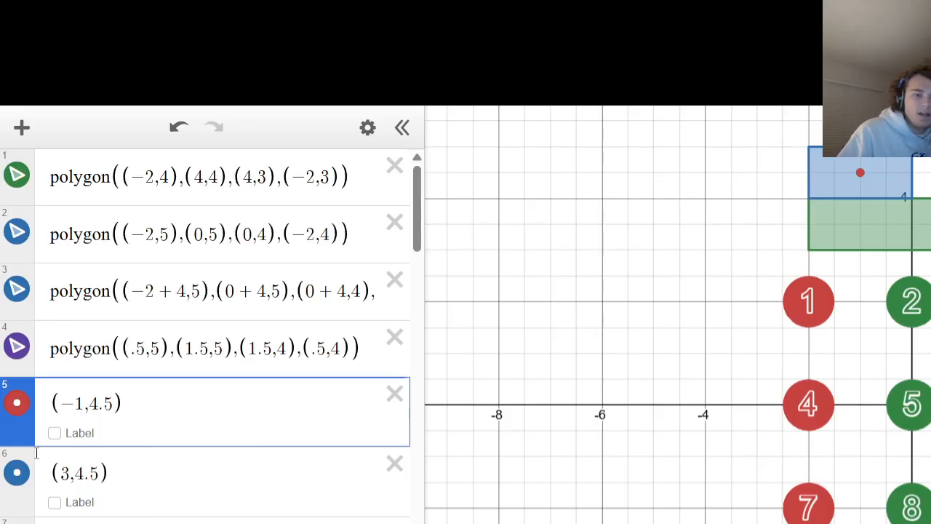
pyautogui.click(55, 433)
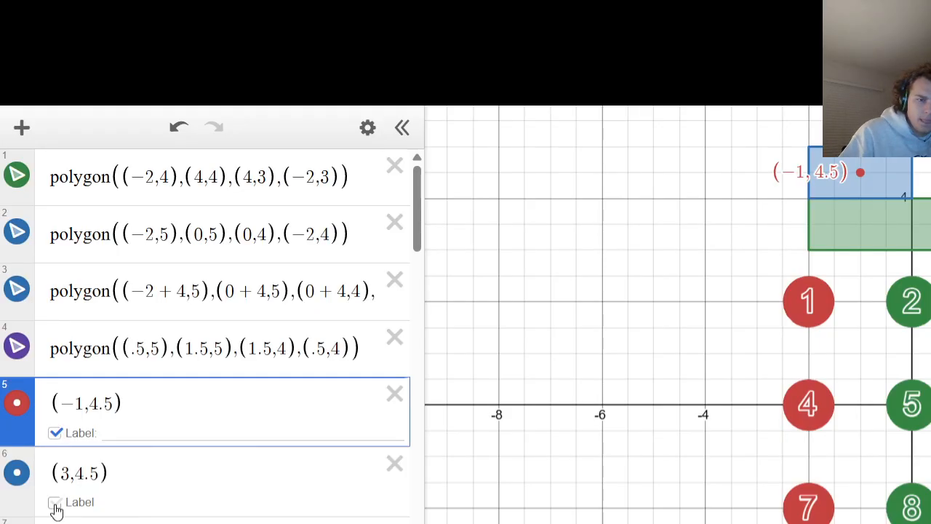
pyautogui.click(56, 502)
pyautogui.click(120, 435)
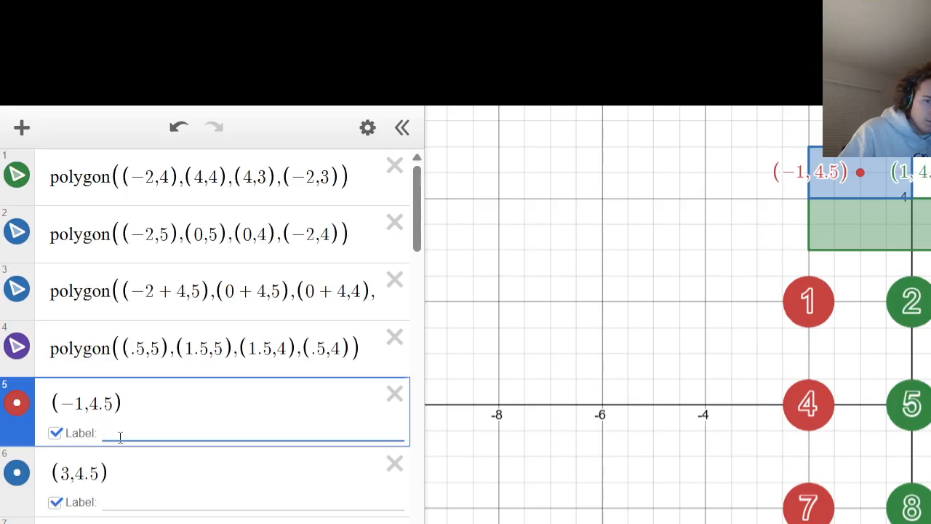
pyautogui.write('${')
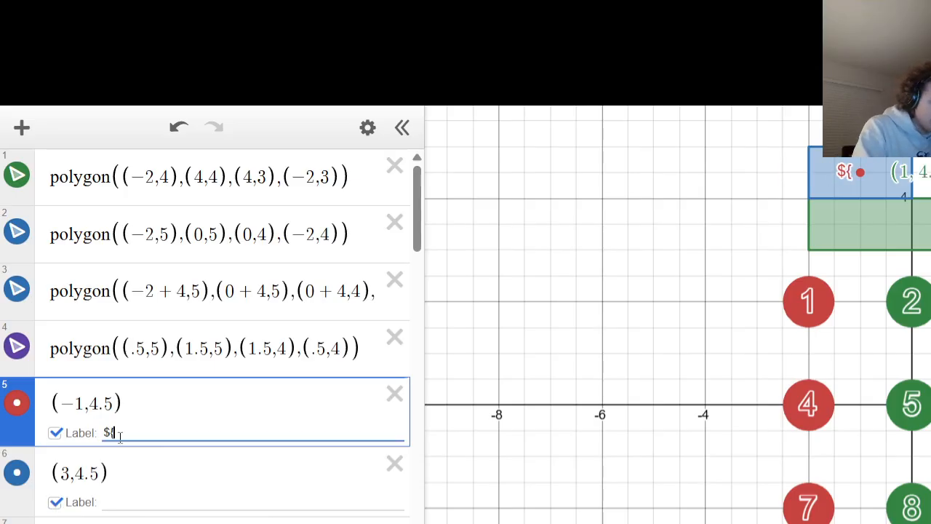
pyautogui.write('N_1}')
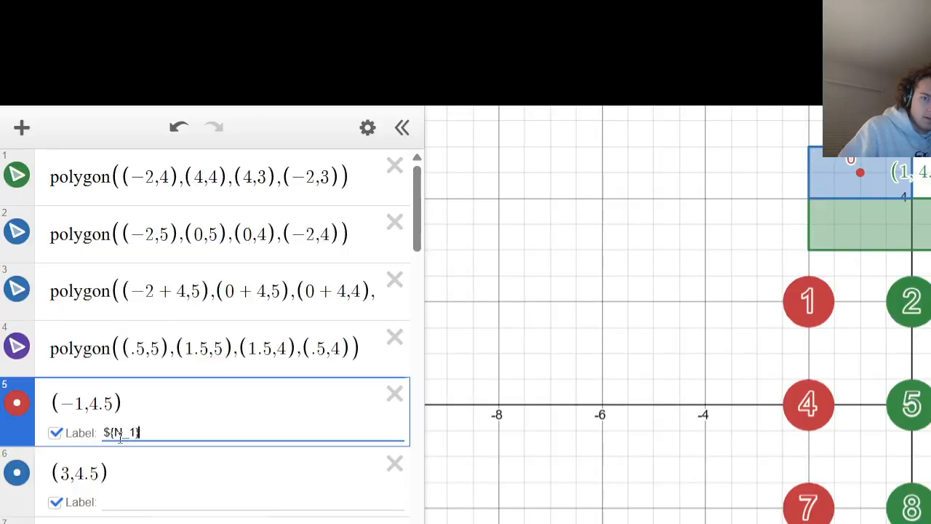
pyautogui.click(118, 502)
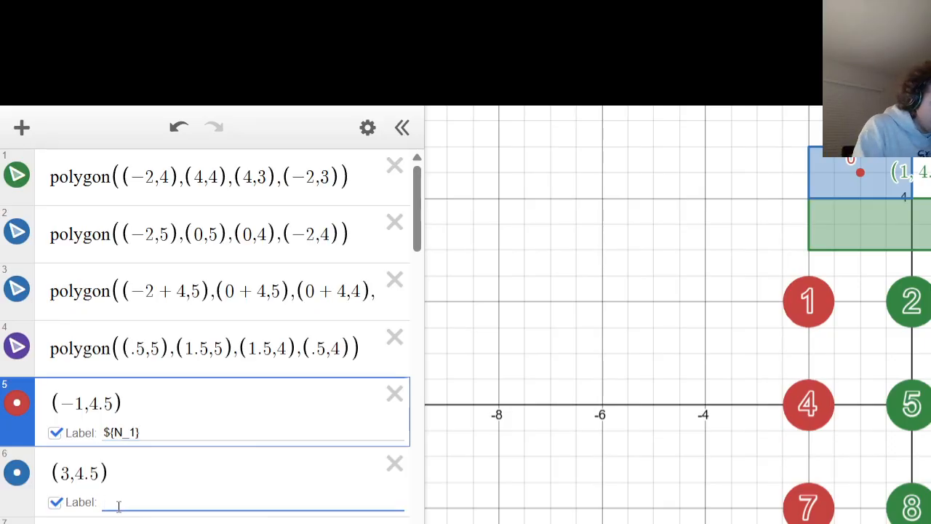
pyautogui.write('${N_2')
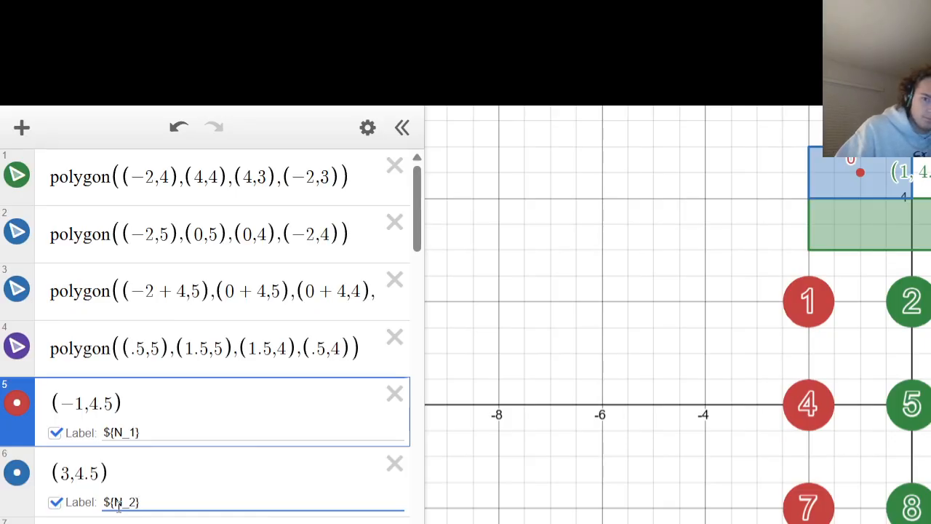
pyautogui.write('}')
# Set the label size of the points (−1,4.5) and (3,4.5) to 3.
pyautogui.click(25, 417)
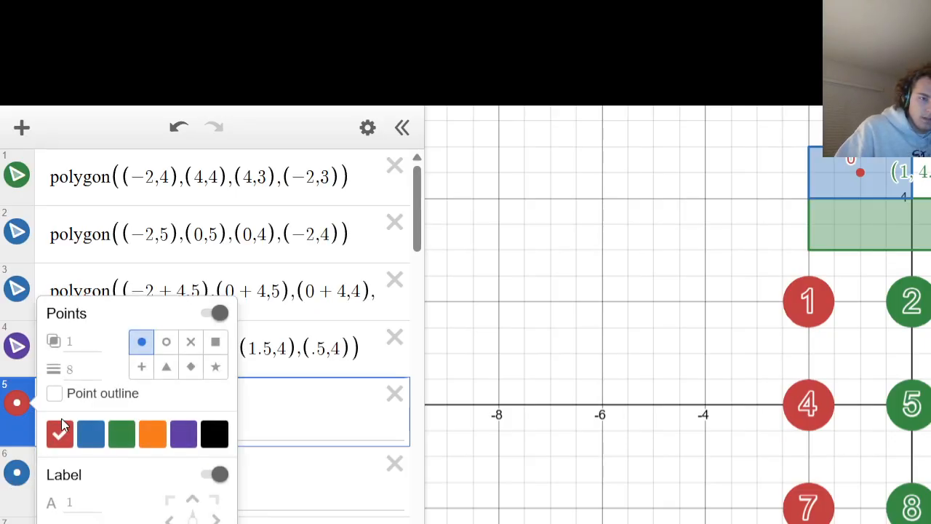
pyautogui.click(14, 483)
pyautogui.click(14, 480)
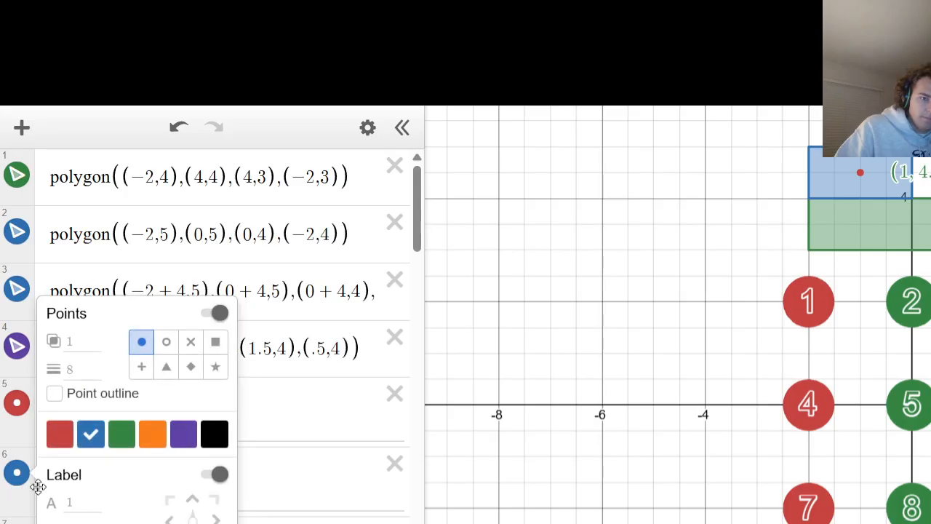
pyautogui.click(16, 410)
pyautogui.click(16, 409)
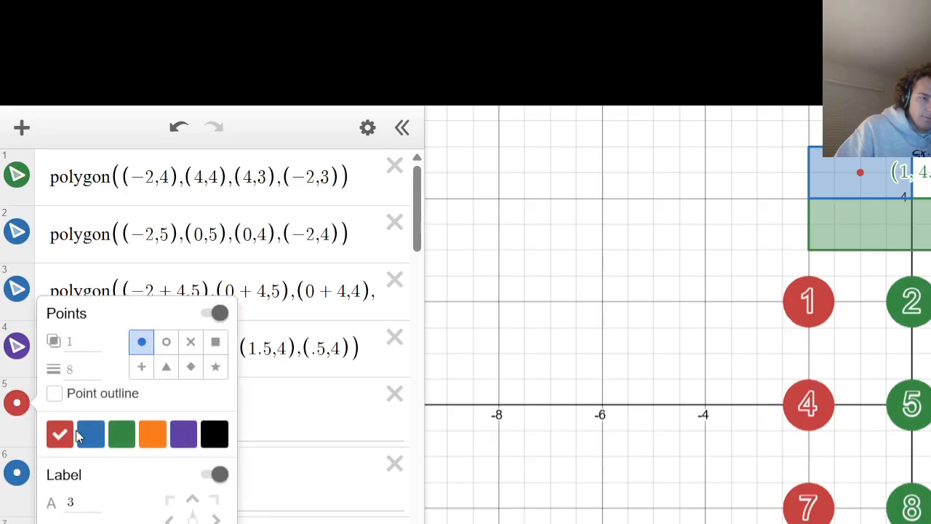
# Change the colour of the points (−1,4.5) and (3,4.5) to black.
pyautogui.click(90, 434)
pyautogui.click(214, 433)
pyautogui.click(16, 472)
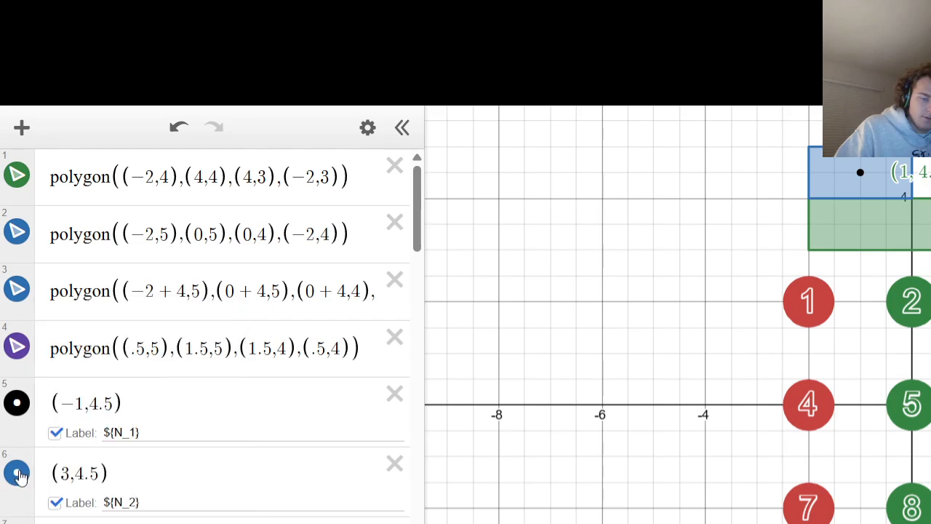
pyautogui.click(17, 472)
pyautogui.click(215, 433)
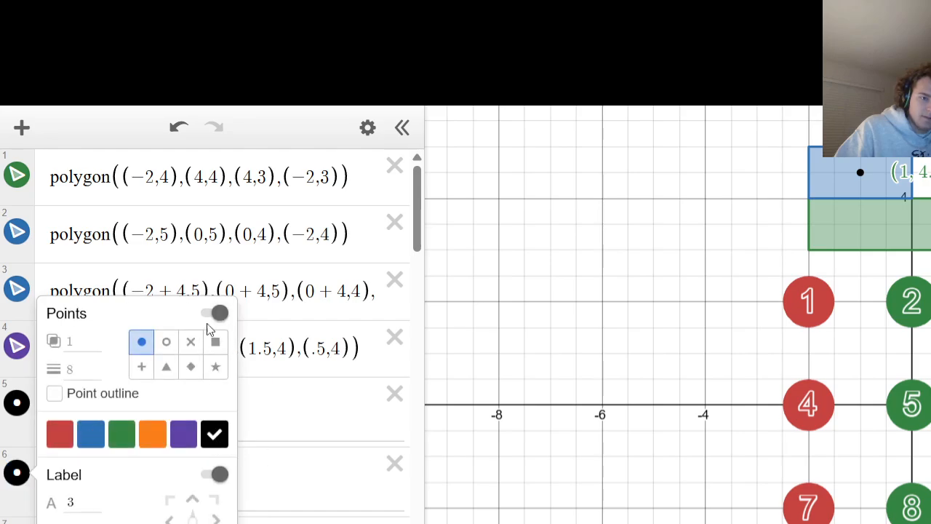
# Turn off the point markers for (3,4.5) and (−1,4.5) while leaving their labels on.
pyautogui.click(215, 314)
pyautogui.click(18, 404)
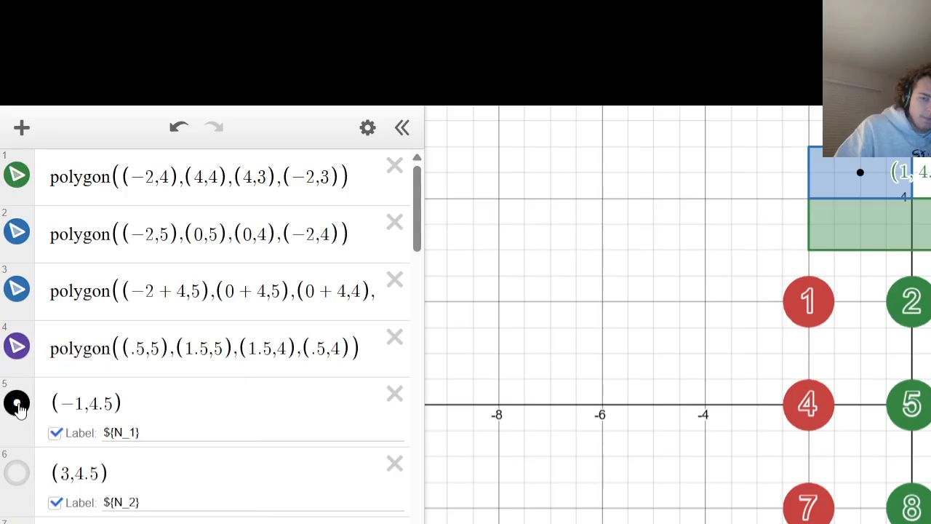
pyautogui.click(18, 404)
pyautogui.click(215, 313)
# Set the label size of the green point in expression 7 to 3.
pyautogui.click(16, 523)
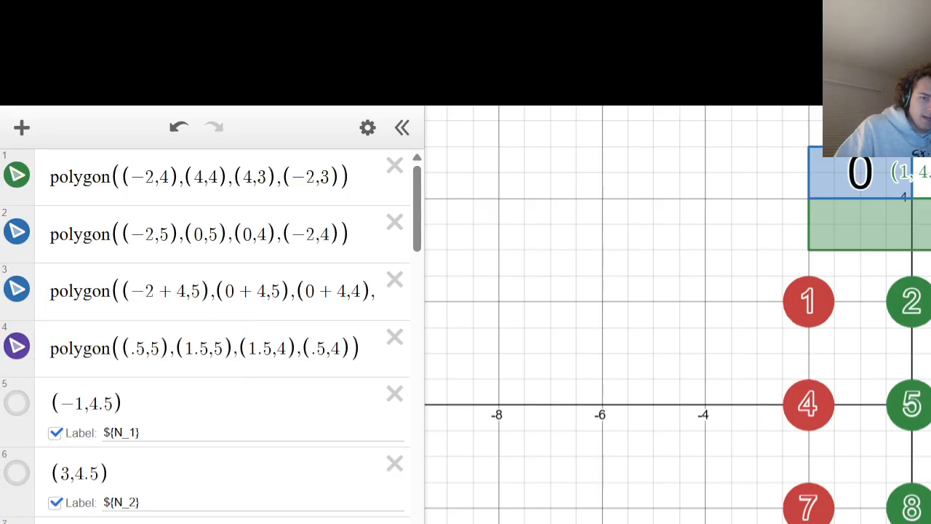
pyautogui.click(82, 502)
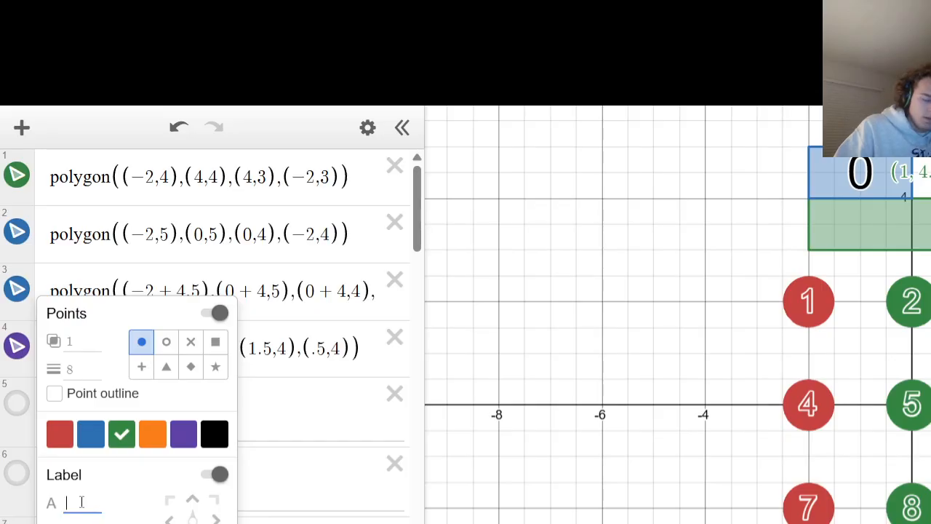
pyautogui.write('3')
pyautogui.press('Escape')
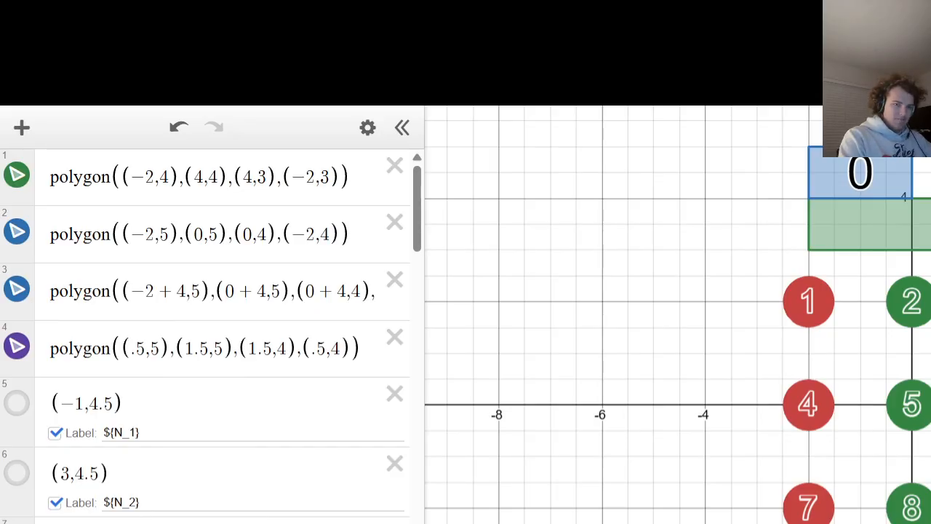
# Copy the piecewise condition from O_p and paste it into the label of the point (1,4.5) in expression 7.
pyautogui.scroll(-6, 23, 425)
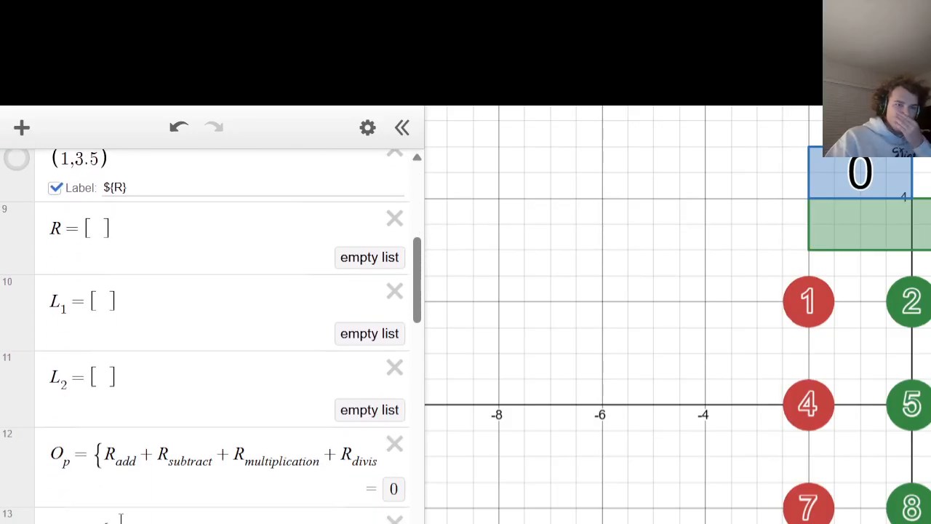
pyautogui.scroll(5, 124, 451)
pyautogui.scroll(-5, 122, 451)
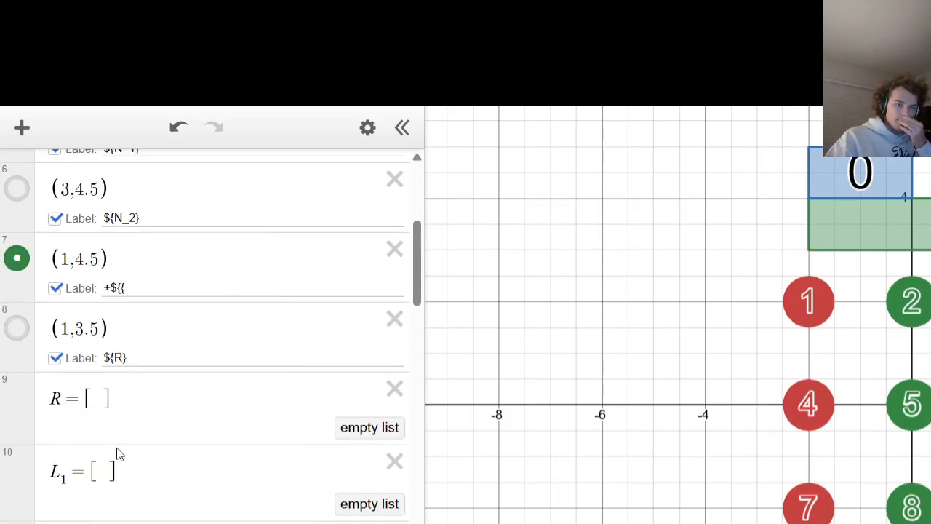
pyautogui.moveTo(95, 454); pyautogui.dragTo(520, 461)
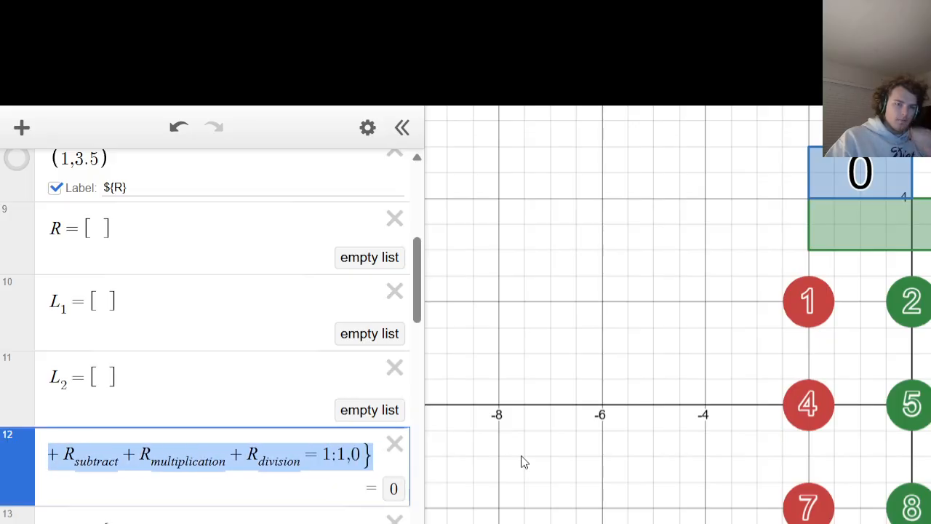
pyautogui.press('Up')
pyautogui.press('Up')
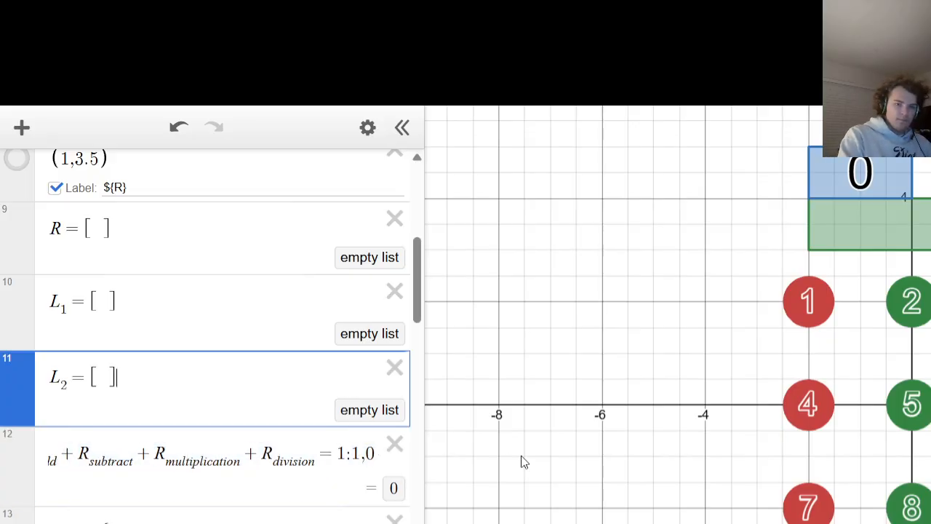
pyautogui.press('Up')
pyautogui.press('Up')
pyautogui.press('Up')
pyautogui.press('Up')
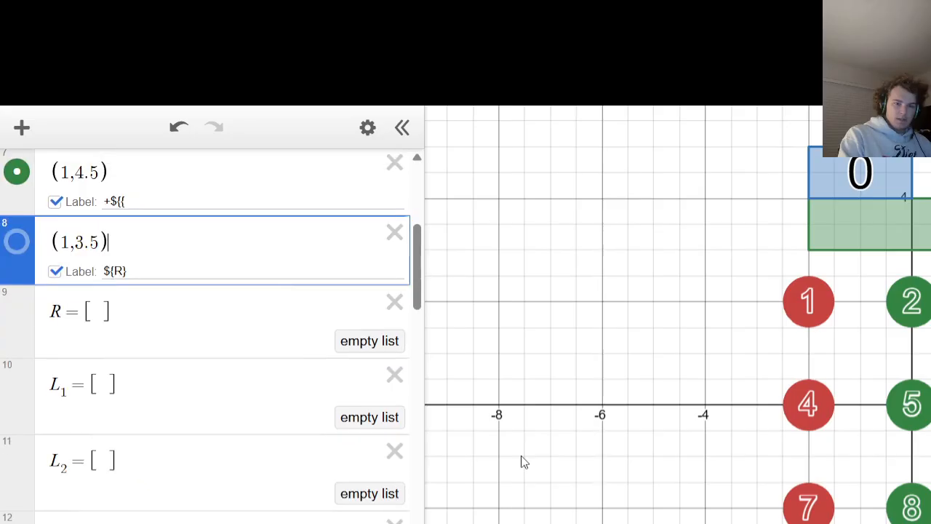
pyautogui.press('Down')
pyautogui.press('Down')
pyautogui.press('Up')
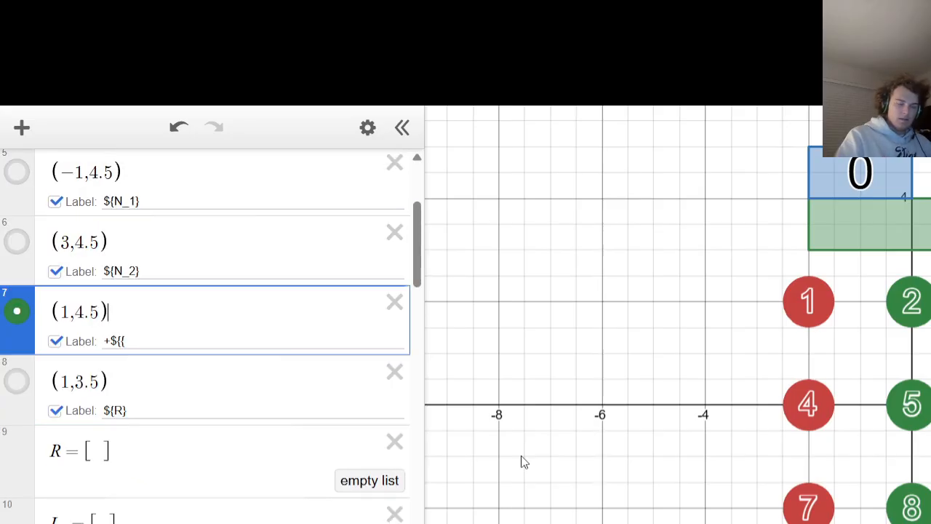
pyautogui.click(240, 345)
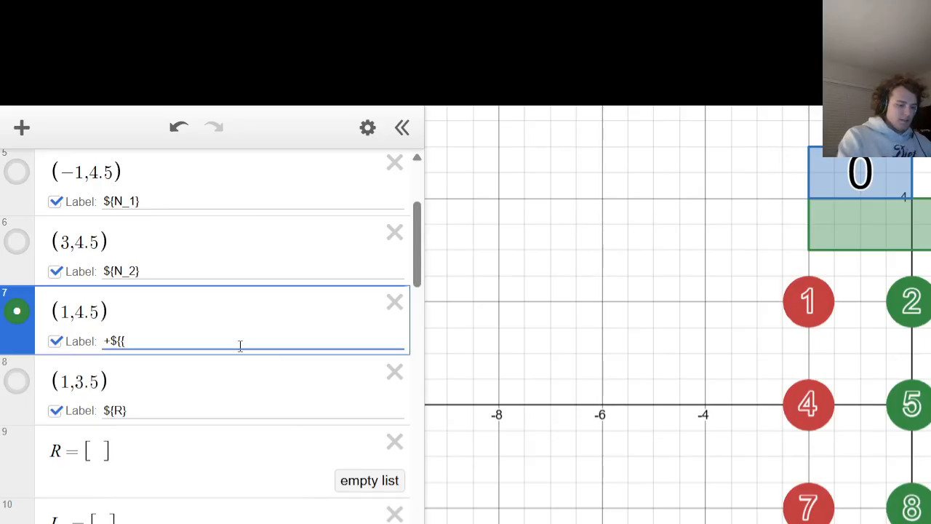
pyautogui.press('BackSpace')
pyautogui.write('R_{add}+R_{subtract}+R_{multiplication}+R_{division}=1:1,0\\right\\')
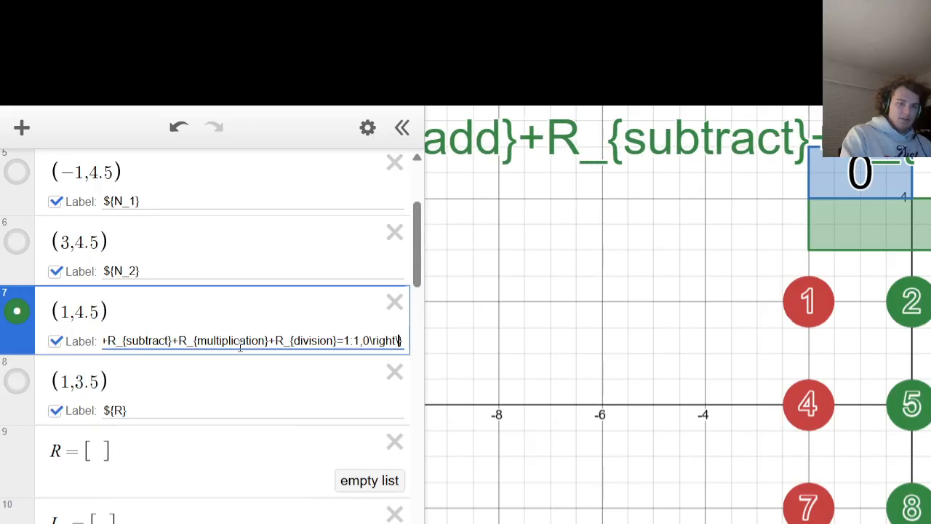
# Trim the pasted condition in the label of expression 7 to R_{add}=1:1,0.
pyautogui.press('Left')
pyautogui.press('Left')
pyautogui.press('Left')
pyautogui.press('Left')
pyautogui.press('Left')
pyautogui.press('Left')
pyautogui.press('Left')
pyautogui.press('Left')
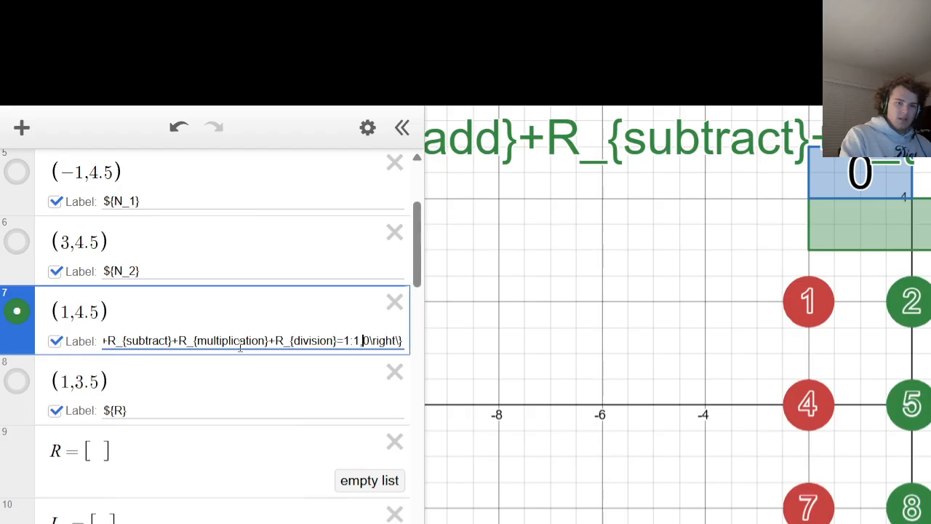
pyautogui.press('Left')
pyautogui.press('Left')
pyautogui.press('BackSpace')
pyautogui.press('BackSpace')
pyautogui.press('BackSpace')
pyautogui.press('BackSpace')
pyautogui.press('BackSpace')
pyautogui.press('BackSpace')
pyautogui.press('BackSpace')
pyautogui.press('BackSpace')
pyautogui.press('BackSpace')
pyautogui.press('BackSpace')
pyautogui.press('BackSpace')
pyautogui.press('BackSpace')
pyautogui.press('BackSpace')
pyautogui.press('BackSpace')
pyautogui.press('BackSpace')
pyautogui.press('BackSpace')
pyautogui.press('BackSpace')
pyautogui.press('BackSpace')
pyautogui.press('BackSpace')
pyautogui.press('BackSpace')
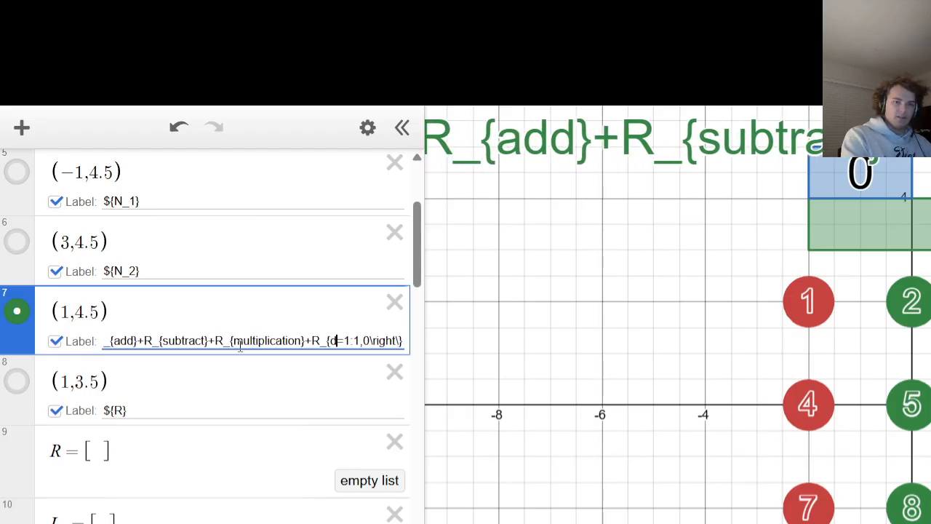
pyautogui.press('BackSpace')
pyautogui.press('BackSpace')
pyautogui.press('BackSpace')
pyautogui.press('BackSpace')
pyautogui.press('BackSpace')
pyautogui.press('BackSpace')
pyautogui.press('BackSpace')
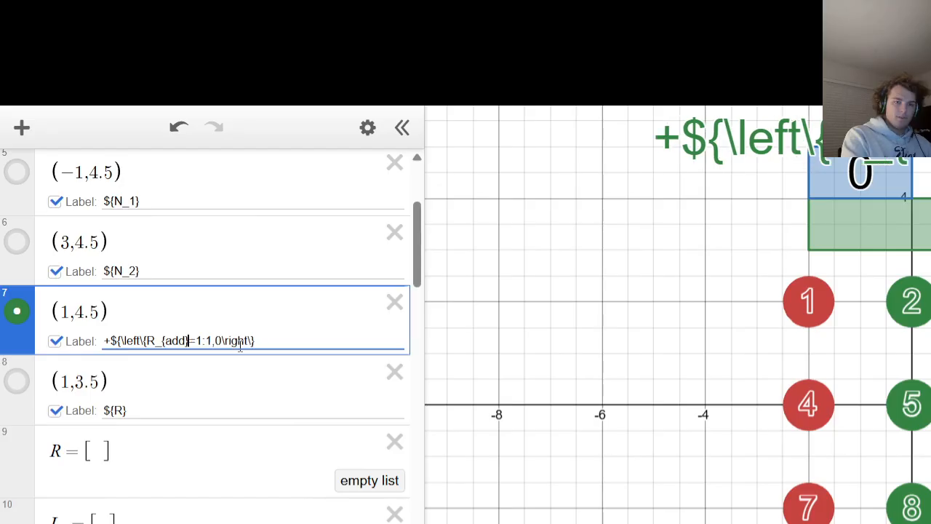
pyautogui.press('Right')
pyautogui.press('Right')
pyautogui.press('Right')
pyautogui.press('Right')
pyautogui.press('Right')
pyautogui.press('Right')
pyautogui.press('Right')
pyautogui.press('Right')
pyautogui.press('Right')
pyautogui.press('Right')
pyautogui.press('Right')
pyautogui.press('Right')
pyautogui.press('Right')
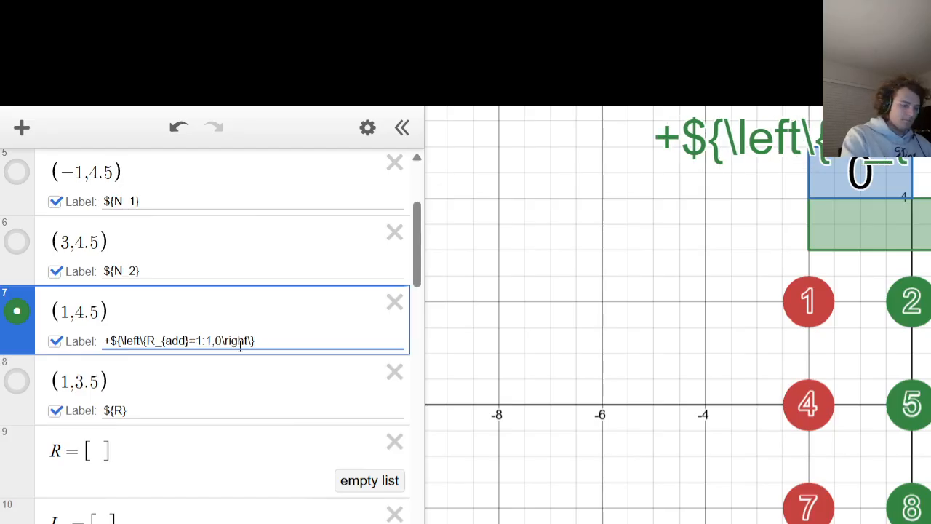
# Clear the whole label text of the point (1,4.5) in expression 7.
pyautogui.write('}')
pyautogui.press('BackSpace')
pyautogui.press('BackSpace')
pyautogui.press('BackSpace')
pyautogui.press('BackSpace')
pyautogui.press('BackSpace')
pyautogui.press('BackSpace')
pyautogui.press('BackSpace')
pyautogui.press('BackSpace')
pyautogui.press('BackSpace')
pyautogui.press('BackSpace')
pyautogui.press('BackSpace')
pyautogui.press('BackSpace')
pyautogui.press('BackSpace')
pyautogui.press('BackSpace')
pyautogui.press('BackSpace')
pyautogui.press('BackSpace')
pyautogui.press('BackSpace')
pyautogui.press('BackSpace')
pyautogui.press('BackSpace')
pyautogui.press('BackSpace')
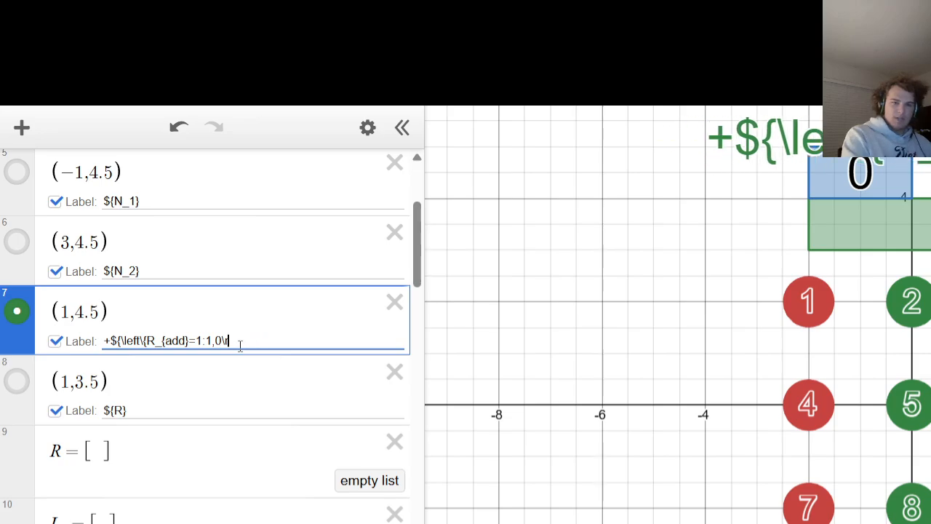
pyautogui.press('BackSpace')
pyautogui.press('BackSpace')
pyautogui.press('BackSpace')
pyautogui.press('BackSpace')
pyautogui.press('BackSpace')
pyautogui.press('BackSpace')
pyautogui.press('BackSpace')
pyautogui.press('BackSpace')
pyautogui.press('BackSpace')
pyautogui.press('BackSpace')
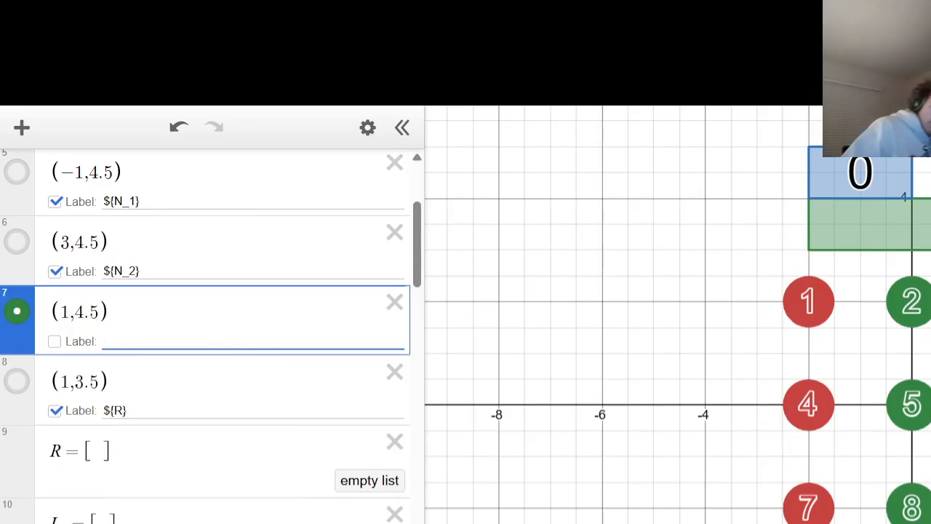
# Duplicate the point (1,4.5) into three new expressions directly below expression 7.
pyautogui.moveTo(111, 311); pyautogui.dragTo(51, 311)
pyautogui.hotkey('ctrl', 'c')
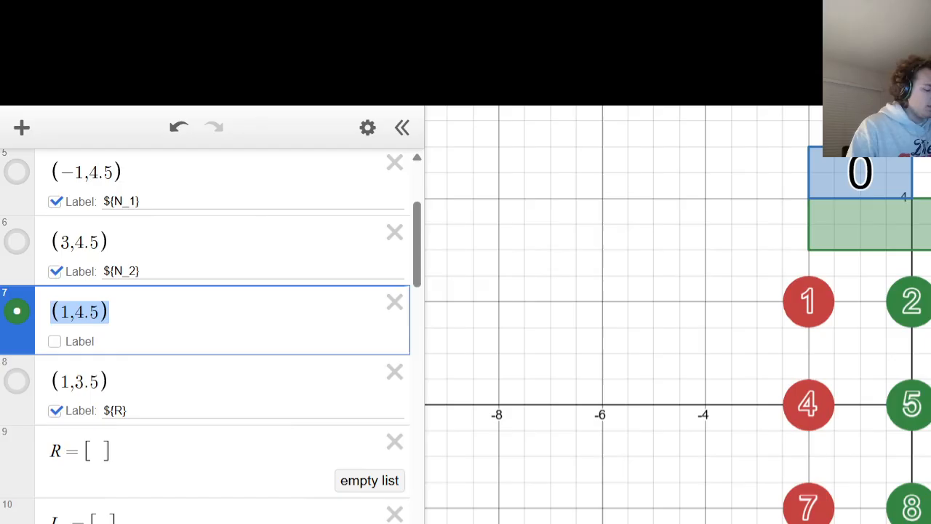
pyautogui.press('Return')
pyautogui.hotkey('ctrl', 'v')
pyautogui.press('Return')
pyautogui.hotkey('ctrl', 'v')
pyautogui.press('Return')
pyautogui.hotkey('ctrl', 'v')
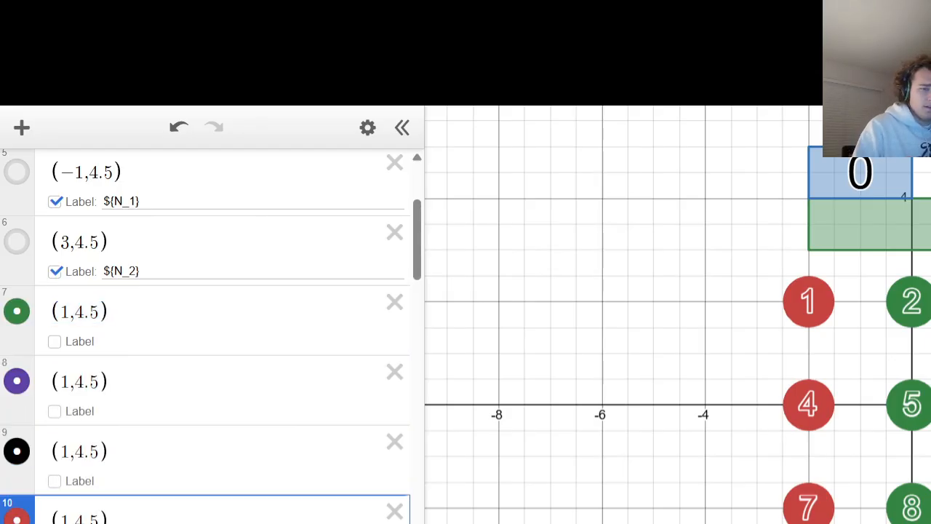
# Turn on labels for the green and purple (1,4.5) points and set their label size to 3.
pyautogui.click(16, 312)
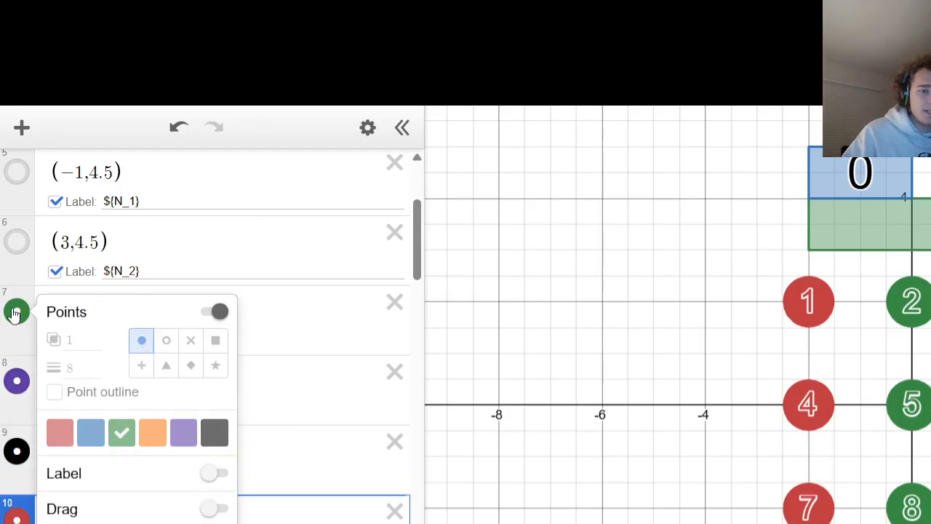
pyautogui.click(217, 474)
pyautogui.write('3')
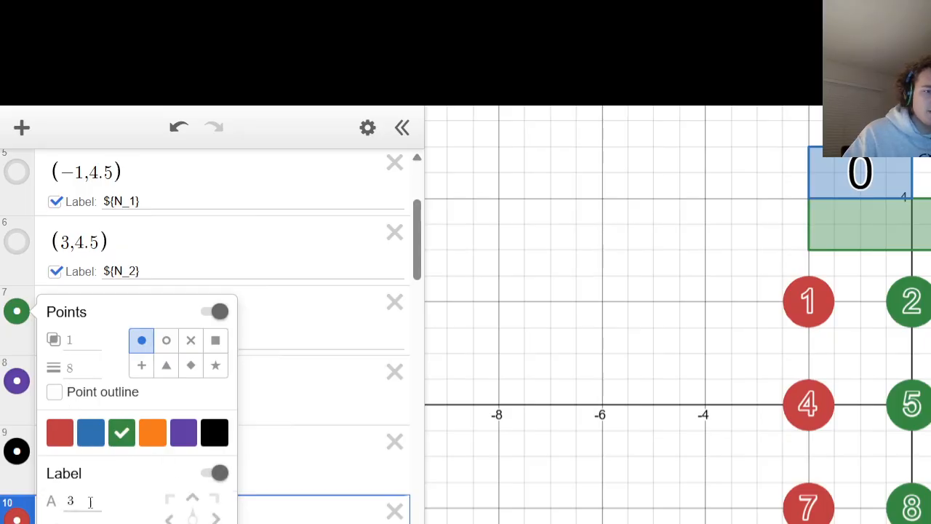
pyautogui.click(15, 386)
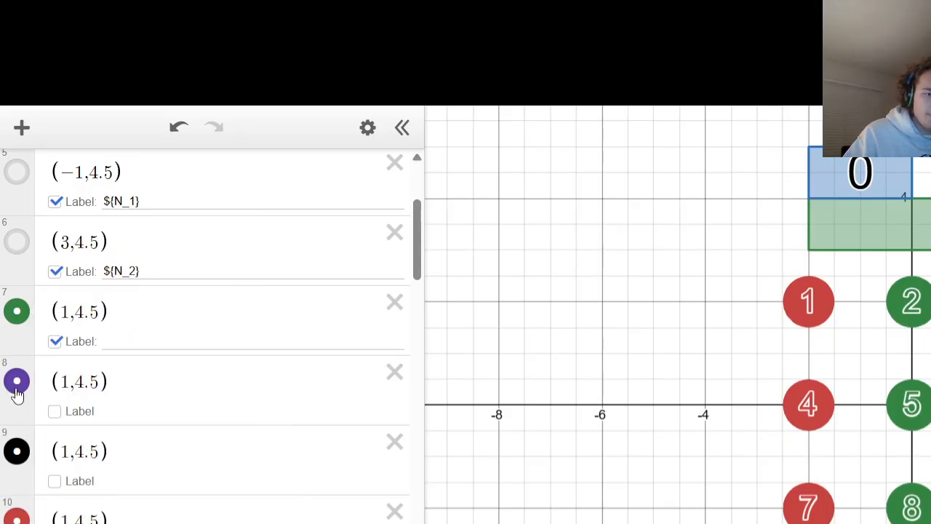
pyautogui.click(16, 381)
pyautogui.click(216, 523)
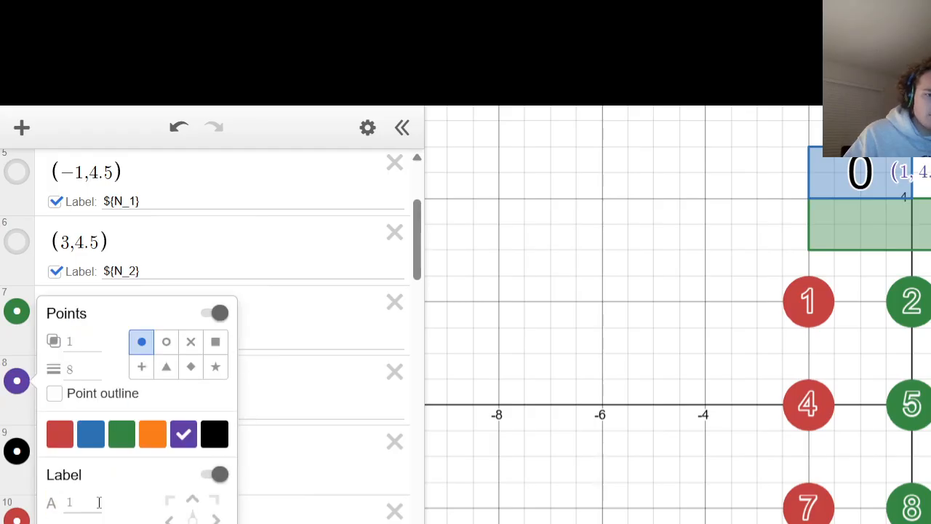
pyautogui.click(74, 501)
pyautogui.write('3')
# Turn on labels of size 3 for the points in expressions 9 and 10, and recolour expression 10 black.
pyautogui.click(19, 453)
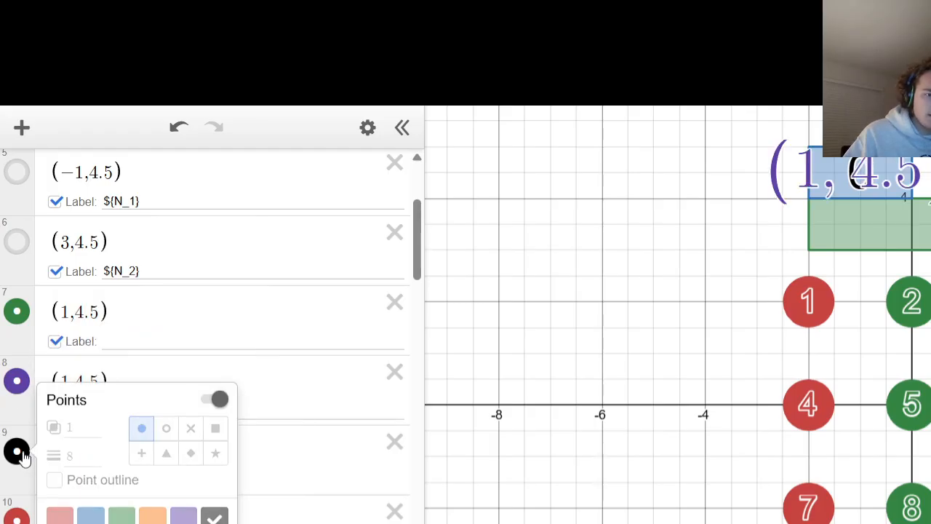
pyautogui.click(217, 523)
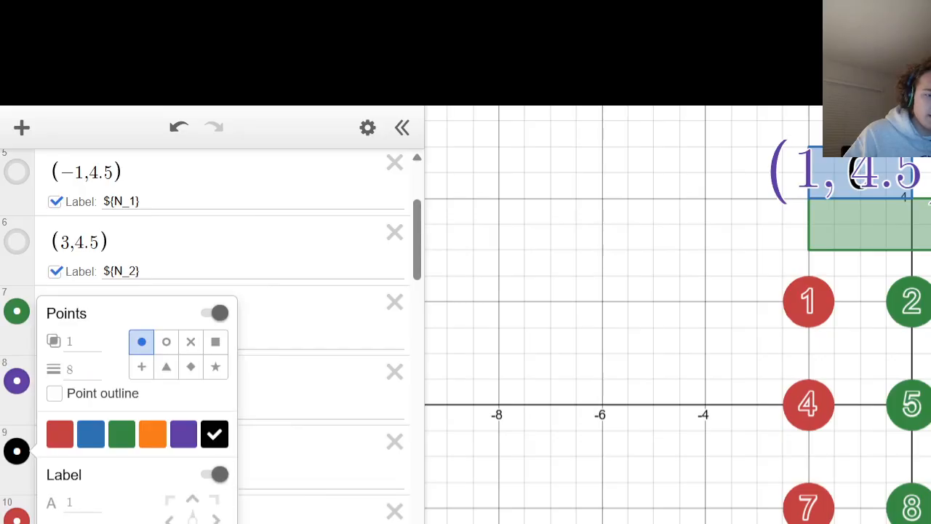
pyautogui.click(78, 503)
pyautogui.write('3')
pyautogui.click(17, 473)
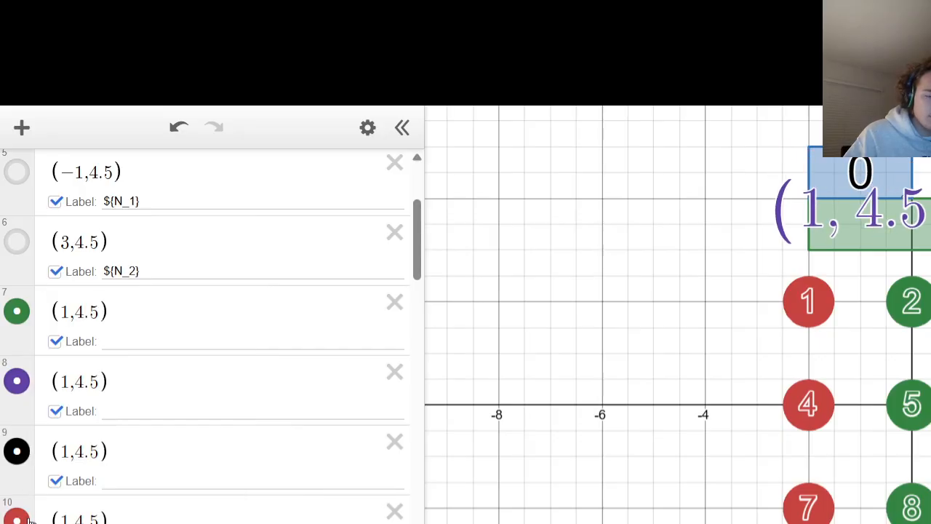
pyautogui.click(17, 518)
pyautogui.click(214, 511)
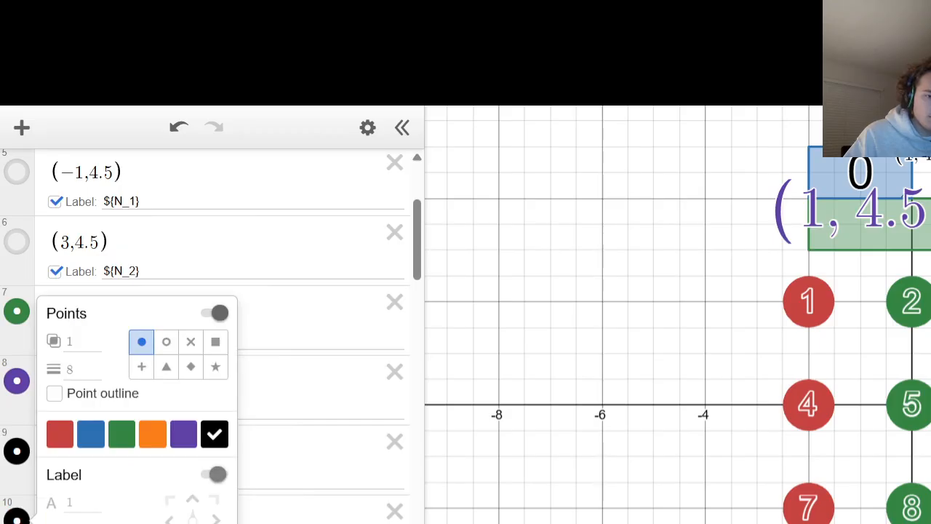
pyautogui.click(79, 504)
pyautogui.write('3')
# Turn off the point marker of the purple (1,4.5) point in expression 8.
pyautogui.click(17, 381)
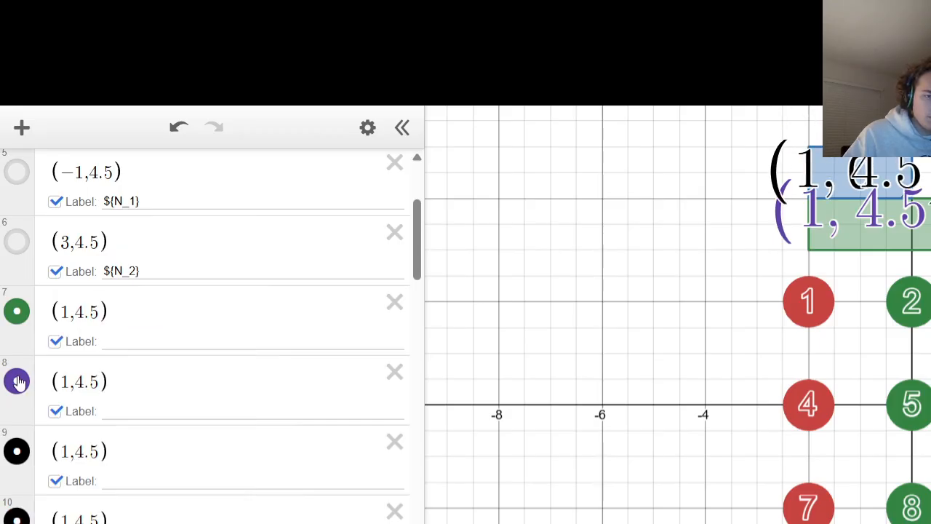
pyautogui.click(17, 380)
pyautogui.click(210, 315)
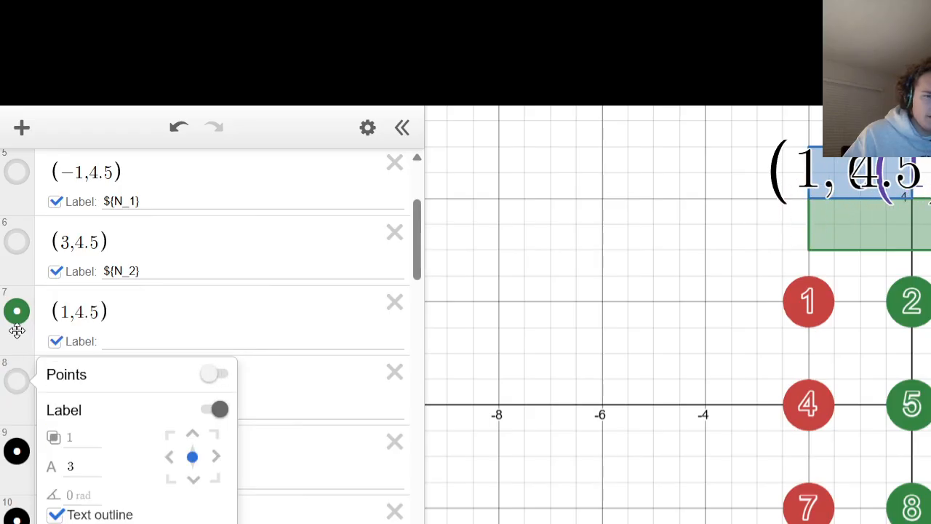
# Change the green and purple (1,4.5) points in expressions 7 and 8 to black, keeping their point markers on.
pyautogui.click(18, 322)
pyautogui.click(18, 319)
pyautogui.click(214, 432)
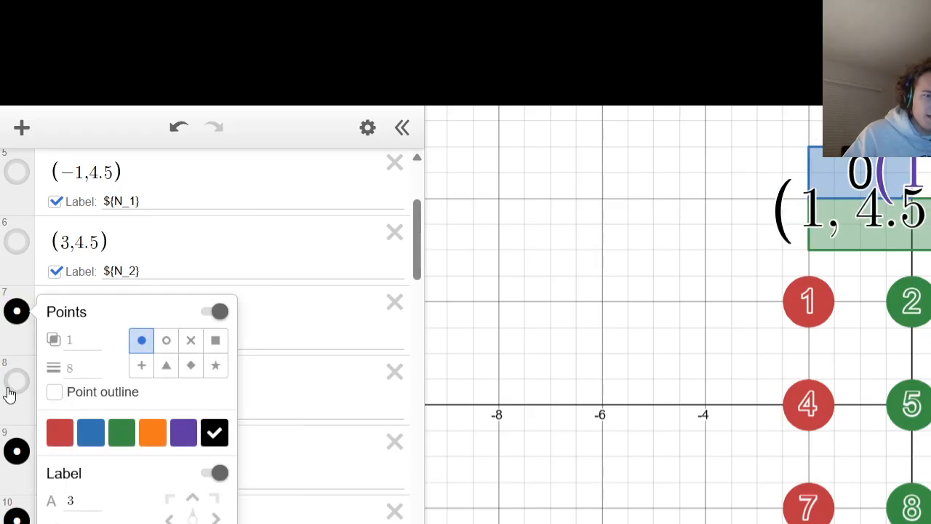
pyautogui.click(18, 380)
pyautogui.click(19, 381)
pyautogui.click(18, 381)
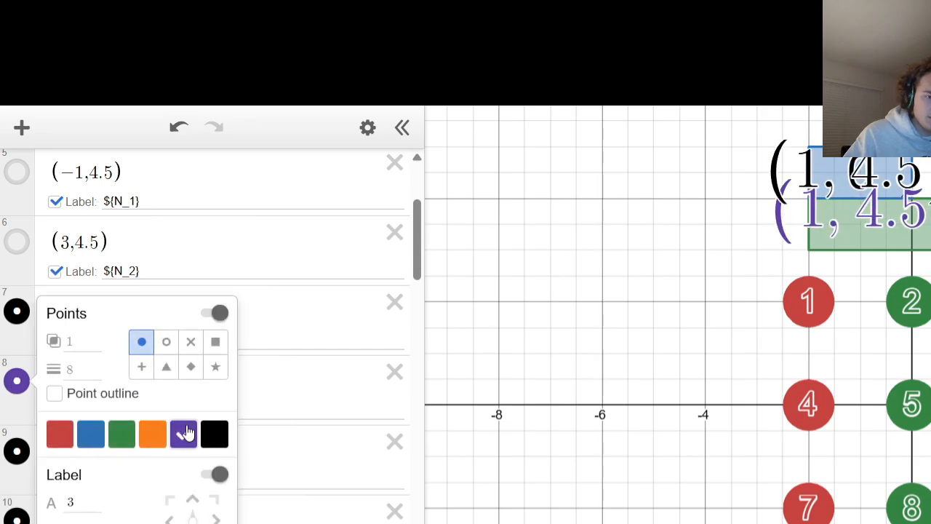
pyautogui.click(213, 435)
pyautogui.click(268, 364)
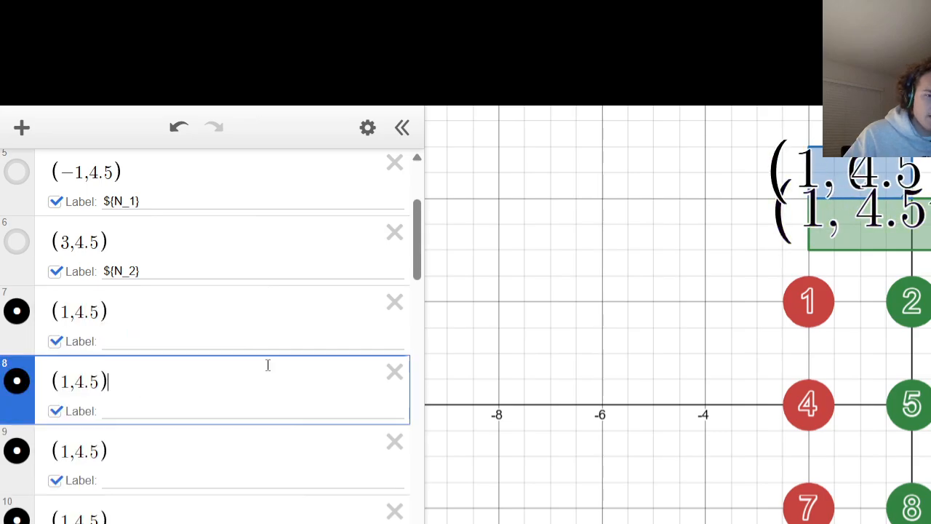
# Label the four (1,4.5) points in expressions 7 to 10 as +, -, / and X.
pyautogui.click(236, 339)
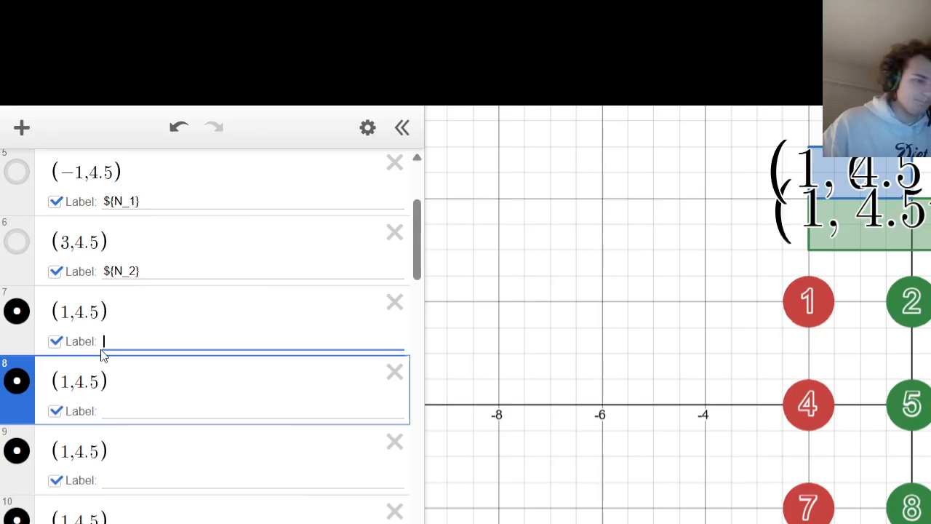
pyautogui.write('$')
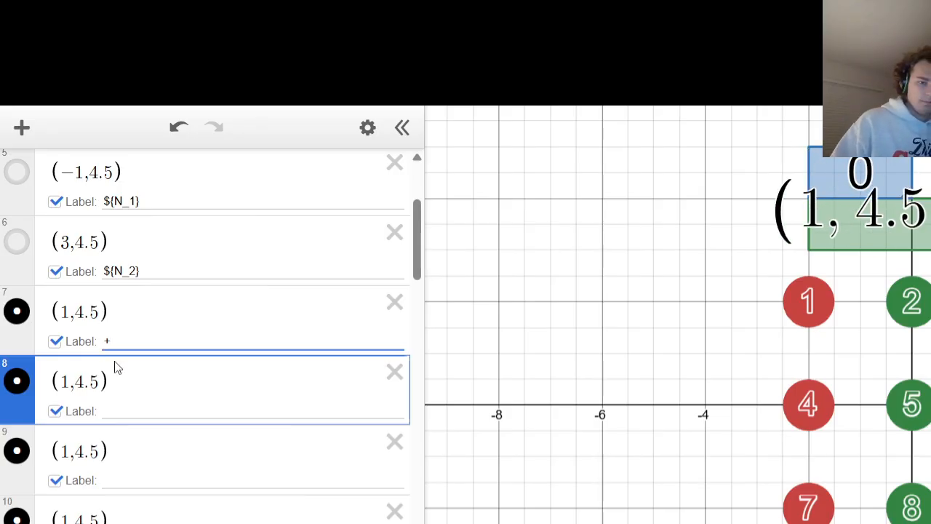
pyautogui.click(158, 411)
pyautogui.write('-')
pyautogui.click(134, 477)
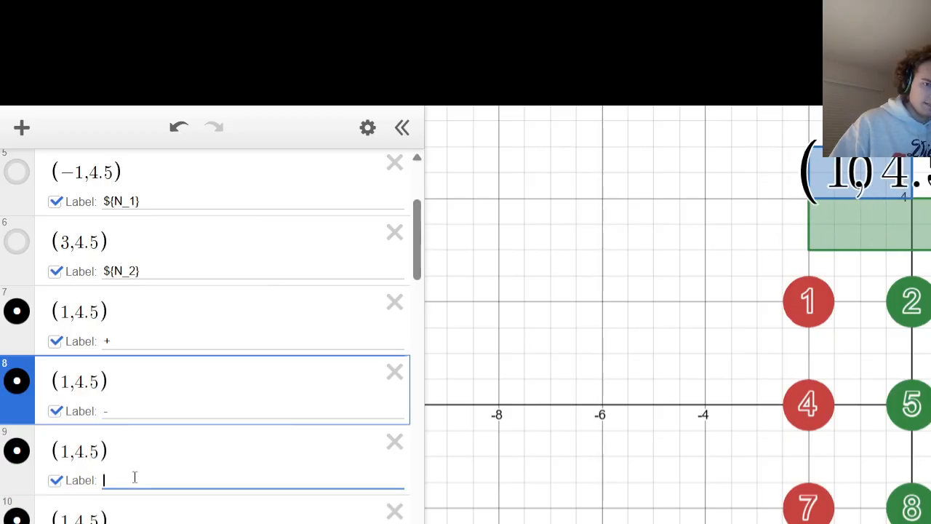
pyautogui.write('/')
pyautogui.click(134, 523)
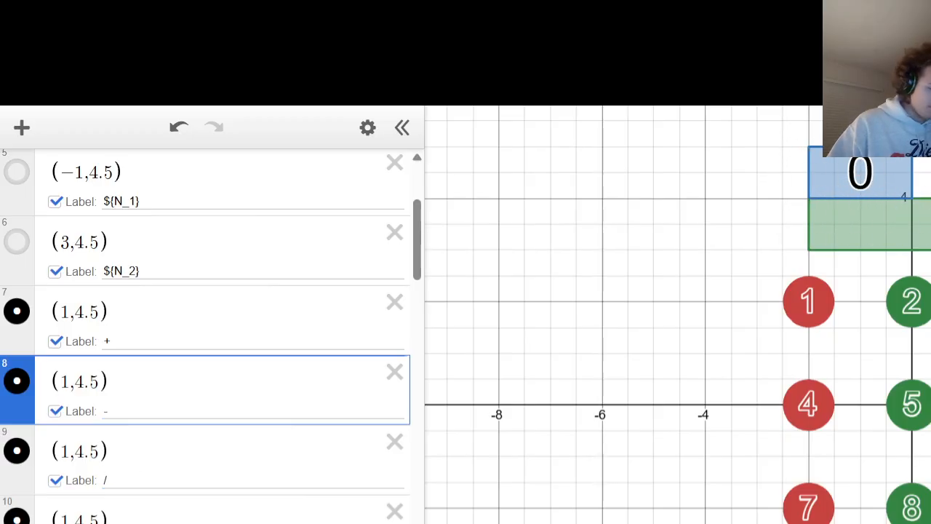
# Copy the piecewise condition {R_add+R_subtract+R_multiplication+R_division=1:1,0} from expression 15 into the y-coordinate of the + point in expression 7, after 4.5.
pyautogui.scroll(-8, 205, 335)
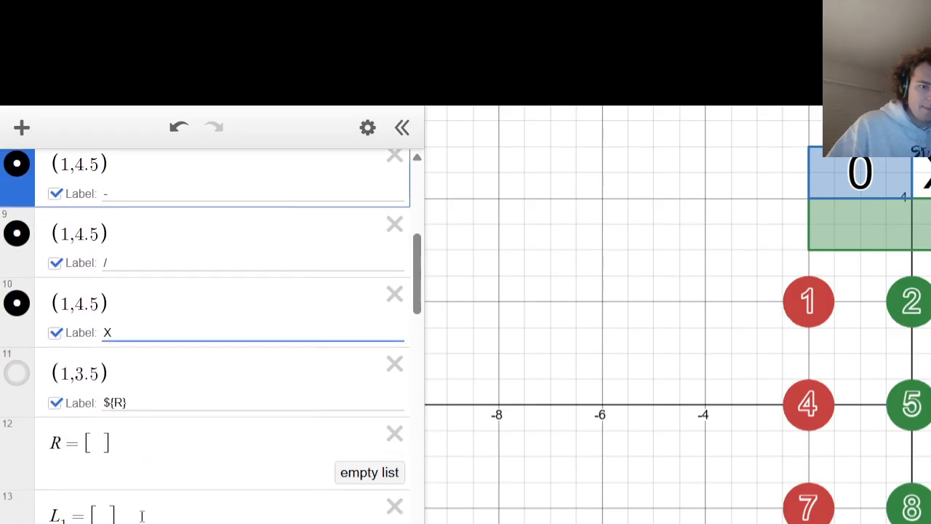
pyautogui.moveTo(97, 342); pyautogui.dragTo(661, 312)
pyautogui.hotkey('ctrl', 'c')
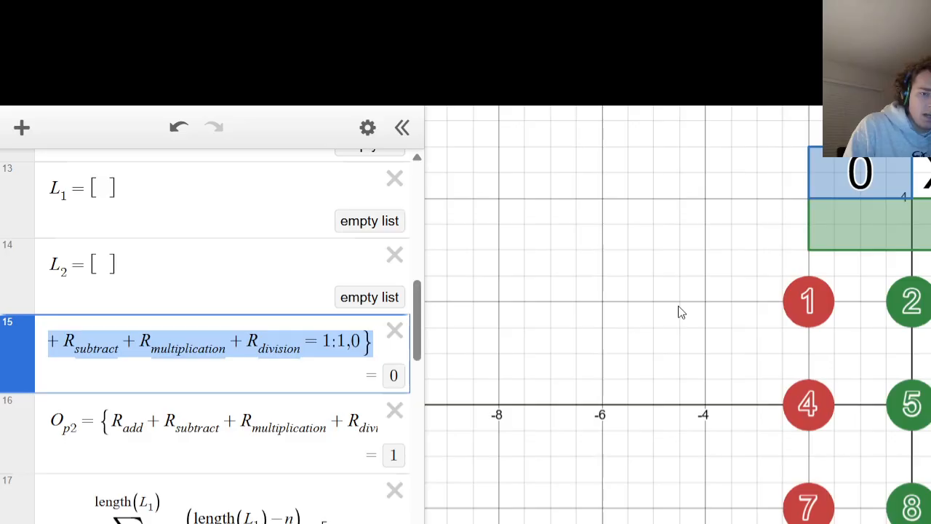
pyautogui.press('Up')
pyautogui.press('Up')
pyautogui.press('Up')
pyautogui.press('Up')
pyautogui.press('Up')
pyautogui.press('Up')
pyautogui.press('Up')
pyautogui.press('Up')
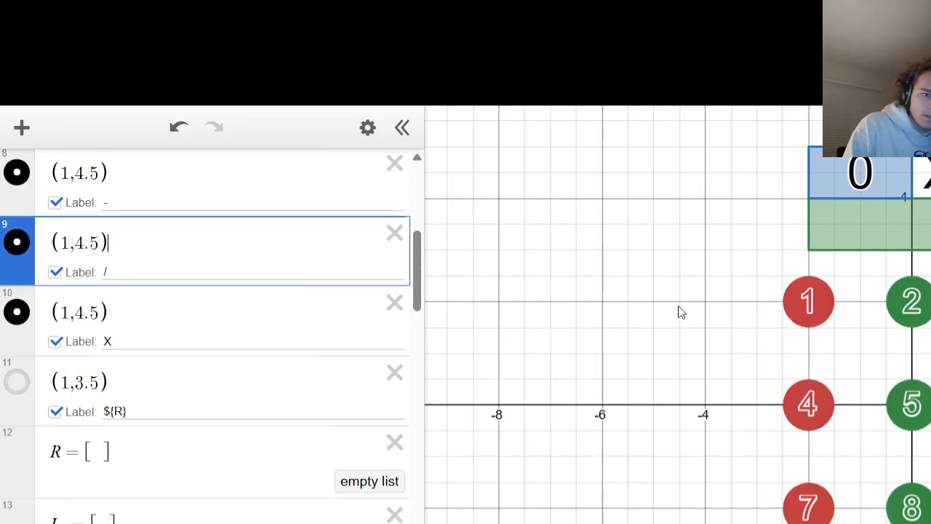
pyautogui.press('Up')
pyautogui.press('Down')
pyautogui.hotkey('ctrl', 'v')
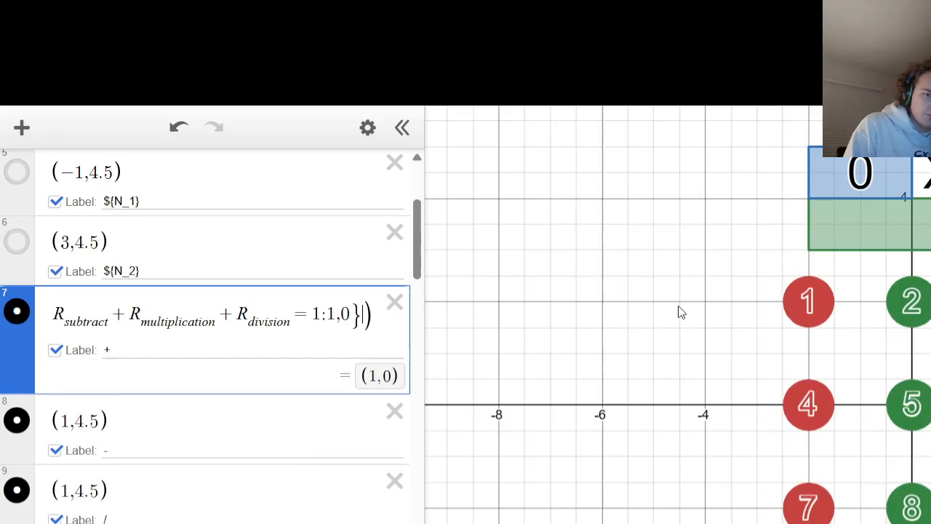
# Reduce the condition in expression 7 to {R_add=1:1,0} and raise it to the power -1.
pyautogui.press('Left')
pyautogui.press('Left')
pyautogui.press('Left')
pyautogui.press('Left')
pyautogui.press('Left')
pyautogui.press('Left')
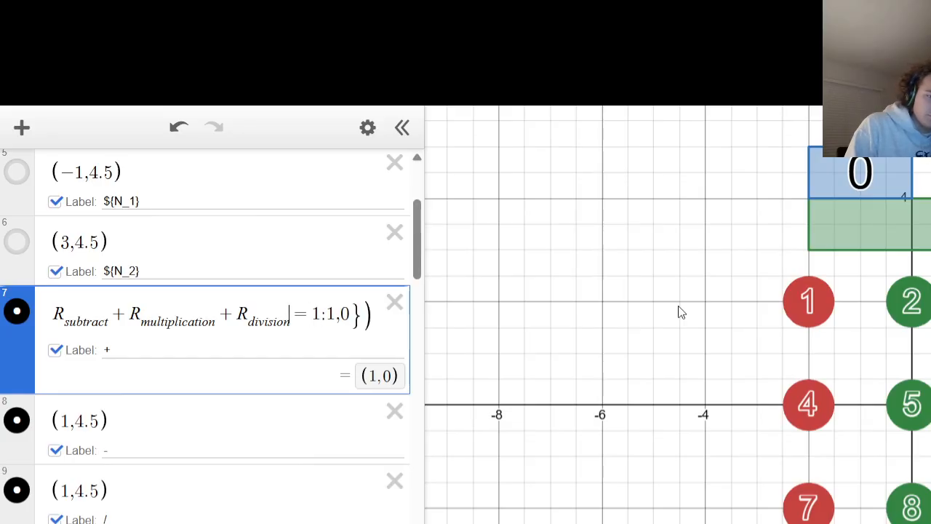
pyautogui.press('BackSpace')
pyautogui.press('BackSpace')
pyautogui.press('BackSpace')
pyautogui.press('BackSpace')
pyautogui.press('BackSpace')
pyautogui.press('BackSpace')
pyautogui.press('BackSpace')
pyautogui.press('BackSpace')
pyautogui.press('BackSpace')
pyautogui.press('BackSpace')
pyautogui.press('BackSpace')
pyautogui.press('BackSpace')
pyautogui.press('BackSpace')
pyautogui.press('BackSpace')
pyautogui.press('BackSpace')
pyautogui.press('BackSpace')
pyautogui.press('BackSpace')
pyautogui.press('BackSpace')
pyautogui.press('BackSpace')
pyautogui.press('BackSpace')
pyautogui.press('BackSpace')
pyautogui.press('BackSpace')
pyautogui.press('BackSpace')
pyautogui.press('BackSpace')
pyautogui.press('BackSpace')
pyautogui.press('BackSpace')
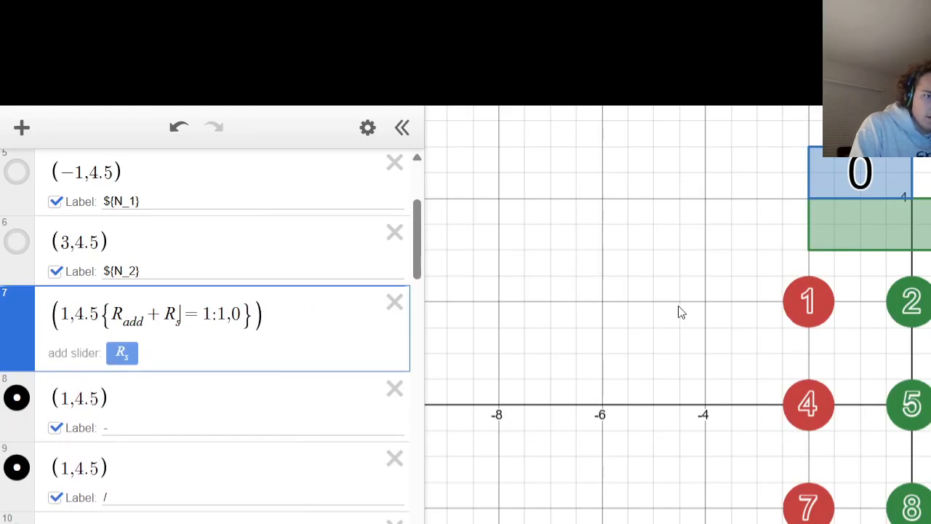
pyautogui.press('Right')
pyautogui.press('Right')
pyautogui.press('Right')
pyautogui.press('Right')
pyautogui.press('Right')
pyautogui.press('Right')
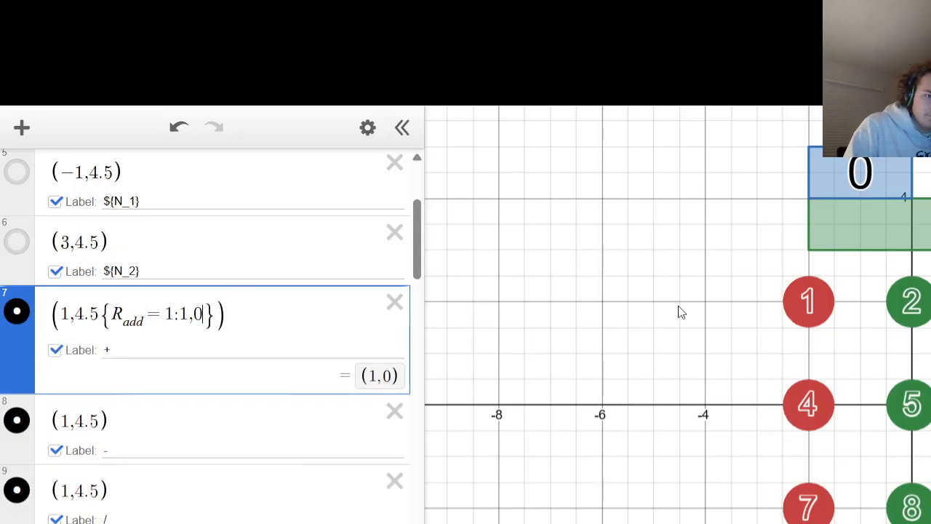
pyautogui.write('^-1')
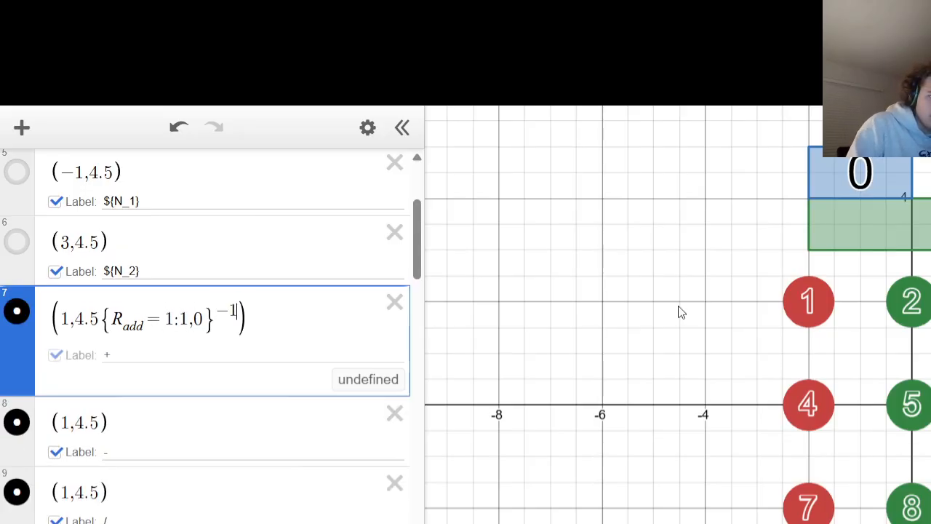
# Insert the copied four-operator condition after 4.5 in the - point of expression 8 and raise it to the power -1.
pyautogui.press('Down')
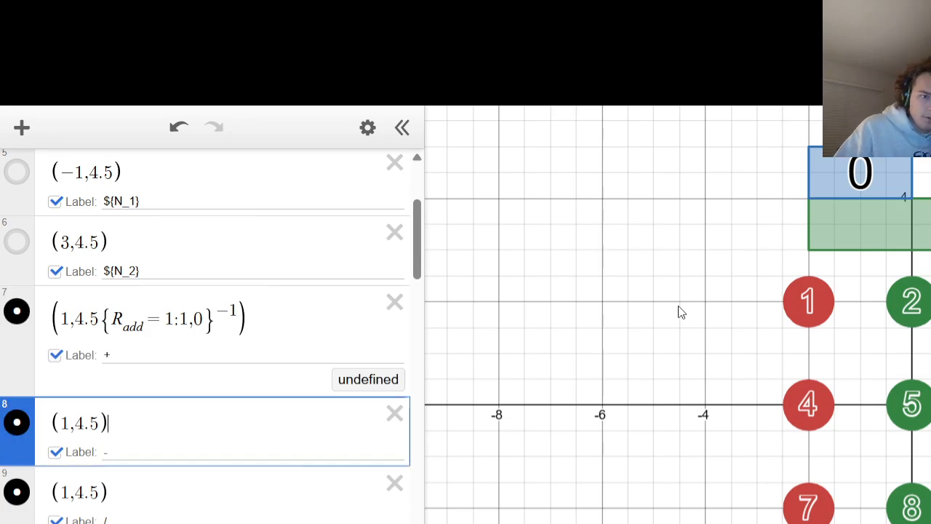
pyautogui.click(102, 422)
pyautogui.write('{R_subtract+R_multiplication+R_division=1:1,0}')
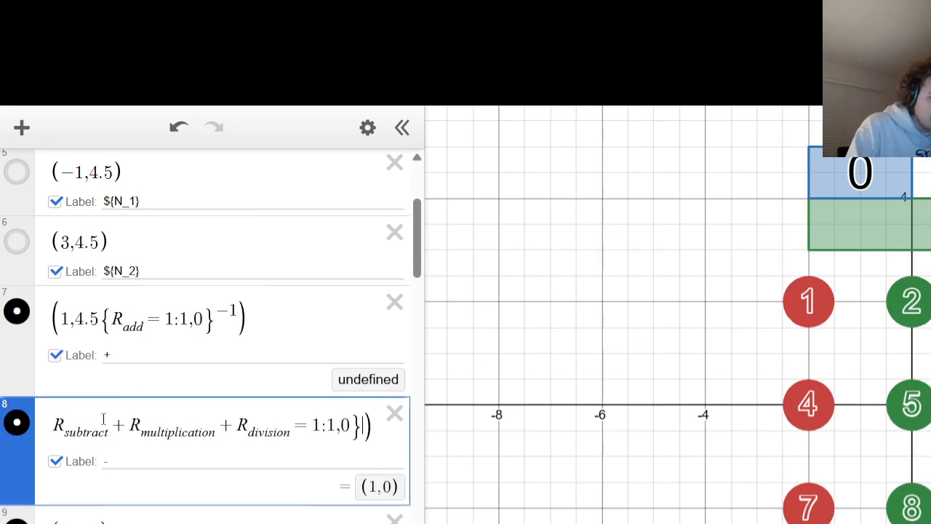
pyautogui.write('^-1')
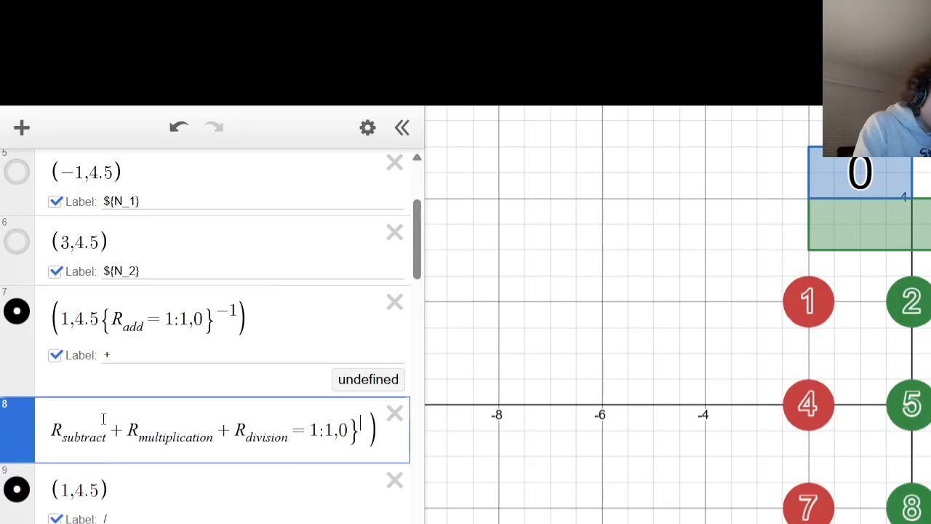
# Remove the R_add, R_multiplication and R_division terms from expression 8, leaving the condition {R_subtract=1:1,0}.
pyautogui.press('Left')
pyautogui.press('Left')
pyautogui.press('Left')
pyautogui.press('Left')
pyautogui.press('Left')
pyautogui.press('Left')
pyautogui.press('Left')
pyautogui.press('Left')
pyautogui.press('Left')
pyautogui.press('Left')
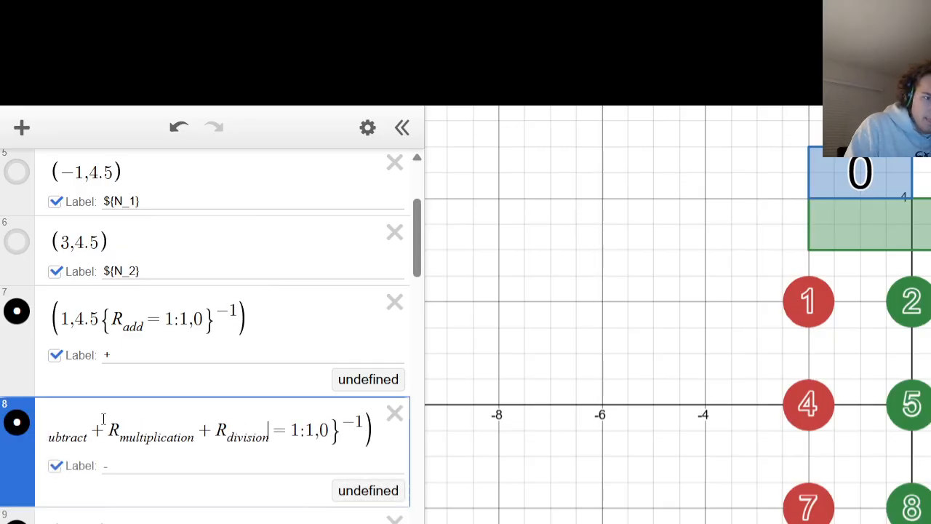
pyautogui.press('BackSpace')
pyautogui.press('BackSpace')
pyautogui.press('BackSpace')
pyautogui.press('BackSpace')
pyautogui.press('BackSpace')
pyautogui.press('BackSpace')
pyautogui.press('BackSpace')
pyautogui.press('BackSpace')
pyautogui.press('BackSpace')
pyautogui.press('BackSpace')
pyautogui.press('BackSpace')
pyautogui.press('BackSpace')
pyautogui.press('BackSpace')
pyautogui.press('BackSpace')
pyautogui.press('BackSpace')
pyautogui.press('BackSpace')
pyautogui.press('BackSpace')
pyautogui.press('BackSpace')
pyautogui.press('BackSpace')
pyautogui.press('BackSpace')
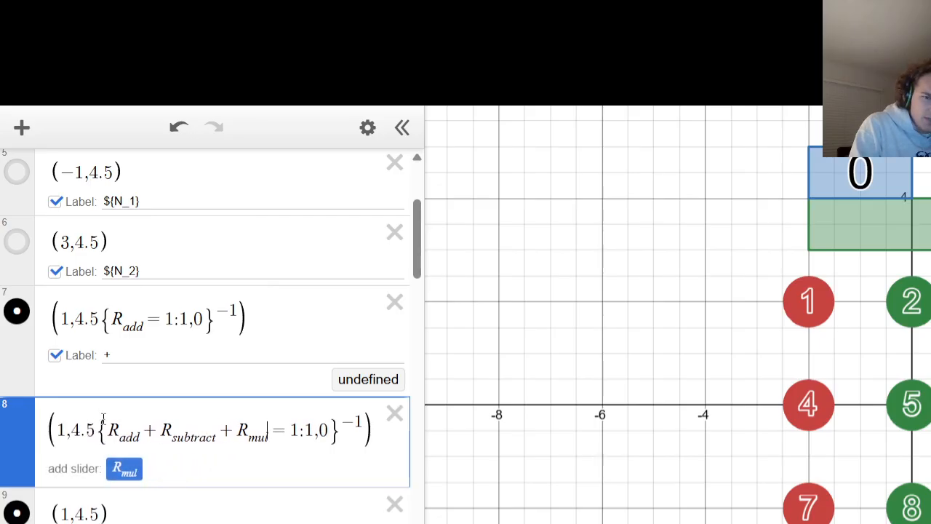
pyautogui.press('BackSpace')
pyautogui.press('Left')
pyautogui.press('Left')
pyautogui.press('Left')
pyautogui.press('Left')
pyautogui.press('Left')
pyautogui.press('Left')
pyautogui.press('Left')
pyautogui.press('Left')
pyautogui.press('Left')
pyautogui.press('Left')
pyautogui.press('Left')
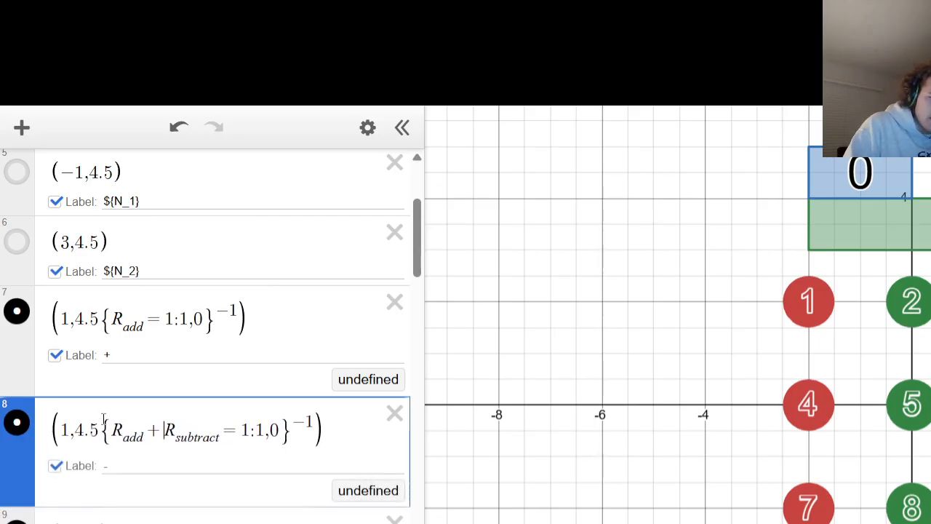
pyautogui.press('BackSpace')
pyautogui.press('BackSpace')
pyautogui.press('BackSpace')
pyautogui.press('BackSpace')
pyautogui.press('BackSpace')
pyautogui.press('BackSpace')
pyautogui.press('BackSpace')
pyautogui.press('Down')
pyautogui.press('Down')
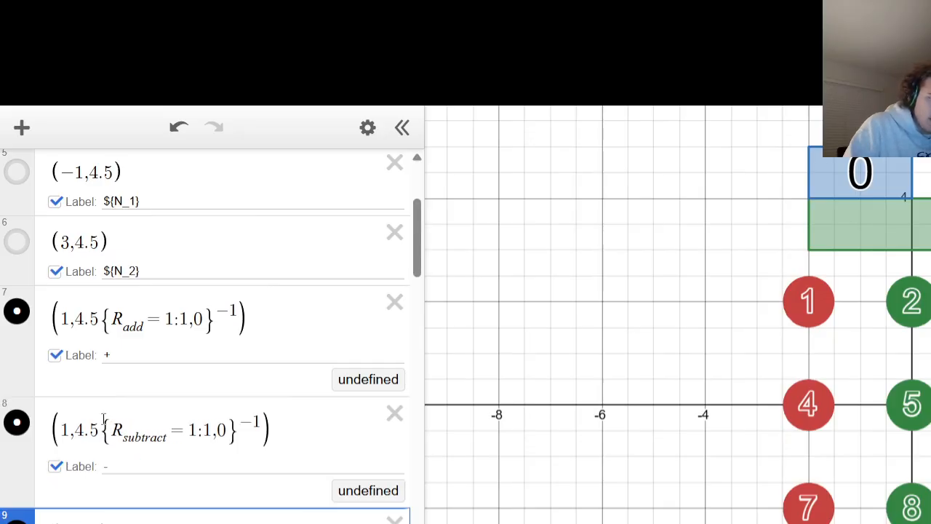
pyautogui.press('Up')
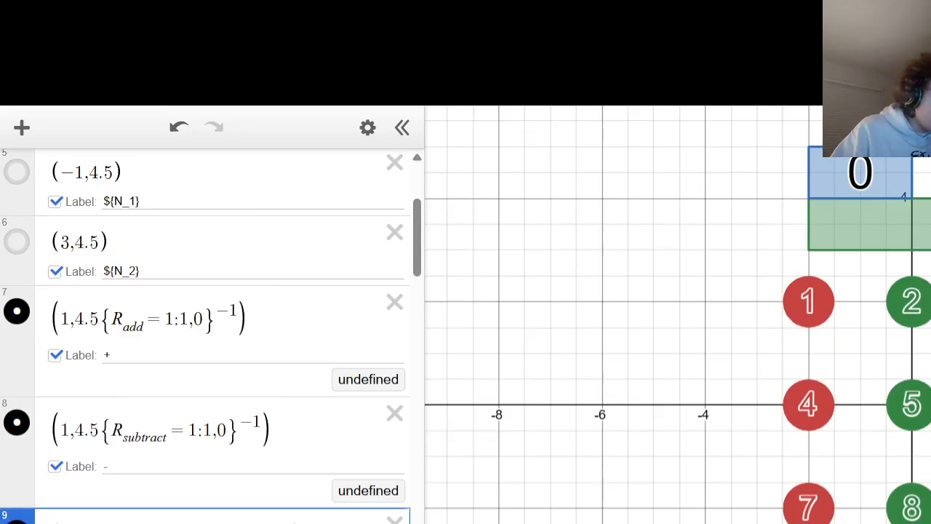
# Change the label of the (1,4.5) point in expression 10 to /.
pyautogui.scroll(-3, 138, 488)
pyautogui.click(139, 487)
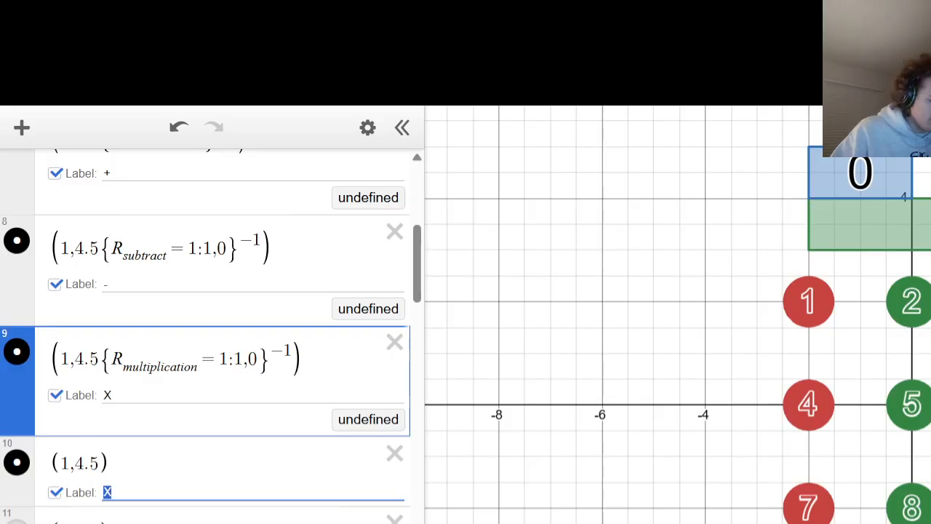
pyautogui.write('/')
# Insert the copied four-operator condition after 4.5 in the / point of expression 10, keeping only its R_division=1:1,0 part.
pyautogui.click(99, 462)
pyautogui.hotkey('ctrl', 'v')
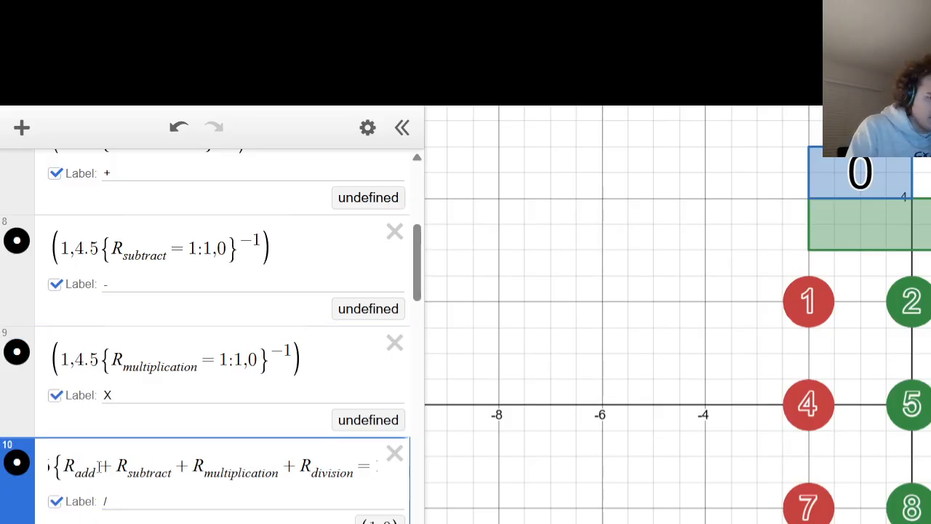
pyautogui.press('Left')
pyautogui.press('Left')
pyautogui.press('Left')
pyautogui.press('Left')
pyautogui.press('Left')
pyautogui.press('Left')
pyautogui.press('Left')
pyautogui.press('Left')
pyautogui.press('Left')
pyautogui.press('Left')
pyautogui.press('Left')
pyautogui.press('Left')
pyautogui.press('Left')
pyautogui.press('Left')
pyautogui.press('Left')
pyautogui.press('Left')
pyautogui.press('Left')
pyautogui.press('Left')
pyautogui.press('Left')
pyautogui.press('Left')
pyautogui.press('Right')
pyautogui.press('Right')
pyautogui.press('Right')
pyautogui.press('Right')
pyautogui.press('Right')
pyautogui.press('Right')
pyautogui.press('Right')
pyautogui.press('Right')
pyautogui.press('Right')
pyautogui.press('Right')
pyautogui.press('Right')
pyautogui.press('Right')
pyautogui.press('Right')
pyautogui.press('Right')
pyautogui.press('Right')
pyautogui.press('Right')
pyautogui.press('Right')
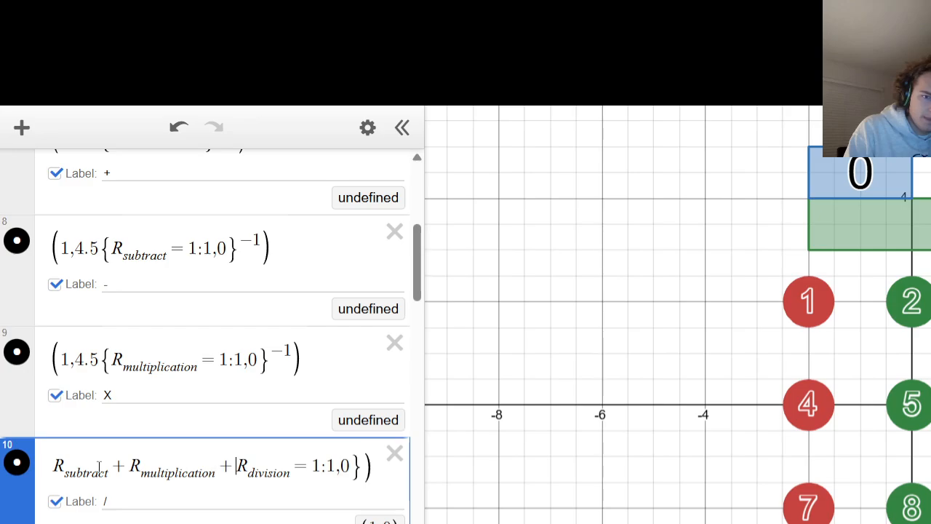
pyautogui.press('BackSpace')
pyautogui.press('BackSpace')
pyautogui.press('BackSpace')
pyautogui.press('BackSpace')
pyautogui.press('BackSpace')
pyautogui.press('BackSpace')
pyautogui.press('BackSpace')
pyautogui.press('BackSpace')
pyautogui.press('BackSpace')
pyautogui.press('BackSpace')
pyautogui.press('BackSpace')
pyautogui.press('BackSpace')
pyautogui.press('BackSpace')
pyautogui.press('BackSpace')
pyautogui.press('BackSpace')
pyautogui.press('BackSpace')
pyautogui.press('BackSpace')
pyautogui.press('BackSpace')
pyautogui.press('BackSpace')
pyautogui.press('BackSpace')
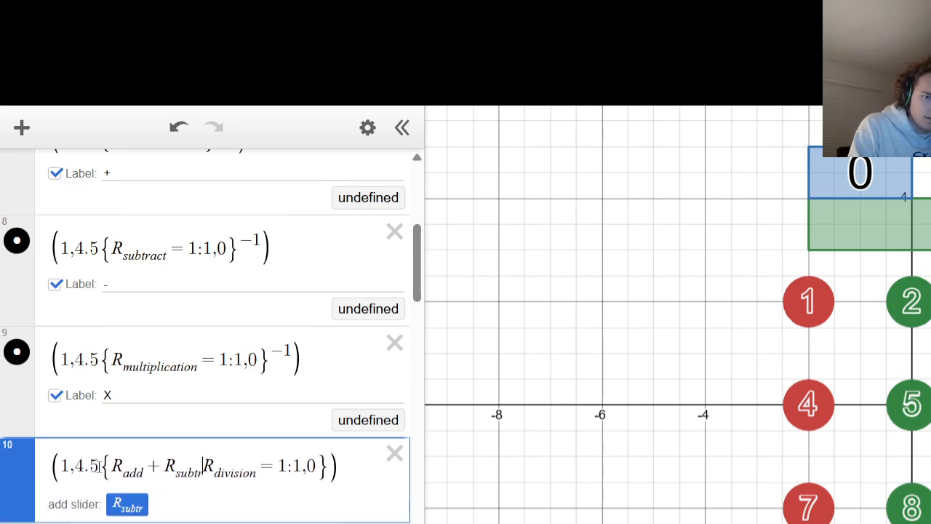
pyautogui.press('BackSpace')
pyautogui.press('BackSpace')
pyautogui.press('BackSpace')
pyautogui.press('BackSpace')
pyautogui.press('BackSpace')
pyautogui.press('BackSpace')
pyautogui.press('BackSpace')
pyautogui.press('BackSpace')
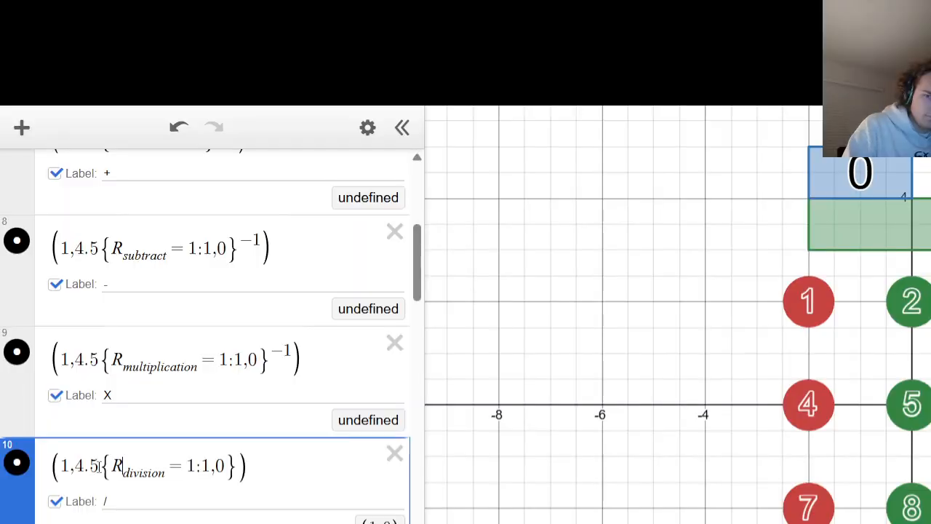
# Raise the R_division condition in expression 10 to the power -1.
pyautogui.press('Right')
pyautogui.press('Right')
pyautogui.press('Right')
pyautogui.press('Right')
pyautogui.press('Right')
pyautogui.press('Right')
pyautogui.press('Right')
pyautogui.press('Right')
pyautogui.press('Right')
pyautogui.press('Right')
pyautogui.write('^-1')
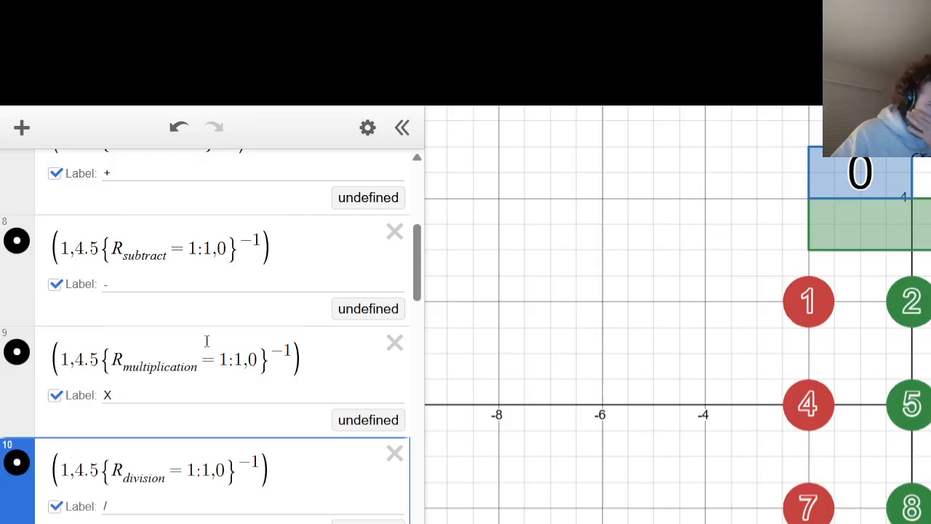
pyautogui.click(561, 435)
# Test the digit buttons by entering 123 as the first number on the calculator.
pyautogui.scroll(10, 196, 372)
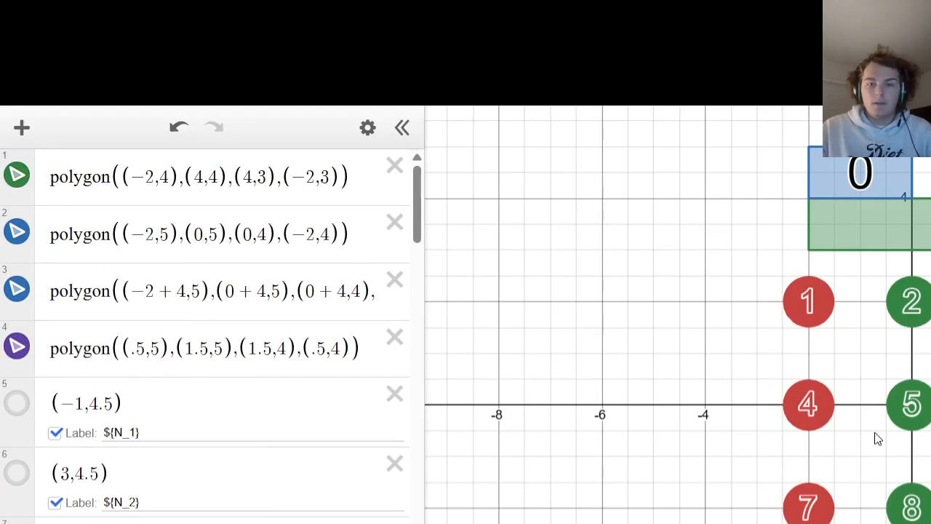
pyautogui.click(825, 312)
pyautogui.click(912, 314)
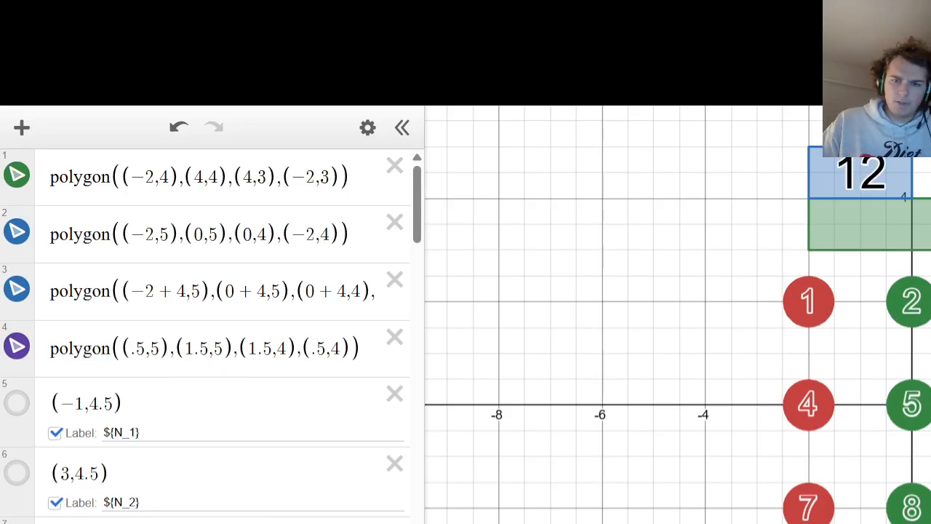
pyautogui.click(930, 313)
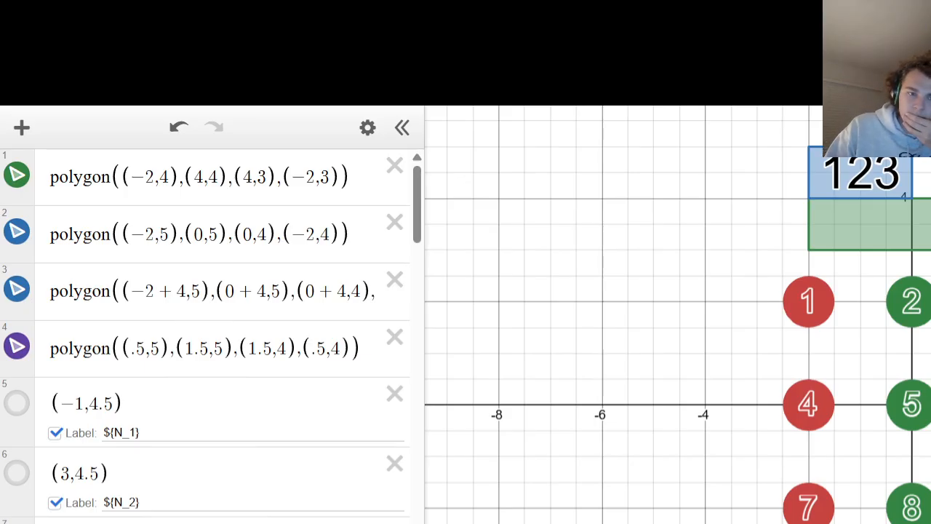
# Hide the point markers of the four operator label points in expressions 7 to 10.
pyautogui.scroll(-4, 211, 335)
pyautogui.click(16, 270)
pyautogui.click(16, 384)
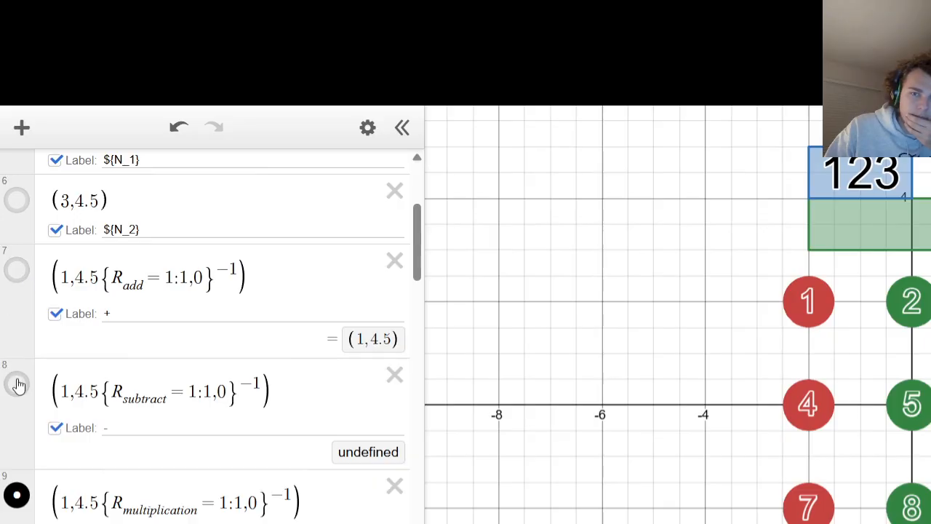
pyautogui.click(16, 494)
pyautogui.scroll(-3, 16, 482)
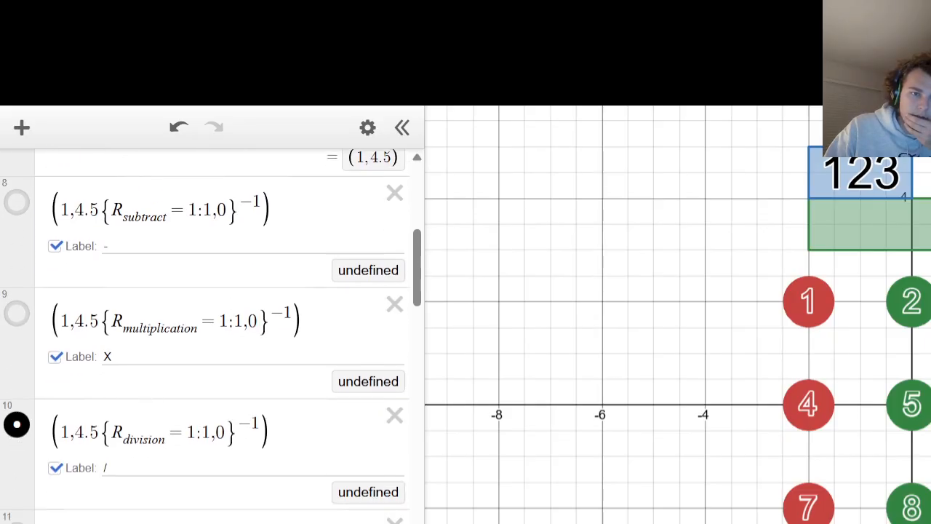
pyautogui.click(16, 428)
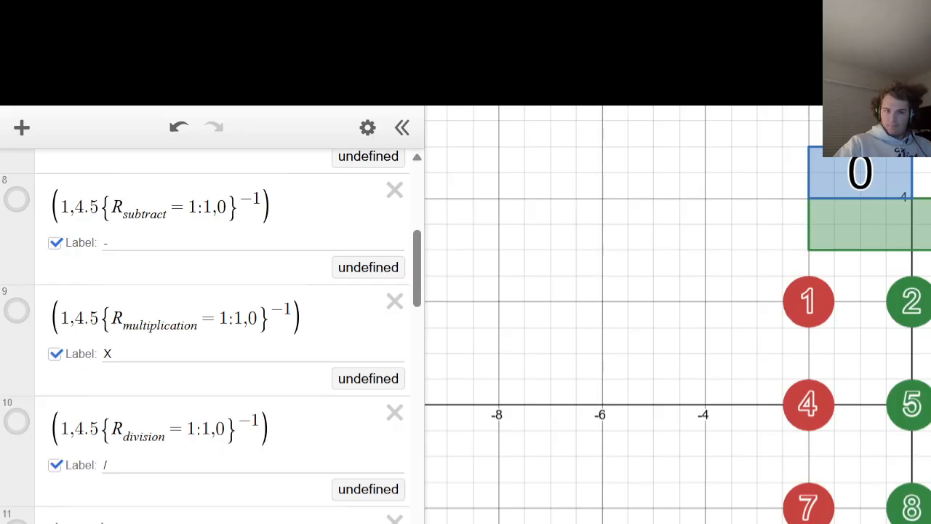
# Copy the R_division point from expression 10 into a new expression 11.
pyautogui.click(331, 438)
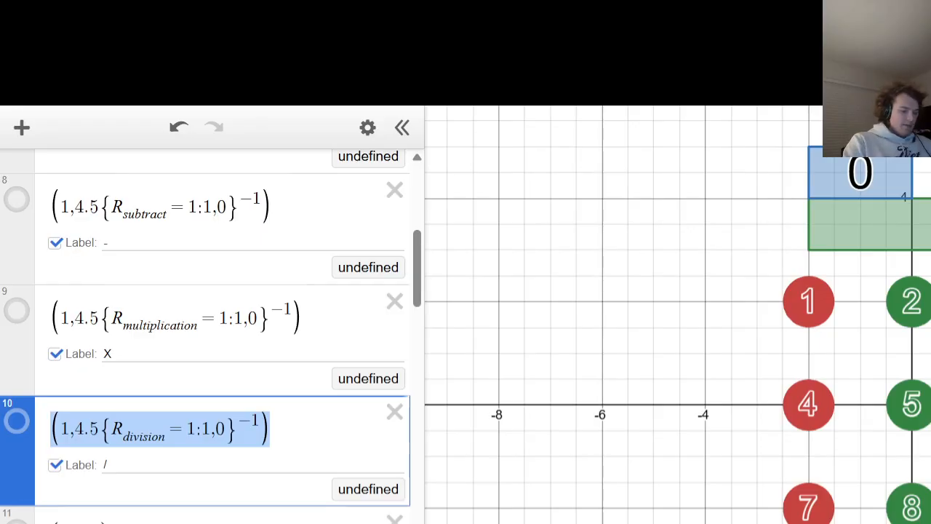
pyautogui.press('Right')
pyautogui.press('Return')
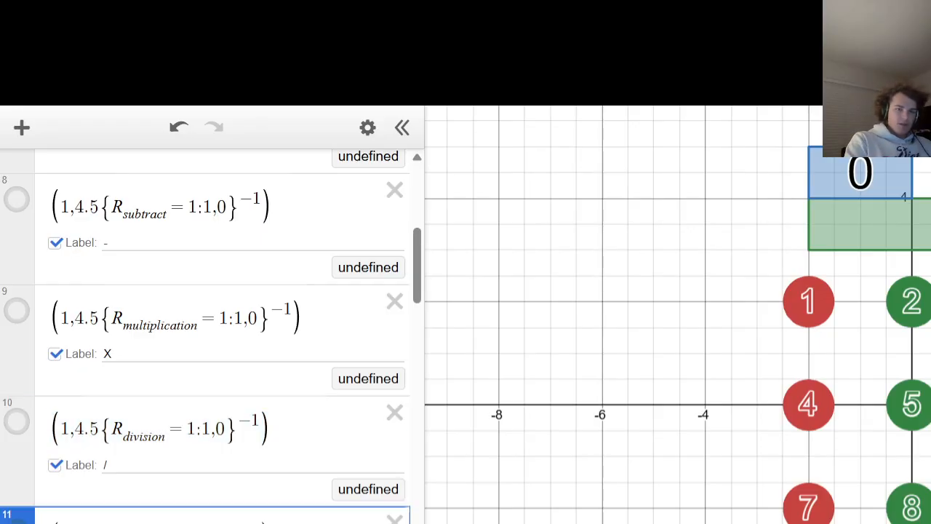
pyautogui.press('Return')
# Replace the R_division condition in expression 11 with O_p2 raised to the power -1.
pyautogui.scroll(-15, 235, 412)
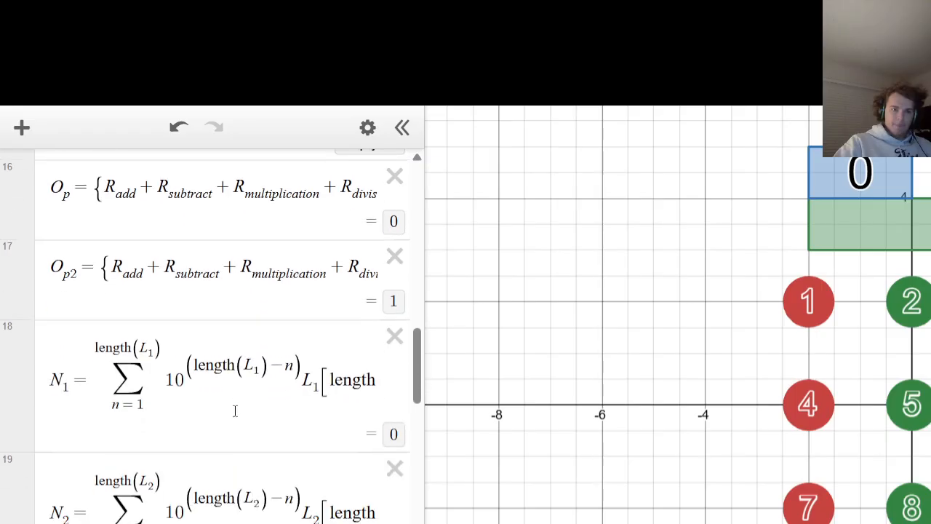
pyautogui.scroll(15, 232, 398)
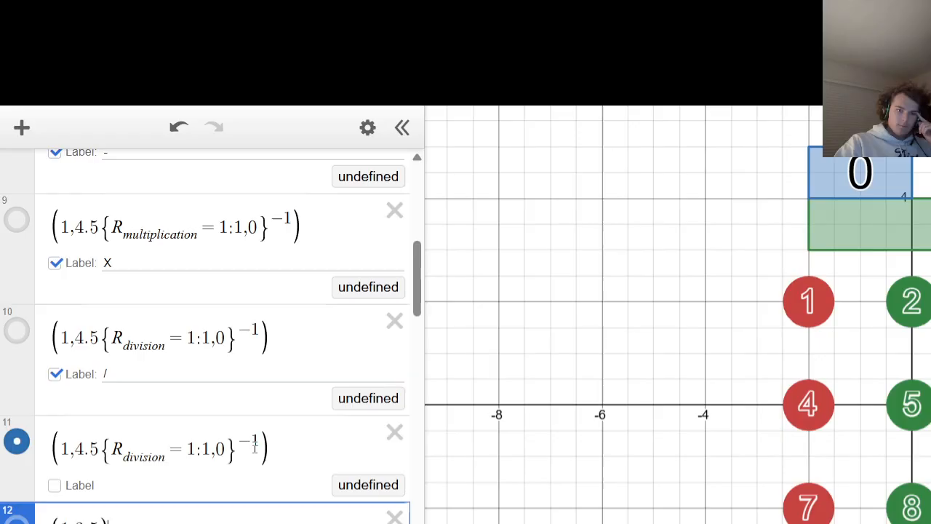
pyautogui.moveTo(259, 447); pyautogui.dragTo(100, 450)
pyautogui.press('BackSpace')
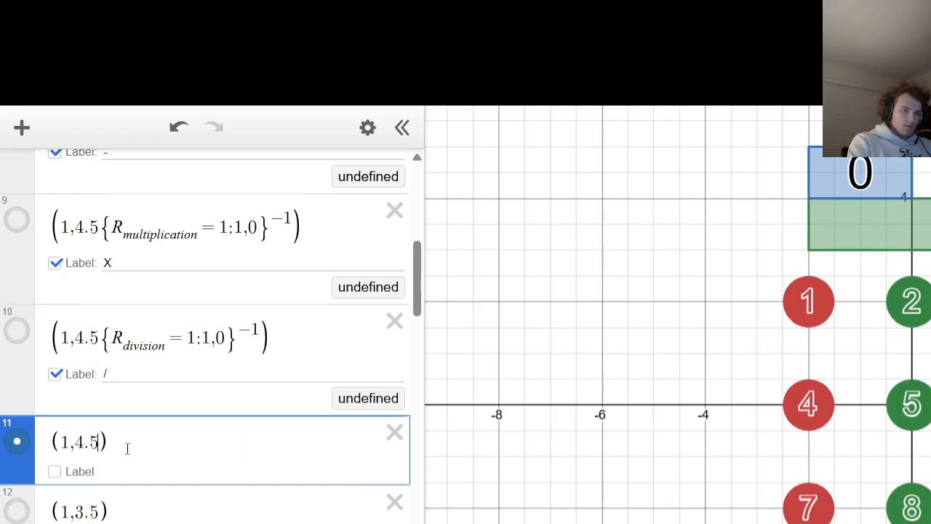
pyautogui.write('O_p')
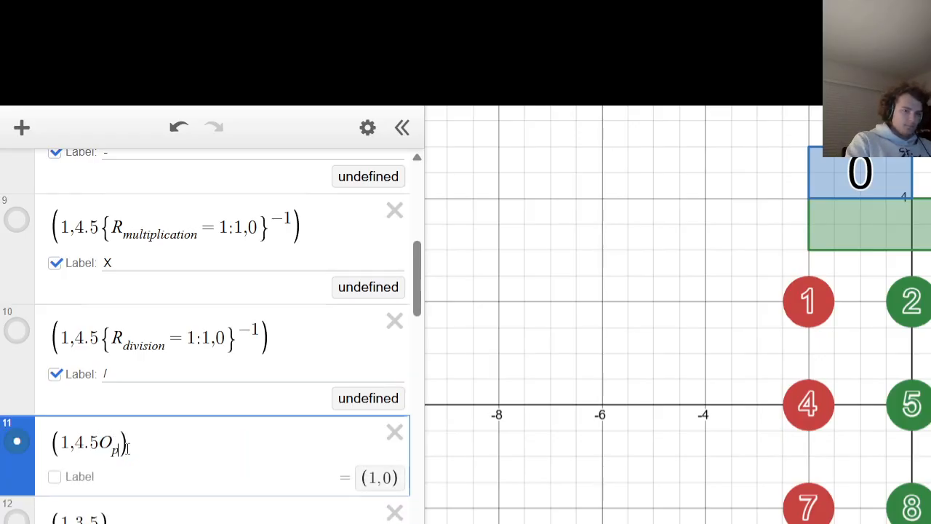
pyautogui.write('2')
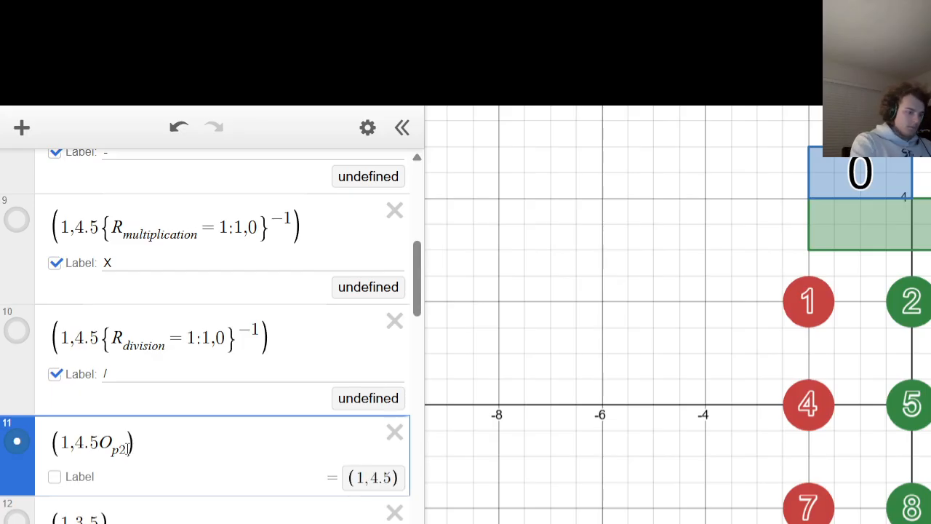
pyautogui.write('^-1')
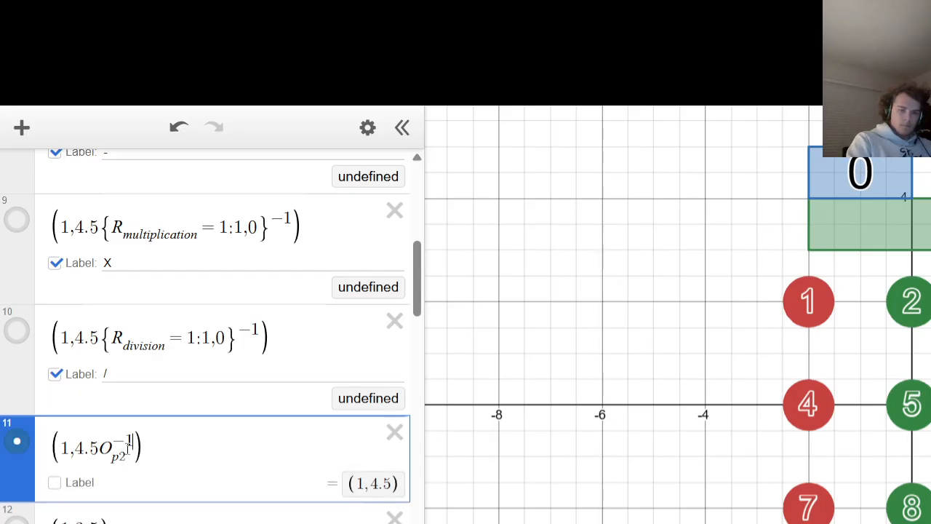
# Label the O_p2 point in expression 11 "Hi !" and hide its point marker.
pyautogui.click(127, 448)
pyautogui.click(58, 484)
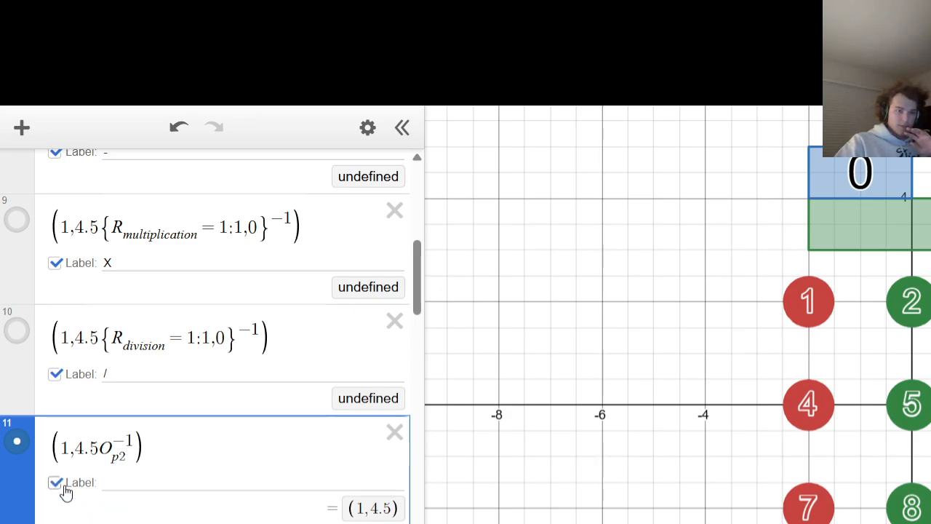
pyautogui.click(147, 478)
pyautogui.write('Hi !')
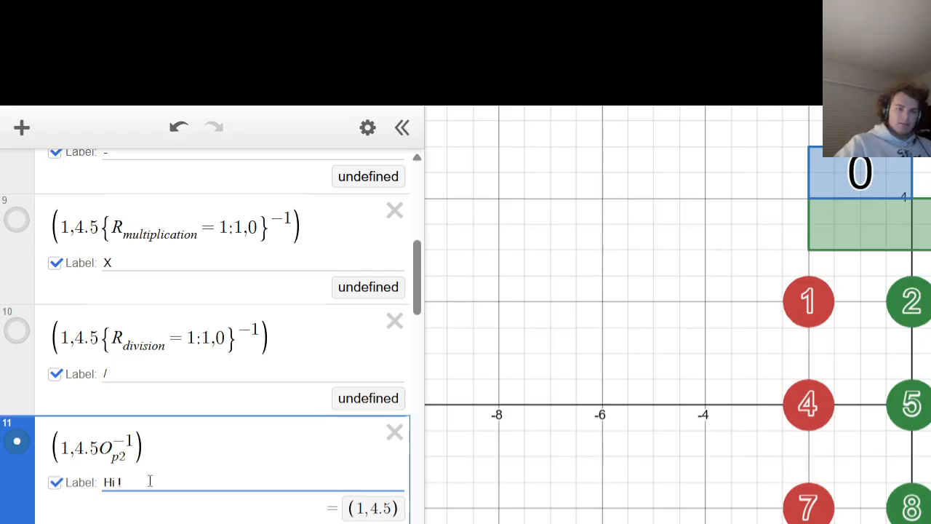
pyautogui.click(15, 446)
pyautogui.click(703, 482)
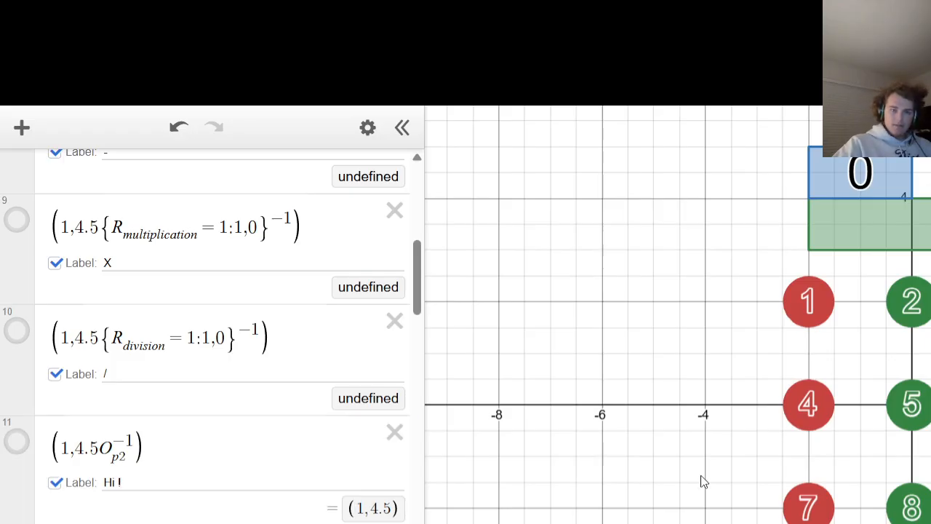
# Test the calculator by entering trial numbers in the graph, including 951 as the first number, and clear them.
pyautogui.click(792, 323)
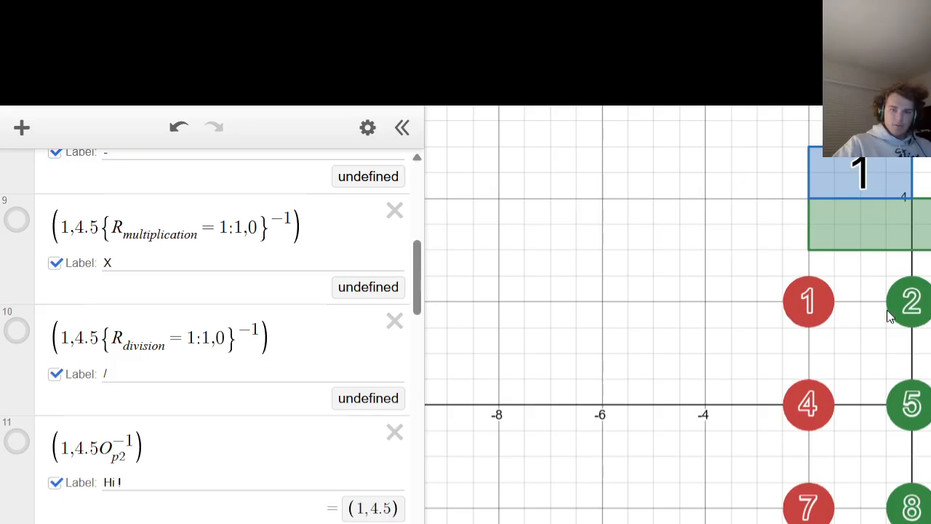
pyautogui.click(925, 313)
pyautogui.click(918, 392)
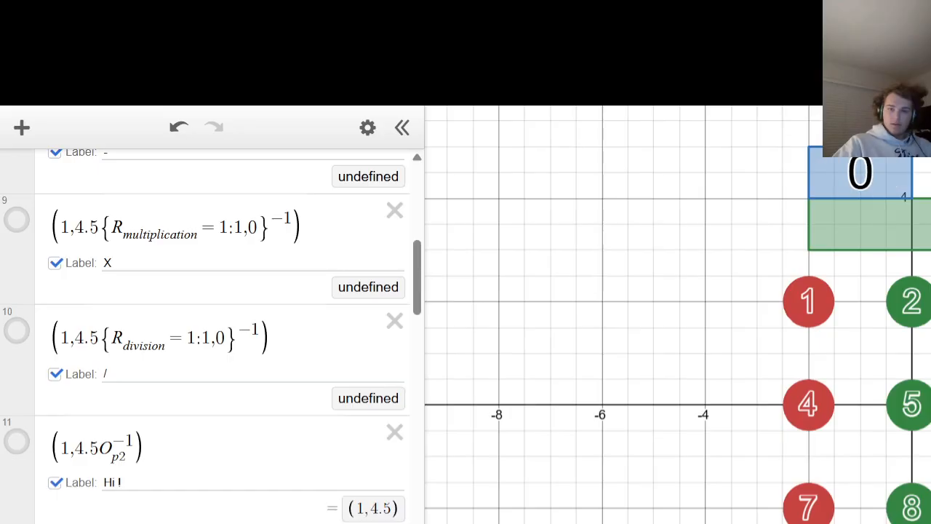
pyautogui.click(930, 507)
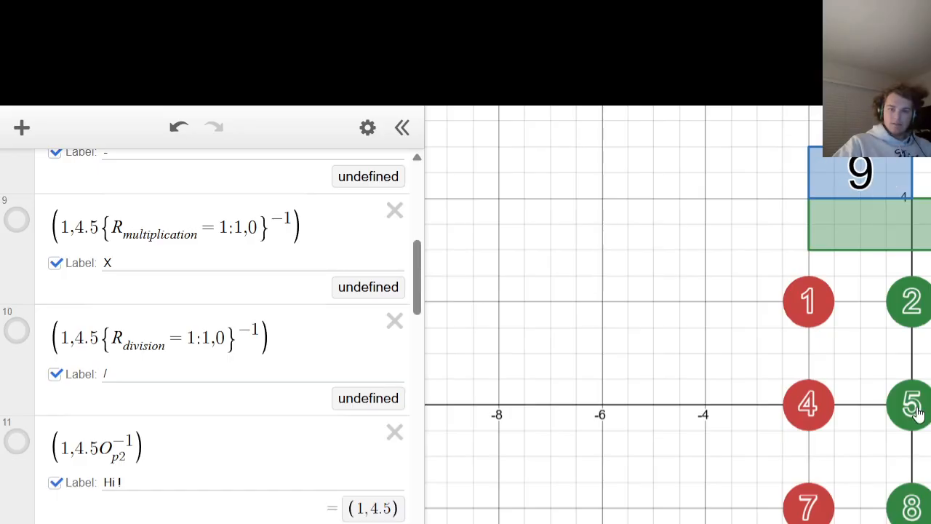
pyautogui.click(915, 407)
pyautogui.click(827, 308)
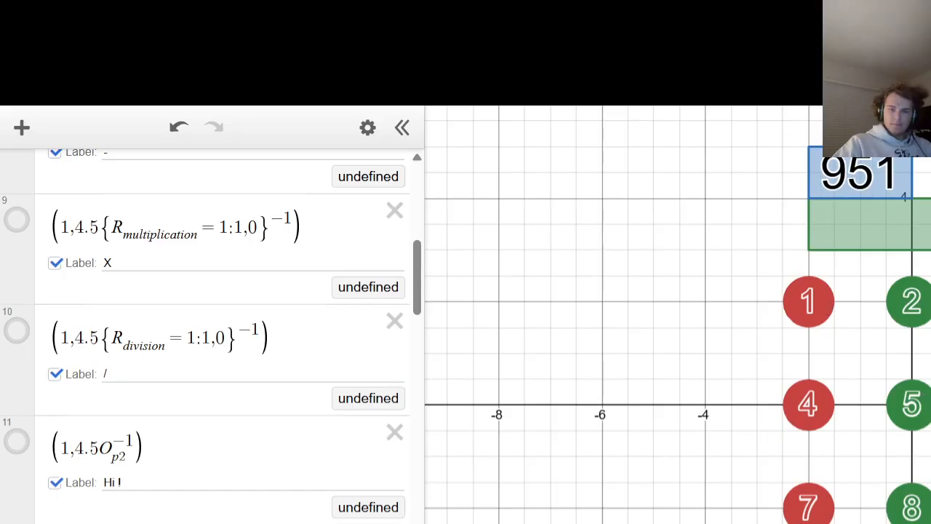
pyautogui.click(930, 437)
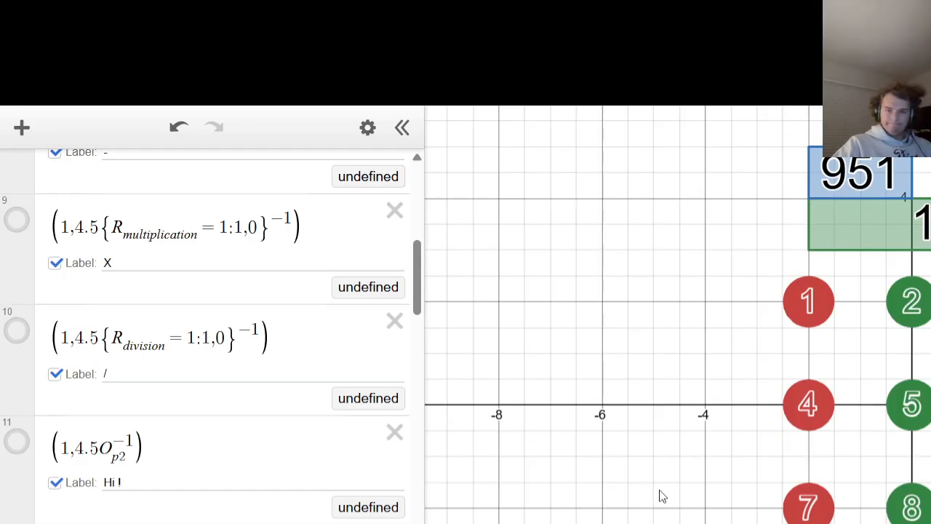
pyautogui.click(808, 523)
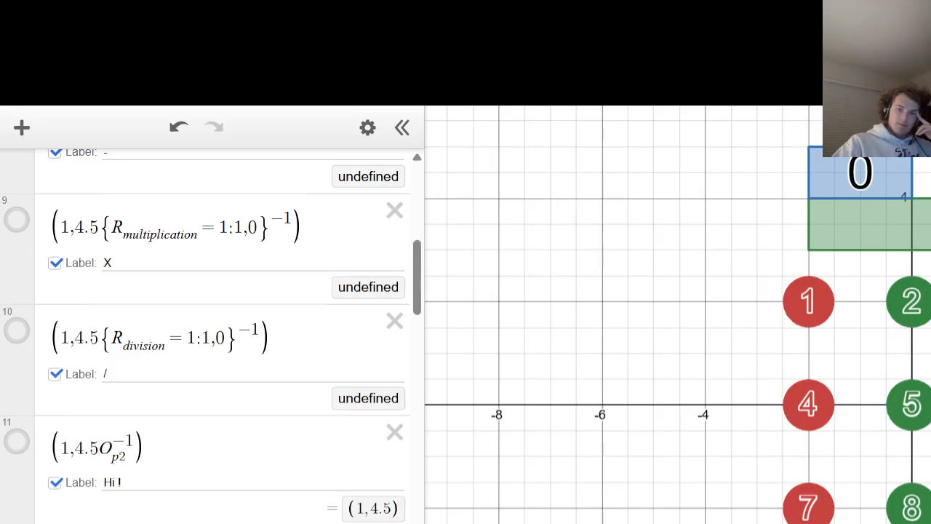
# Test a long first number on the calculator by entering 80000000 with the 8 and 0 buttons.
pyautogui.click(890, 515)
pyautogui.click(905, 523)
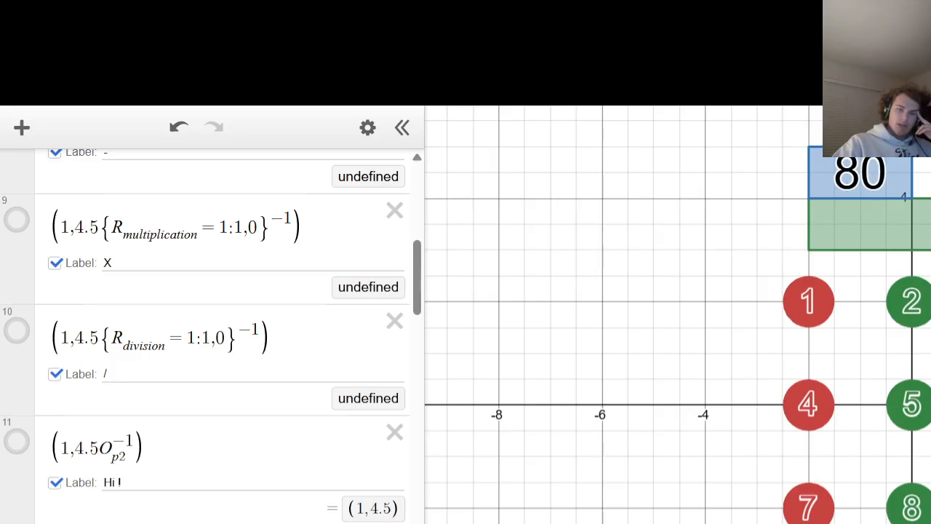
pyautogui.click(909, 523)
pyautogui.click(909, 523)
pyautogui.click(909, 523)
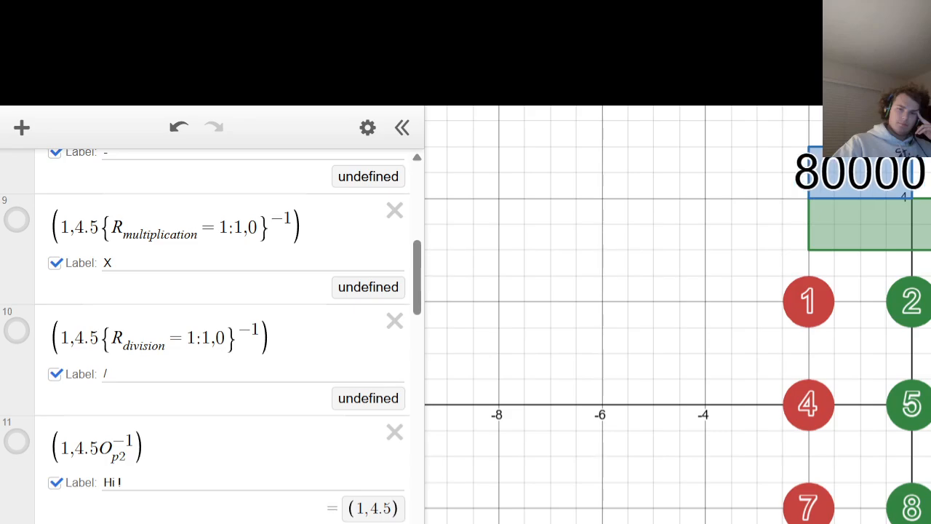
pyautogui.click(909, 523)
pyautogui.click(909, 523)
pyautogui.click(909, 523)
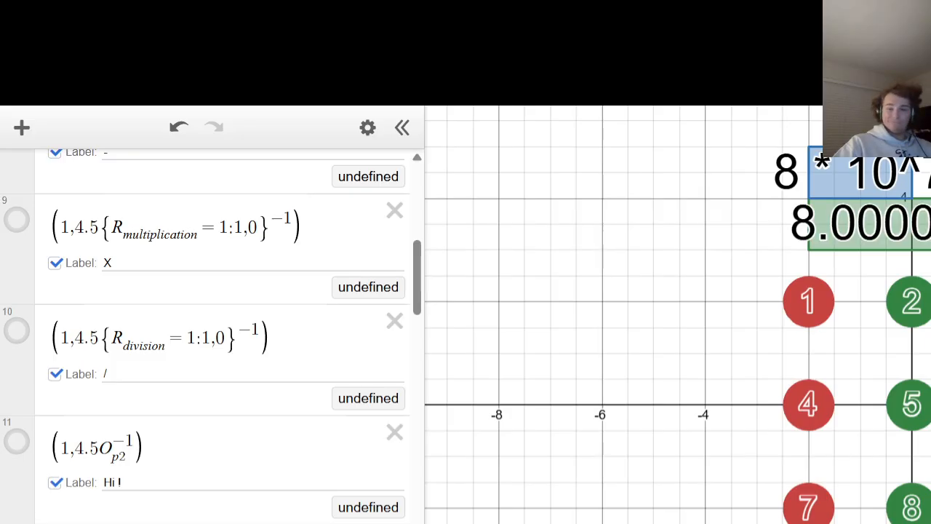
pyautogui.click(809, 523)
# Hide the expression list and frame the calculator's display boxes and buttons in the graph.
pyautogui.scroll(10, 69, 396)
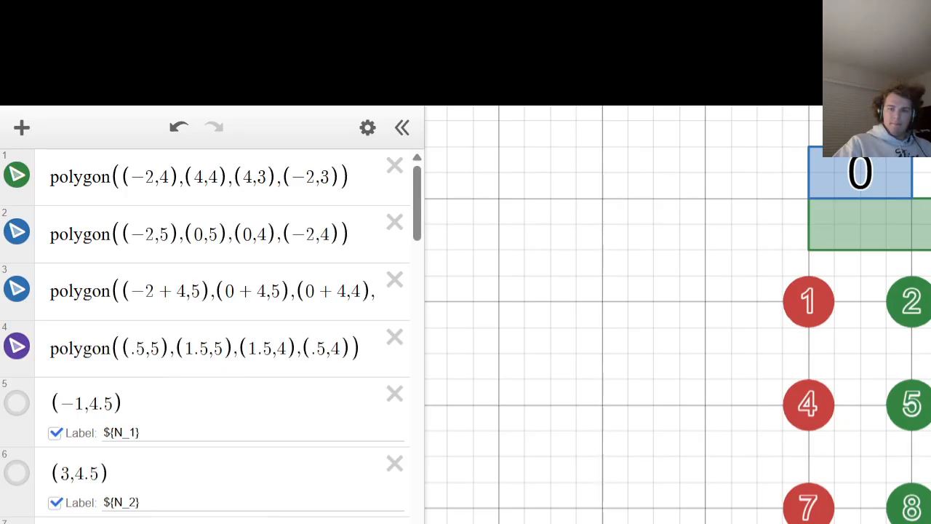
pyautogui.click(404, 128)
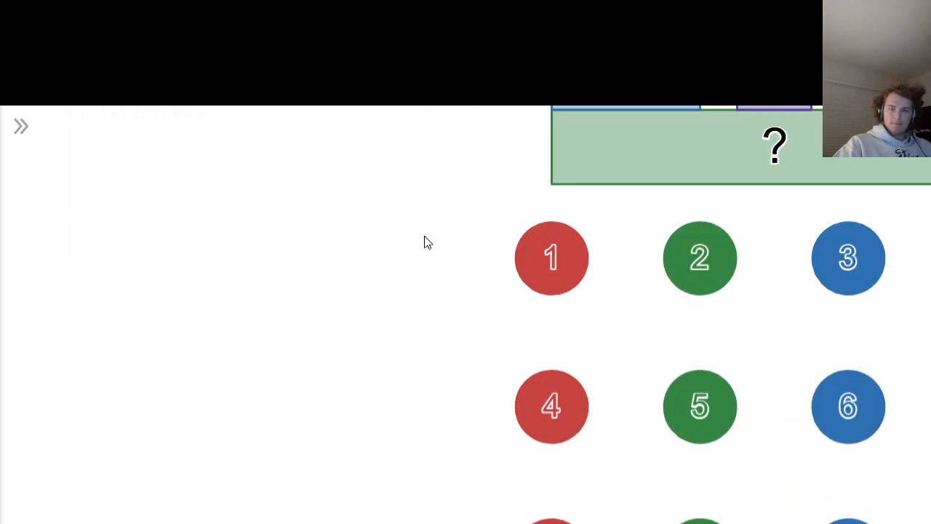
pyautogui.scroll(-8, 713, 409)
pyautogui.scroll(2, 930, 521)
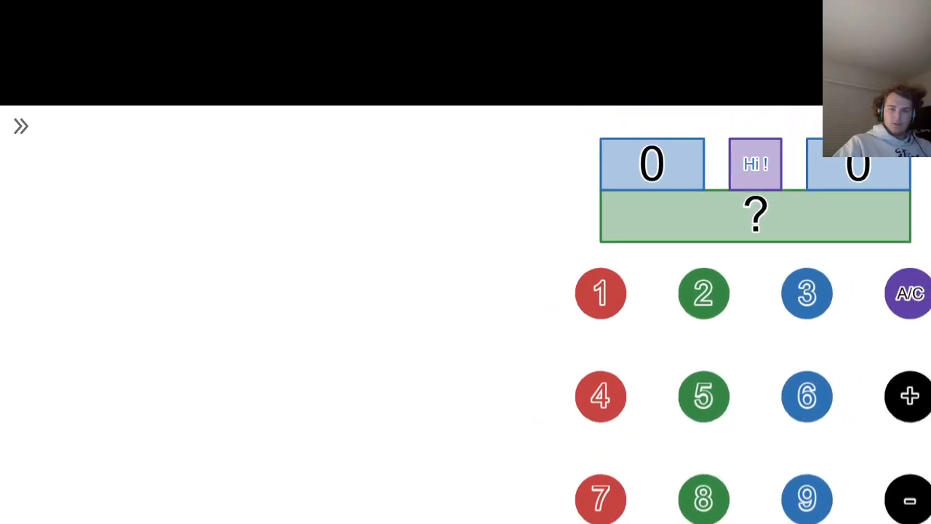
pyautogui.moveTo(654, 345); pyautogui.dragTo(593, 348)
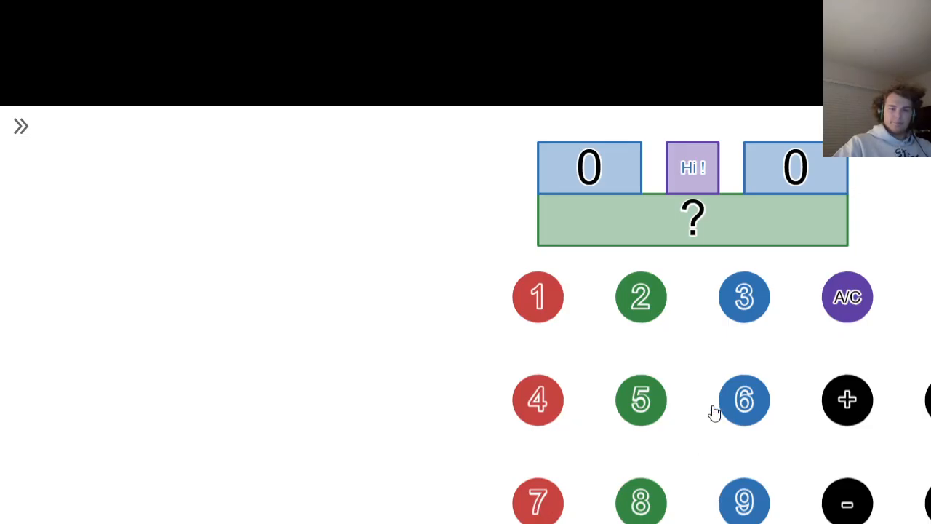
# Test subtraction on the graph calculator by computing 514 - 58.
pyautogui.click(647, 402)
pyautogui.click(530, 301)
pyautogui.click(550, 417)
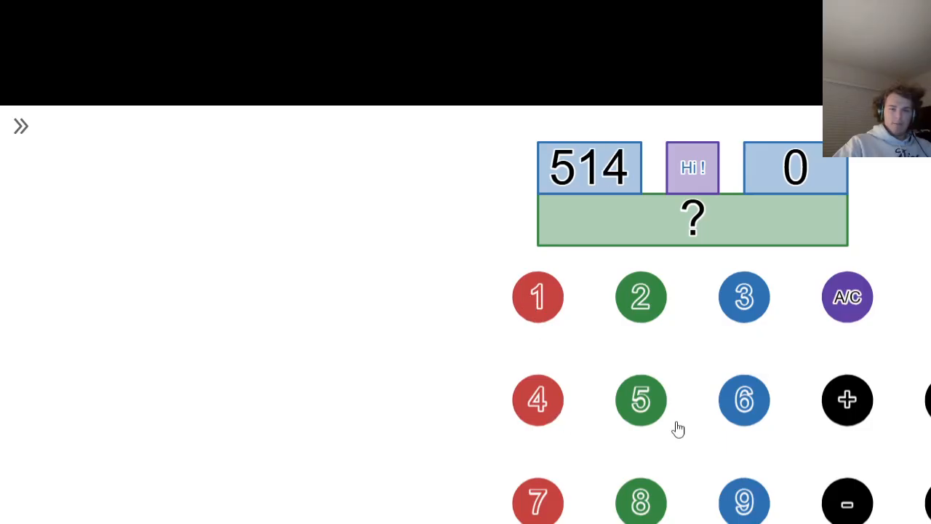
pyautogui.click(857, 501)
pyautogui.click(641, 408)
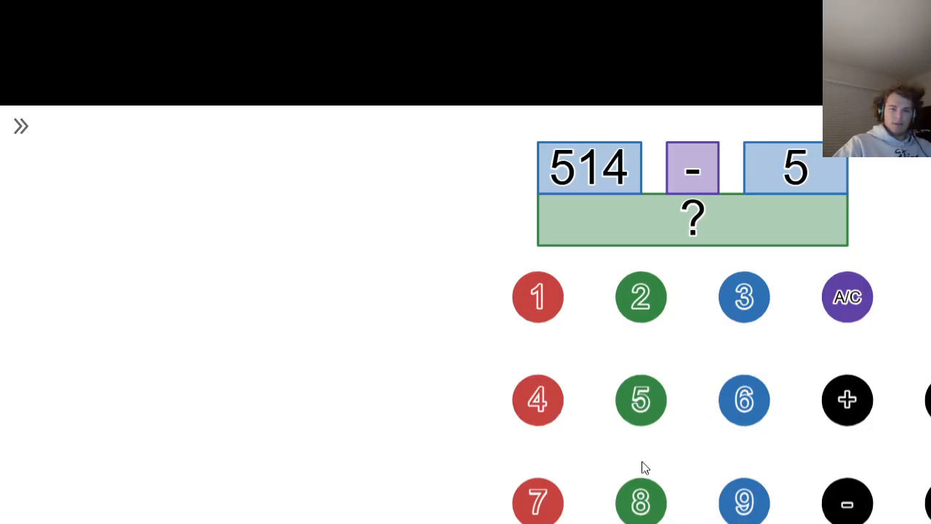
pyautogui.click(642, 488)
pyautogui.click(744, 523)
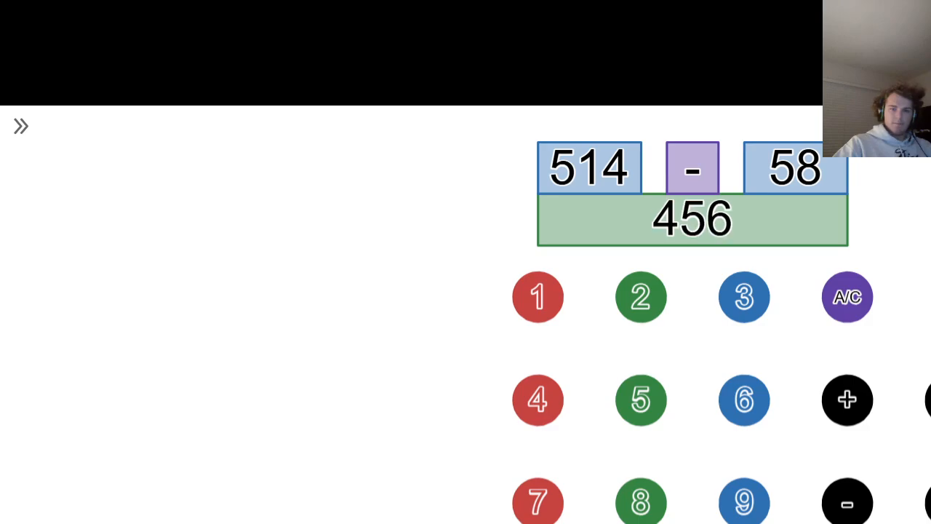
# Append 325 to the second number, toggle the minus operator again, and clear the calculator.
pyautogui.click(730, 291)
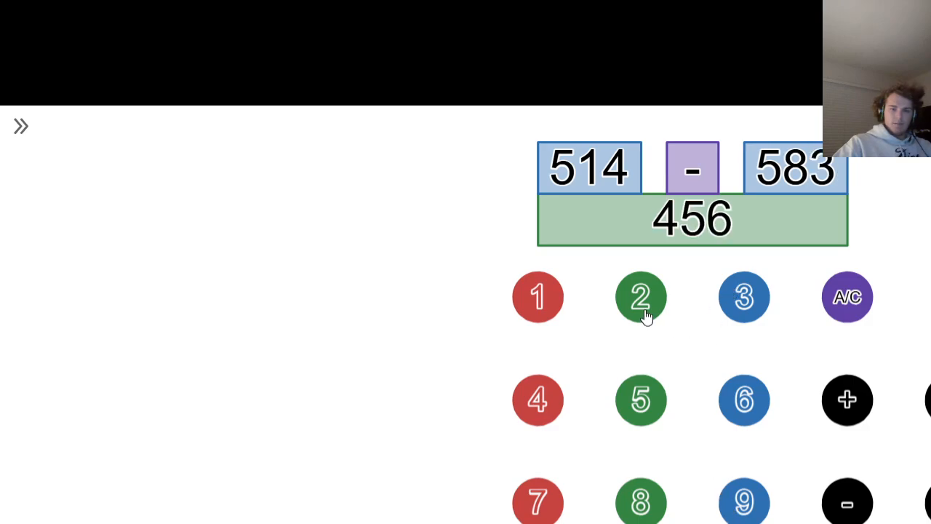
pyautogui.click(646, 316)
pyautogui.click(640, 393)
pyautogui.click(848, 505)
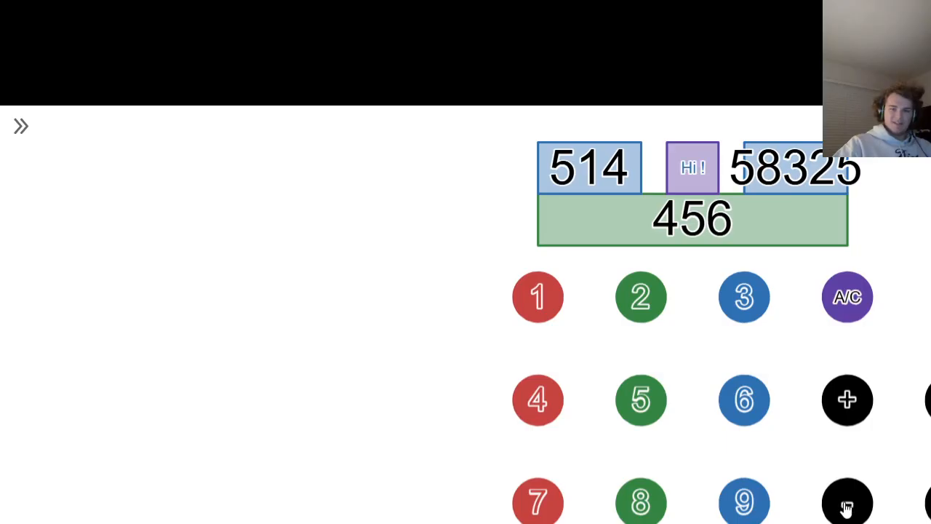
pyautogui.click(841, 294)
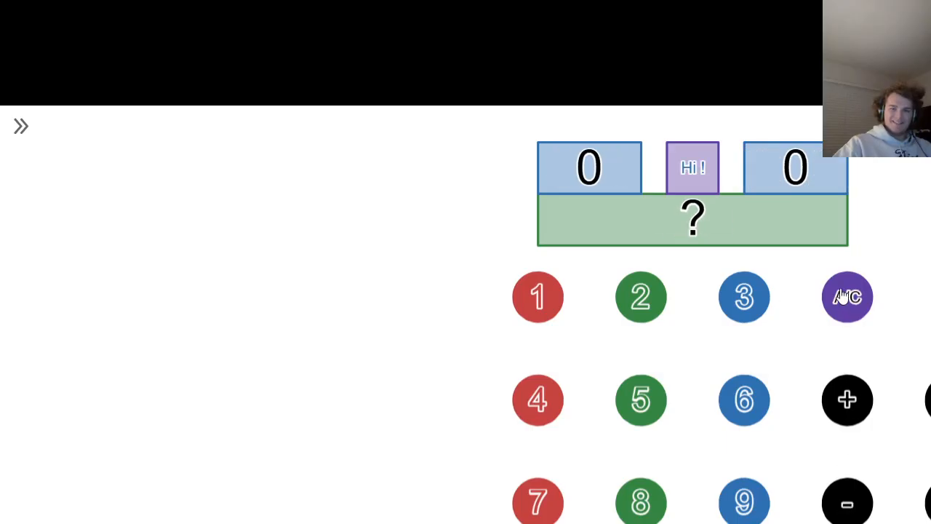
# Test addition on the calculator by entering 12 + 6, and clear the entries.
pyautogui.click(556, 309)
pyautogui.click(651, 305)
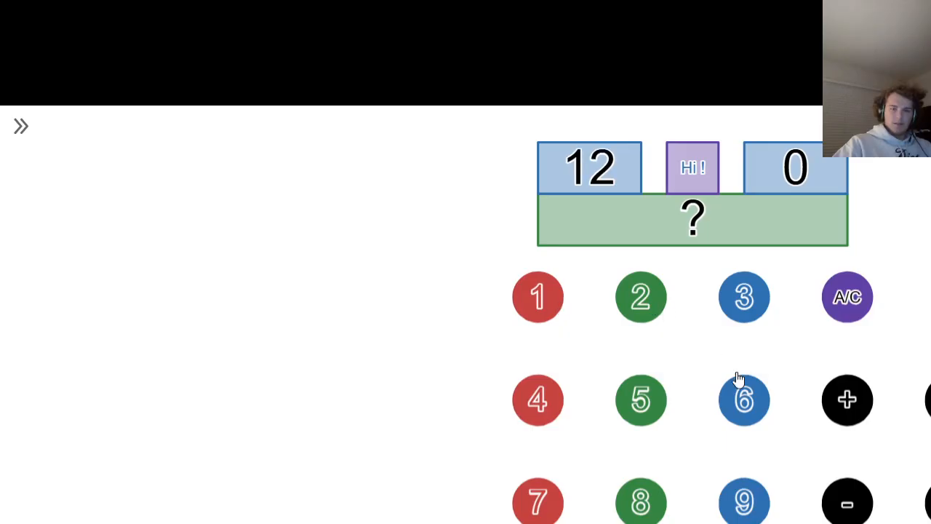
pyautogui.click(842, 399)
pyautogui.click(746, 402)
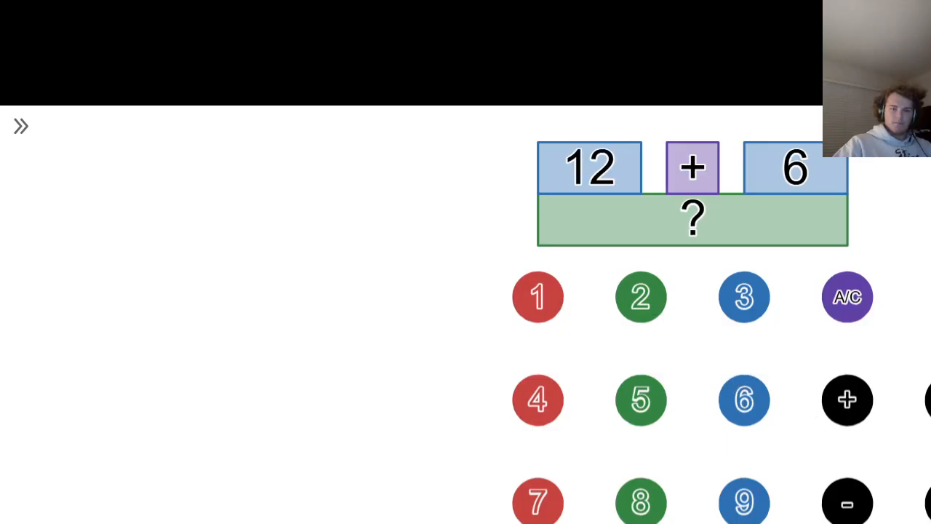
pyautogui.click(844, 305)
# Test division on the calculator by computing 95 / 5.
pyautogui.click(730, 513)
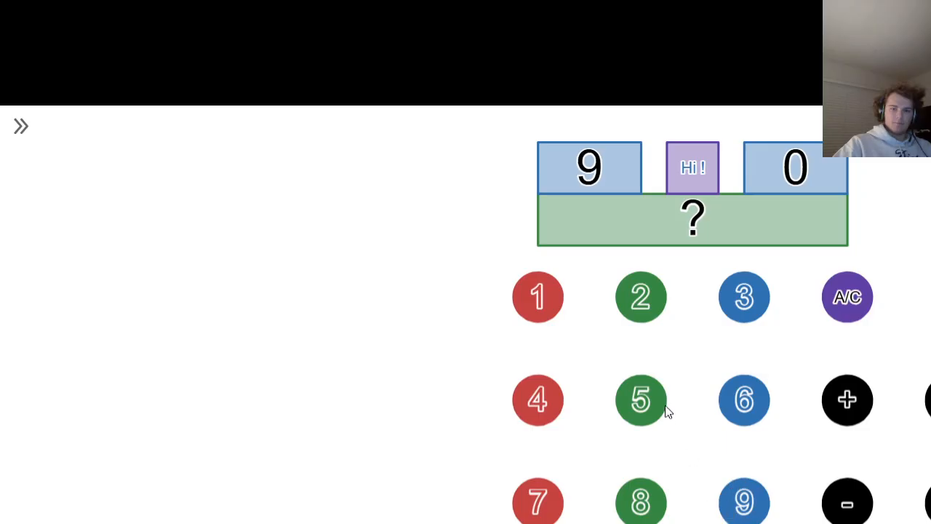
pyautogui.click(654, 394)
pyautogui.click(928, 400)
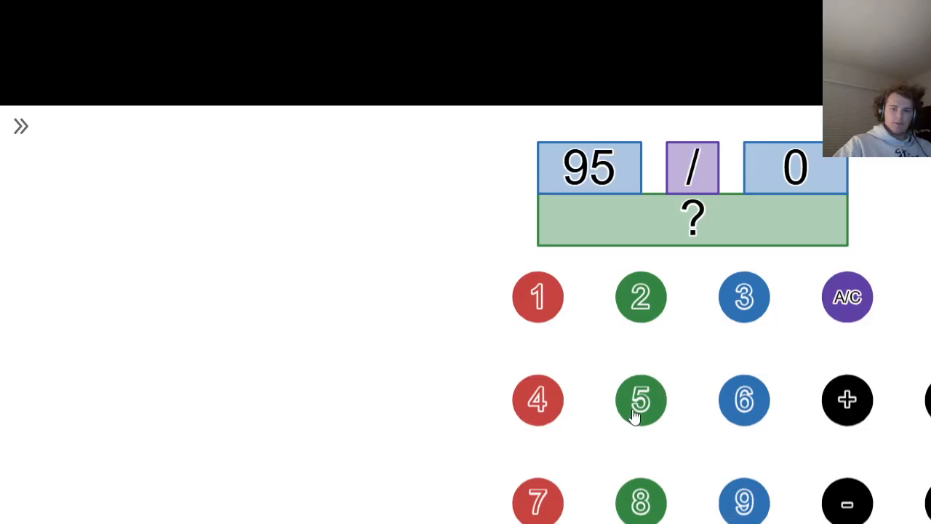
pyautogui.click(634, 412)
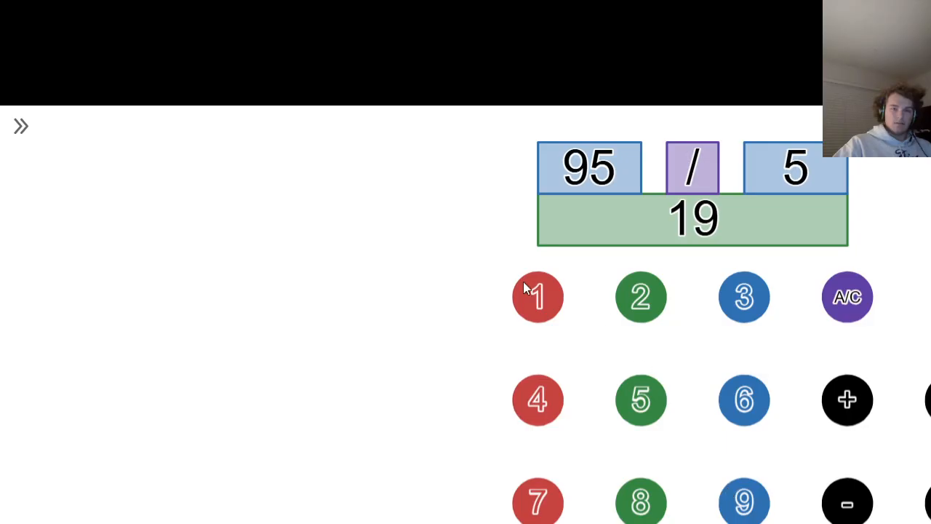